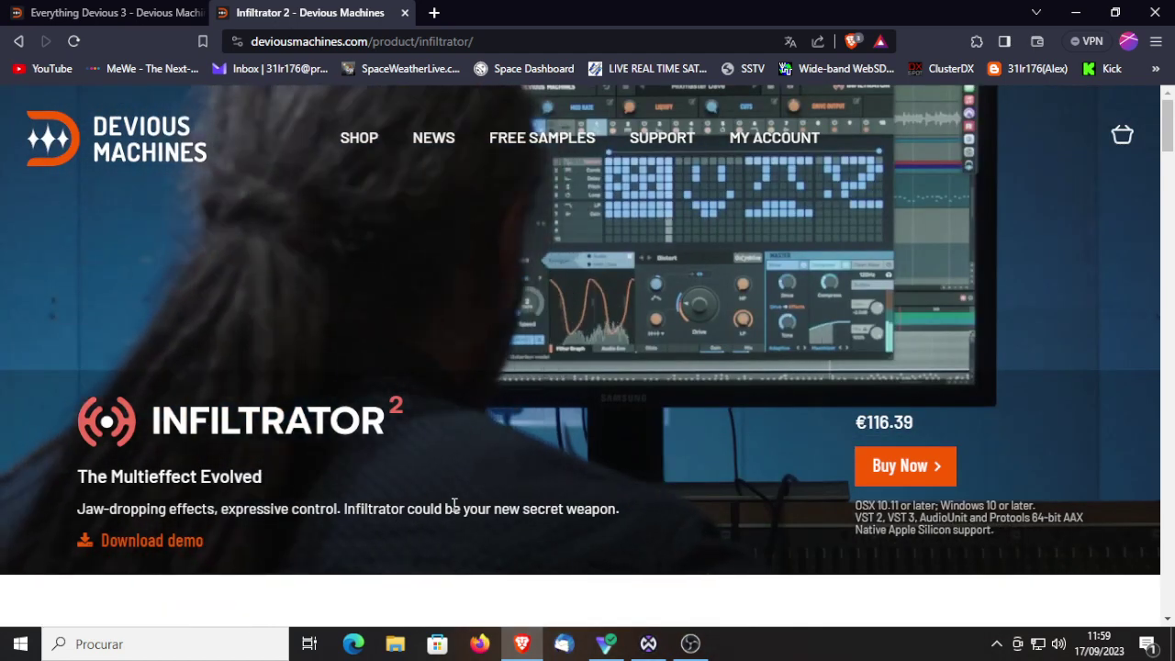
Review the Infiltrator 2 product page and compare its offer with the Everything Devious 3 bundle page
scroll(642, 519, down, 5)
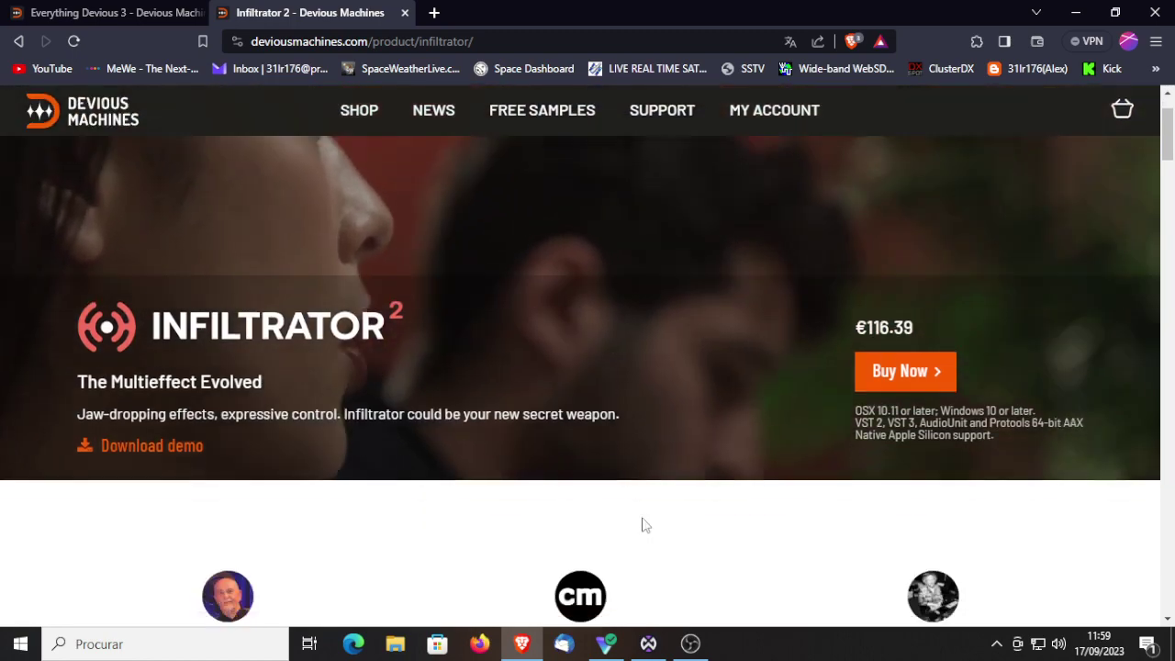
scroll(642, 521, down, 2)
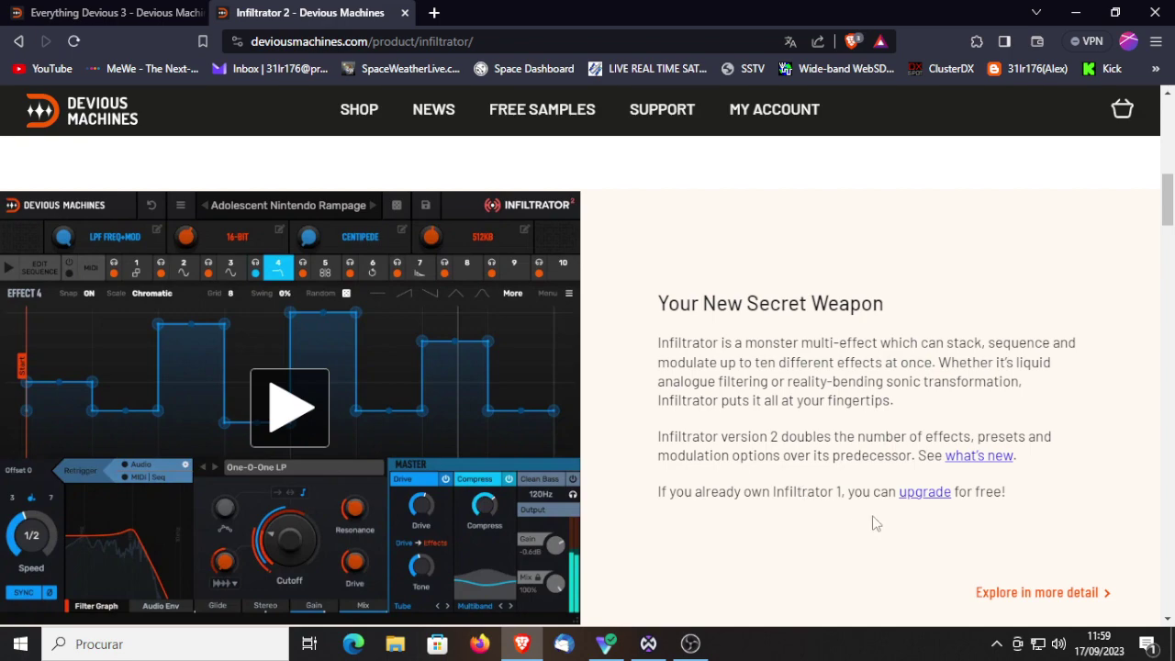
scroll(873, 438, up, 8)
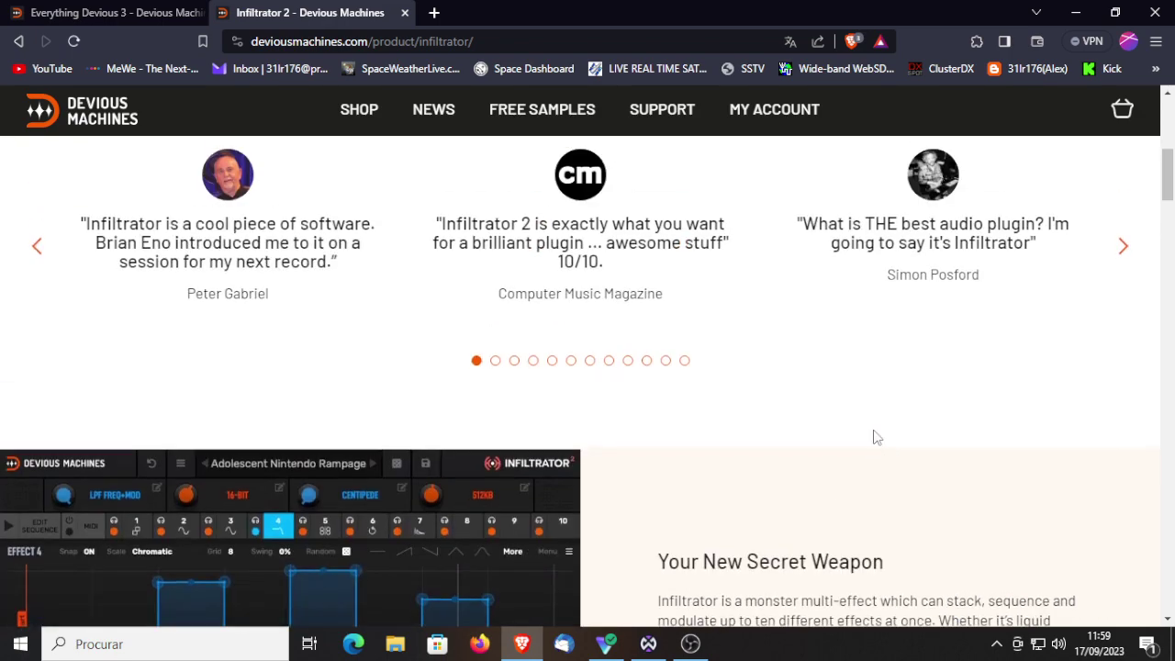
scroll(877, 436, up, 2)
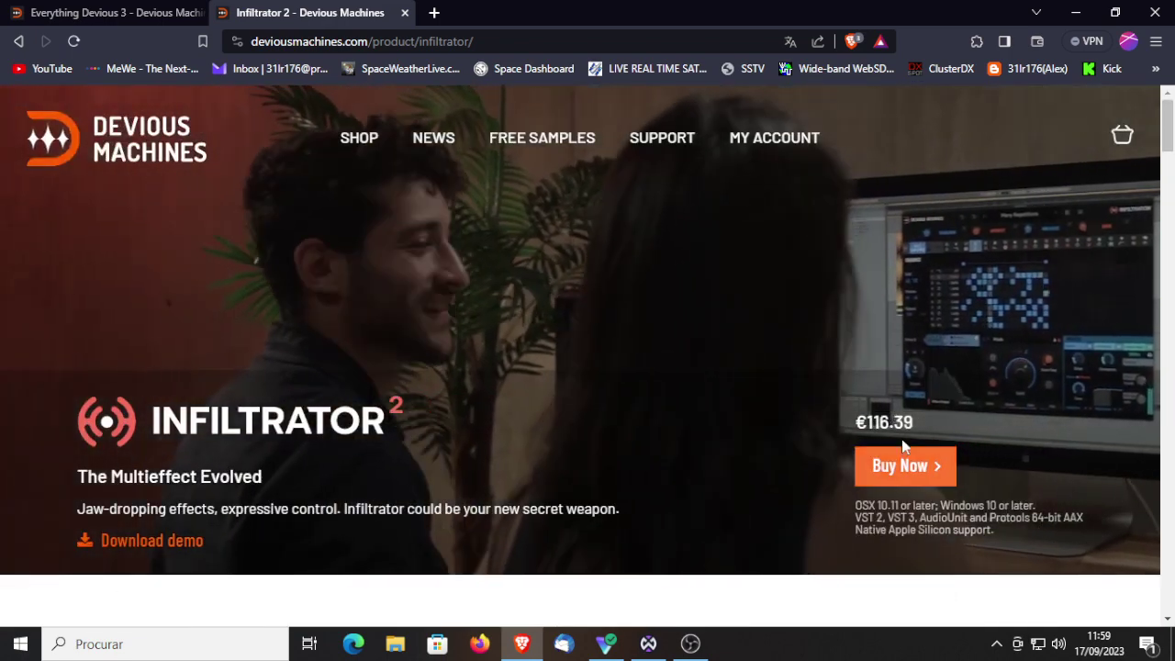
click(109, 13)
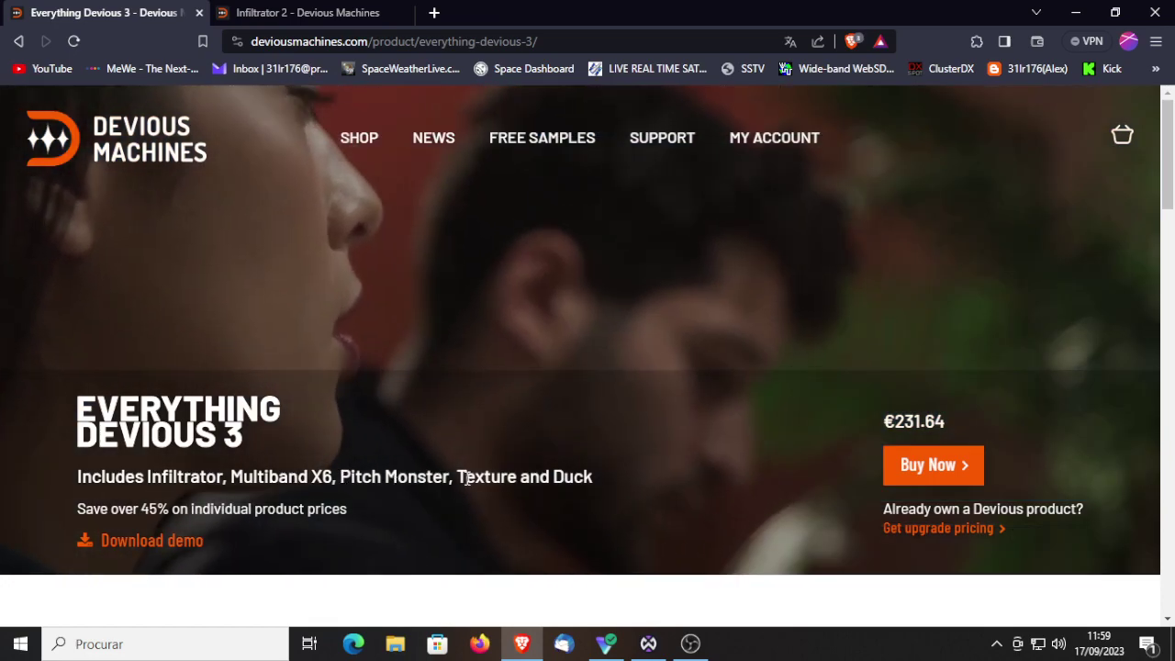
scroll(636, 485, down, 4)
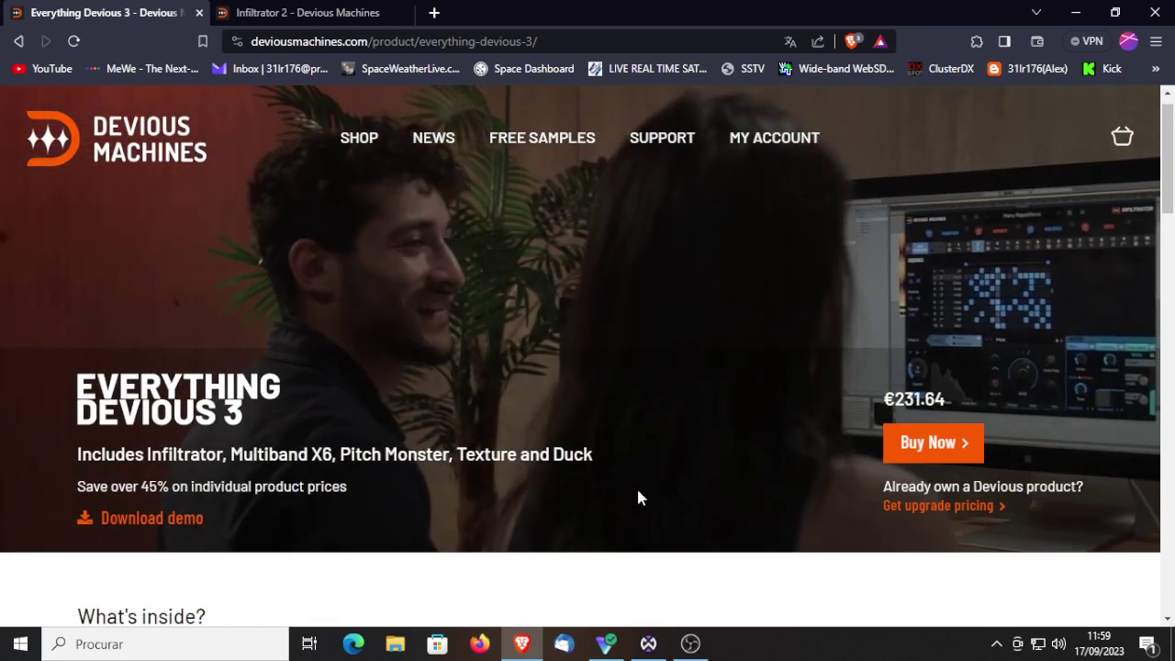
scroll(636, 496, down, 6)
scroll(631, 497, up, 10)
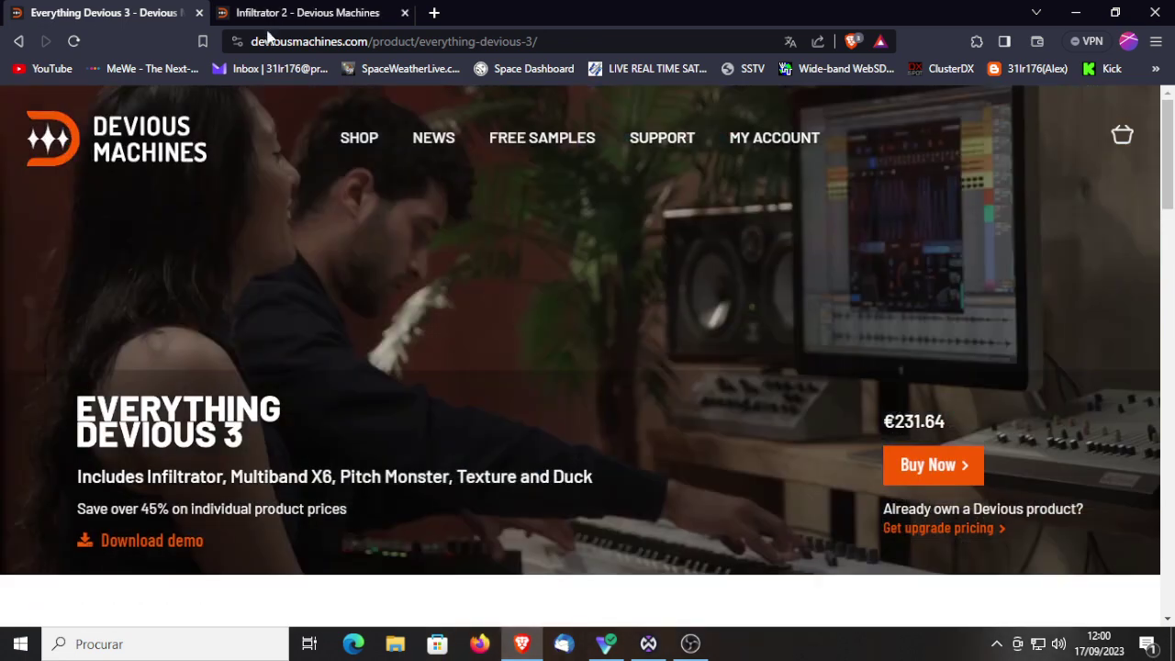
click(308, 12)
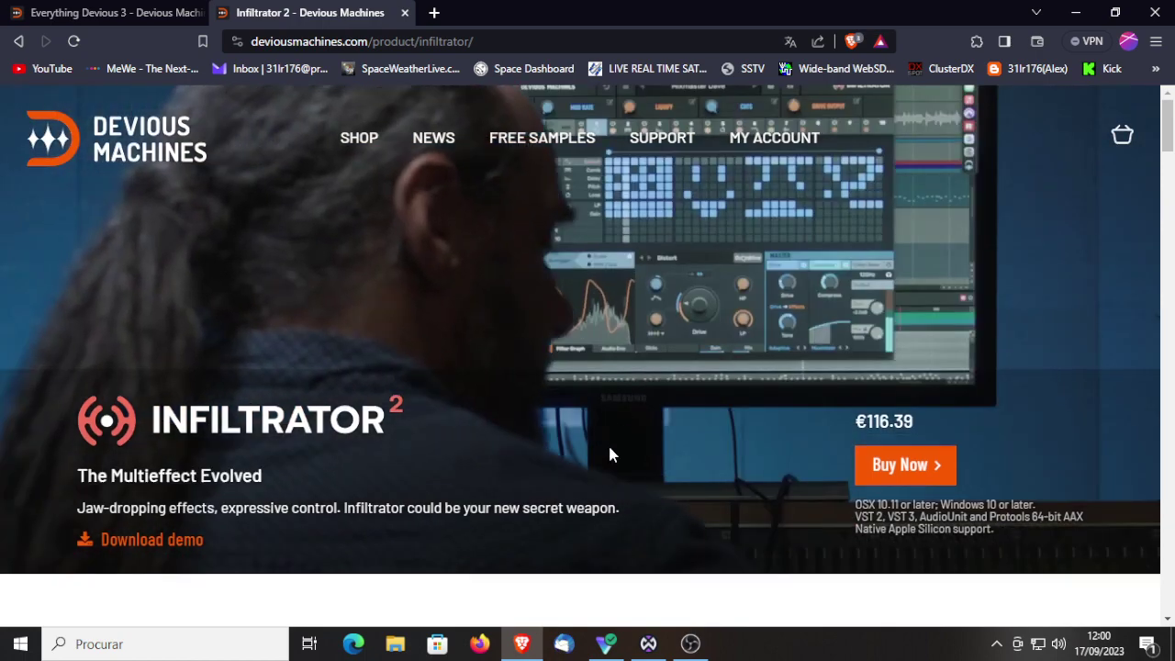
scroll(609, 445, down, 3)
scroll(613, 448, down, 5)
scroll(618, 449, up, 2)
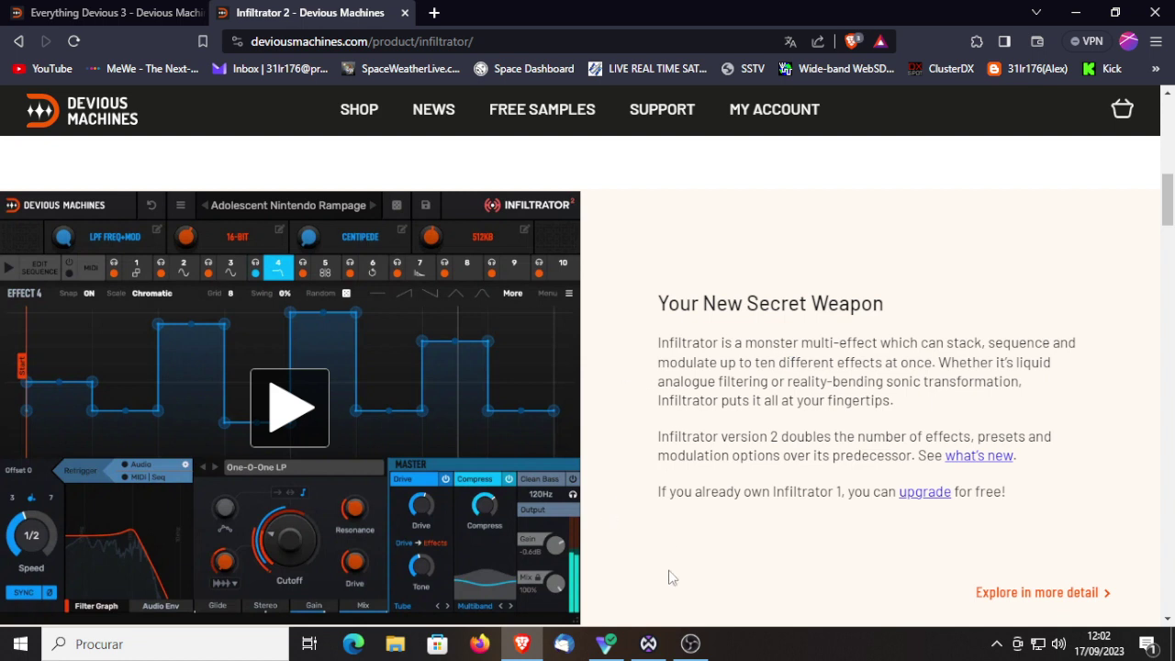
Switch to Waveform FREE, open the Infiltrator plugin on Track 1 and show its audio envelope controls
mouse_move(648, 648)
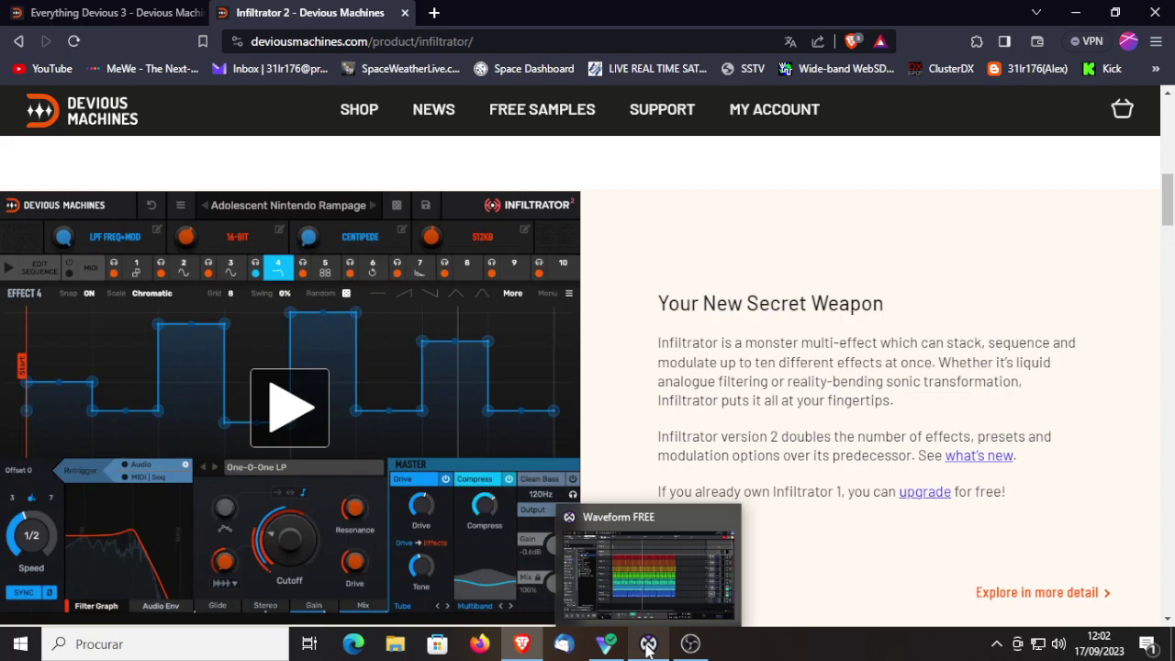
click(648, 646)
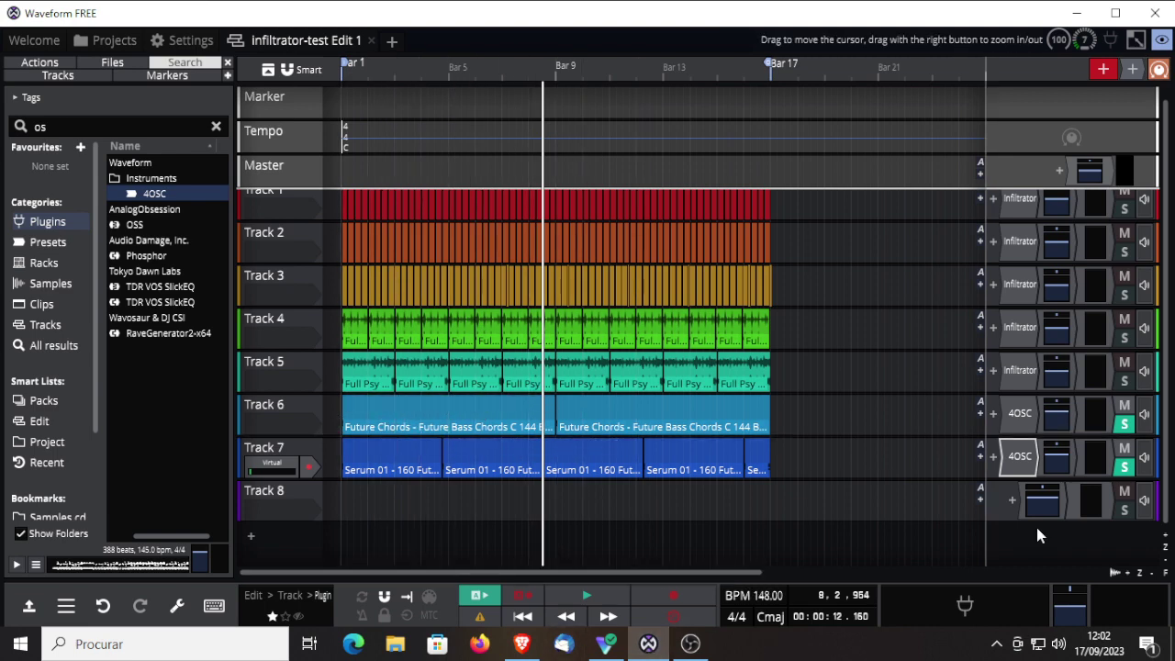
double_click(1018, 204)
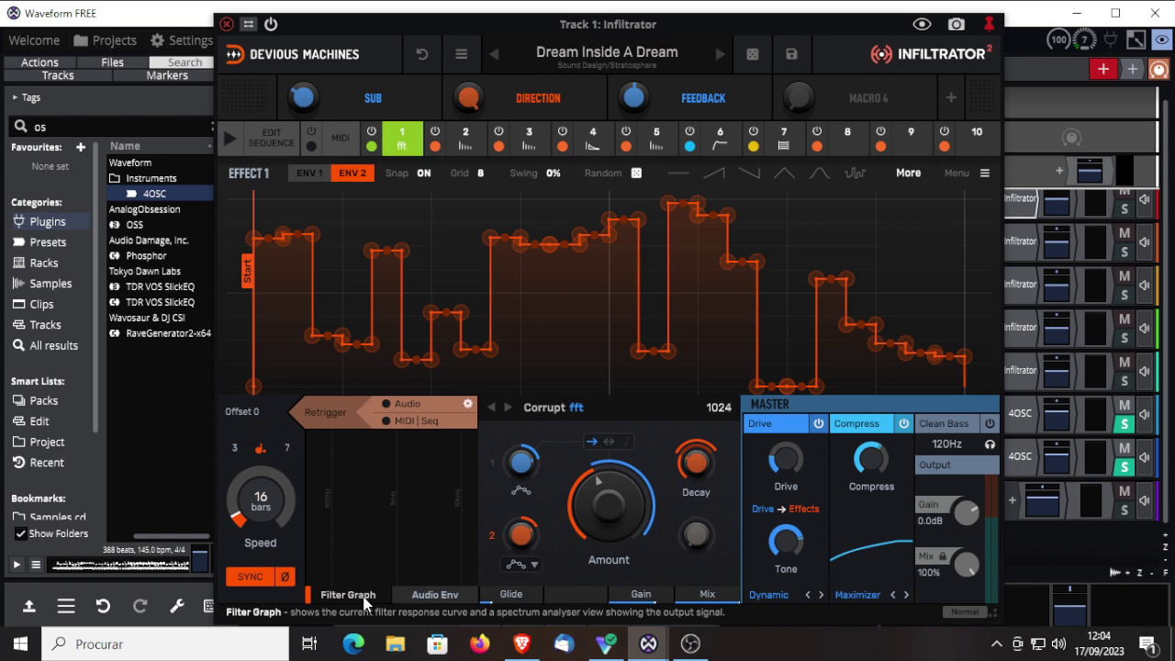
click(437, 596)
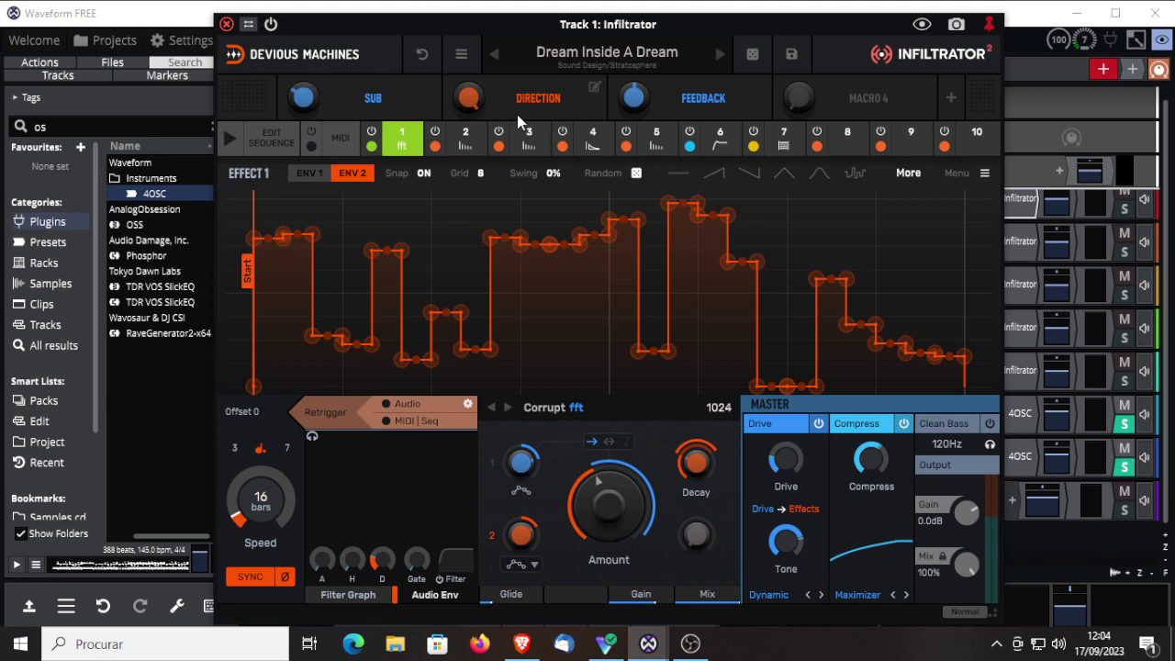
Examine the envelopes and settings of effects 1 to 4, including both envelopes of effect 1
click(465, 141)
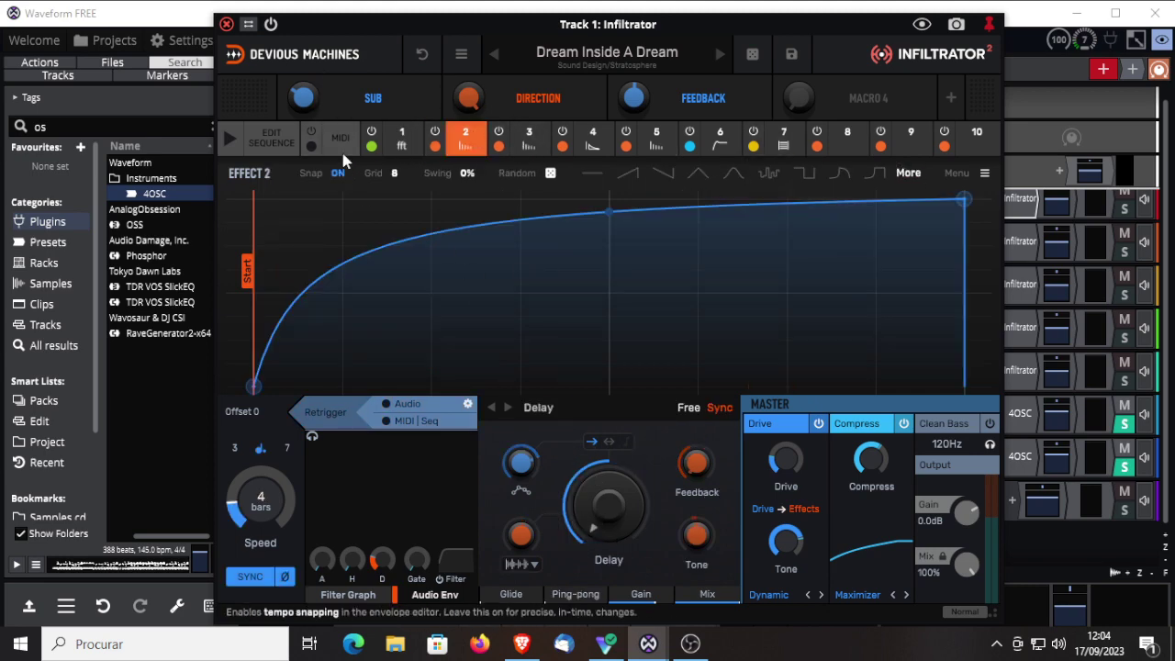
click(402, 141)
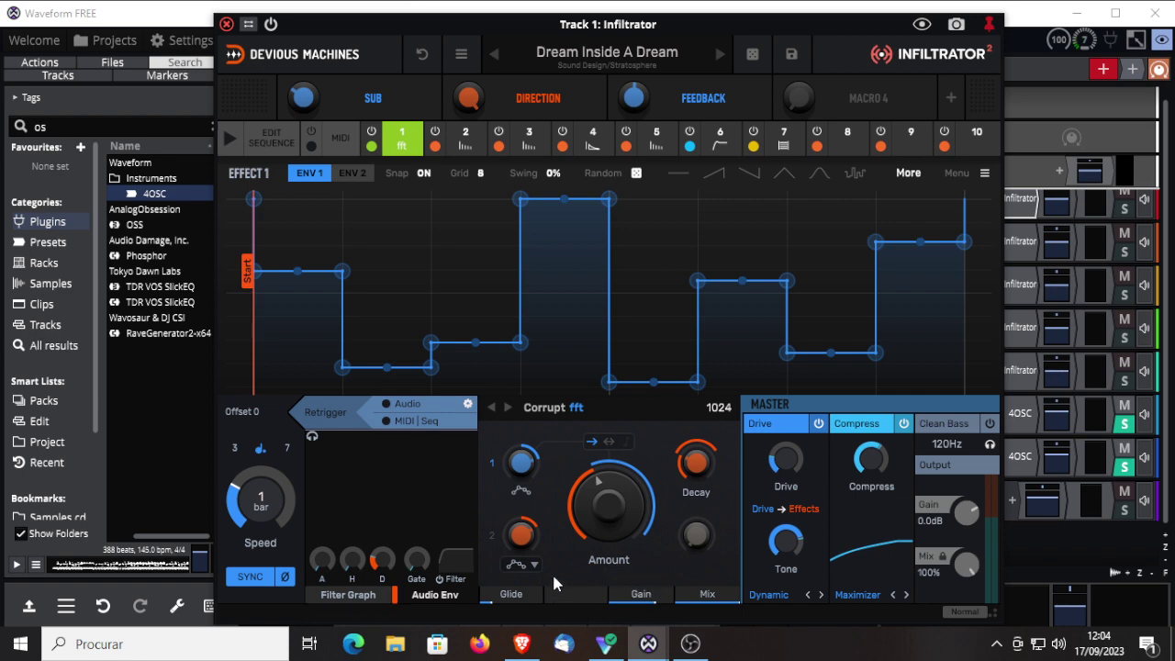
click(465, 147)
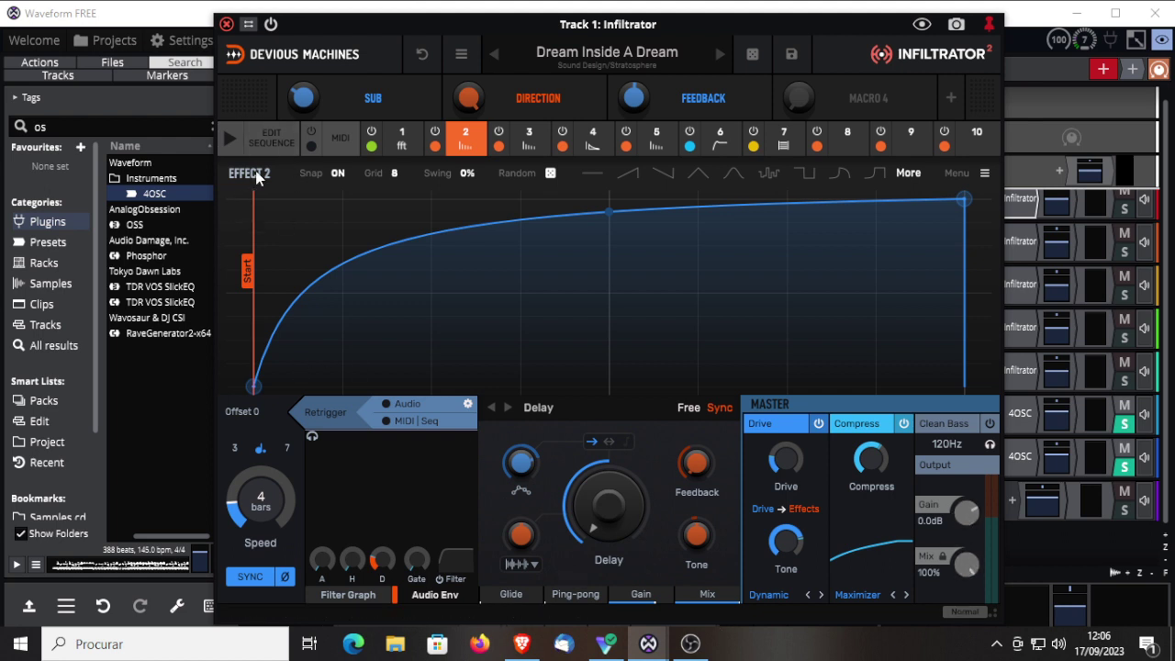
click(401, 138)
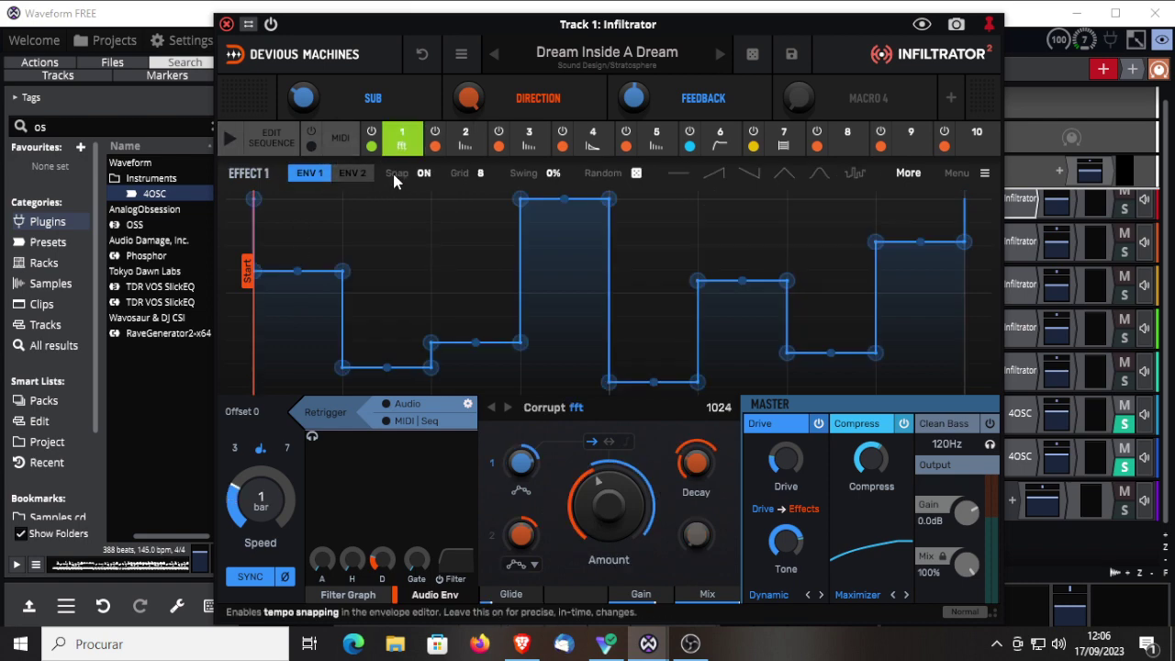
click(527, 142)
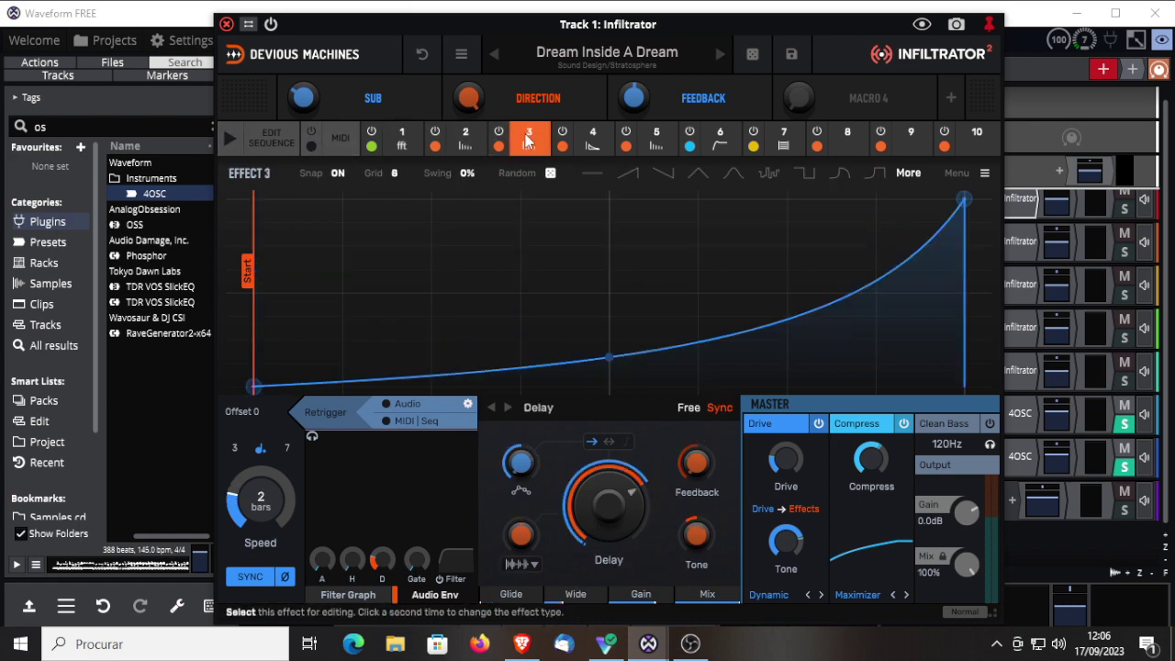
click(400, 137)
click(352, 174)
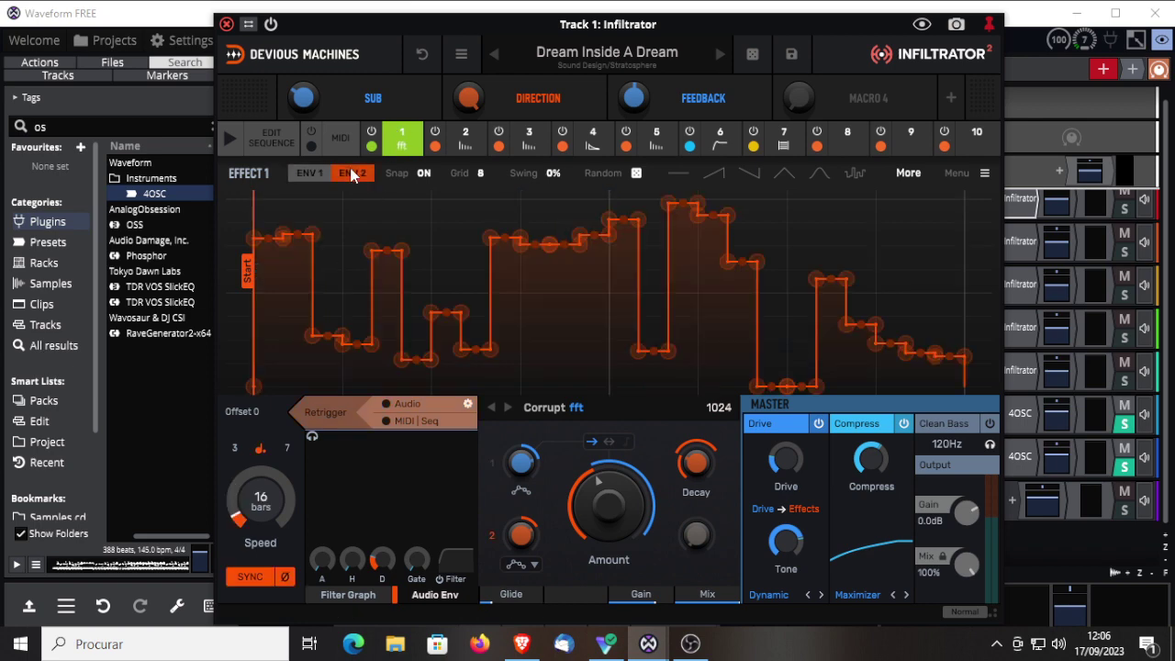
click(310, 174)
click(462, 139)
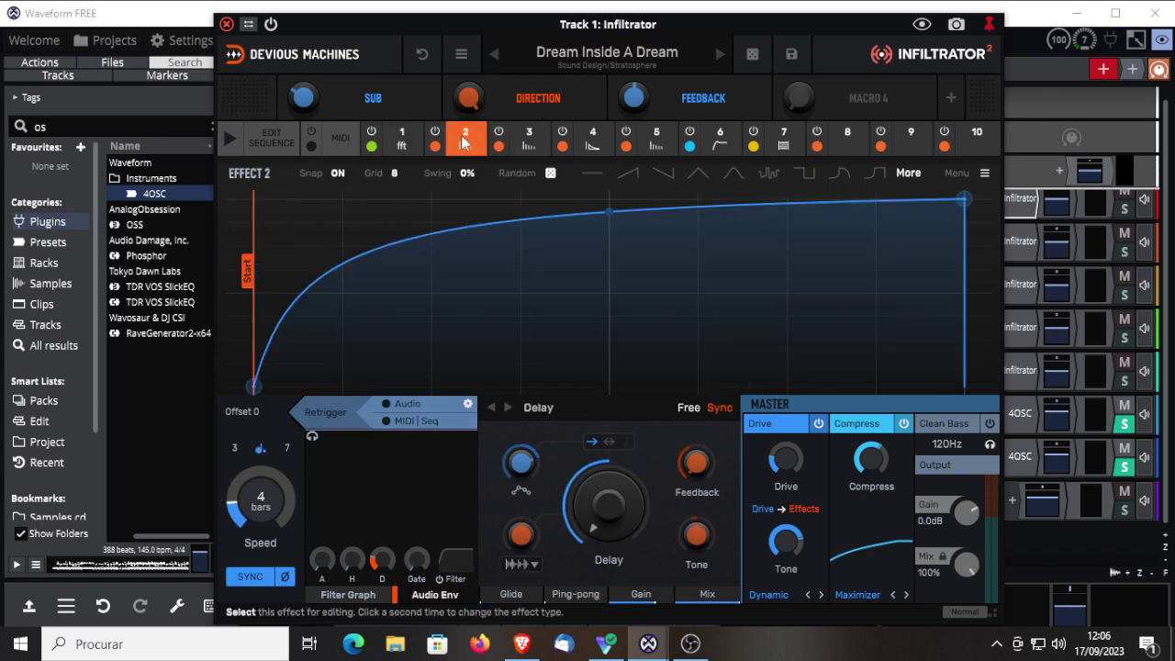
click(530, 139)
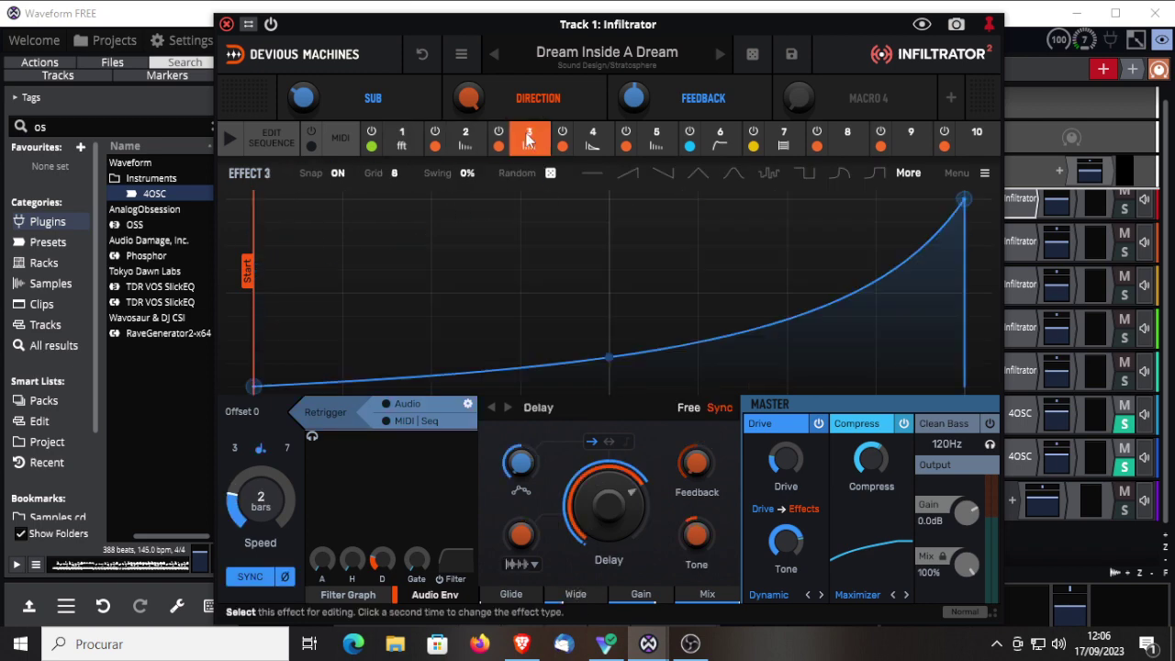
click(595, 136)
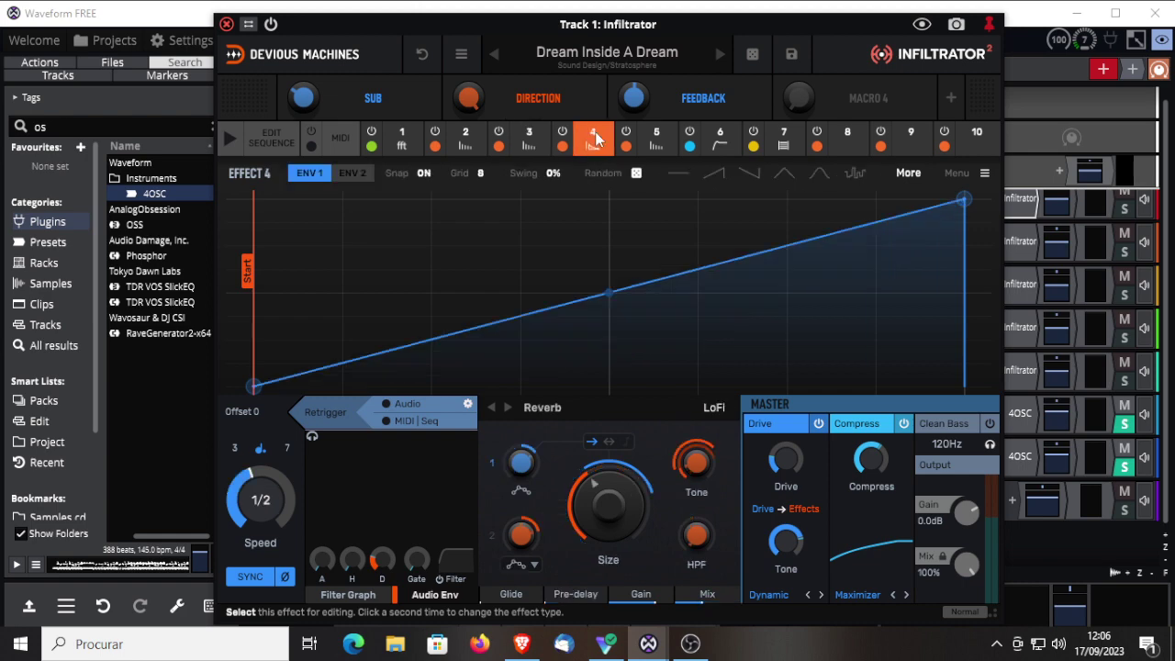
Browse both pages of effect types available for the empty slot 8 and return to effect 1
click(849, 143)
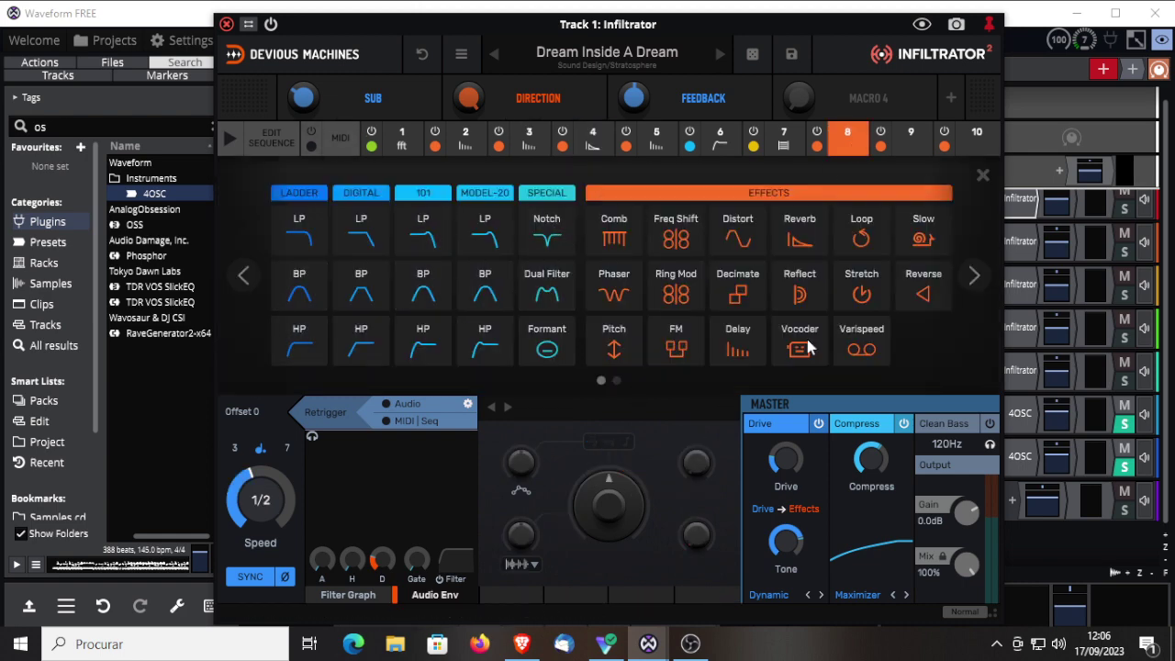
click(975, 276)
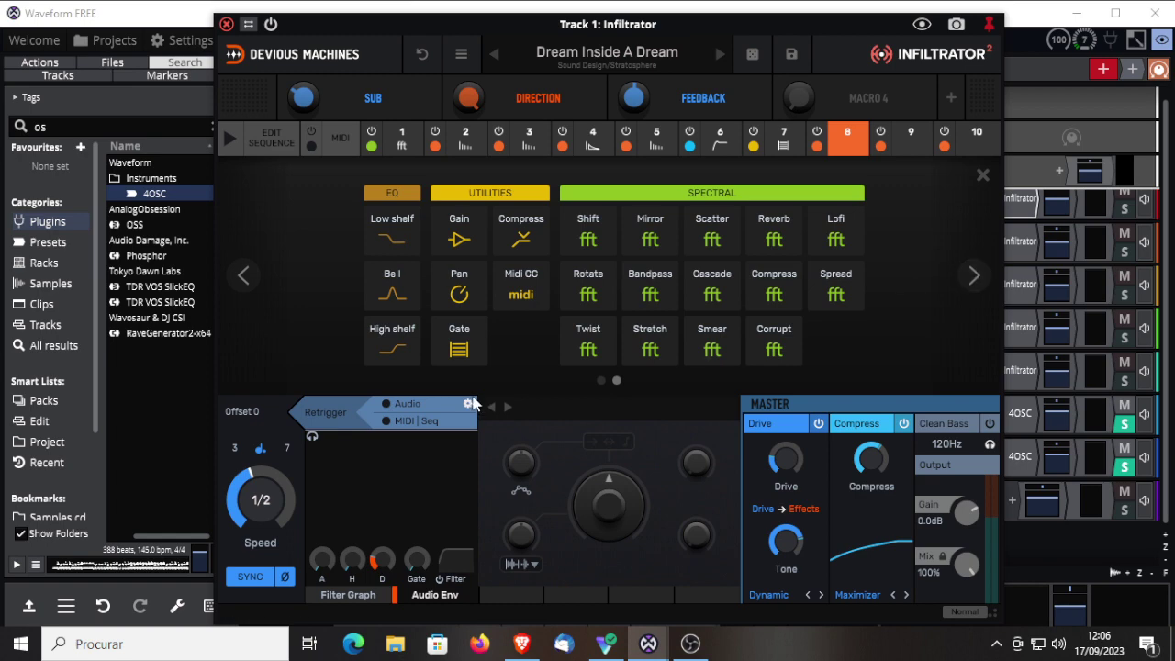
click(245, 275)
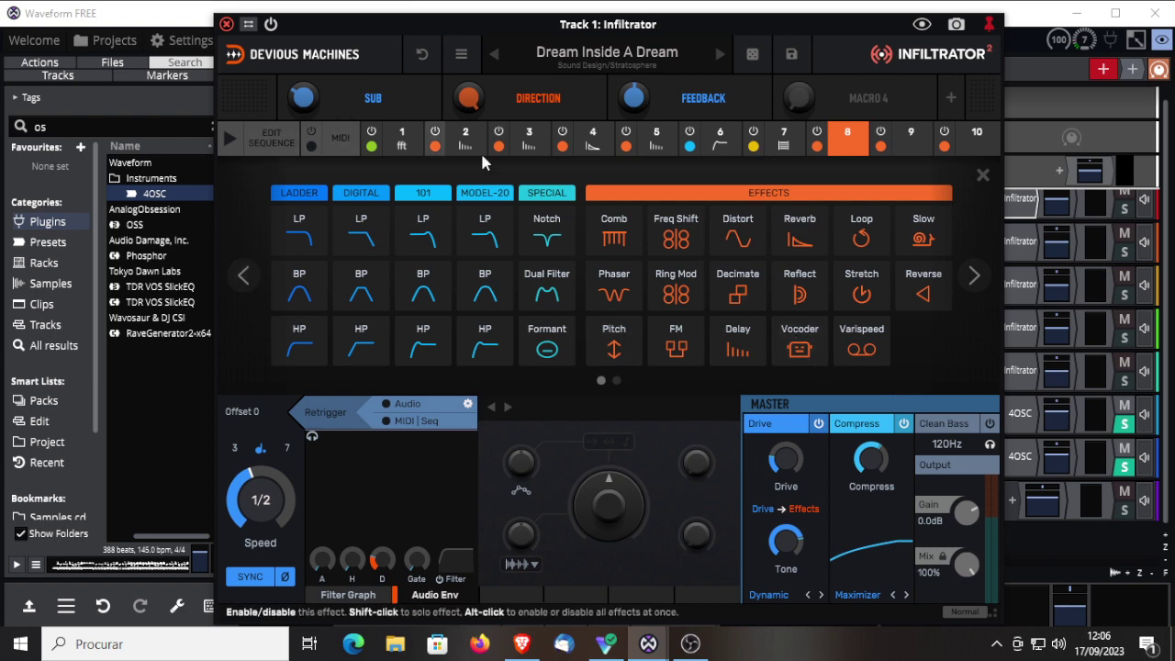
click(399, 143)
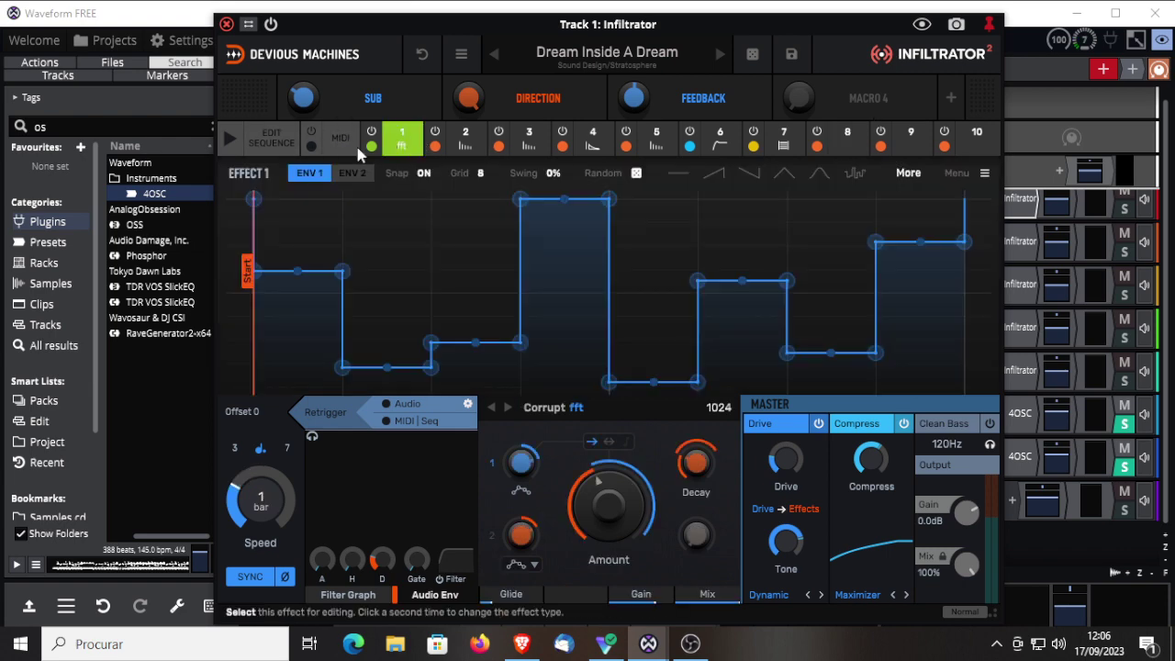
Open the sequence editor and extend the effect sequence to 16 steps
click(275, 140)
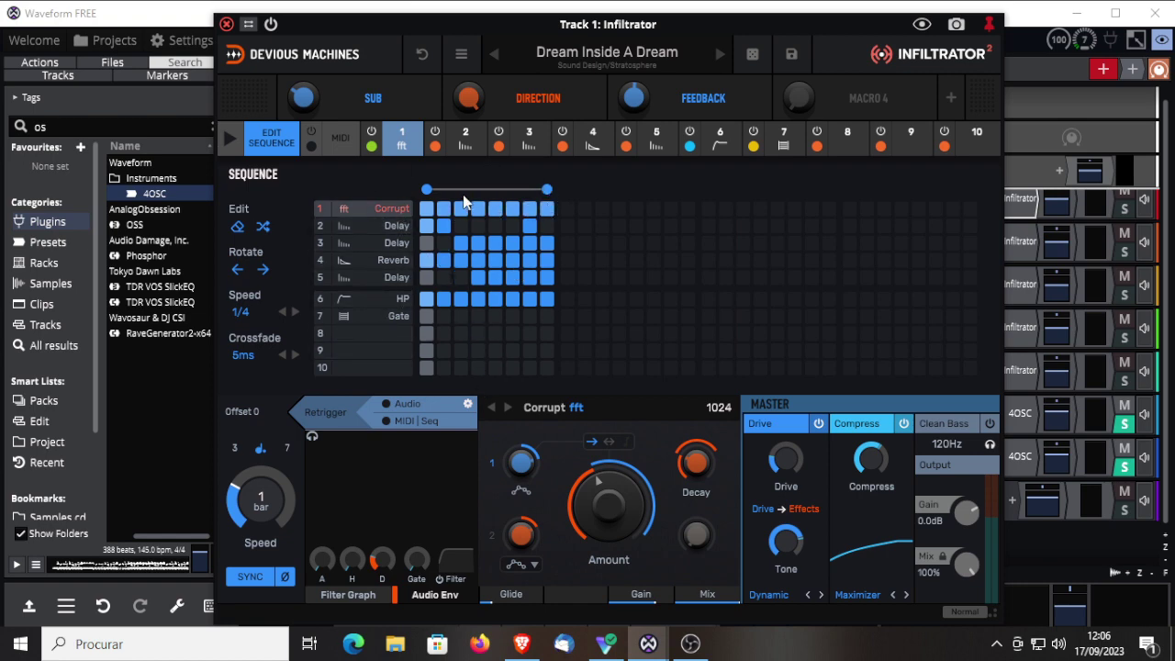
drag(547, 189, 687, 190)
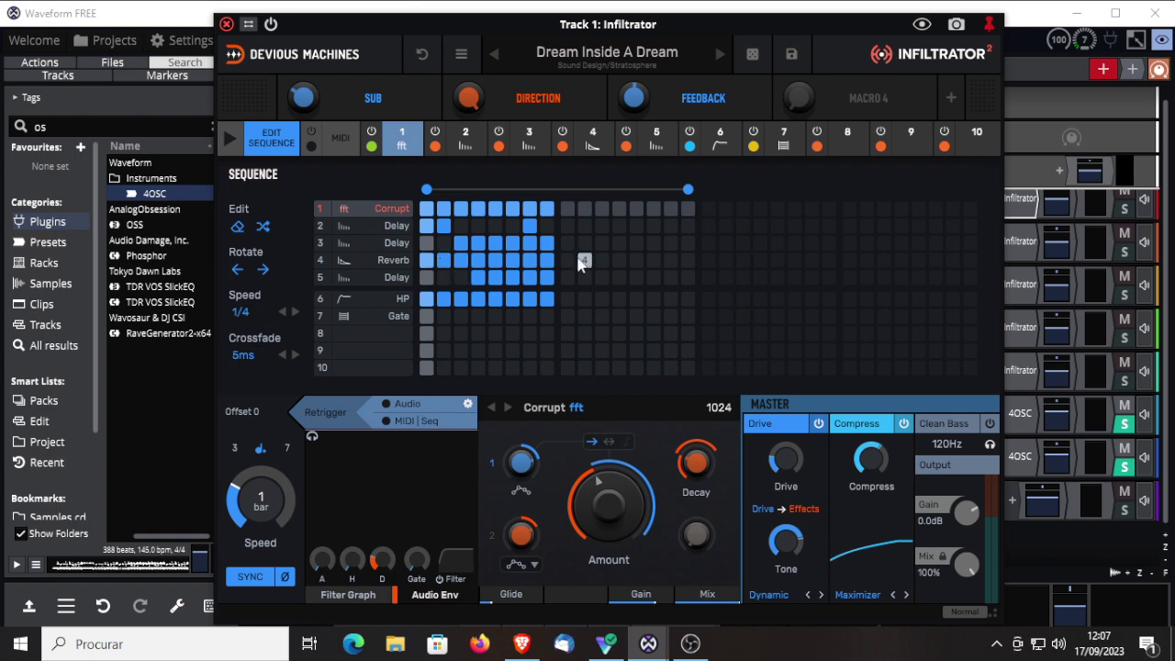
Try MIDI controlled mode for the effects and switch it off again
click(342, 142)
click(341, 142)
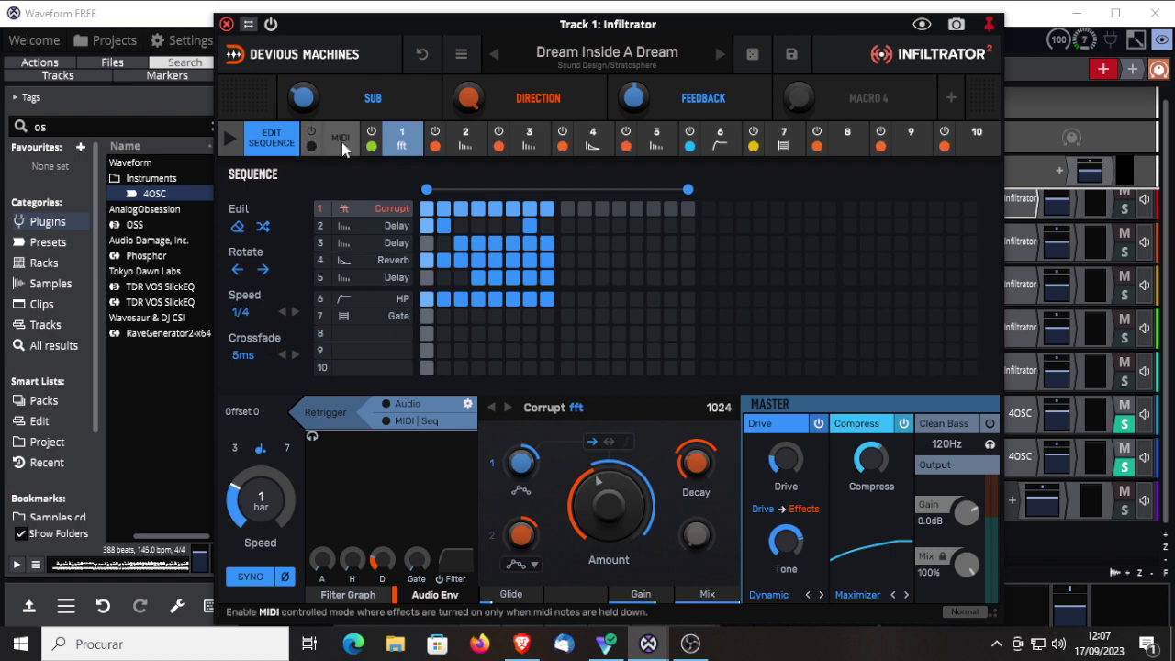
click(342, 142)
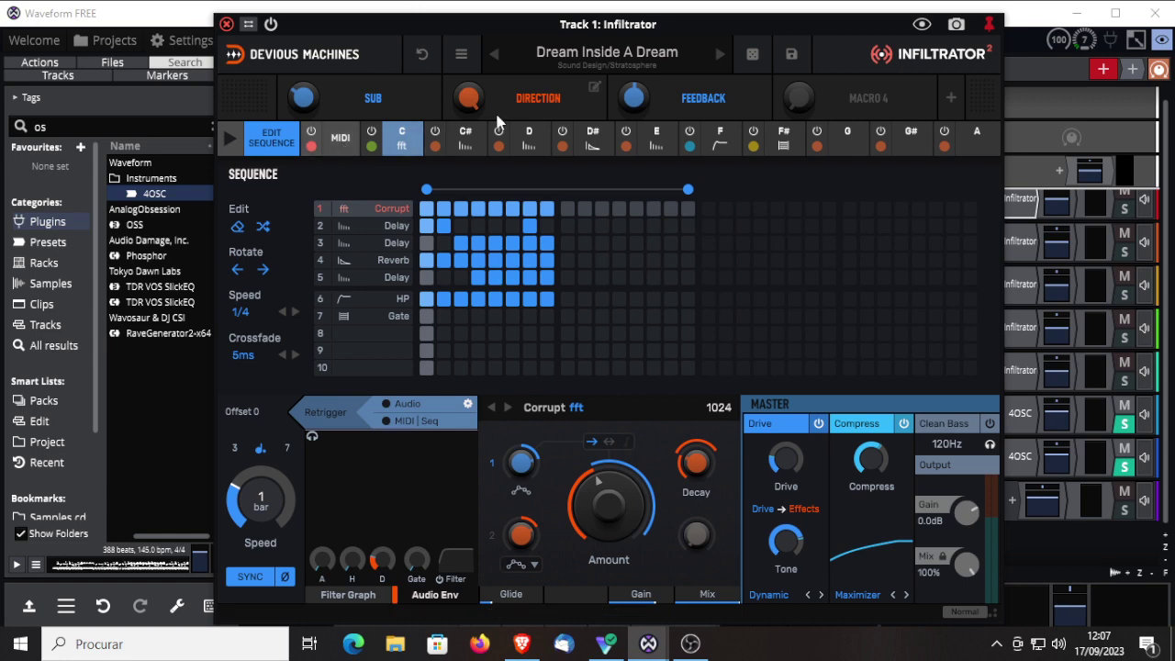
click(340, 142)
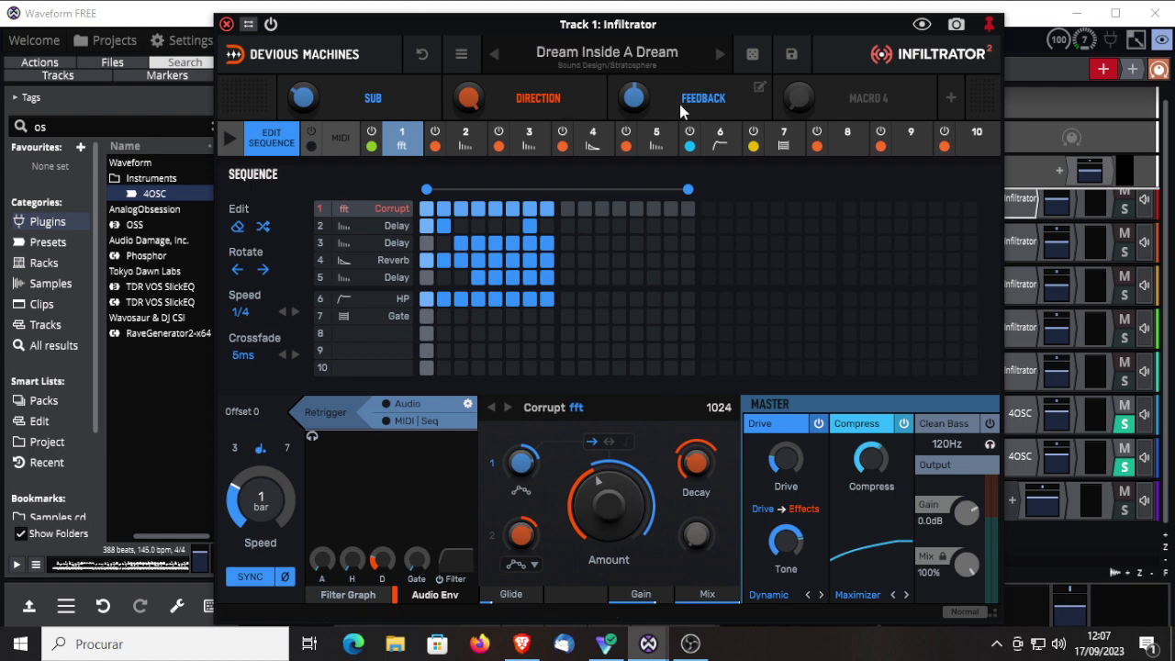
Return from the sequence editor to effect 1 and examine its envelope grid, swing and randomise options, with a brief look at effect 2
click(279, 144)
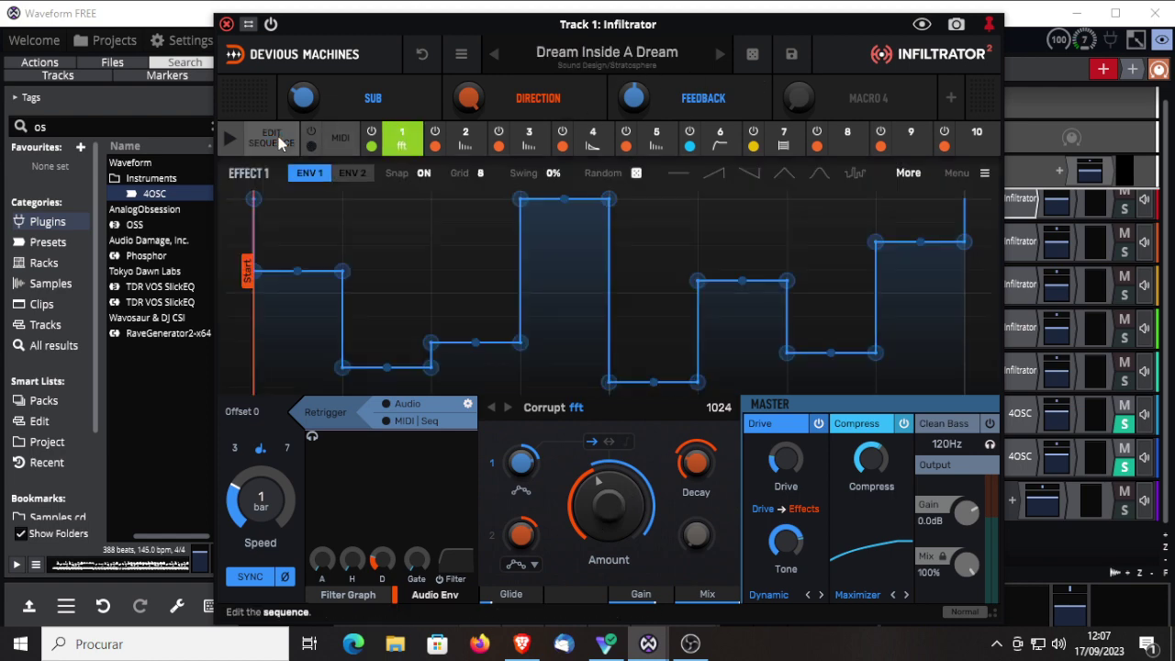
click(481, 174)
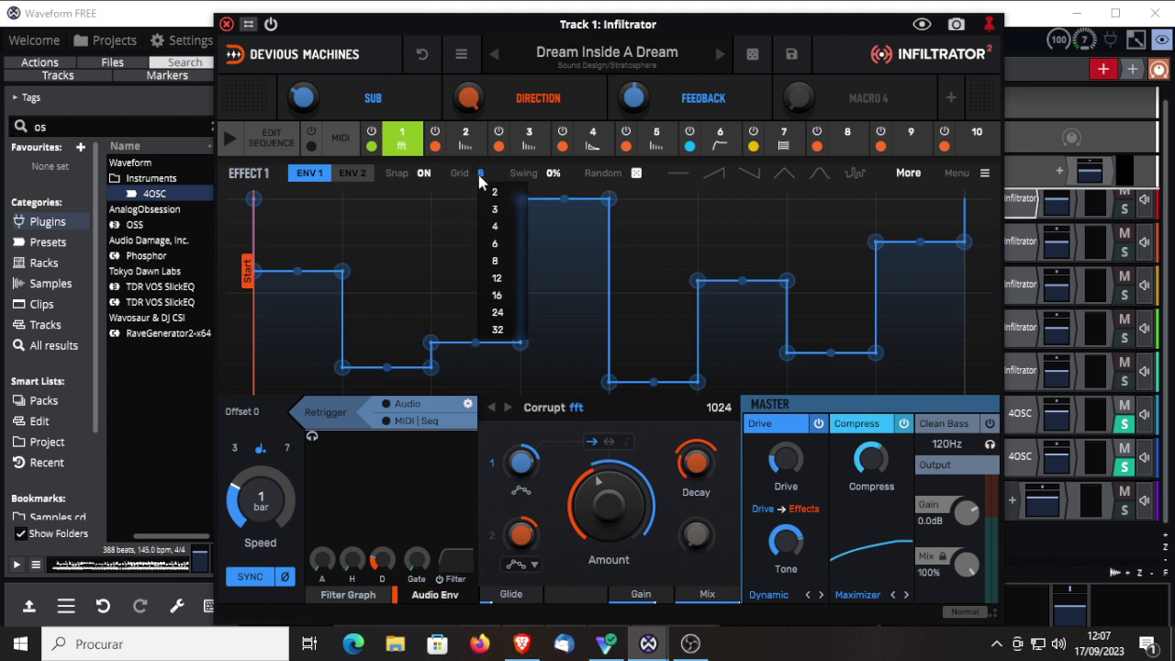
click(480, 176)
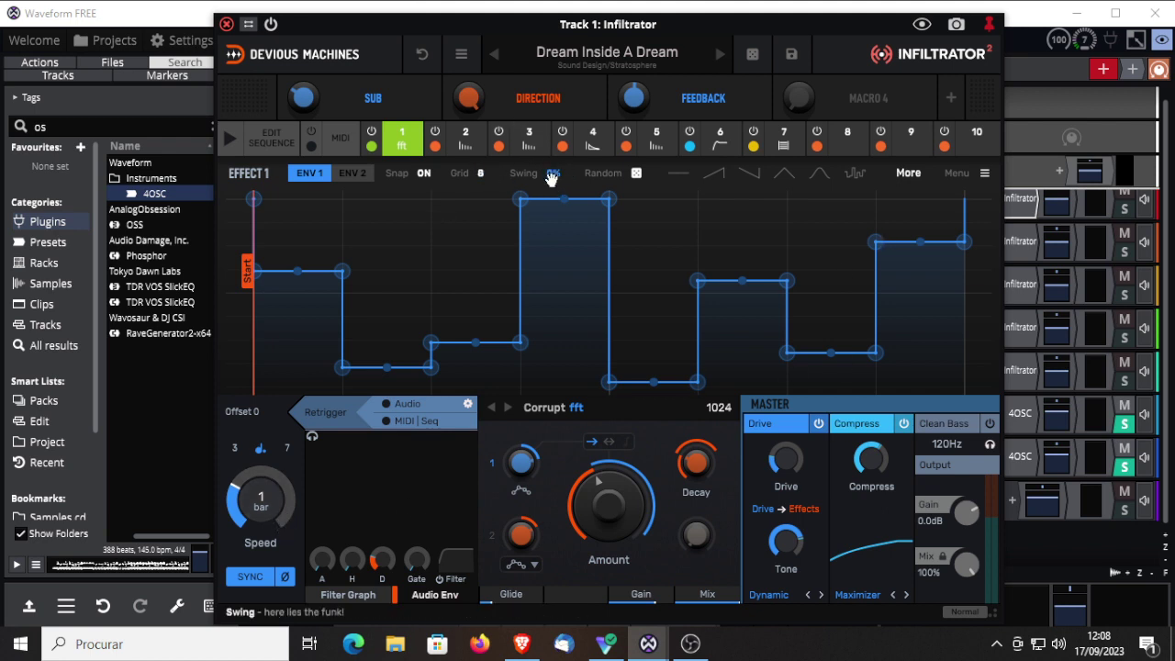
mouse_move(643, 177)
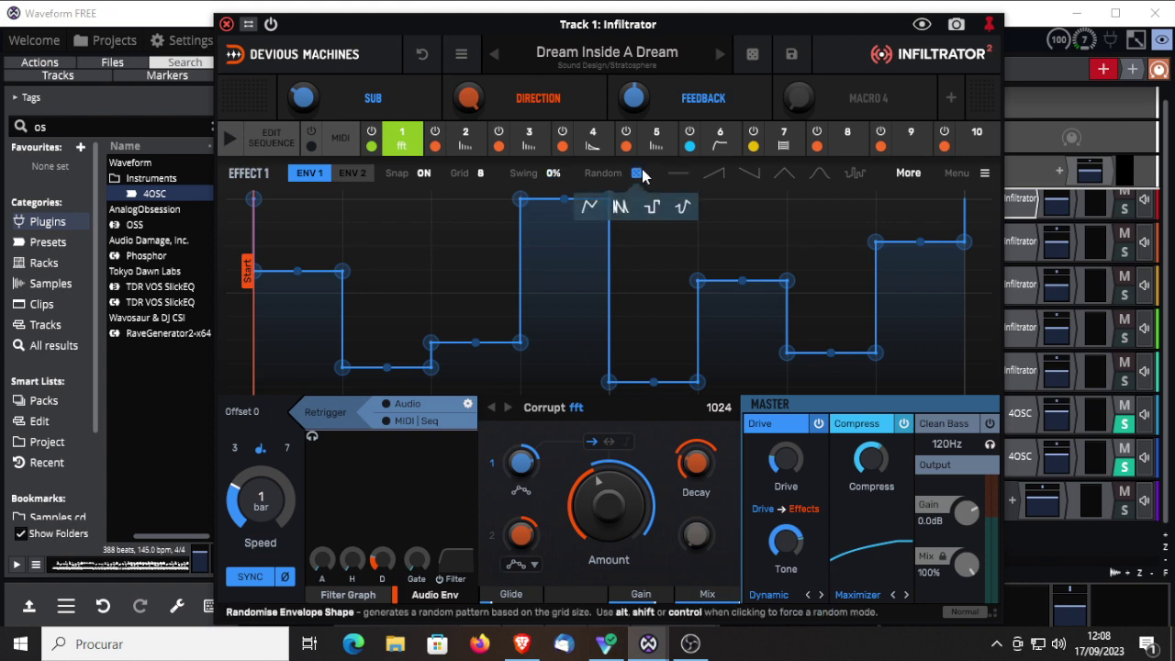
click(469, 145)
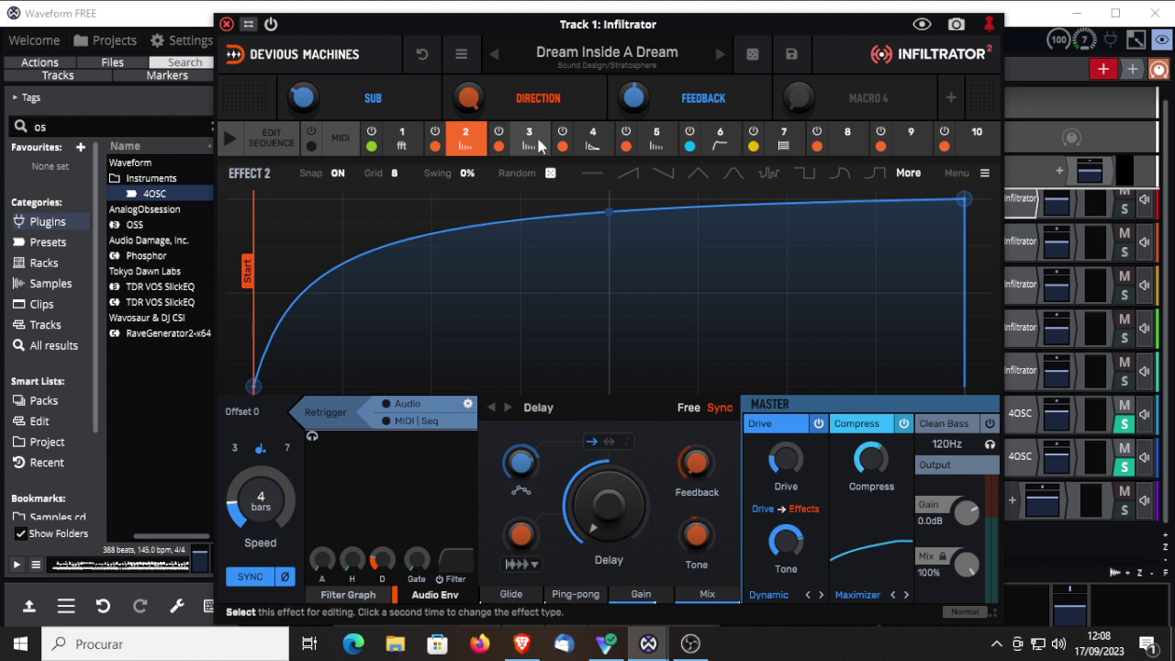
click(401, 139)
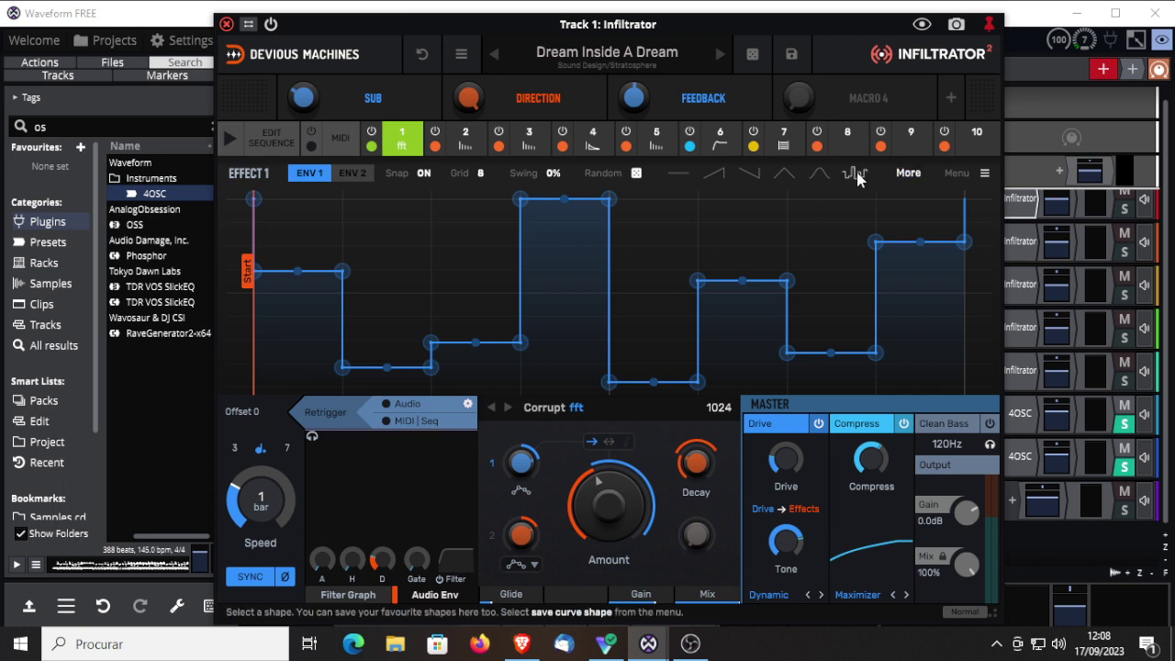
Try several preset curve shapes on envelope 1 of effect 1, including sawtooth variants and a rising ramp, ending on the stepped pattern
click(908, 174)
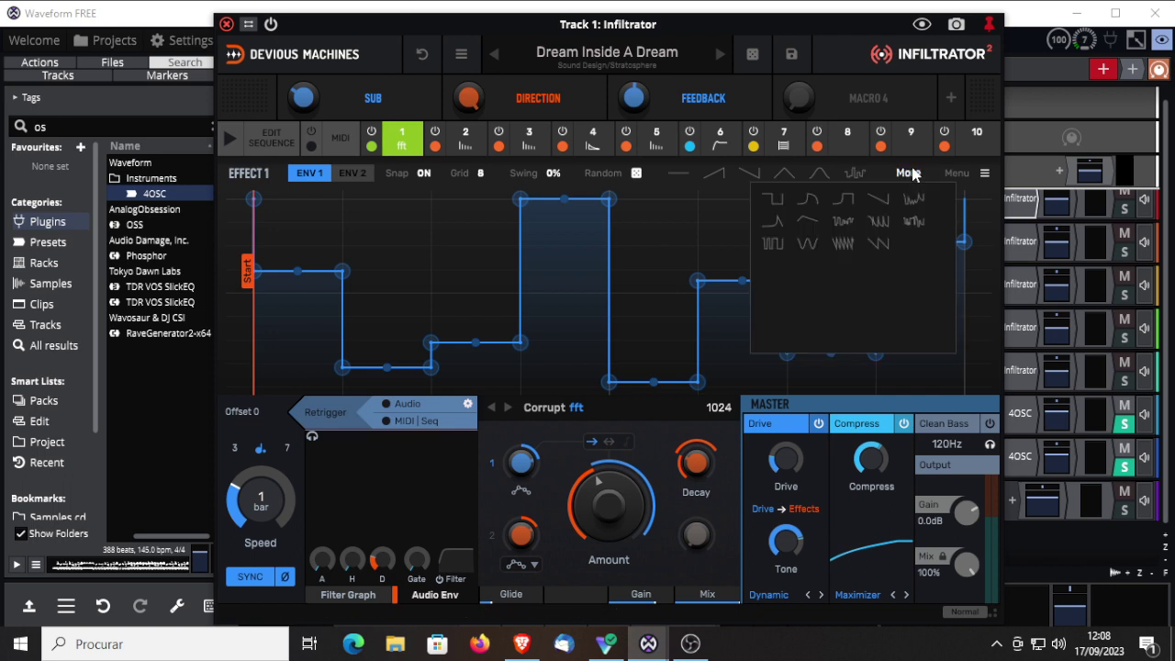
click(843, 244)
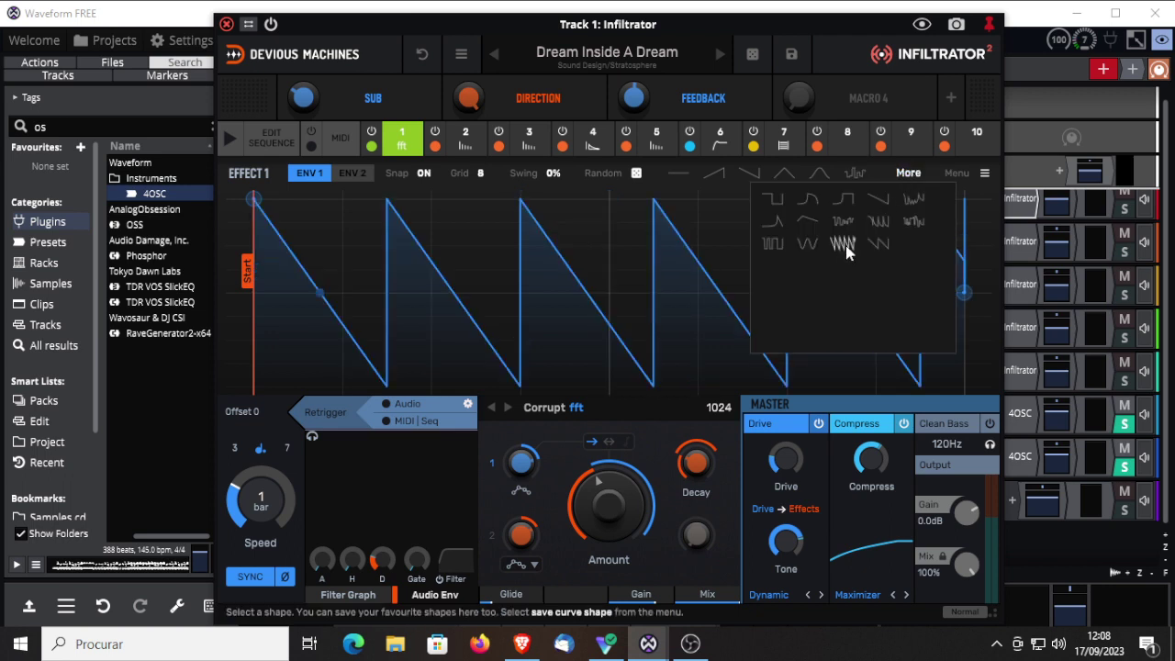
click(877, 222)
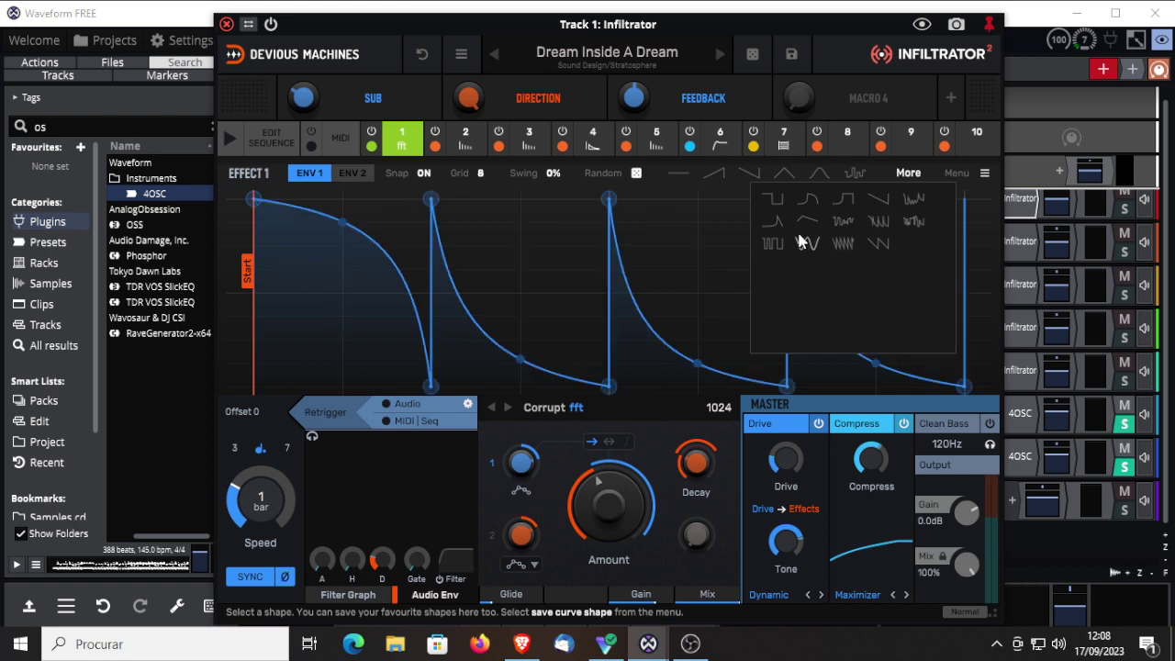
click(801, 220)
click(879, 244)
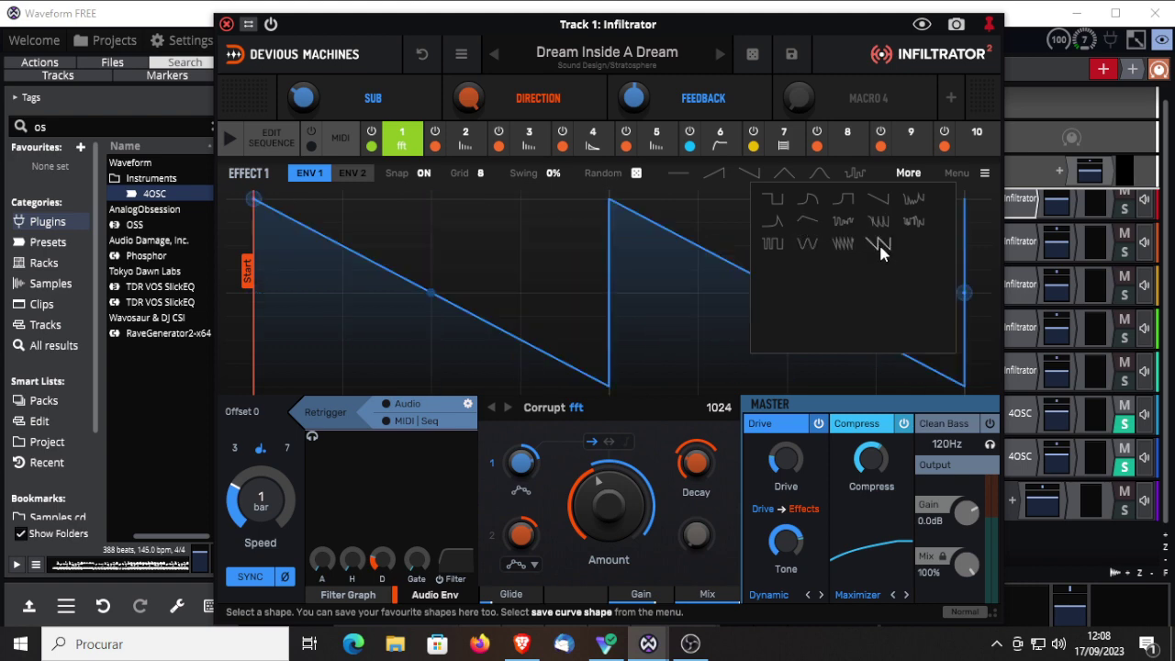
click(923, 222)
click(714, 171)
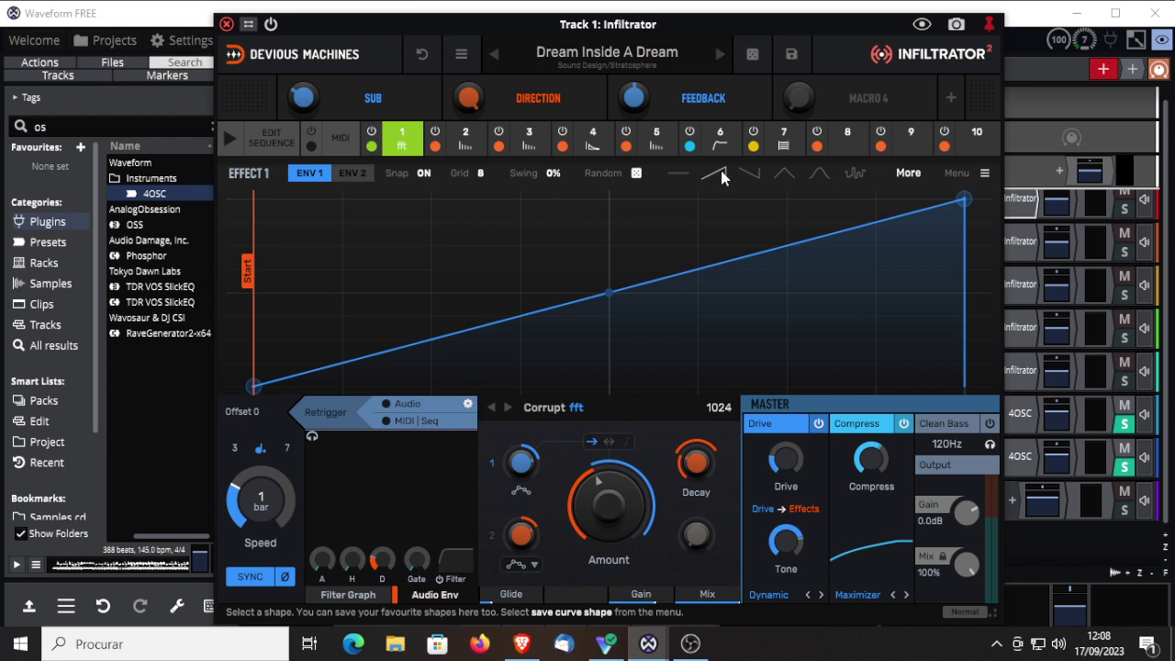
click(857, 172)
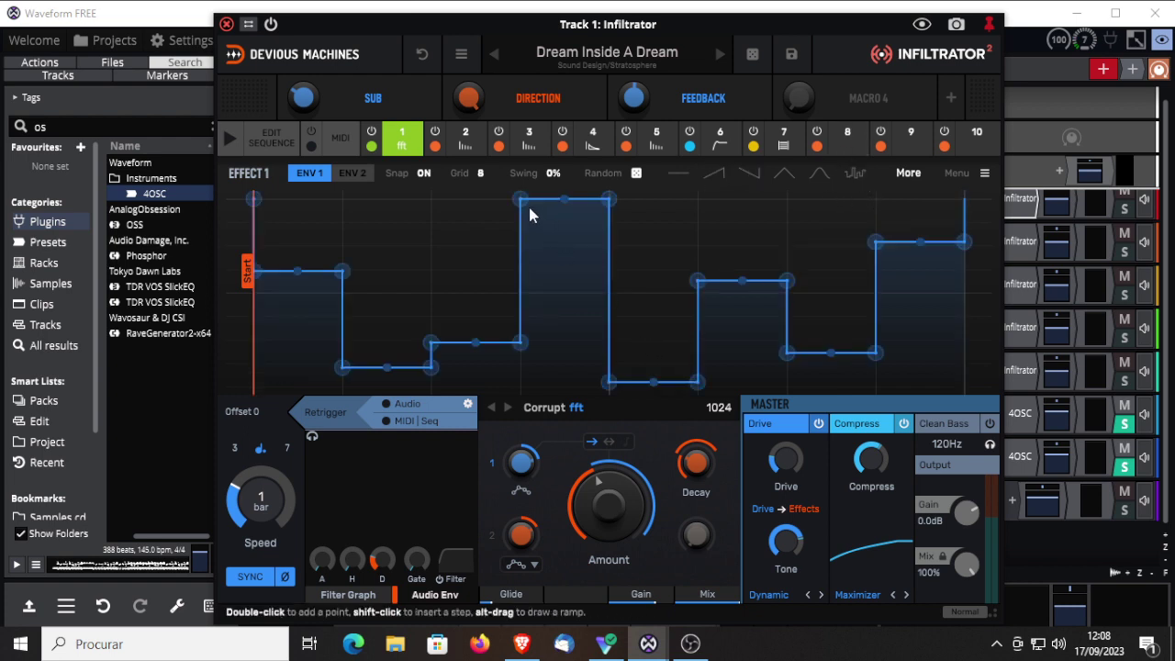
Reshape the stepped envelope by moving its points, sloping the first, third, fourth and sixth steps and lowering the last step
drag(520, 200, 519, 241)
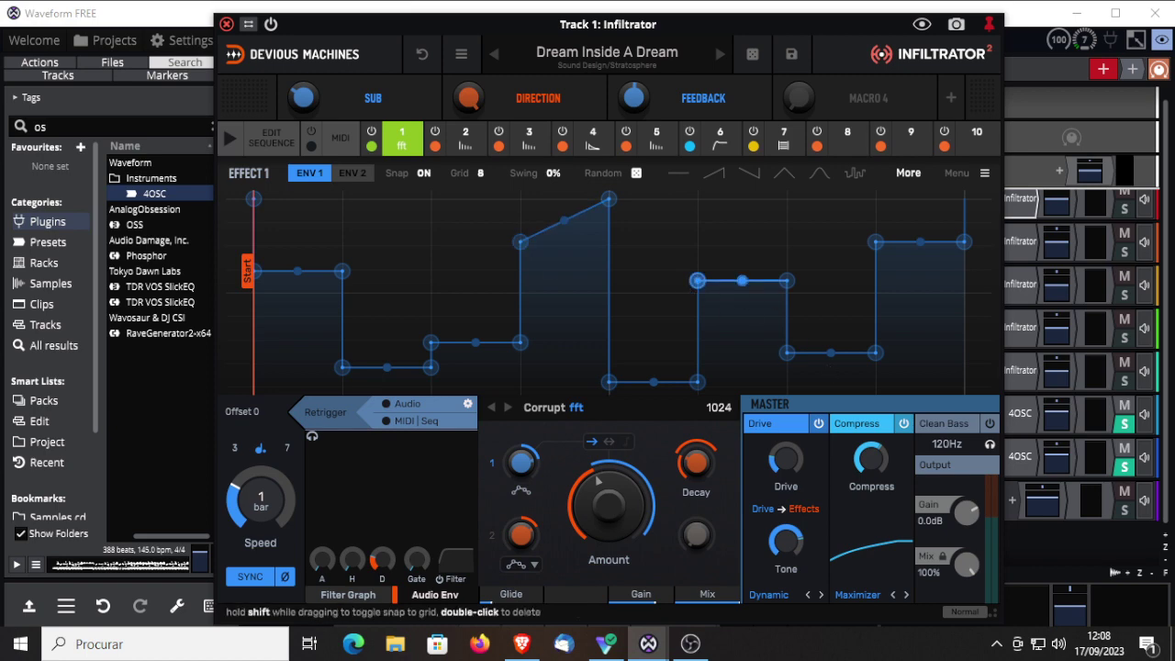
drag(698, 280, 786, 271)
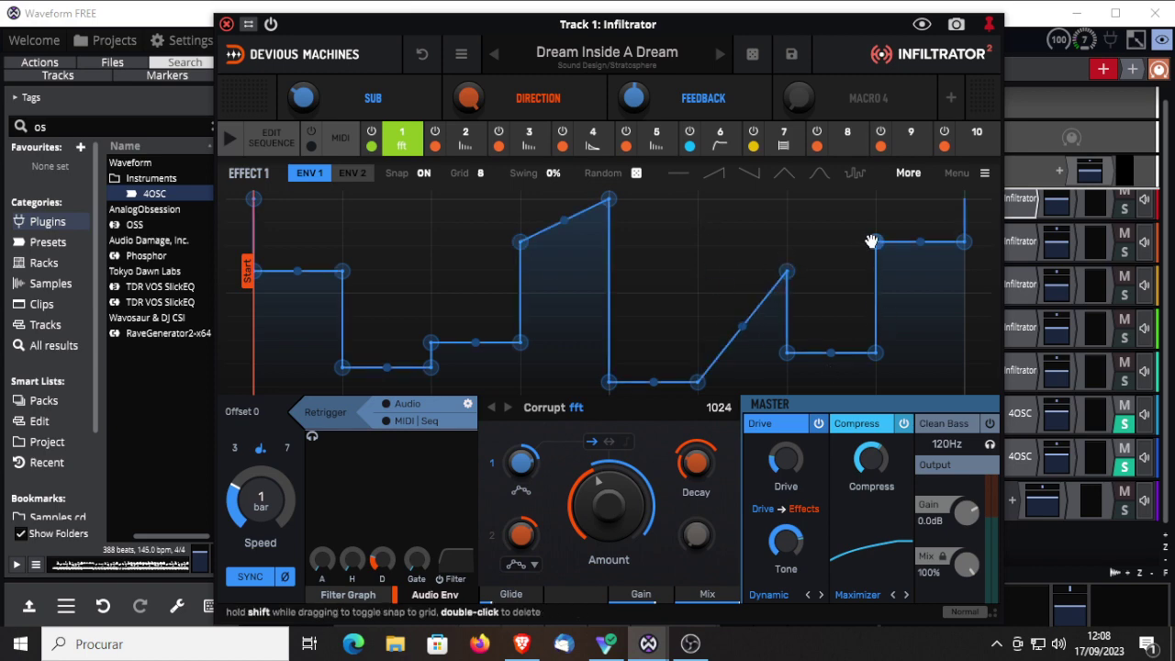
drag(877, 242, 964, 352)
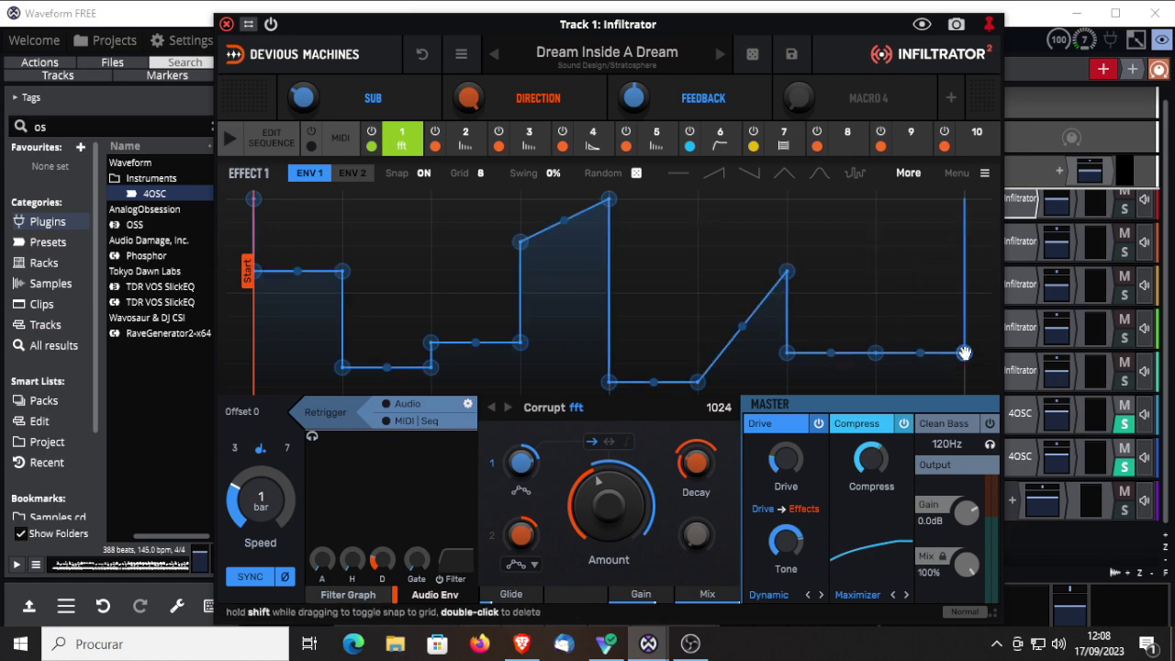
drag(342, 271, 342, 198)
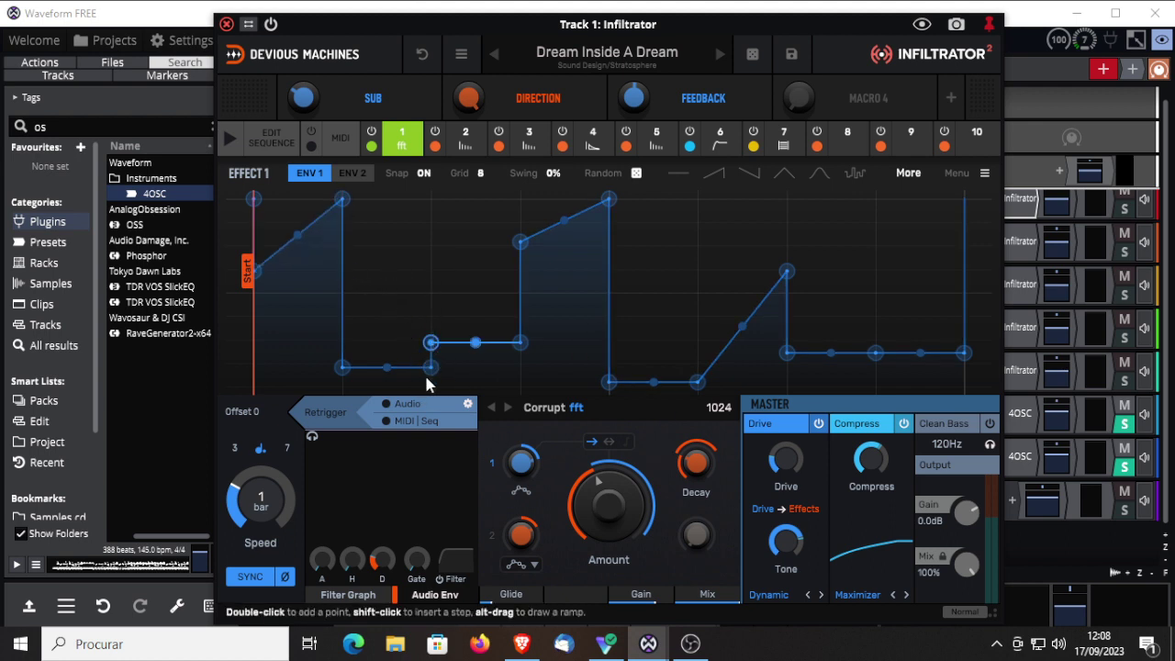
drag(430, 343, 432, 208)
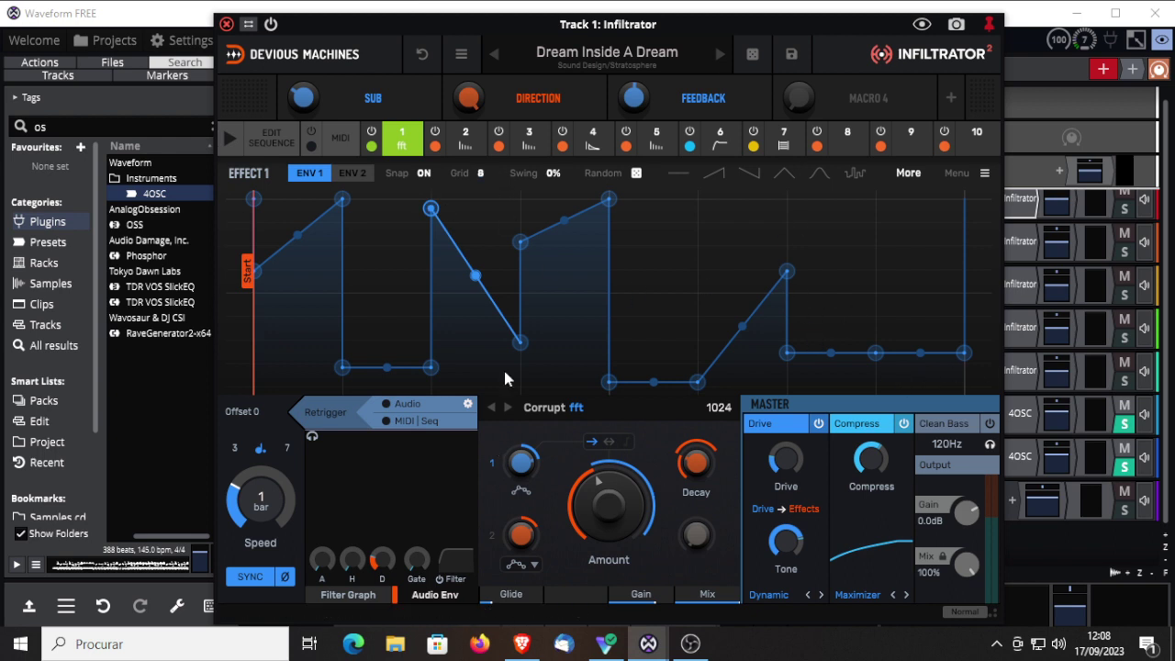
Move the envelope's start marker to the beginning of the fourth grid step
drag(247, 271, 415, 283)
drag(491, 285, 508, 286)
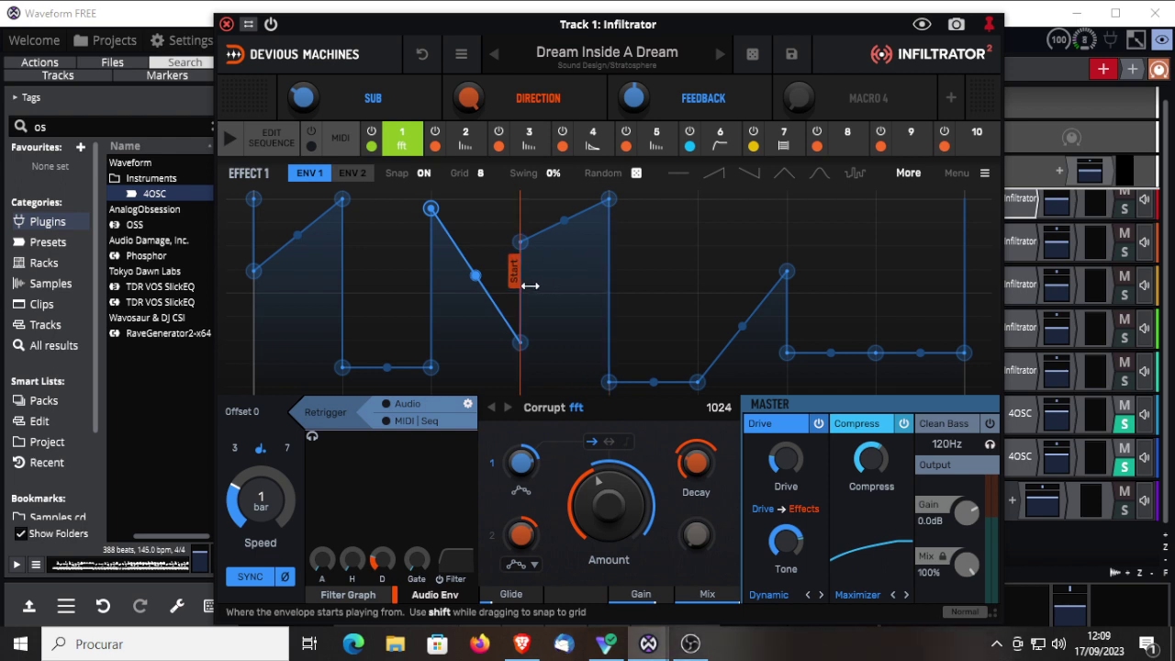
mouse_move(527, 285)
mouse_down()
mouse_move(266, 292)
mouse_move(688, 296)
mouse_move(380, 303)
mouse_move(519, 284)
mouse_up()
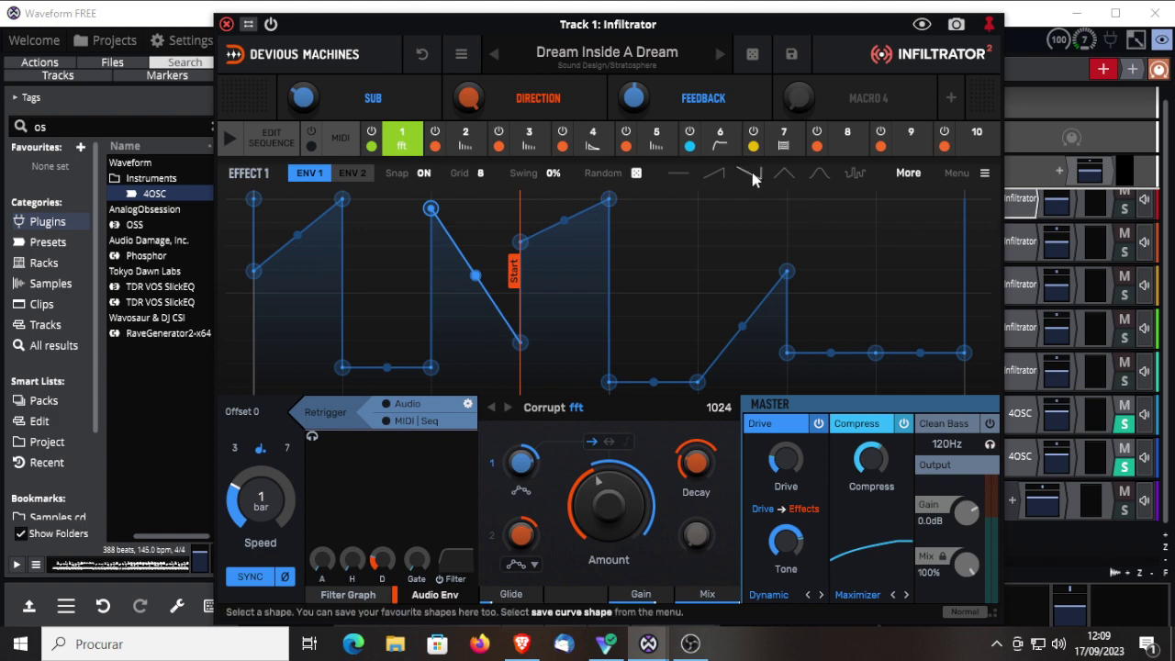
Try the triangle and stepped shapes on envelope 1 of effect 1, and apply the square shape that starts high
click(785, 170)
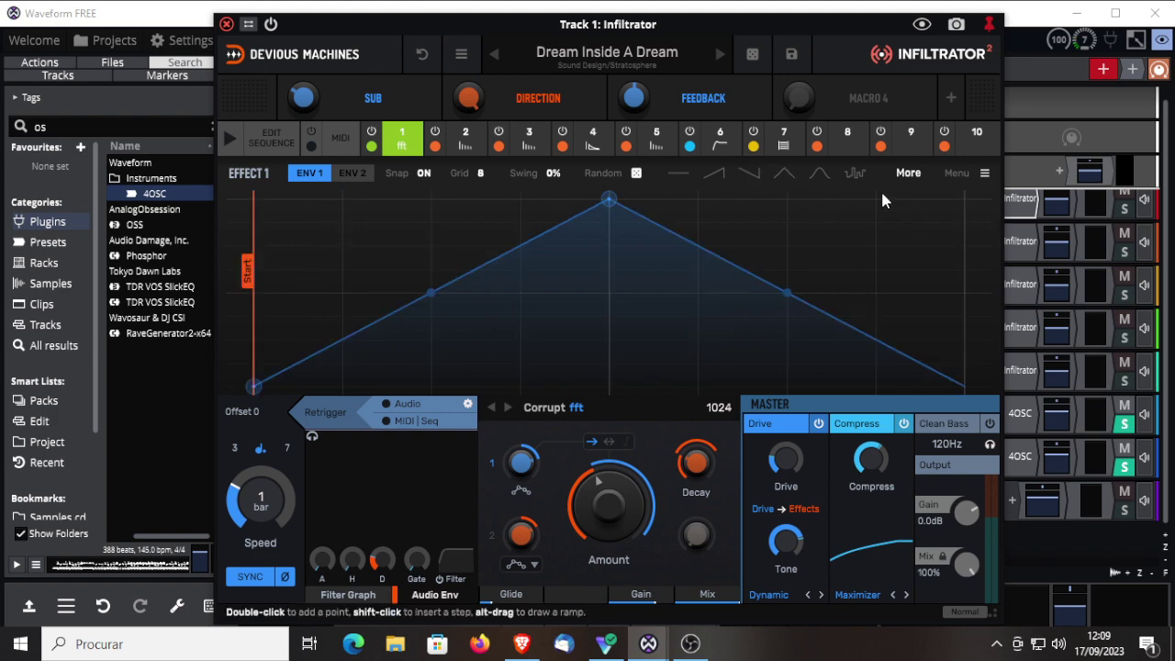
click(856, 176)
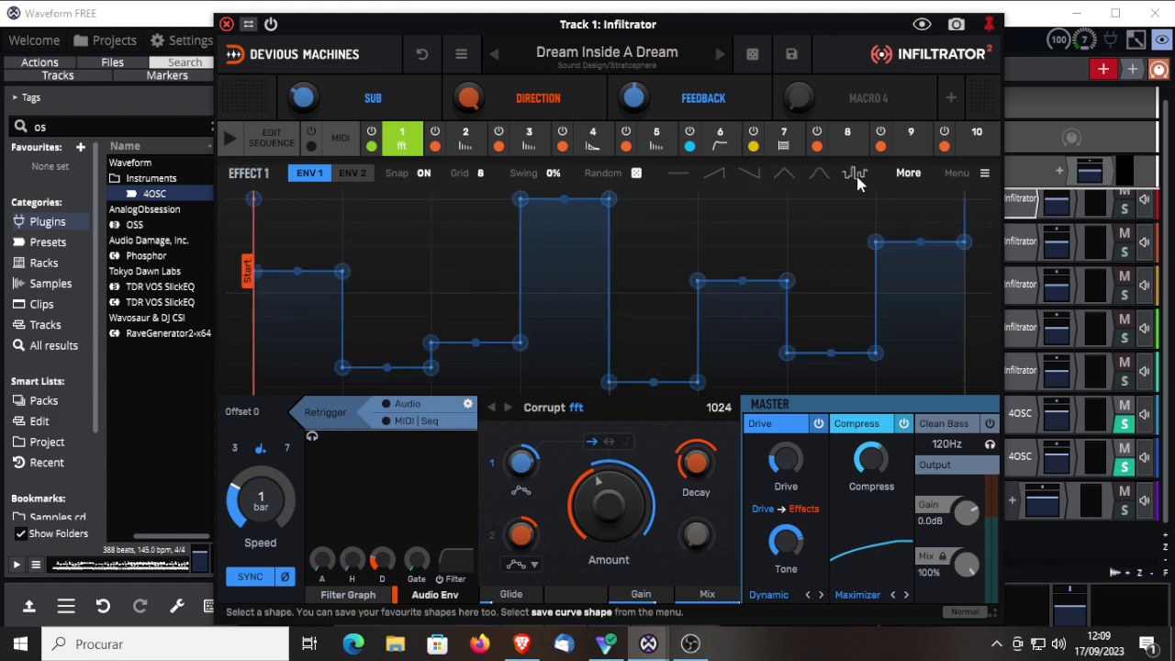
click(911, 184)
click(771, 199)
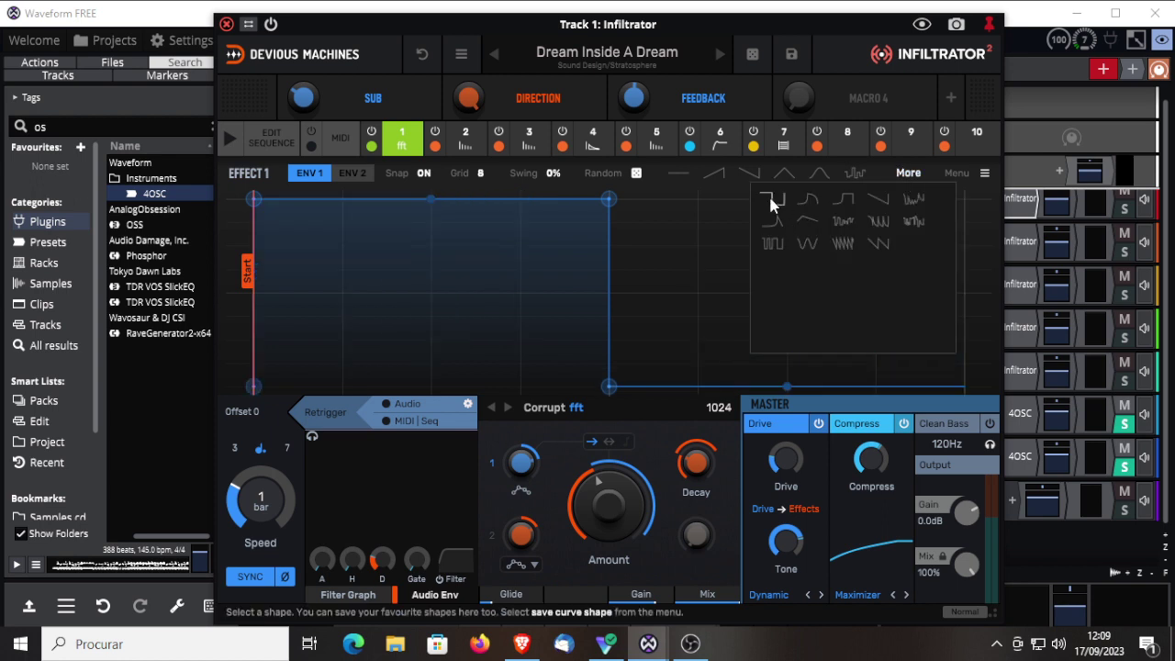
Give the square envelope a 3/8 sawtooth first segment and a full-level second half, and set the envelope speed to 16 bars
drag(623, 387, 794, 312)
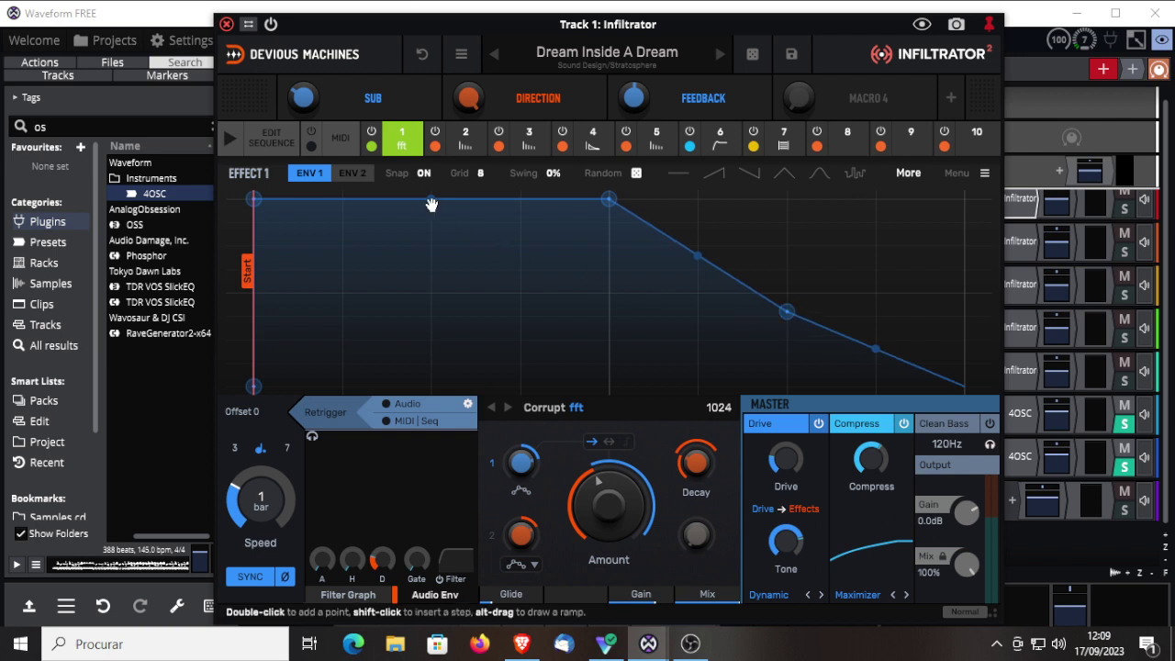
mouse_move(421, 215)
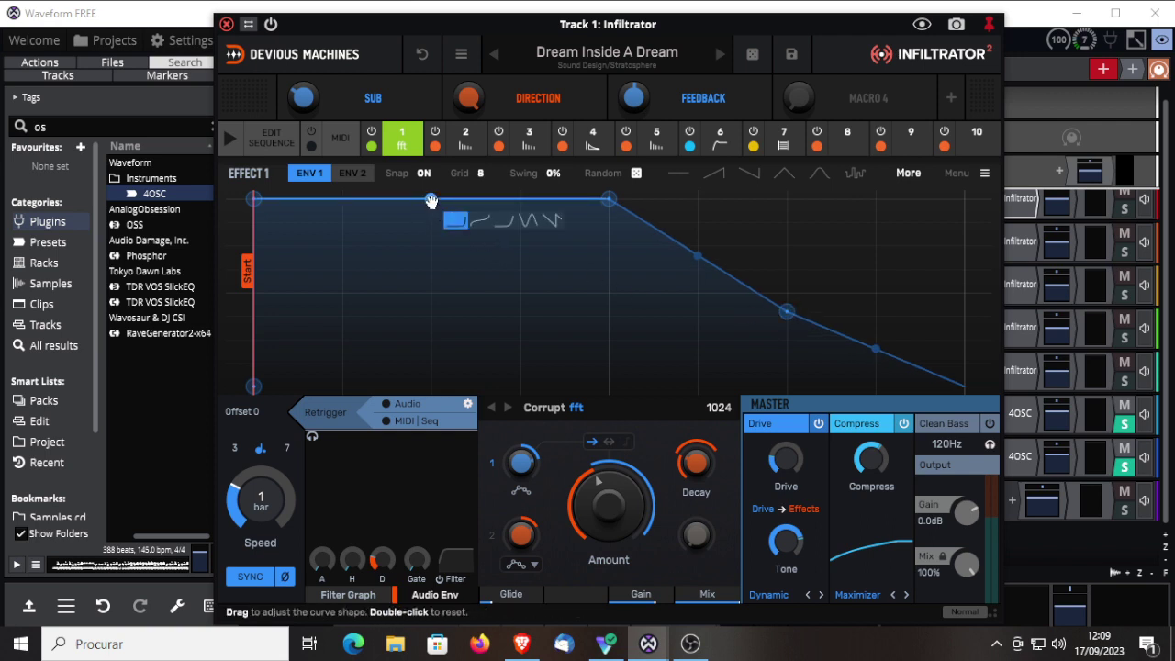
click(552, 221)
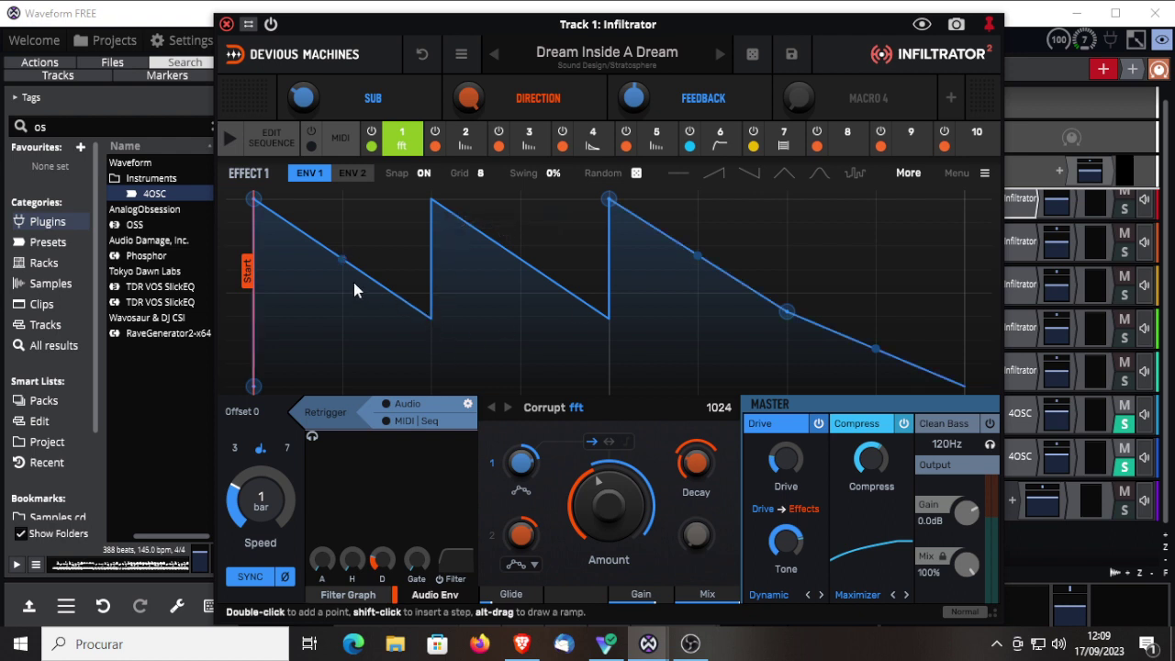
drag(342, 260, 386, 293)
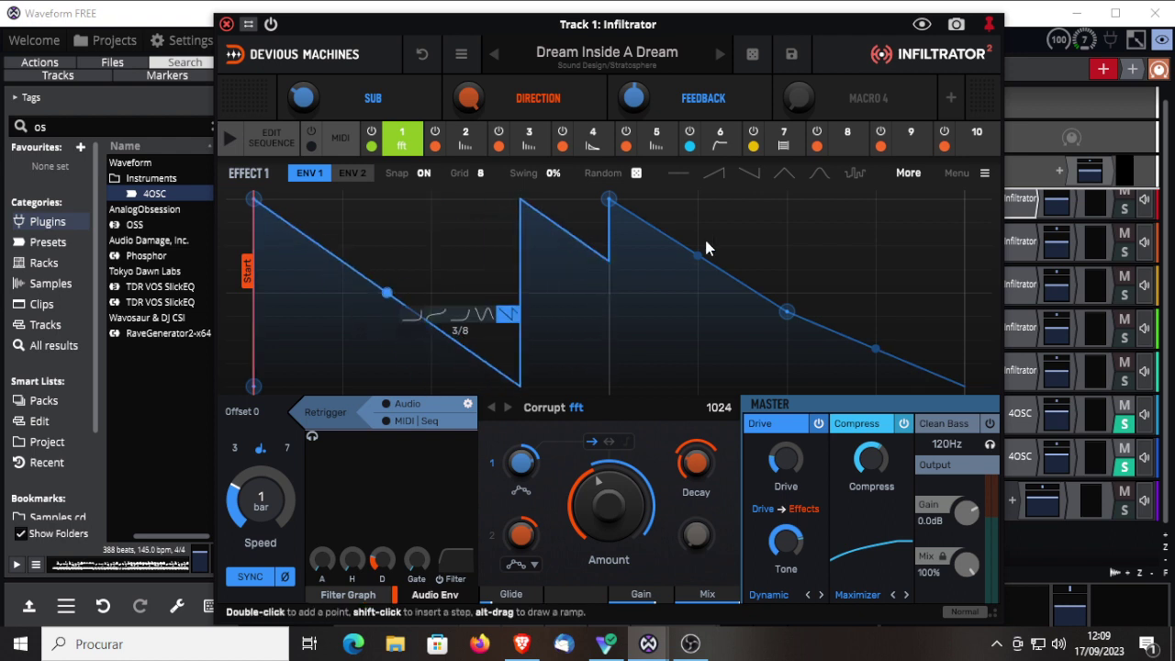
drag(786, 311, 963, 199)
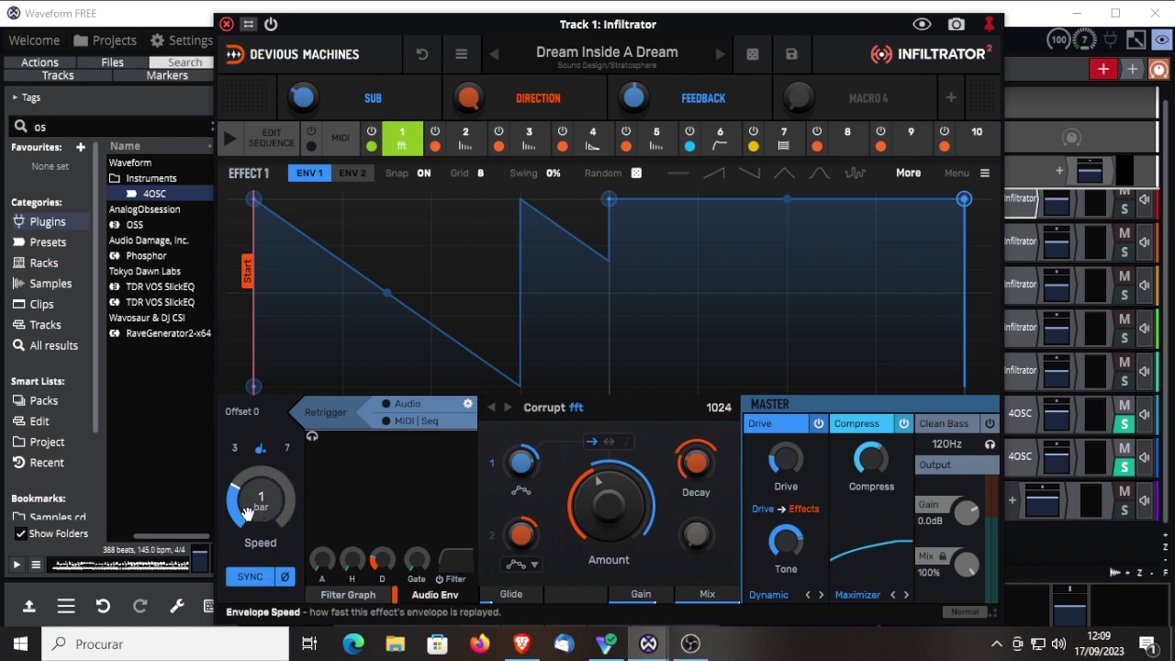
drag(261, 500, 261, 543)
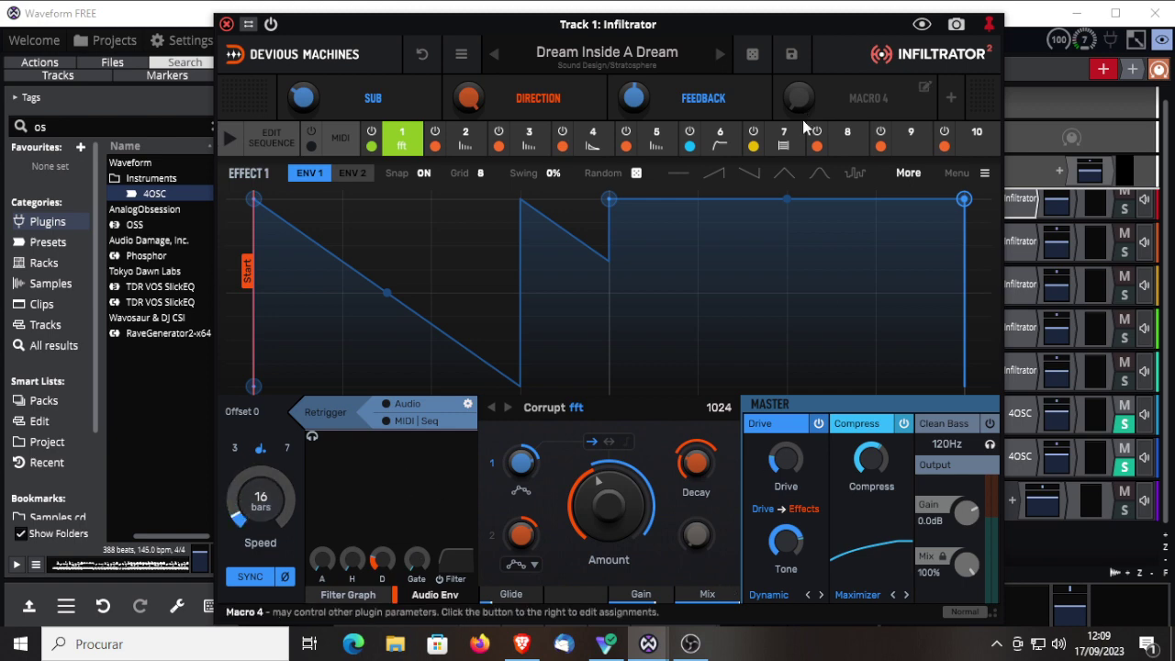
Solo the red Infiltrator track instead of the two 4OSC tracks and start playback
drag(750, 24, 210, 39)
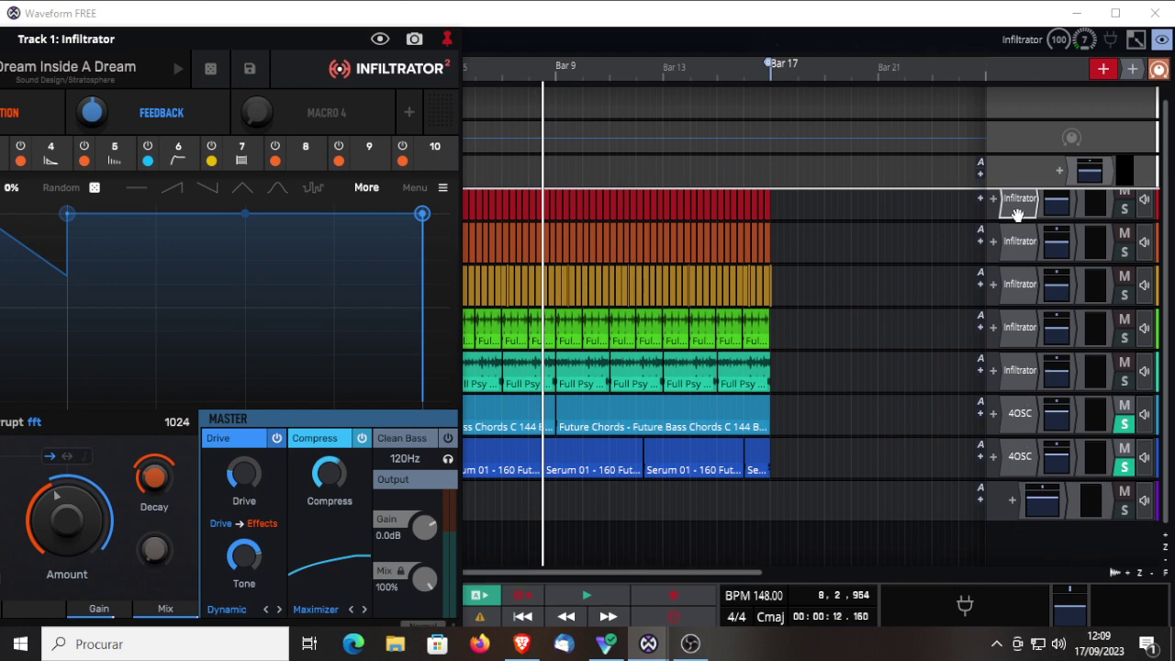
click(1124, 210)
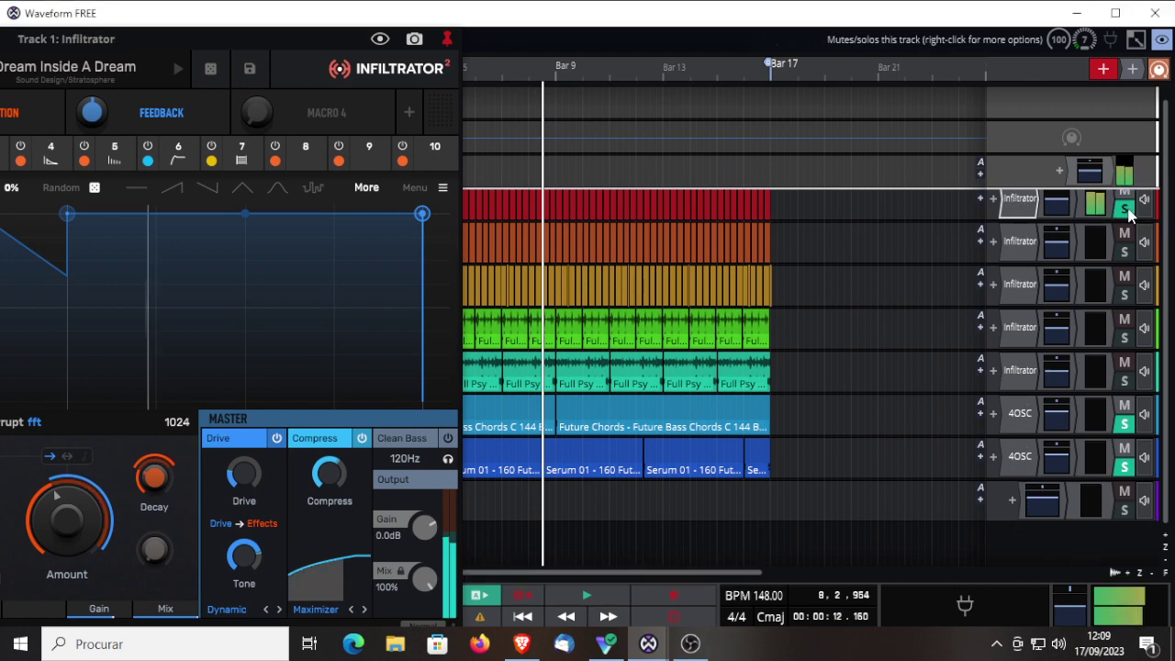
click(1125, 423)
click(1124, 466)
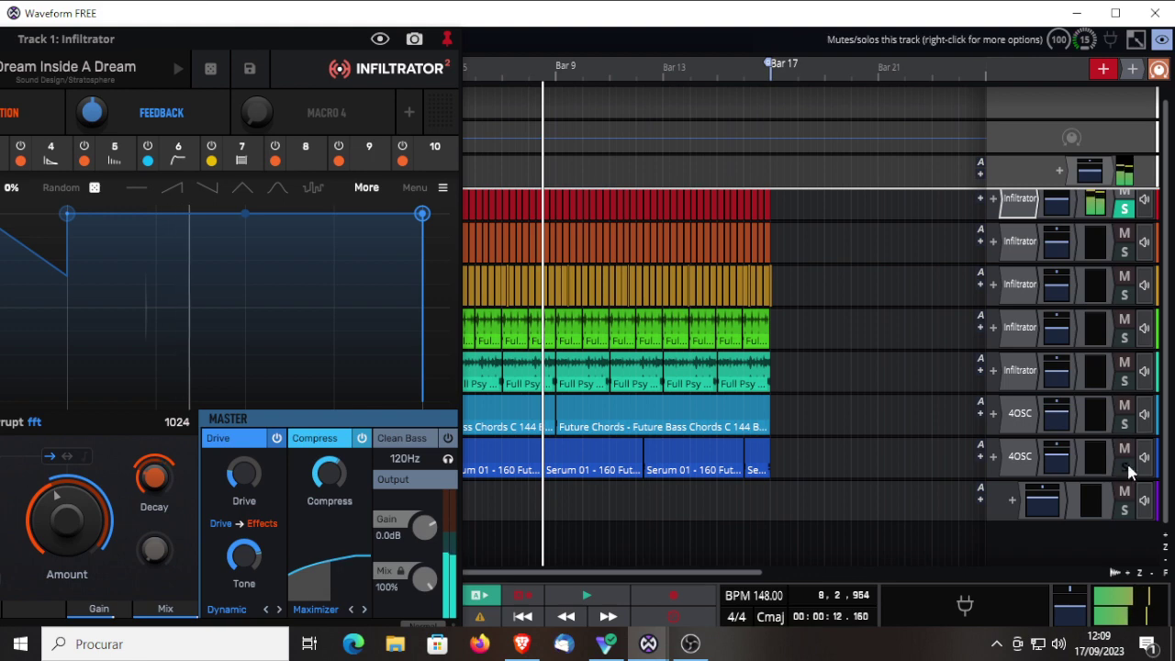
click(588, 597)
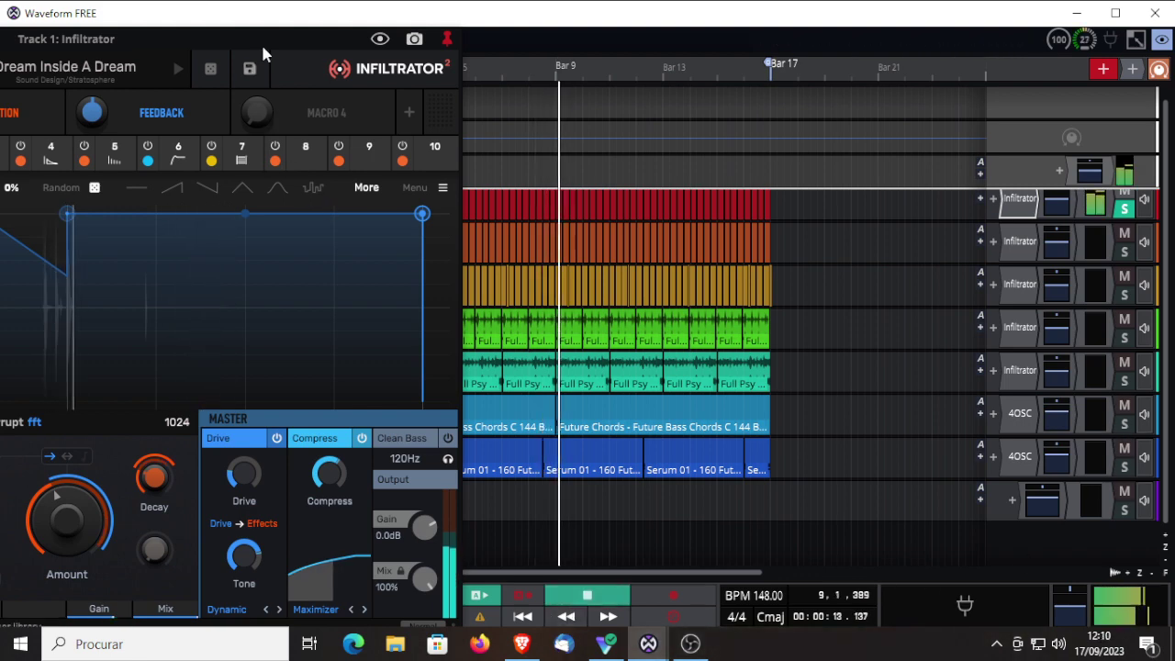
Load the next Infiltrator preset, Dub Daze, and open the preset browser
drag(253, 41, 697, 56)
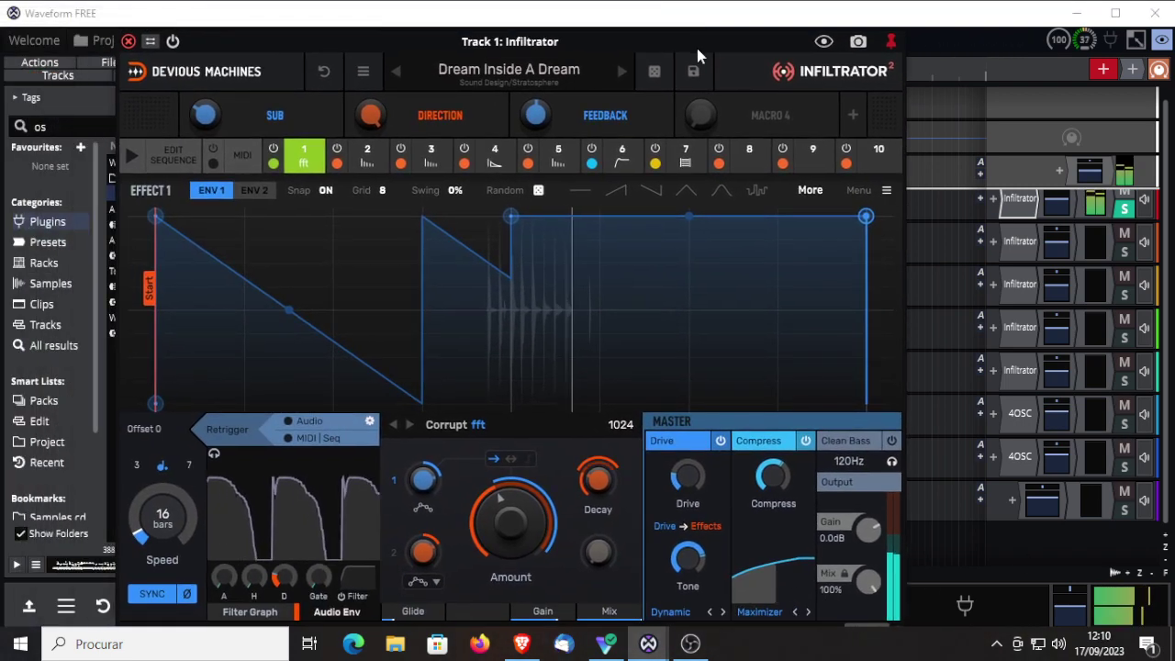
click(622, 72)
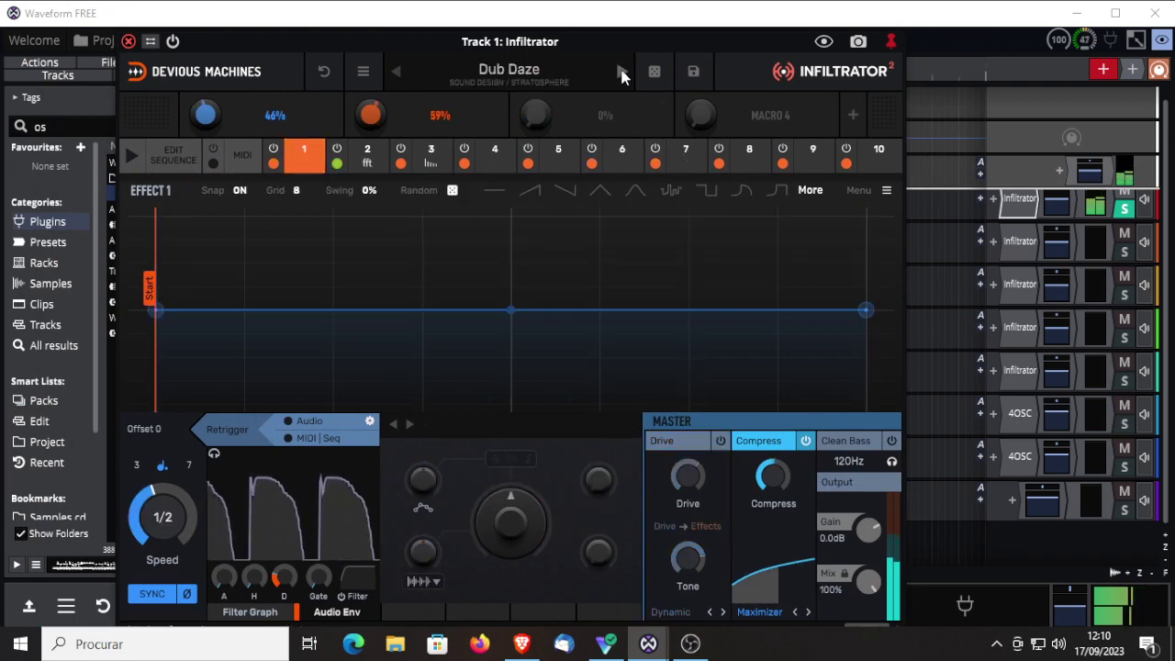
click(517, 70)
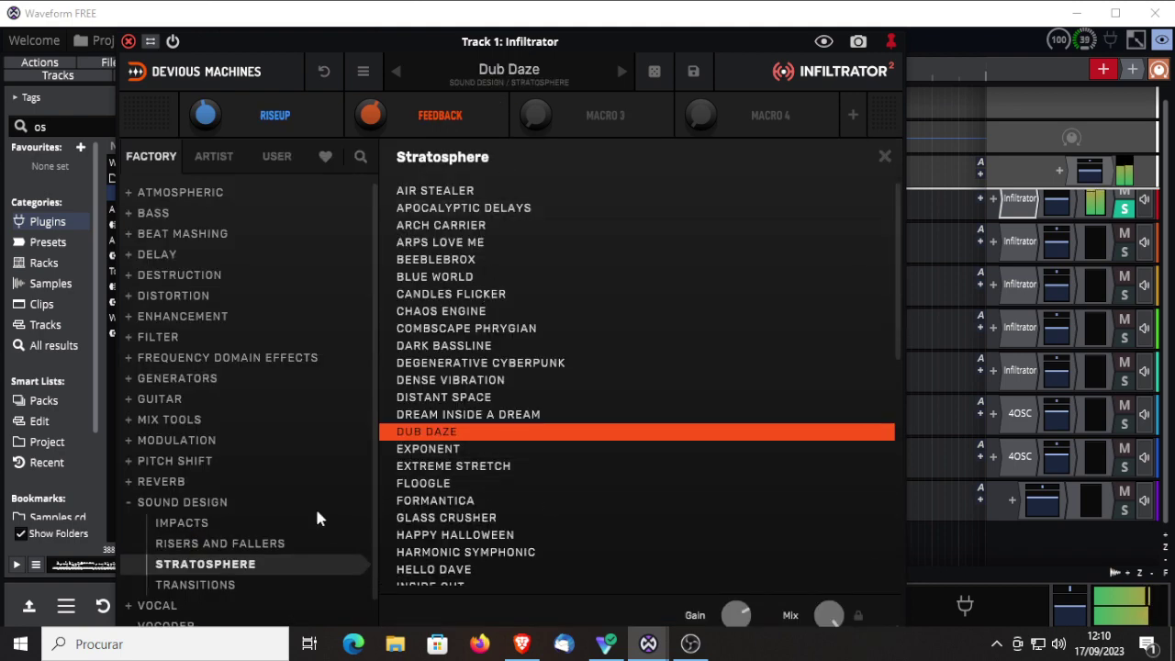
Load the Bass Driver preset from the Bass category, turn on loop playback and reopen track 1's Infiltrator
click(140, 215)
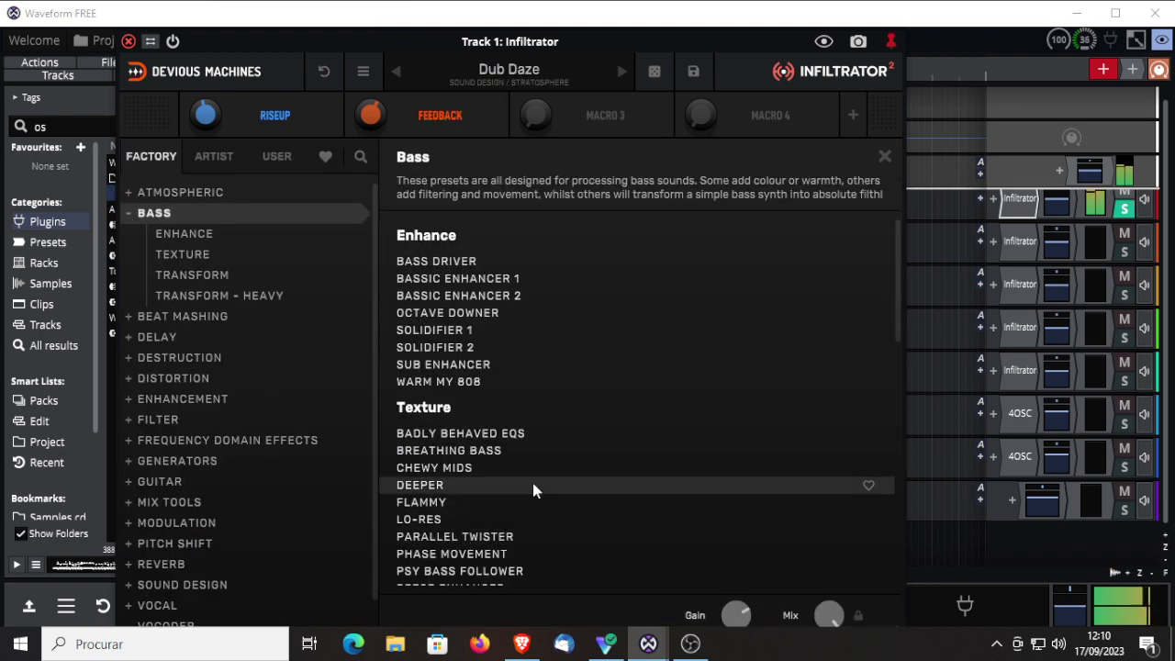
click(422, 263)
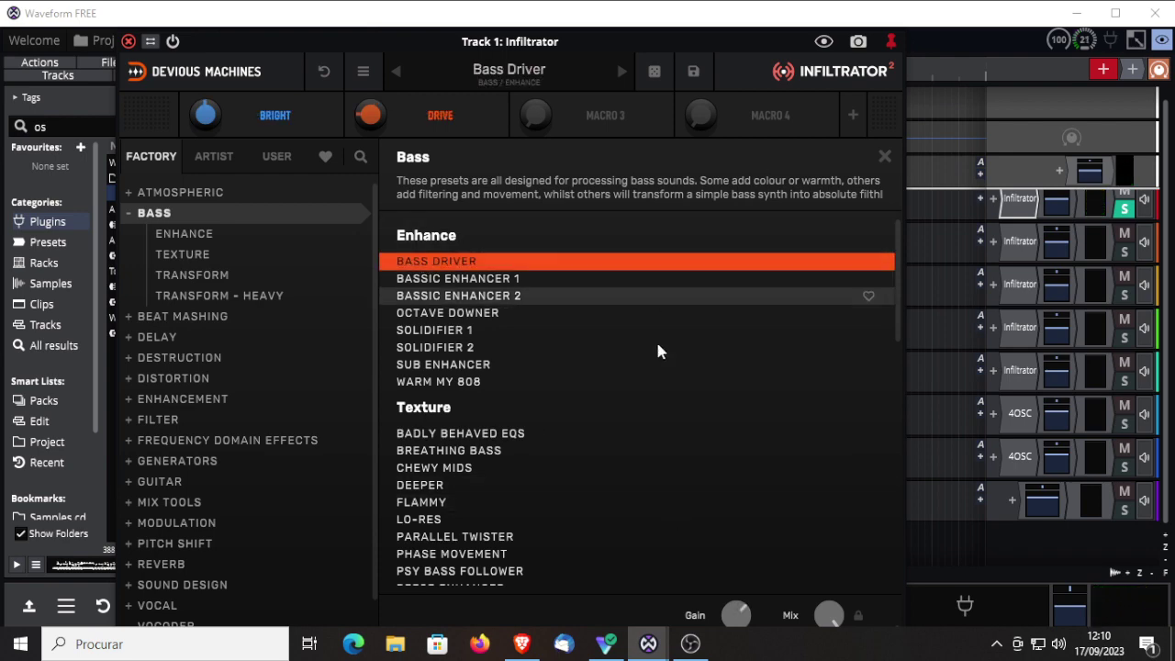
drag(634, 18, 761, 2)
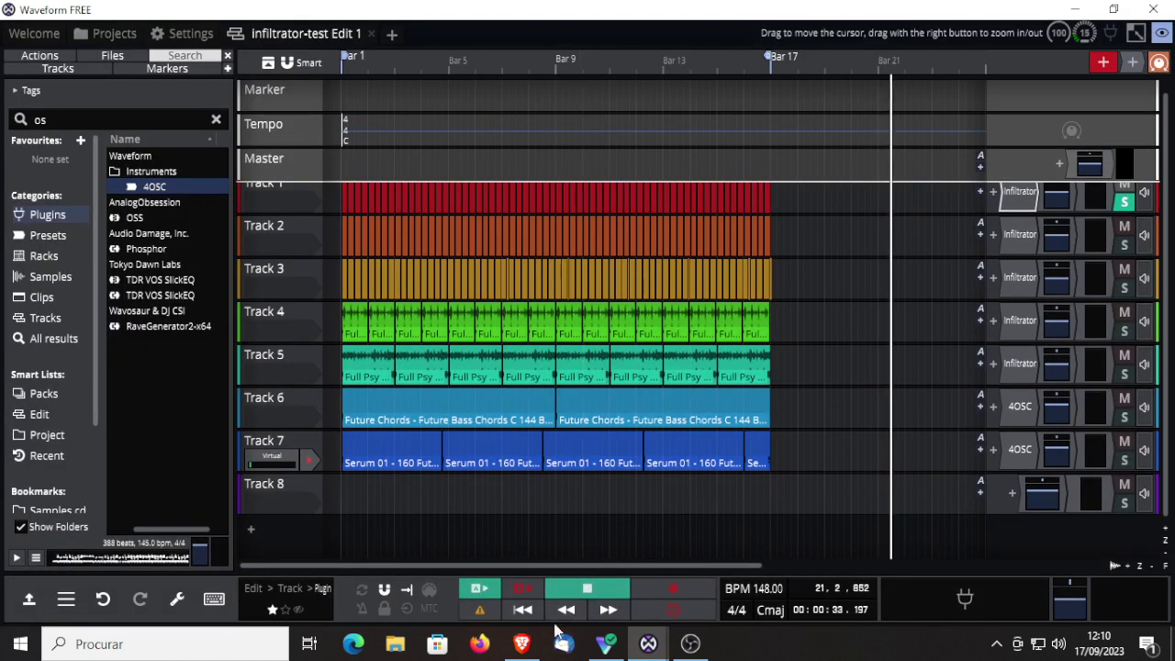
click(363, 592)
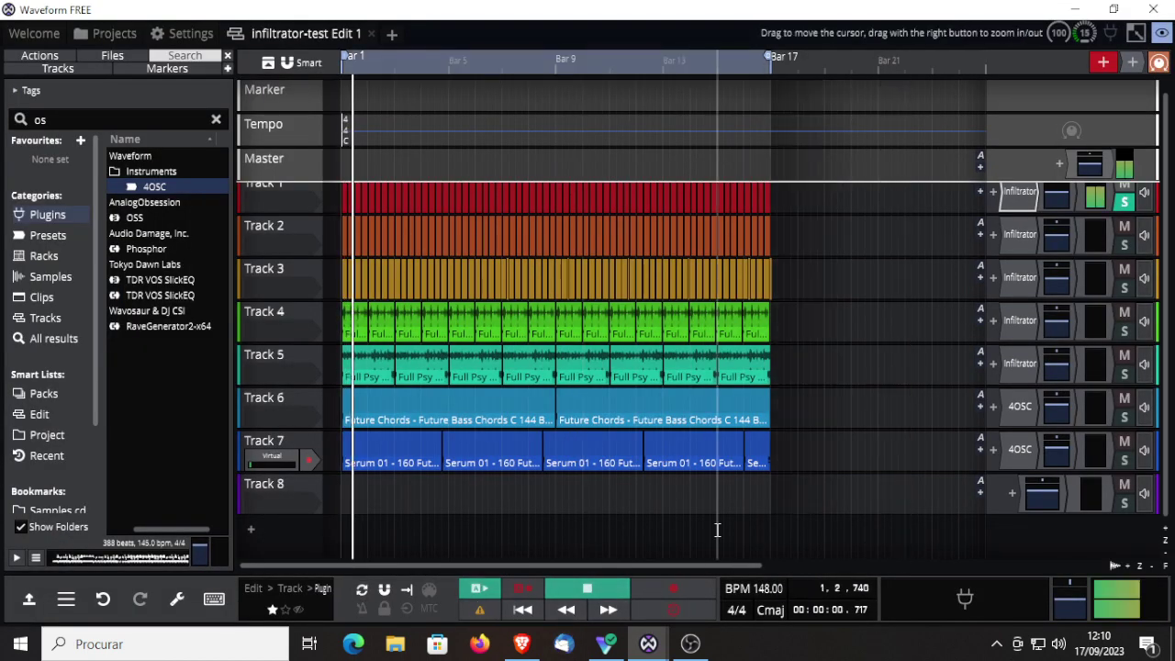
double_click(1017, 191)
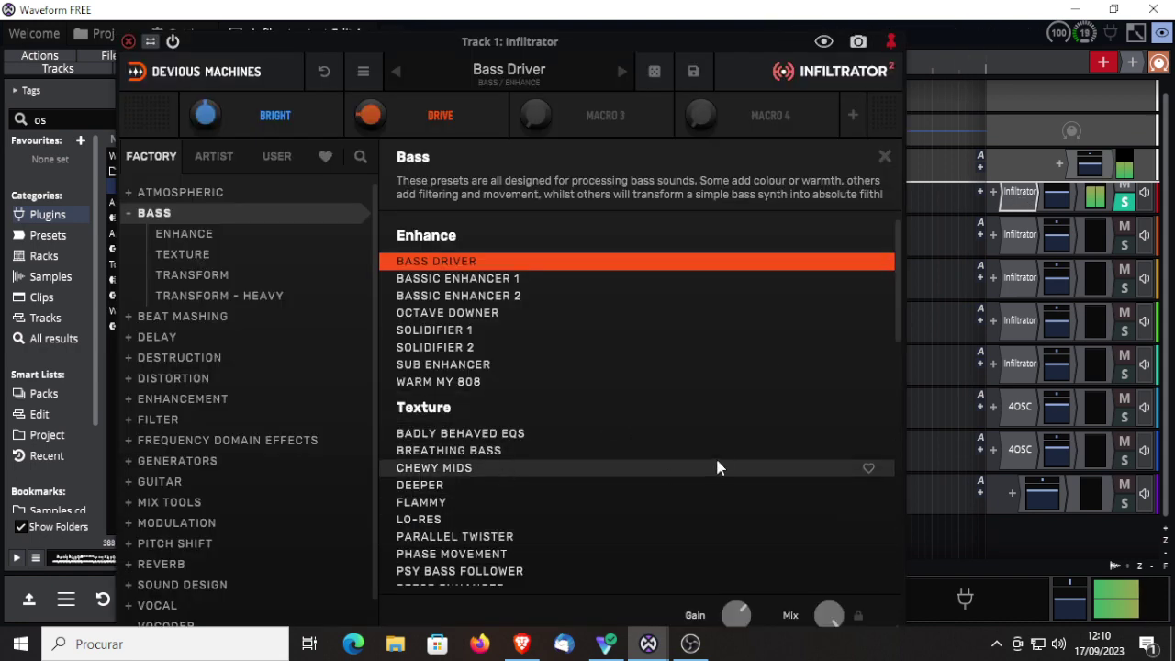
Compare the bypassed and active sound of the Bass Driver and Bassic Enhancer 1 presets
click(173, 41)
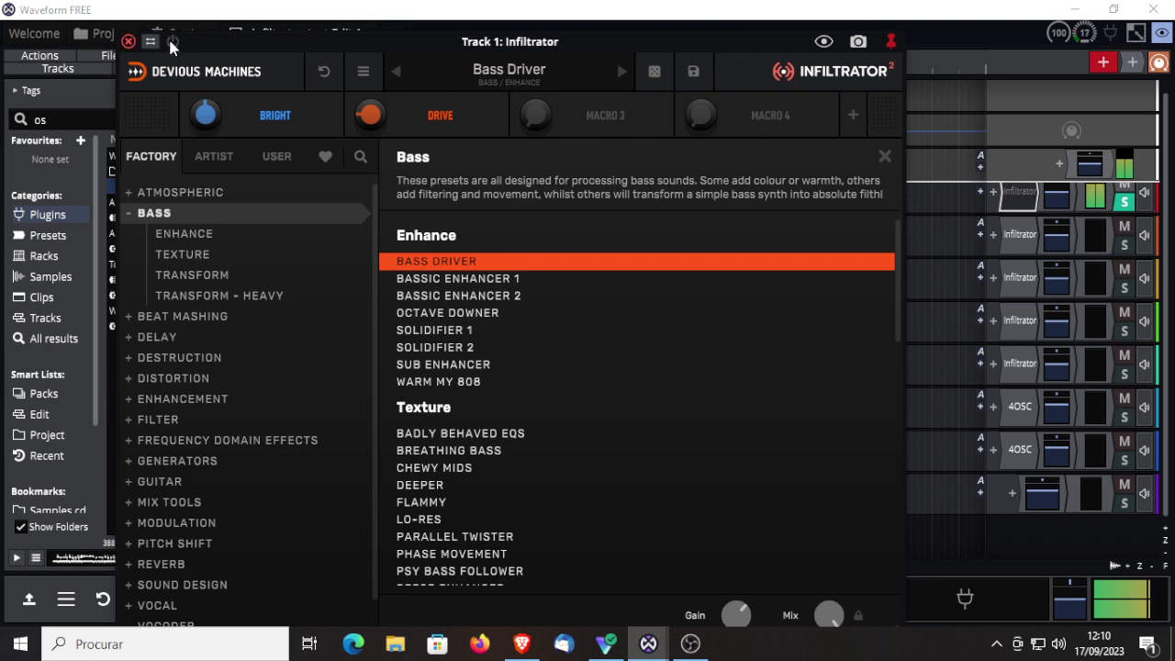
click(173, 42)
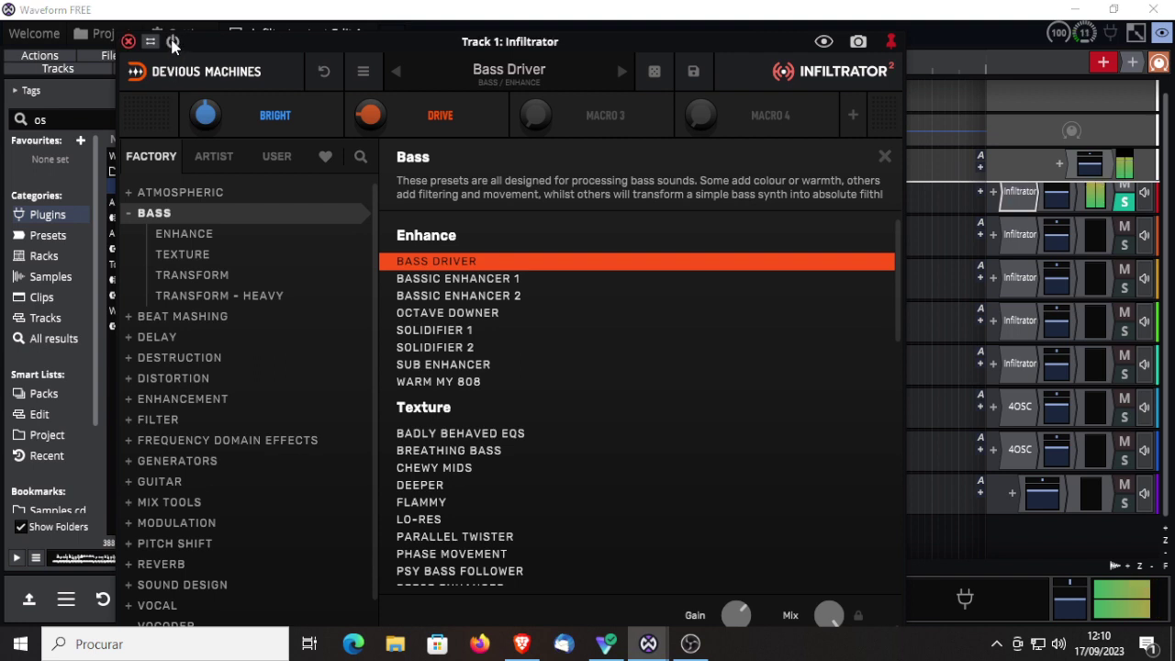
click(425, 283)
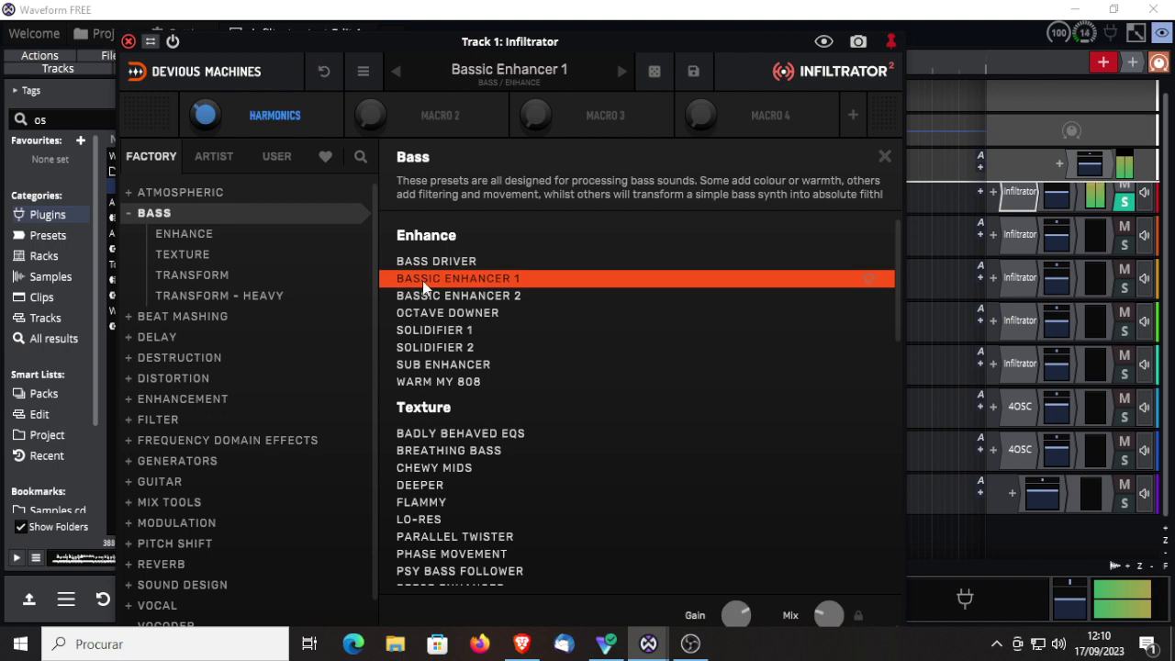
click(172, 42)
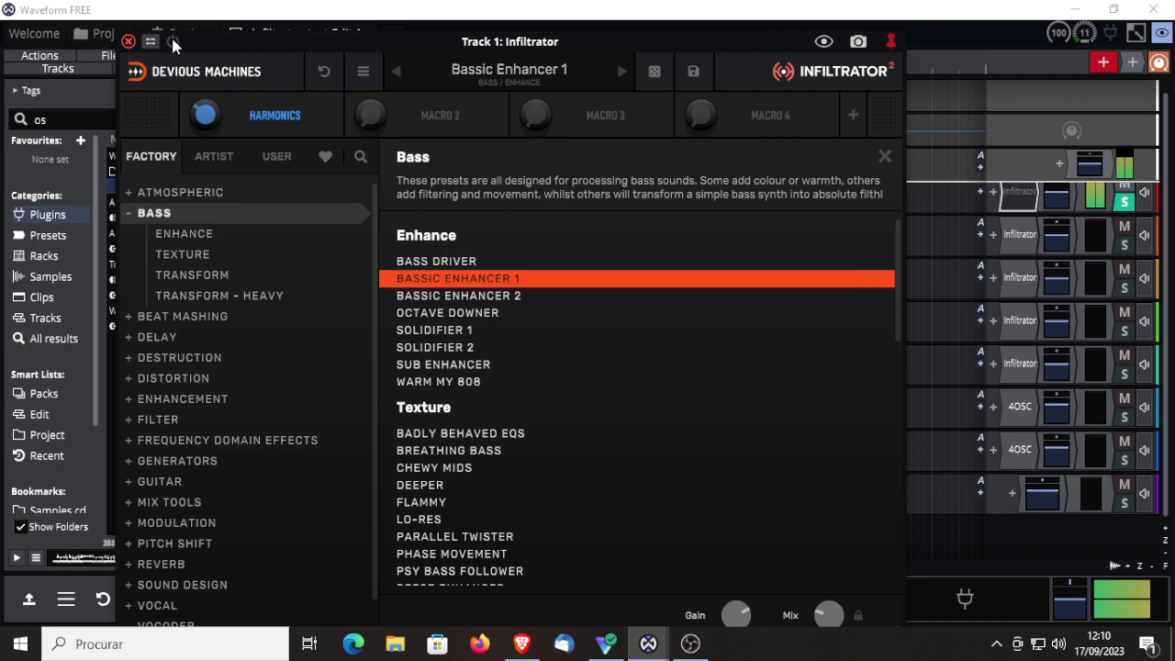
click(173, 41)
Try the Bassic Enhancer 2, Warm My 808, Sub Enhancer and Psy Bass Follower presets, and load Trance Enhance
click(459, 295)
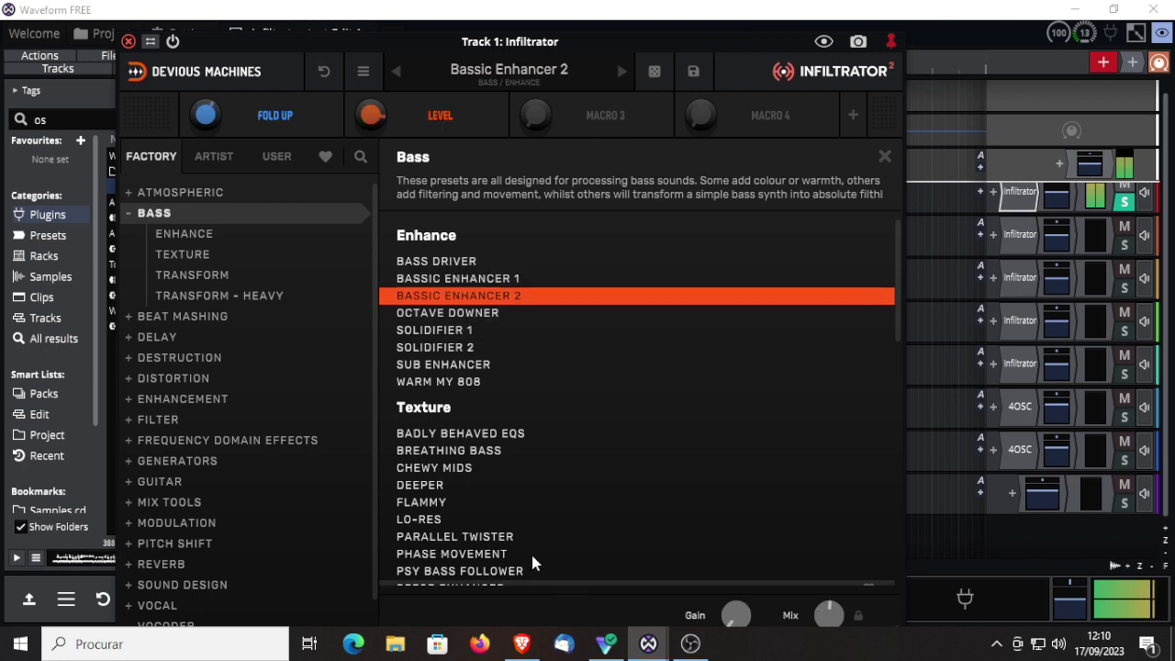
click(432, 381)
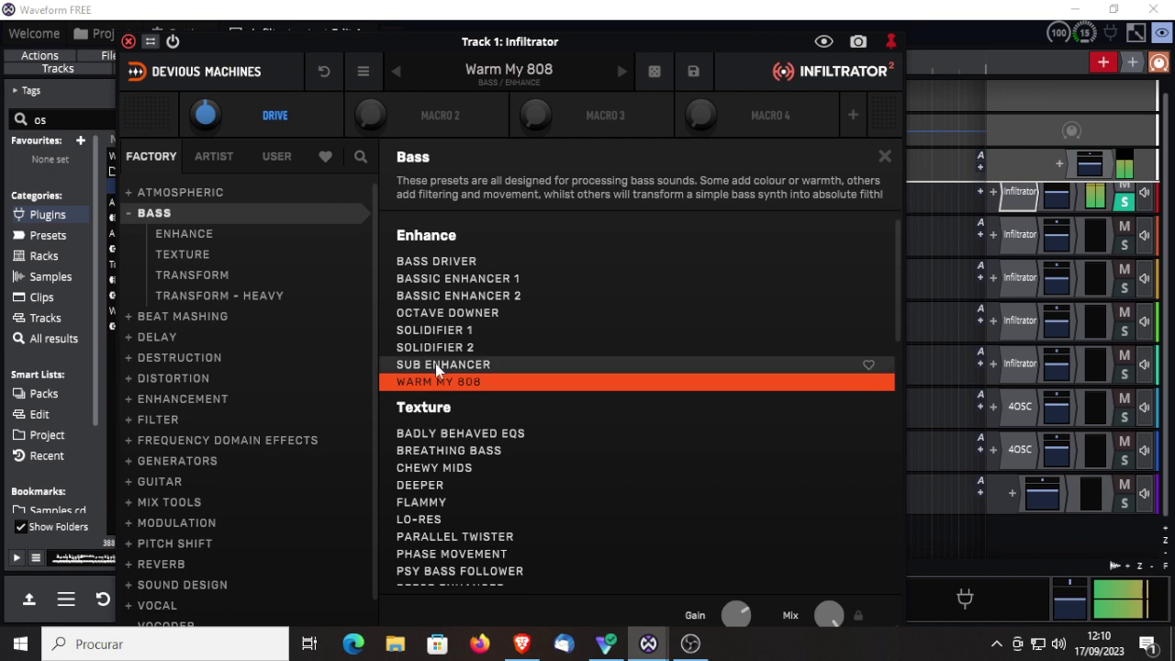
click(435, 365)
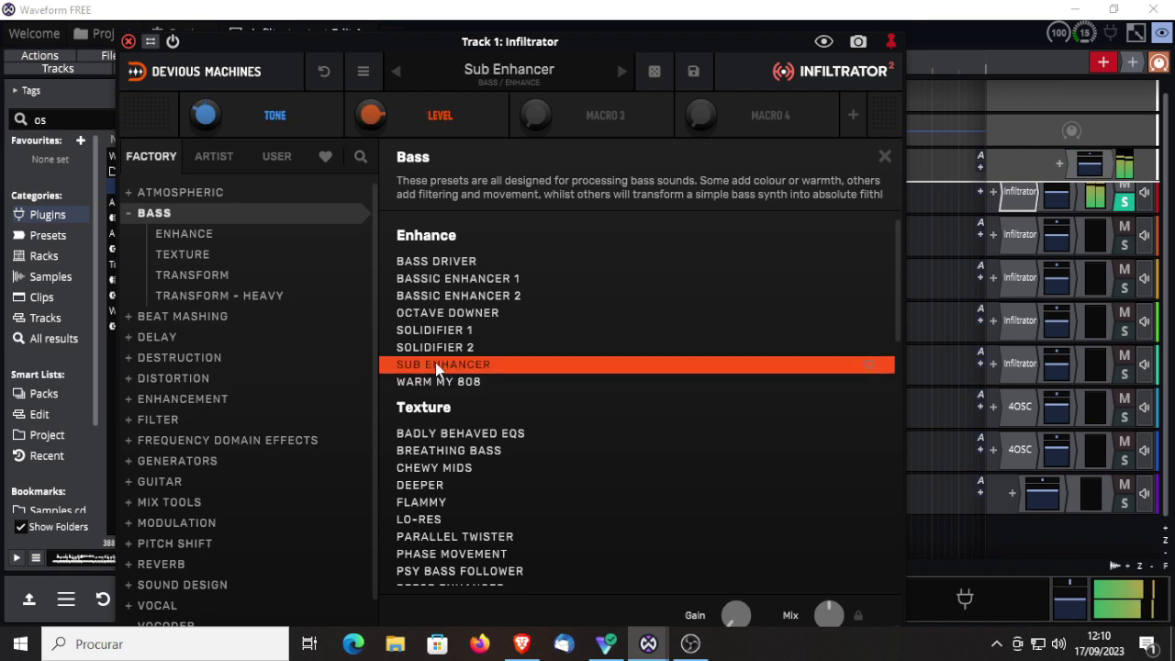
scroll(452, 490, down, 3)
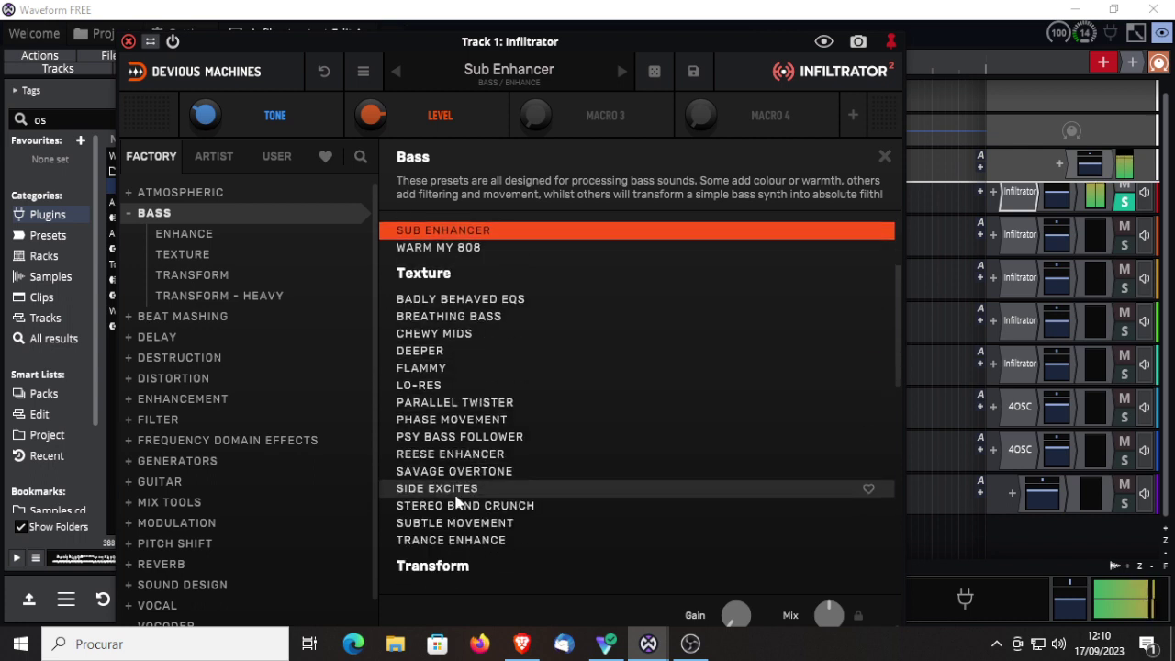
click(443, 439)
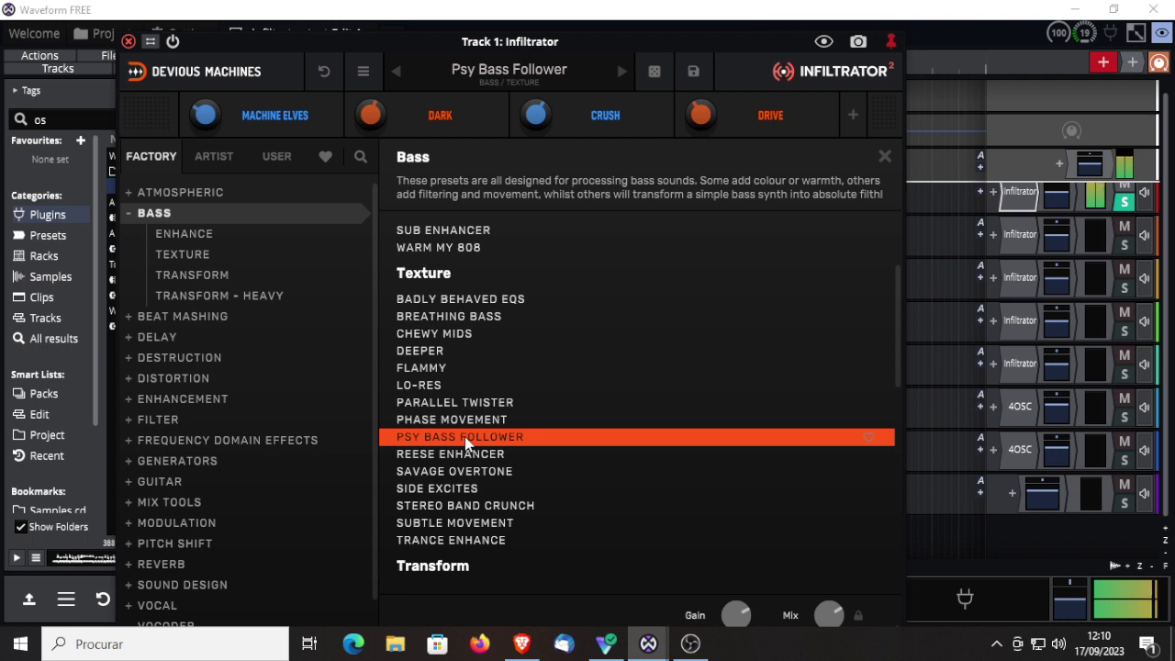
click(456, 547)
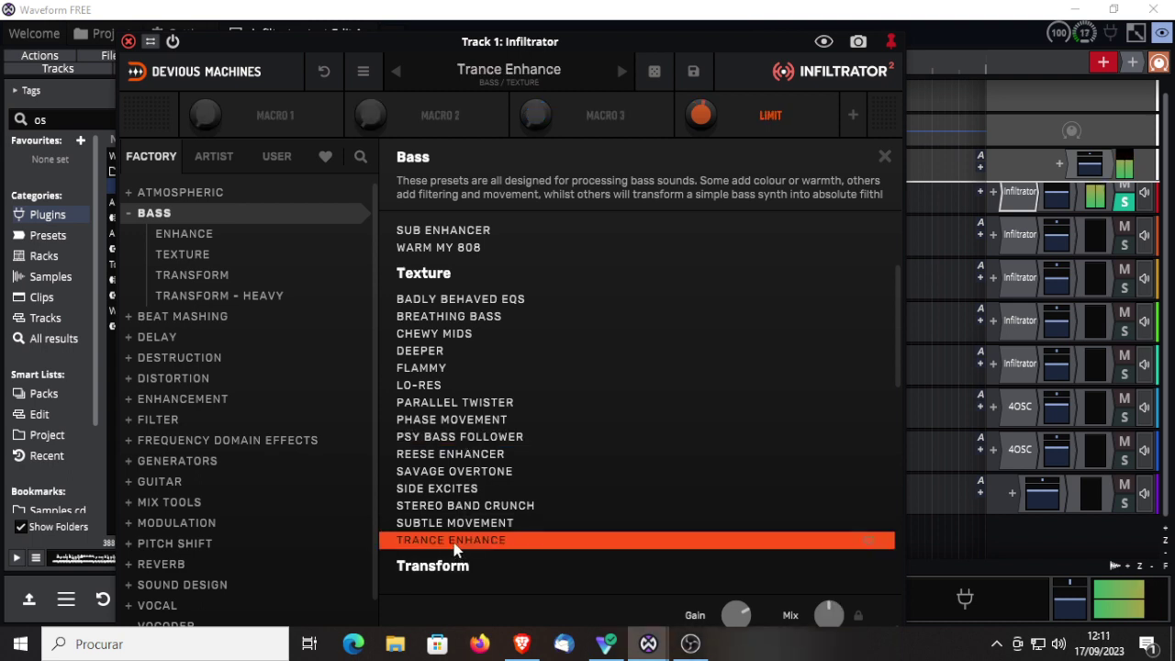
Browse the factory Beat Mashing and Atmospheric categories, the artist presets and the user presets
click(131, 318)
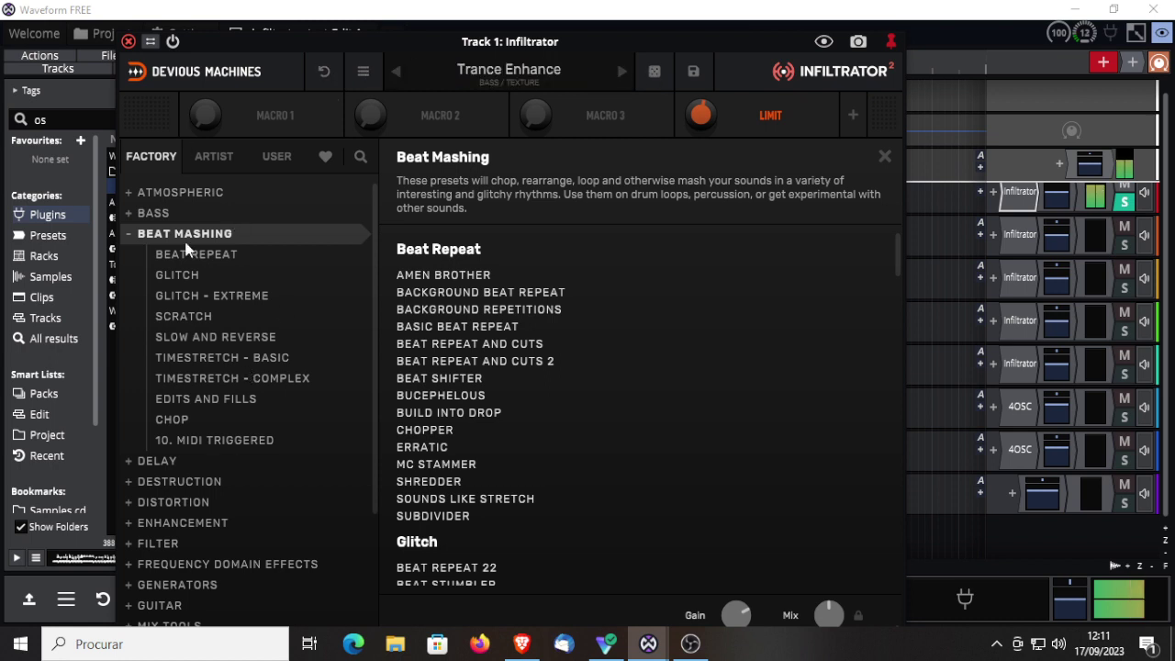
scroll(372, 404, down, 5)
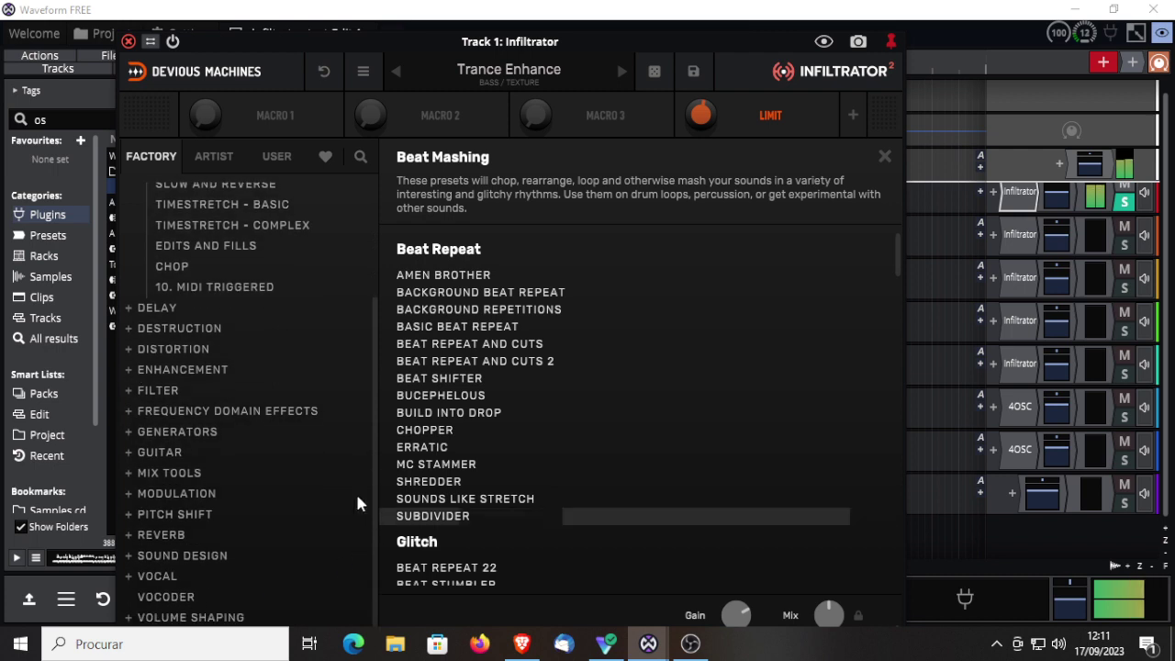
click(218, 157)
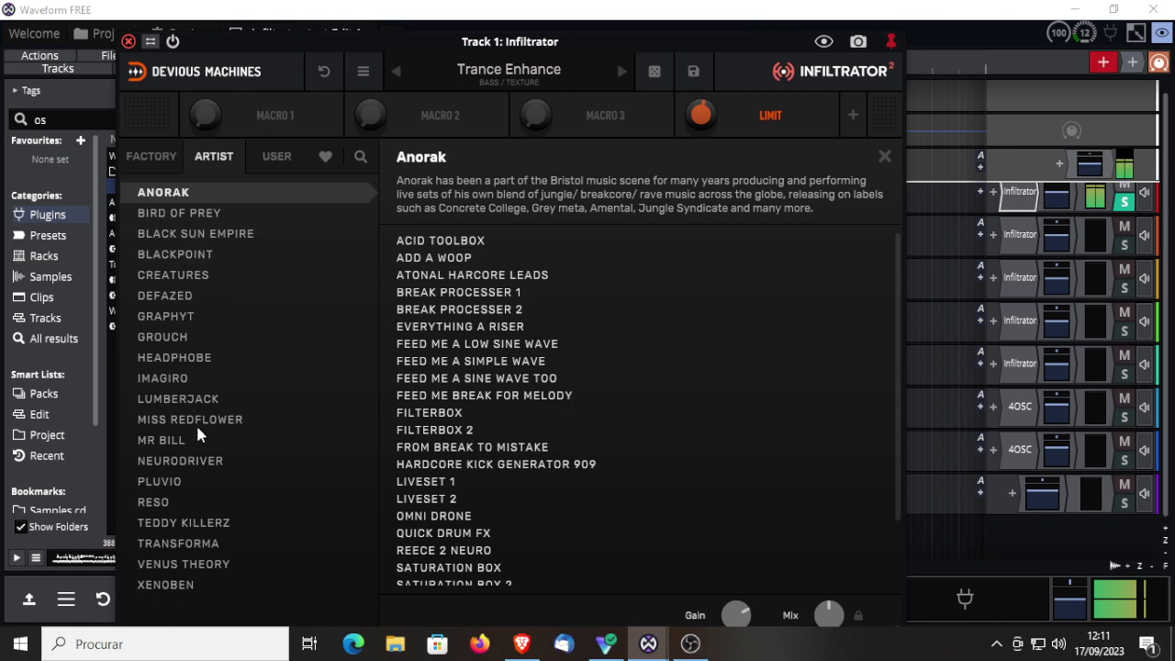
click(278, 156)
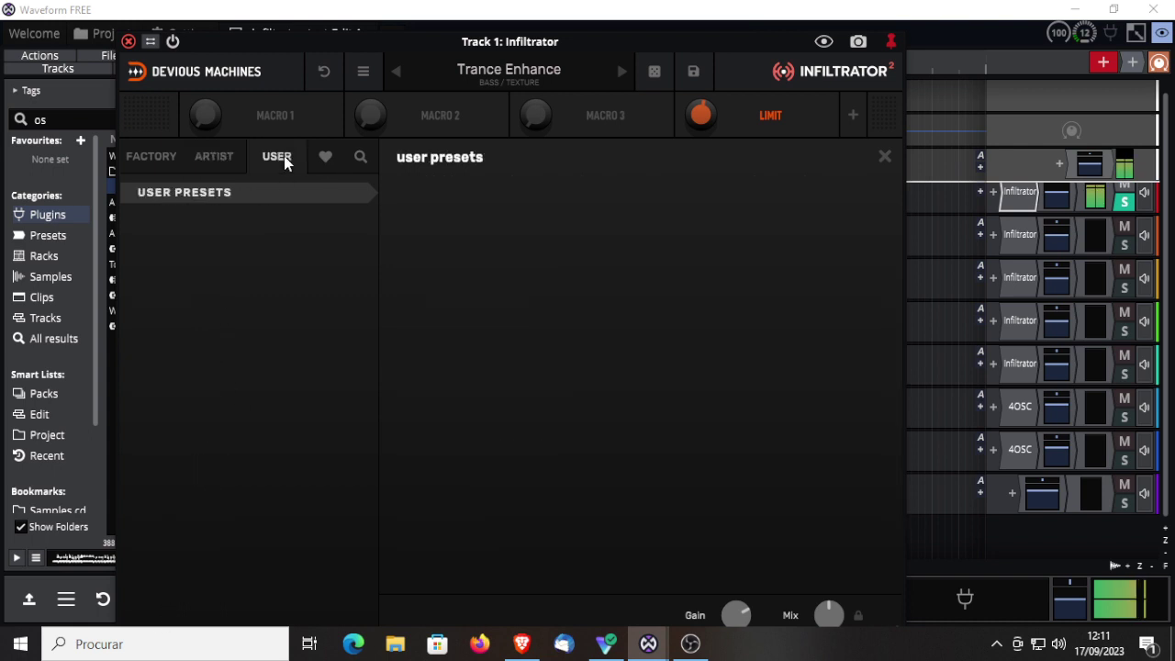
click(152, 162)
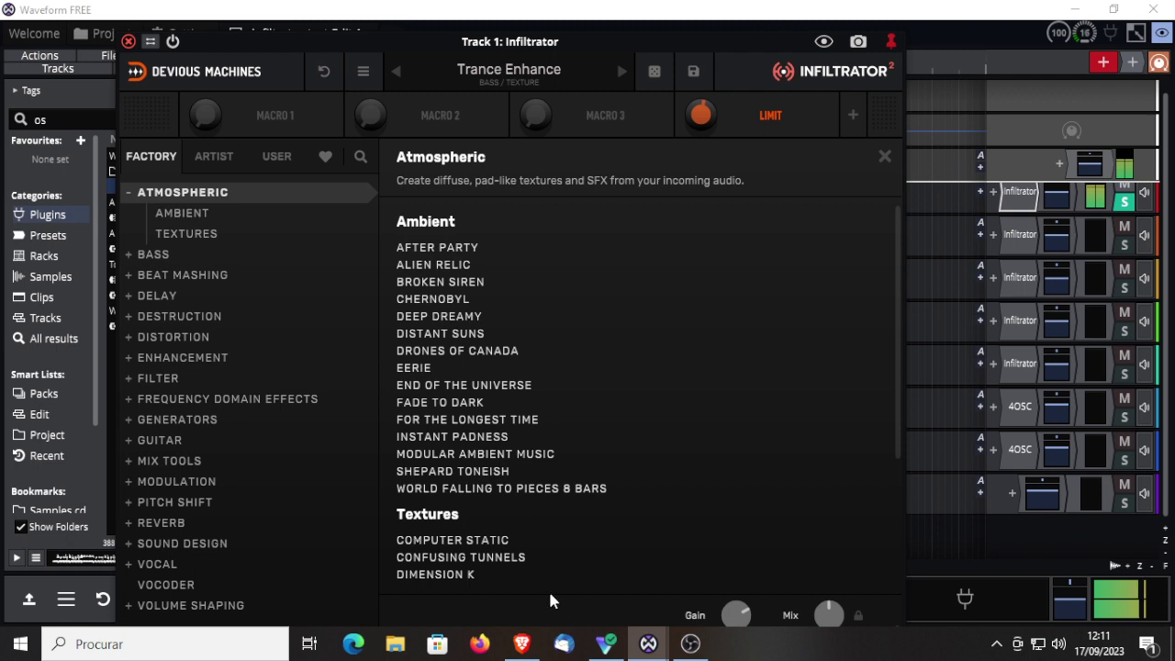
click(226, 164)
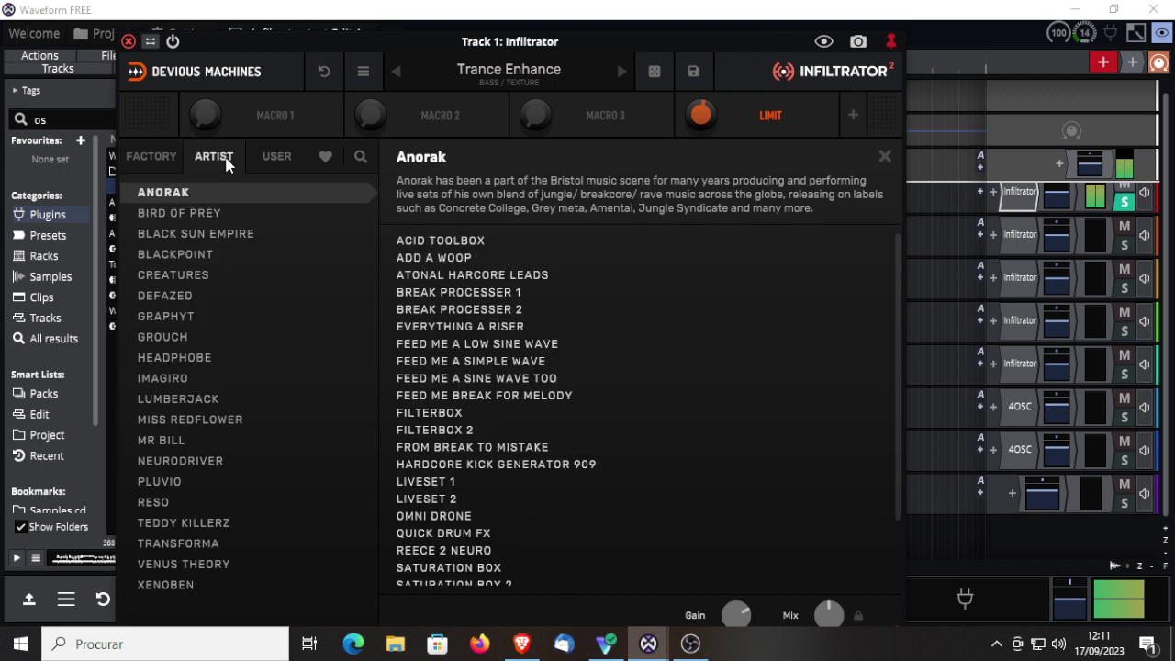
scroll(753, 470, down, 2)
scroll(748, 468, up, 2)
click(1125, 204)
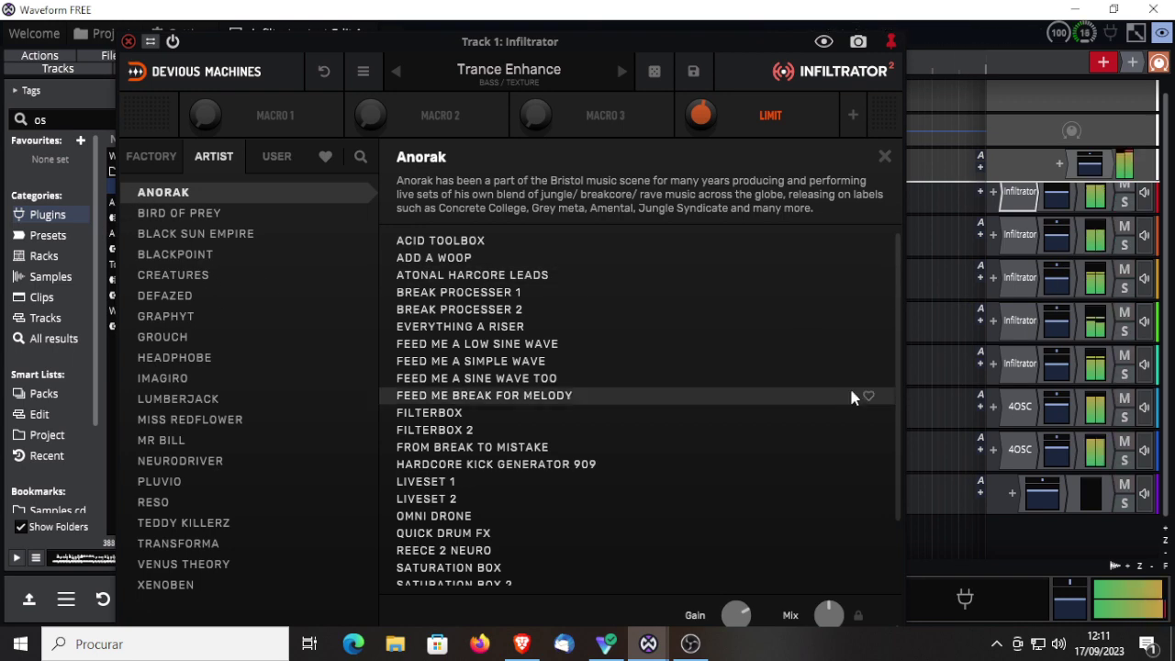
right_click(1128, 230)
click(1124, 202)
click(1125, 204)
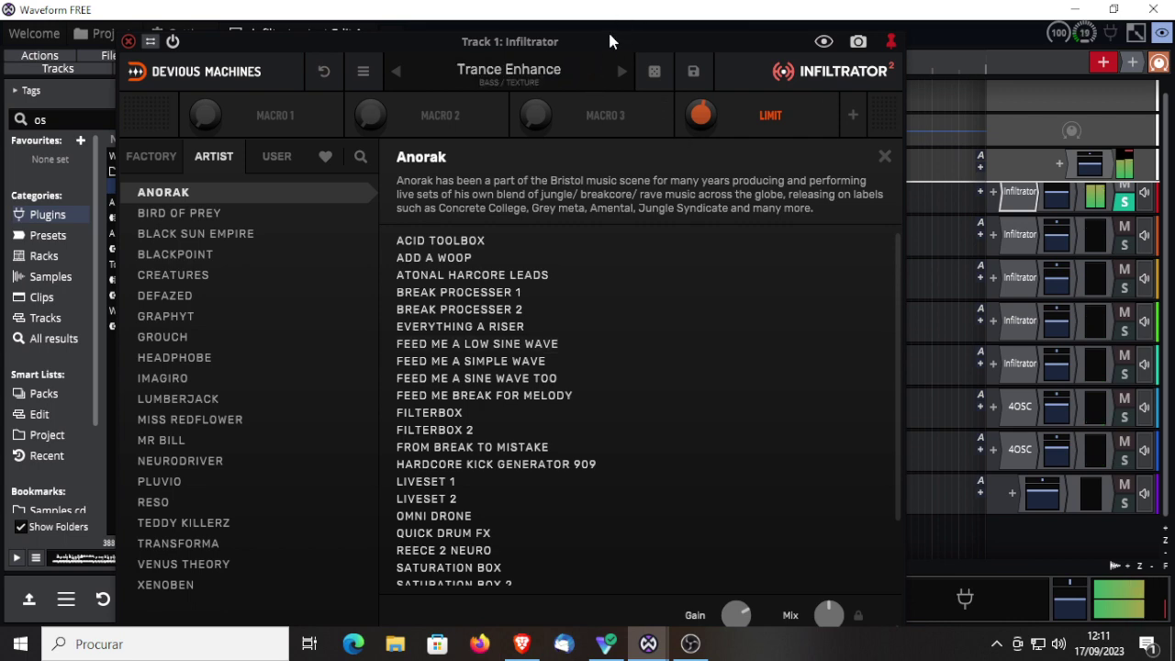
Solo track 2 instead of track 1 and put away track 1's Infiltrator window
drag(608, 40, 515, 183)
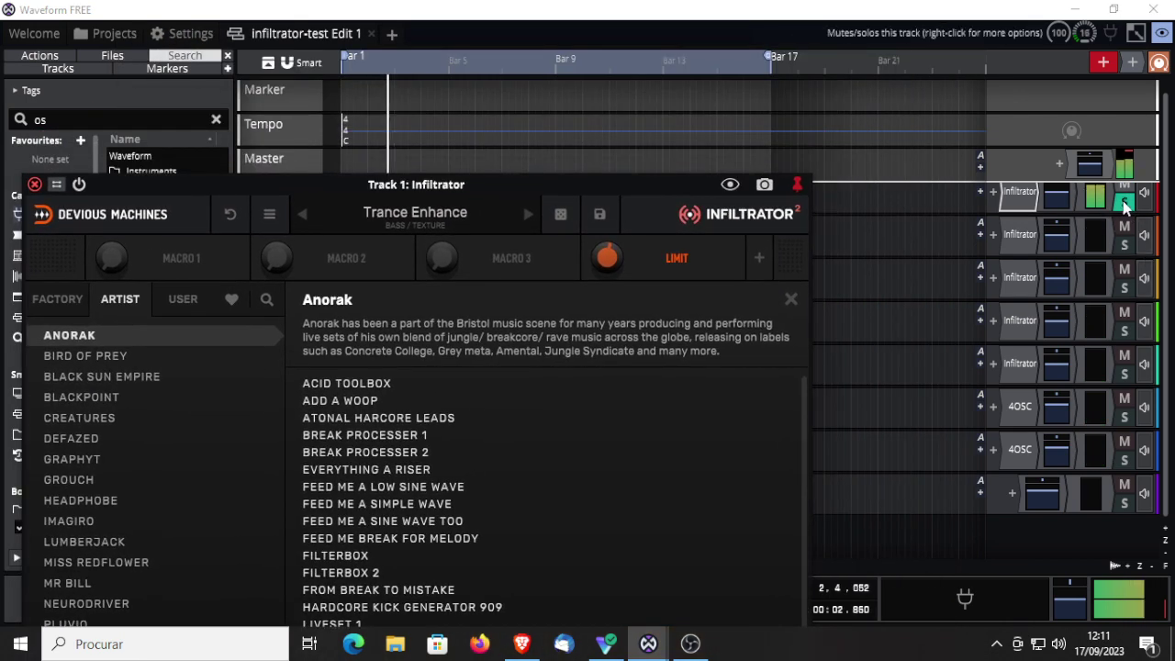
click(1124, 244)
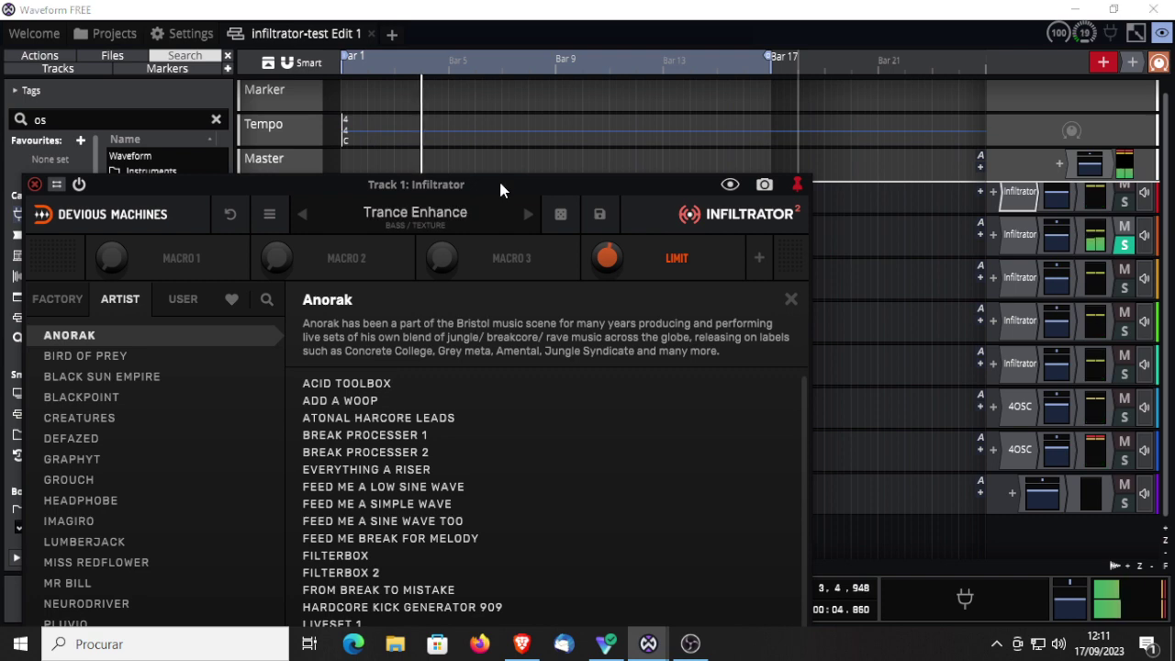
drag(498, 178, 655, 31)
click(191, 36)
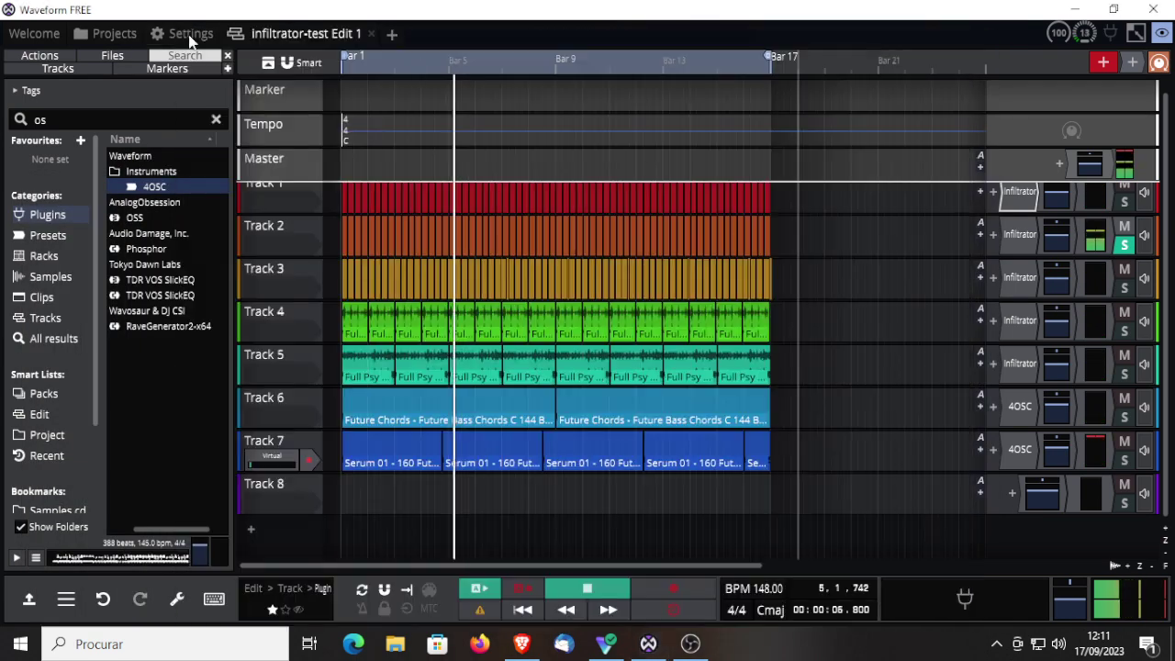
Open track 2's Infiltrator and load the Basic Beat Repeat preset from the Beat Mashing category
double_click(1019, 236)
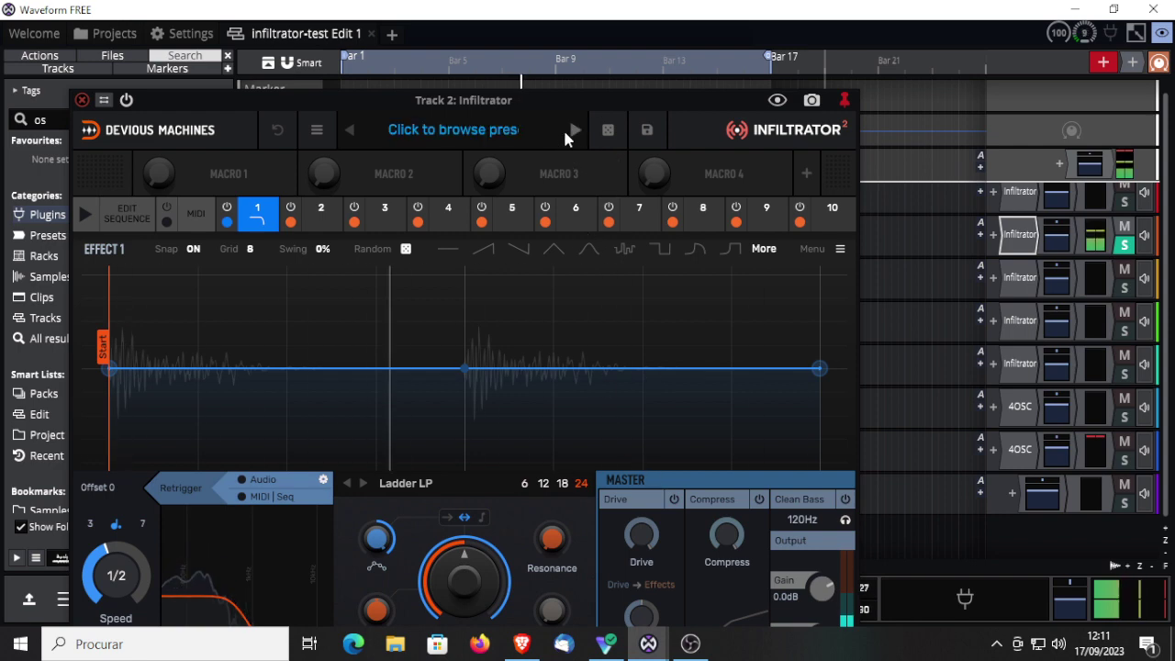
click(474, 133)
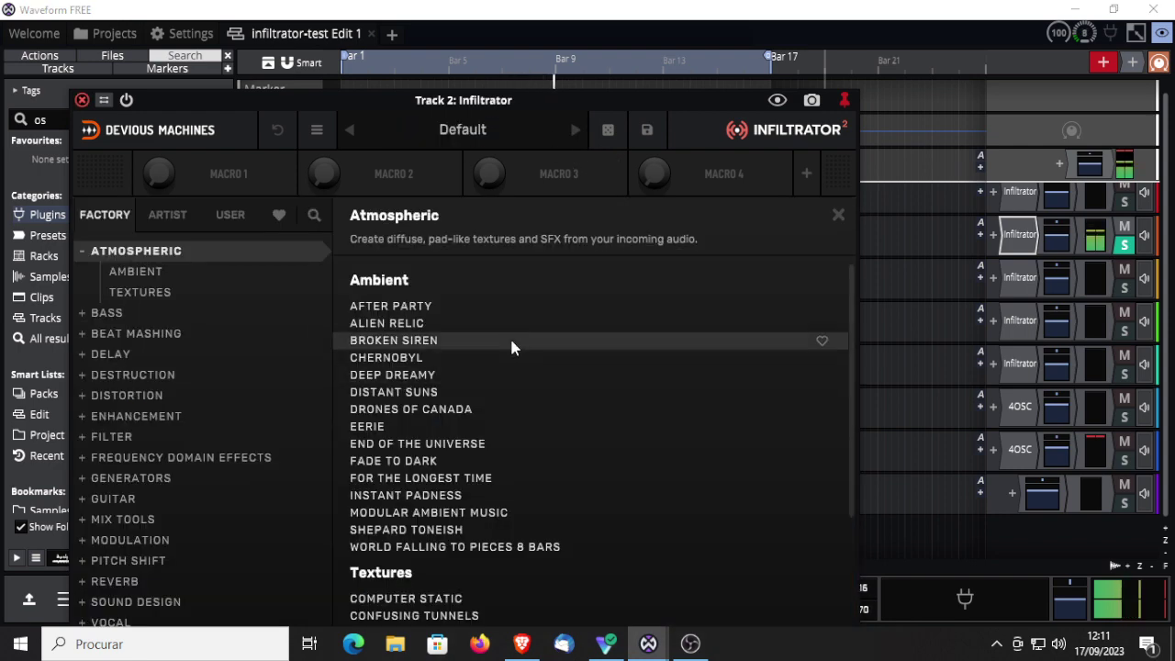
click(83, 335)
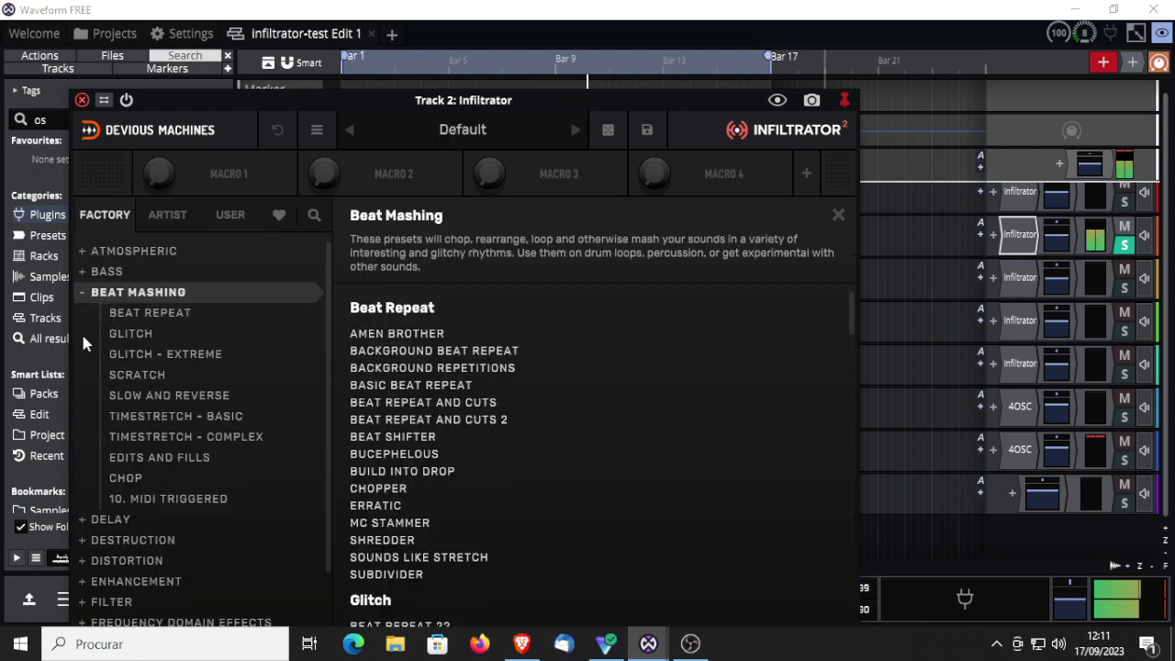
click(407, 387)
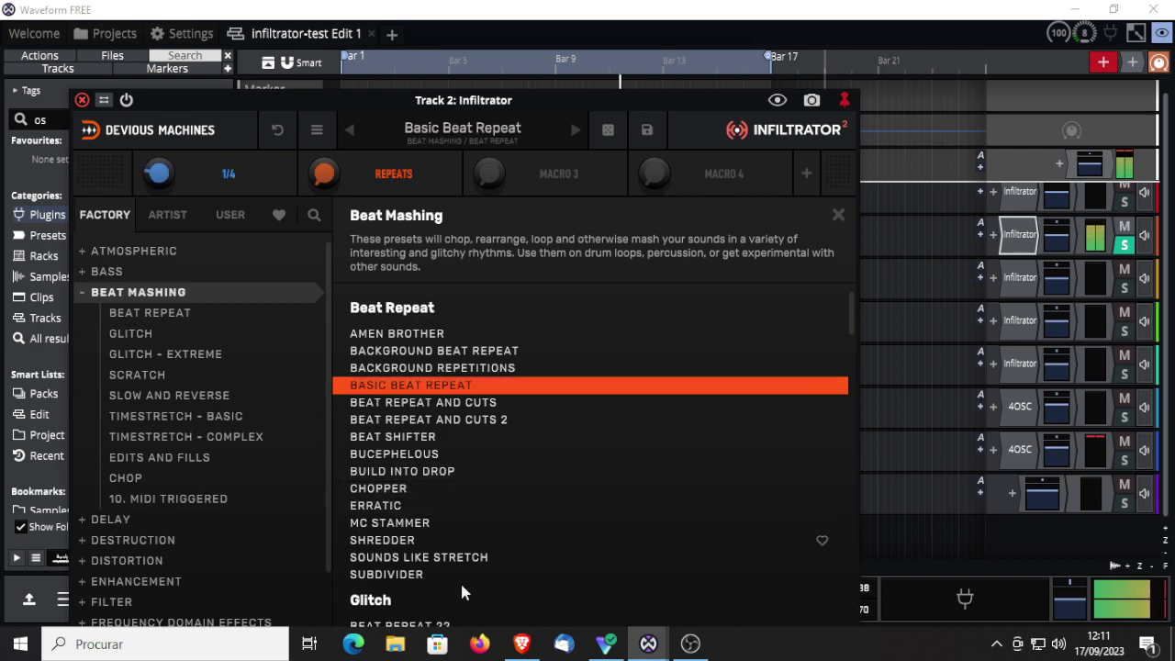
Try the Beat Shifter, Cybernetic Systems and Beat Repeat 22 presets on track 2, and load Metallic Glitches
click(390, 441)
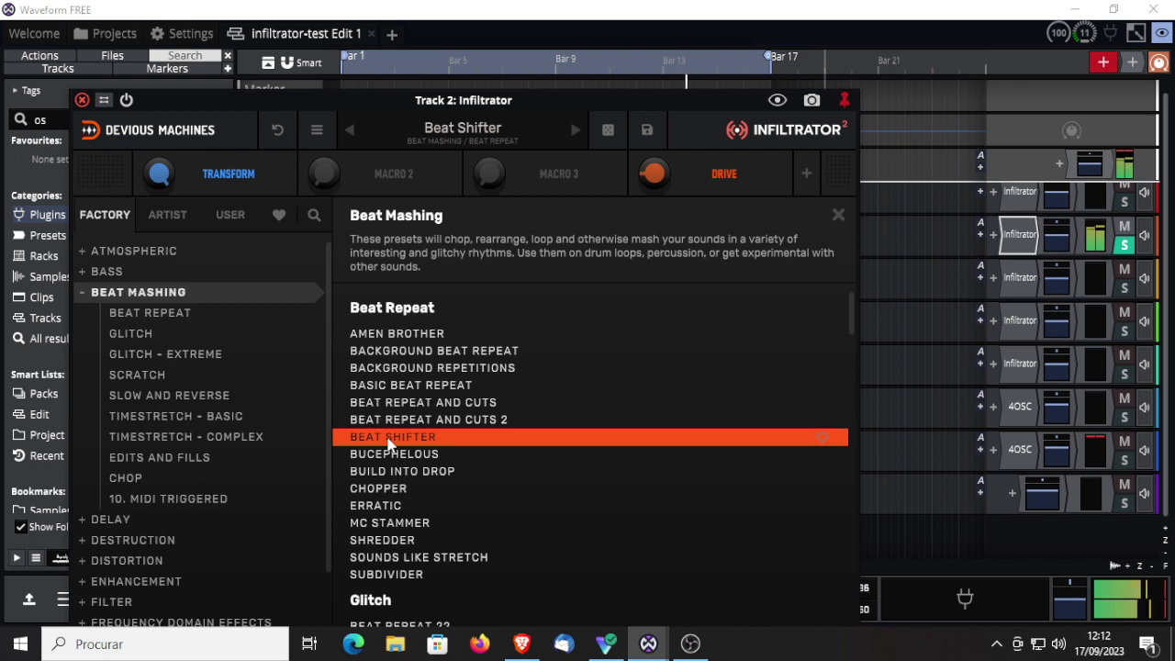
scroll(473, 528, down, 5)
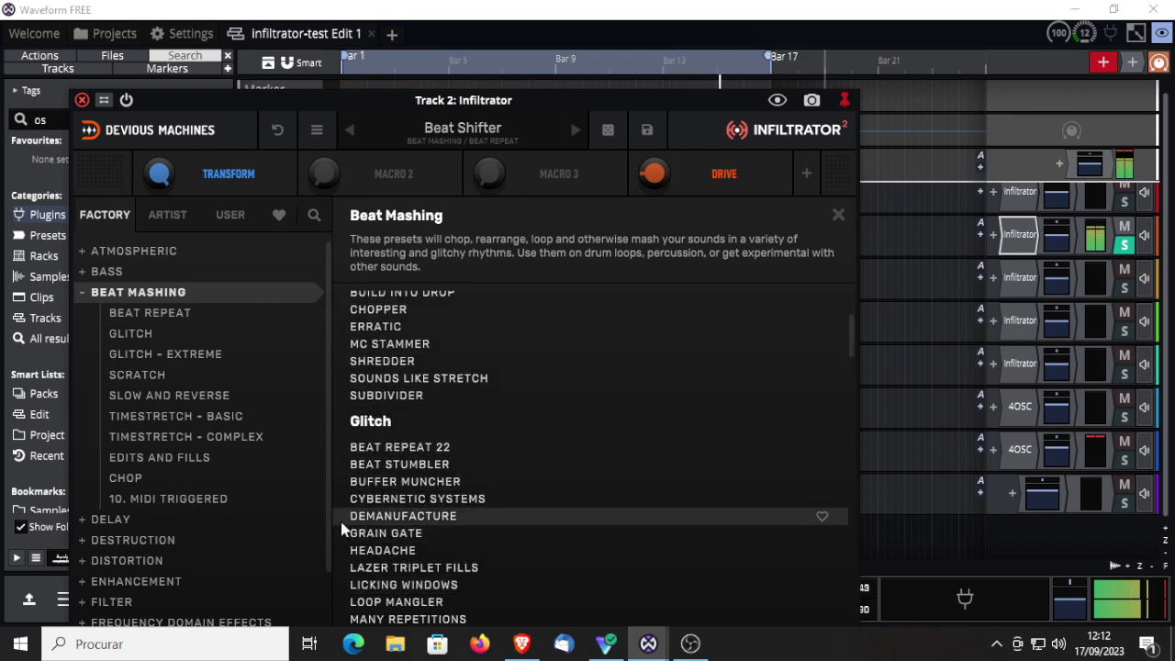
click(386, 498)
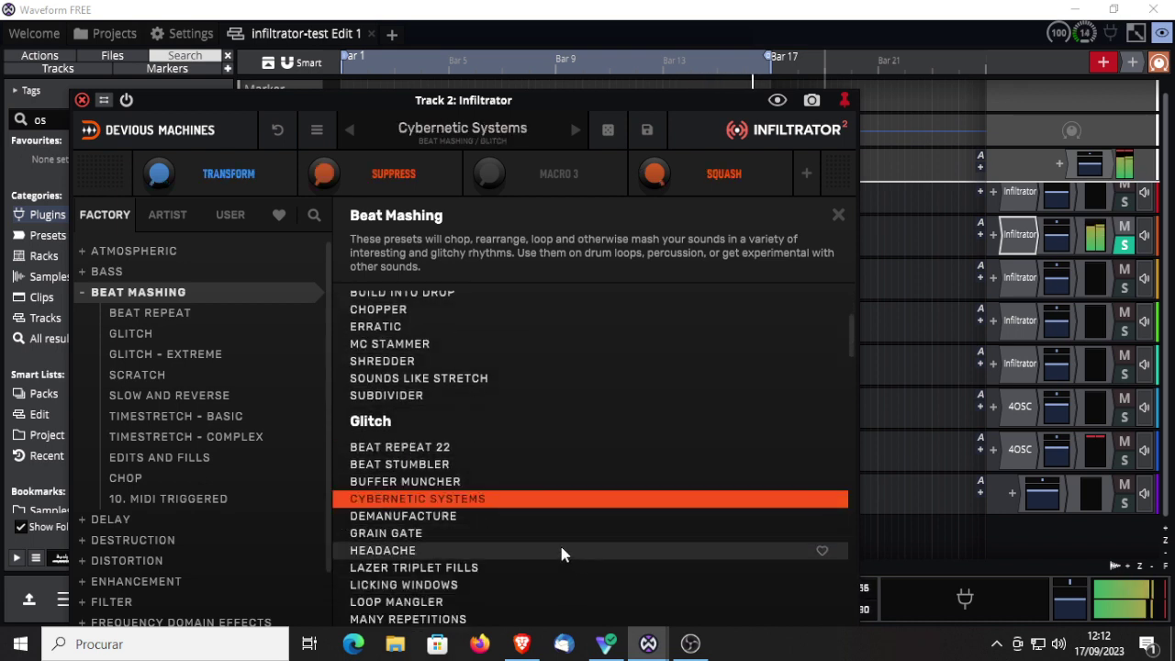
click(413, 451)
scroll(557, 554, down, 1)
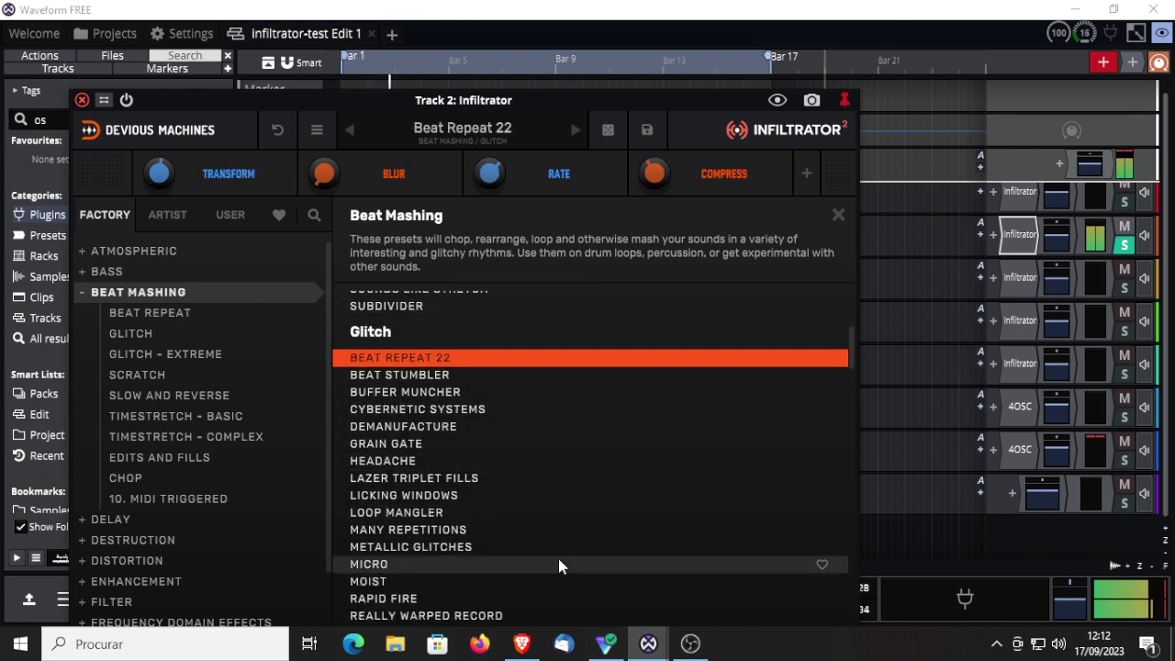
click(438, 549)
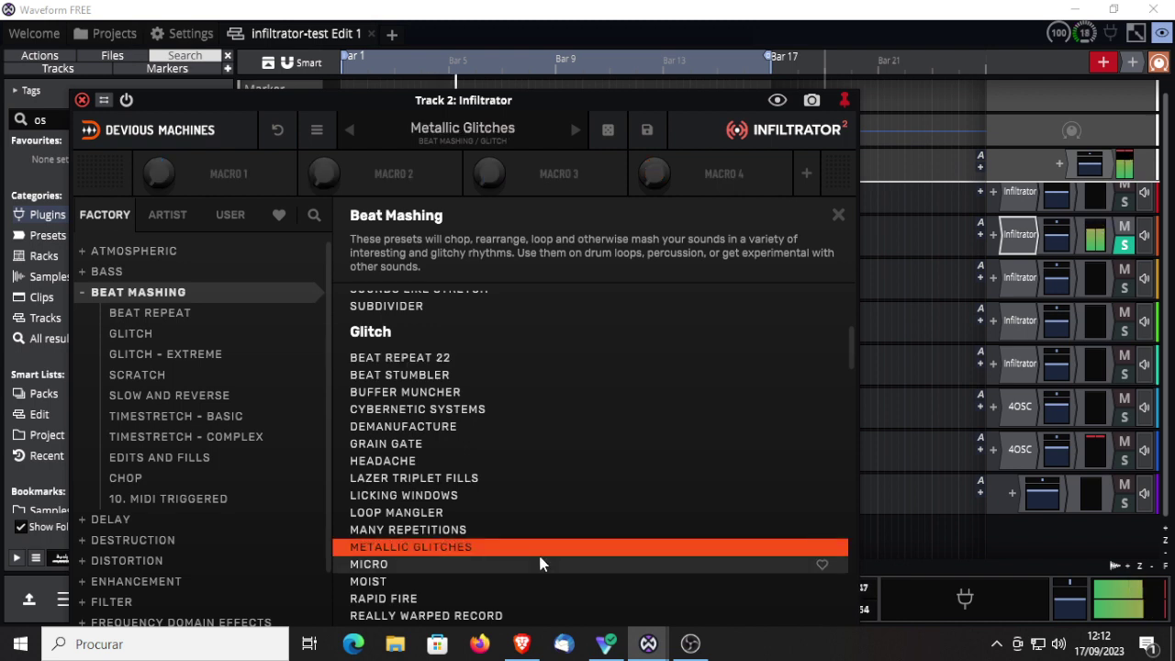
Load the Lazer Triplet Fills preset on track 2 and compare the sound with Infiltrator bypassed while the tracks are uncovered
click(422, 478)
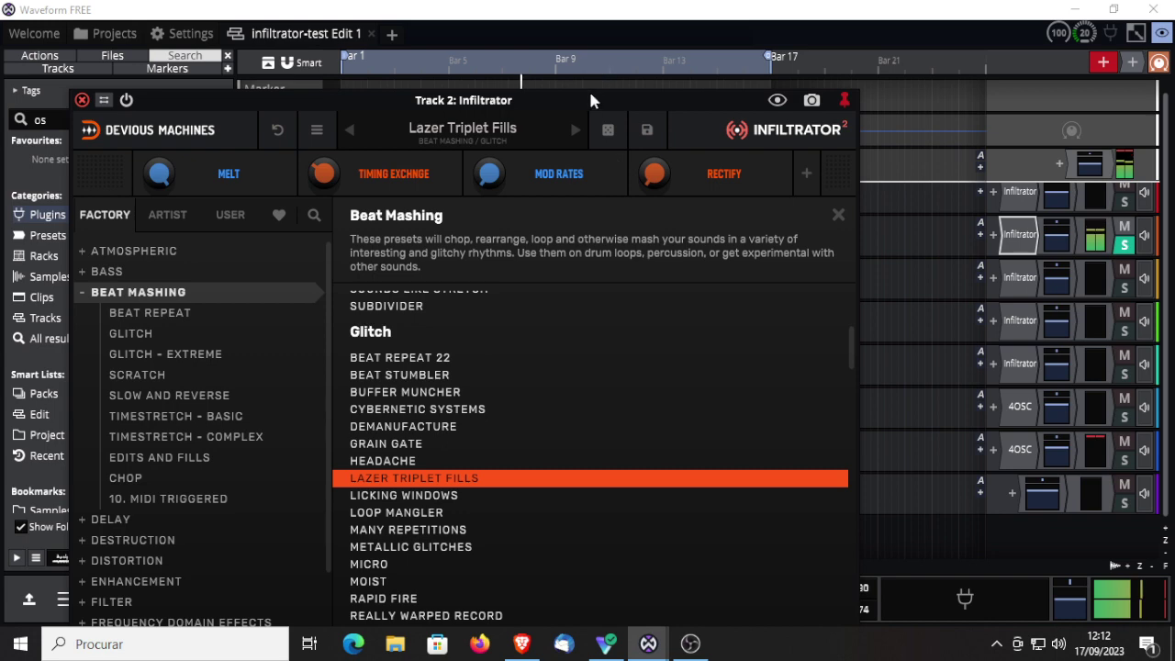
drag(589, 92, 670, 393)
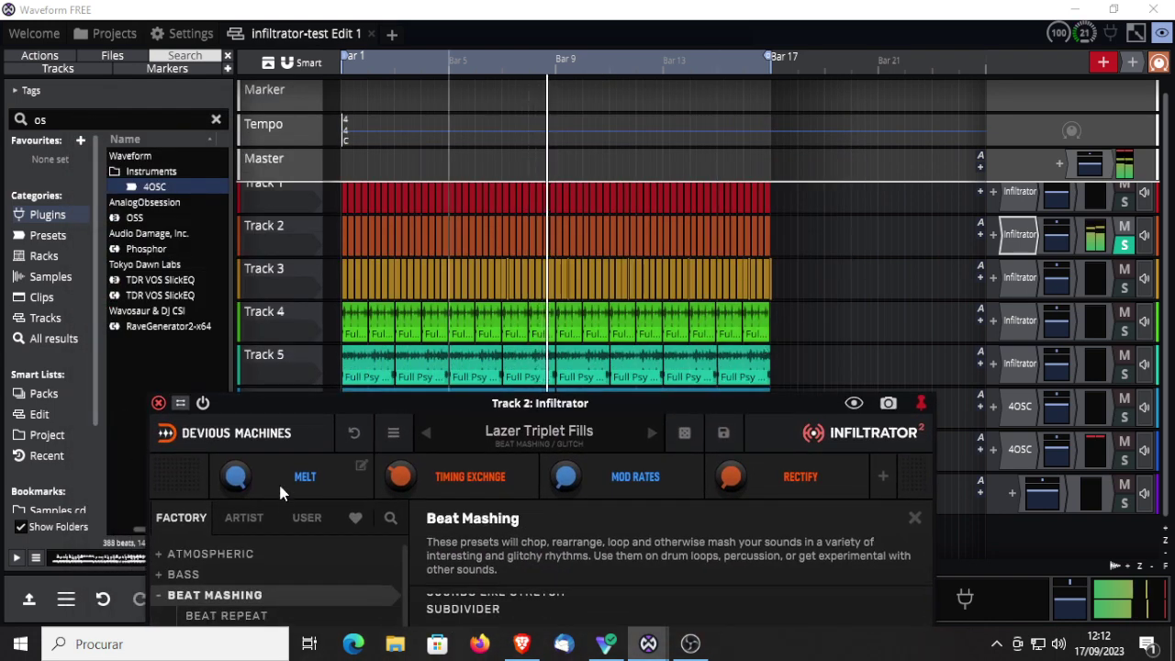
click(202, 403)
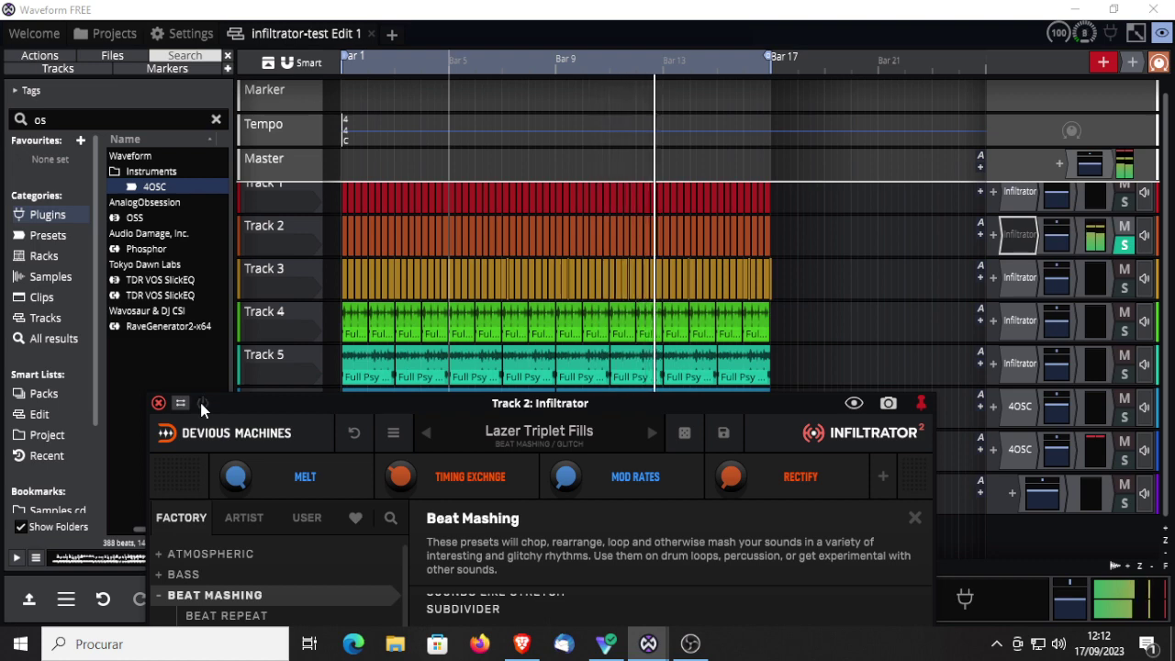
drag(512, 406, 550, 140)
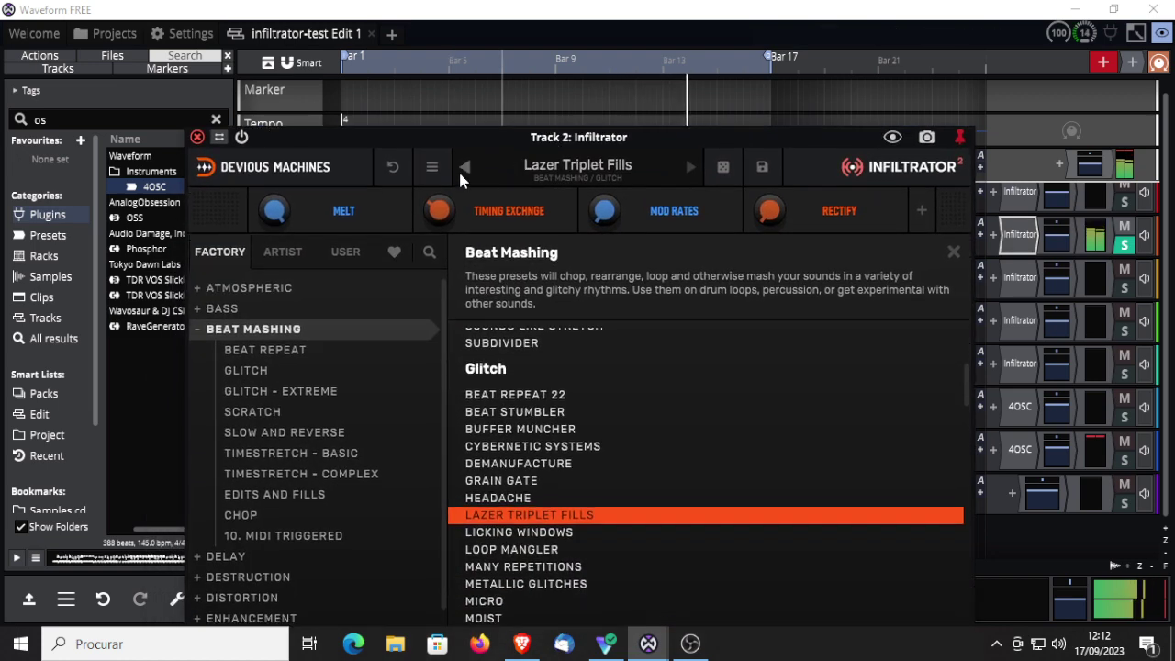
Audition the Headache, Beat Repeat 22, Cybernetic Systems and Loop Mangler presets from the Glitch bank
click(463, 168)
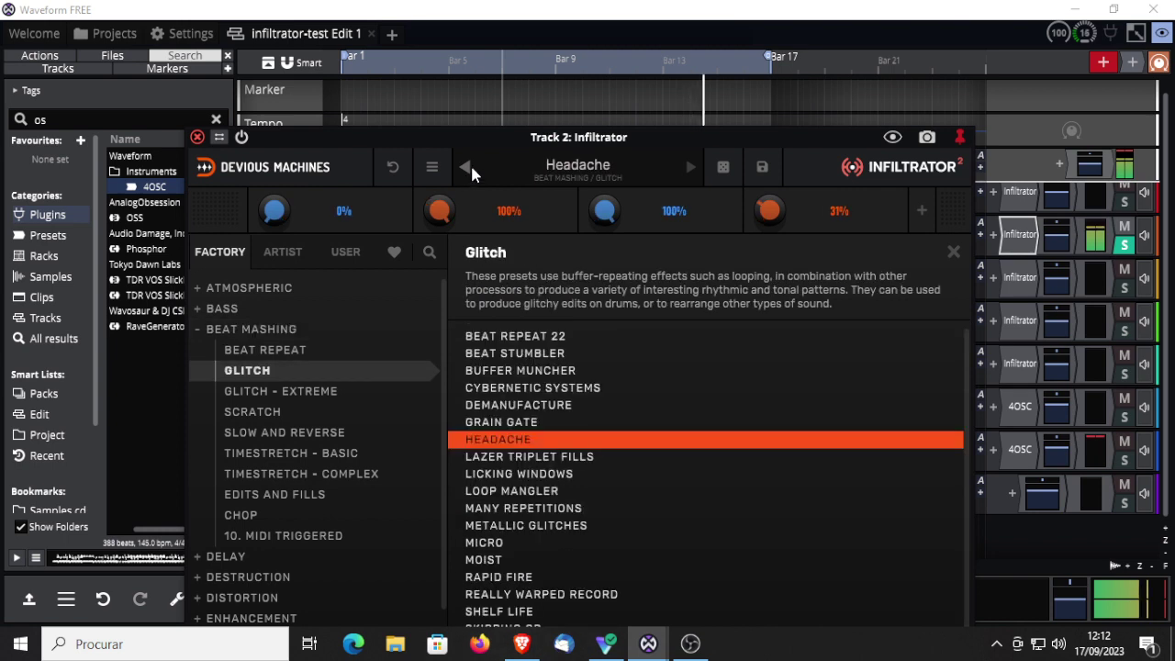
click(534, 340)
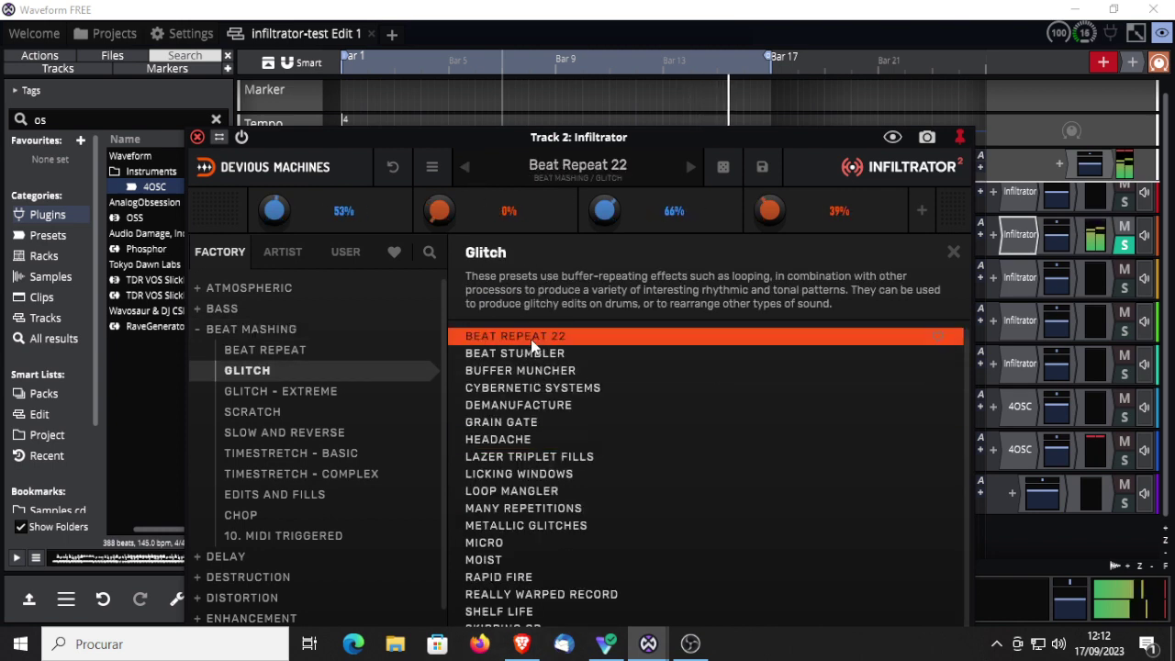
click(527, 389)
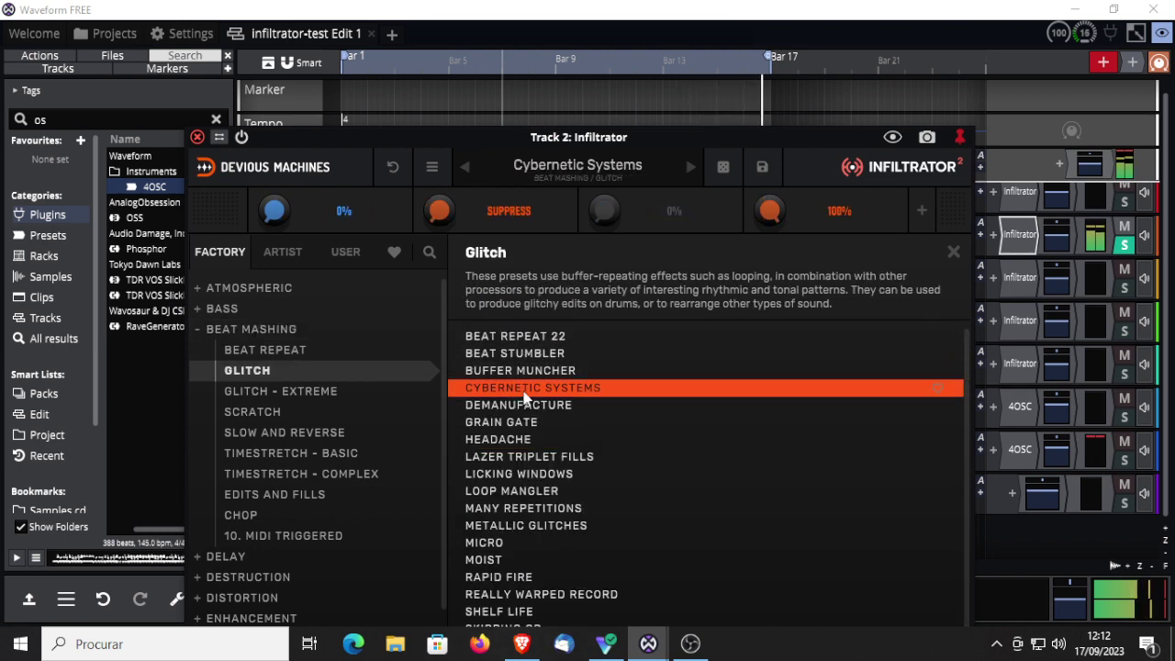
click(510, 492)
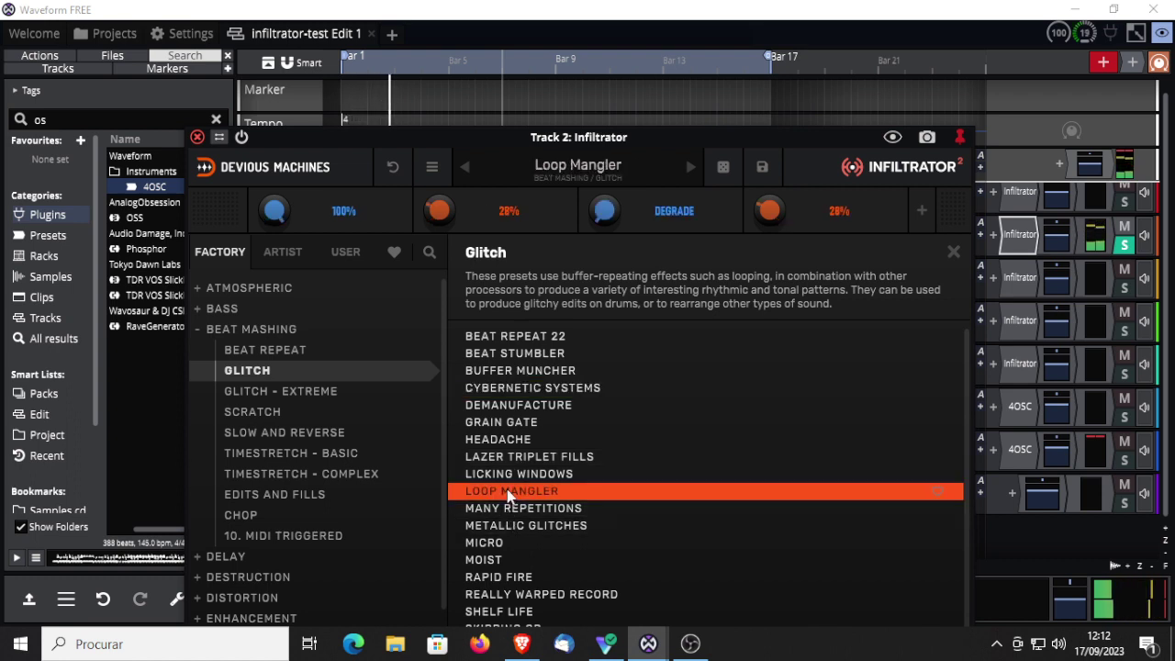
scroll(963, 401, down, 1)
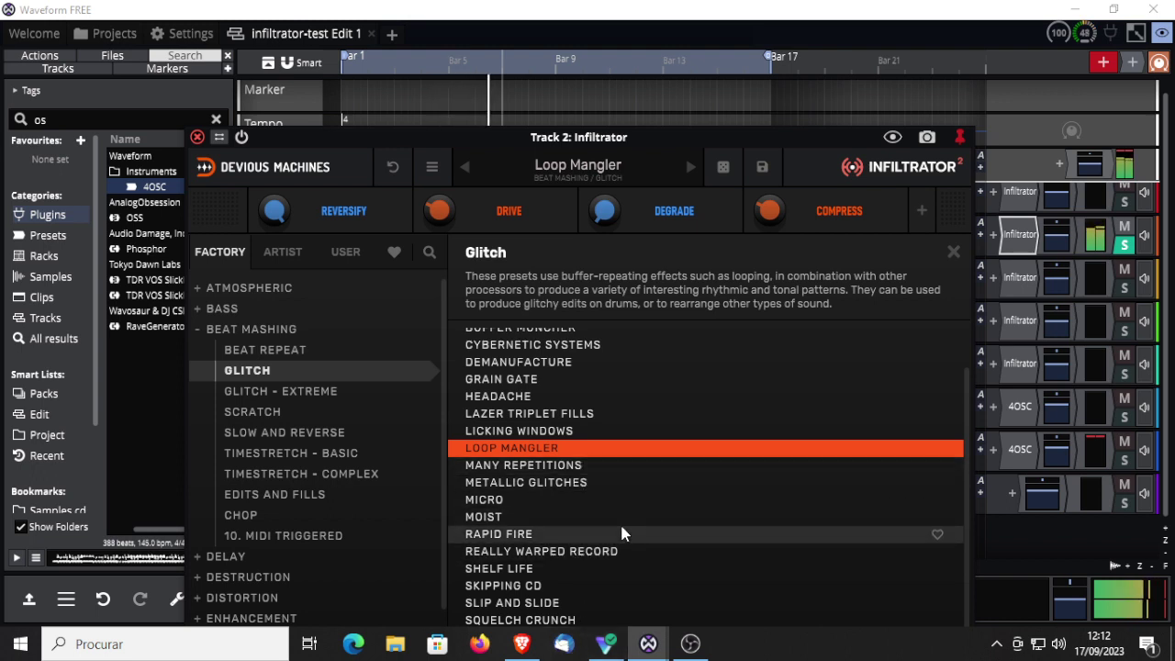
Audition the Crystal Divers and Radioactive presets from the Glitch - Extreme bank
click(263, 393)
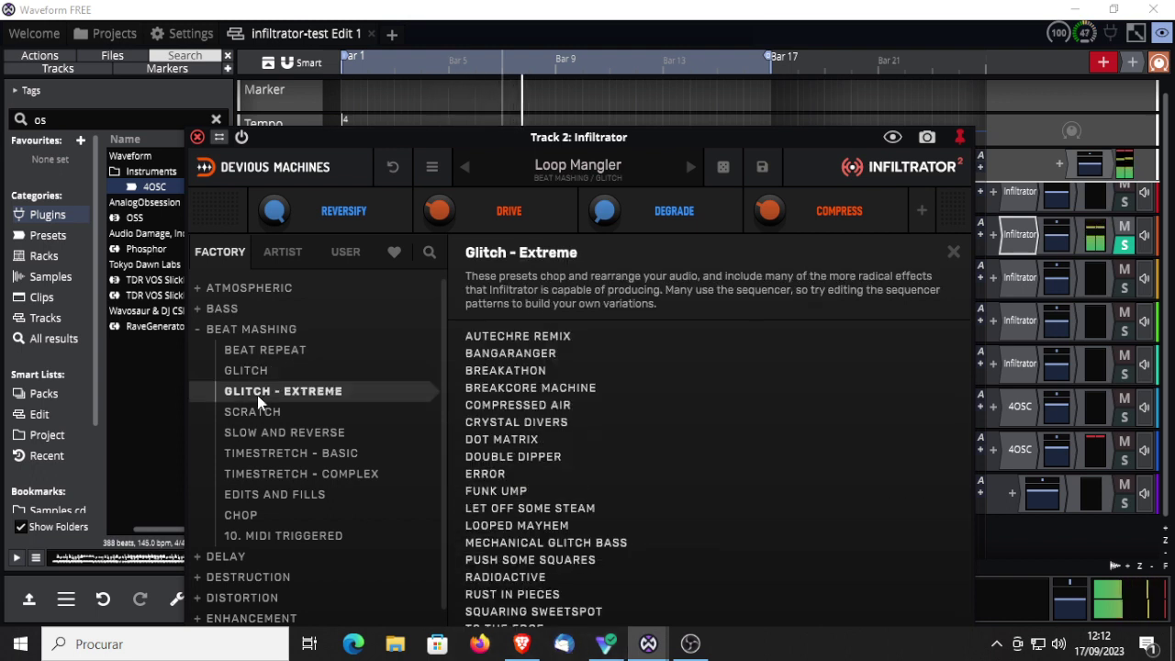
click(507, 427)
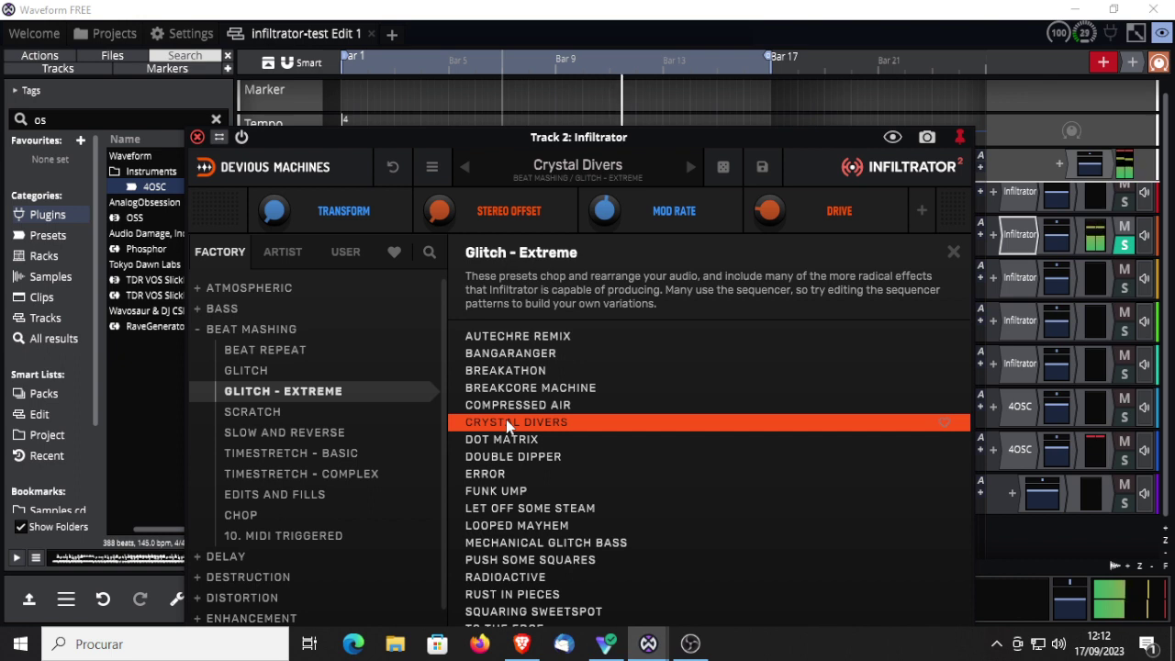
click(504, 578)
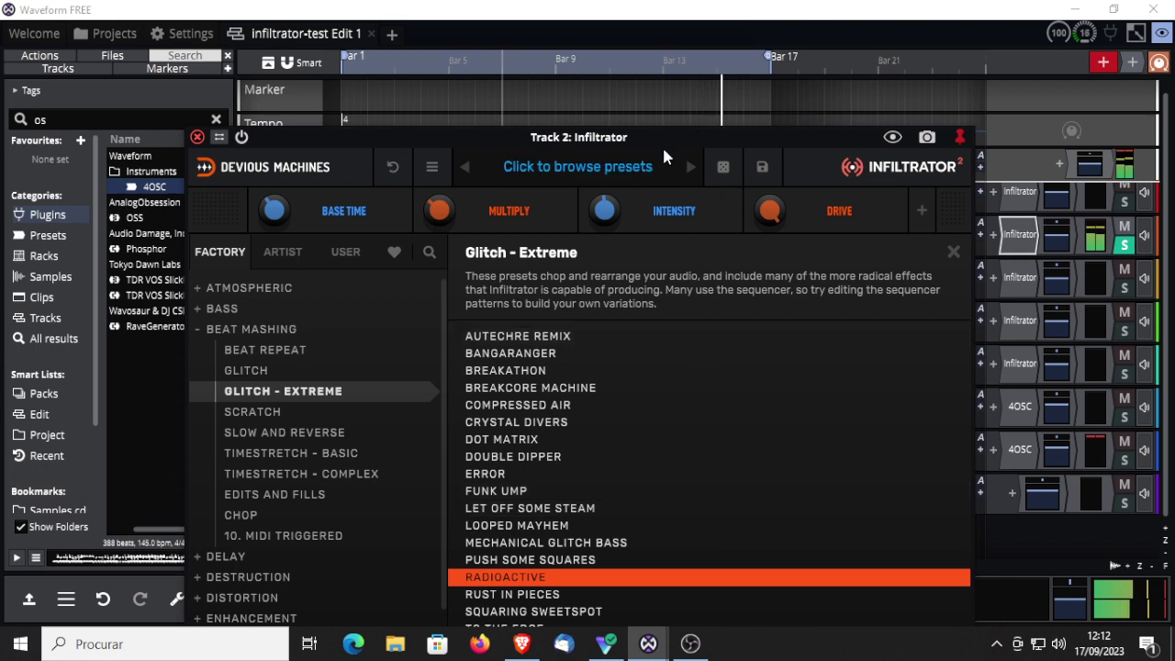
Audition the Drum Slapz, Pitch Glitch, Sequence Of Gates and Super Gated Combs presets from the Chop bank
drag(661, 138, 681, 41)
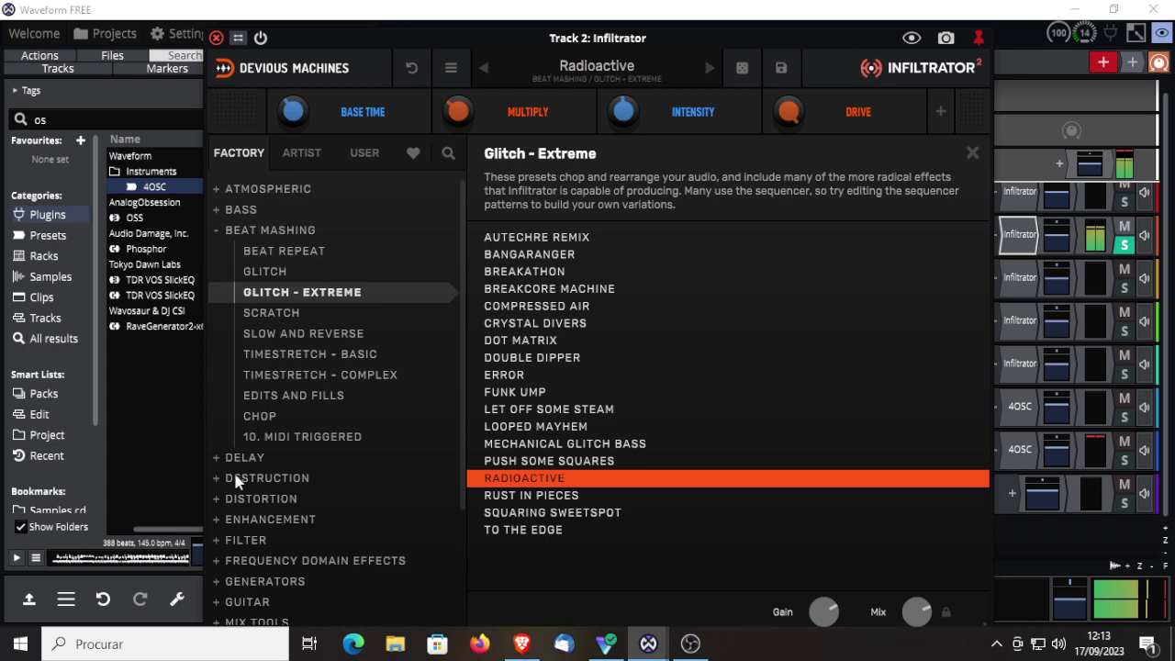
click(276, 395)
click(261, 418)
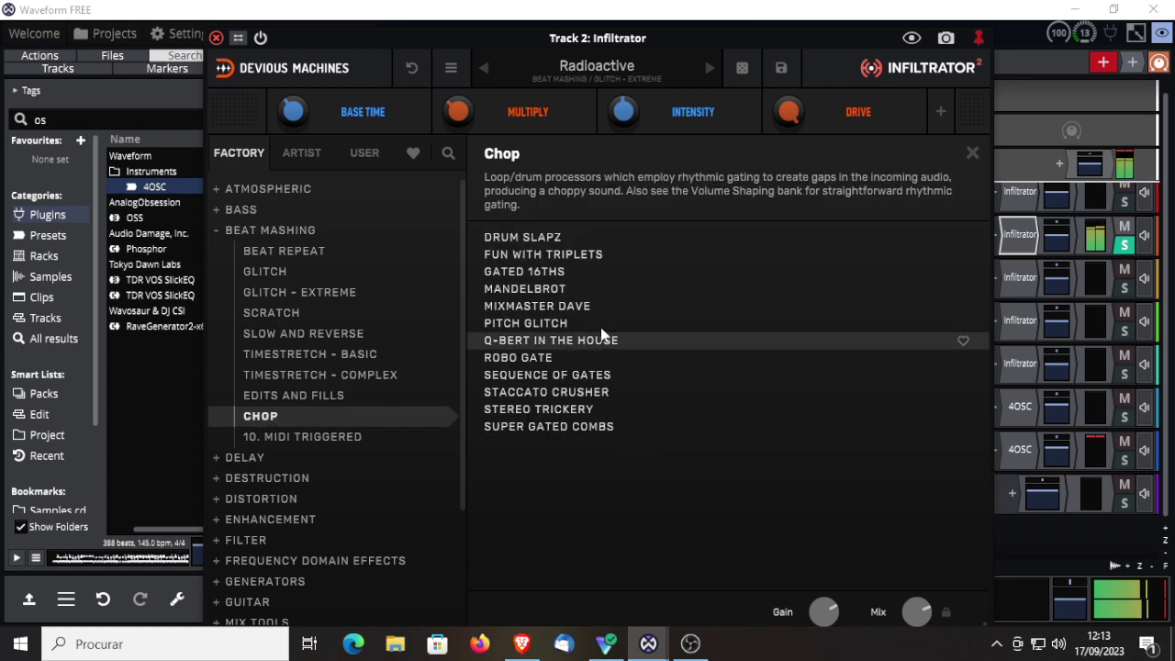
click(554, 244)
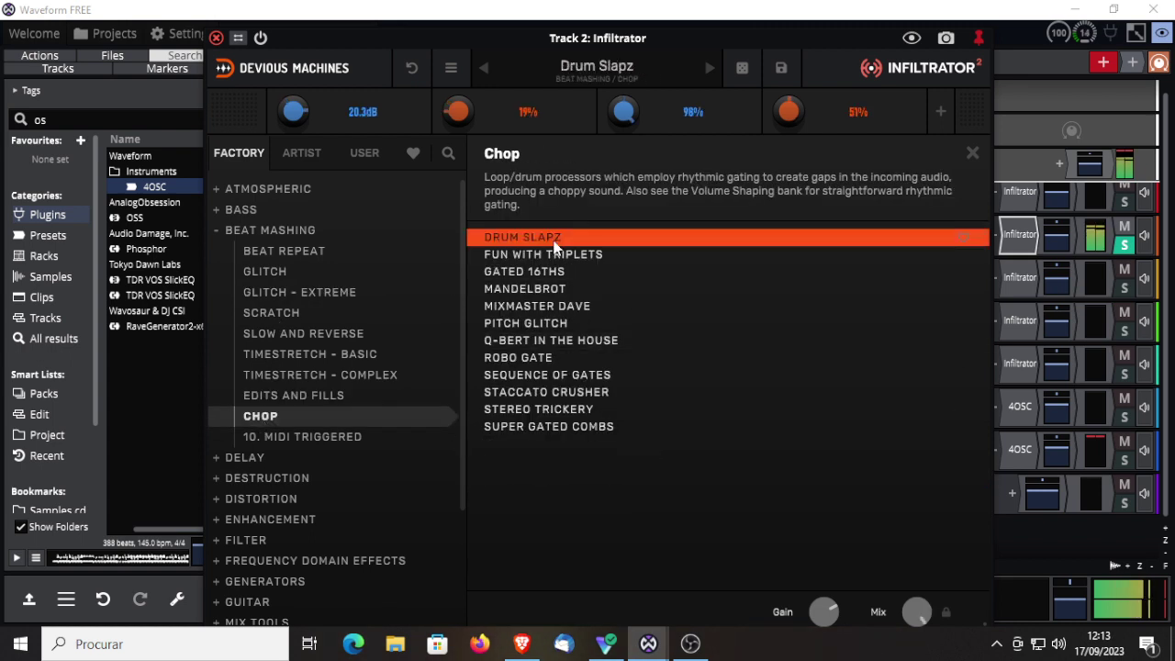
click(531, 326)
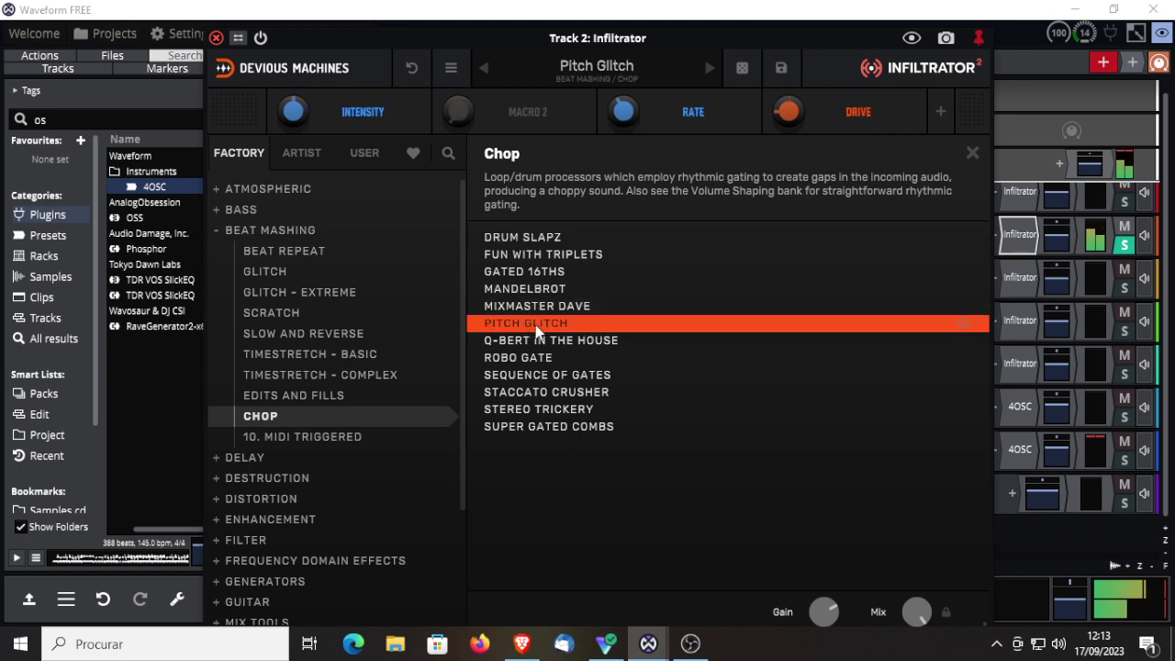
click(538, 379)
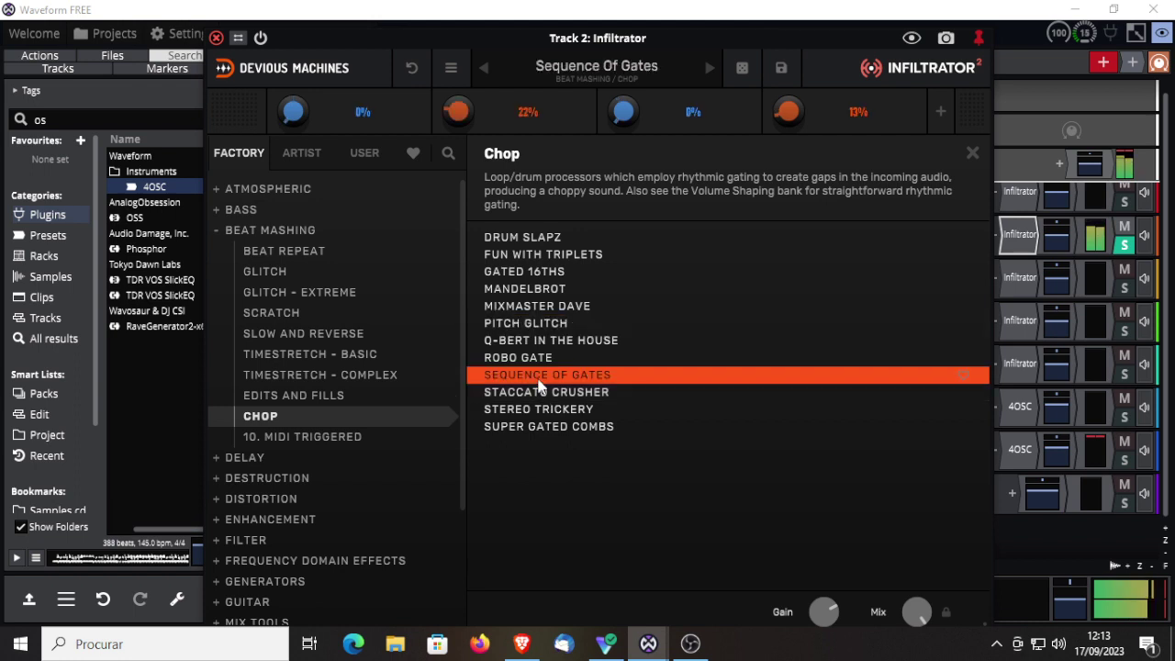
click(531, 429)
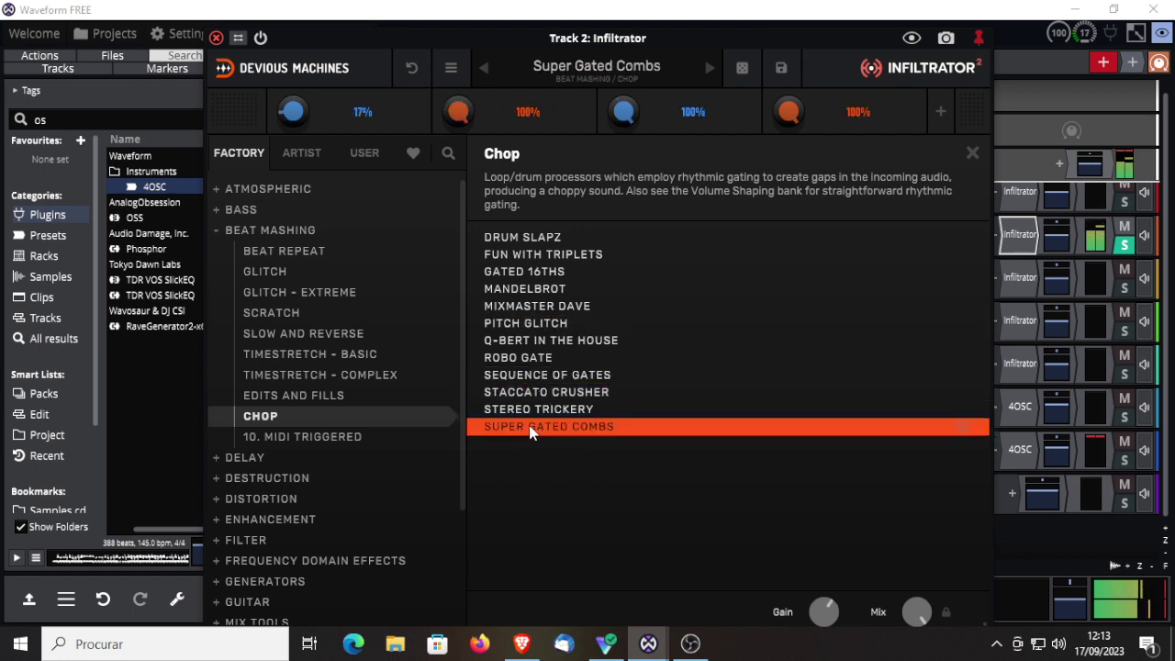
Audition Cyberpunk and Doomed Psy Winder from the Destruction category, comparing the latter with Infiltrator briefly bypassed
click(217, 480)
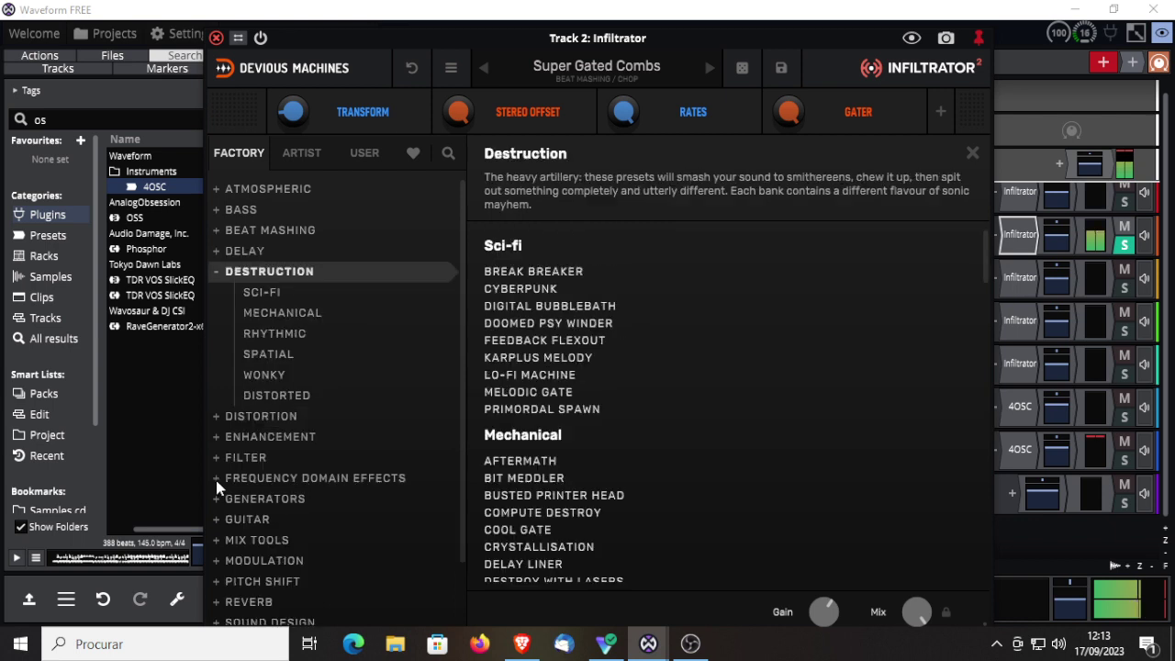
click(509, 290)
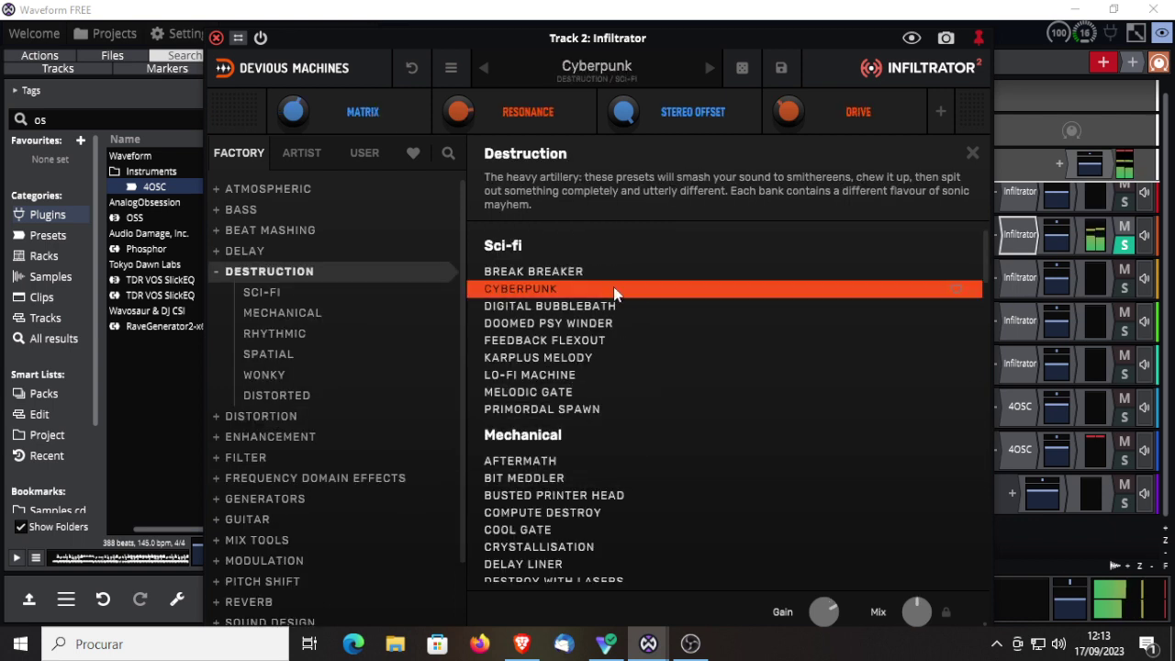
click(536, 330)
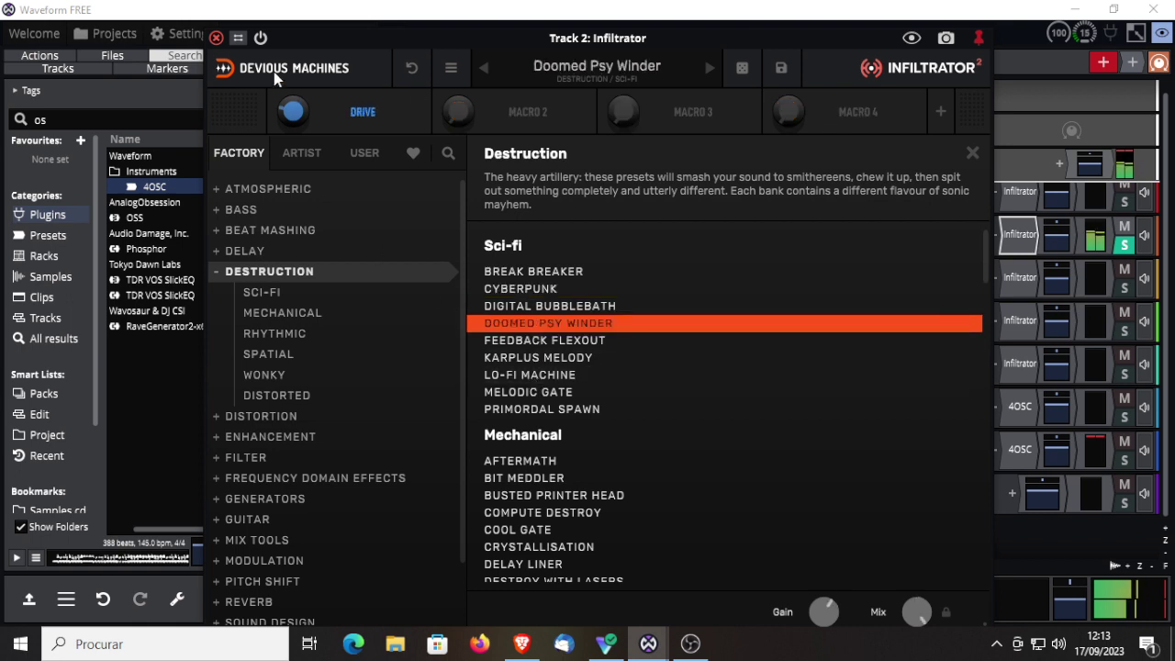
click(260, 38)
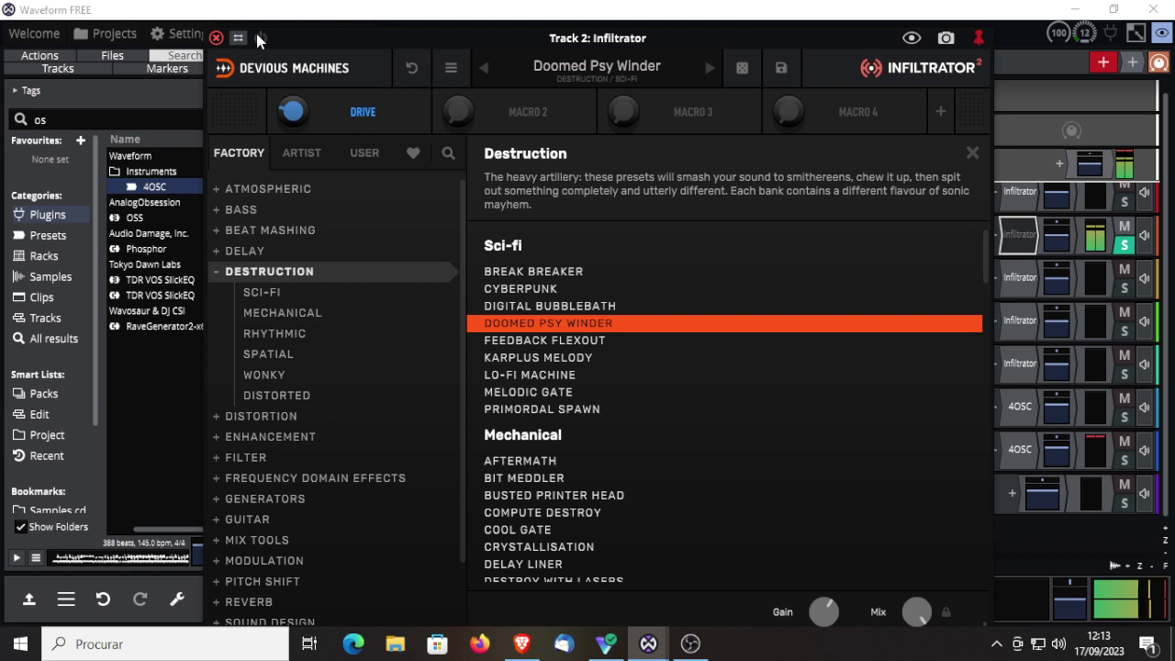
click(259, 37)
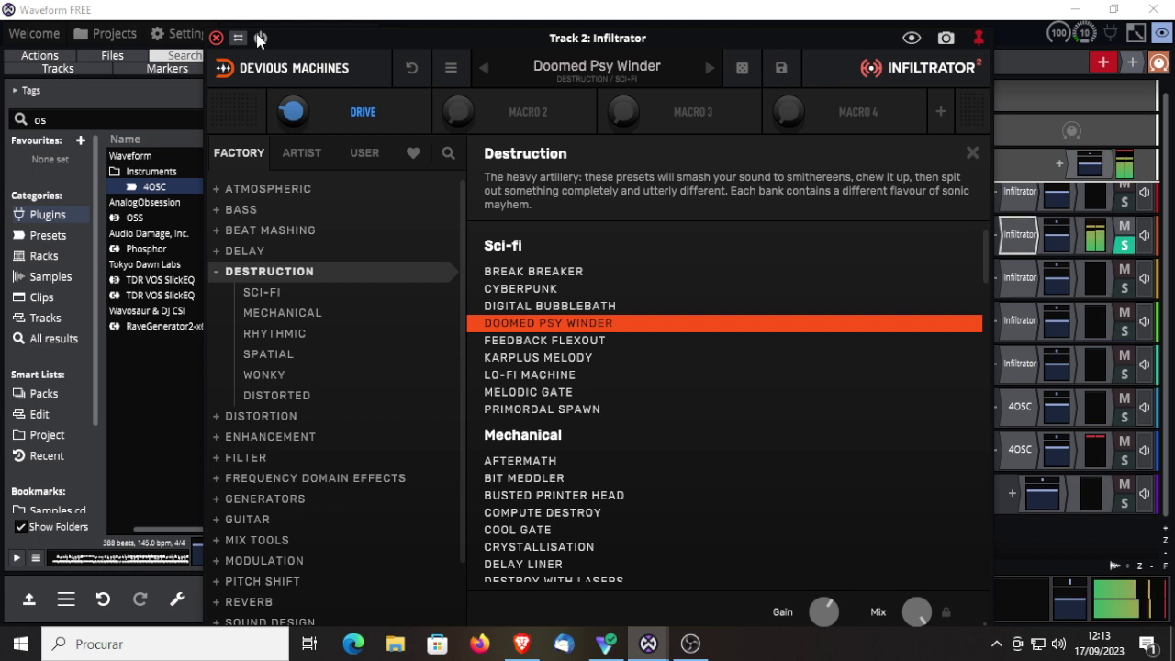
Audition the Melodic Gate, Bit Meddler and Crystallisation presets from the Destruction category
click(532, 394)
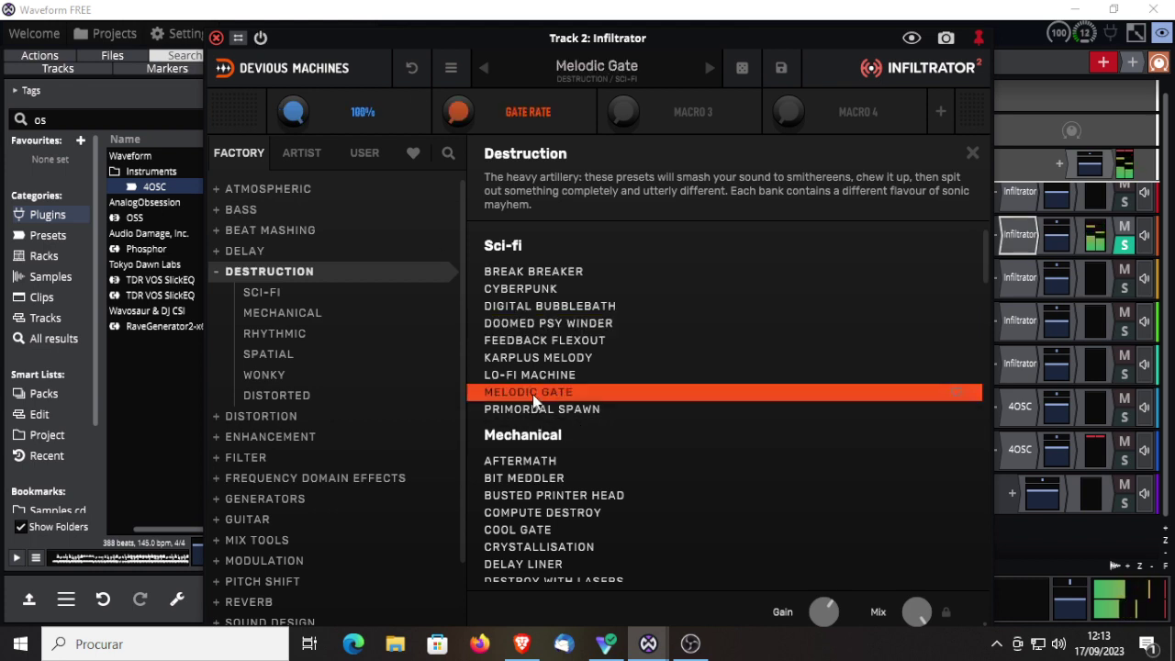
click(530, 481)
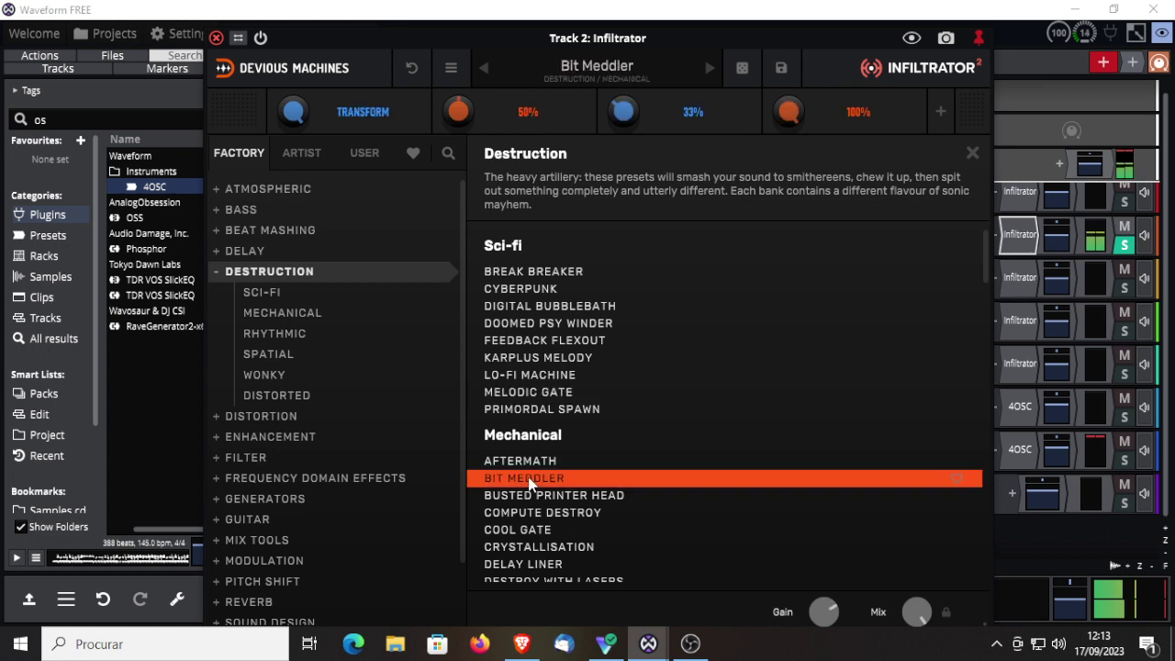
click(540, 548)
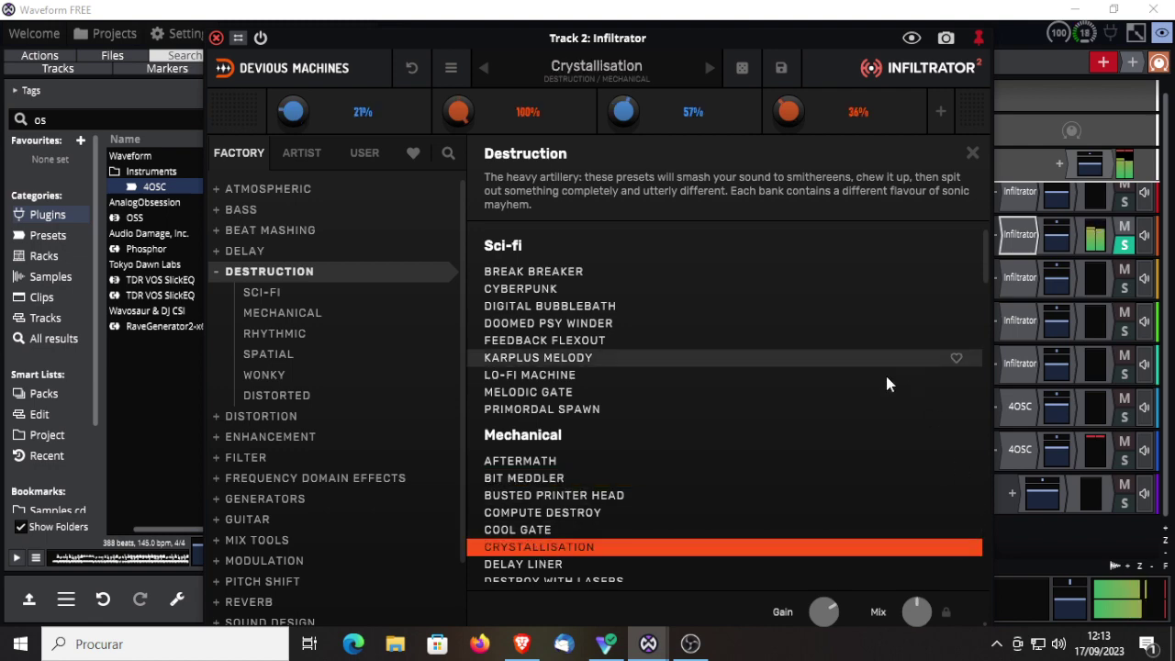
Try the She Said Destroy, WTF World and Beat Transform 2 presets, load Glitchy Gaters, and close the preset browser
drag(984, 288, 982, 355)
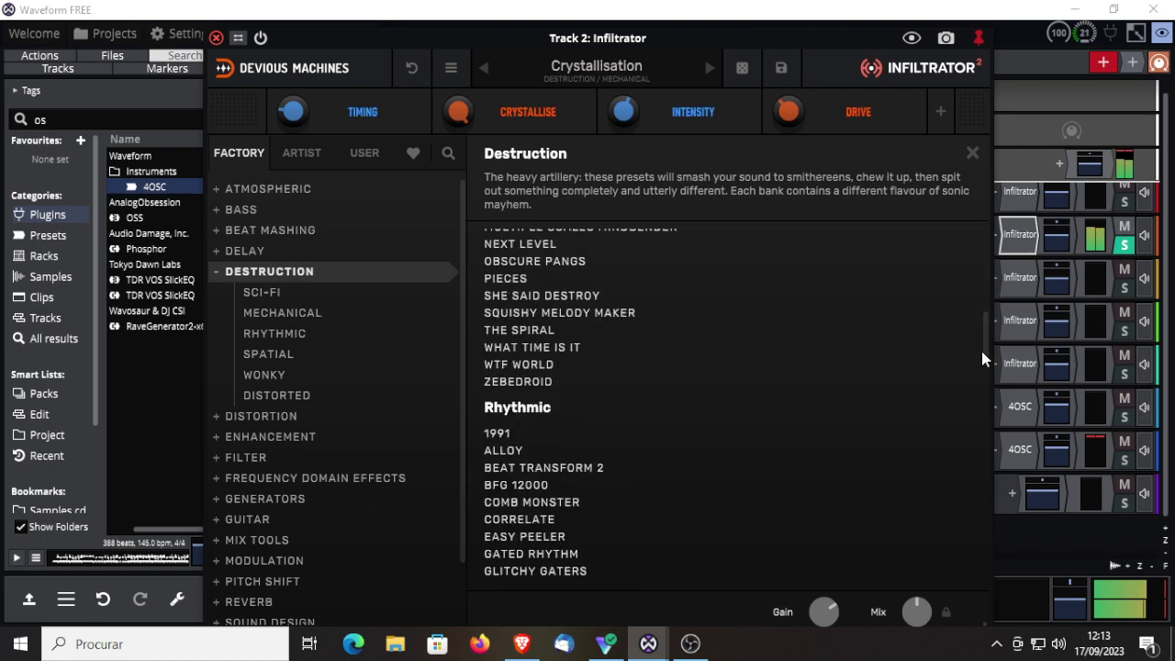
click(547, 296)
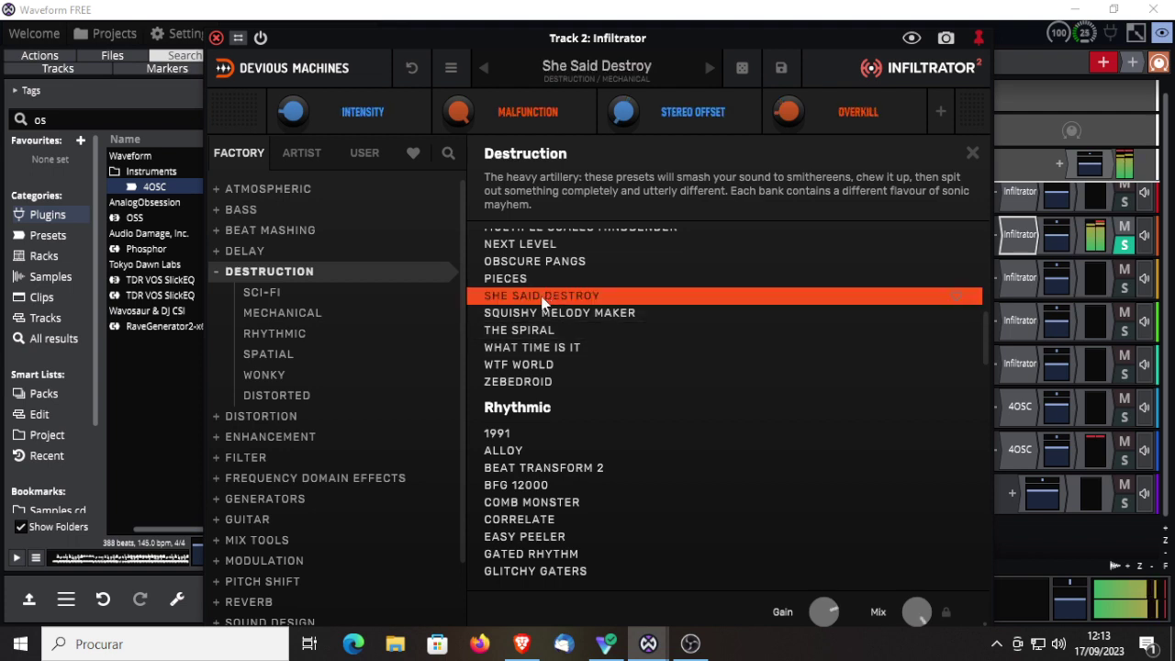
click(503, 366)
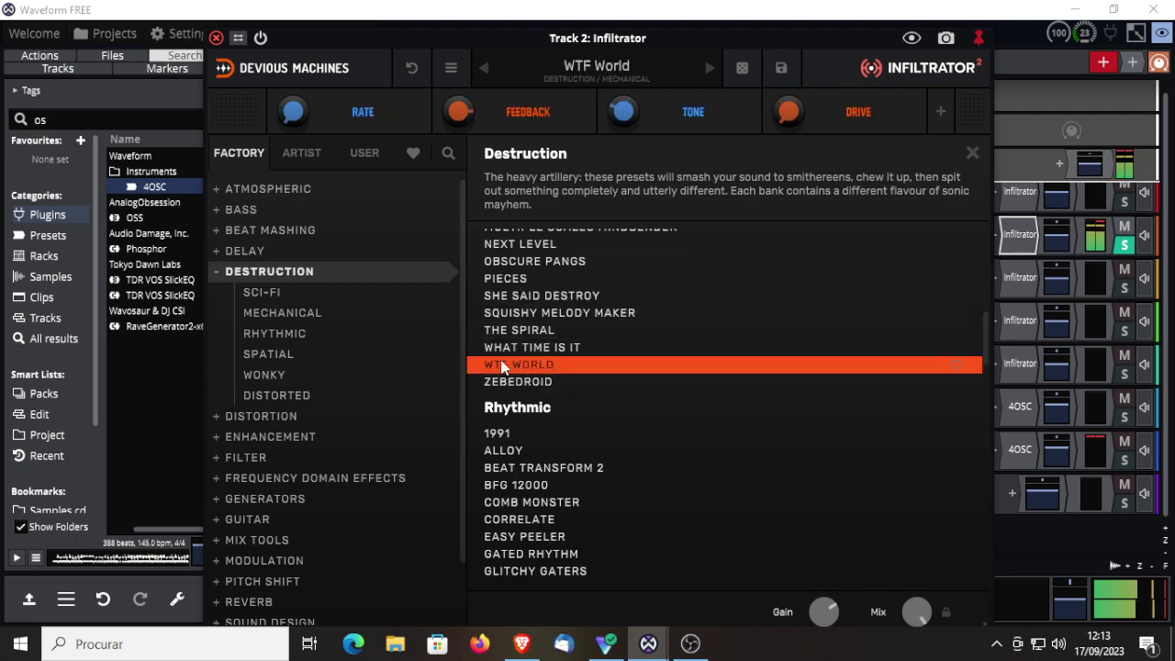
click(516, 470)
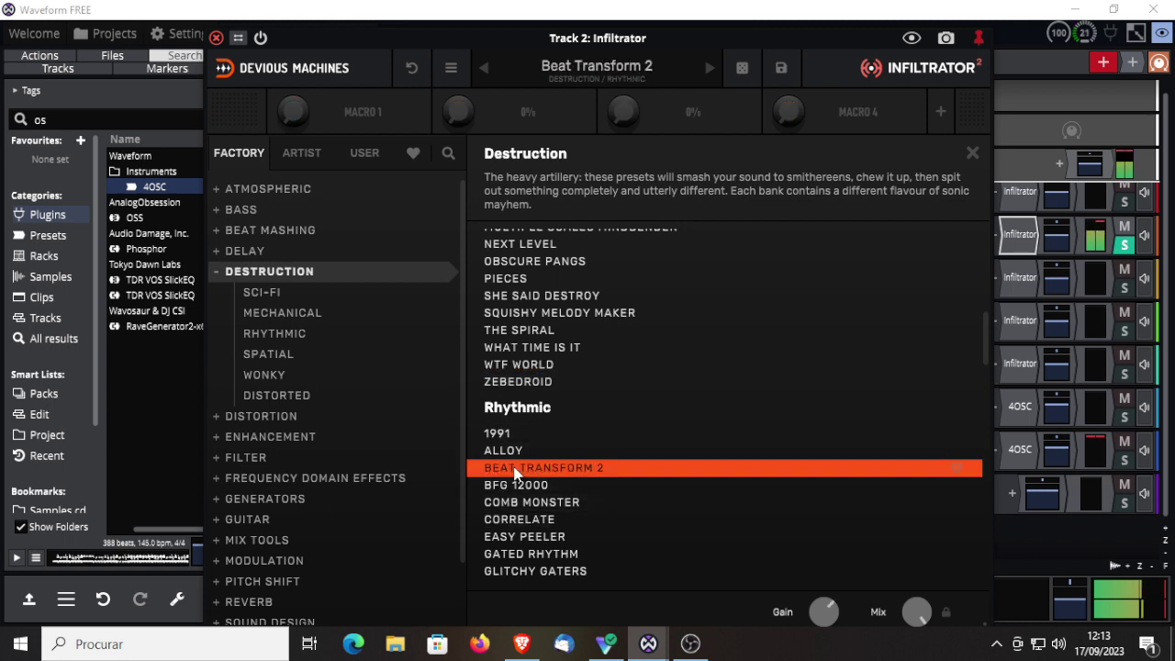
click(518, 571)
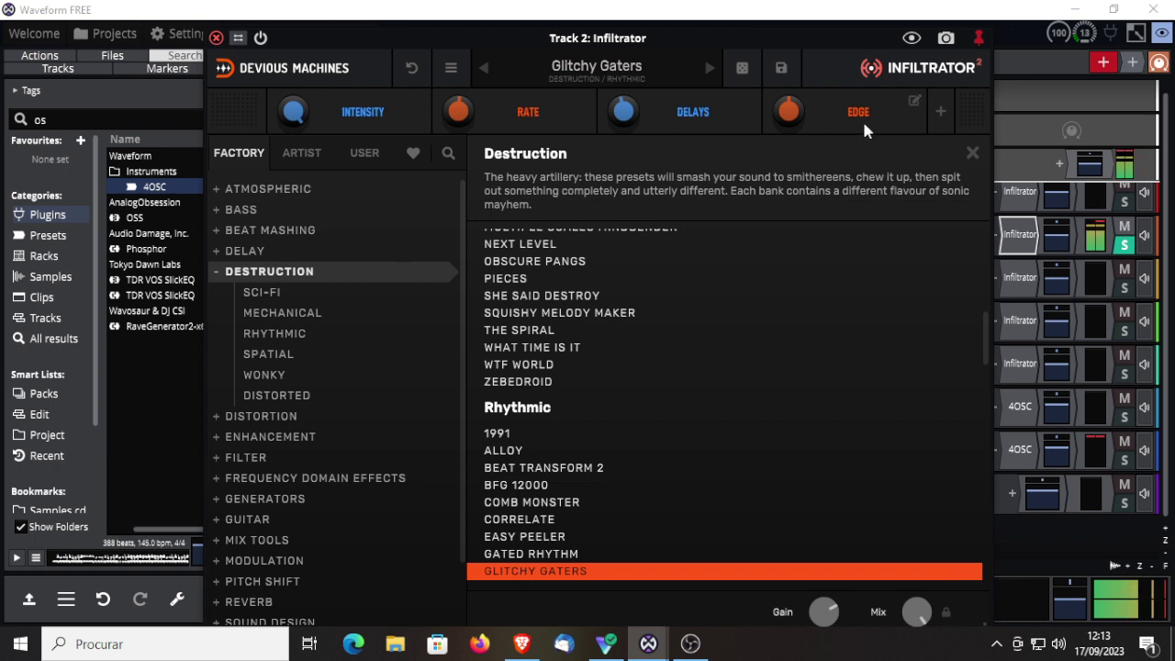
click(972, 153)
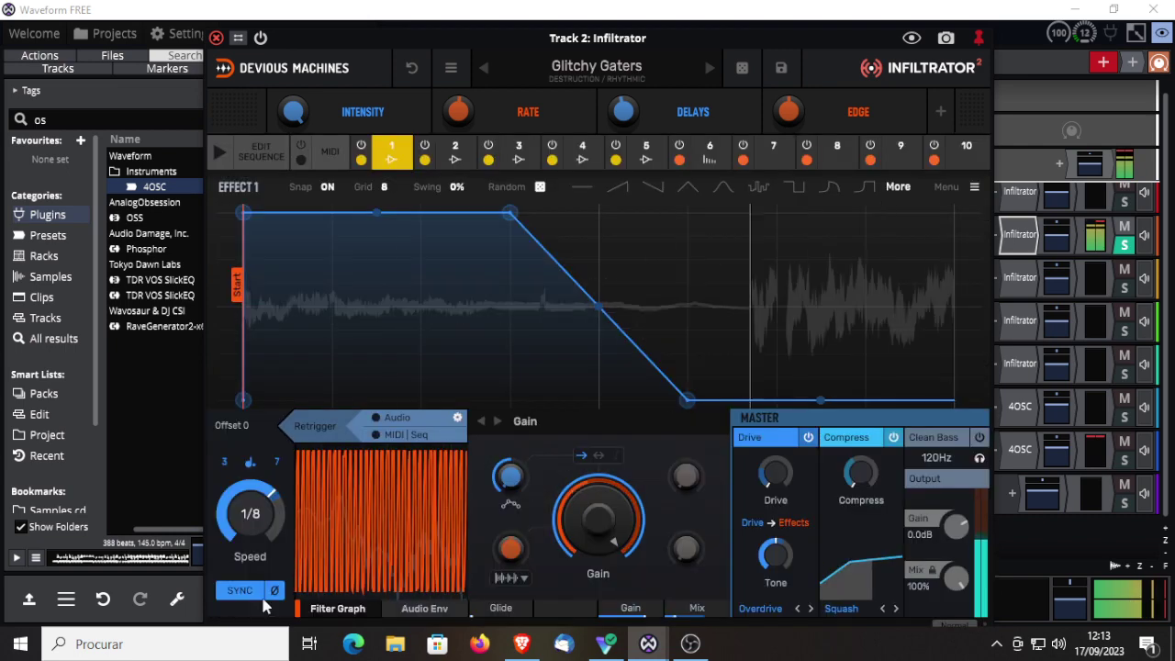
Set Effect 1's speed to 16 bars and its envelope grid to 3, and switch to Effect 2
drag(254, 488, 254, 633)
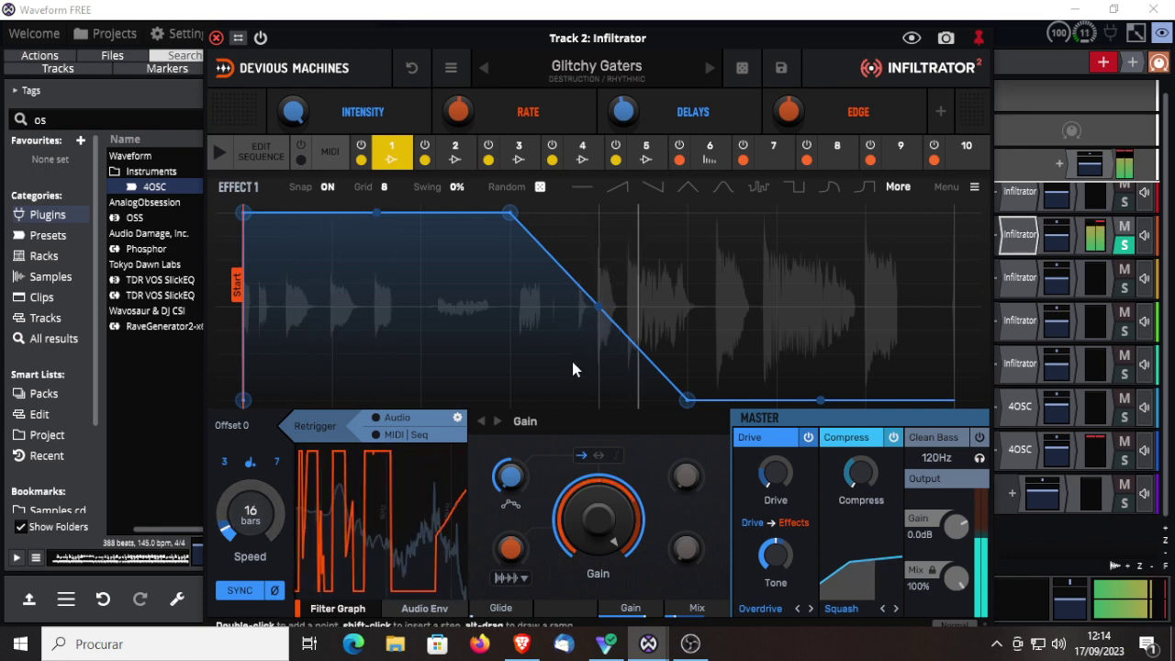
click(383, 188)
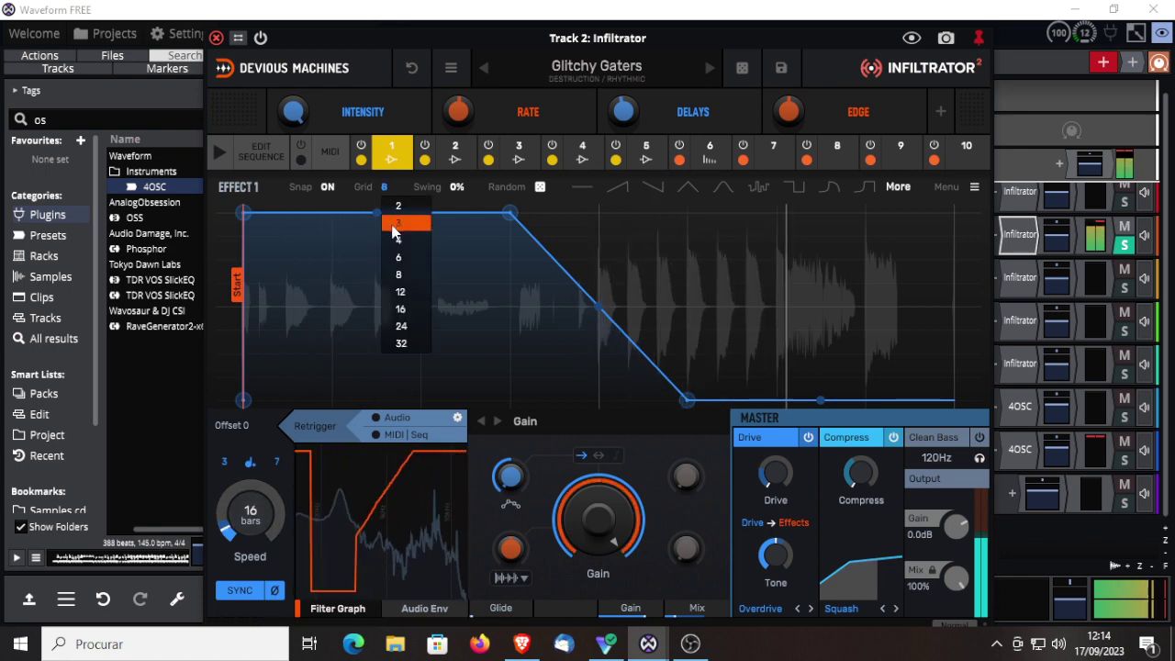
click(392, 225)
click(455, 151)
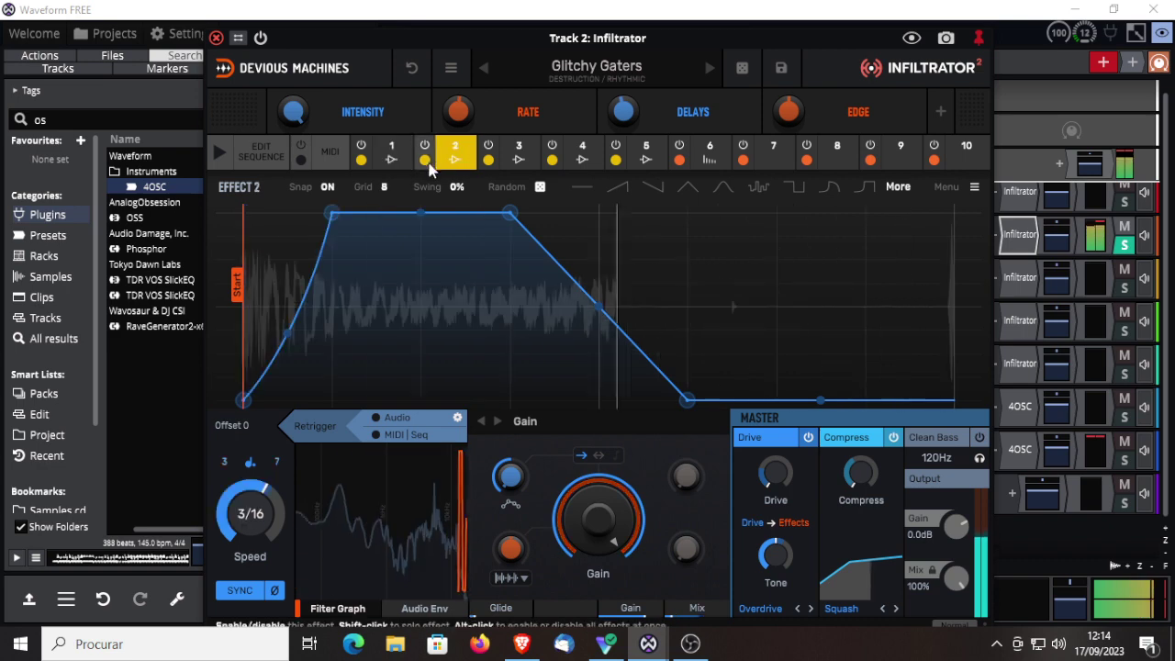
Set the envelope grid to 6 for Effect 2 and 4 for Effect 3, and switch to Effect 4
click(384, 188)
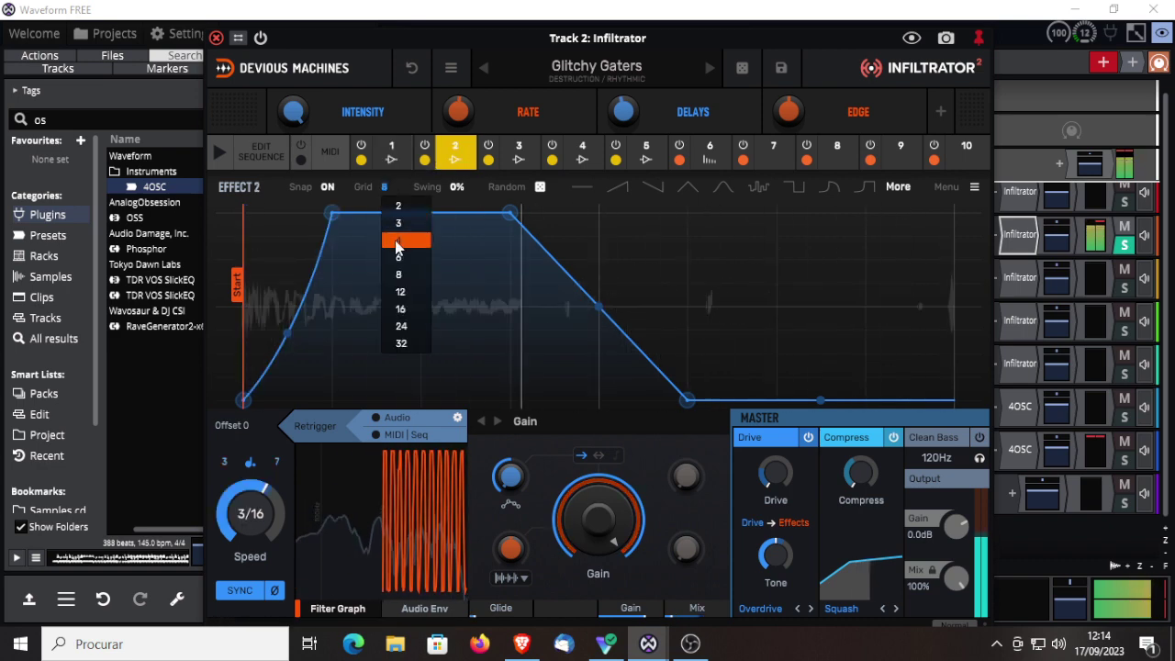
click(396, 257)
click(519, 151)
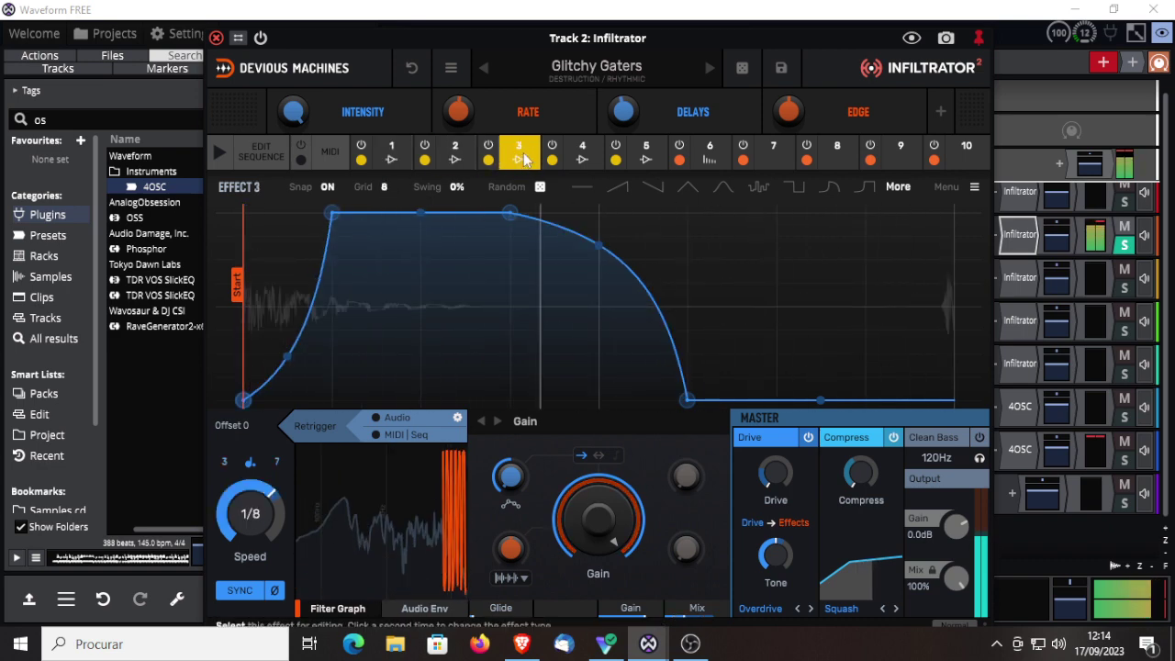
click(386, 188)
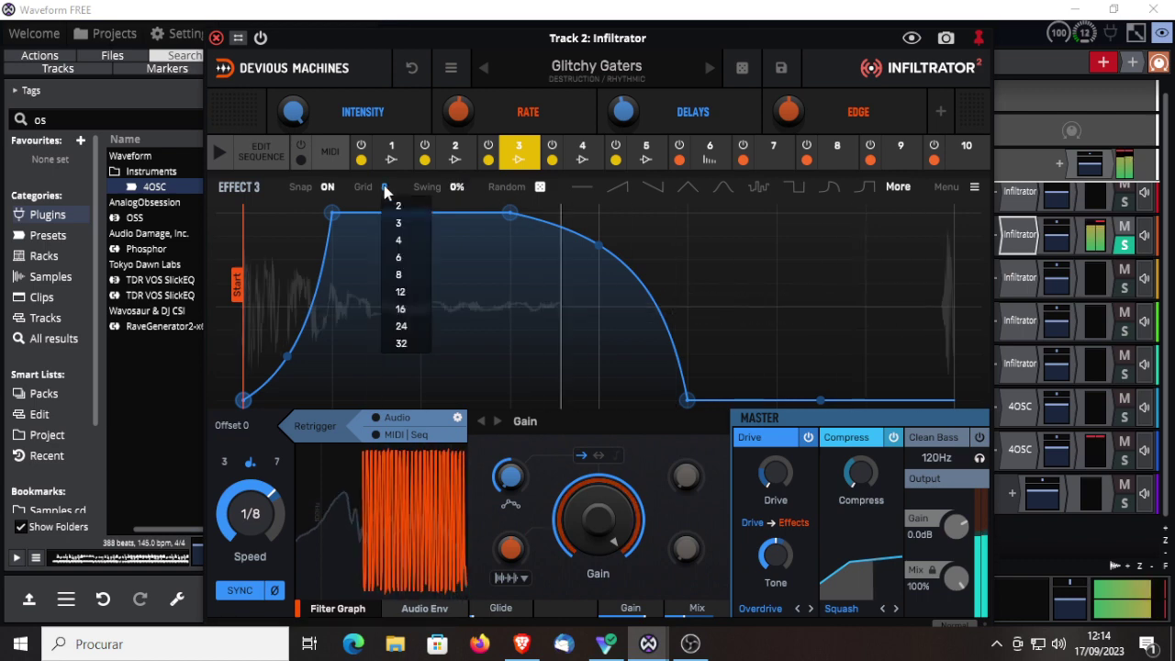
click(400, 236)
click(582, 151)
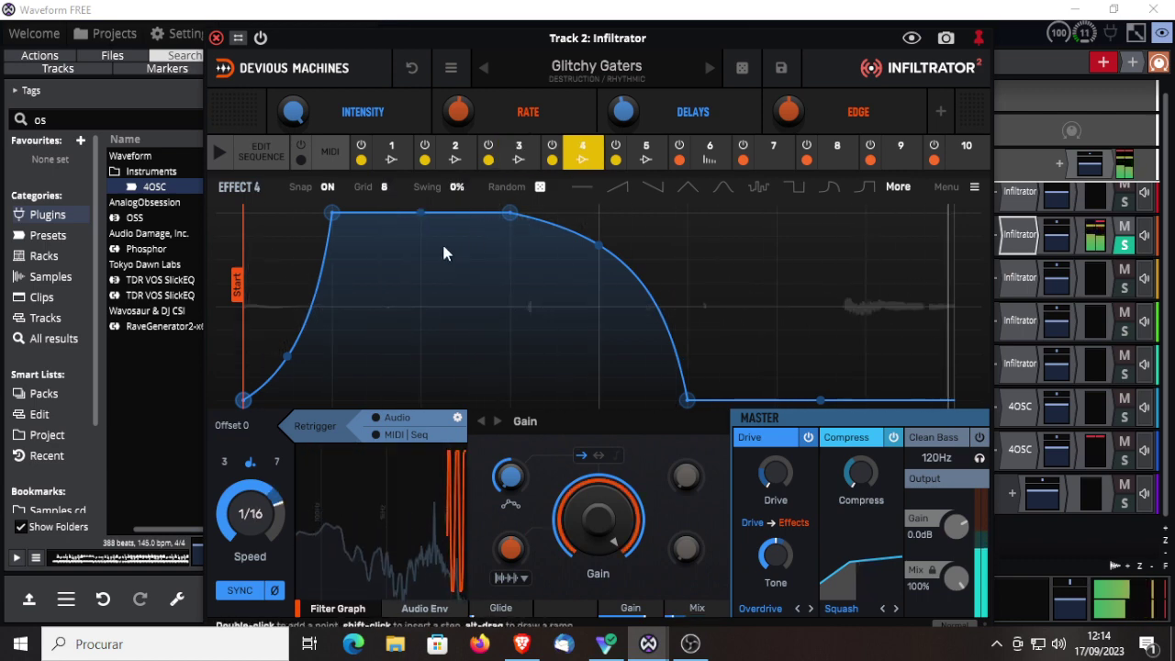
Set Effect 4's envelope grid to 6 and its speed to 16 bars, and switch to Effect 5
click(385, 188)
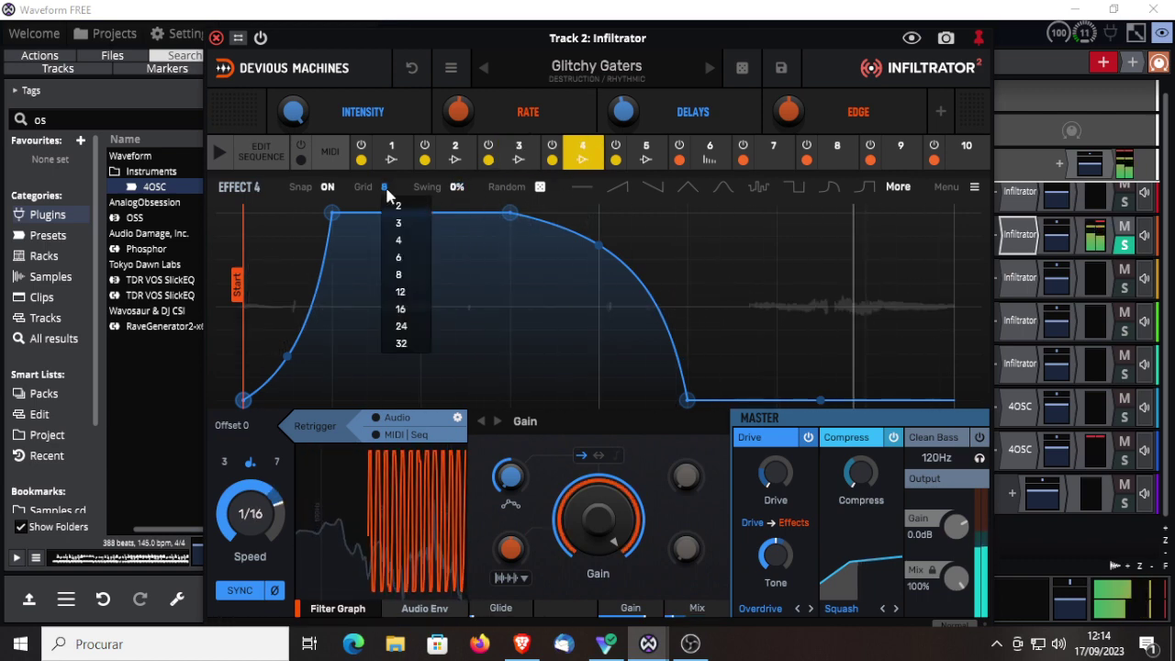
click(404, 258)
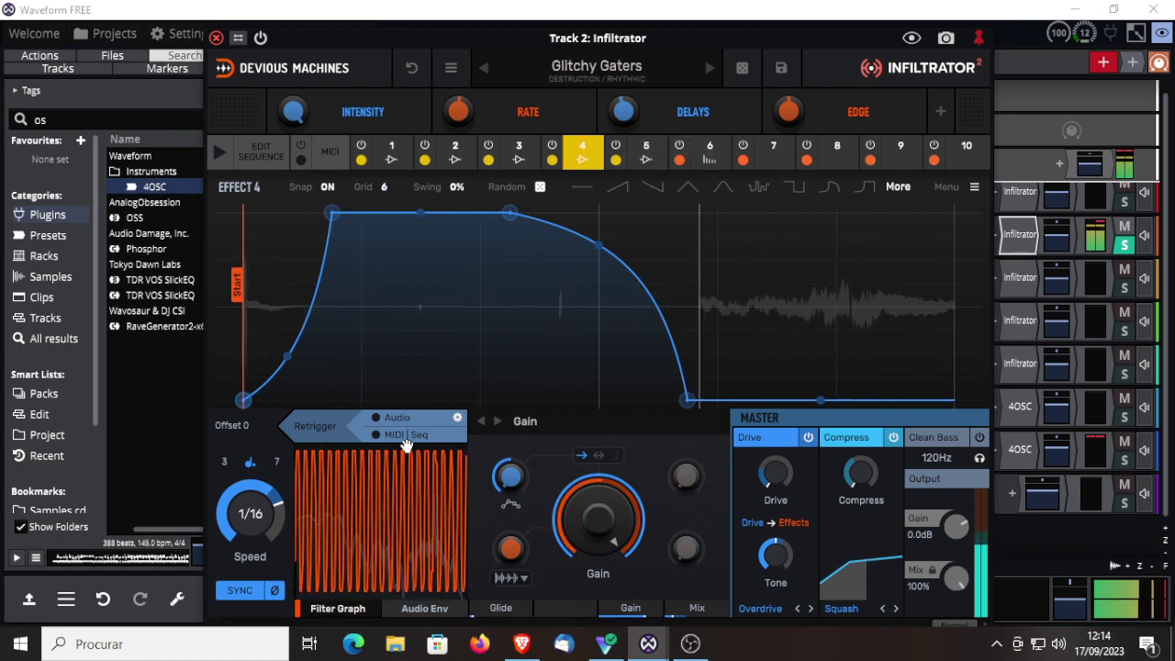
drag(276, 499, 276, 583)
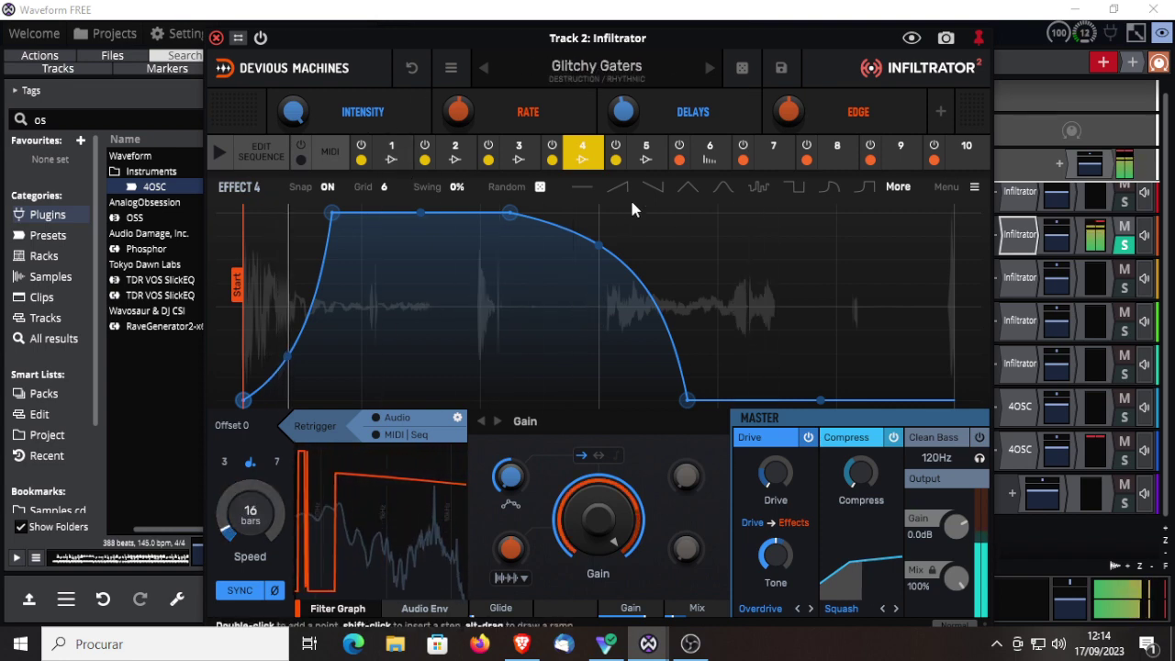
click(646, 153)
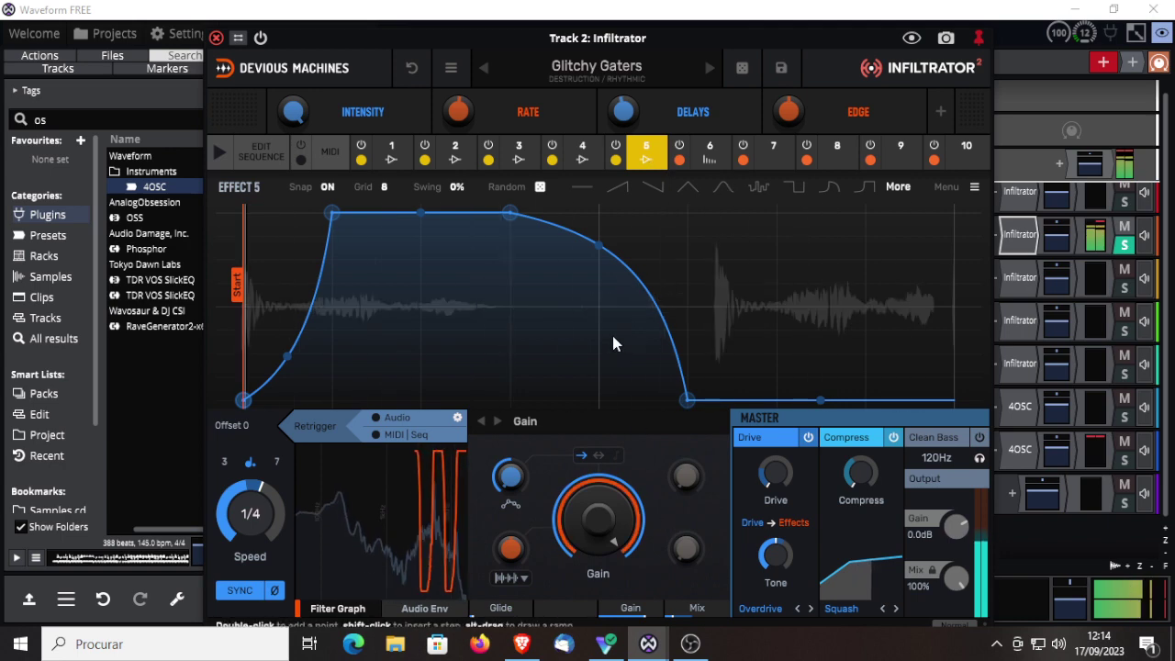
Audition the Jazz Improv preset and Psy Trance Bassline 1 from the factory Volume Shaping category
click(709, 70)
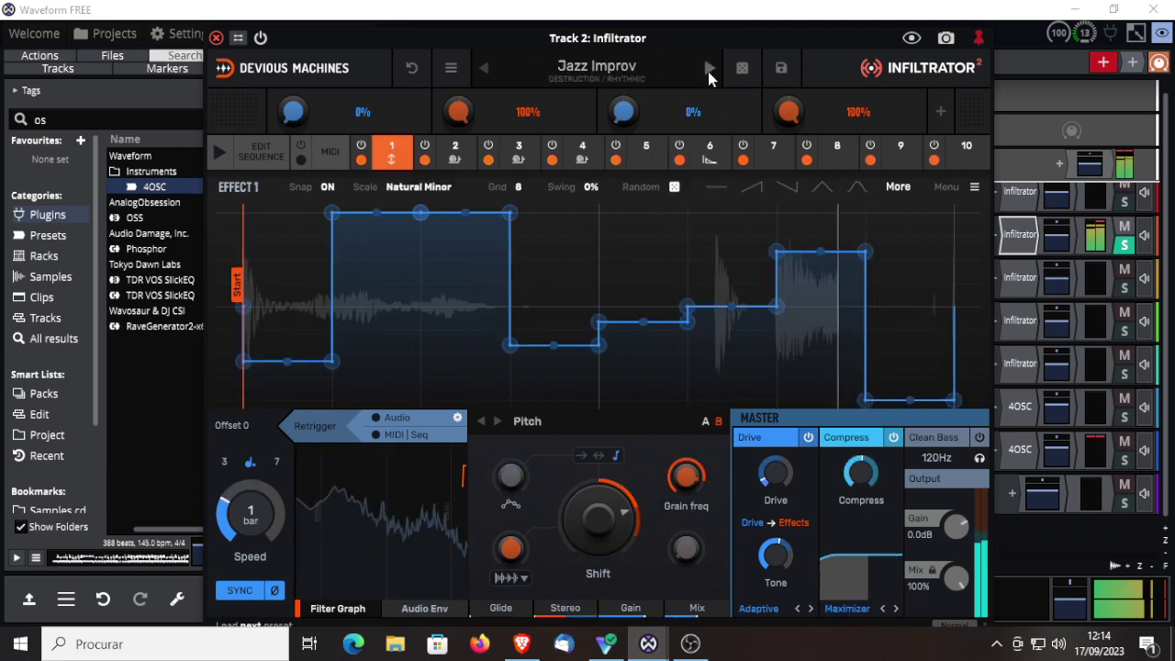
click(613, 71)
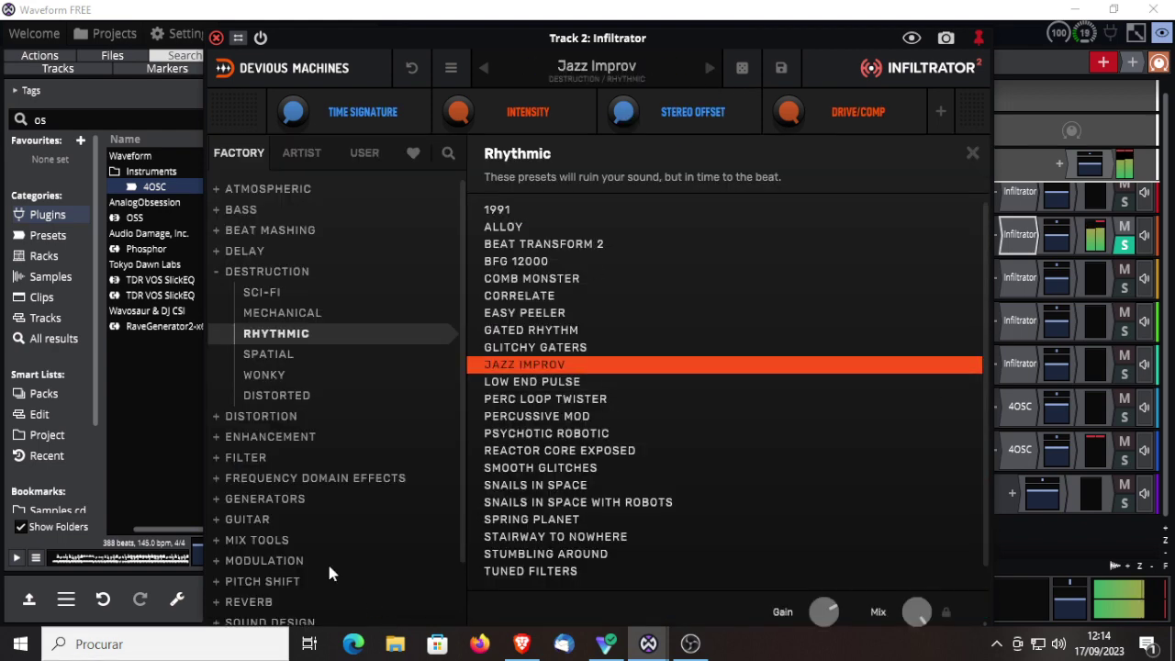
scroll(456, 456, down, 2)
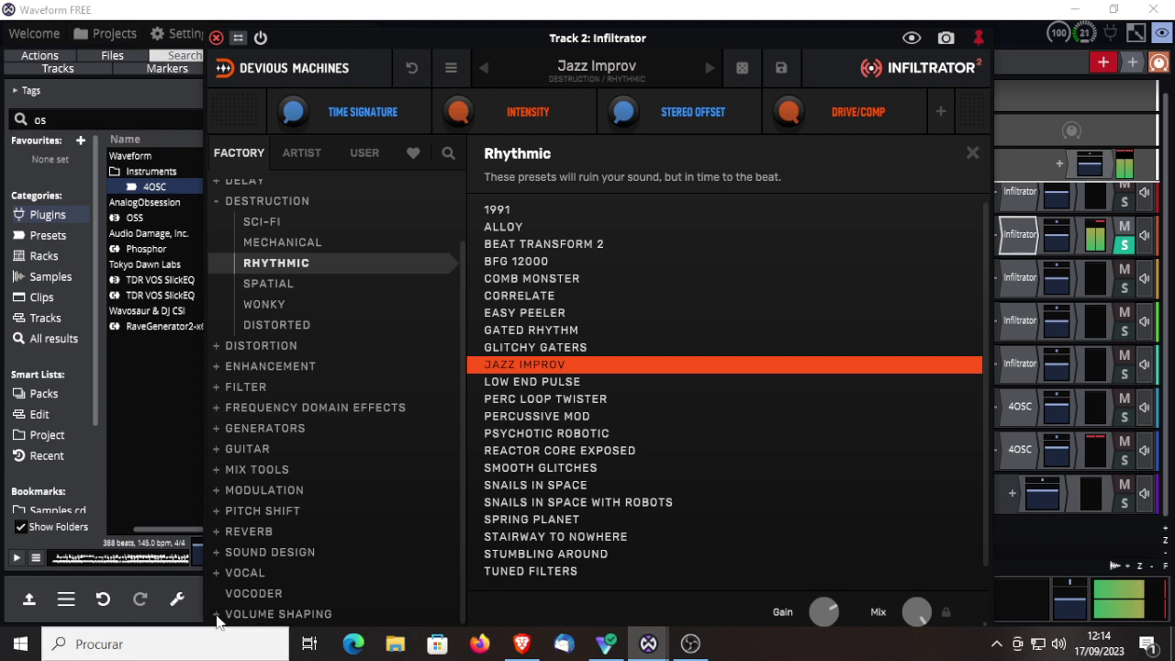
click(218, 615)
click(586, 367)
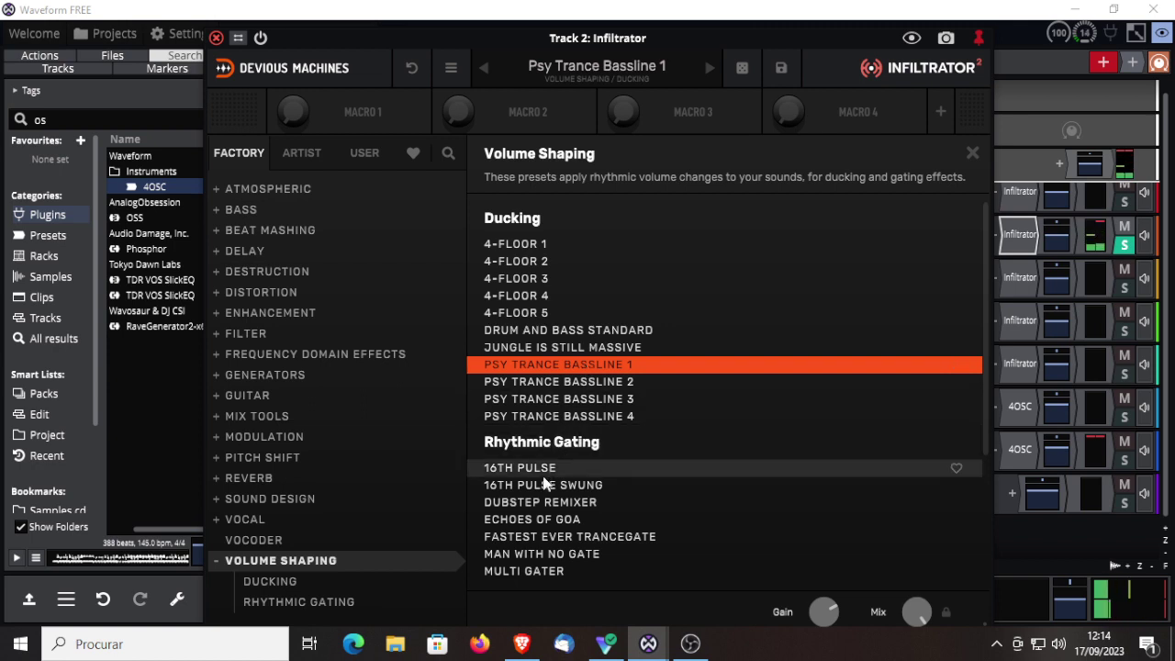
Audition the Rhythmic Gating presets 16th Pulse, Dubstep Remixer, Echoes of Goa and Multi Gater
click(580, 469)
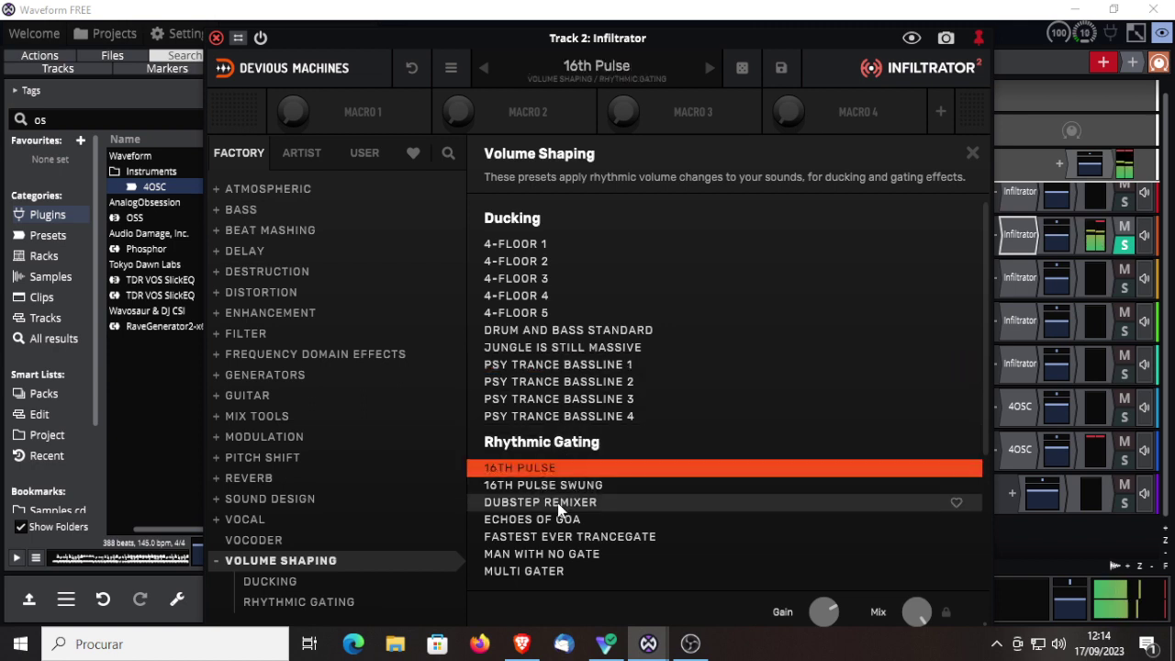
click(560, 506)
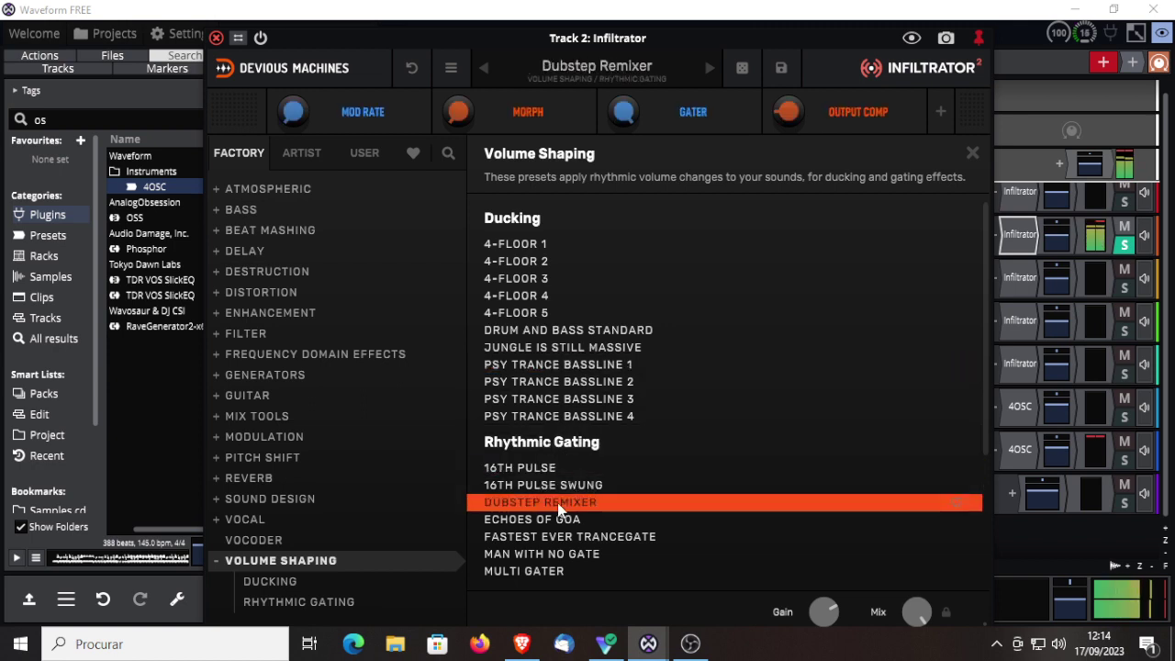
click(555, 526)
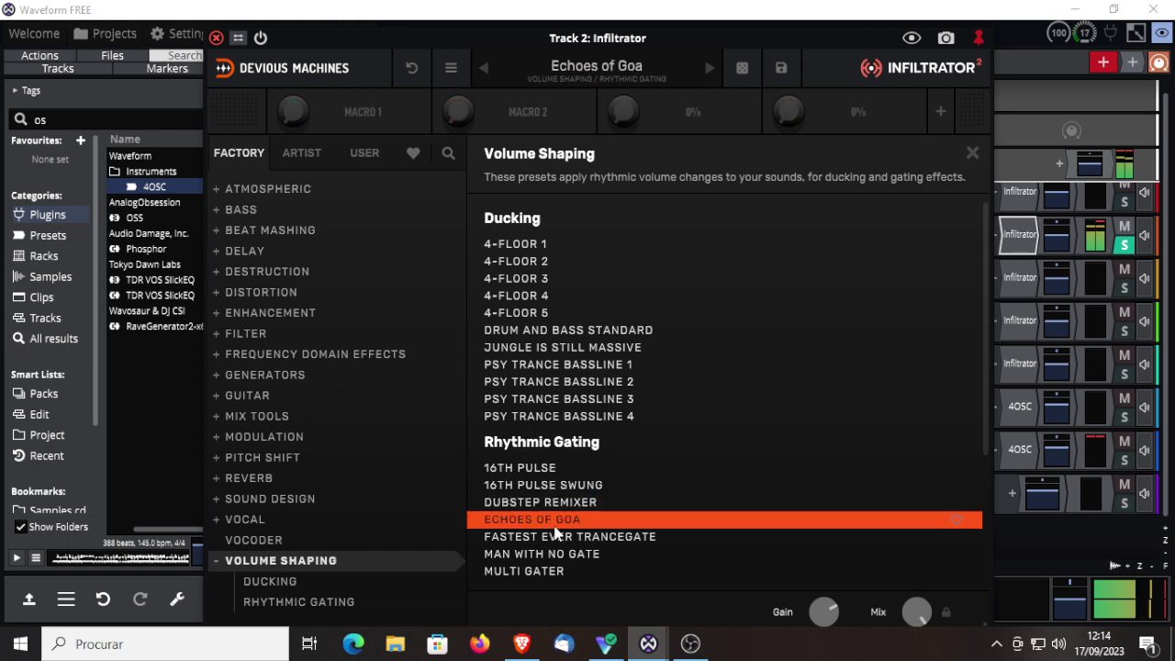
click(530, 573)
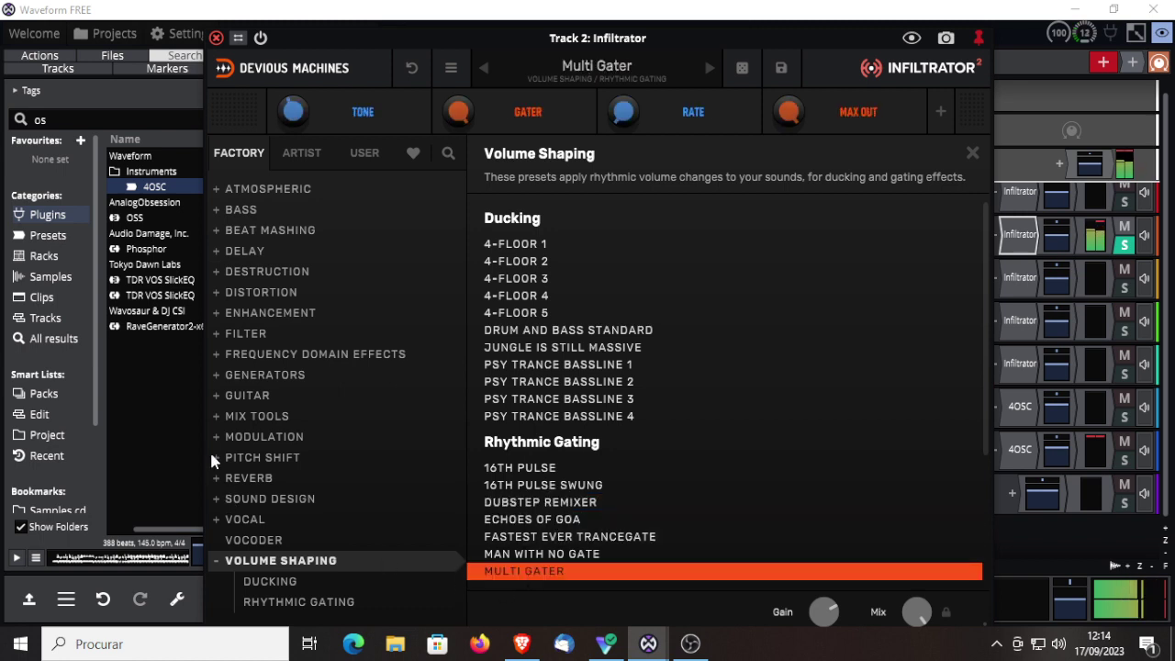
Audition Difficult Phase and Nitrous Oxide from the Flangers & Phasers group of the Modulation category
click(230, 437)
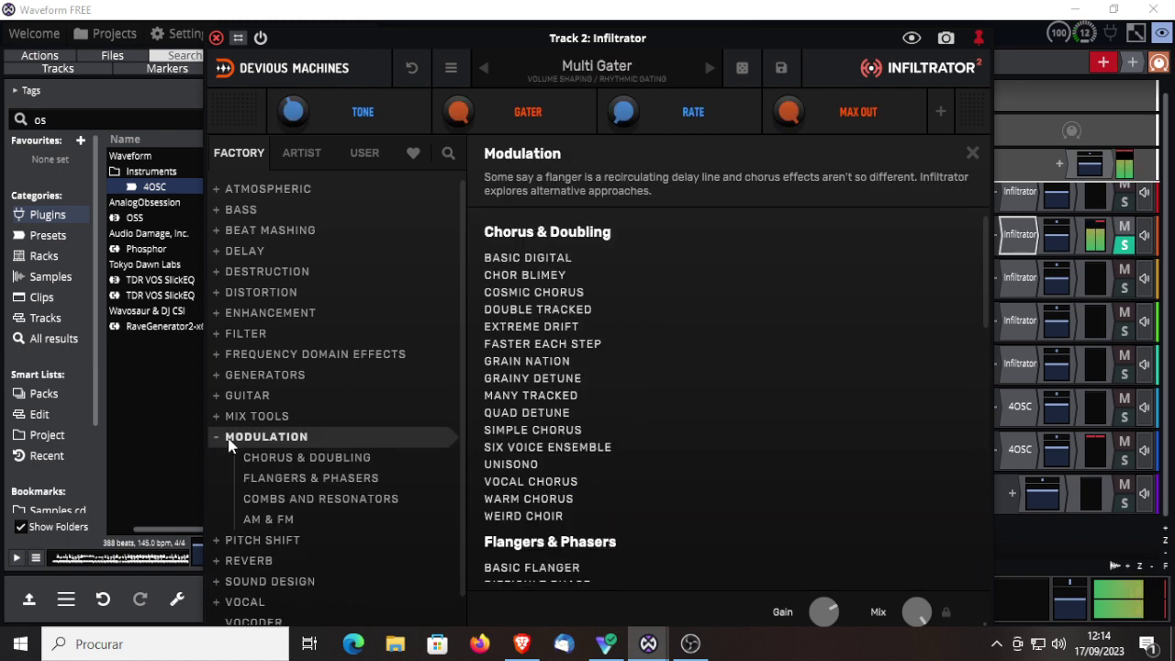
click(280, 479)
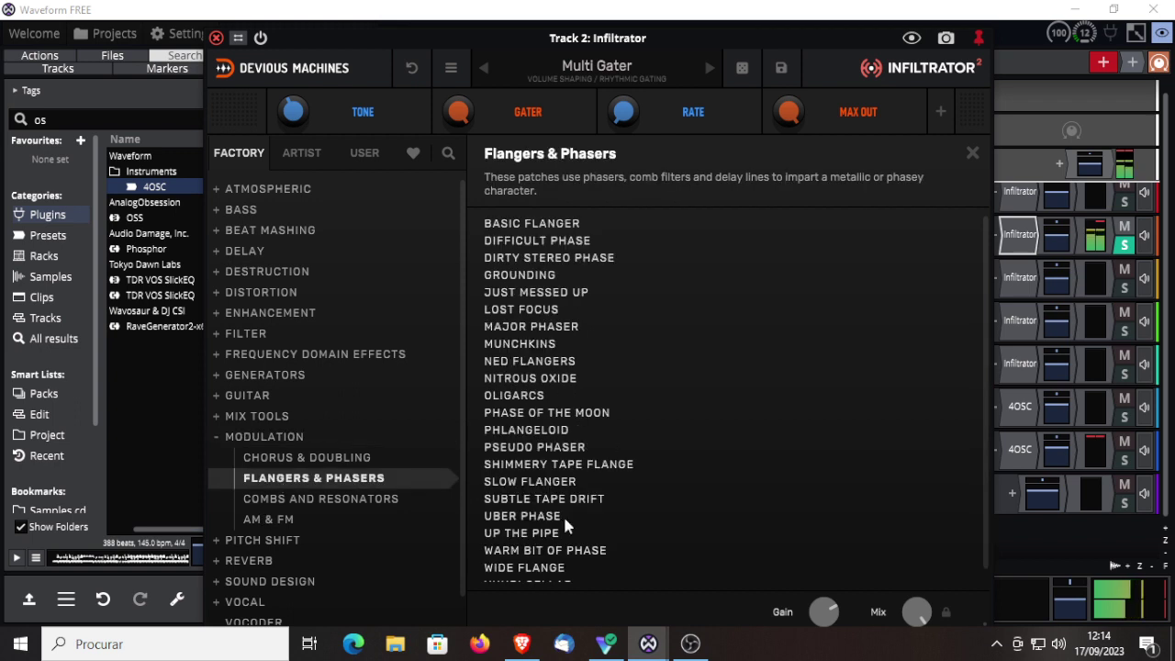
click(531, 243)
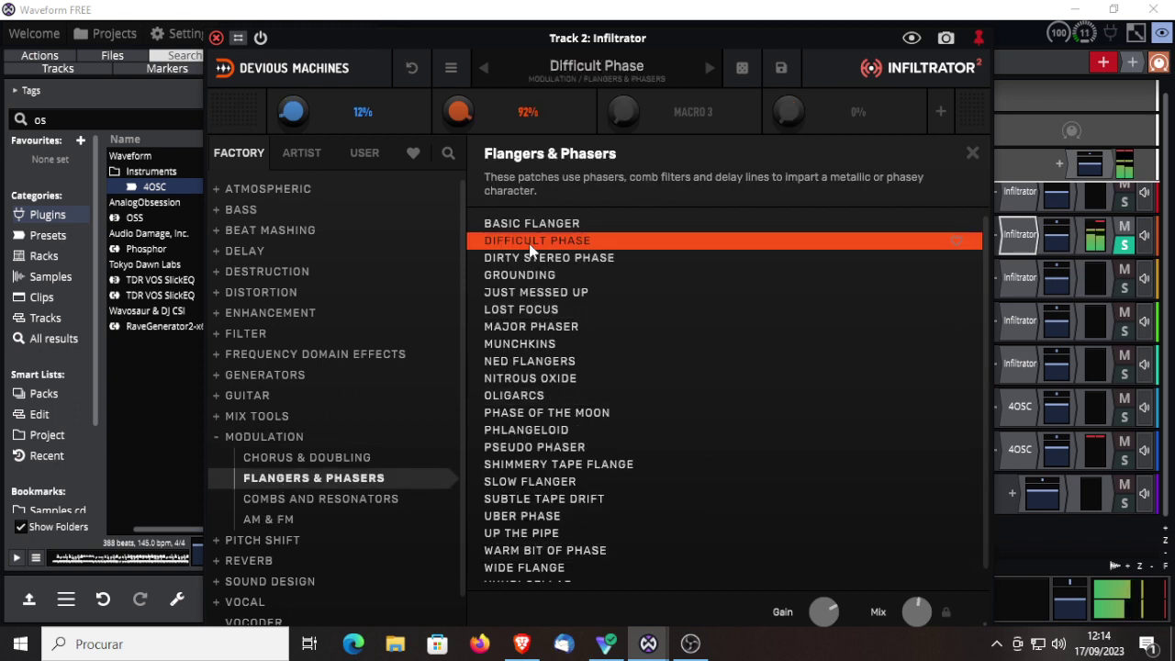
click(517, 379)
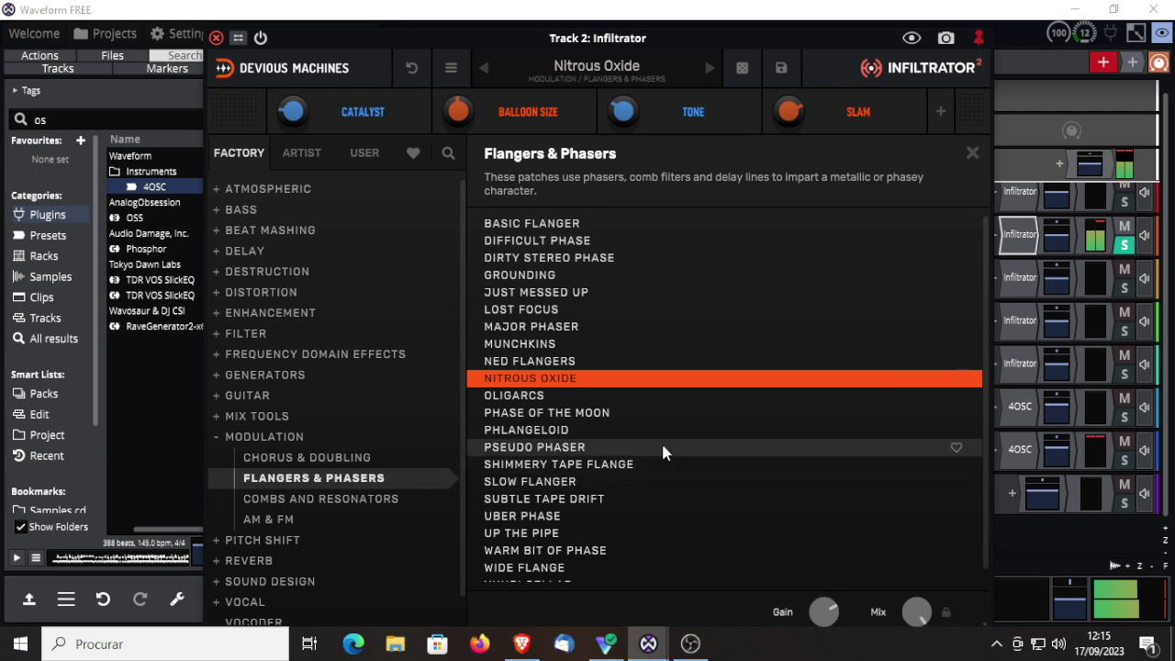
Audition the Subtle Tape Drift, Shimmery Tape Flange and Phlangeloid presets from Flangers & Phasers
scroll(641, 520, down, 1)
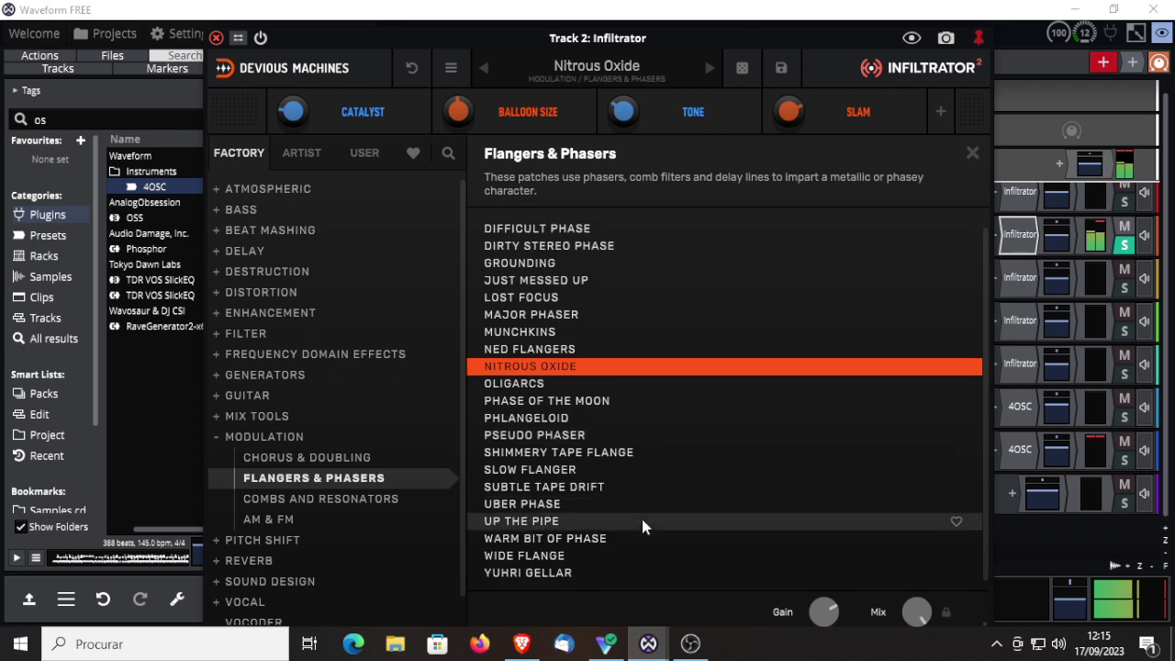
click(512, 490)
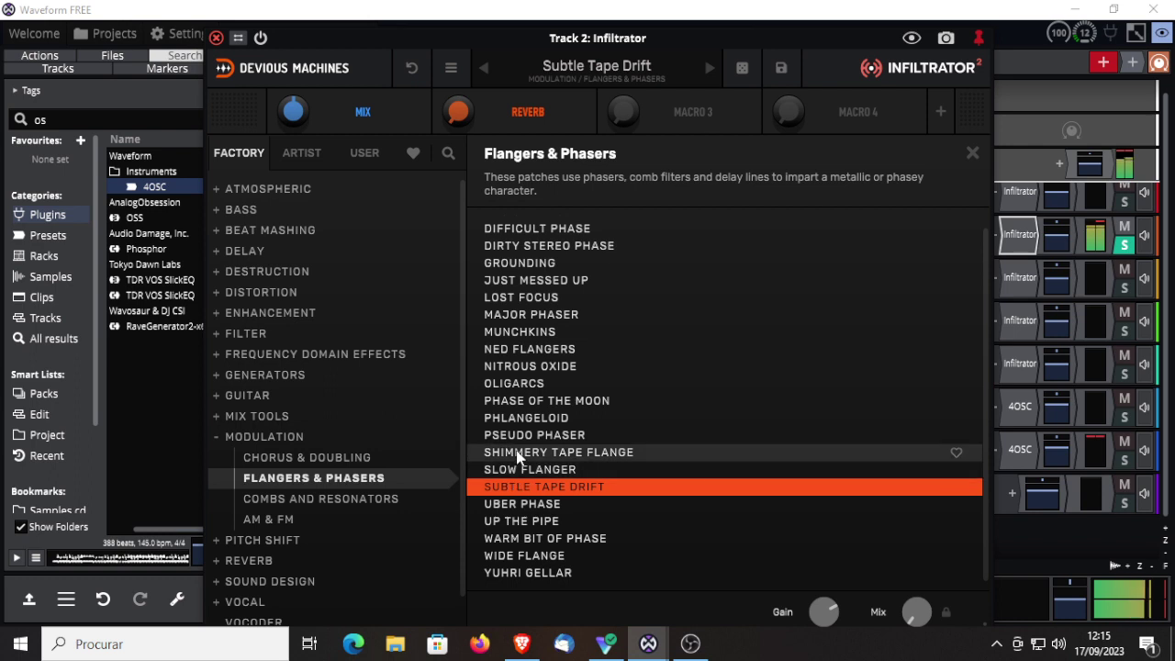
click(517, 454)
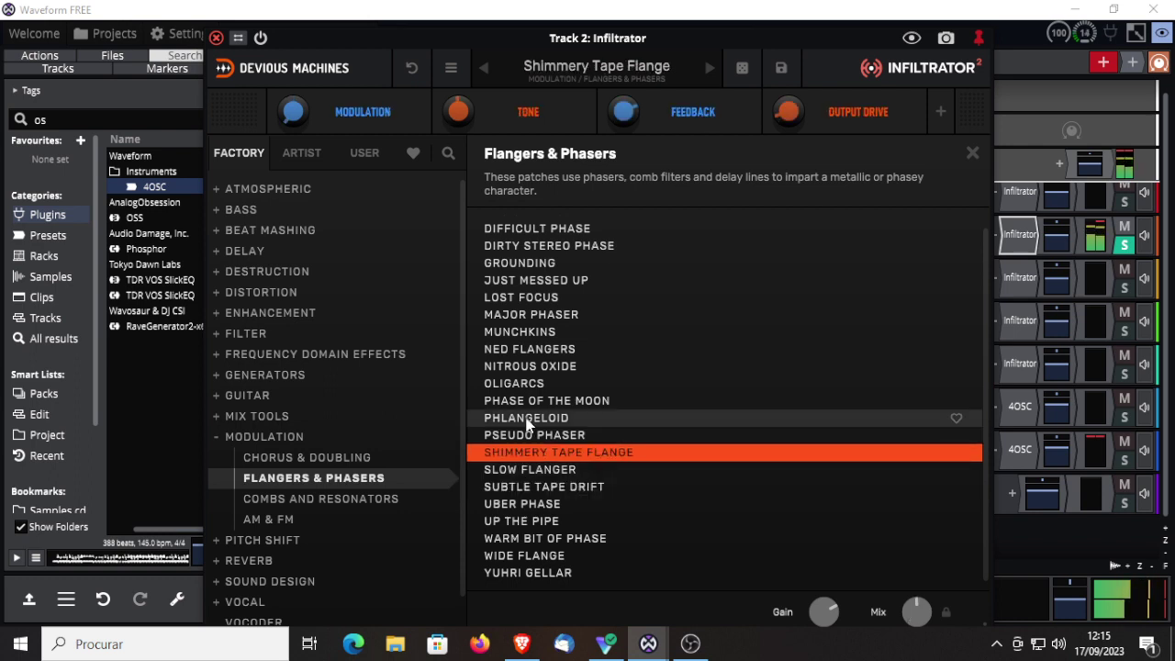
click(528, 421)
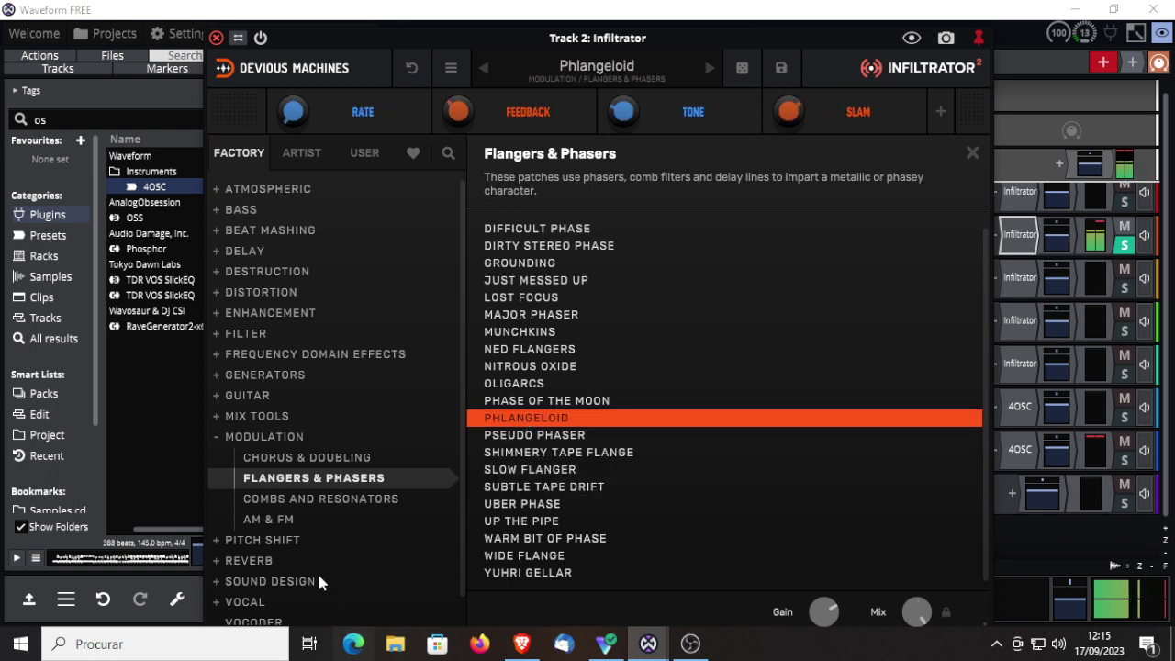
Audition Combs x 10, Oil Tanker and Resonators In F minor from the Combs and Resonators presets
click(312, 501)
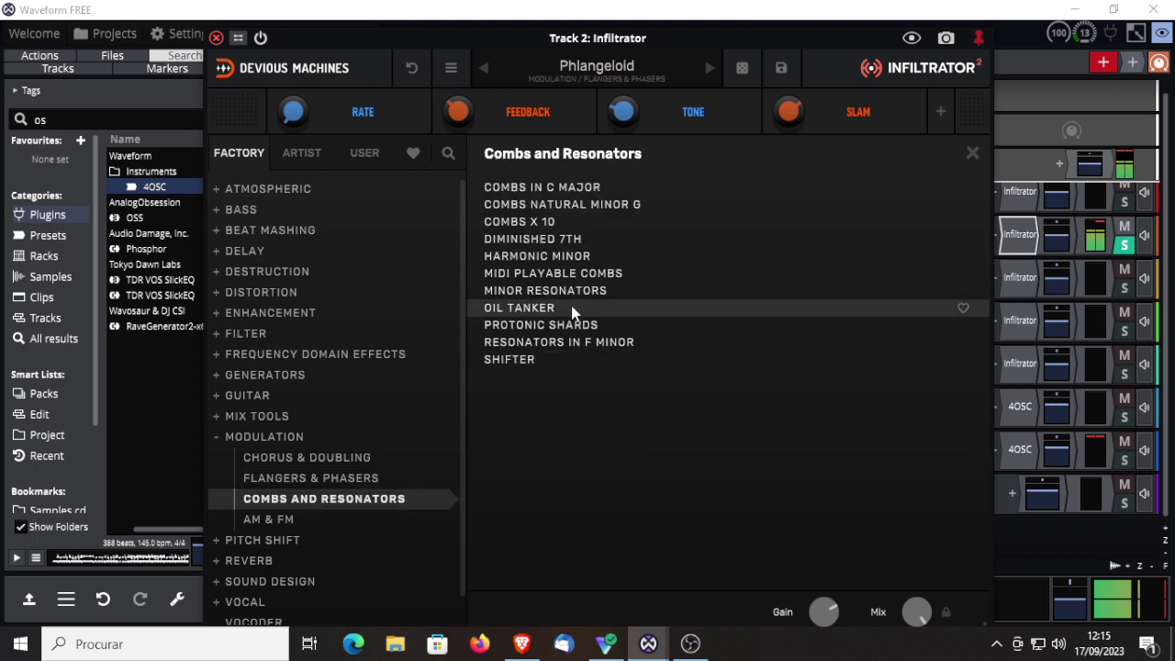
click(524, 222)
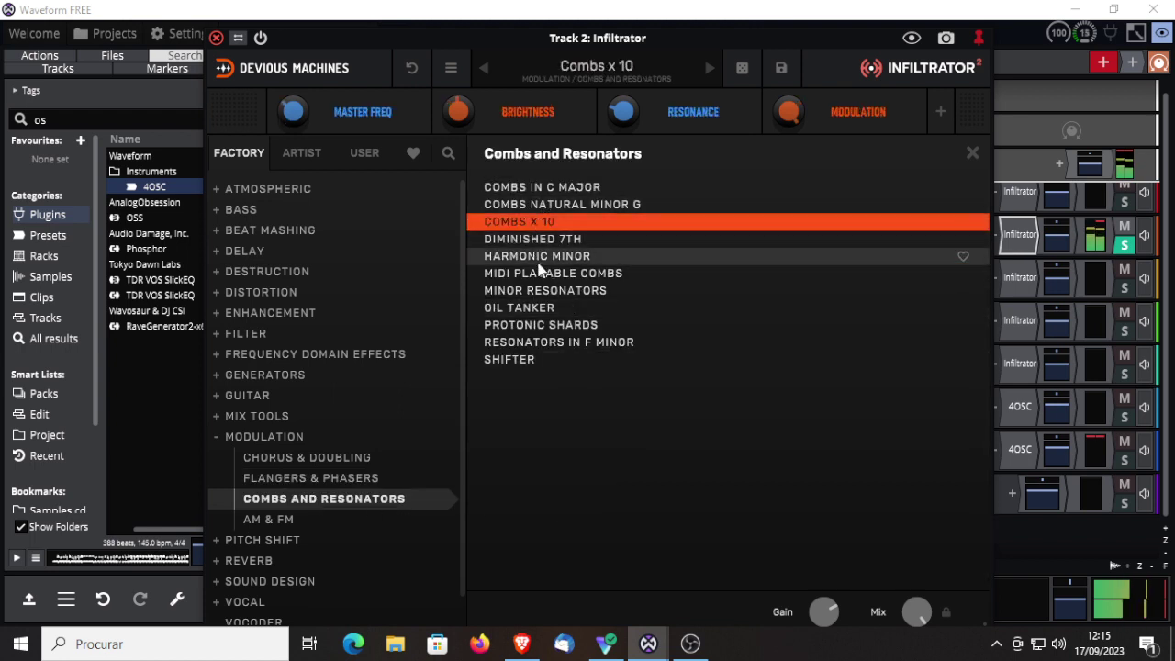
click(530, 310)
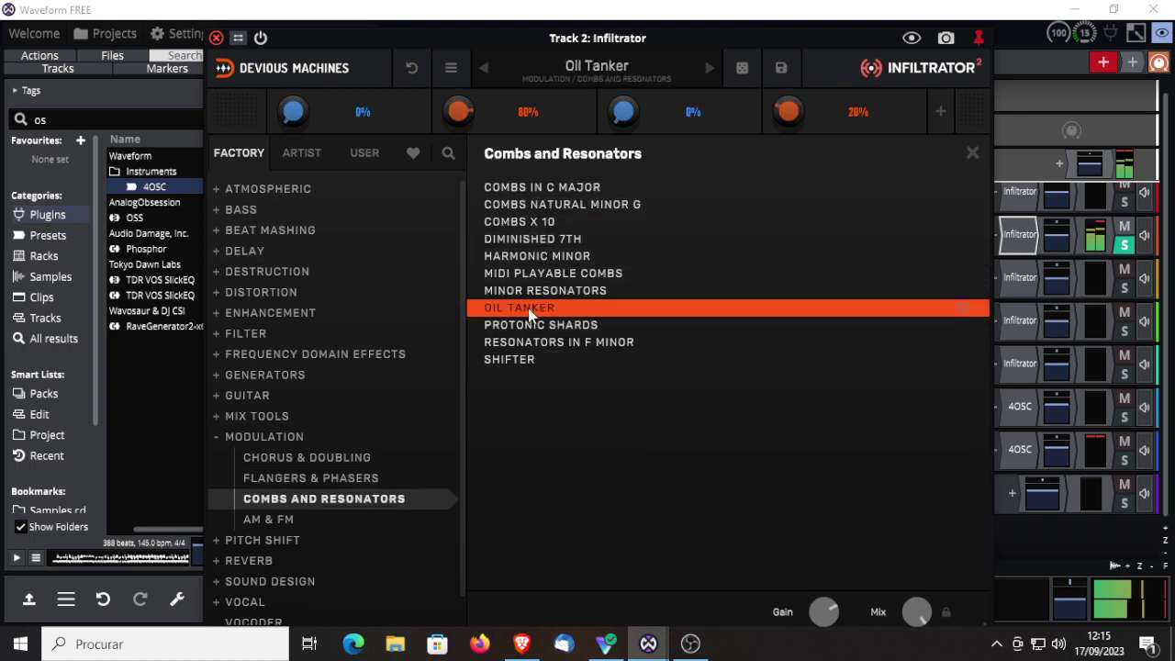
click(527, 345)
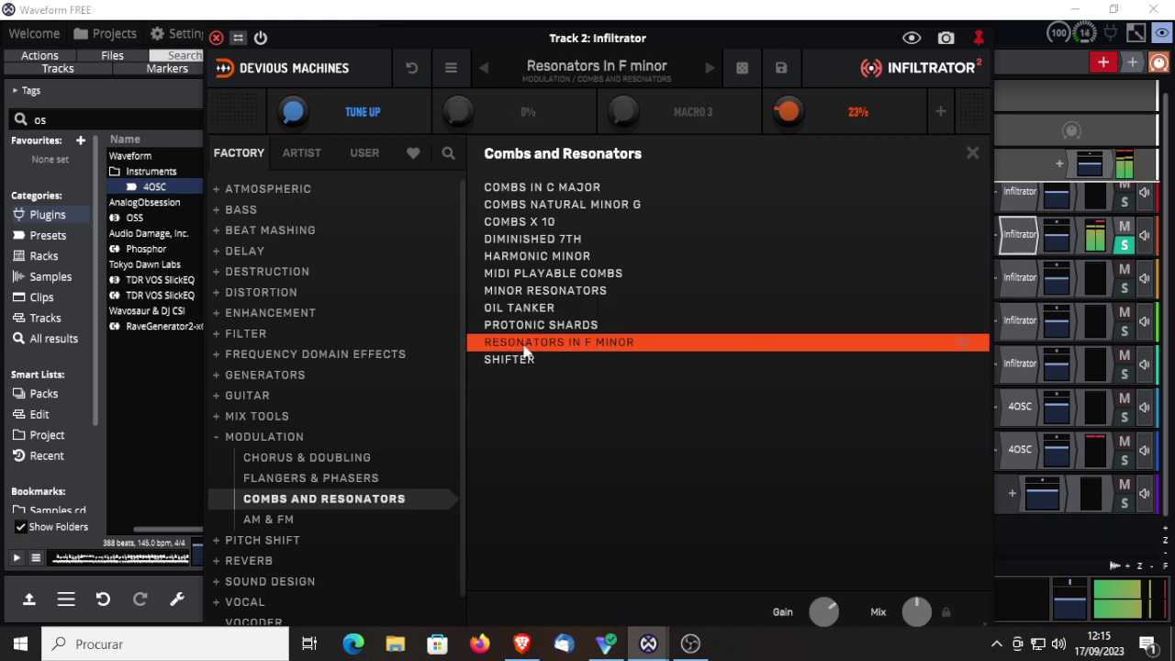
Try Lost Marbles from the AM & FM presets, load Wandering Sidebands, and close Track 2's Infiltrator window
click(260, 521)
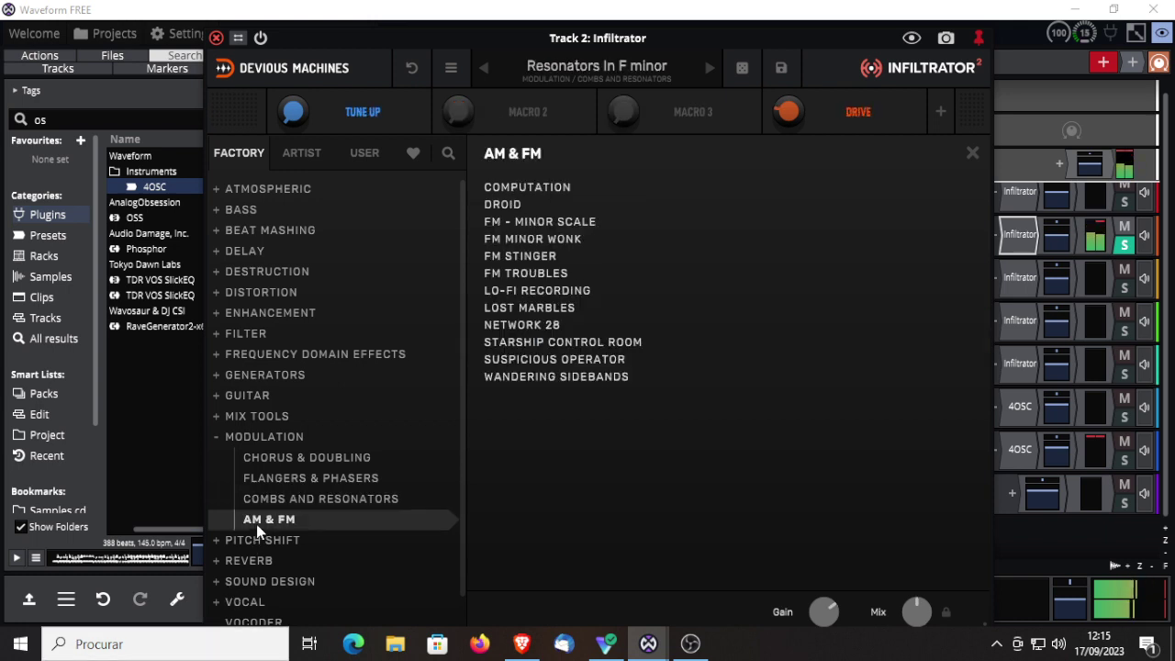
click(543, 308)
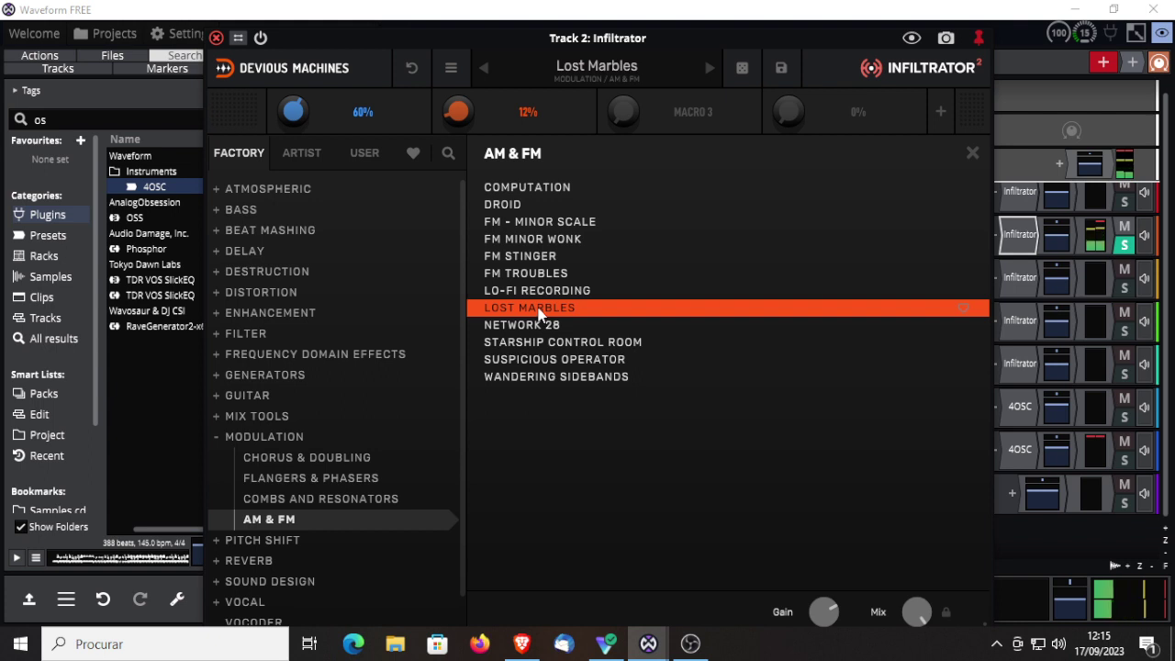
click(541, 376)
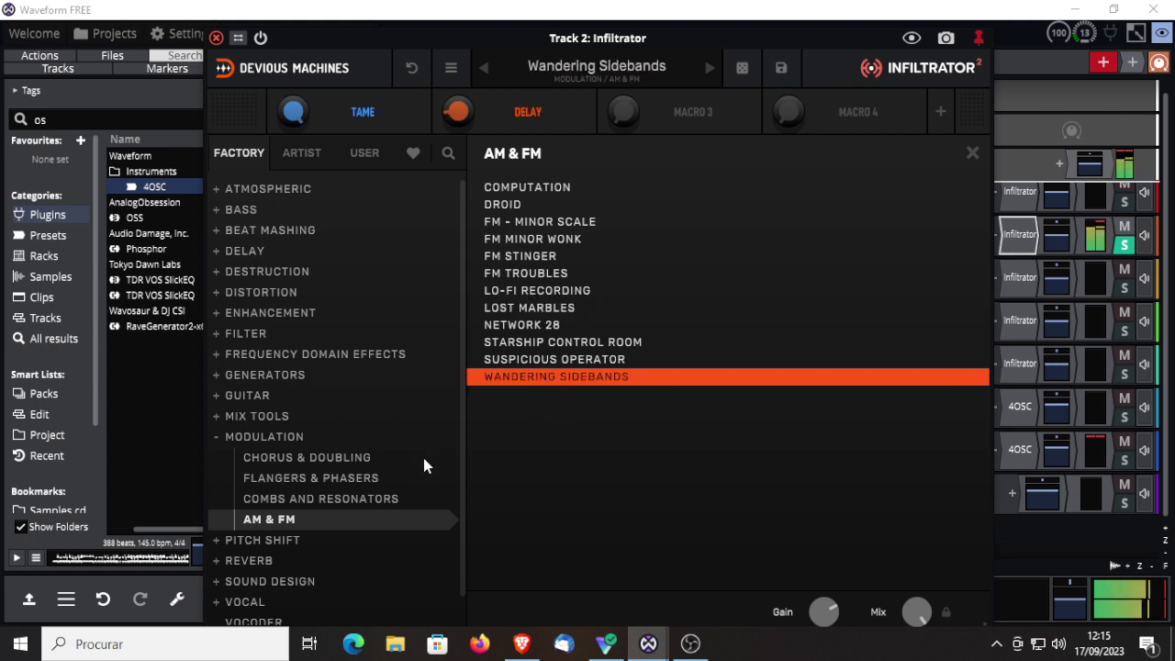
click(217, 39)
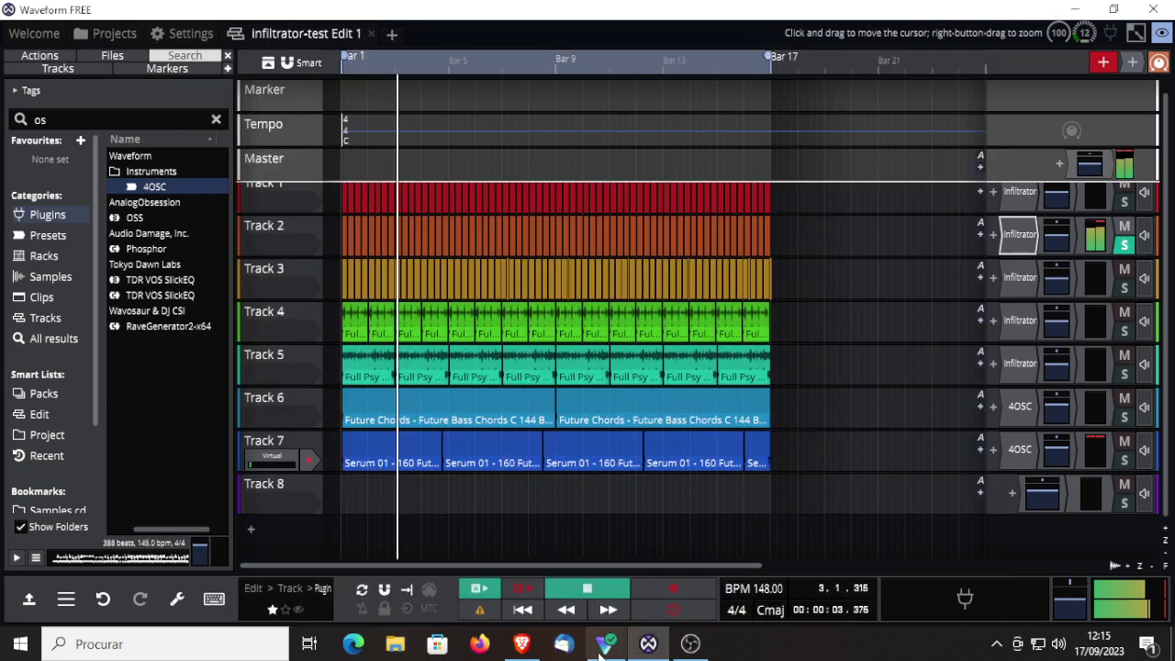
Stop playback, solo Track 3 in place of Track 2, and restart playback
click(605, 592)
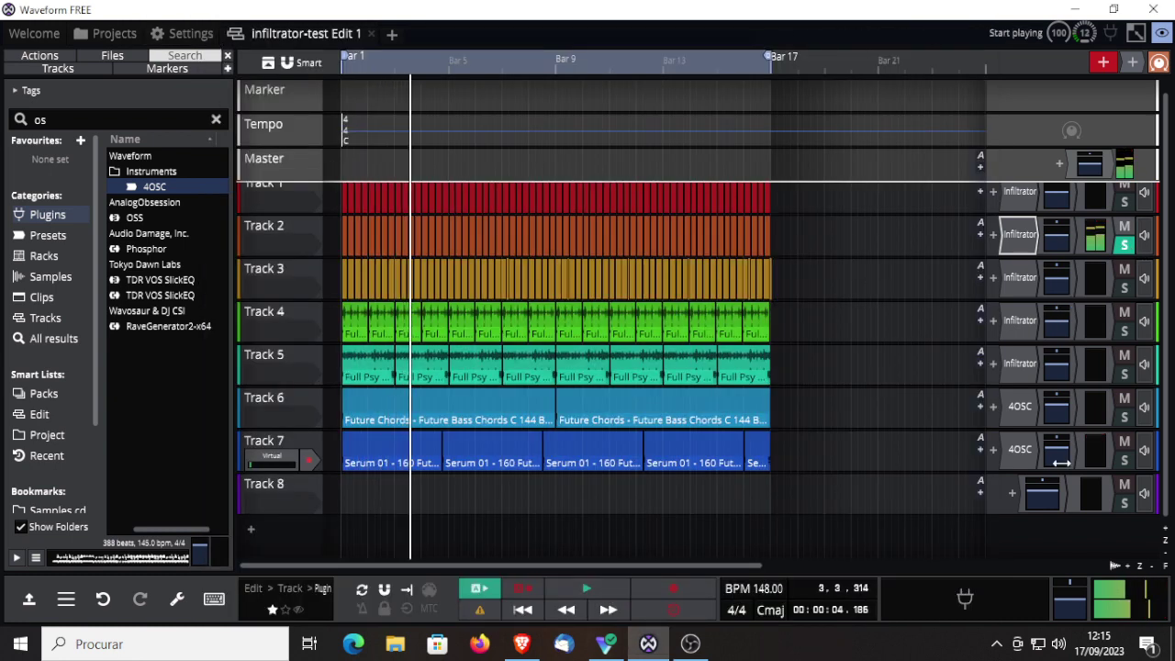
click(1123, 244)
click(1126, 288)
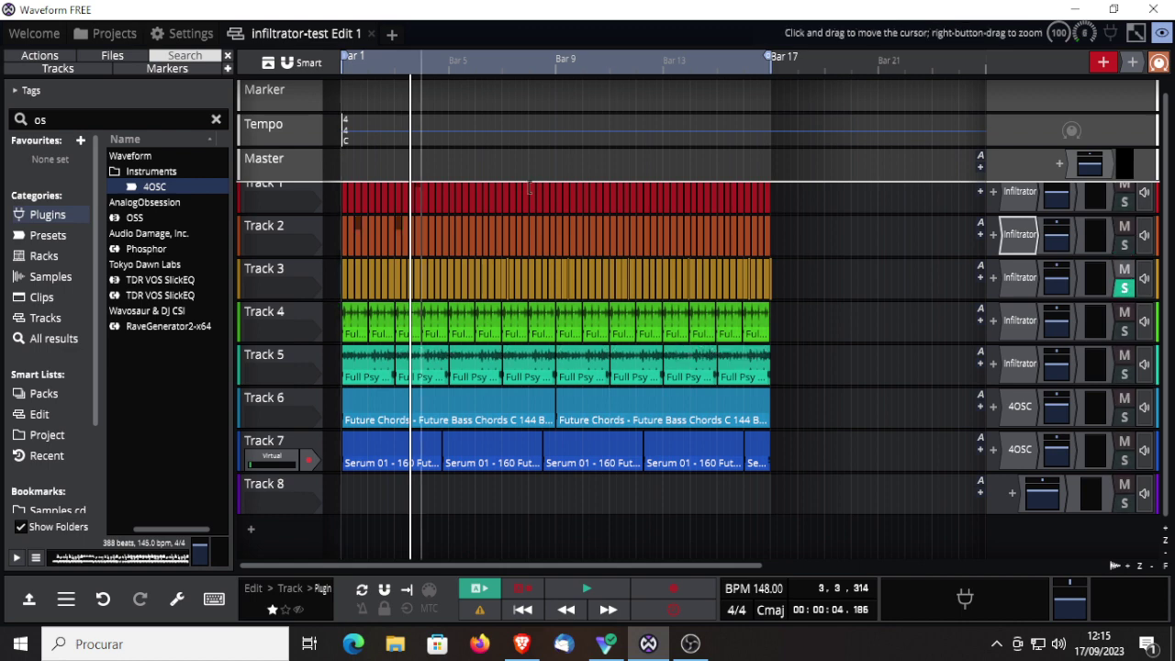
click(585, 590)
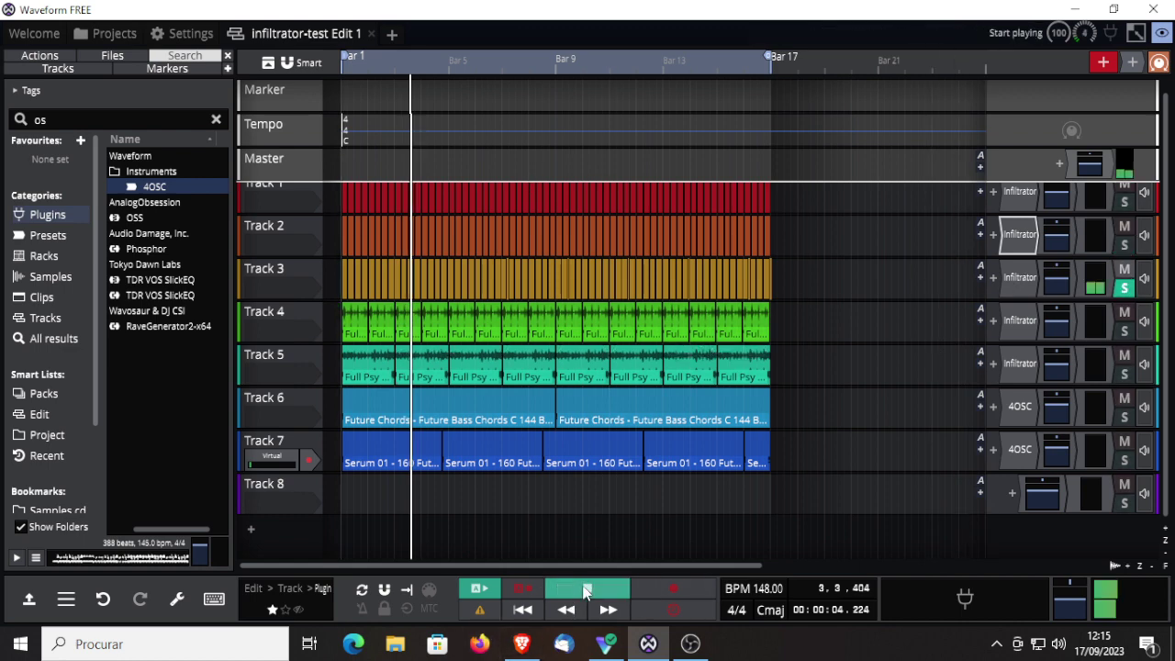
Open Track 3's Infiltrator and audition the Reese Enhancer and Flammy presets from Bass Texture
double_click(1017, 279)
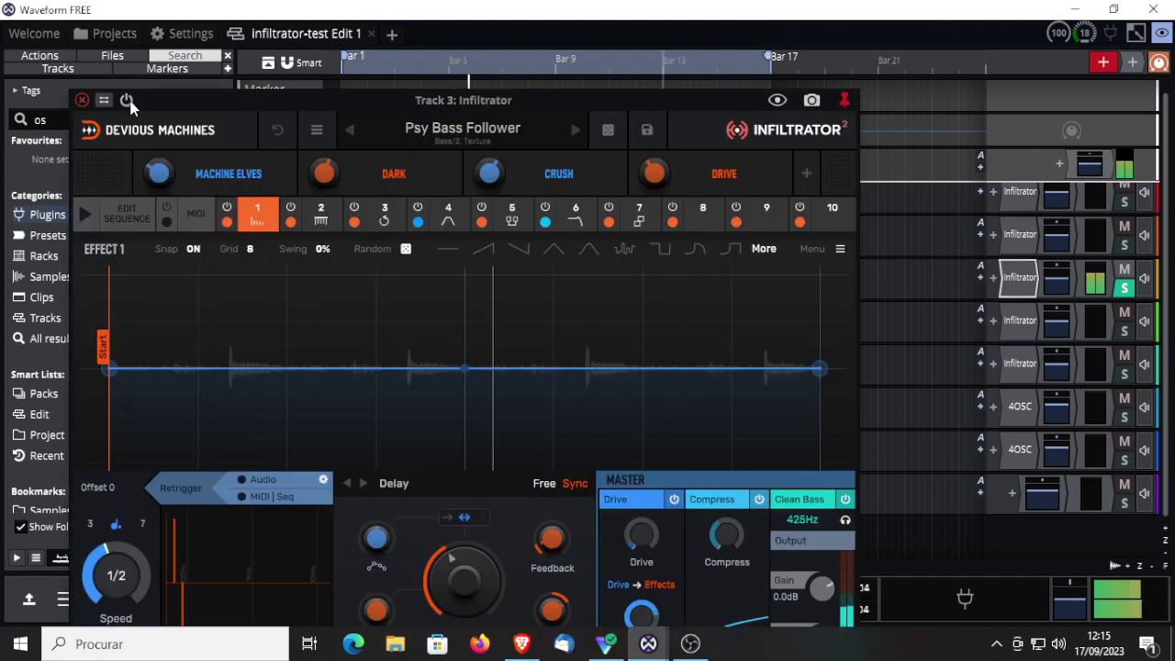
click(575, 134)
click(426, 134)
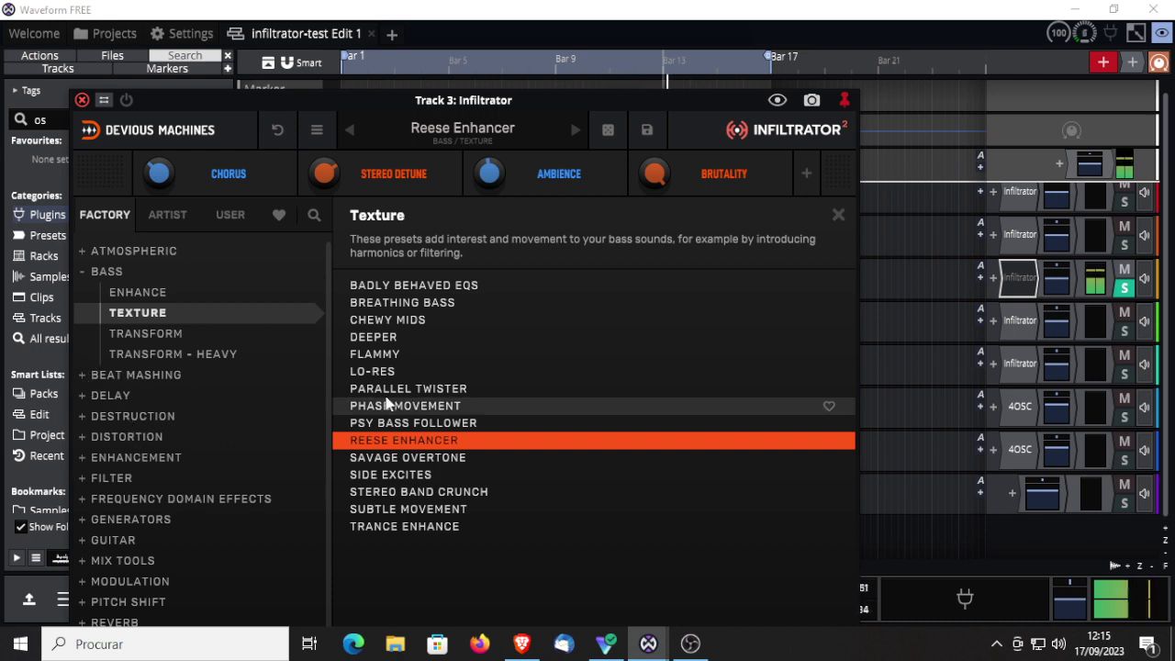
click(379, 355)
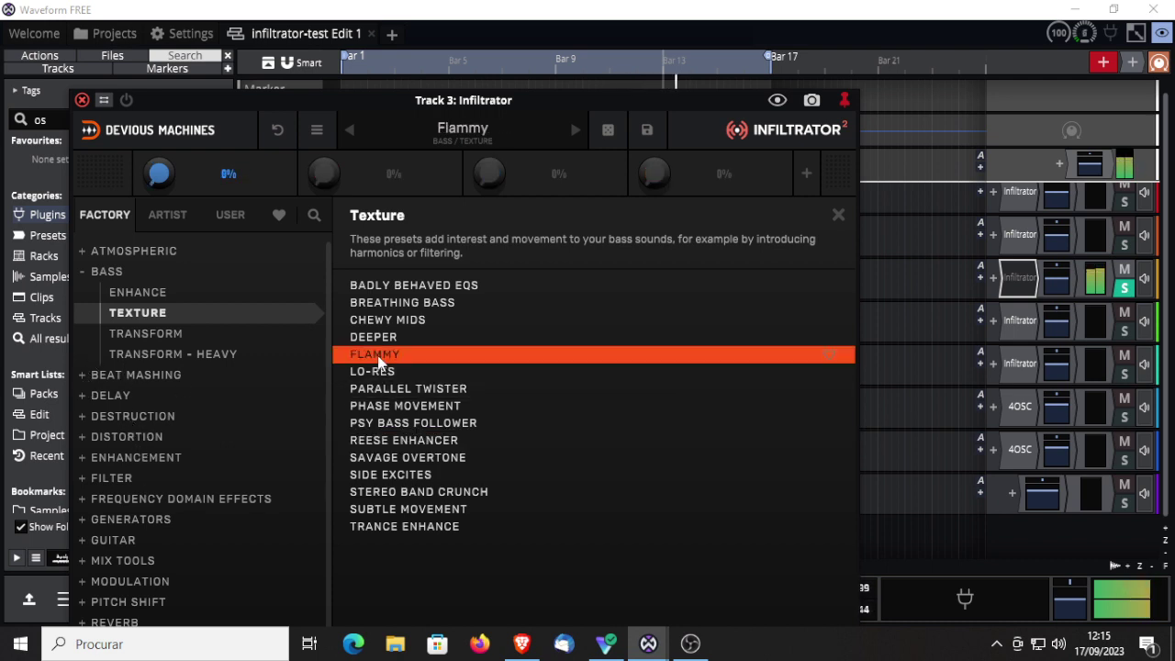
Browse the Glitch, Slow and Reverse, and Timestretch - Complex preset lists under Beat Mashing
click(86, 371)
click(139, 335)
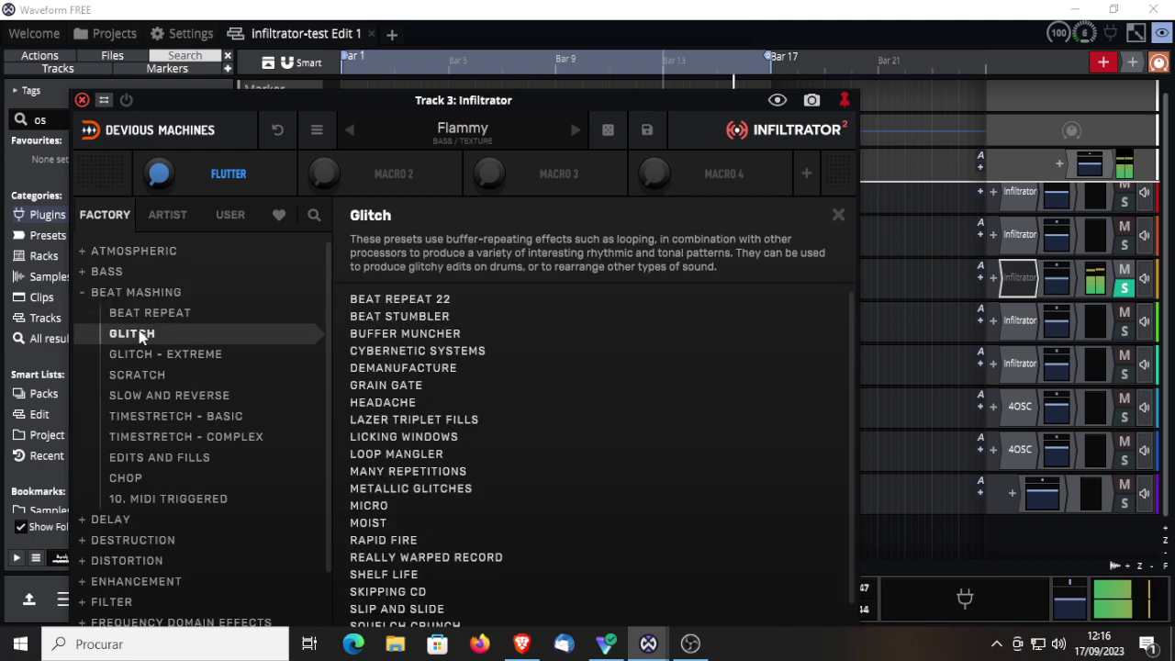
click(161, 396)
click(150, 438)
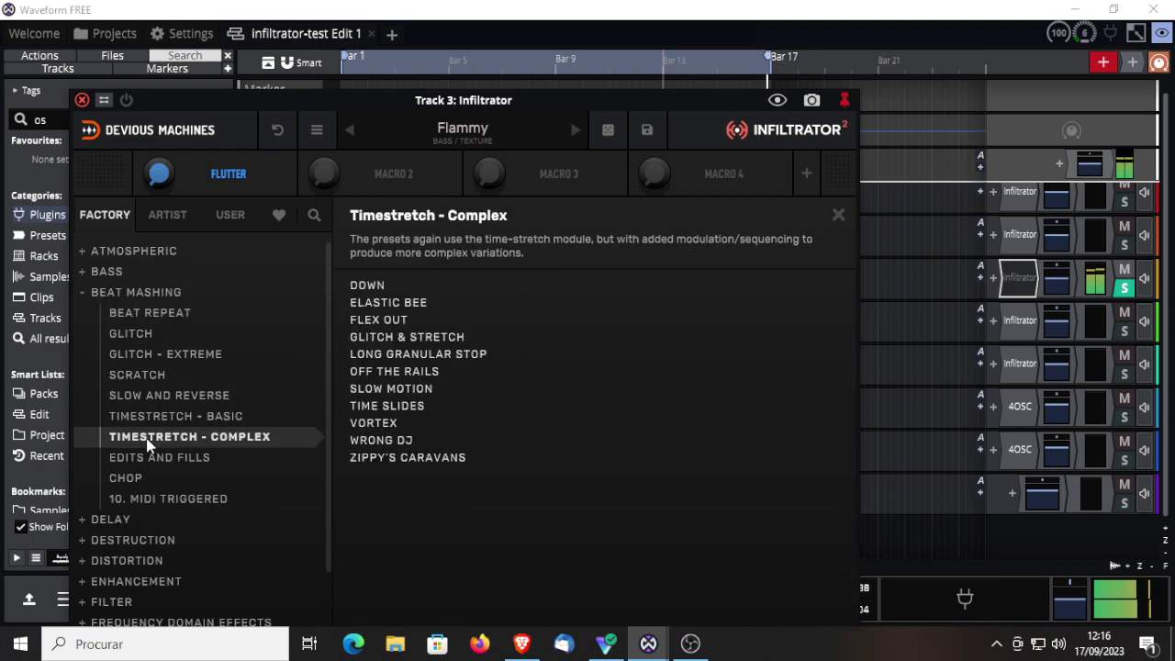
Audition Dub Machine, Lo-fi Echo, Polyrhythms and Syncopation from the Simple Delay presets
click(88, 520)
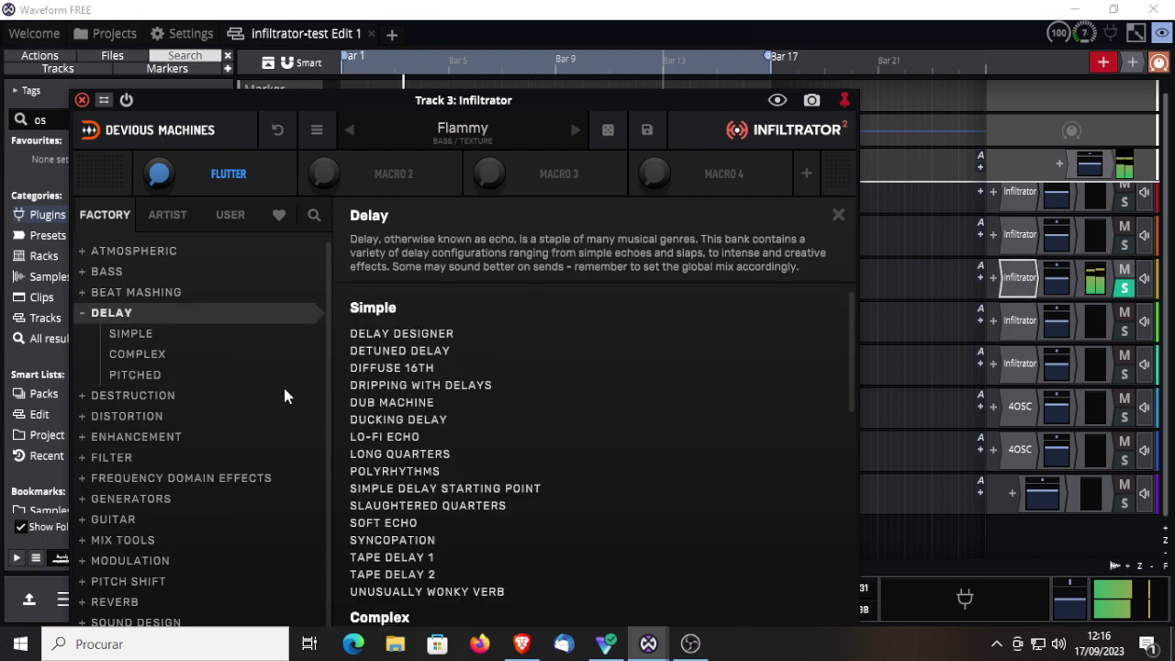
click(135, 333)
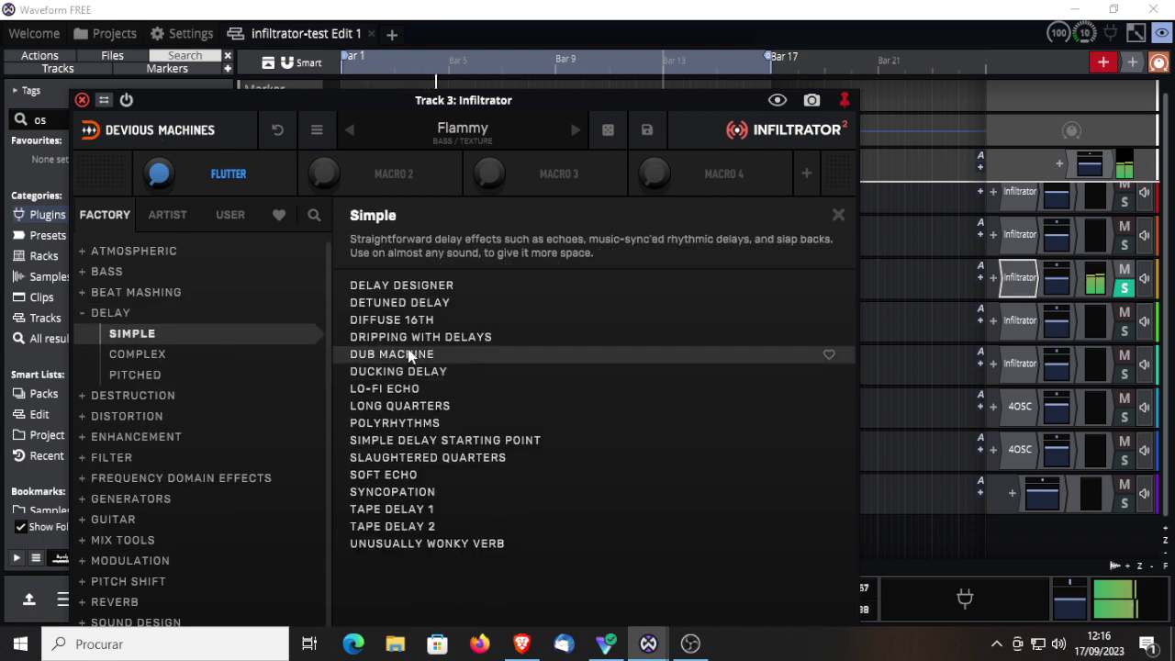
click(377, 354)
click(390, 389)
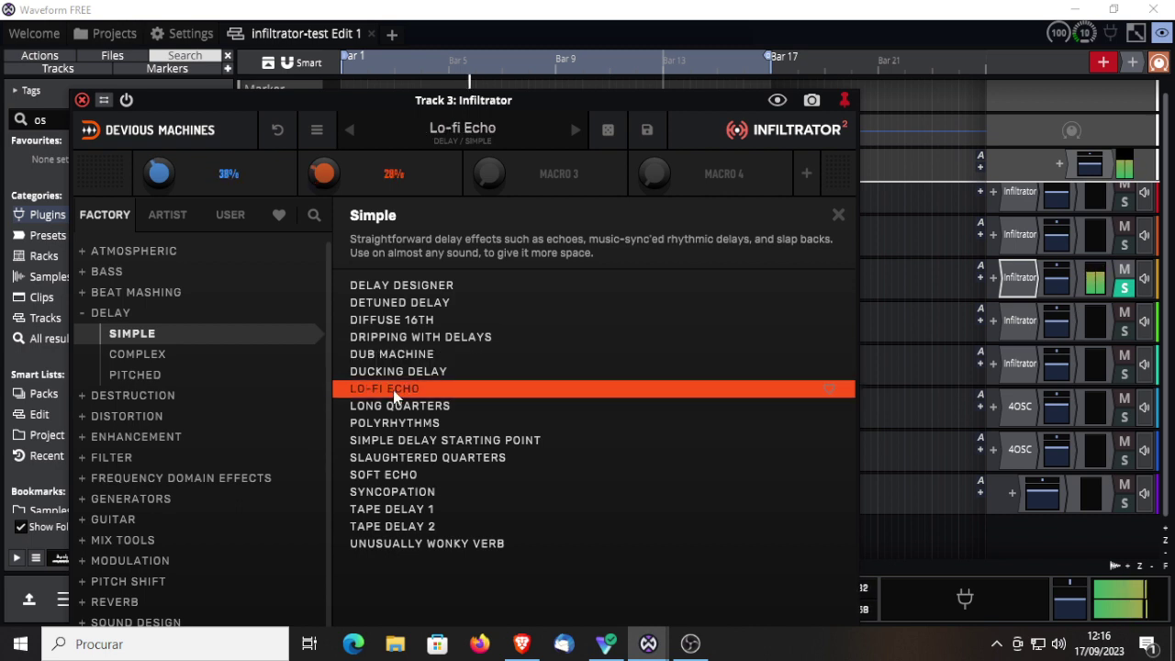
click(383, 427)
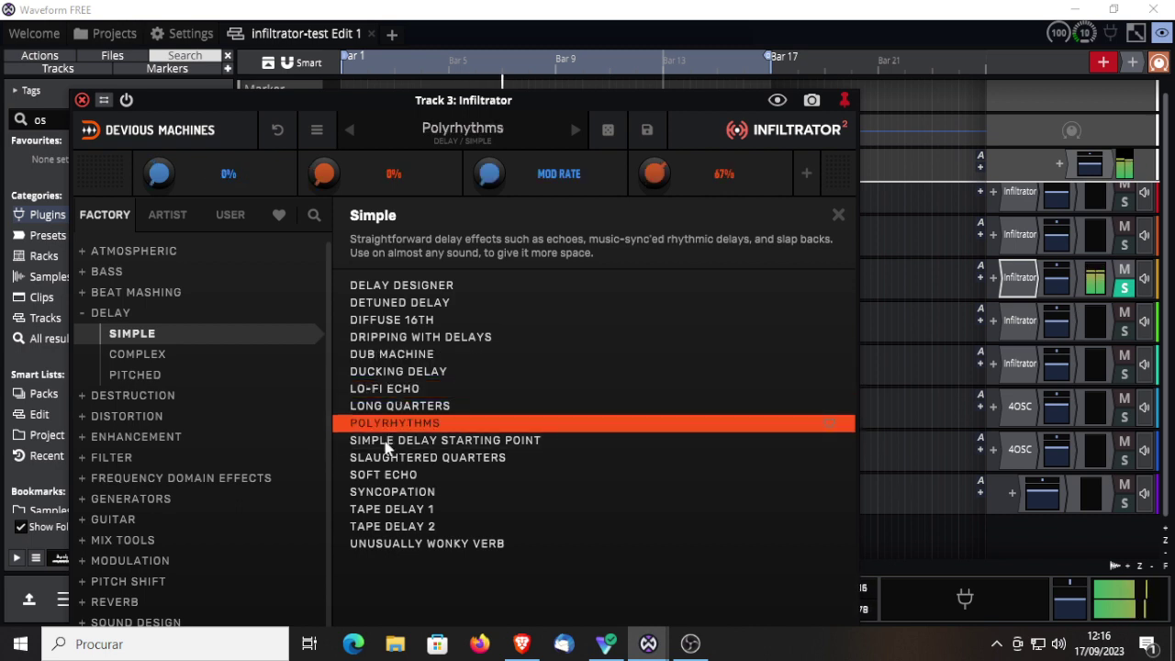
click(386, 496)
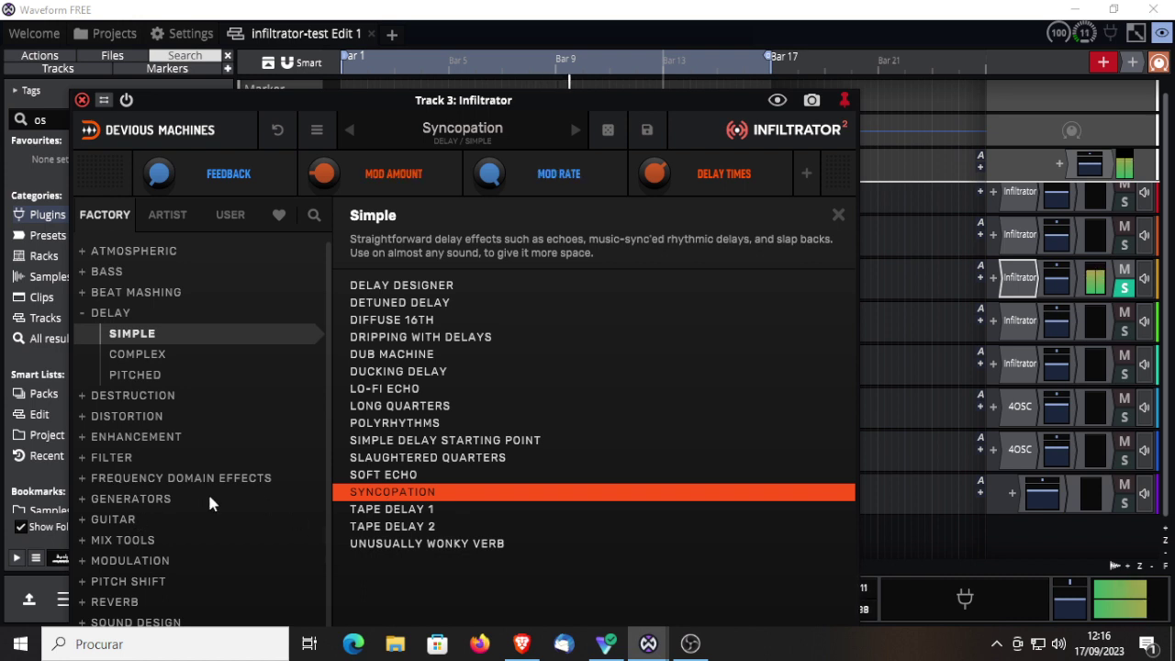
Audition Heavily Modulated, Reversing Downwards and Turn My Seq On from the Complex Delay presets
click(138, 357)
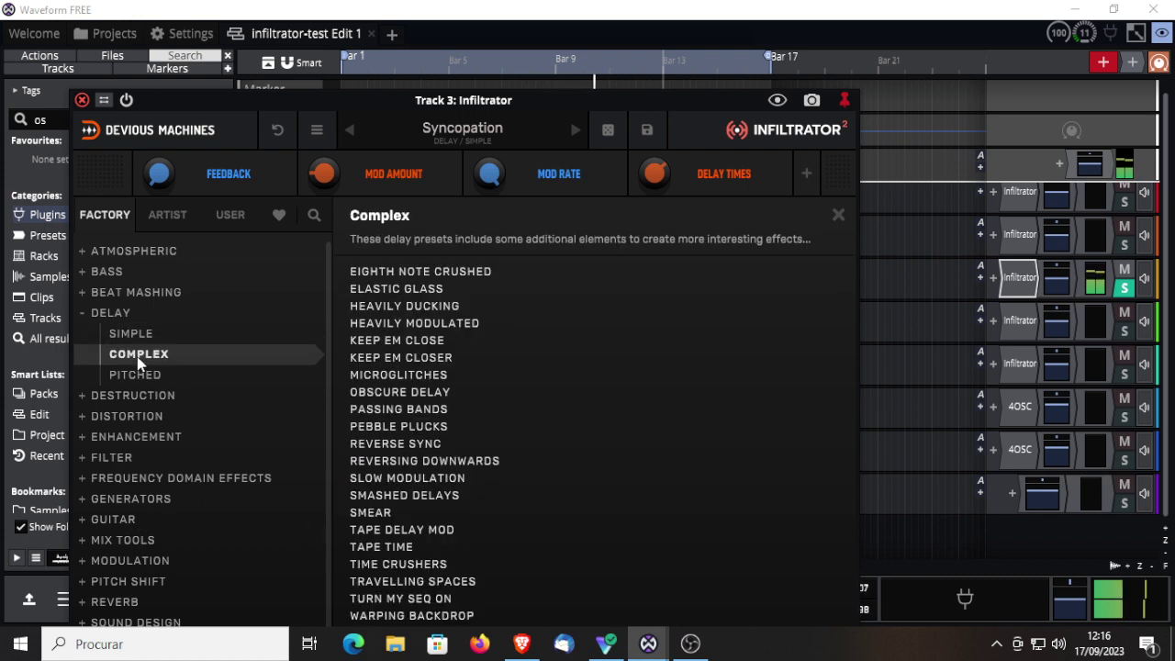
click(439, 328)
click(399, 462)
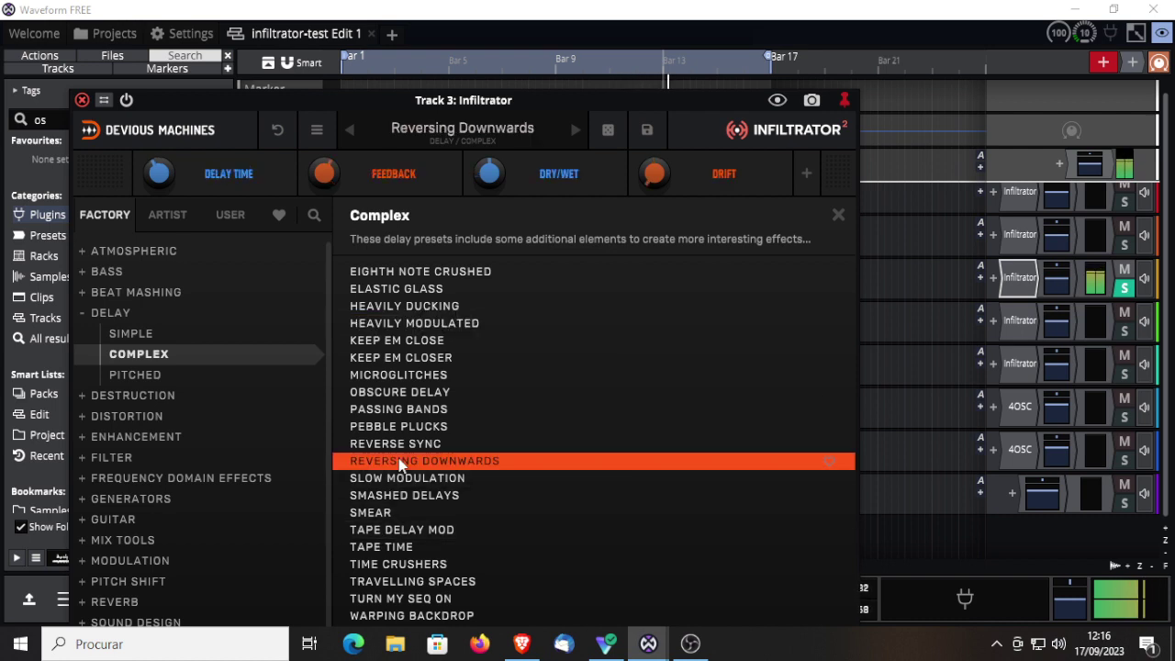
click(401, 598)
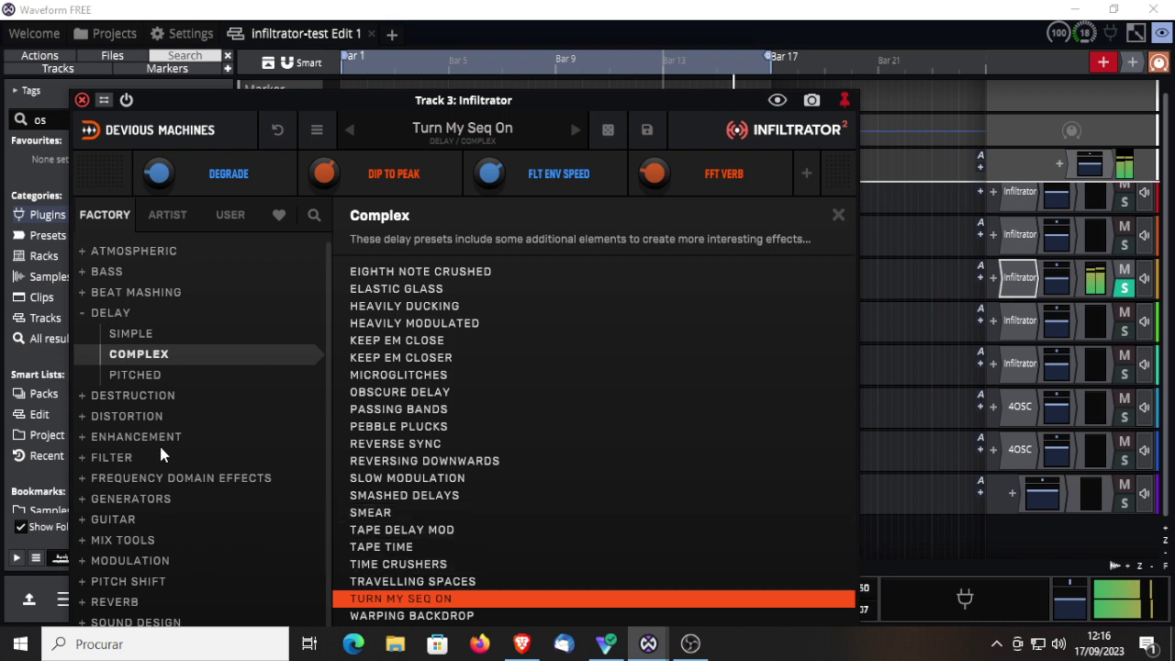
Audition Acceleration Filter, Extreme Filter Grid, Highpass - Digital 12dB and Inverse Sweep Crunch from the LFO Filter presets
click(86, 459)
click(413, 323)
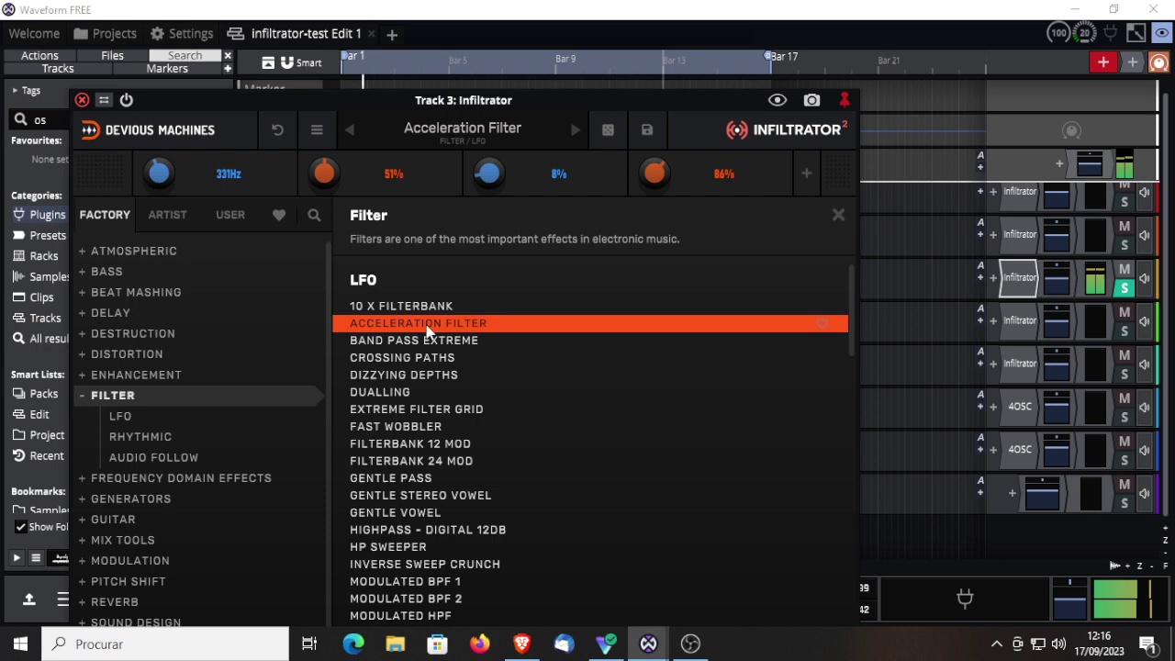
click(435, 410)
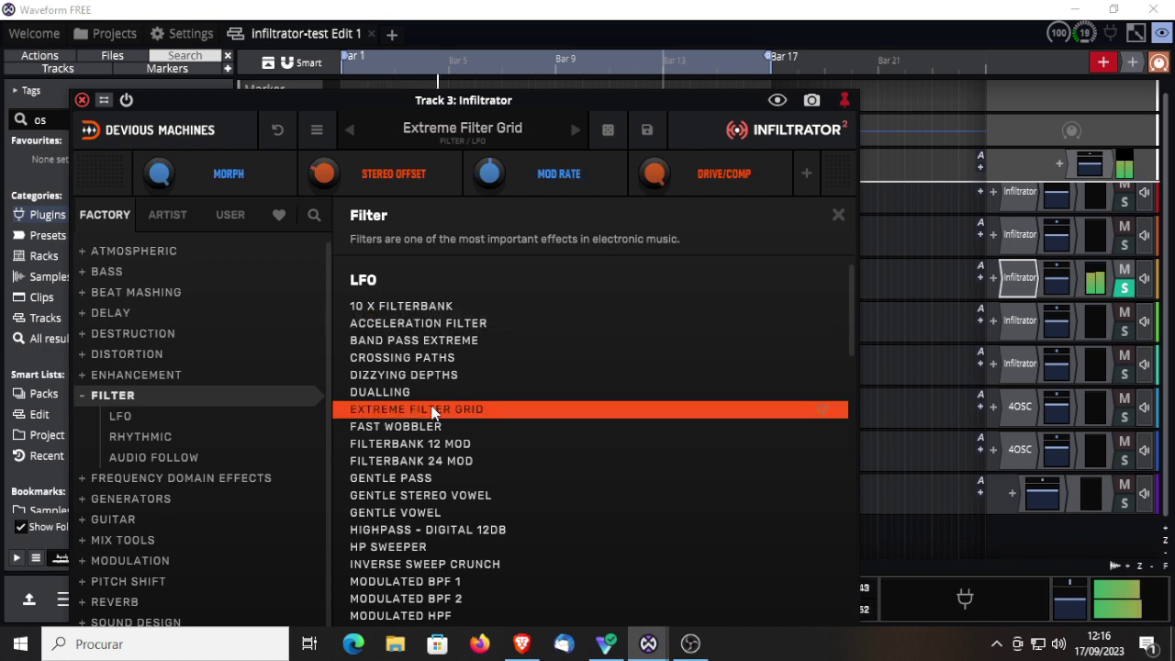
click(399, 533)
click(405, 564)
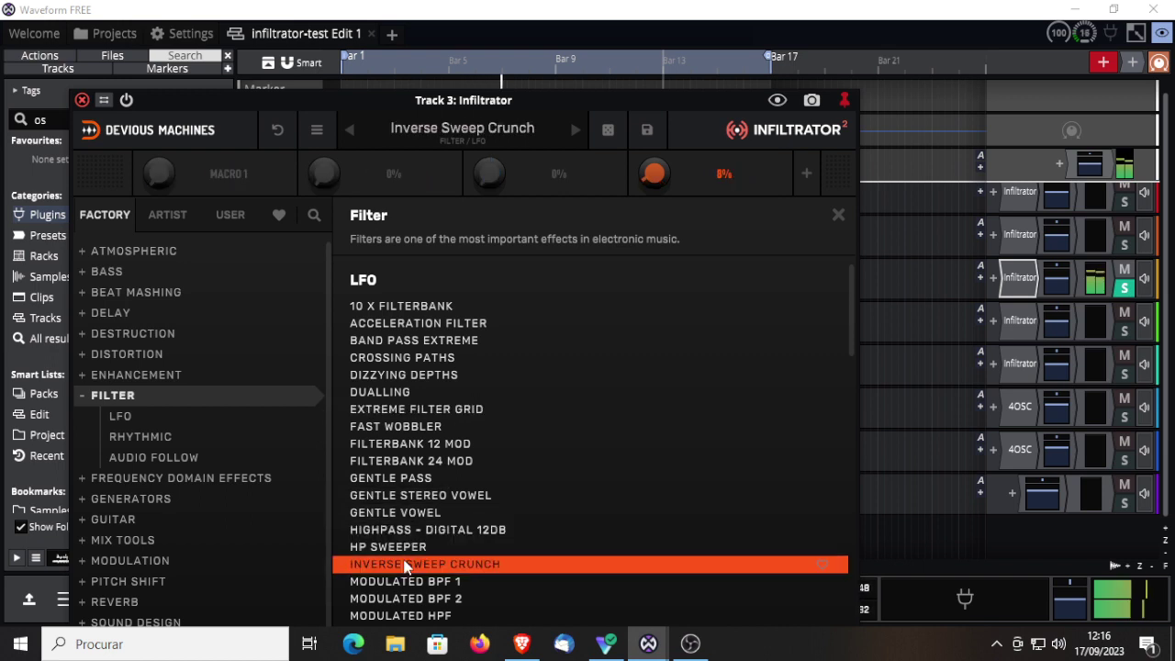
Audition A Day At The Factory, Acid Line From Saw and Acieeeeed 303 from the Rhythmic Filter presets
drag(849, 332, 851, 447)
click(420, 391)
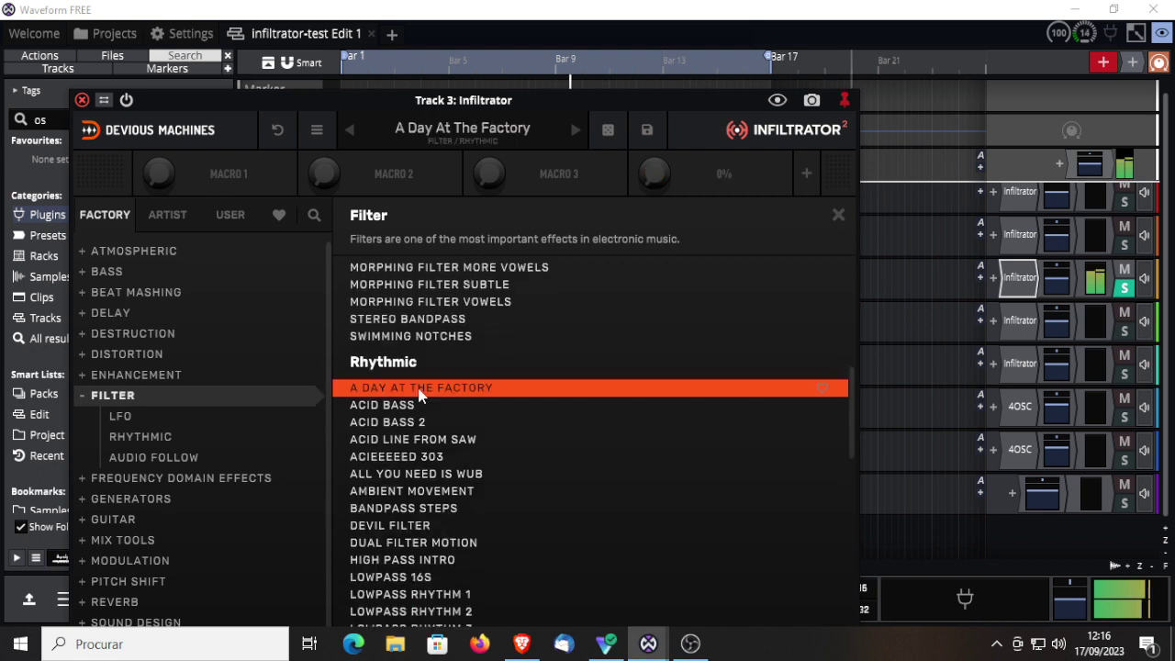
double_click(417, 437)
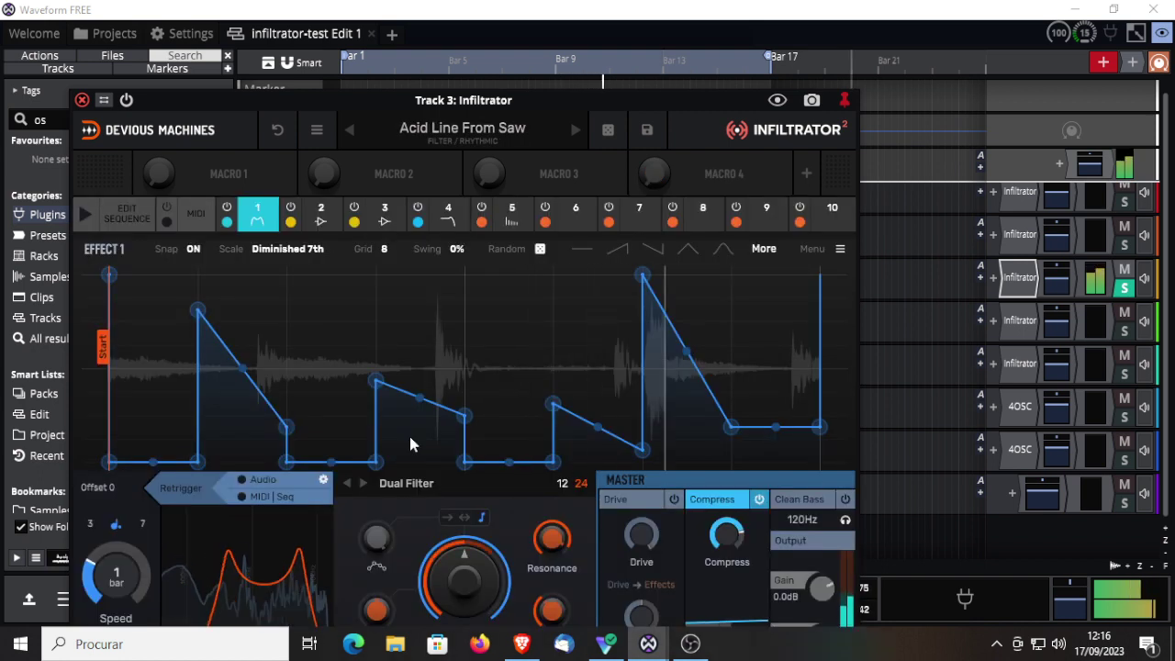
click(575, 131)
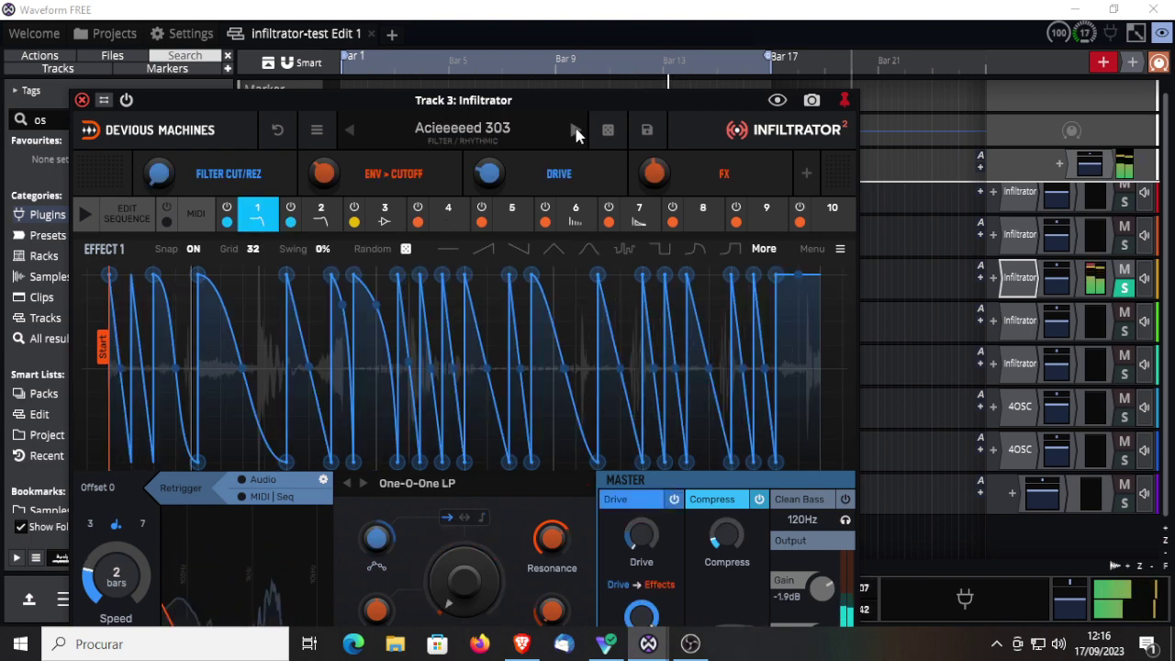
Try random-step, sine, pulse, sawtooth and swung-step envelope shapes on Effect 1 of the Acieeeeed 303 preset
click(626, 252)
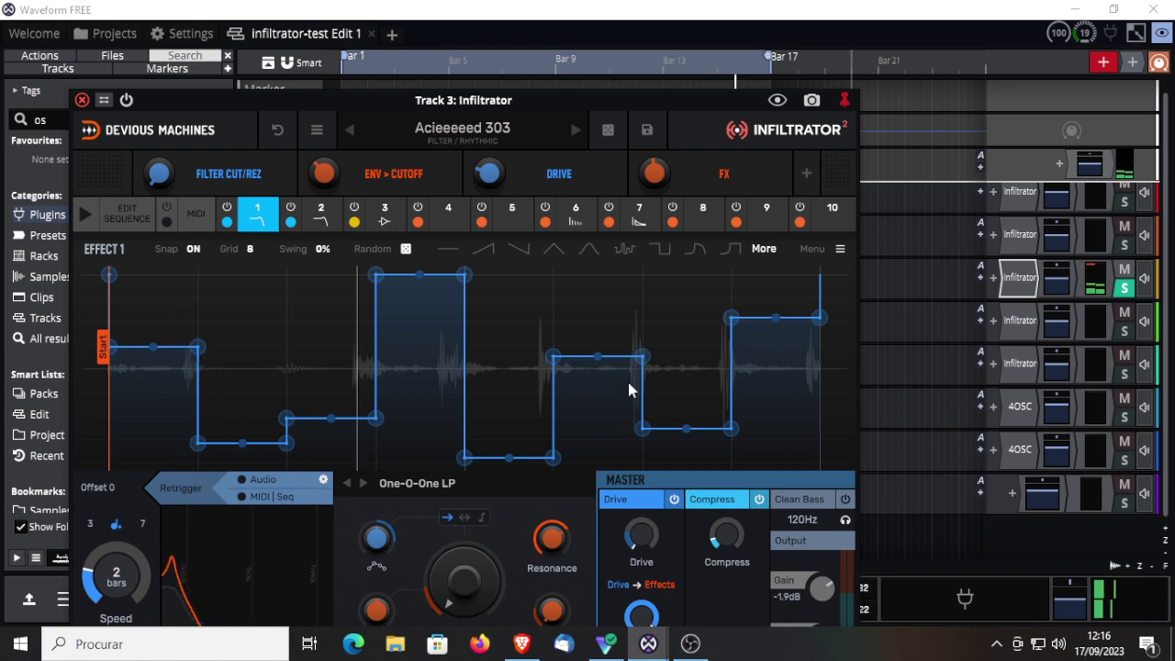
click(590, 246)
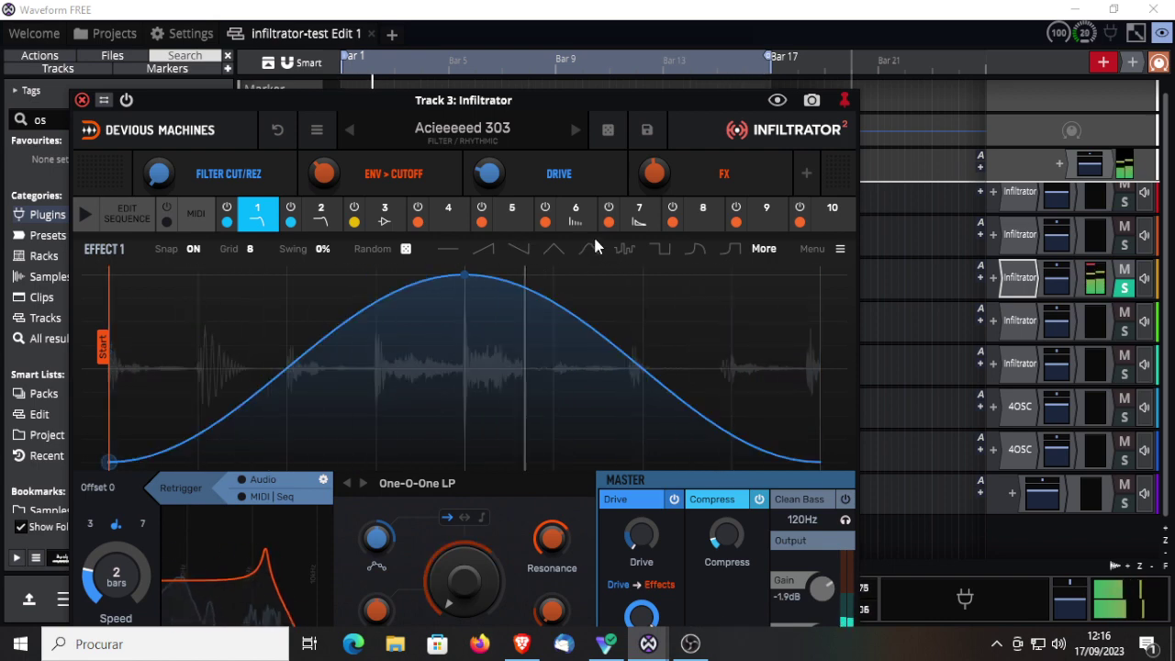
click(757, 249)
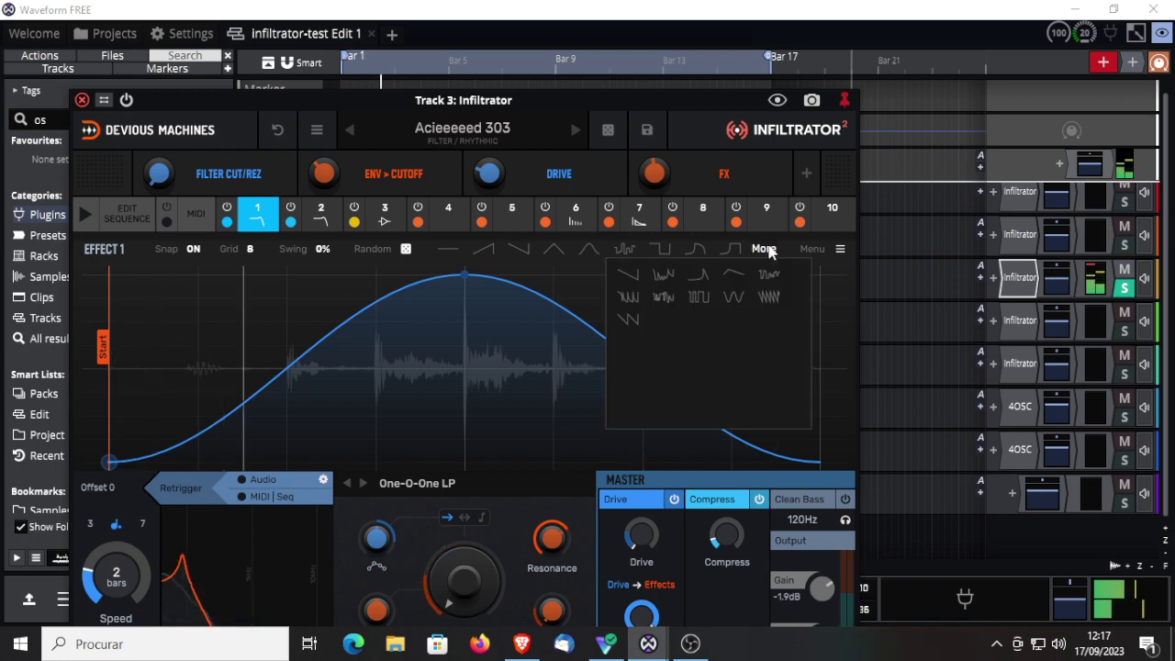
click(700, 294)
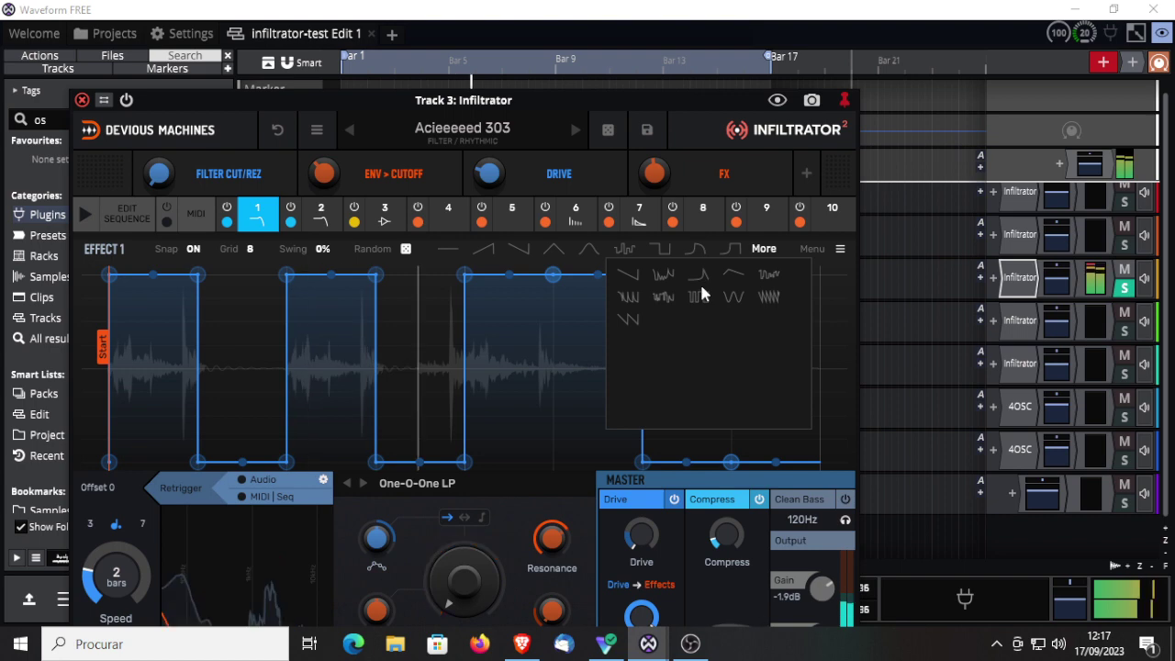
click(769, 297)
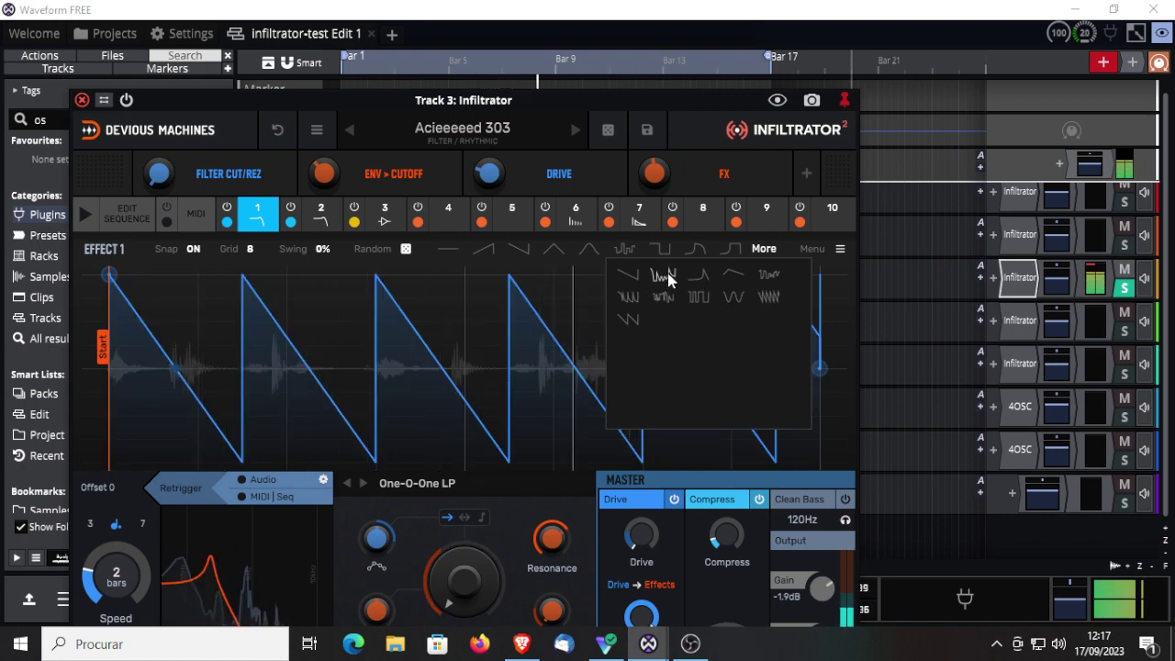
click(769, 274)
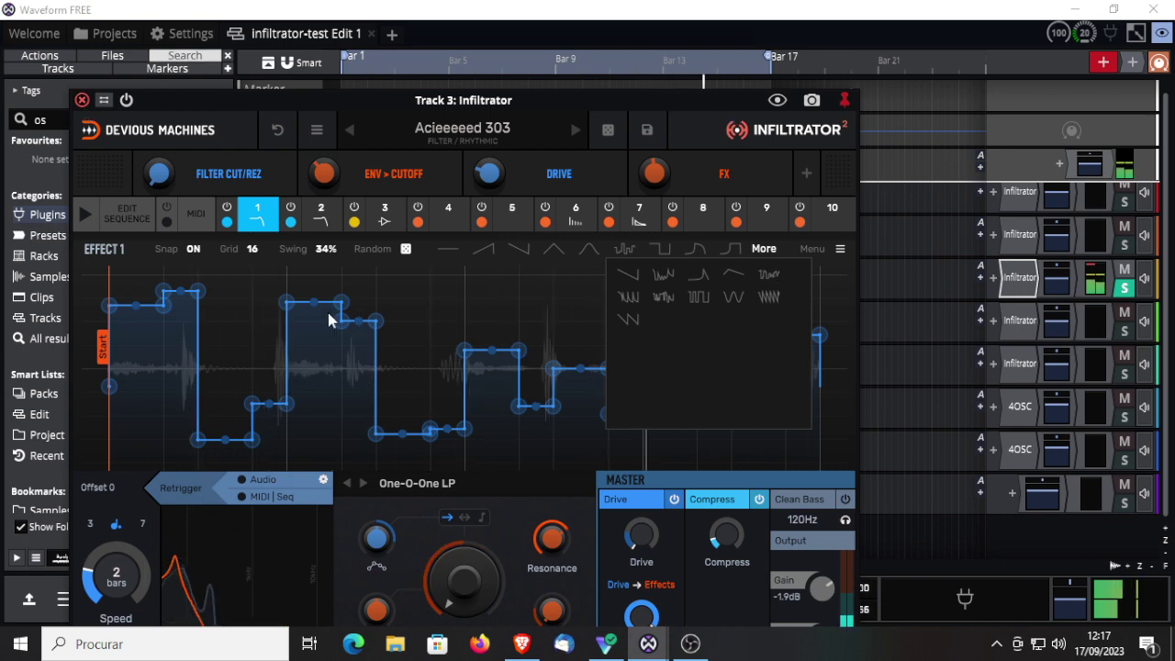
Step through the Rhythmic Filter presets from All You Need Is Wub to High Pass Intro, including Bandpass Steps, Devil Filter and Dual Filter Motion
click(575, 131)
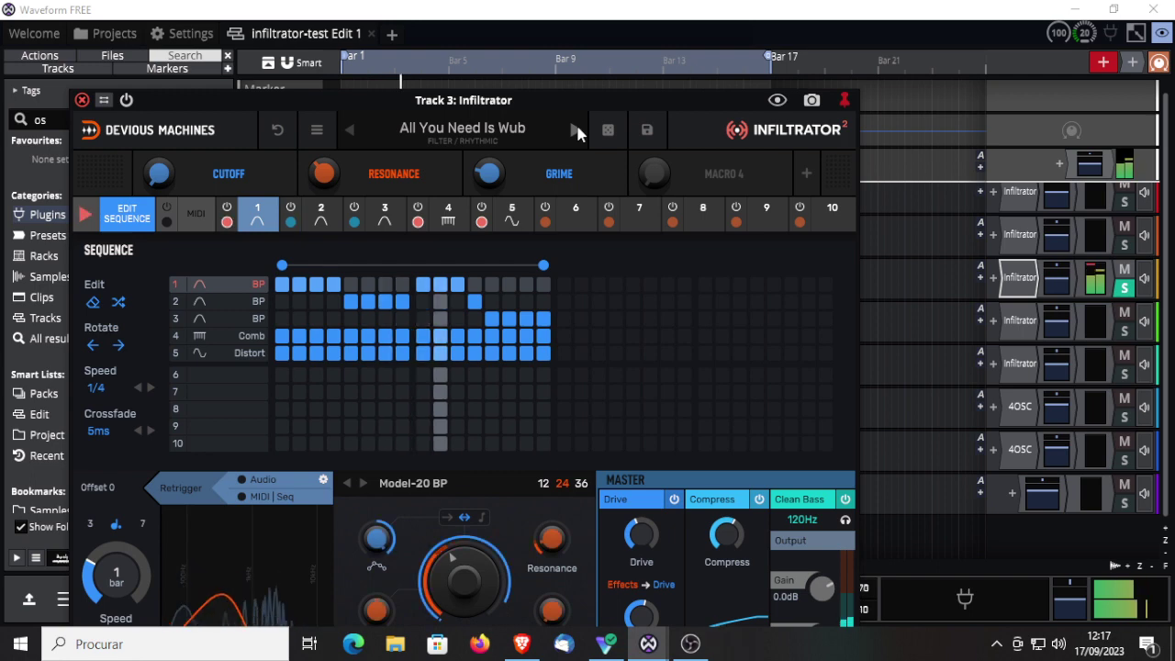
click(577, 129)
click(575, 130)
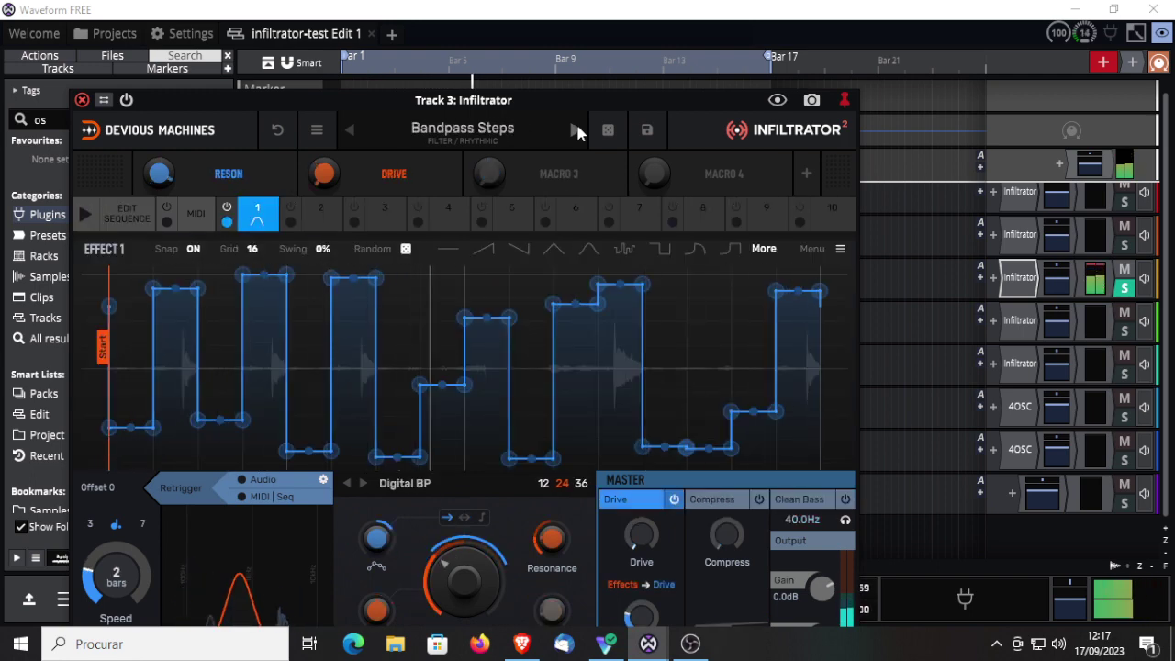
click(576, 130)
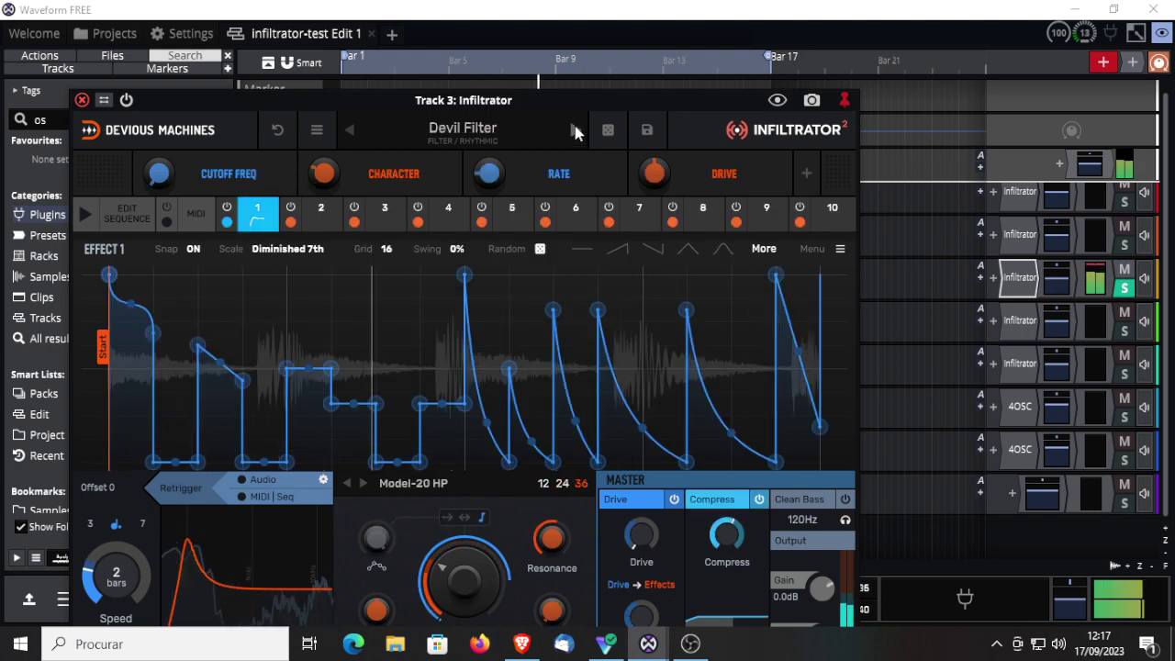
click(574, 130)
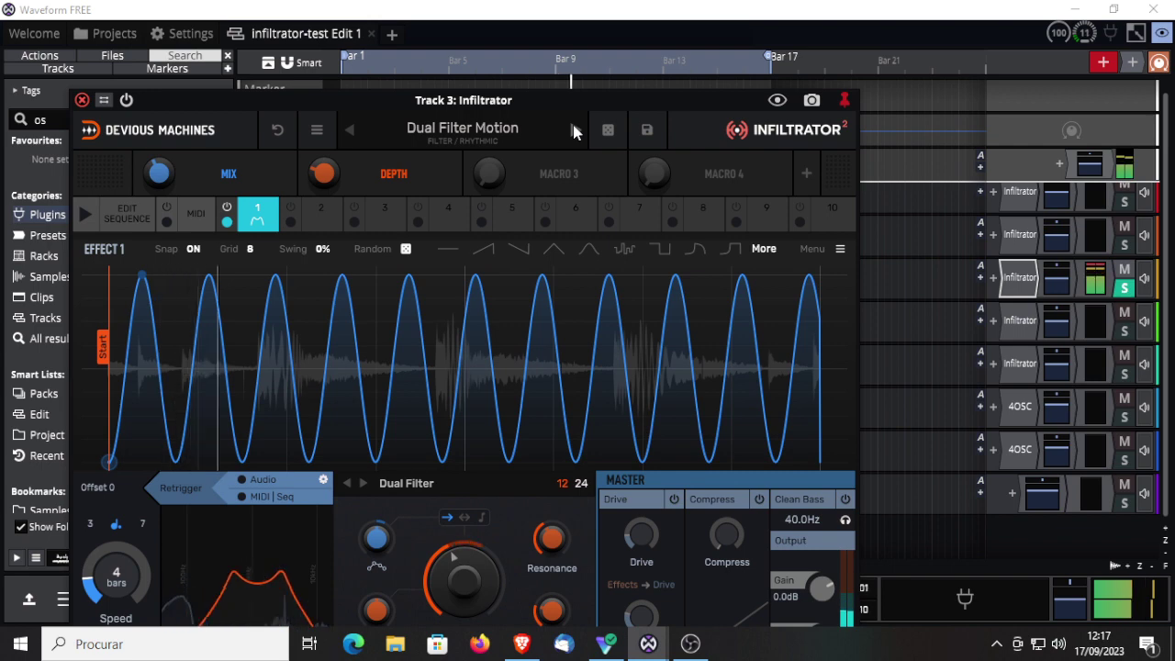
click(573, 129)
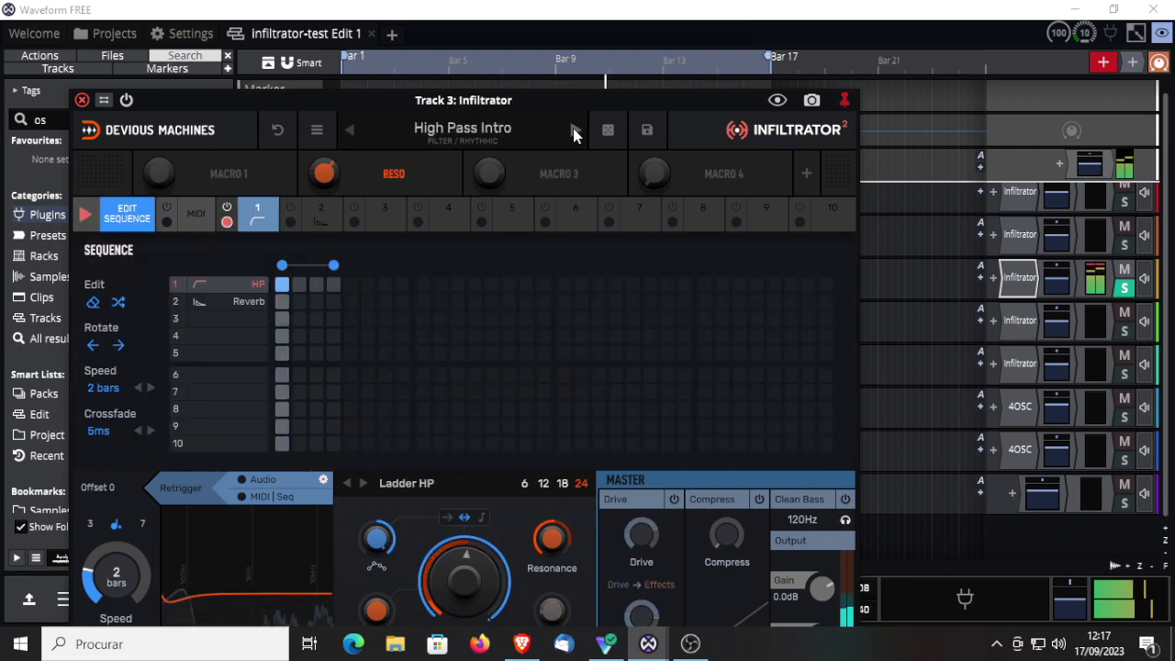
Set Track 3's volume to about -3 dB and advance its Infiltrator to the Lowpass Rhythm 1 preset
drag(1062, 288, 1058, 280)
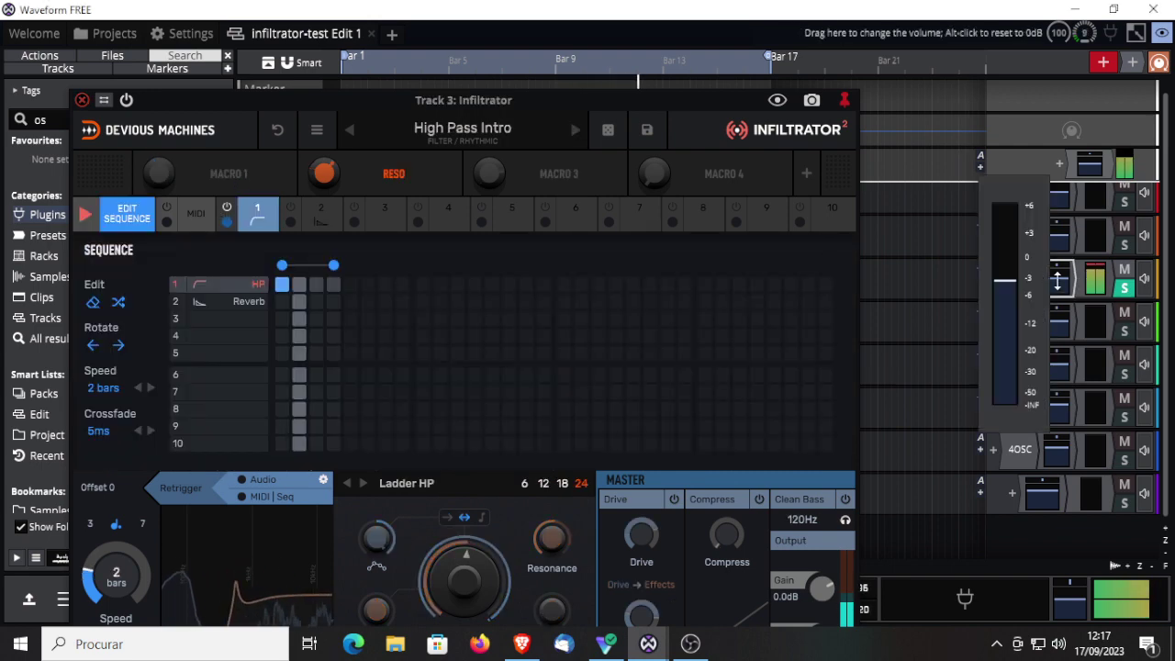
click(575, 129)
click(574, 129)
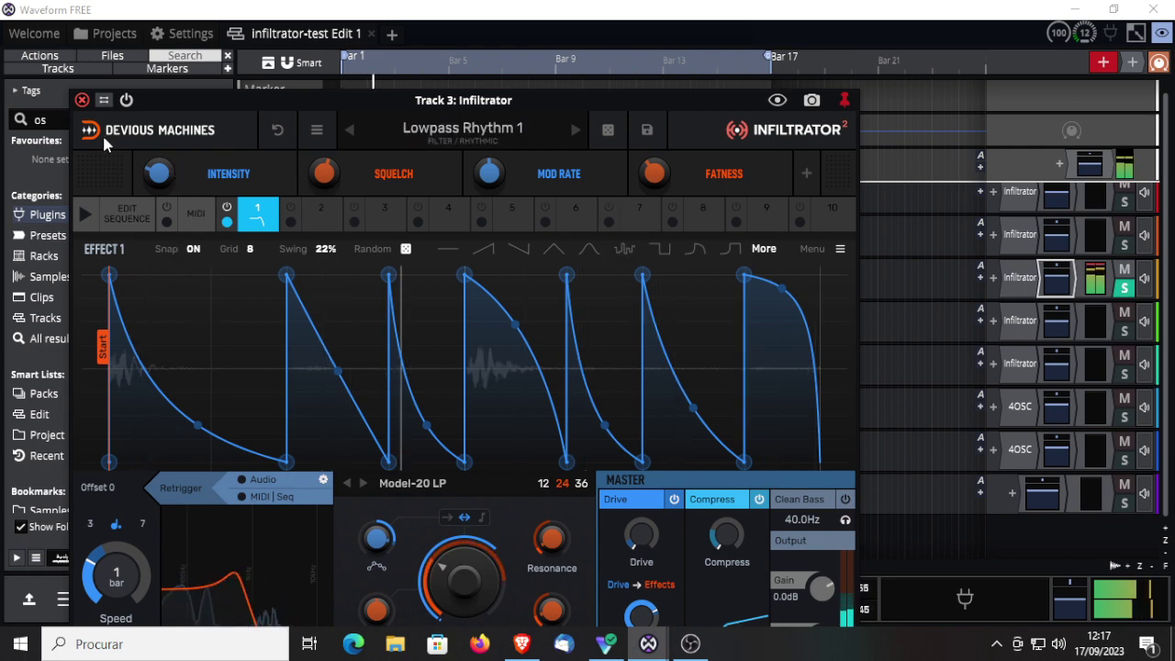
Close Track 3's Infiltrator window, stop playback, and solo Track 4 in place of Track 3
click(82, 101)
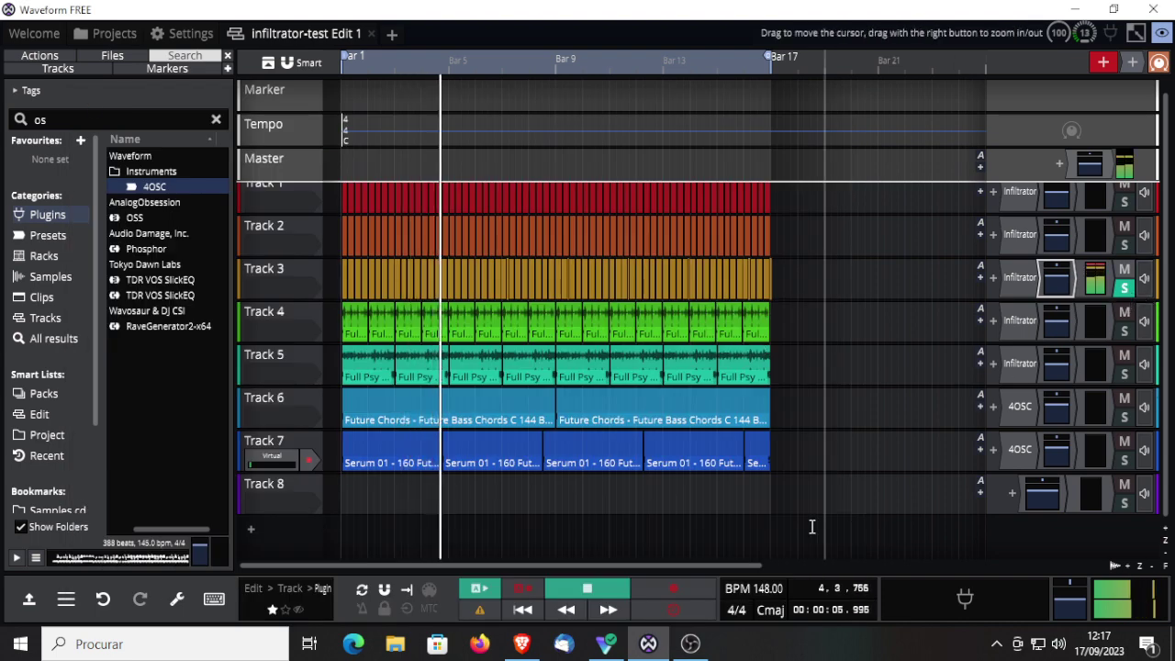
key(space)
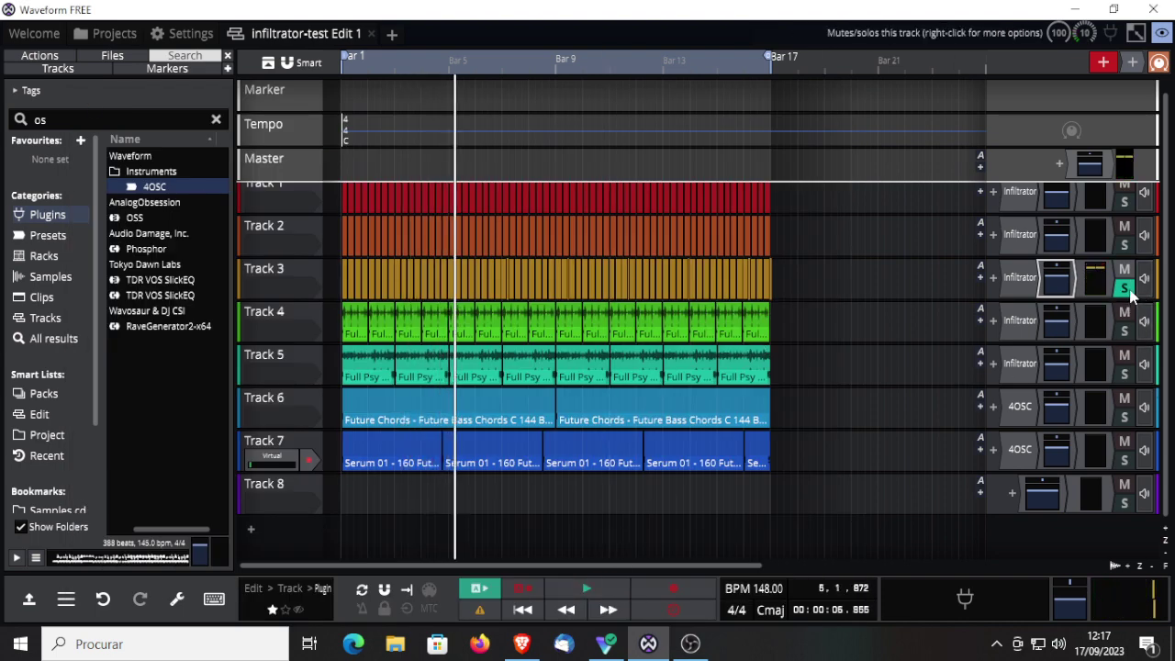
click(1125, 288)
click(1125, 331)
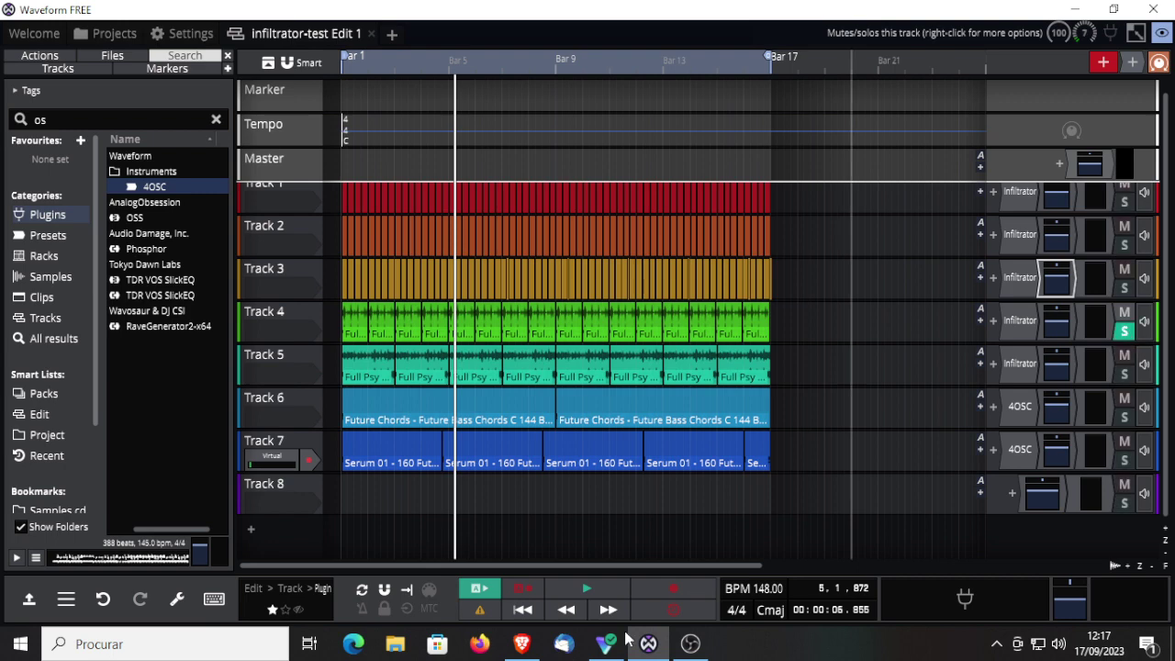
Start playback, open Track 4's Infiltrator, and step through the Mechanical presets Machines and Reznor to Robot Acid, repositioning the plugin window
click(587, 588)
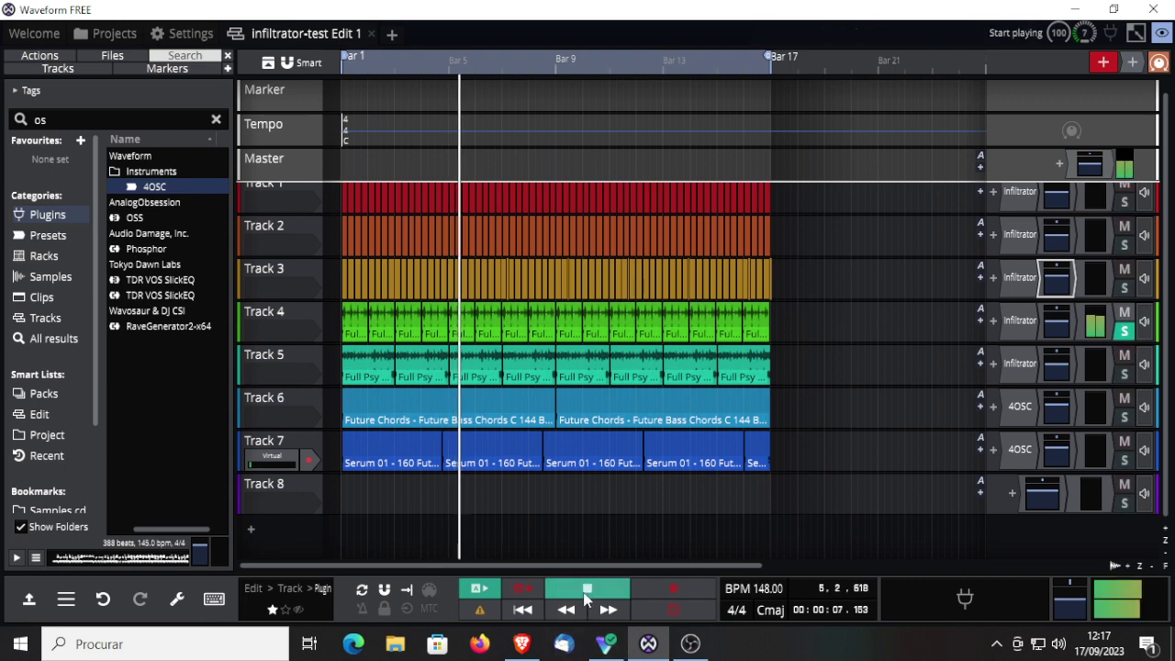
double_click(1019, 323)
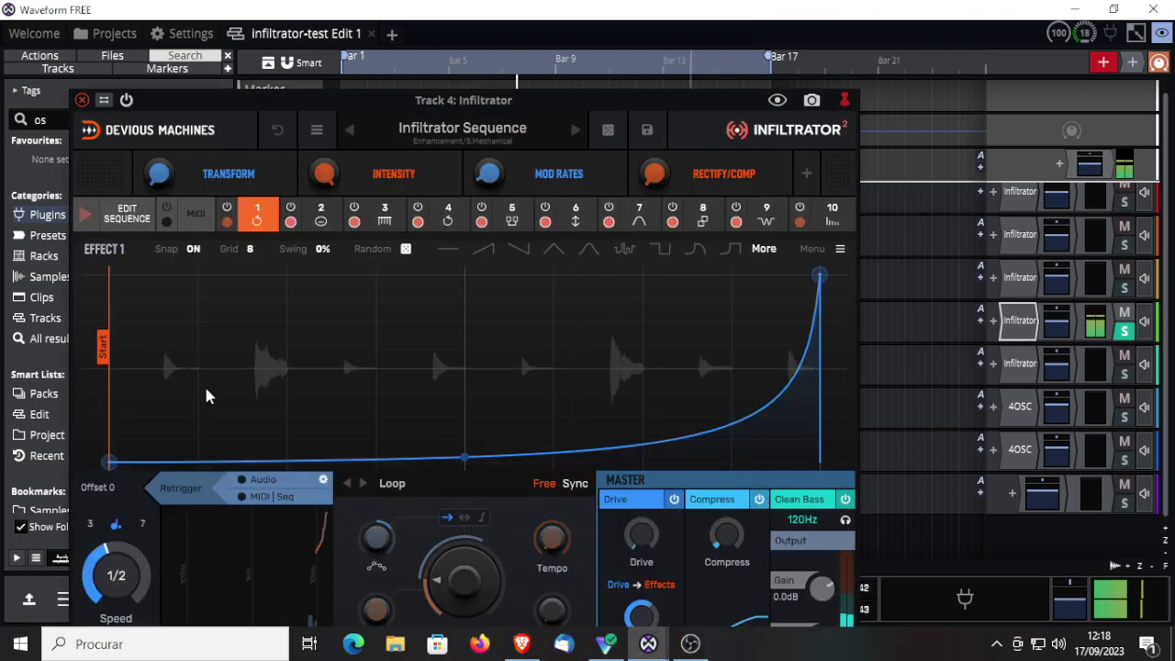
click(575, 131)
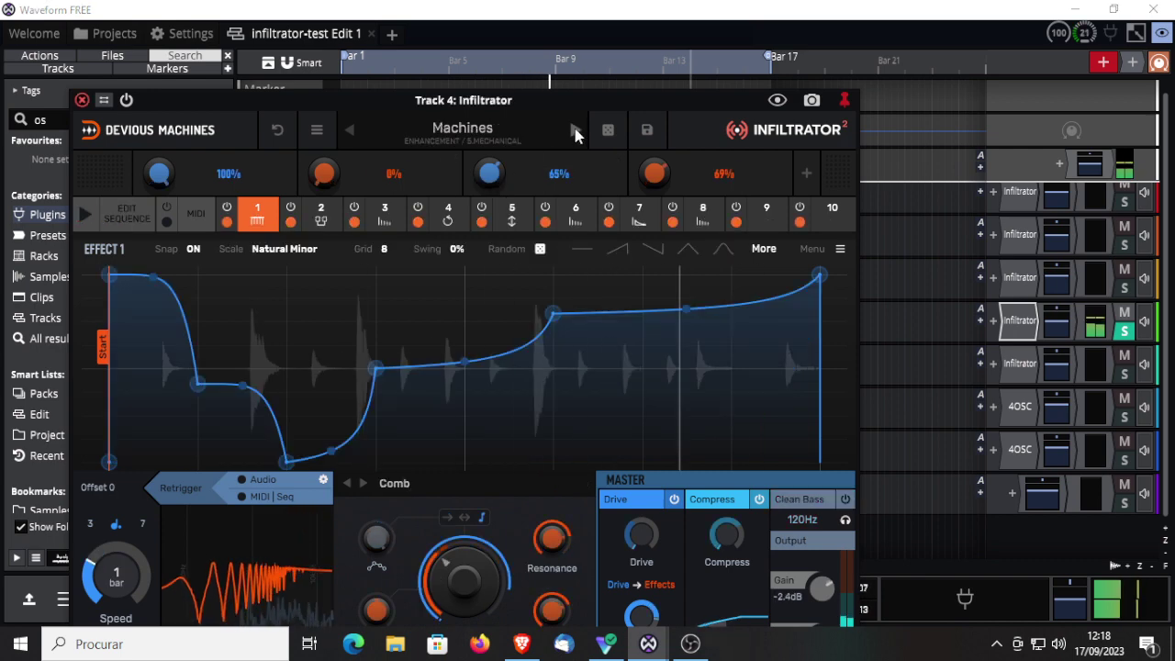
click(1061, 306)
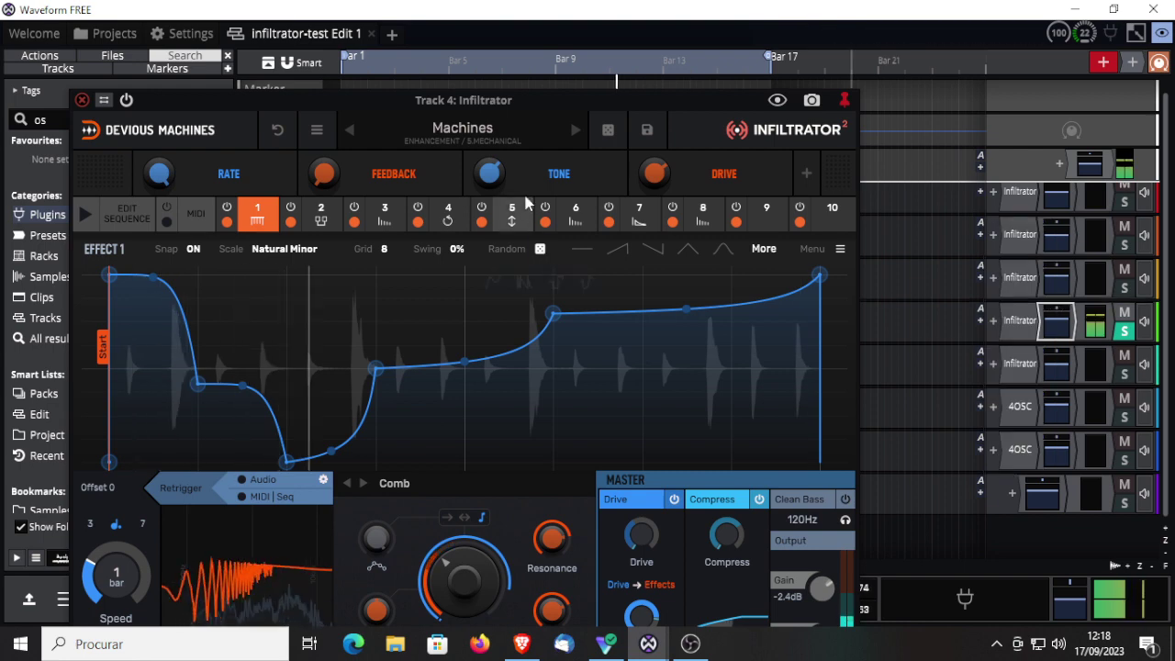
click(573, 131)
click(575, 132)
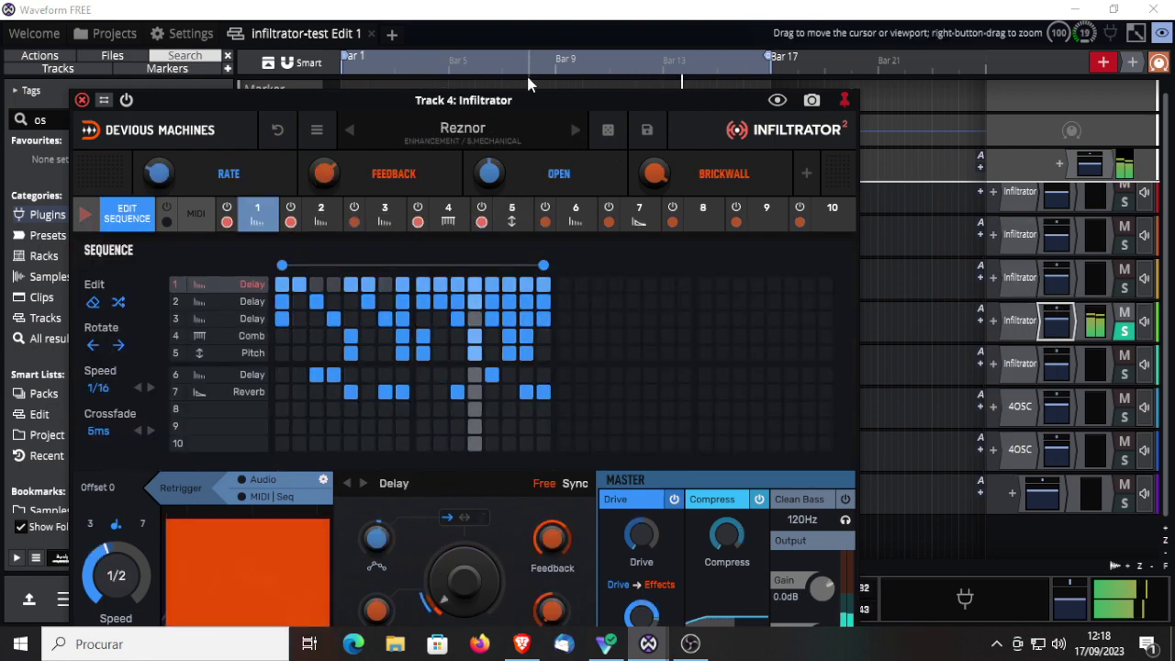
drag(231, 98, 302, 532)
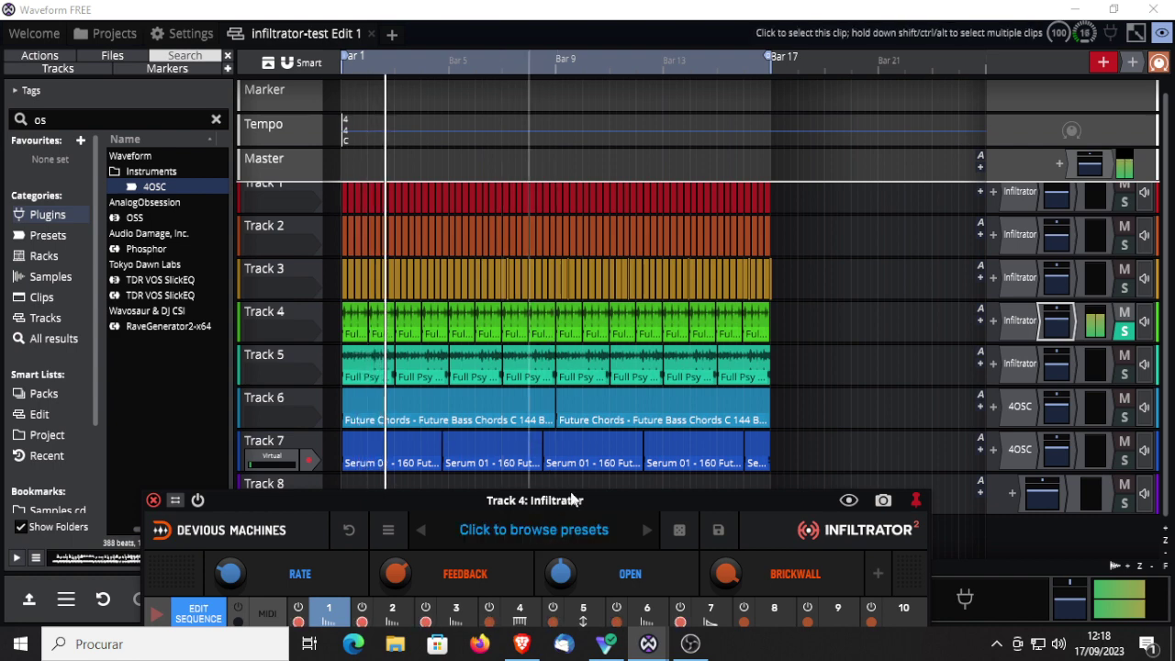
drag(582, 500, 665, 122)
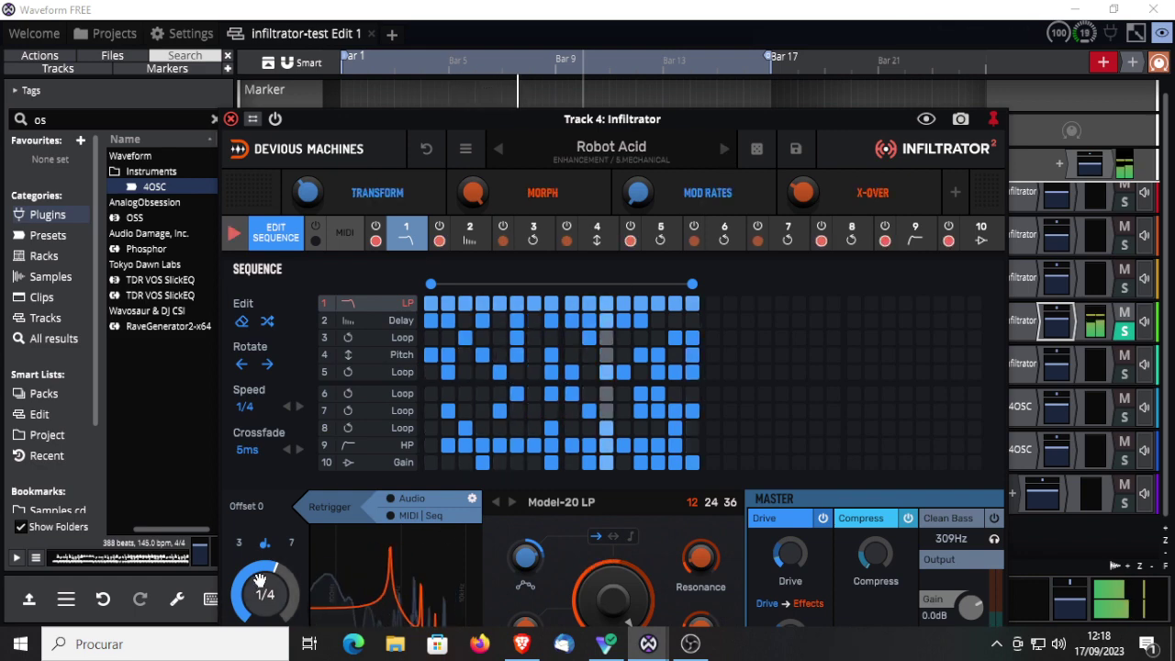
Set the Effect 1 envelope of the Robot Acid preset to a speed of 16 bars and a swing of 50%
drag(259, 583, 260, 641)
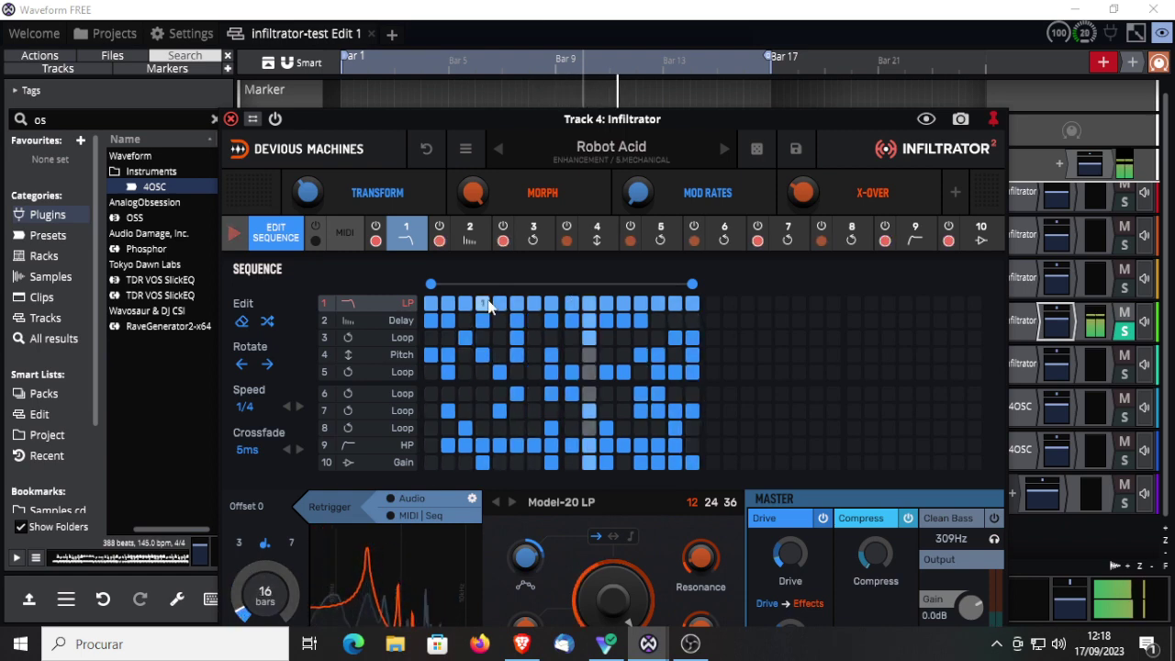
click(276, 235)
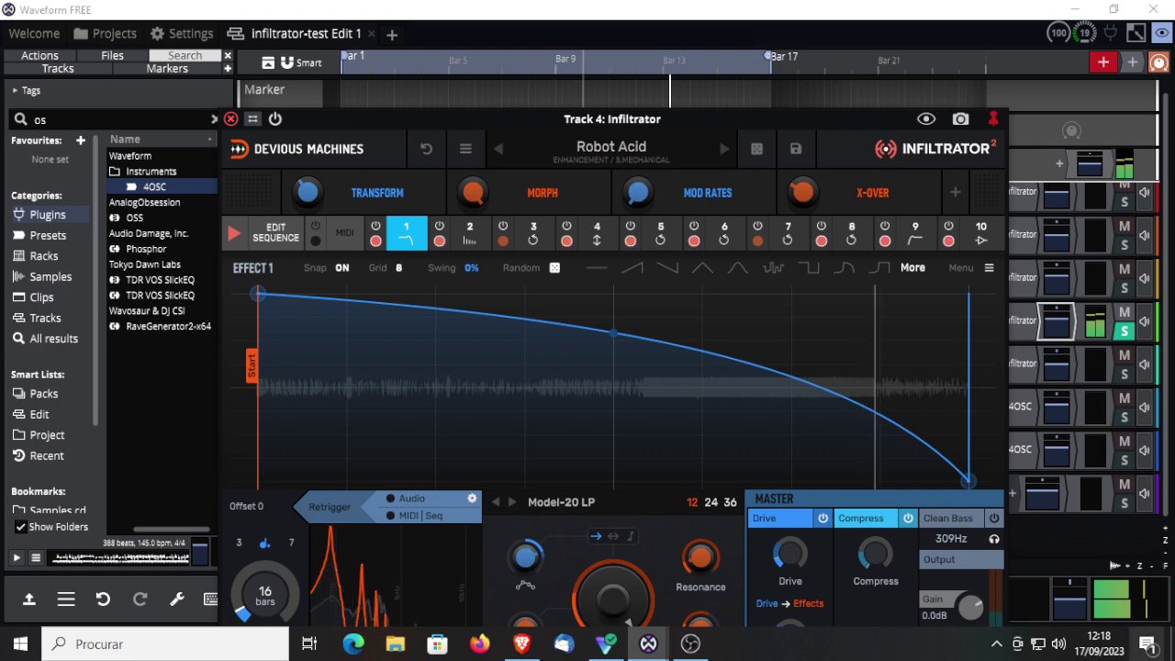
drag(472, 268, 472, 188)
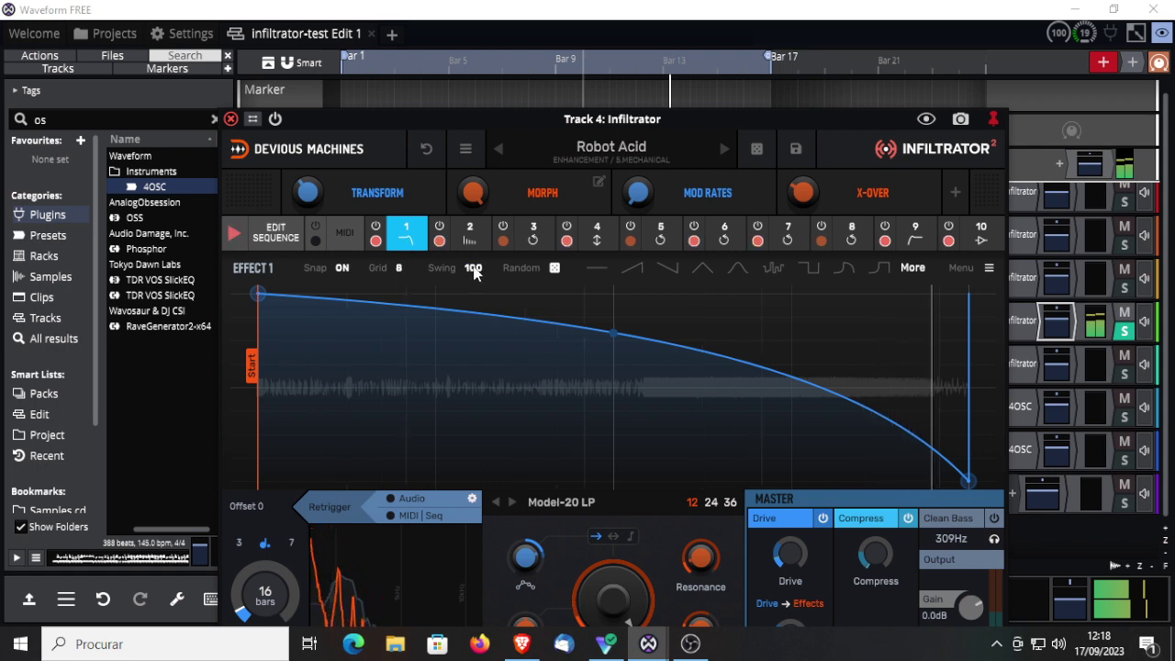
mouse_move(472, 268)
mouse_down()
mouse_move(471, 284)
mouse_move(472, 262)
mouse_up()
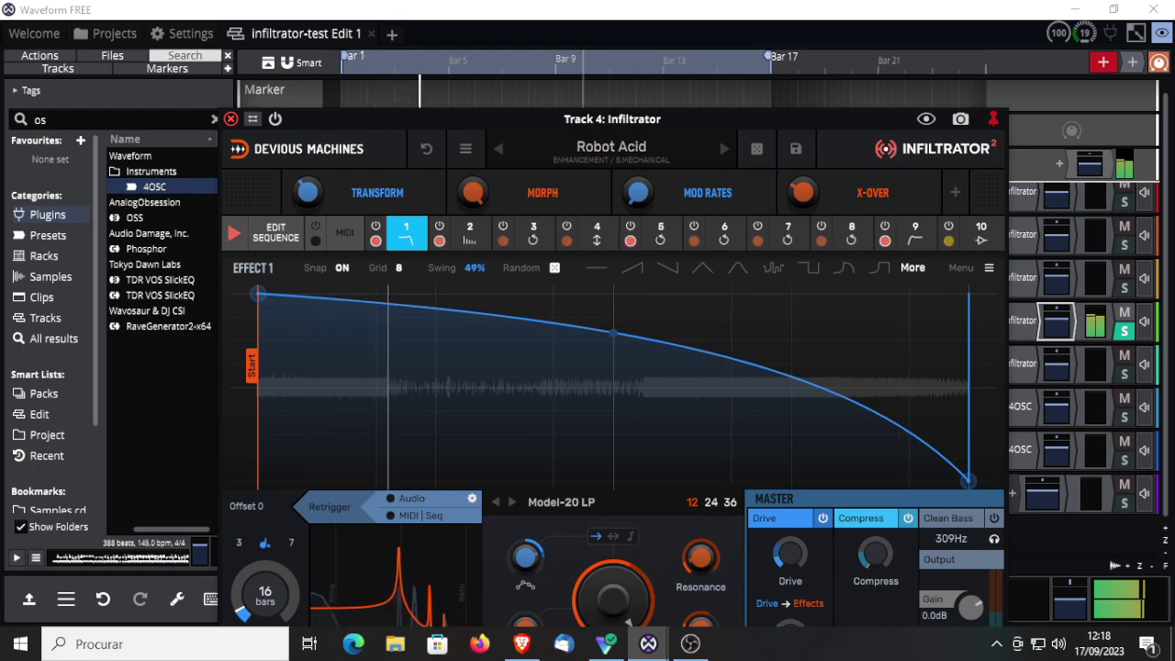
drag(472, 268, 472, 277)
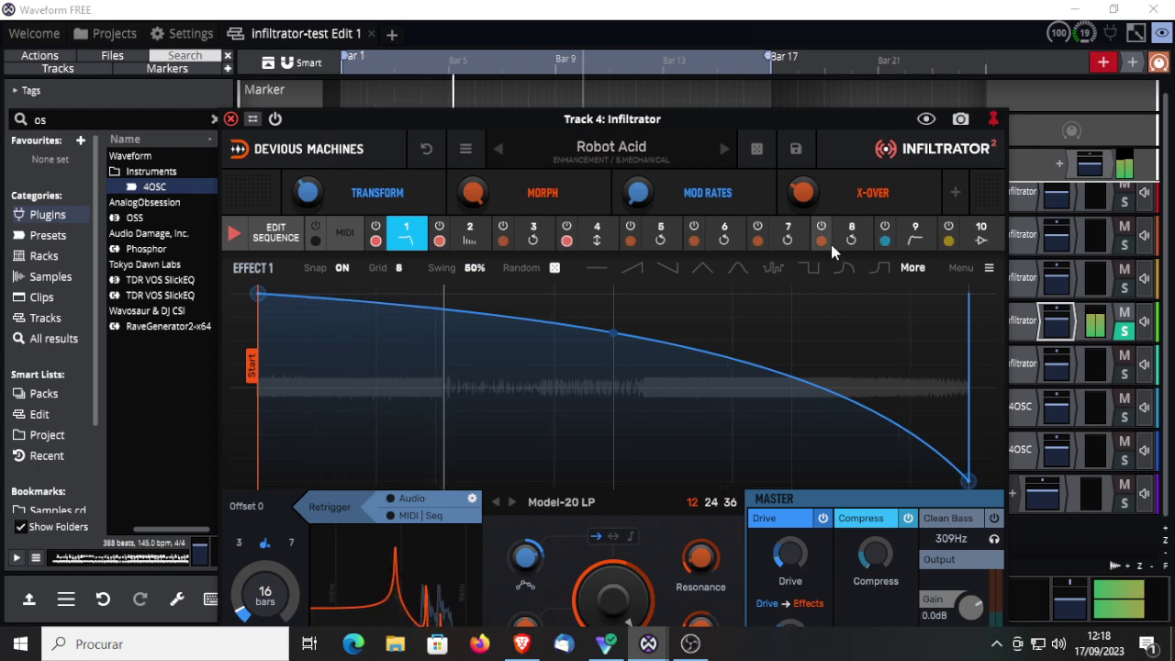
Apply the random-step shape to Robot Acid's Effect 1 envelope and set its grid to 4
click(773, 268)
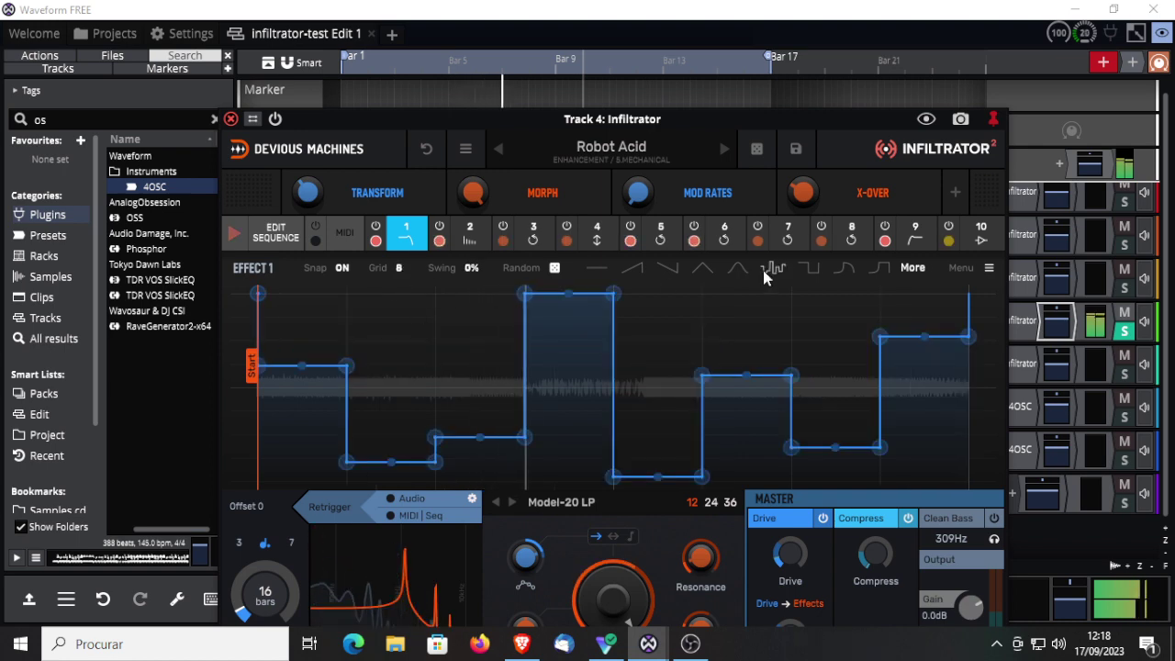
click(399, 268)
click(410, 320)
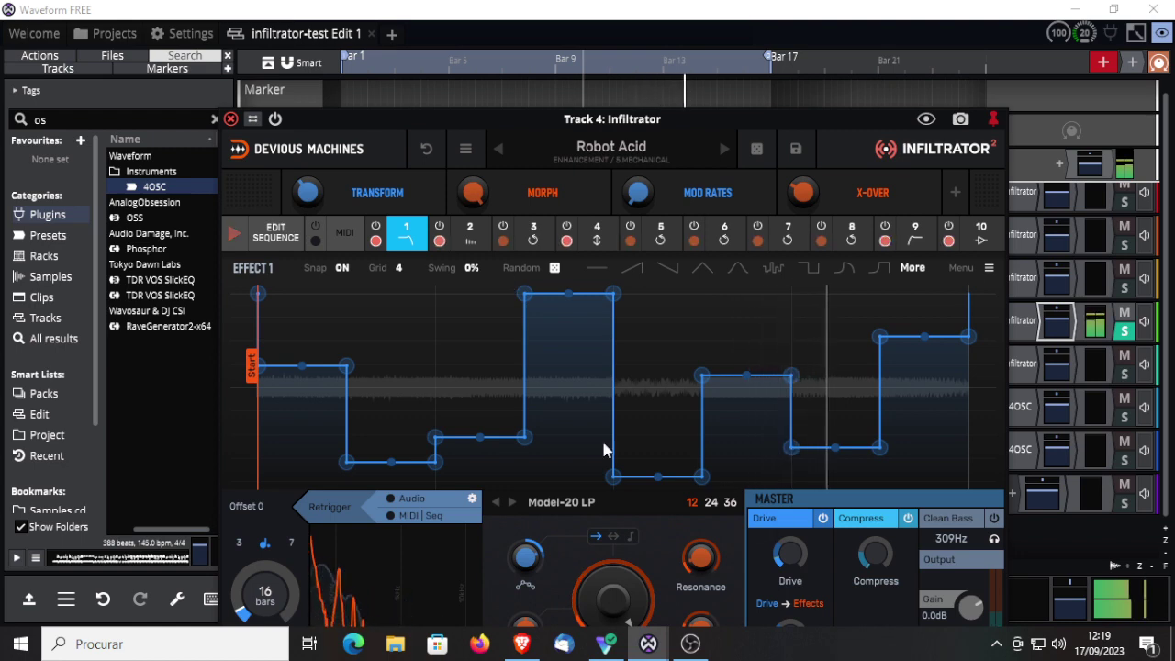
Audition the Skynet preset with a random-step envelope, then load Techno Build and compare it with the plugin bypassed
click(724, 147)
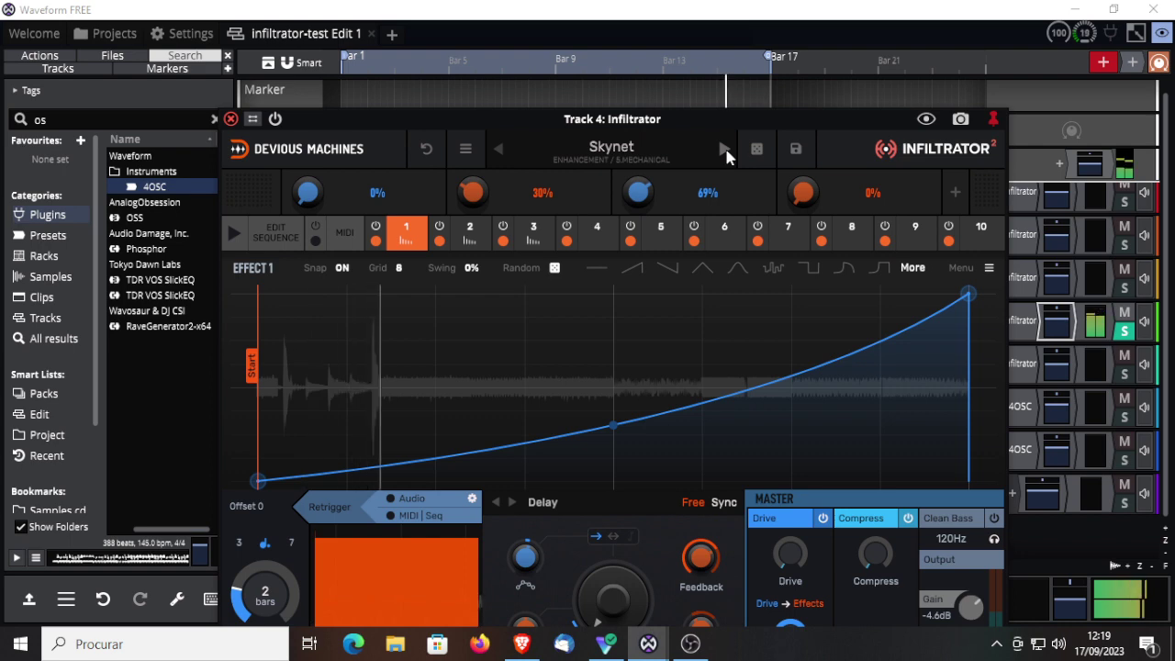
click(775, 268)
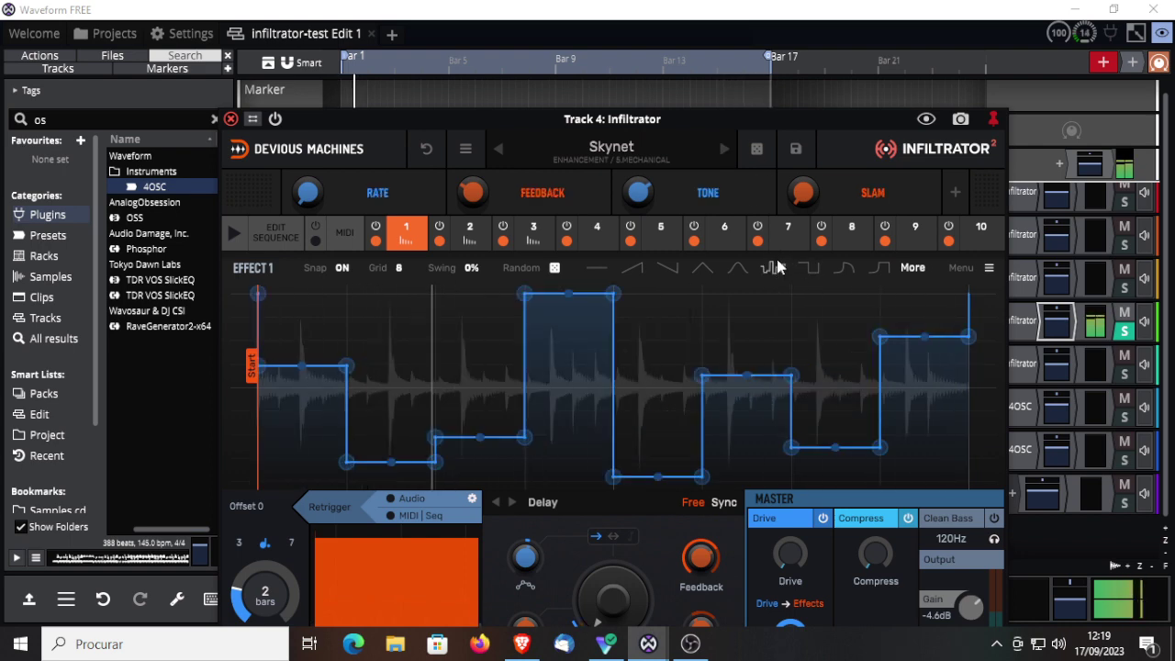
click(725, 149)
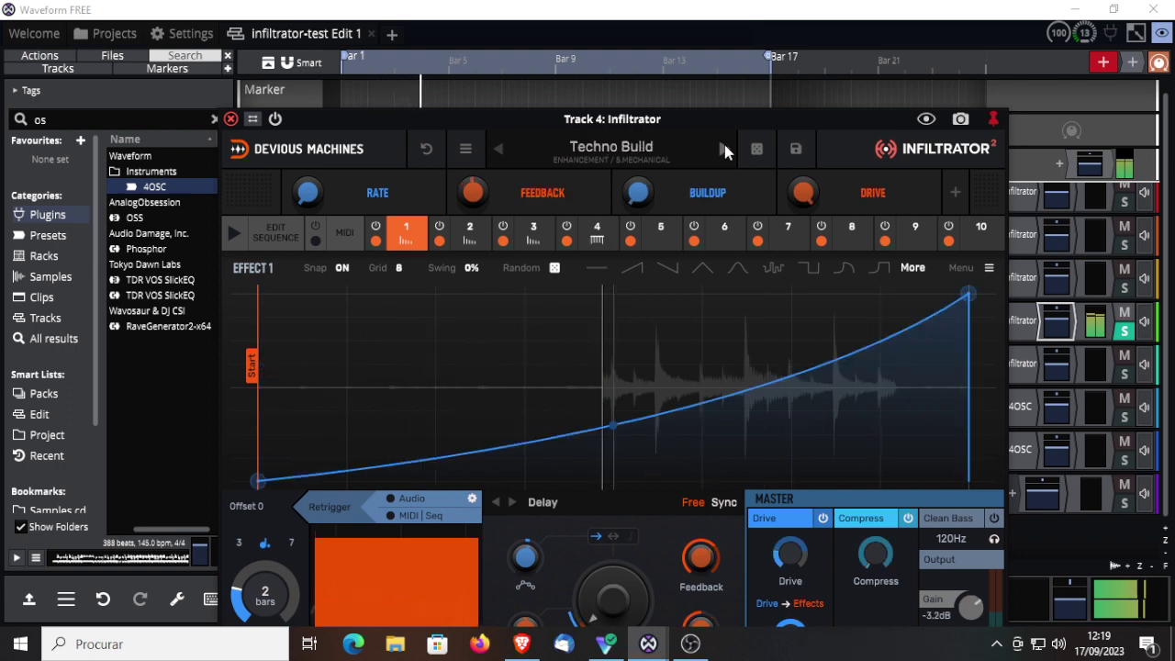
click(273, 120)
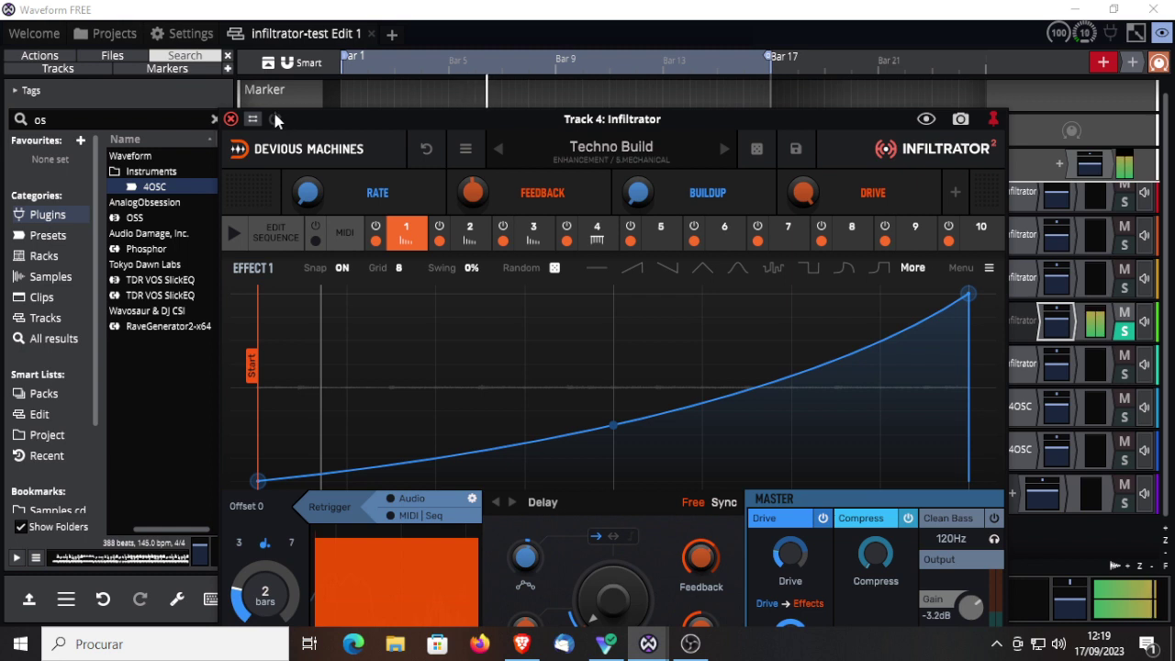
click(276, 120)
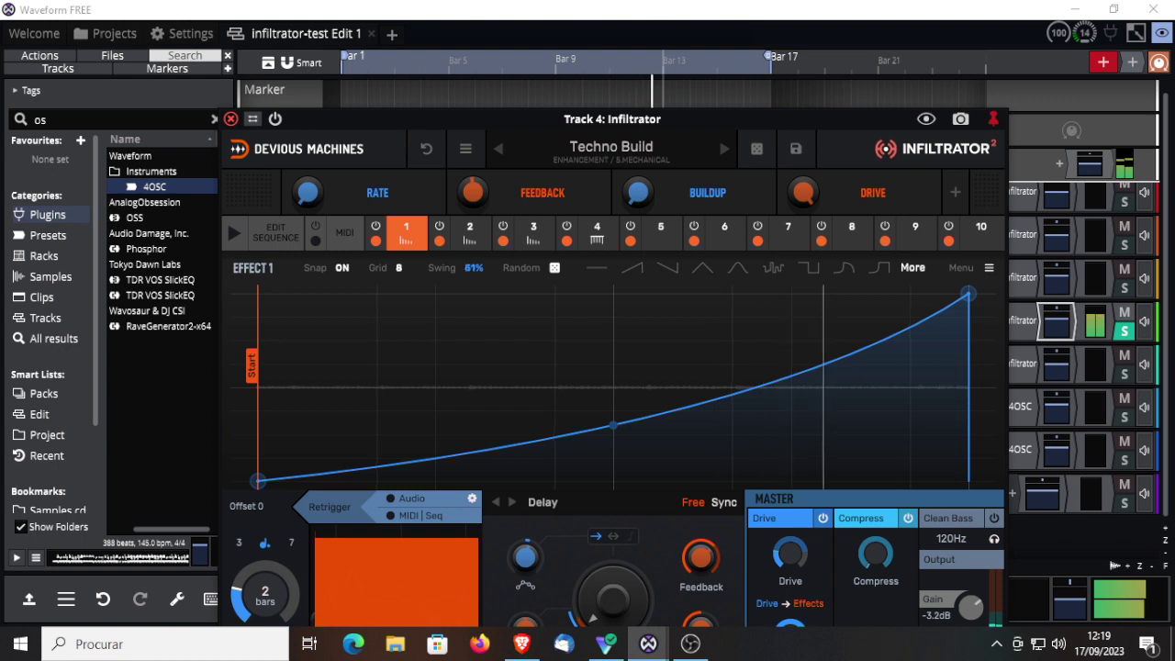
Set Techno Build's Effect 1 envelope to grid 2, swing 50% and a 16-bar speed, and the Buildup macro to 30%
click(402, 271)
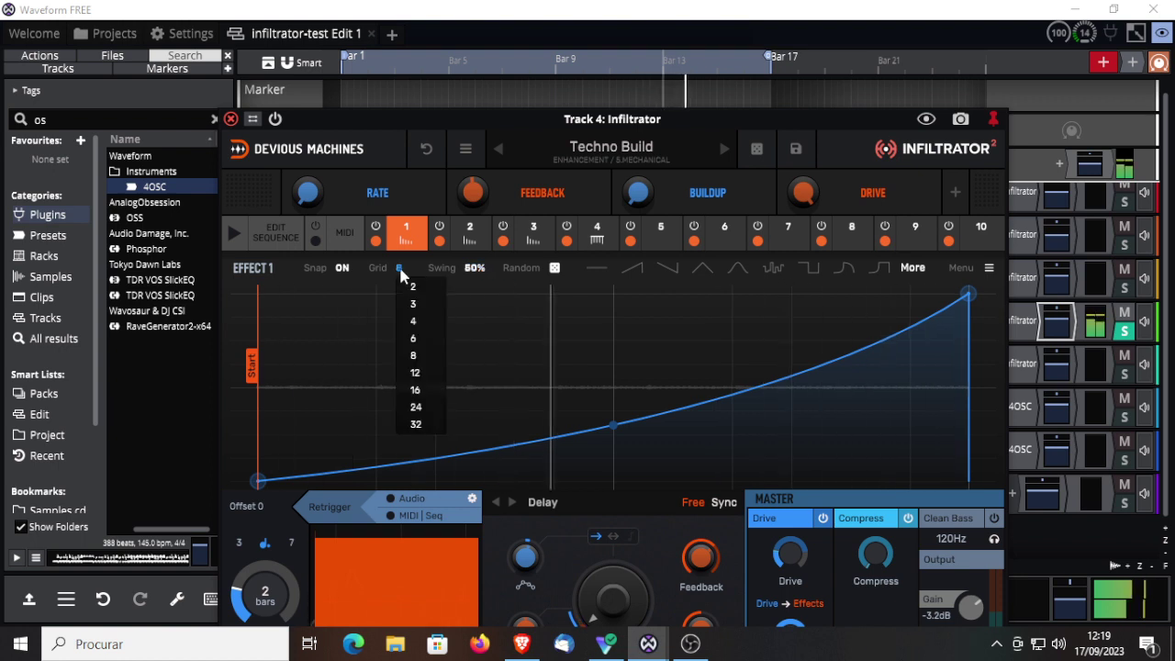
click(412, 300)
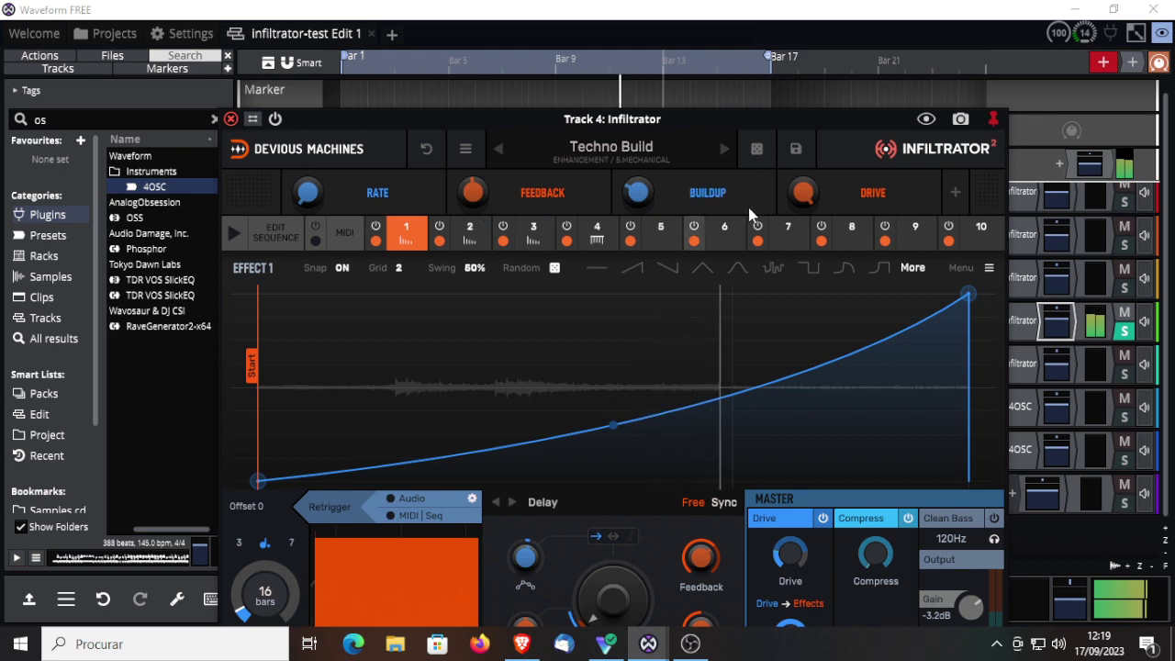
drag(635, 196, 634, 176)
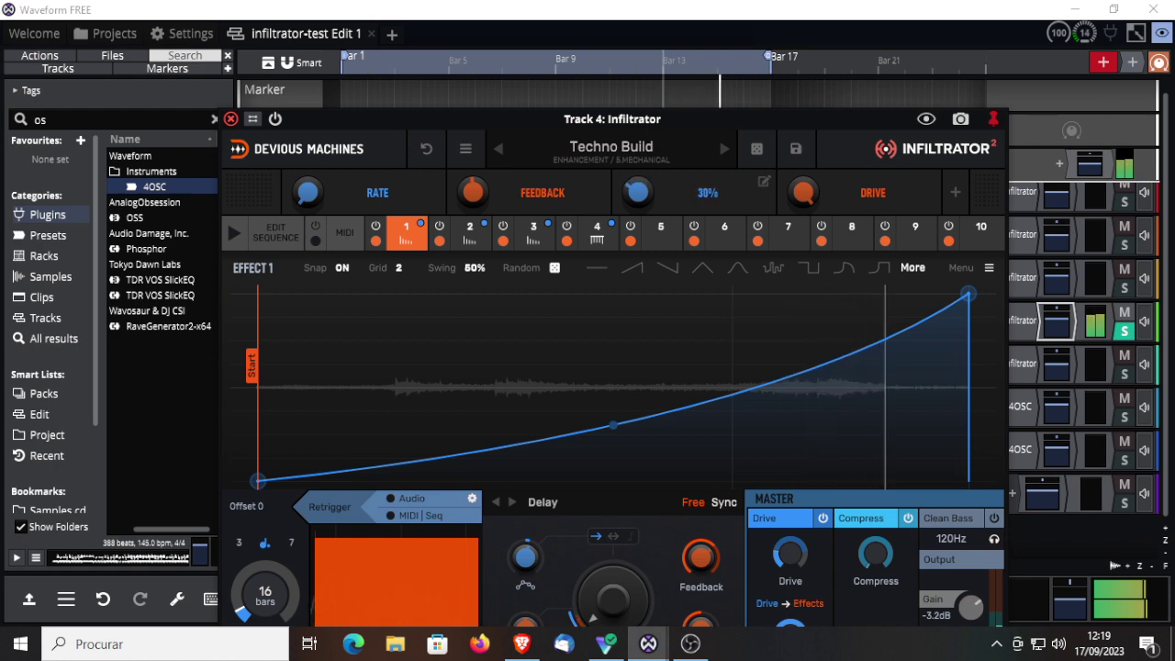
Display Effect 1's audio envelope with the plugin window moved up, adjust its attack and gate, and enable its filter
drag(597, 123, 612, 1)
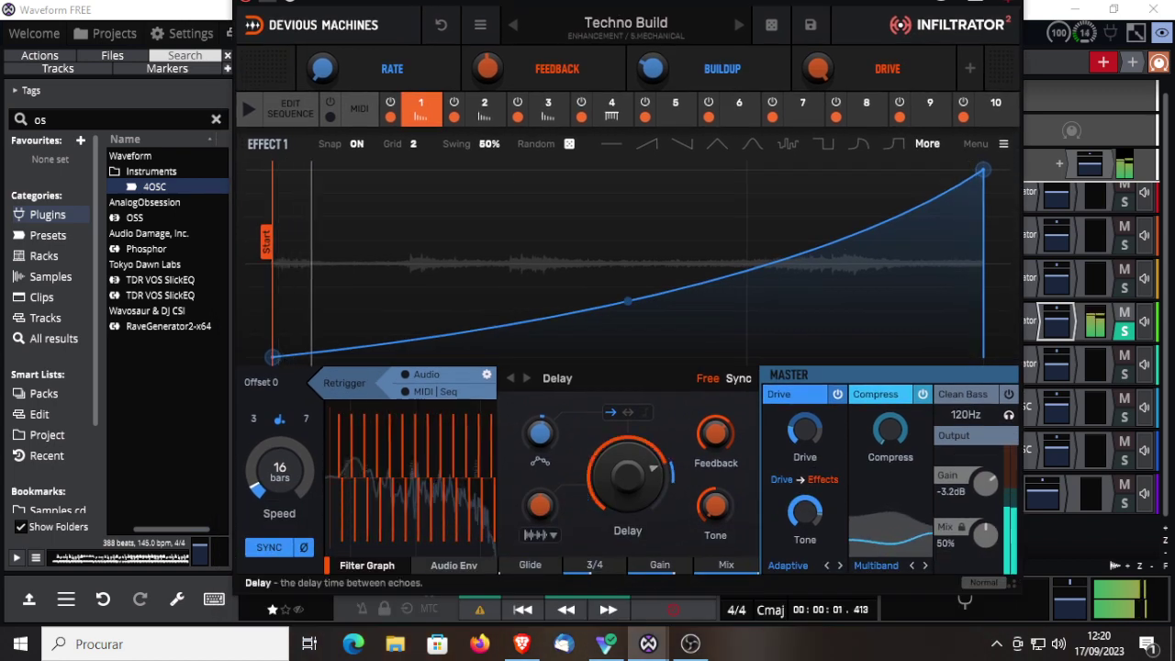
click(456, 565)
drag(340, 531, 371, 505)
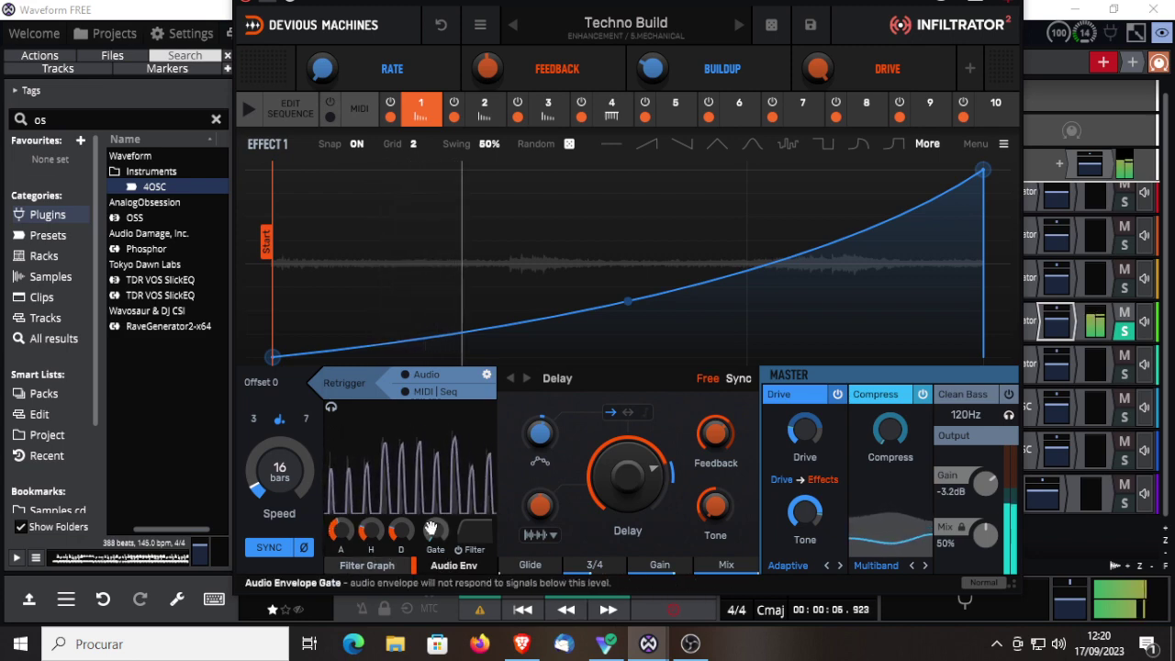
drag(434, 530, 435, 527)
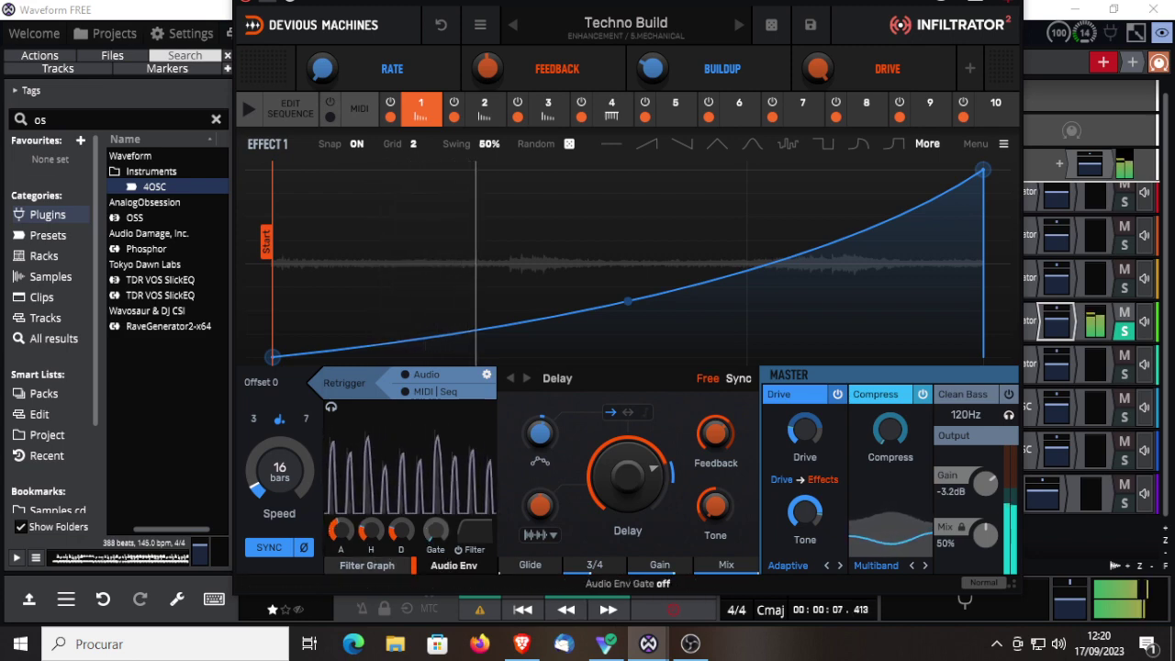
click(460, 550)
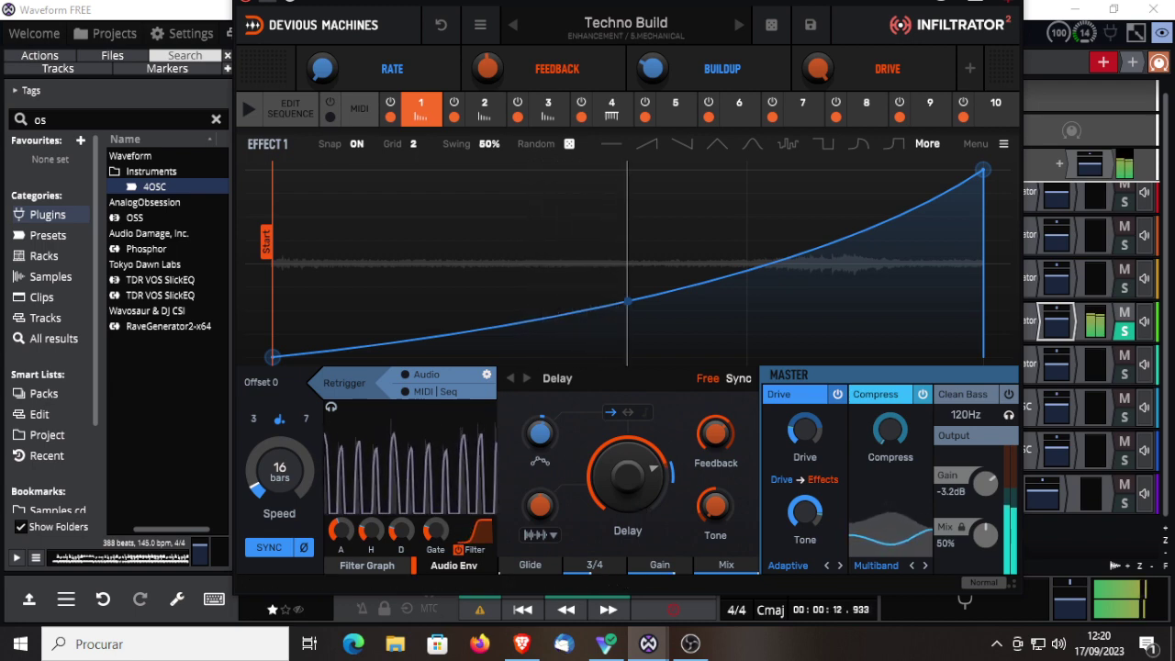
Switch Effect 1 from Delay through Reverb and Void to Vocoder, and set its envelope speed to 1/128
click(528, 379)
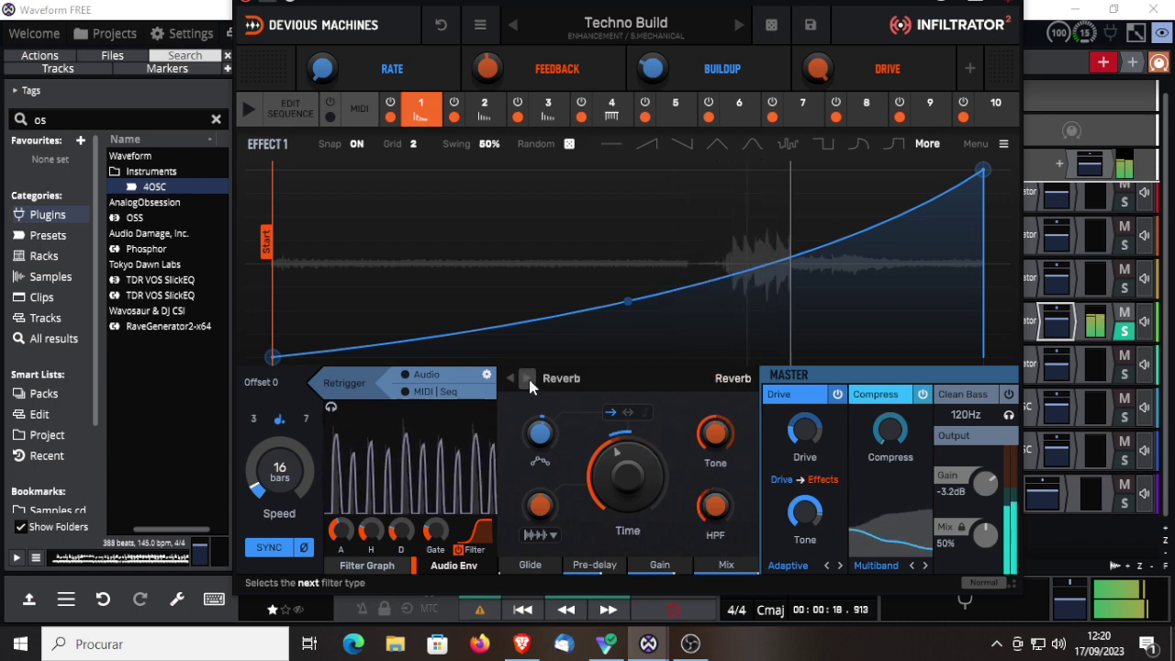
click(529, 379)
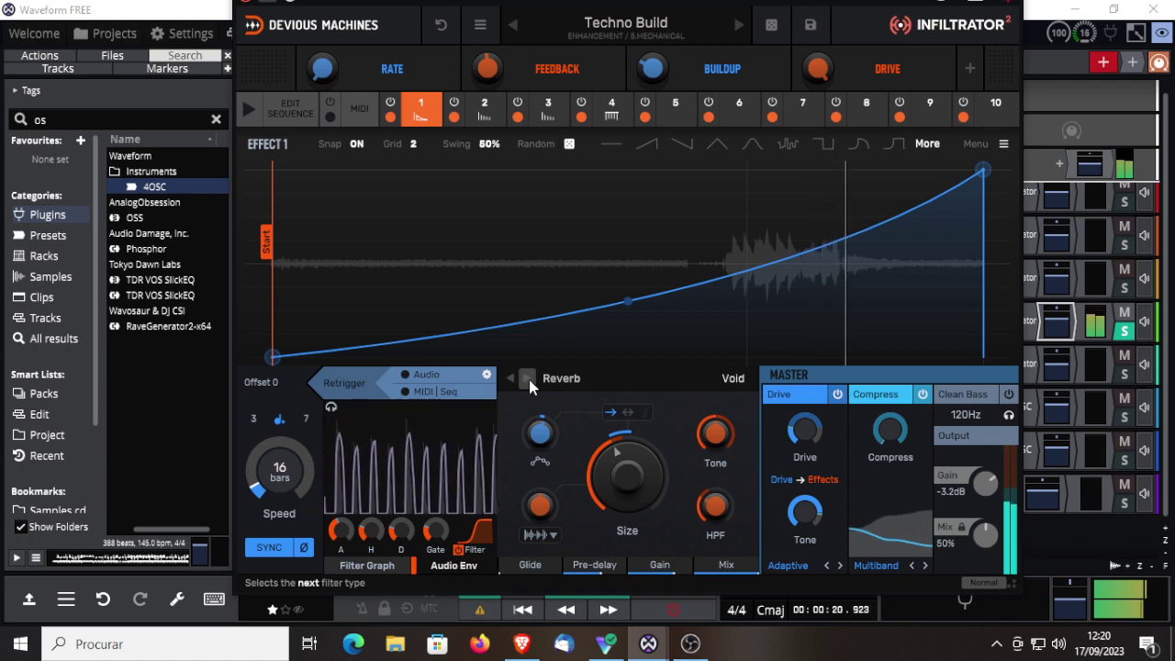
click(528, 379)
click(529, 379)
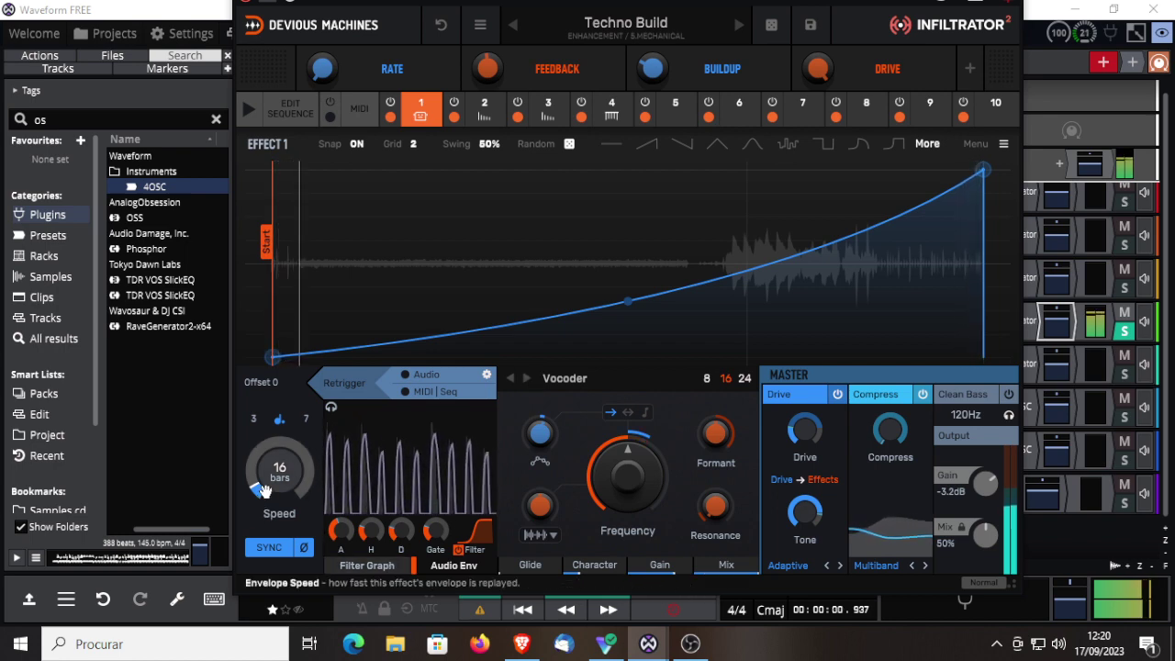
drag(280, 468, 280, 362)
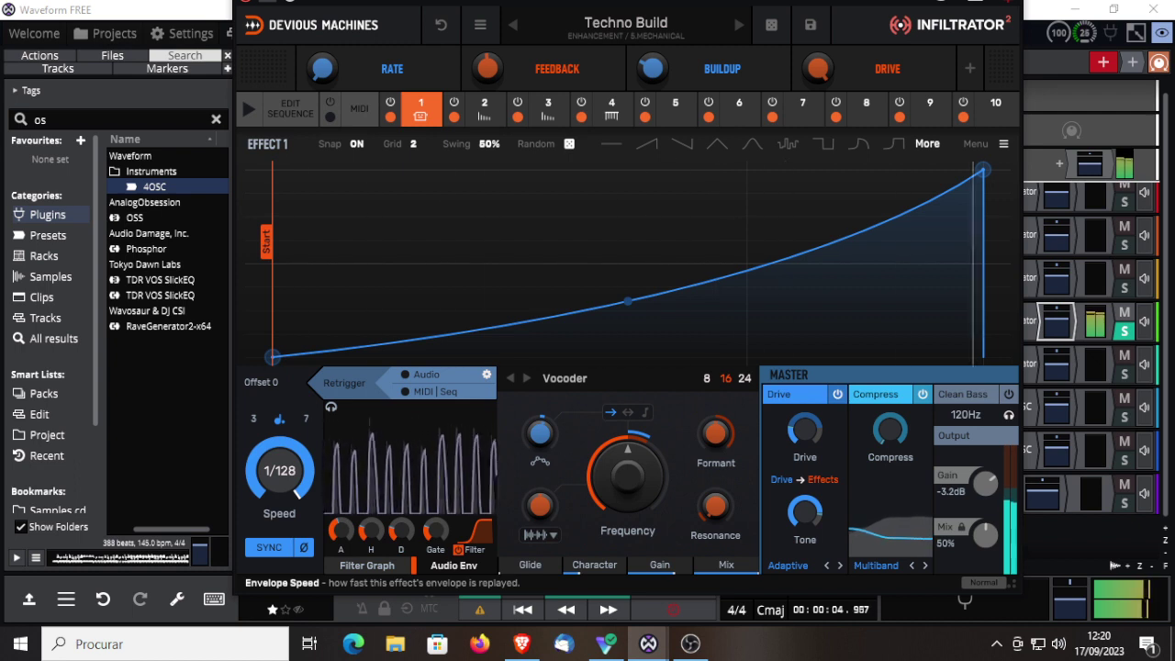
drag(280, 470, 280, 477)
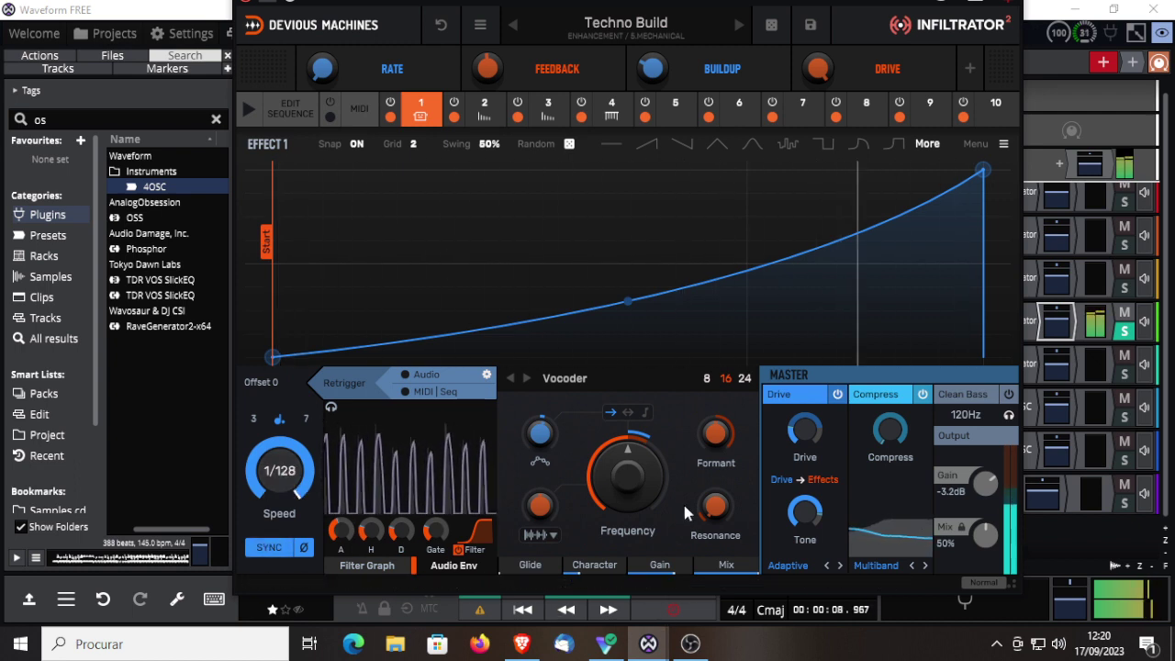
Change Effect 1 to the Loop type in Sync mode and try low and medium Speed settings
click(527, 380)
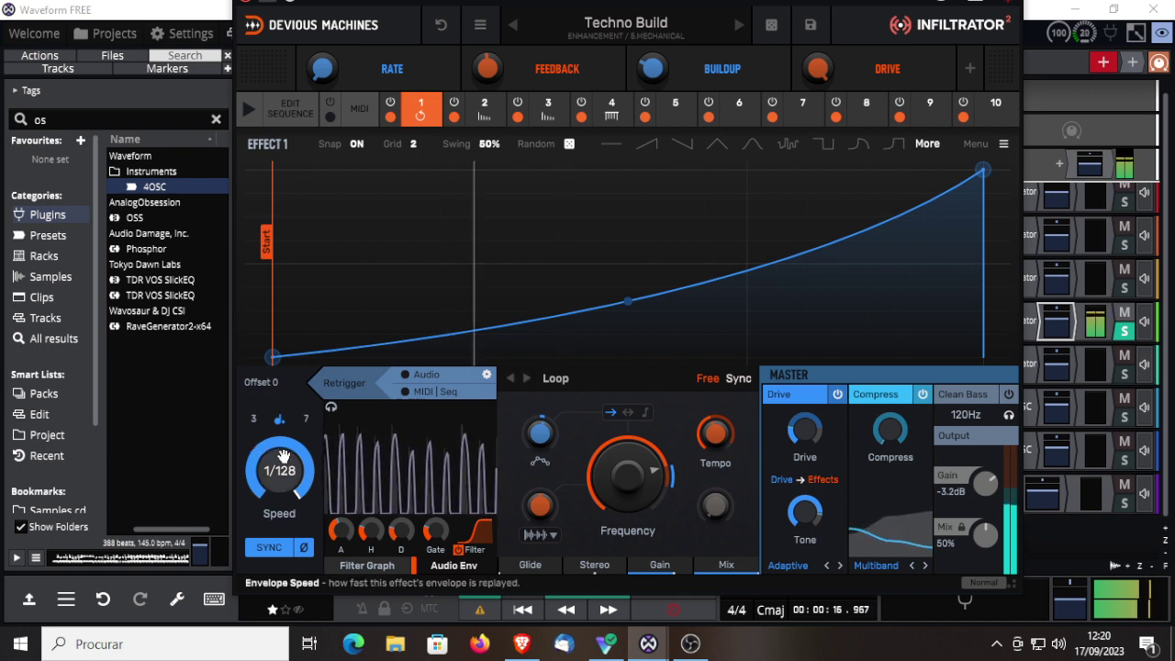
click(740, 388)
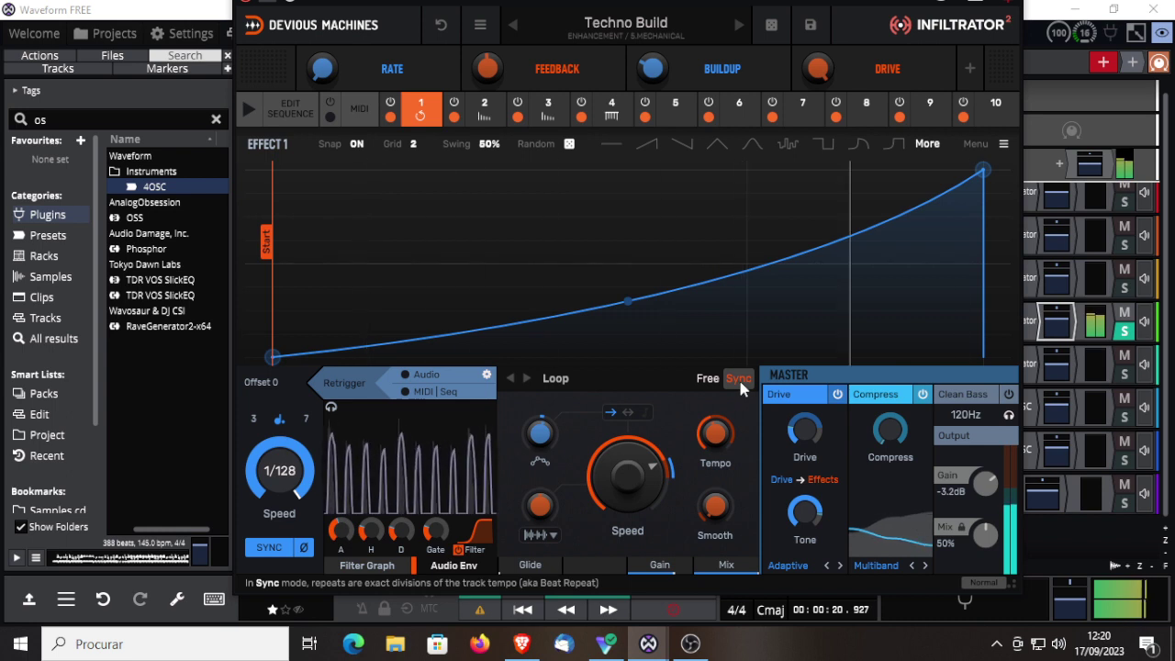
drag(635, 463, 635, 569)
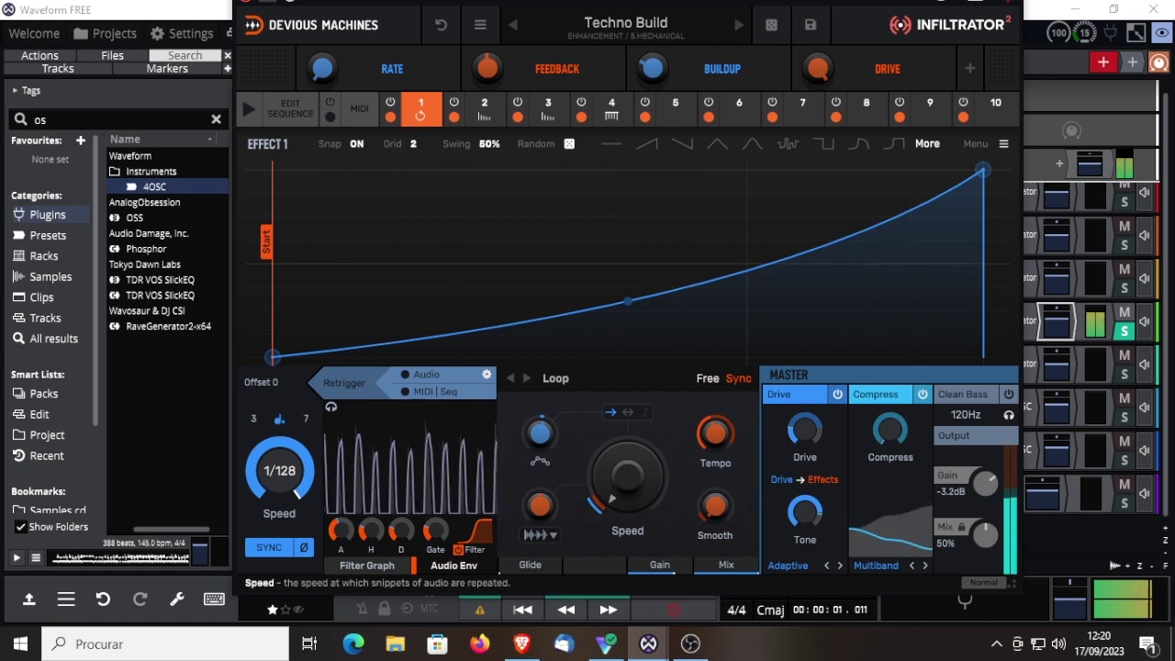
drag(655, 445, 655, 385)
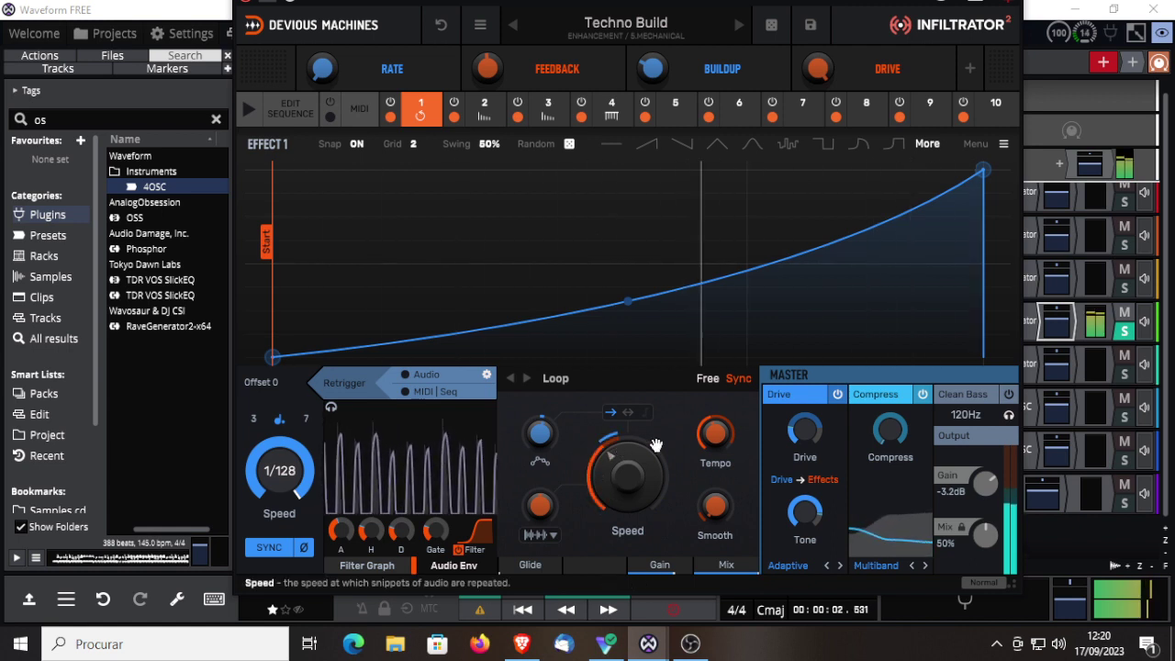
Switch Effect 1's Loop to Free mode, try random-step, sawtooth and mixed-curve envelope shapes, and try the Buildup macro
click(707, 377)
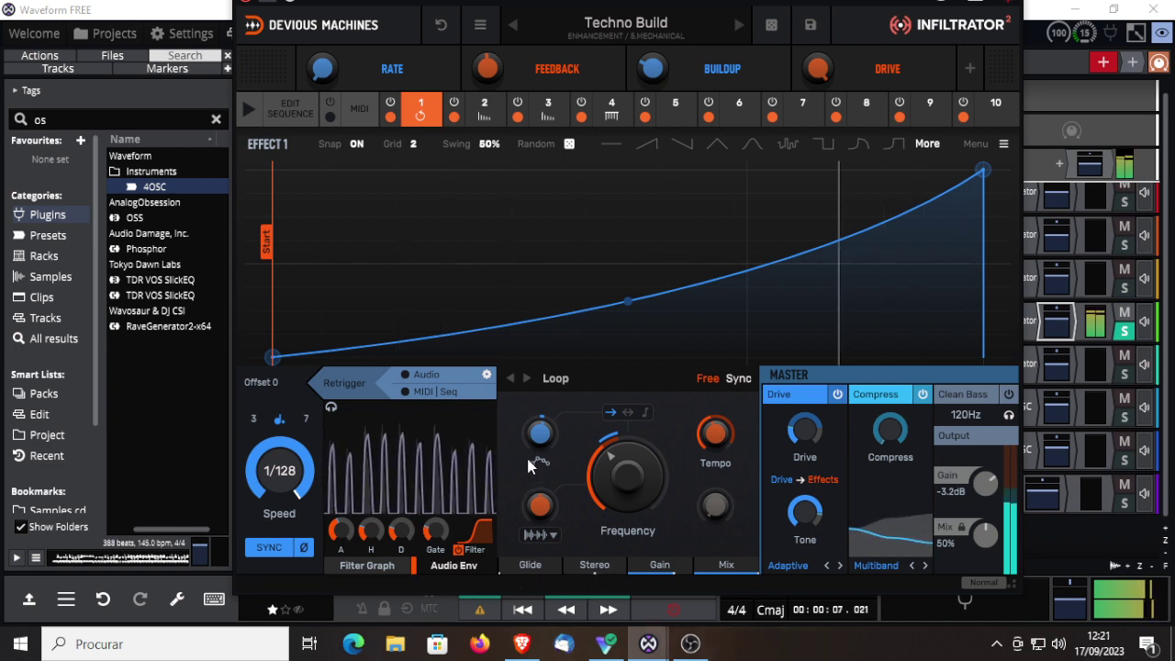
click(786, 144)
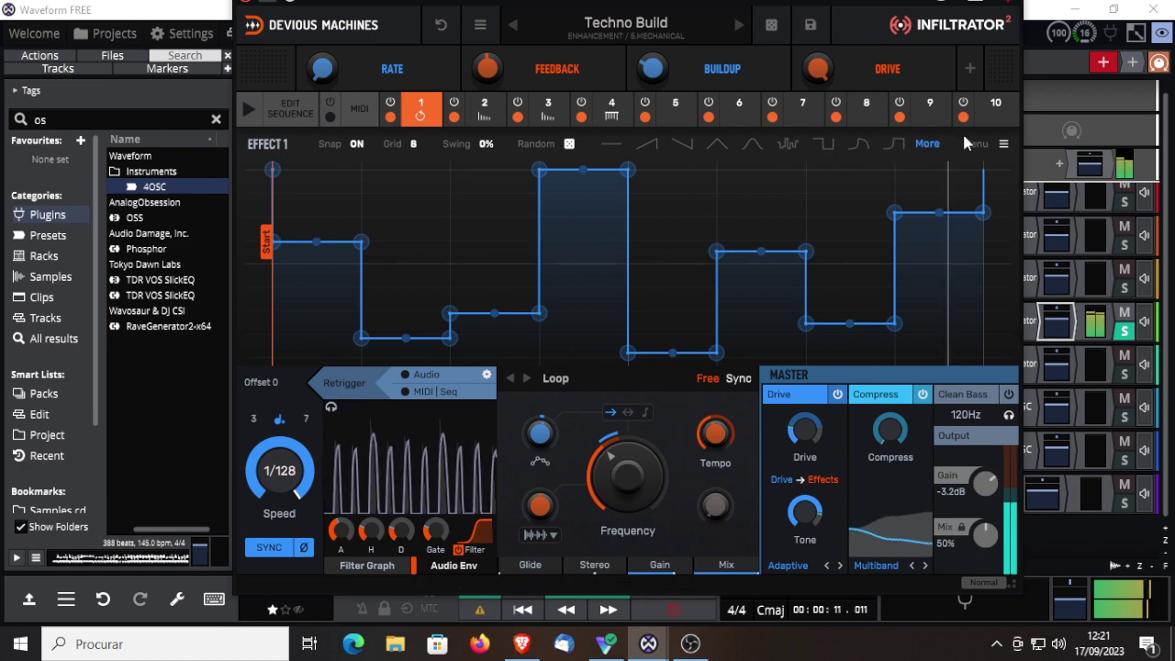
click(927, 144)
click(827, 192)
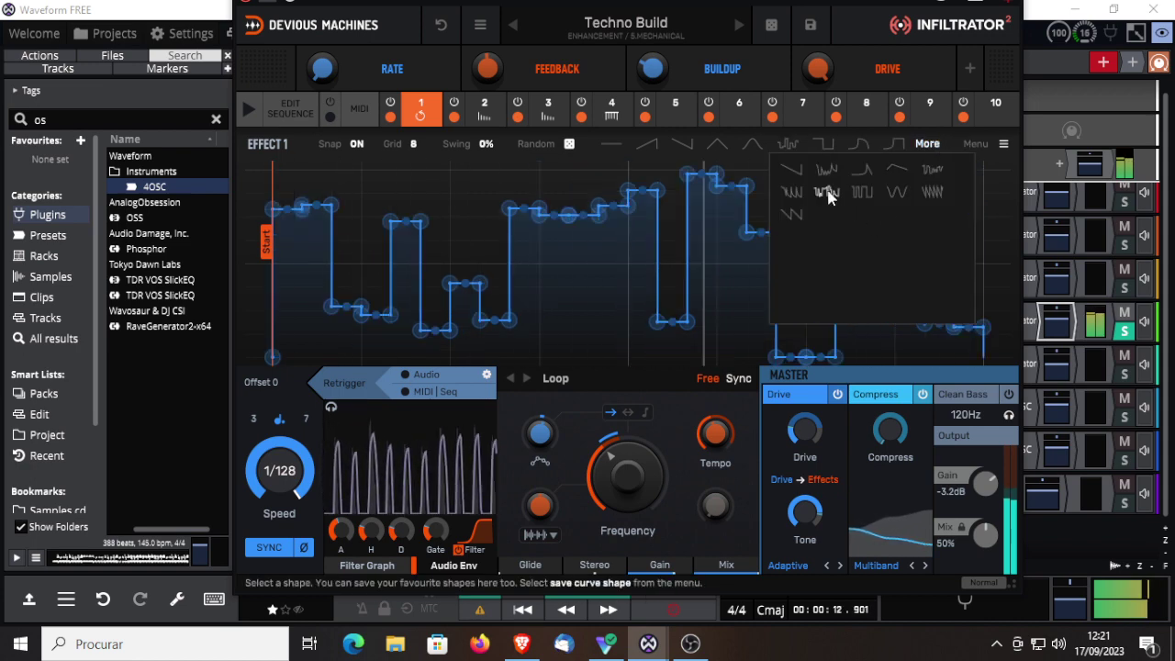
click(932, 192)
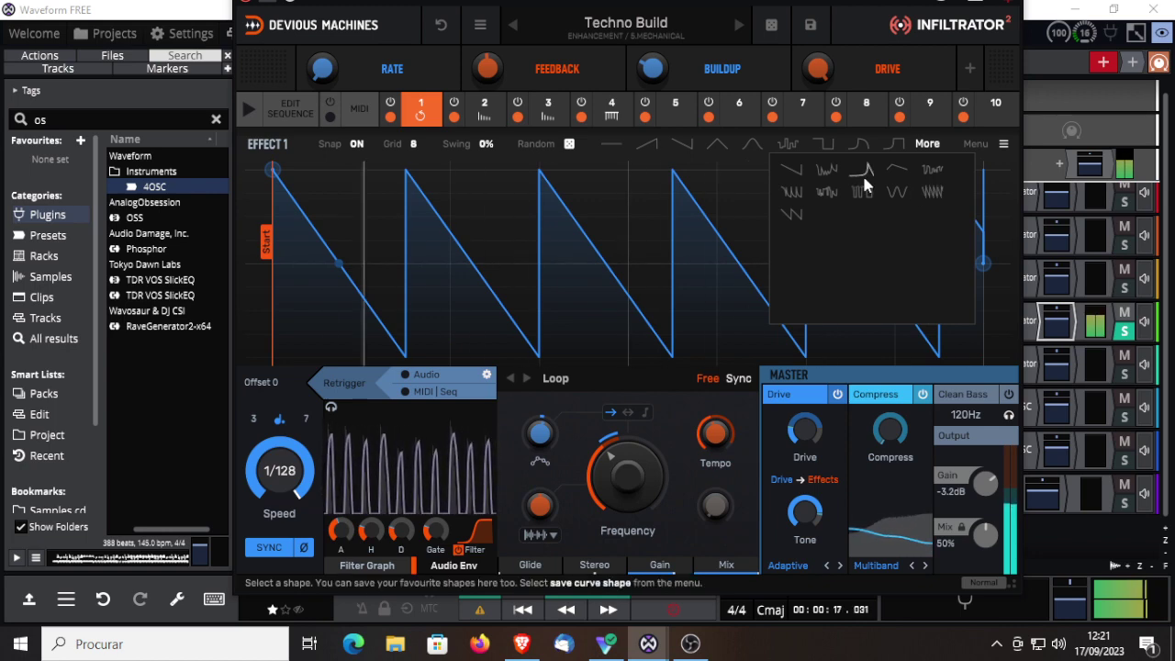
click(828, 170)
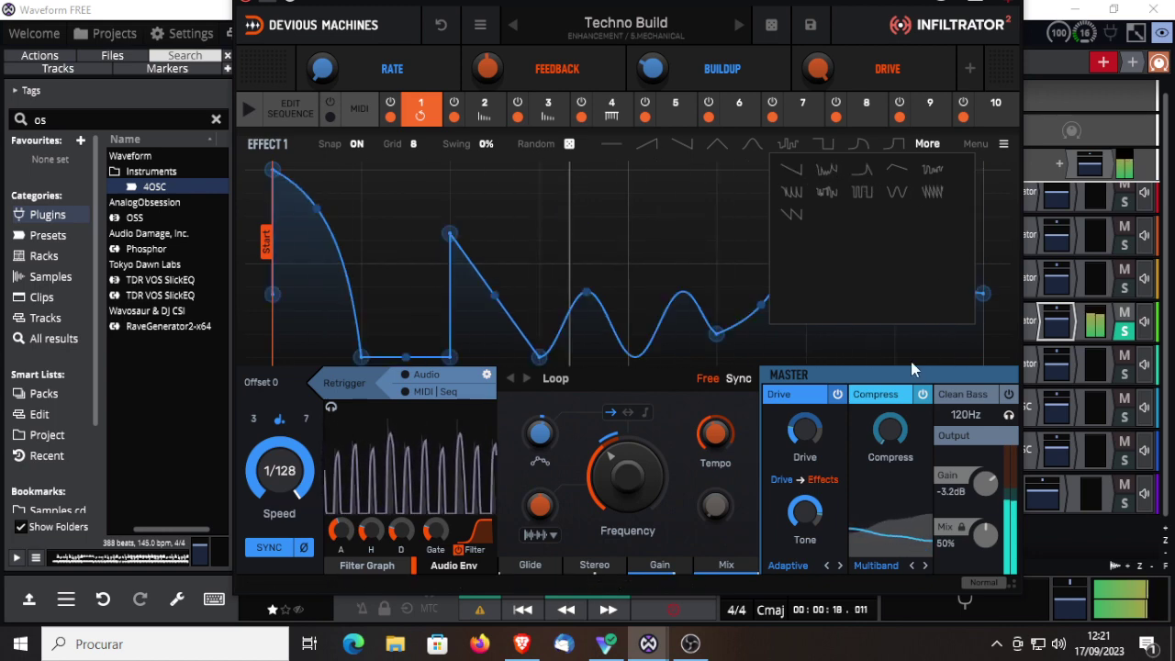
click(654, 66)
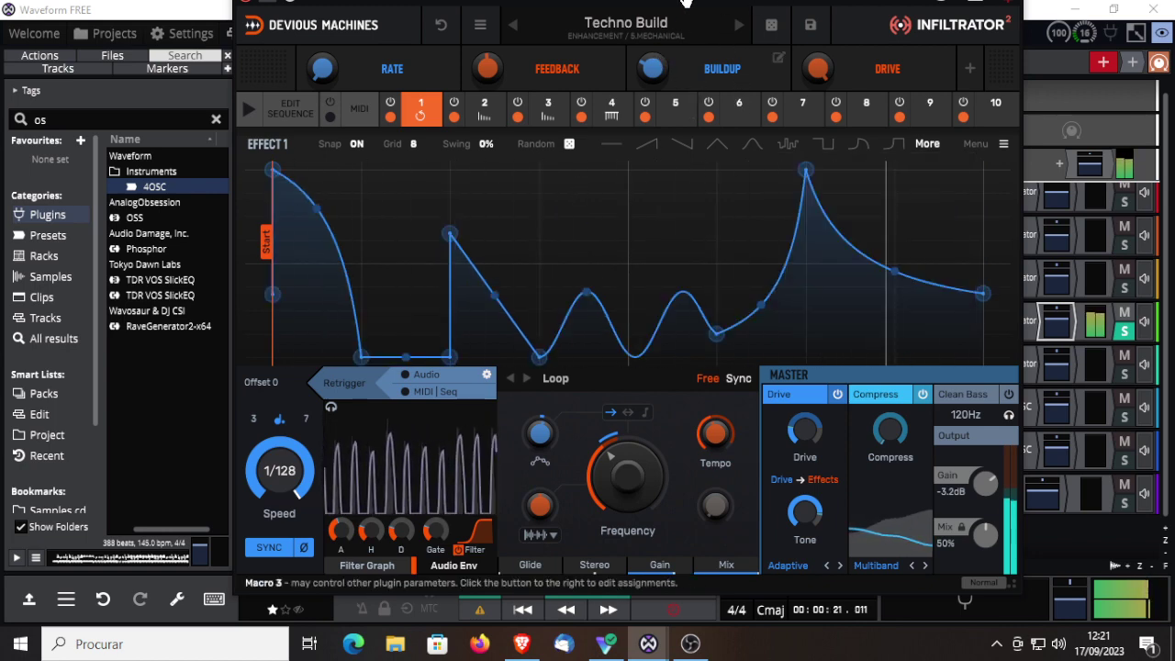
drag(654, 68, 654, 103)
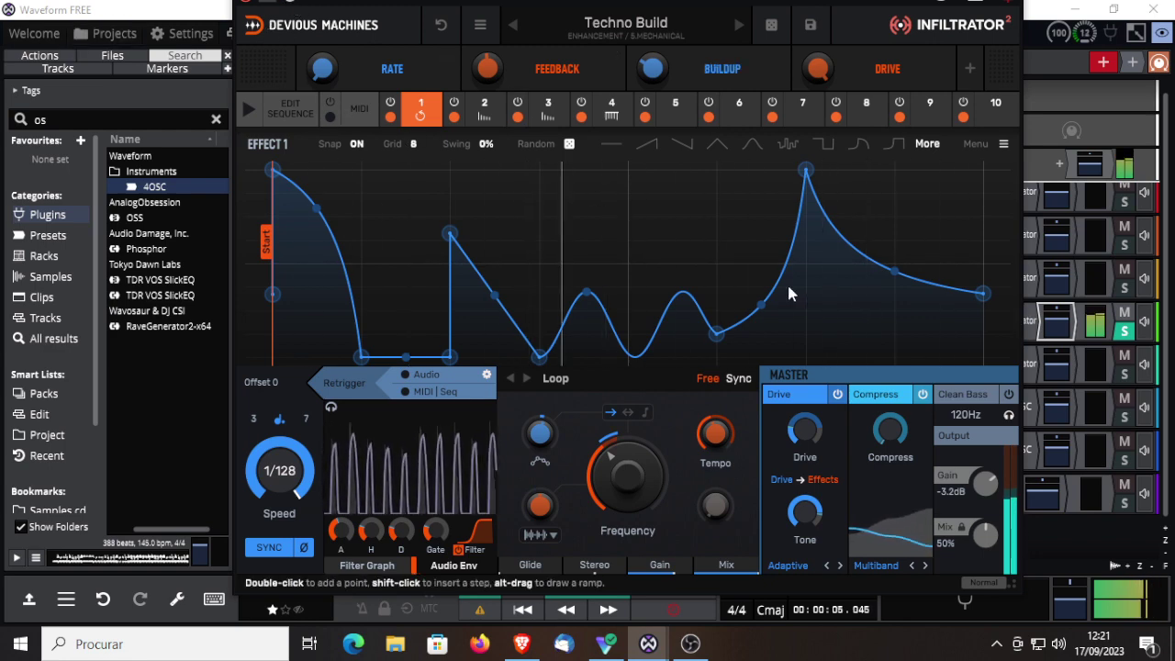
Load the Alien Beats preset, move the plugin window down, and bypass and re-enable Infiltrator to compare the sound
click(739, 26)
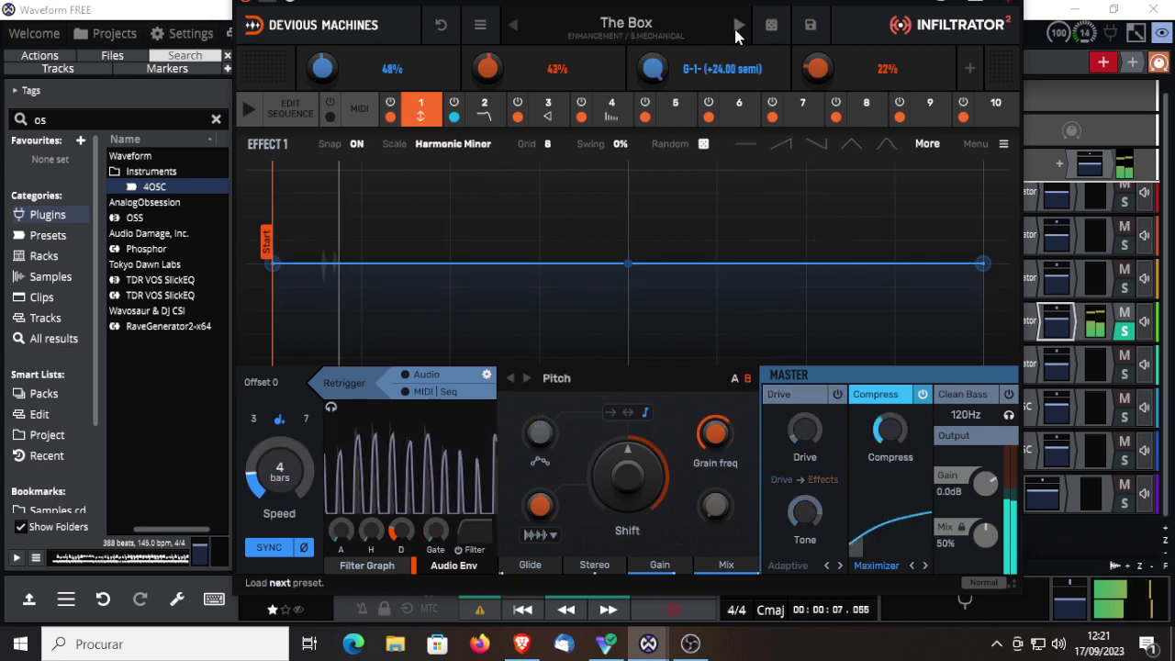
click(739, 25)
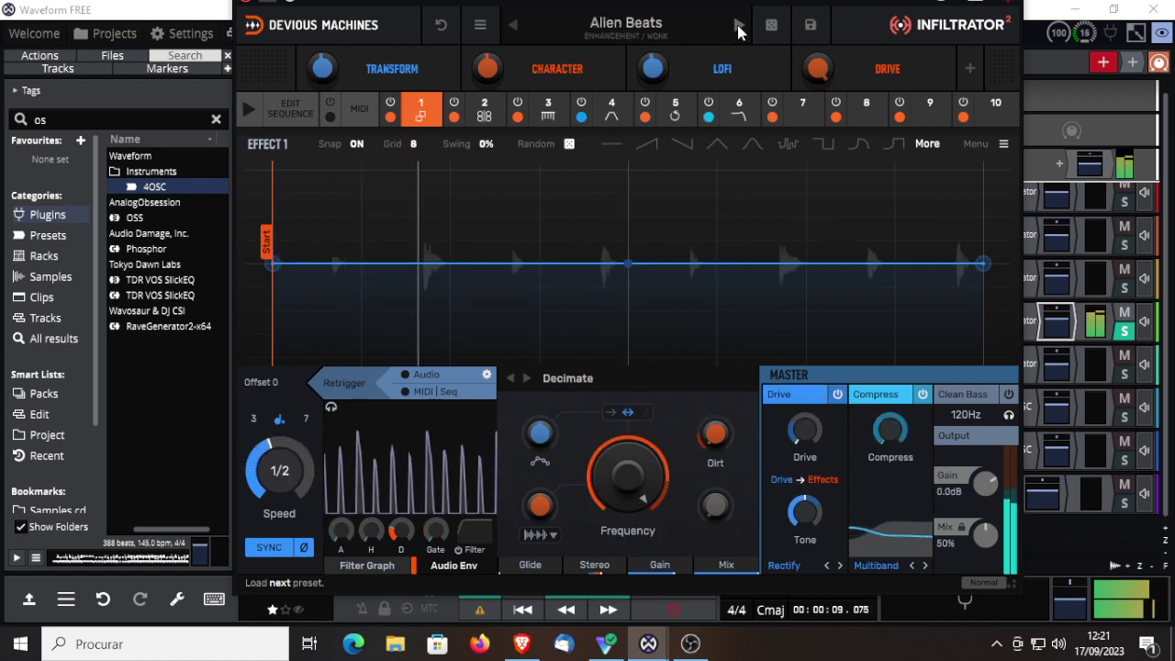
drag(498, 0, 489, 86)
click(286, 87)
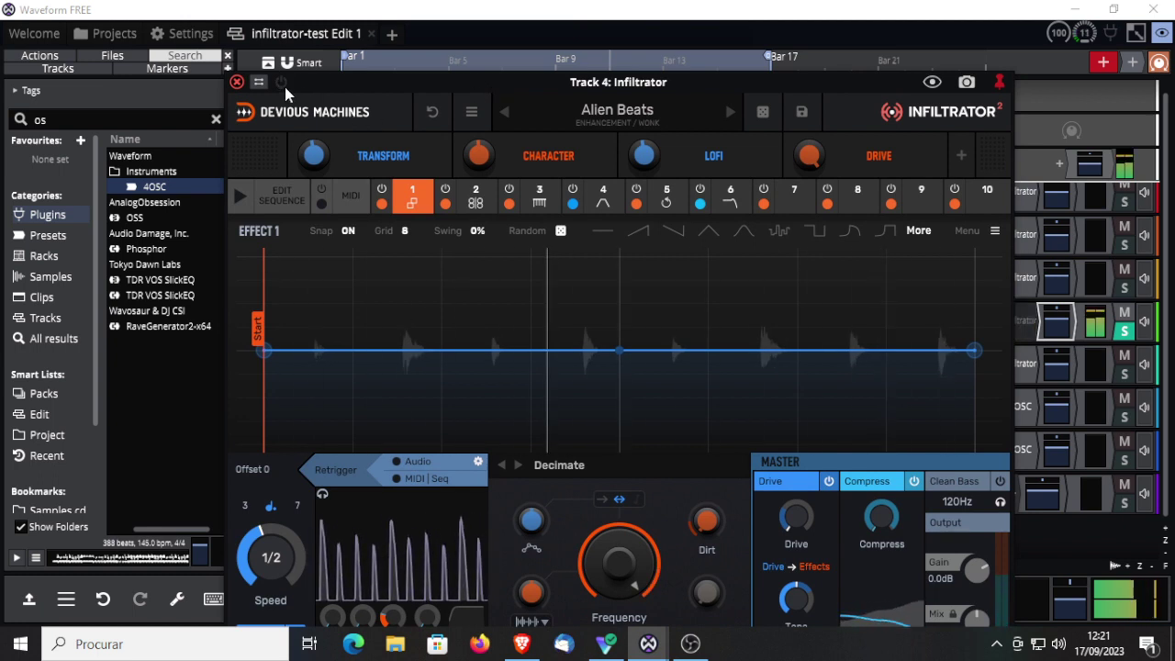
click(285, 88)
Set Effect 1's envelope speed to 16 bars, try adding swing, and apply the irregular stepped envelope shape
drag(261, 545, 260, 608)
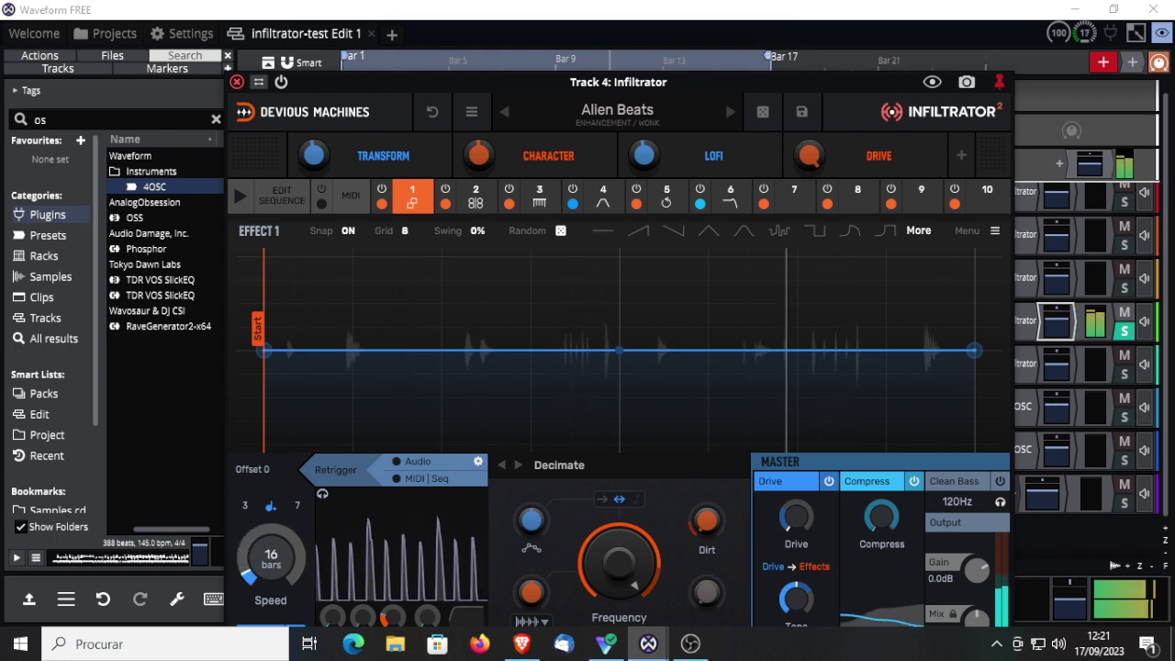
drag(476, 230, 477, 181)
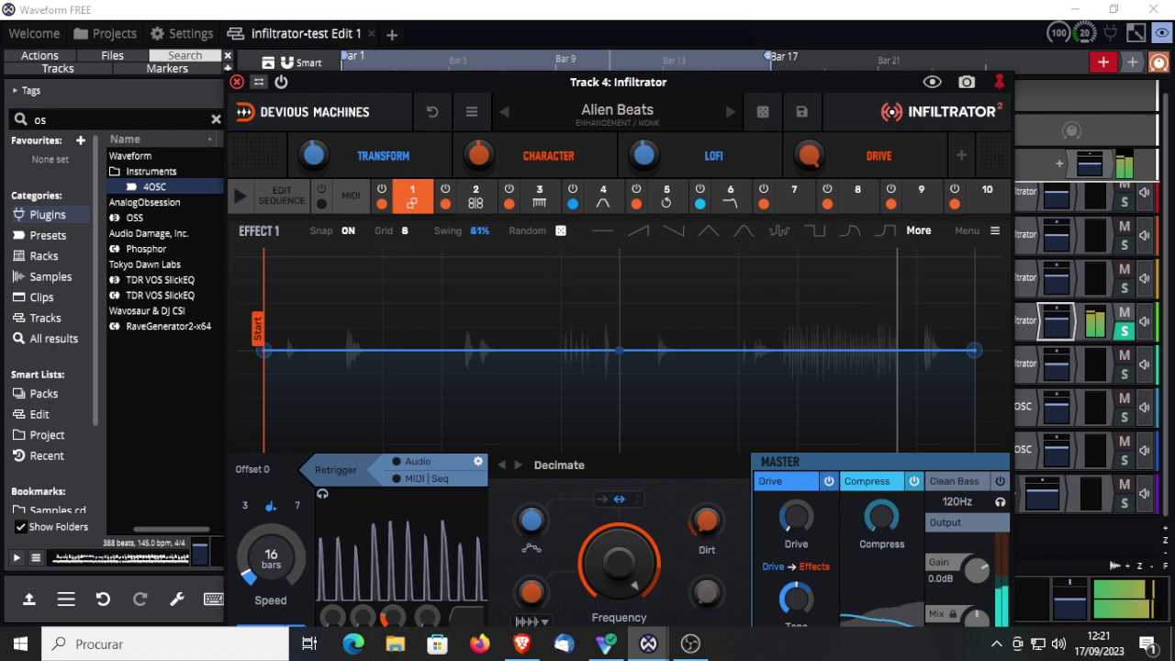
click(779, 230)
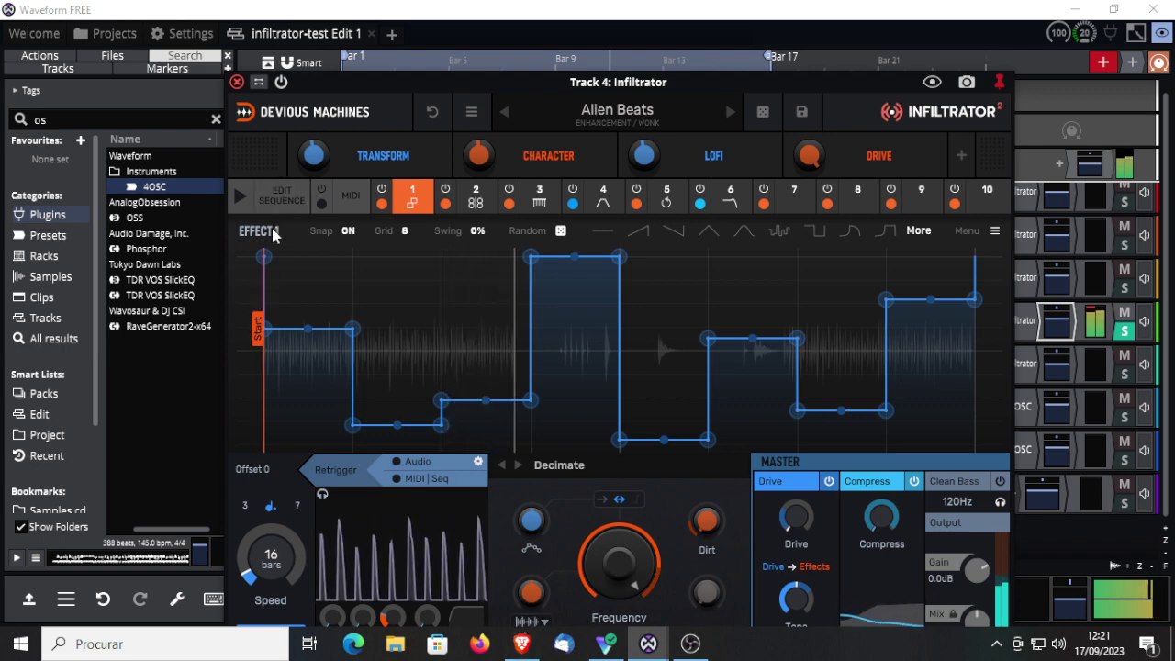
Extend the effect sequence to eight steps and activate more cells for Decimate, Freq Shift, Comb, BP, Loop and LP
click(288, 206)
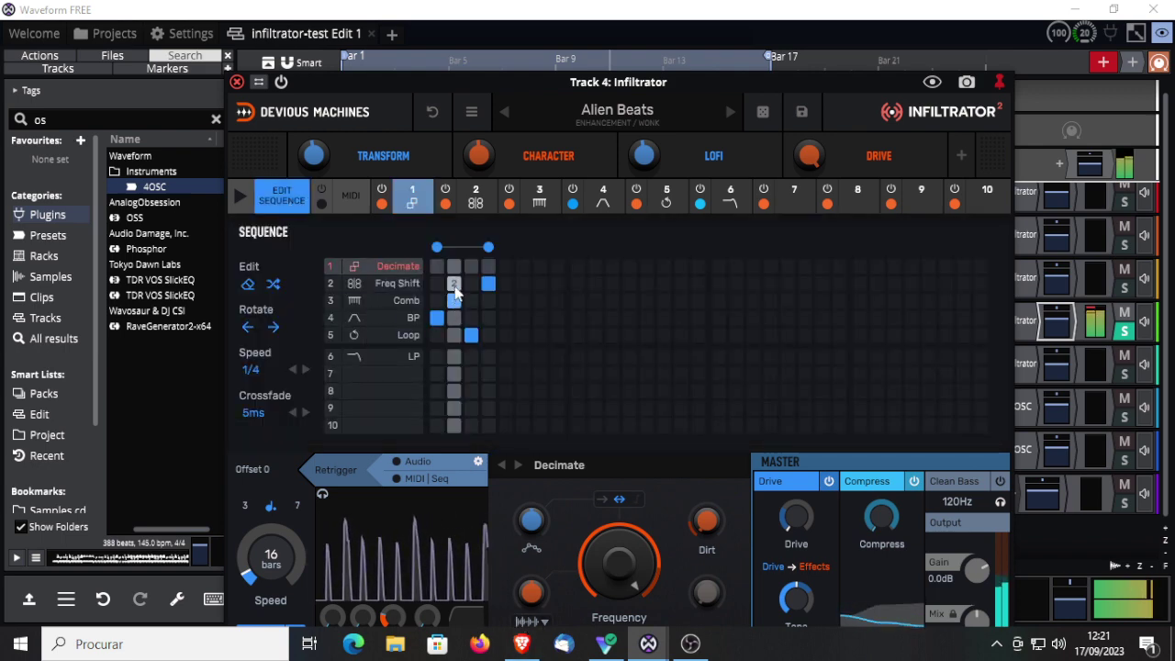
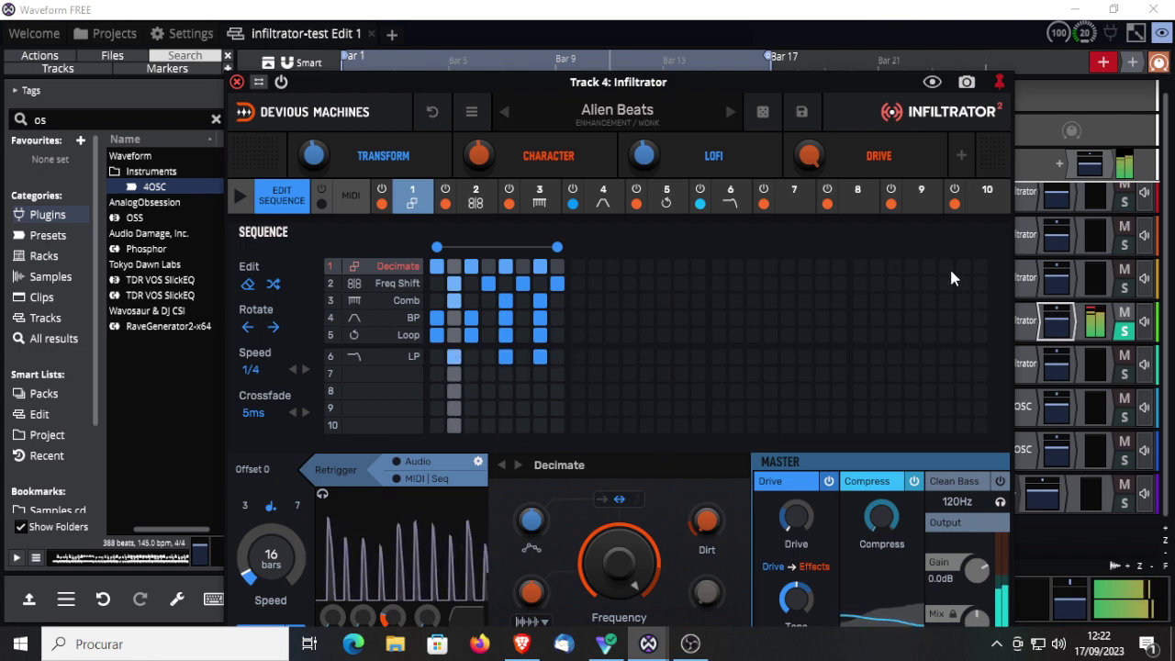
click(277, 200)
Set Effect 1's envelope swing to 52% and its grid to 16
drag(478, 230, 478, 197)
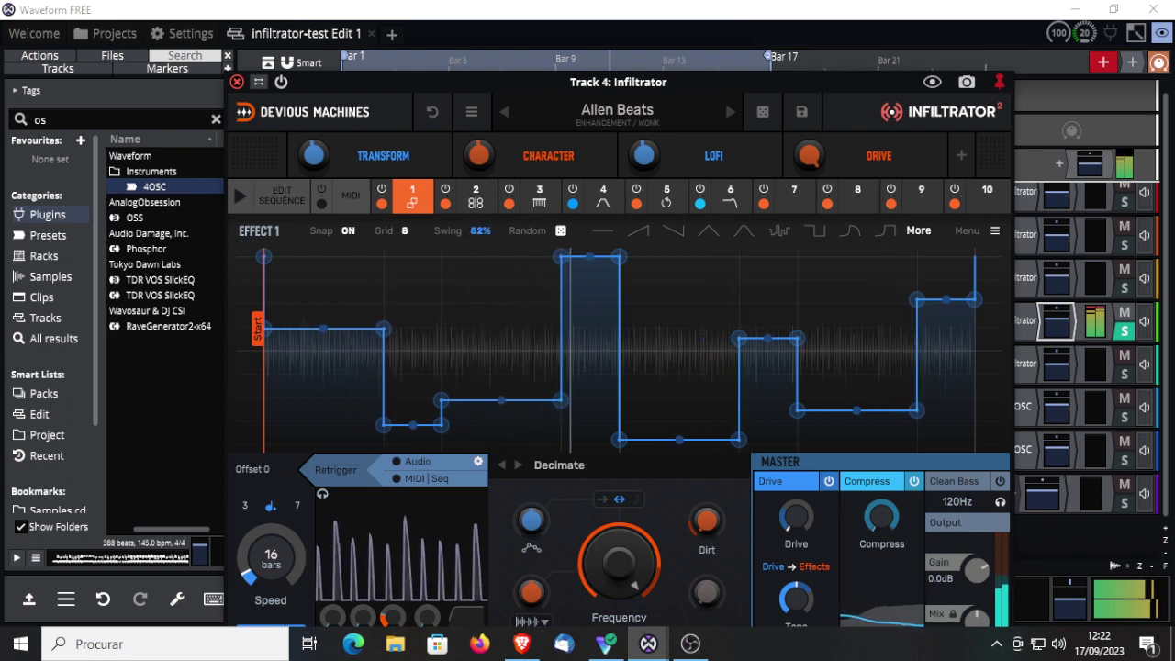
click(405, 231)
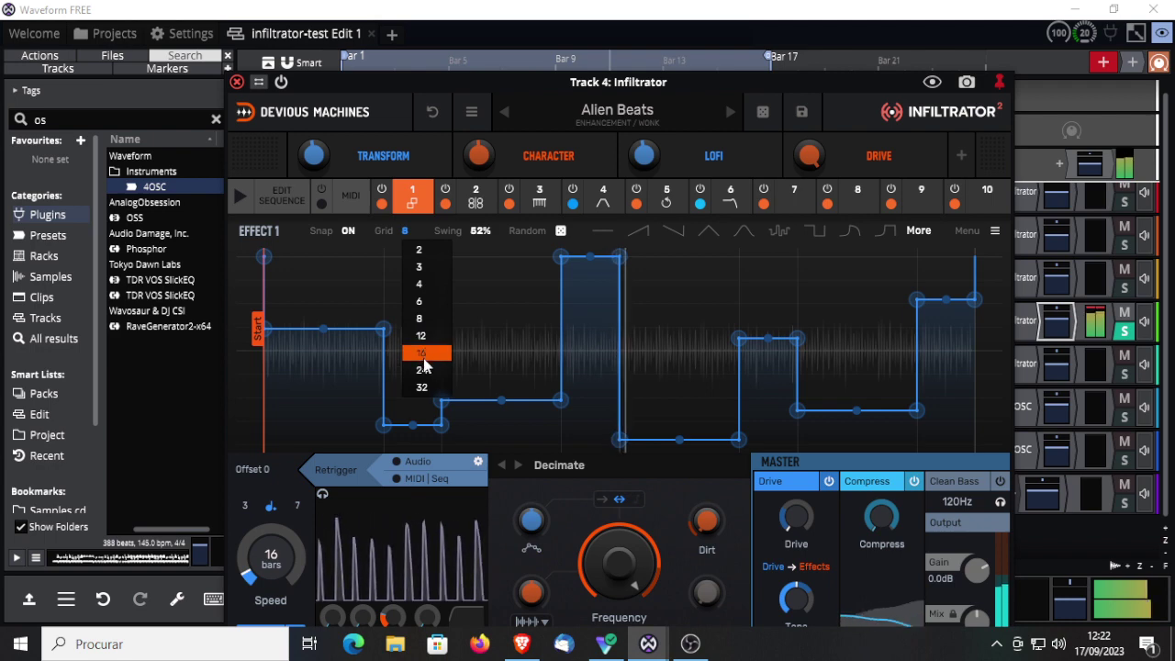
click(415, 350)
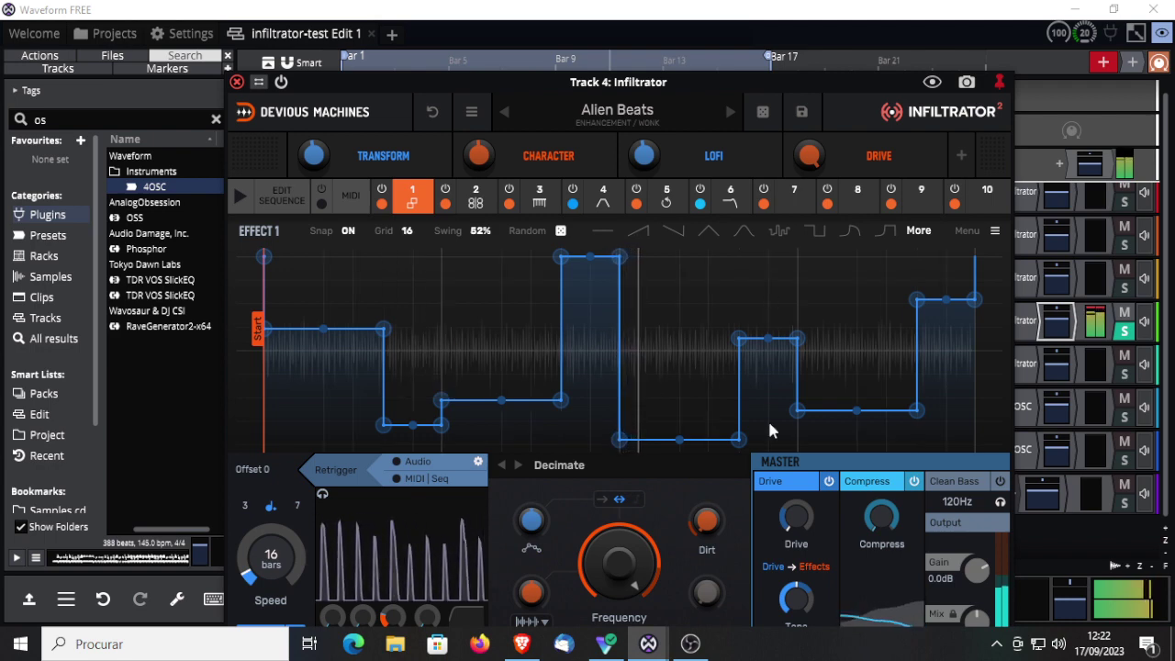
Set the envelope grid to 4 for Effect 2 (Frequency Shift) and to 2 for Effect 3 (Comb)
click(475, 197)
click(404, 230)
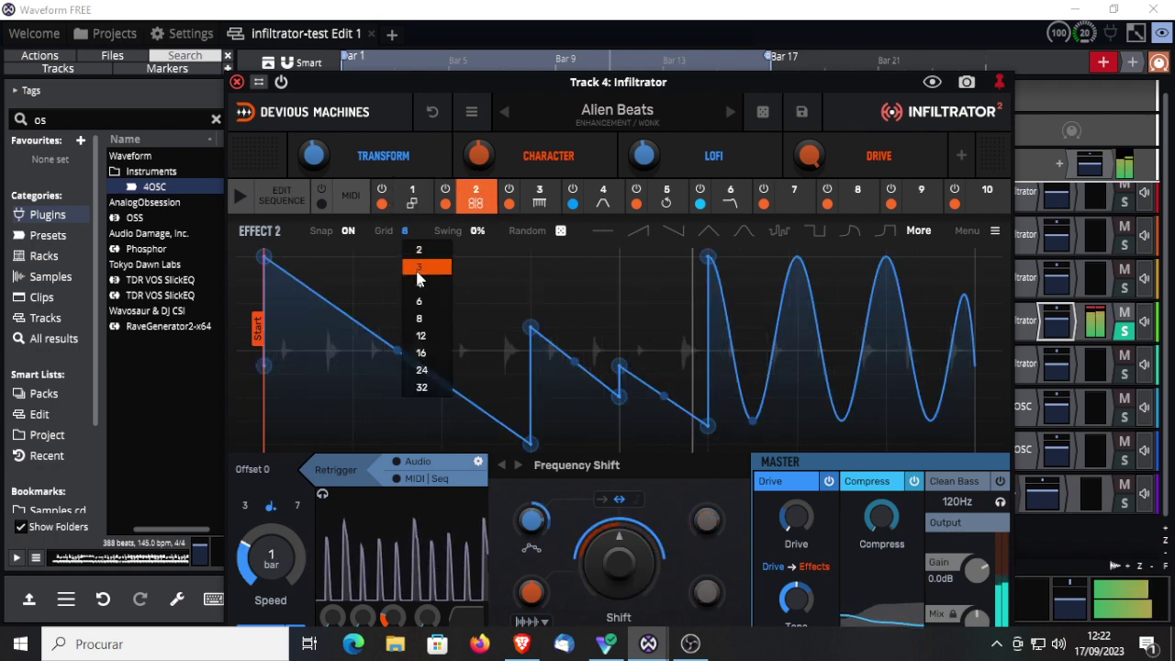
click(433, 266)
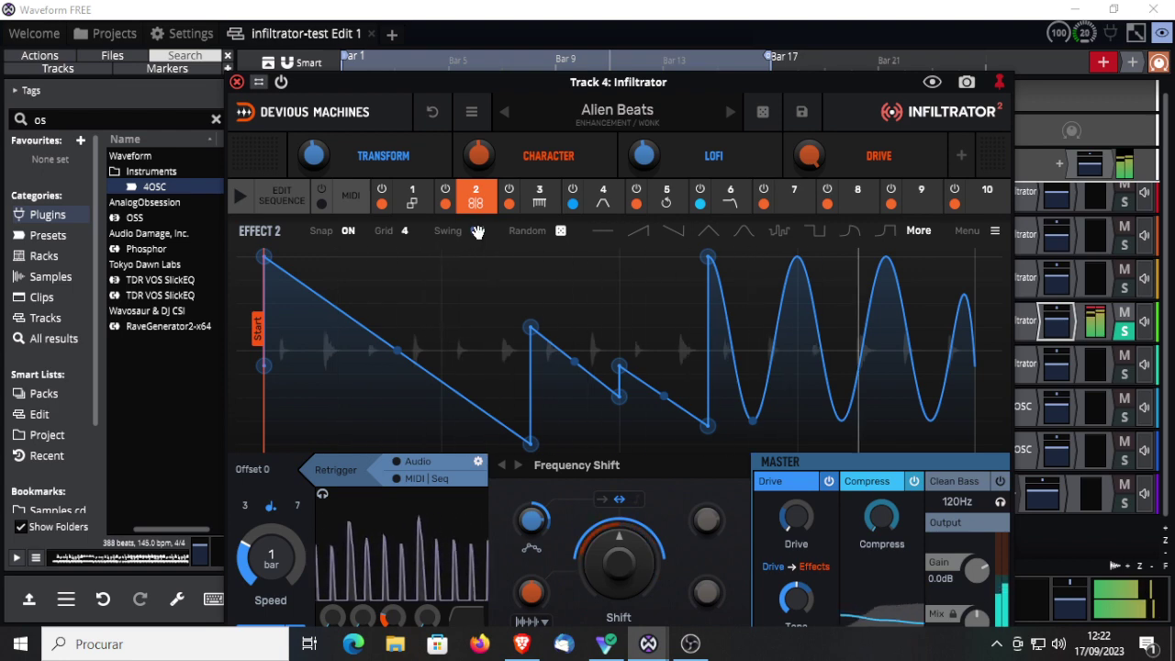
click(538, 199)
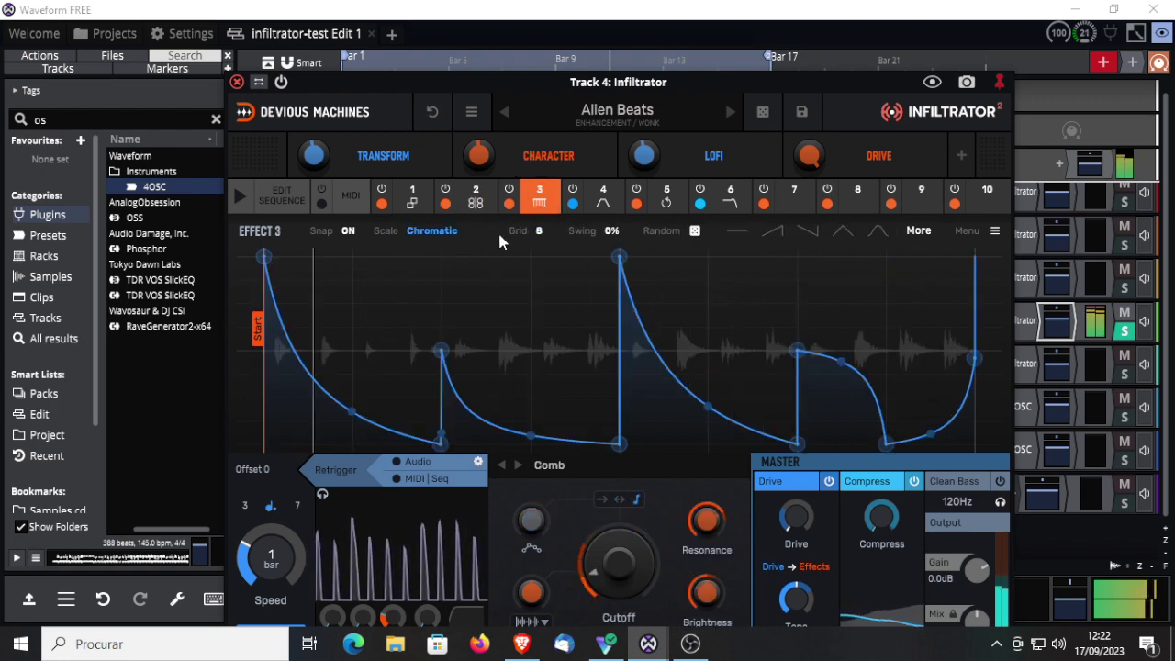
click(541, 231)
click(545, 254)
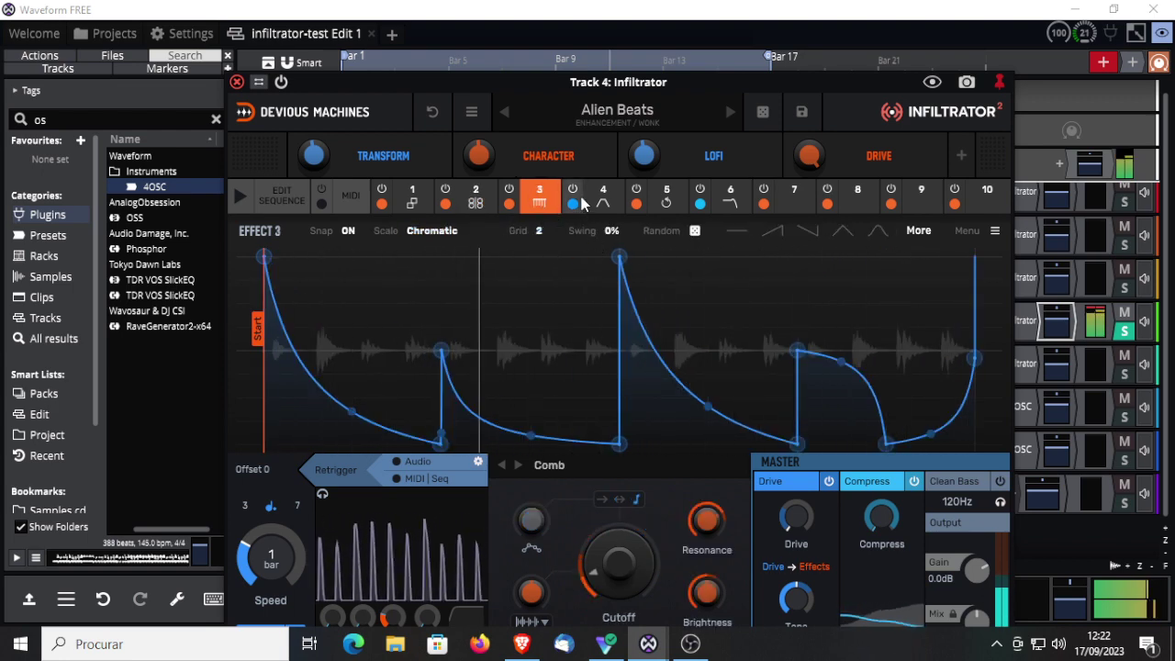
Choose a coarser envelope grid for Effect 4 (Digital BP) and set Effect 5 (Loop) to grid 6
click(601, 198)
click(541, 231)
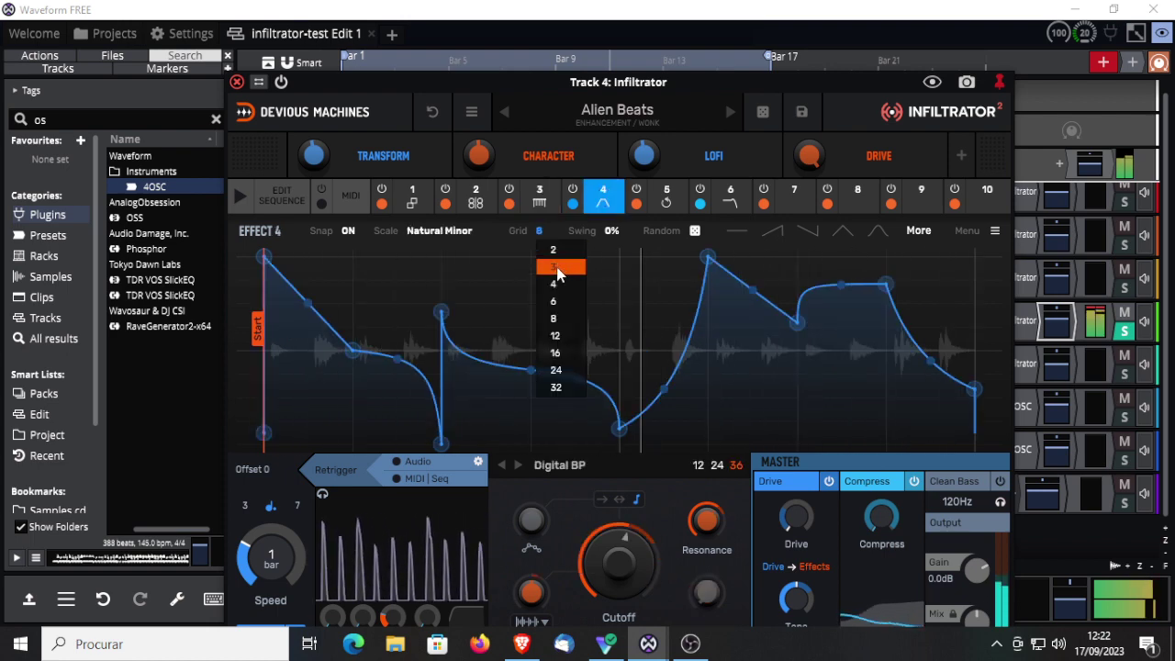
click(547, 261)
click(666, 198)
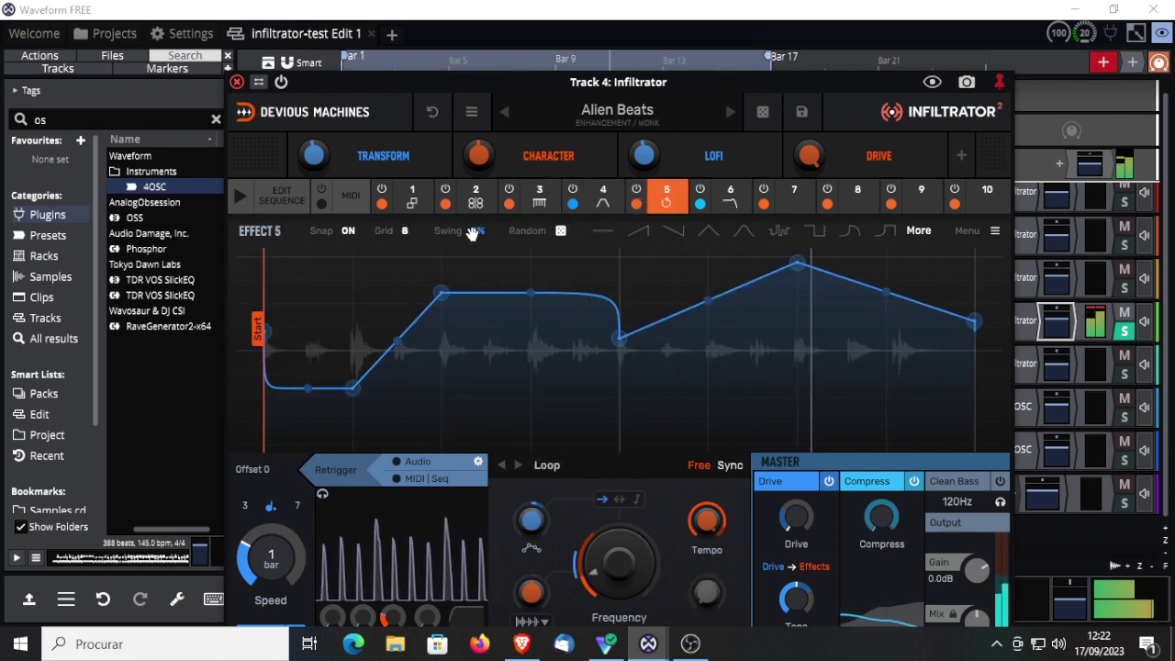
click(408, 231)
click(413, 304)
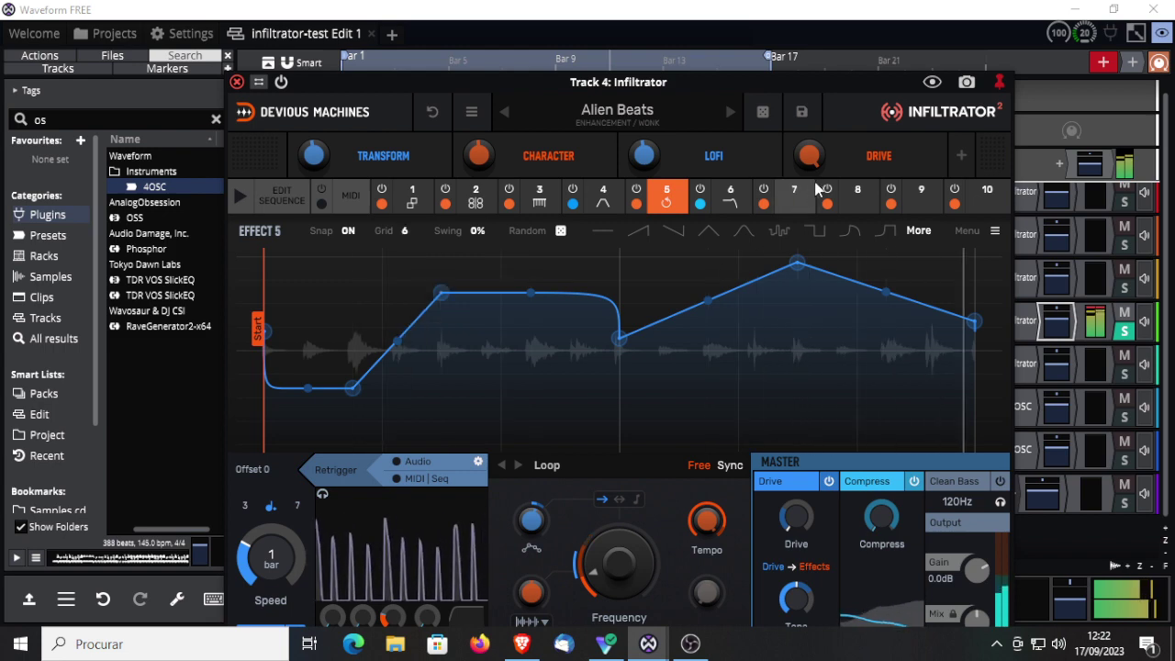
Try grid 3 on Effect 6 (Model-20 LP), apply a curved rise-and-fall envelope shape, and briefly review the effect sequence
click(731, 200)
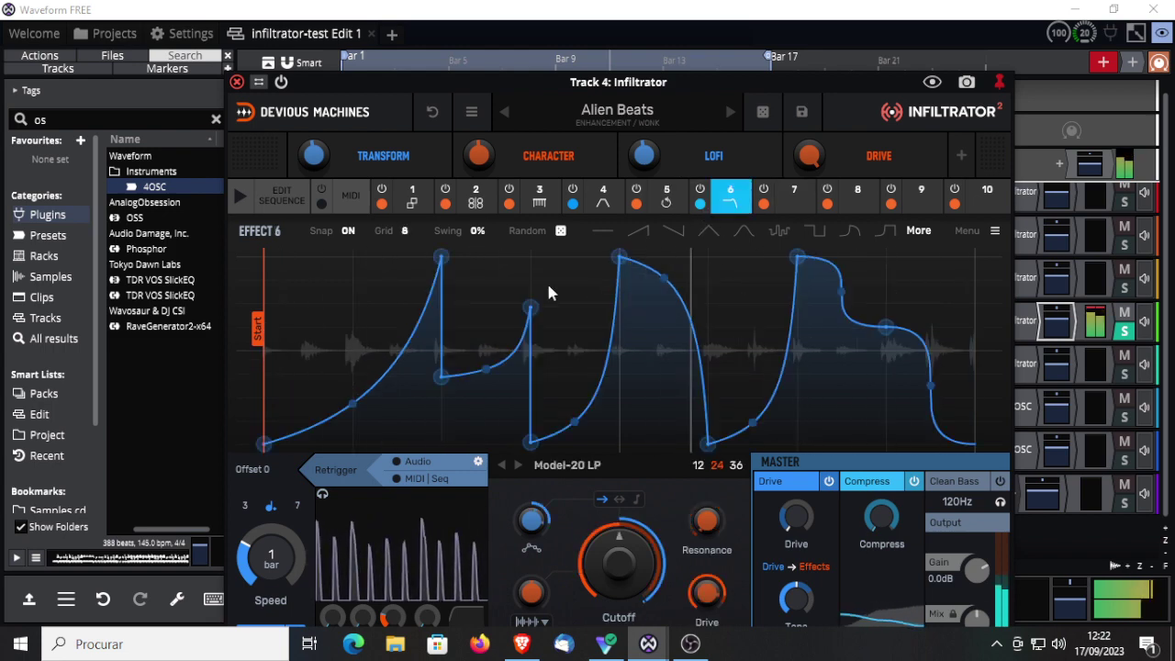
click(403, 231)
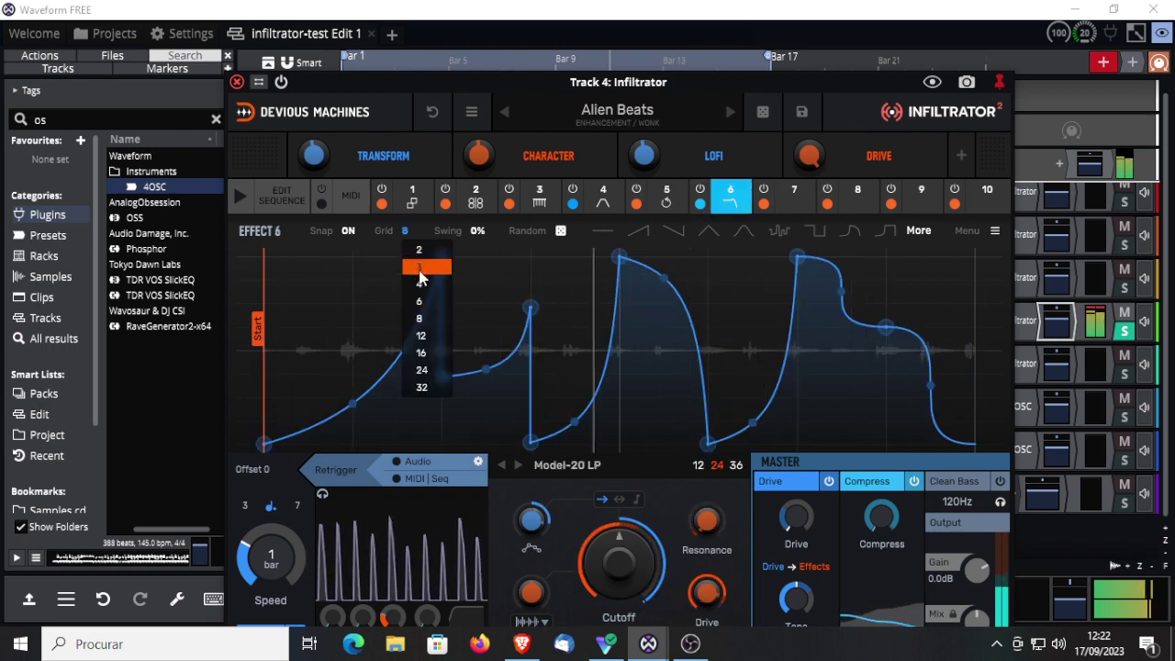
click(420, 278)
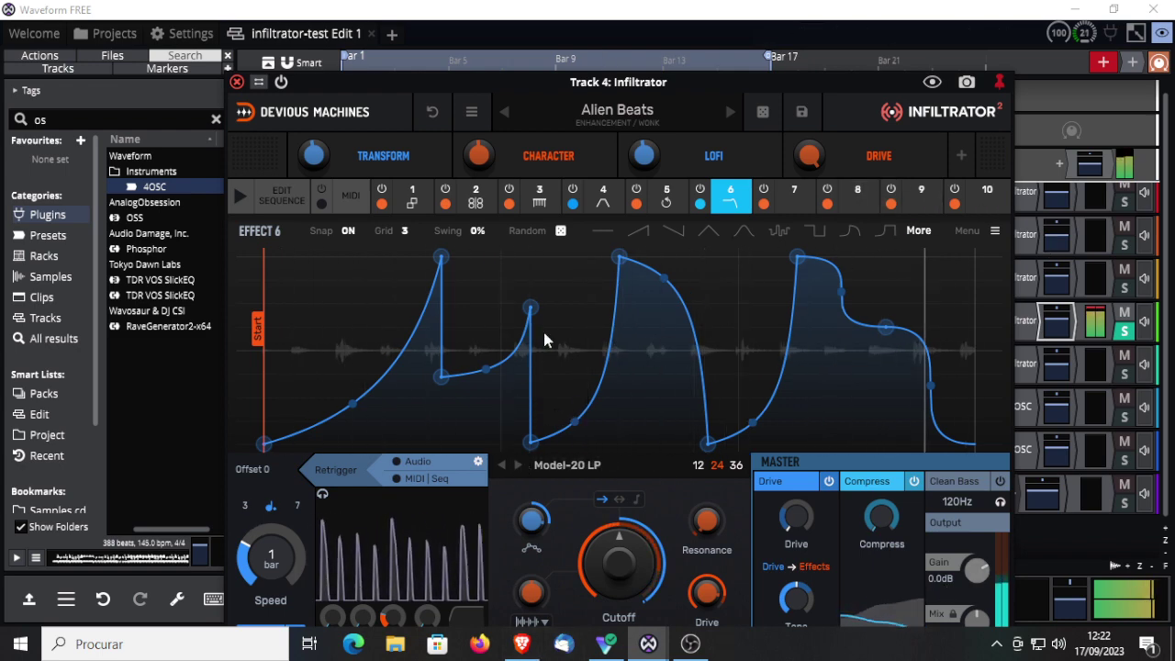
click(849, 231)
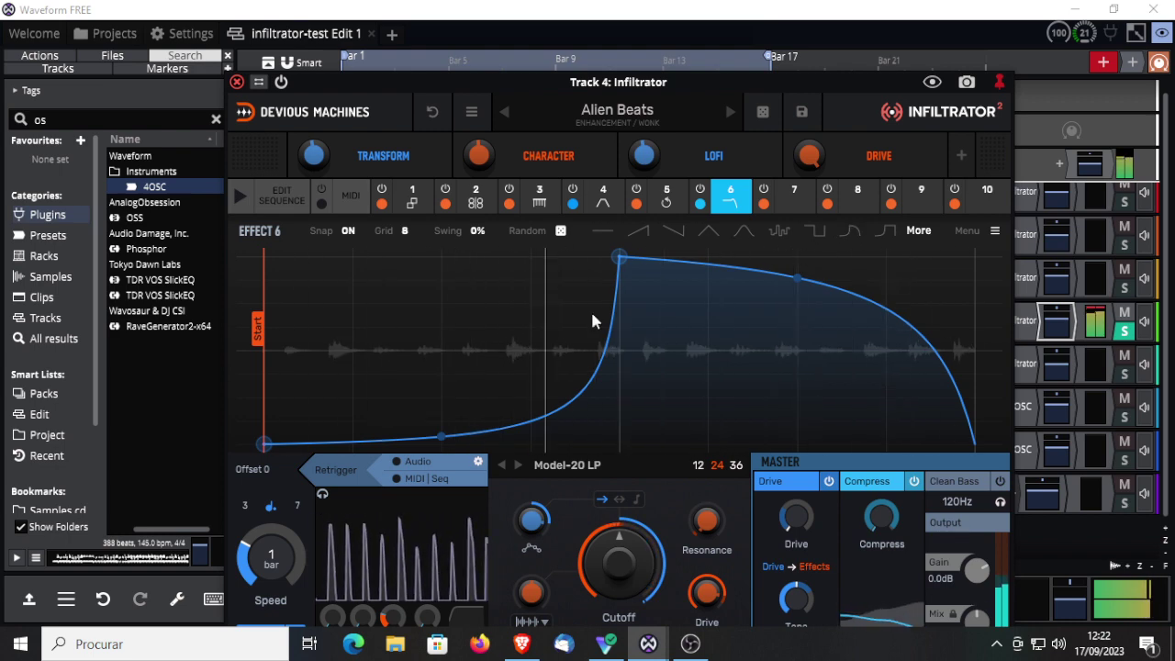
click(282, 210)
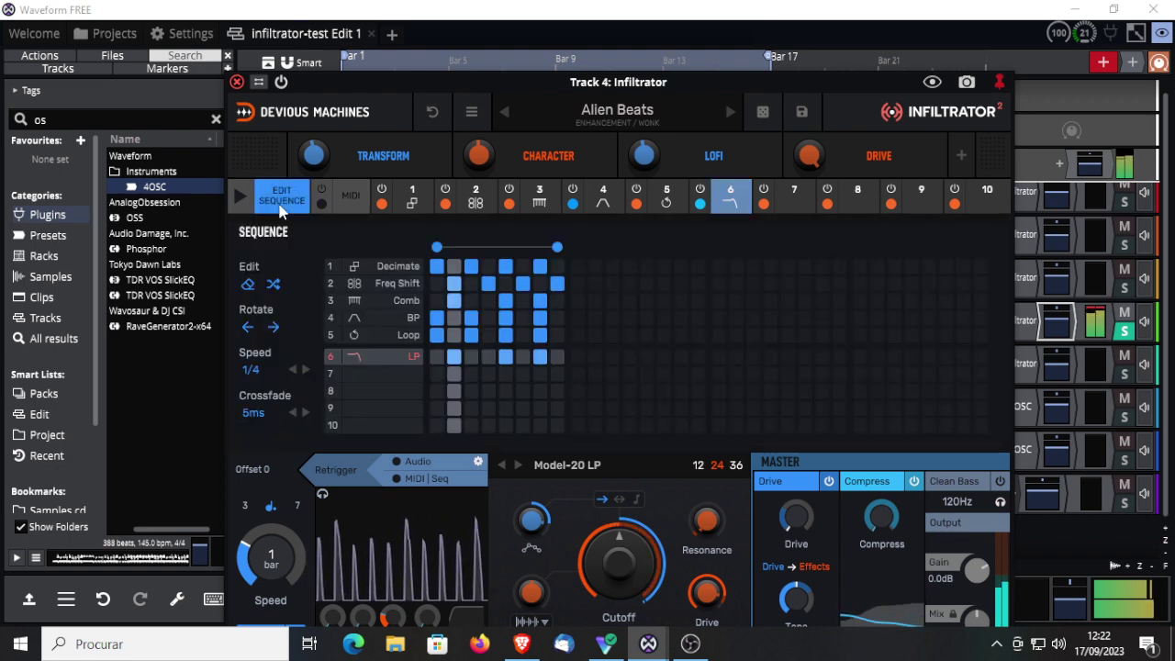
click(282, 209)
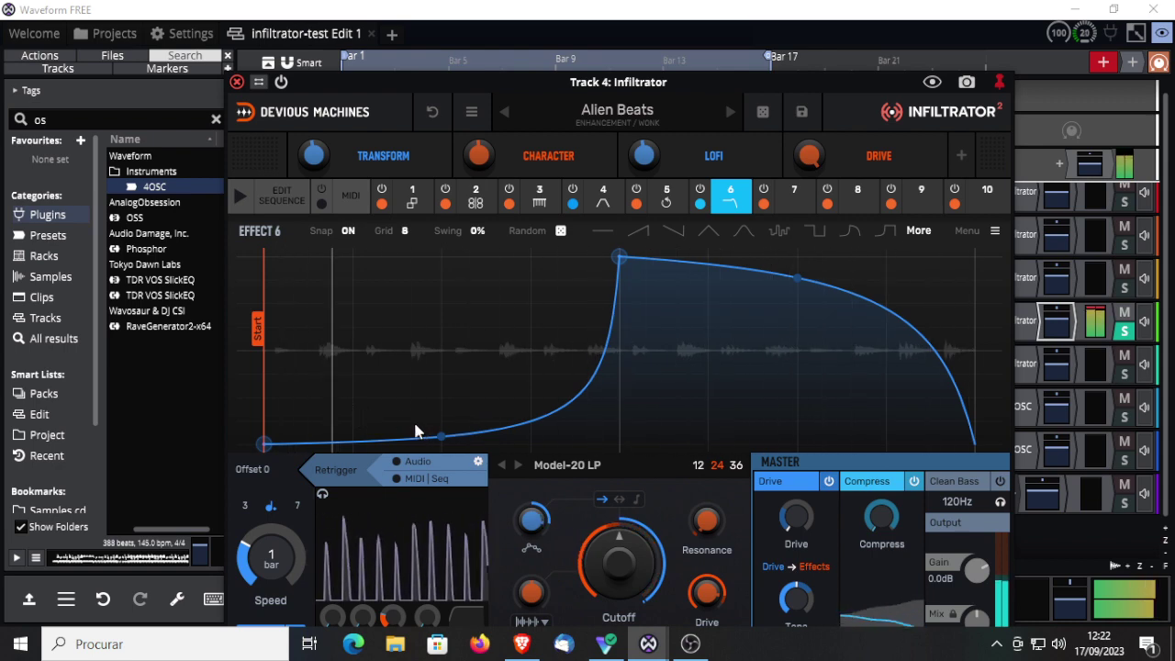
Add the spectral Corrupt effect to empty slot 7 and acknowledge the FFT latency notice
click(795, 196)
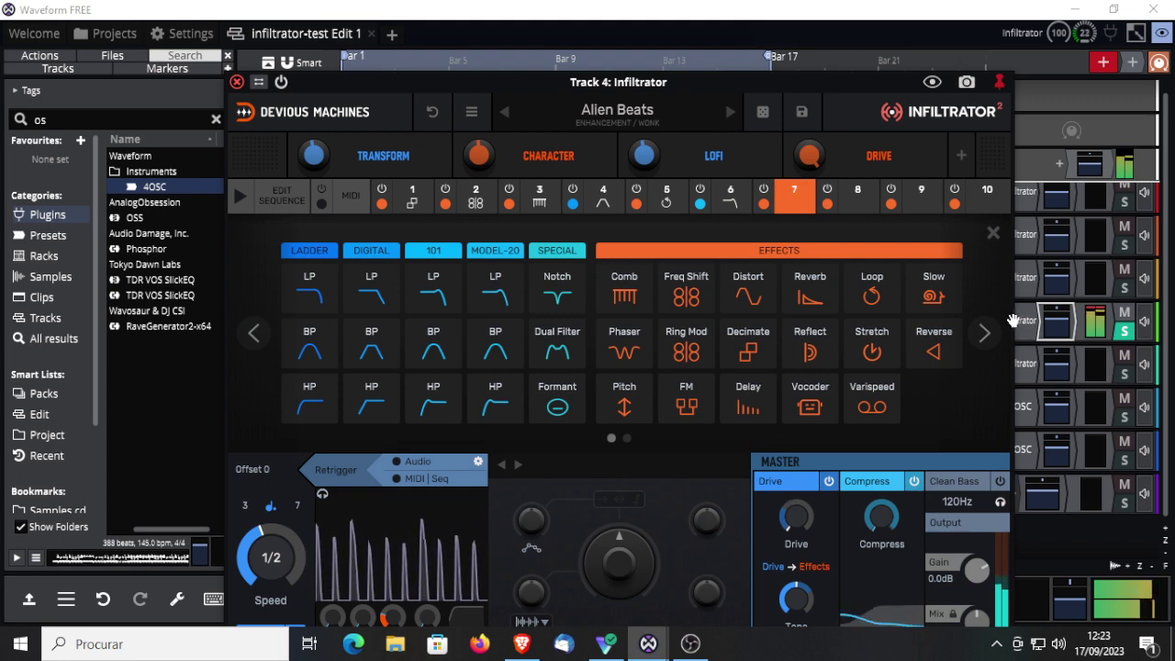
click(985, 335)
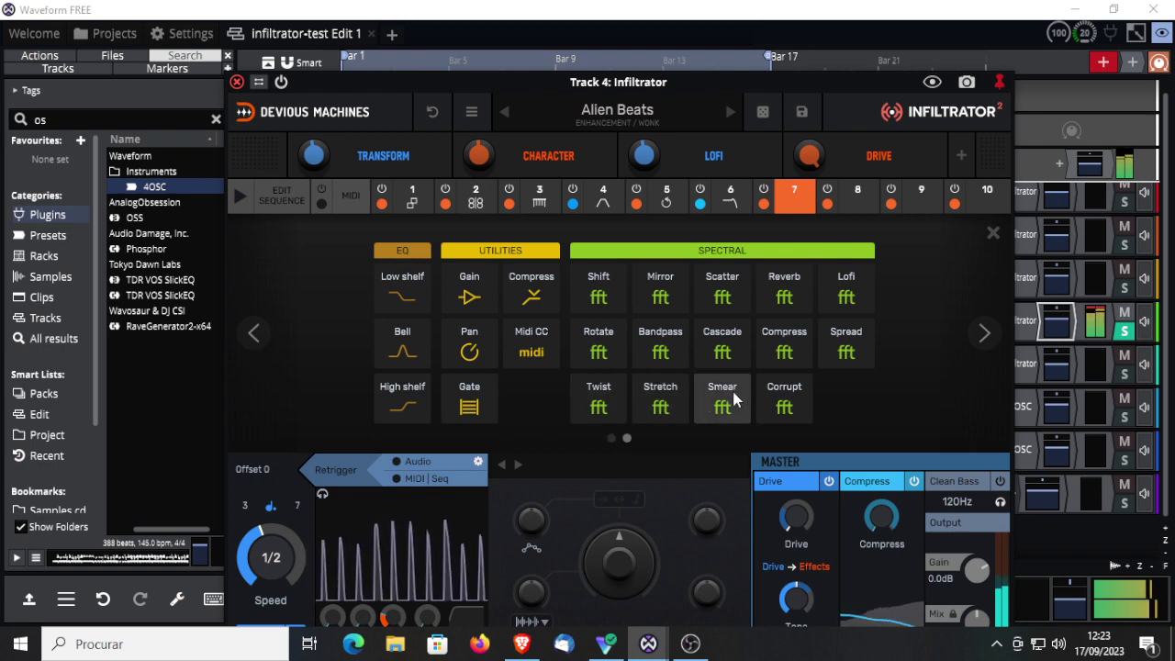
click(785, 393)
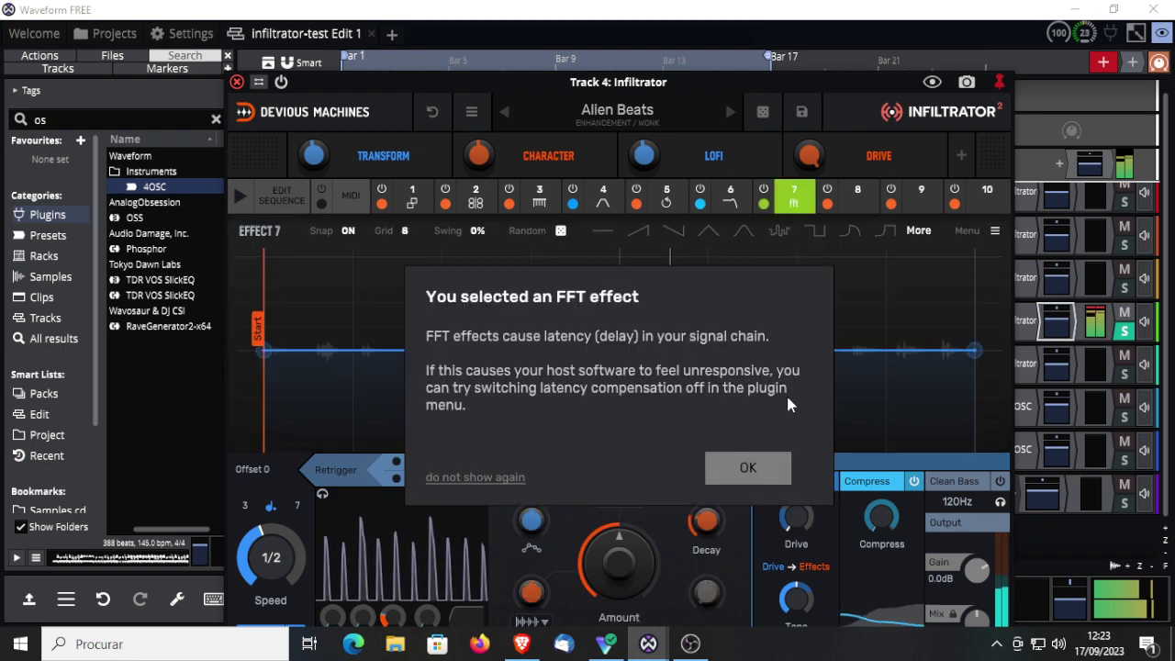
click(742, 469)
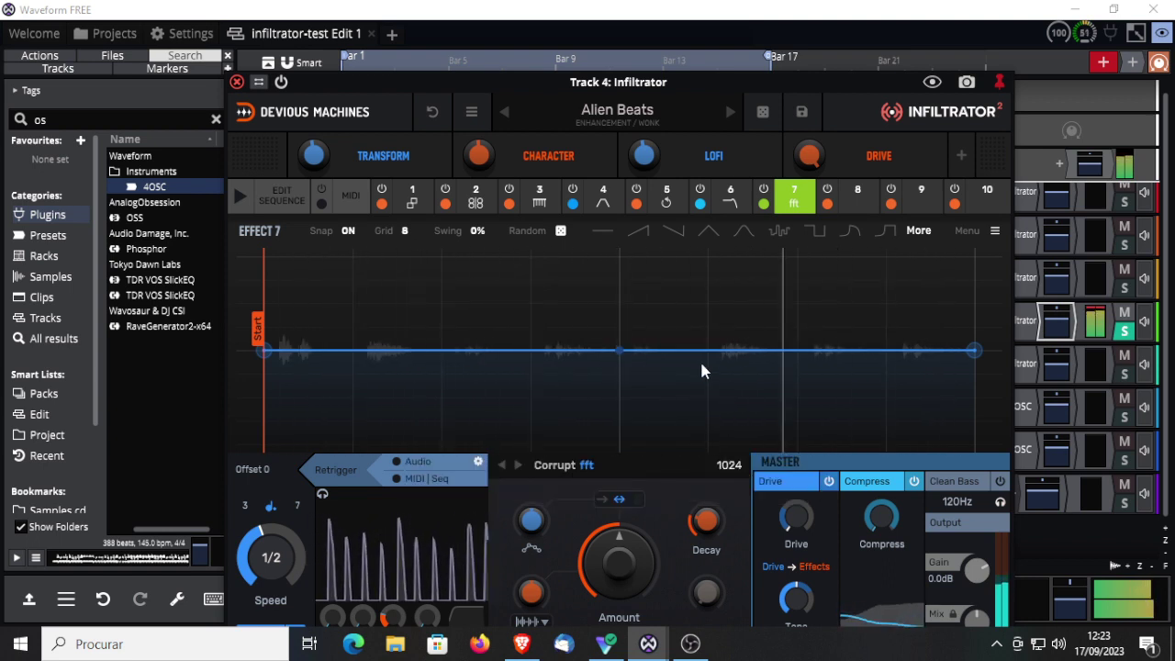
Apply a random stepped envelope to Effect 7 (Corrupt) and enable the effect on sequence steps 1, 3, 5 and 7
click(779, 231)
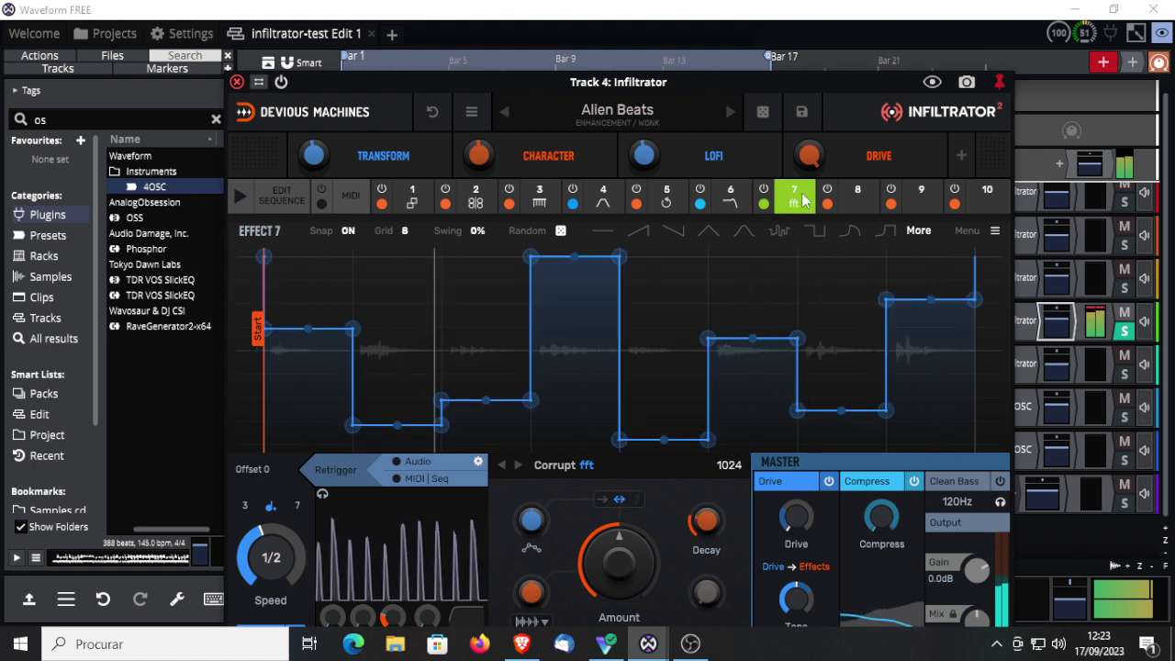
click(280, 196)
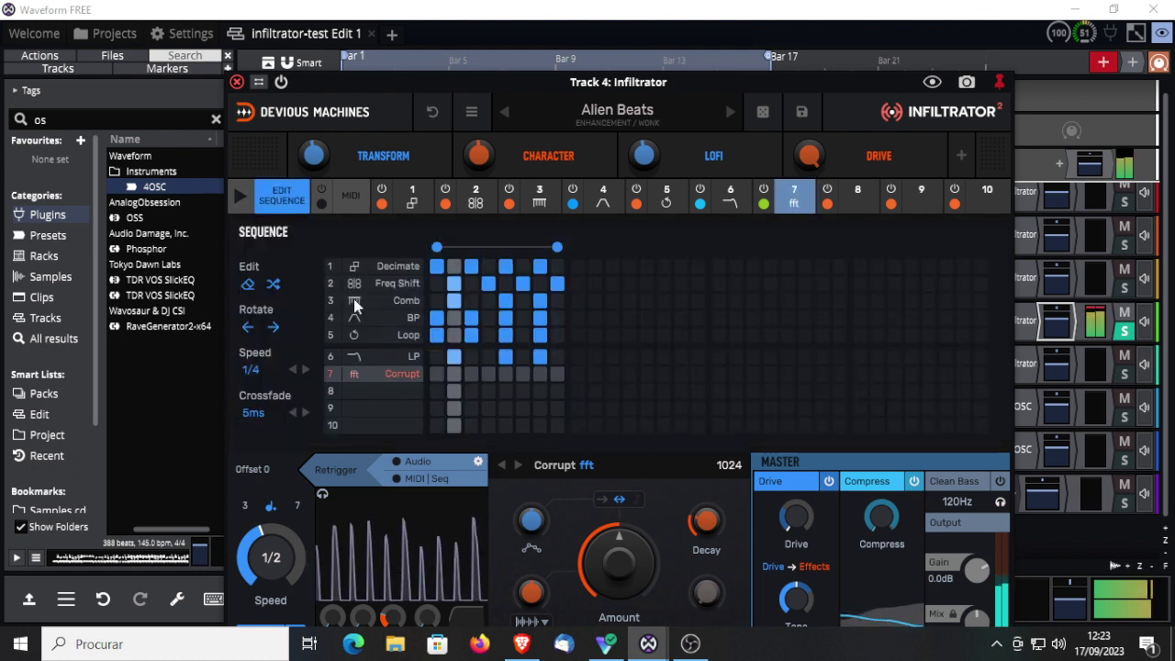
click(437, 375)
click(472, 375)
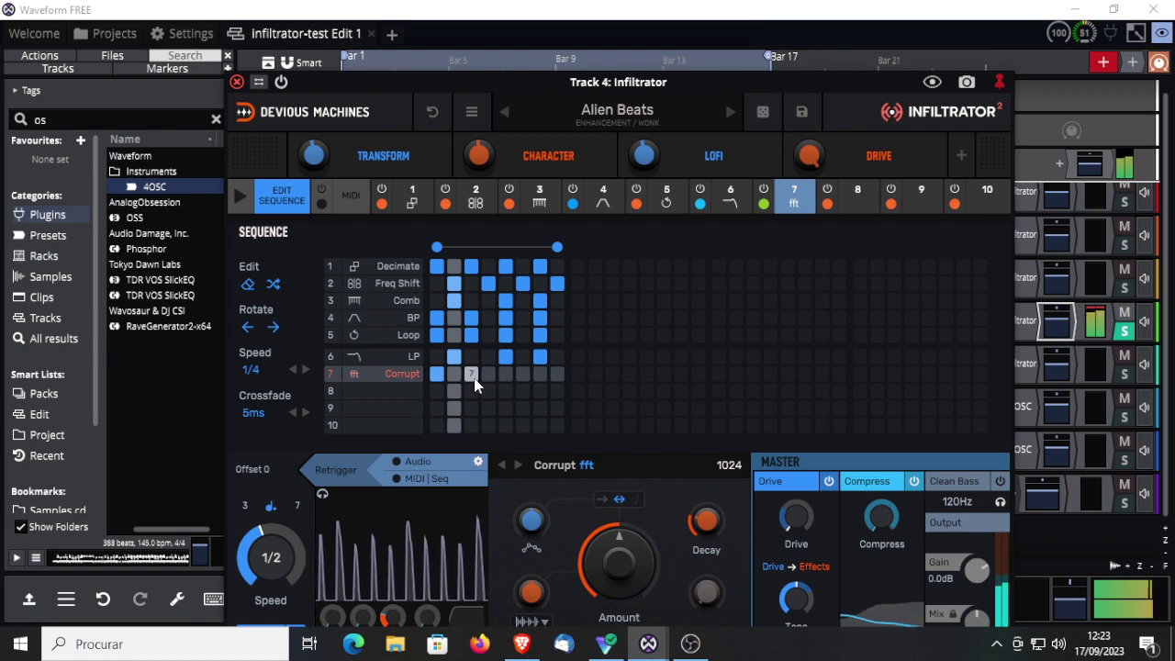
click(506, 374)
click(540, 374)
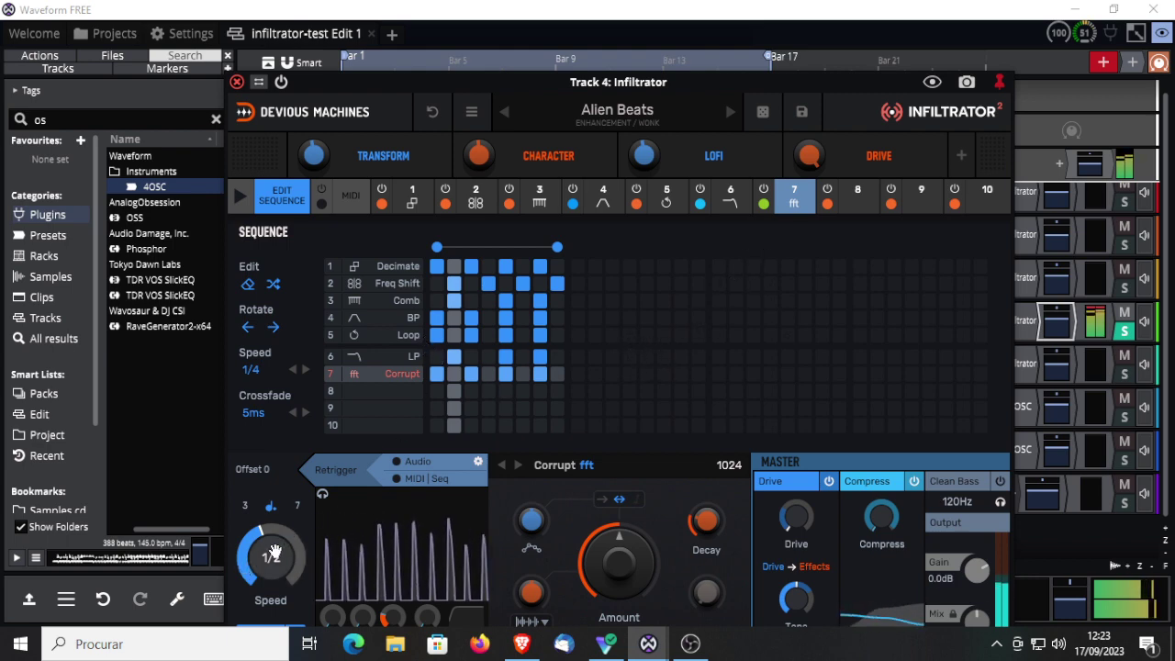
Try an 8-bar envelope speed for Corrupt and turn off tempo sync so it runs freely at 0.40 Hz
drag(272, 555, 273, 538)
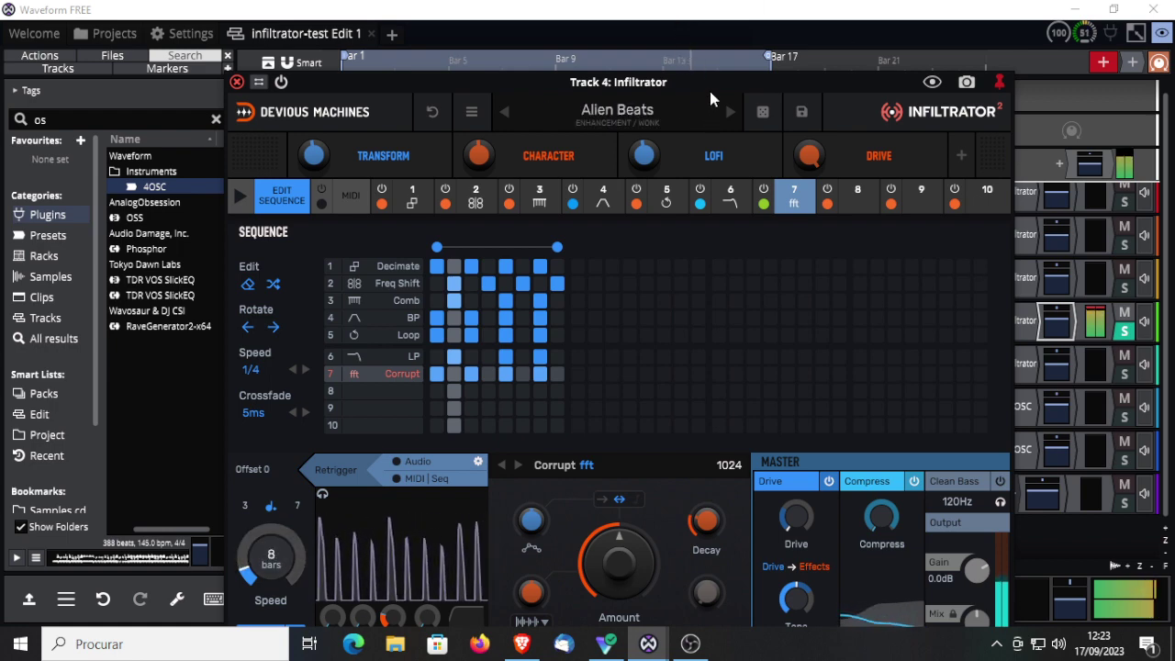
drag(714, 84, 714, 5)
click(268, 559)
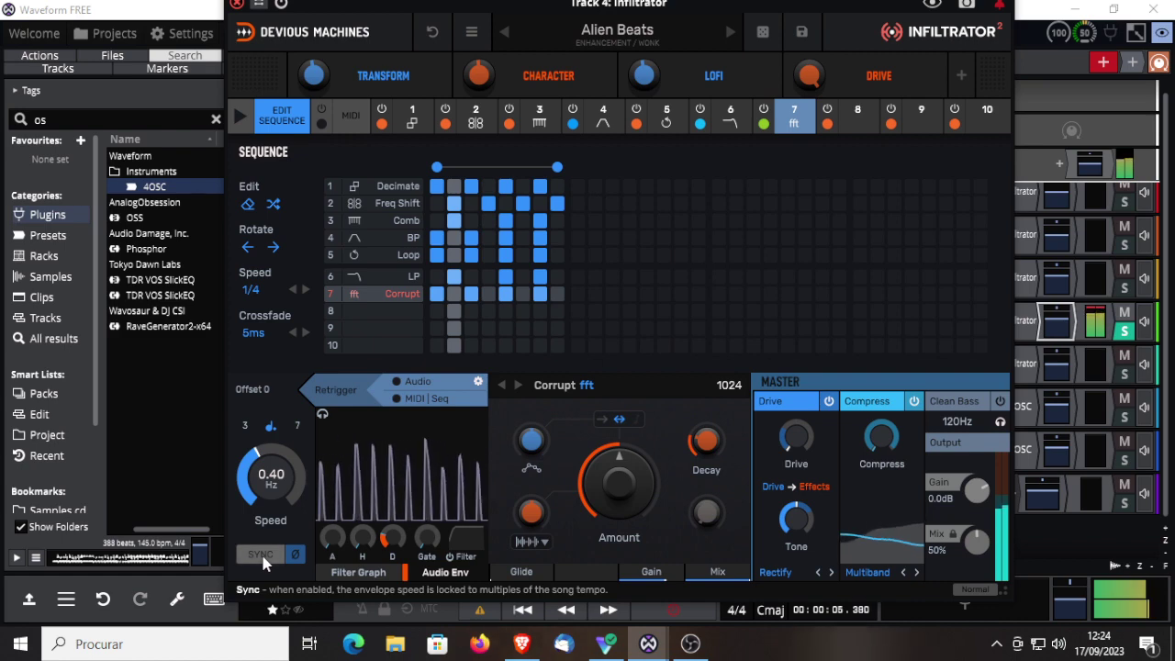
Audition the next factory presets on the soloed track, Alienation and Cyborg Workout
click(729, 32)
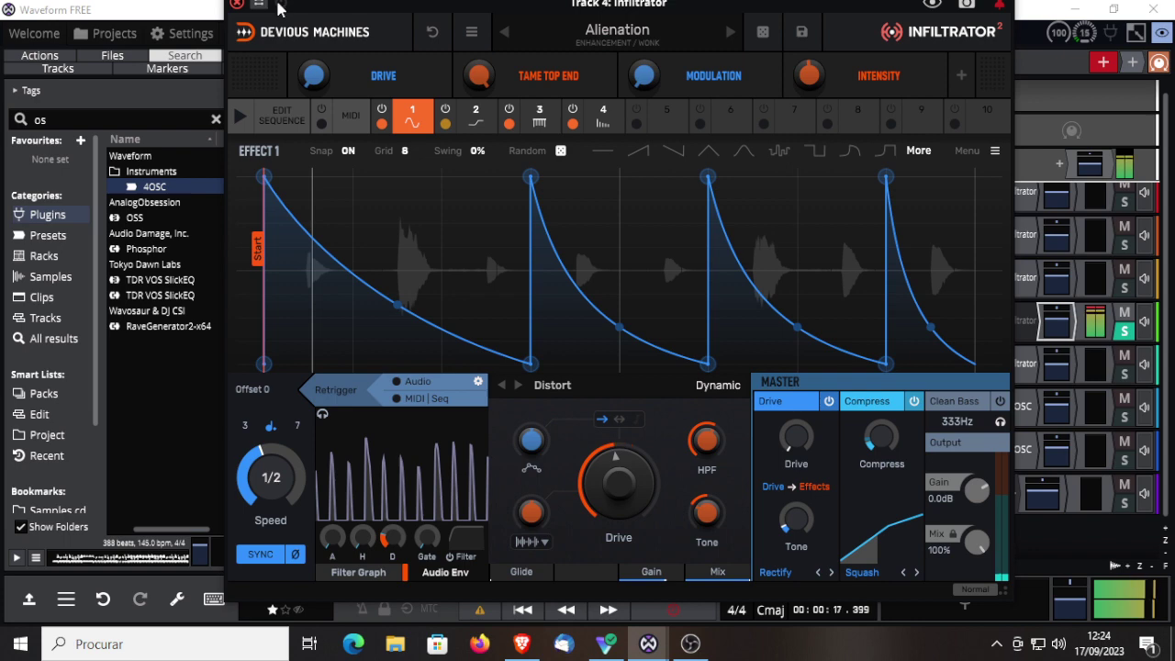
click(728, 33)
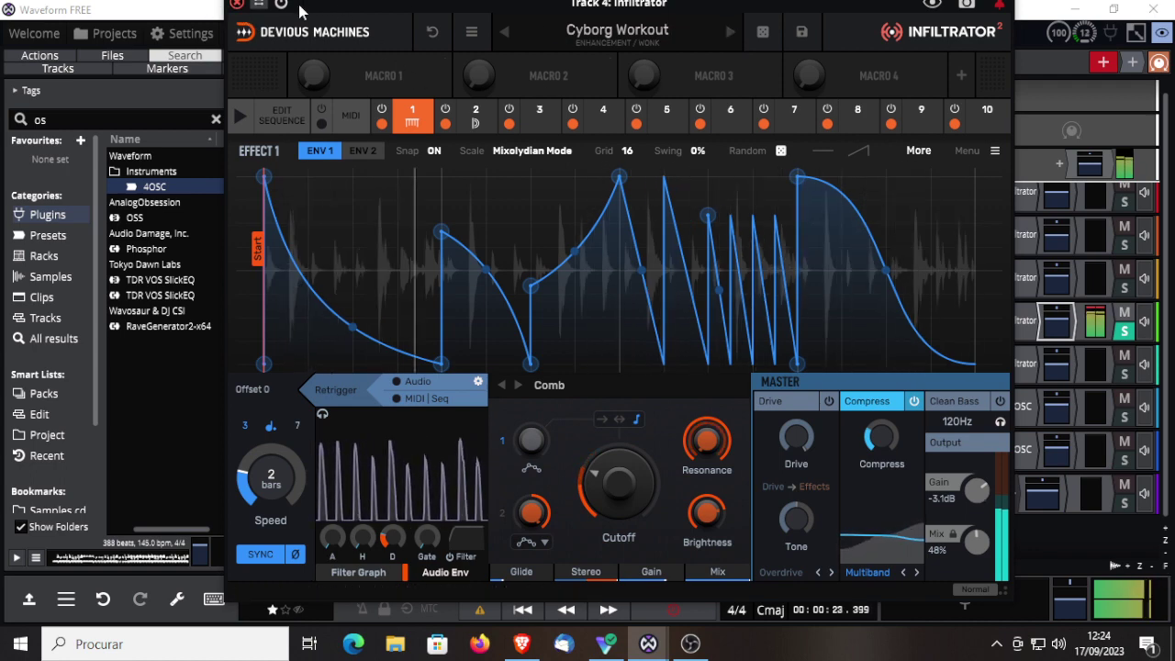
Close Track 4's Infiltrator window and switch the solo from Track 4 to Track 5
click(237, 4)
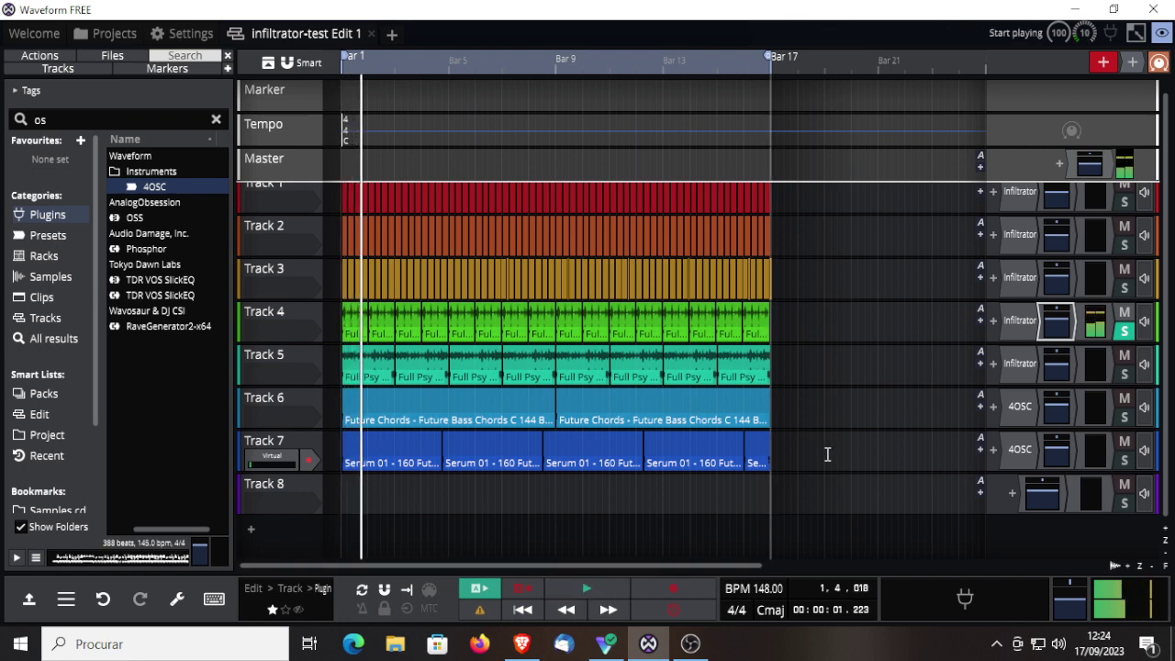
click(1124, 330)
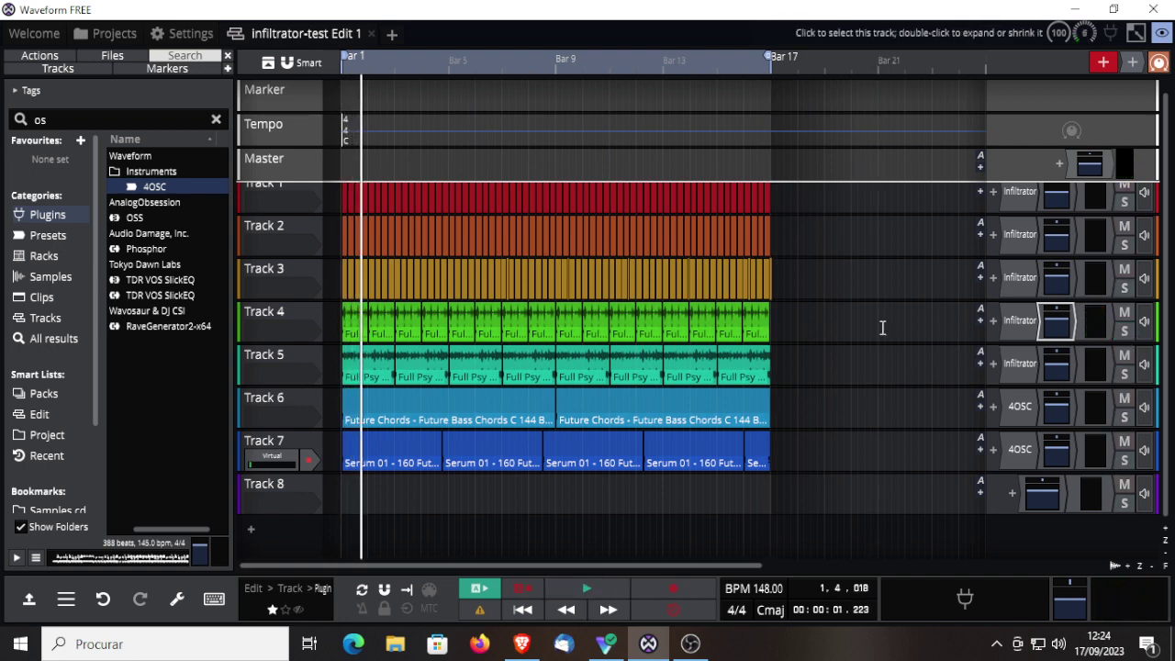
click(1124, 373)
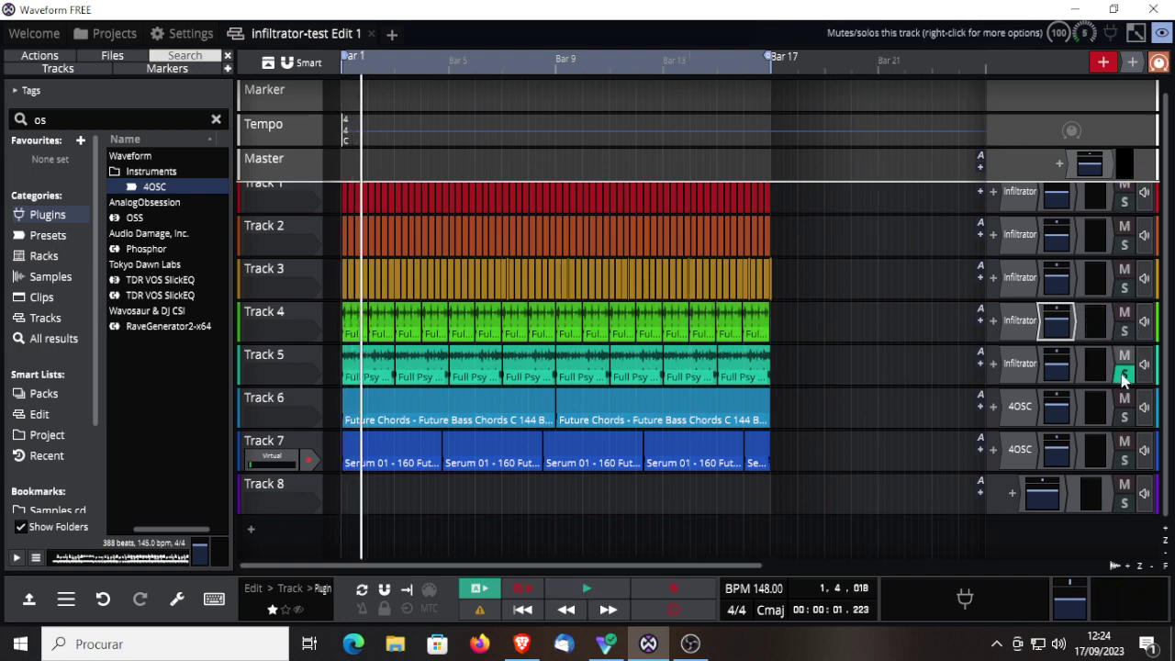
Start playback and load the Bass Driver preset from the factory Bass / Enhance category in Track 5's Infiltrator
click(562, 592)
double_click(1022, 365)
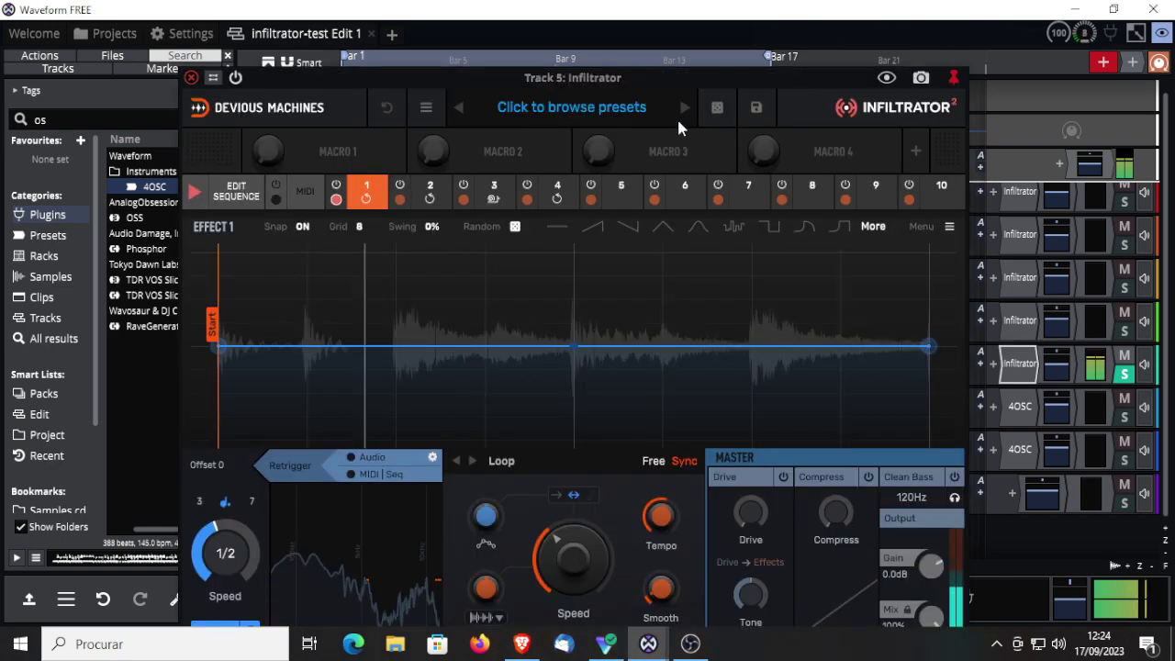
click(565, 110)
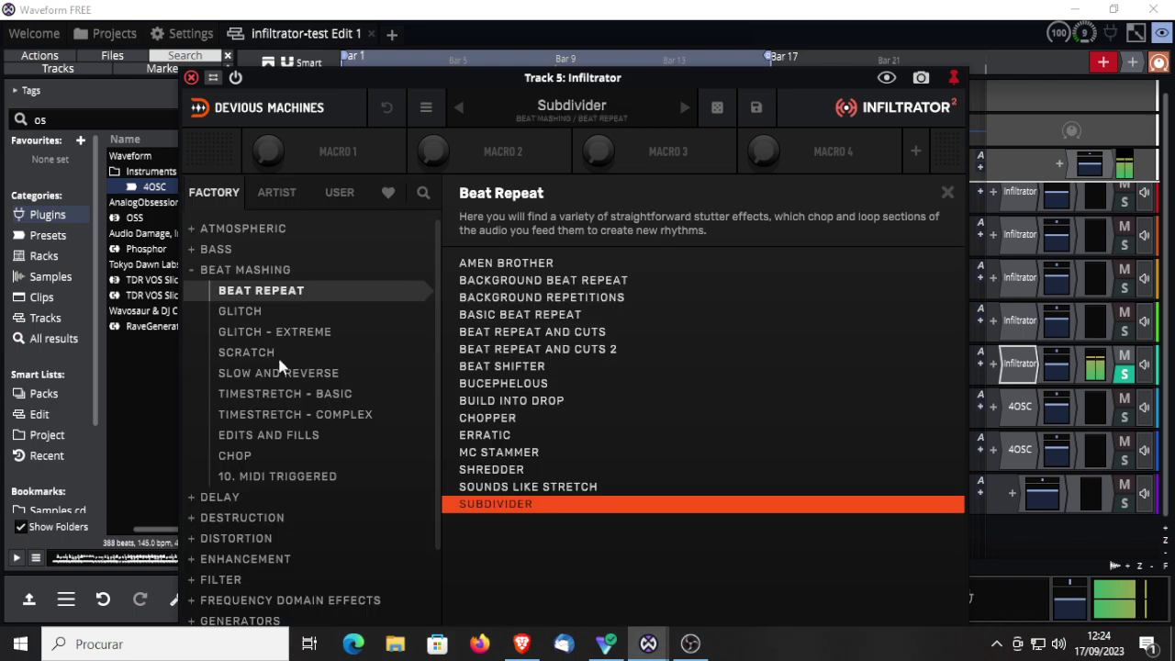
click(192, 250)
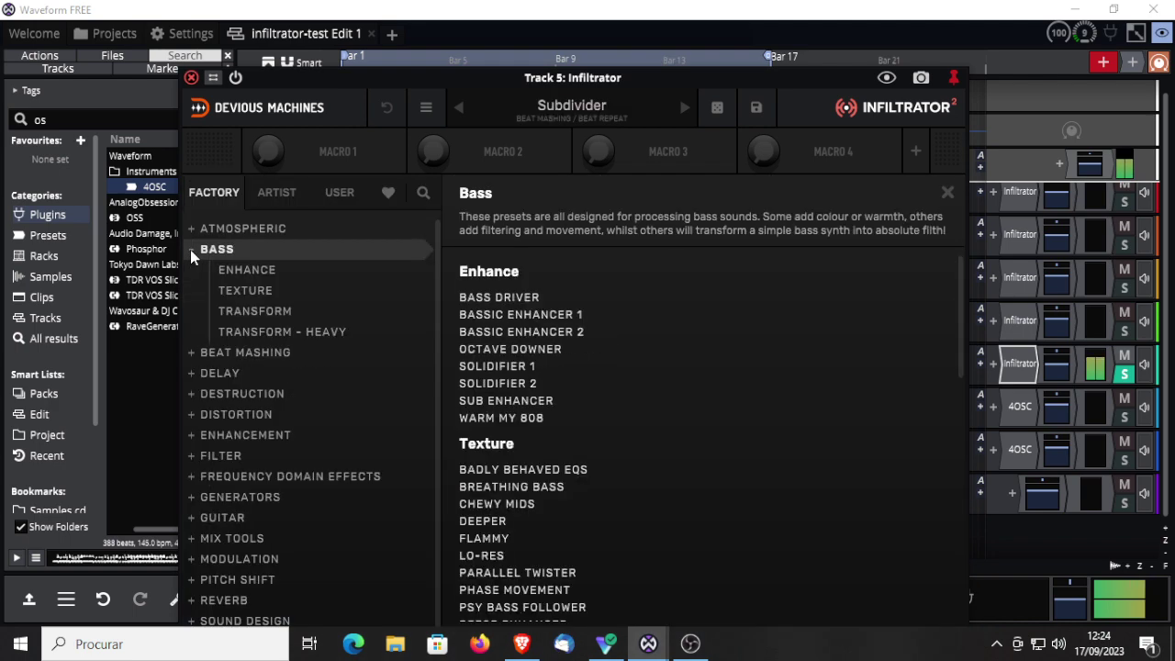
click(241, 273)
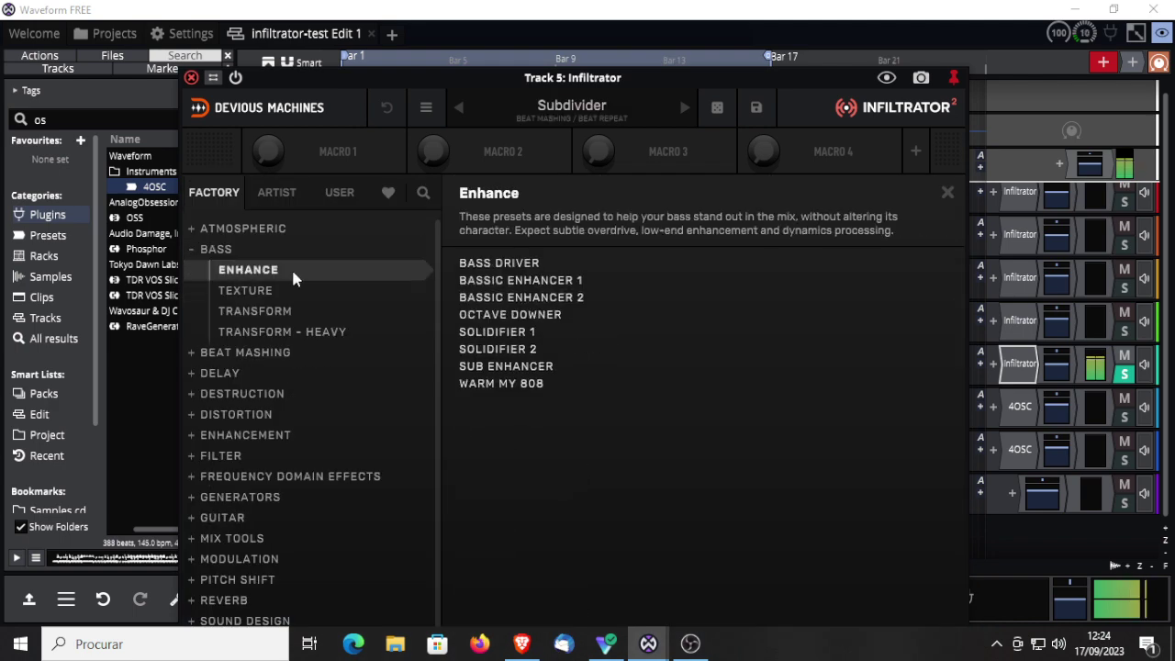
click(500, 262)
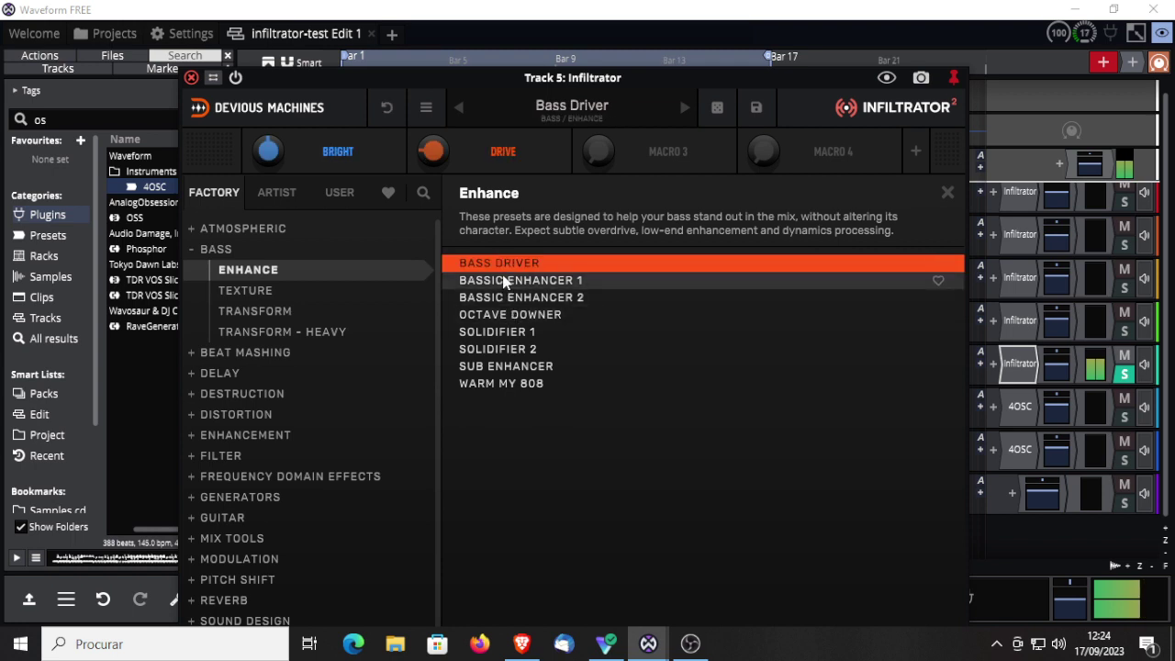
Audition the Enhance presets Warm My 808, Sub Enhancer, Octave Downer, Bassic Enhancer 2 and Bassic Enhancer 1
click(500, 384)
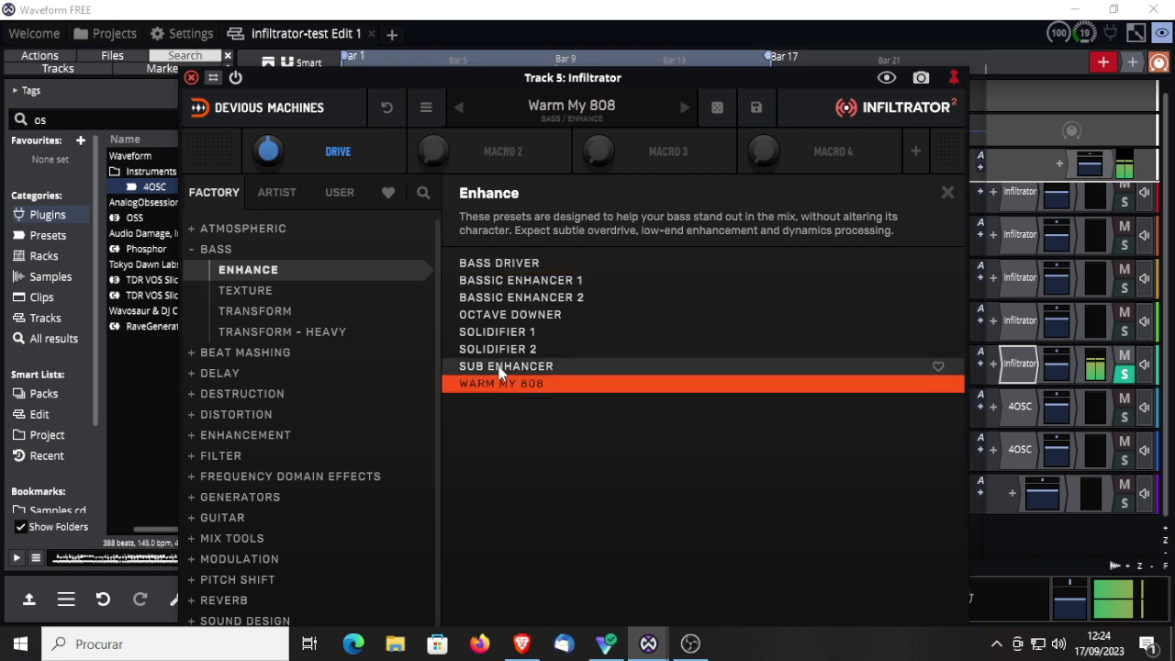
click(501, 367)
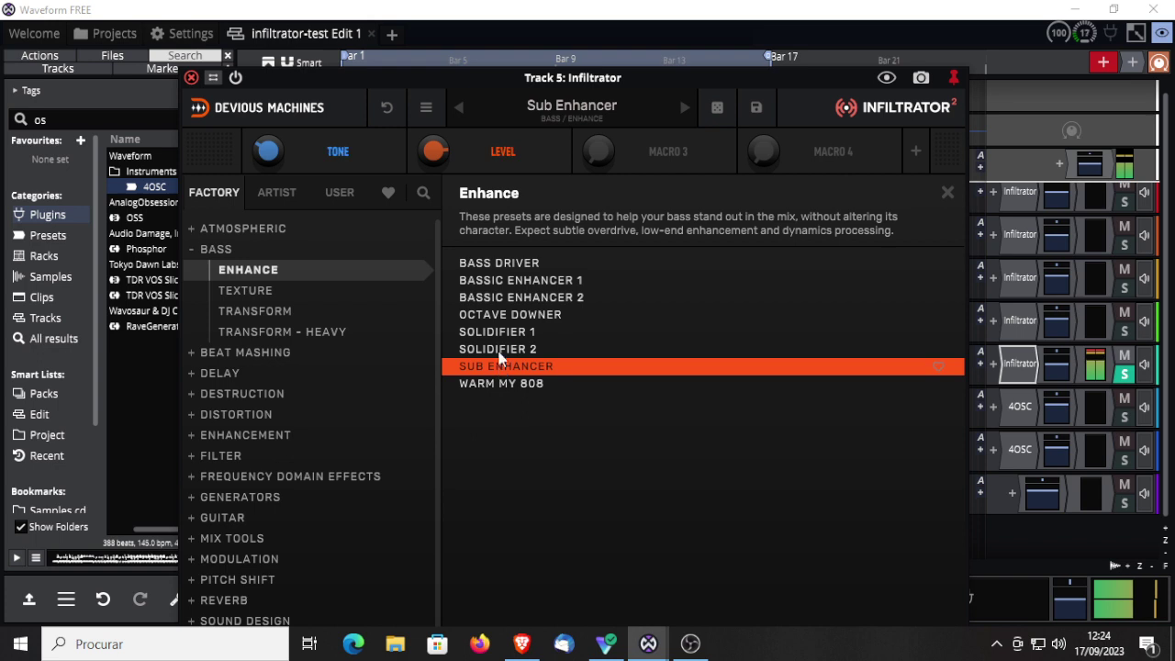
click(511, 316)
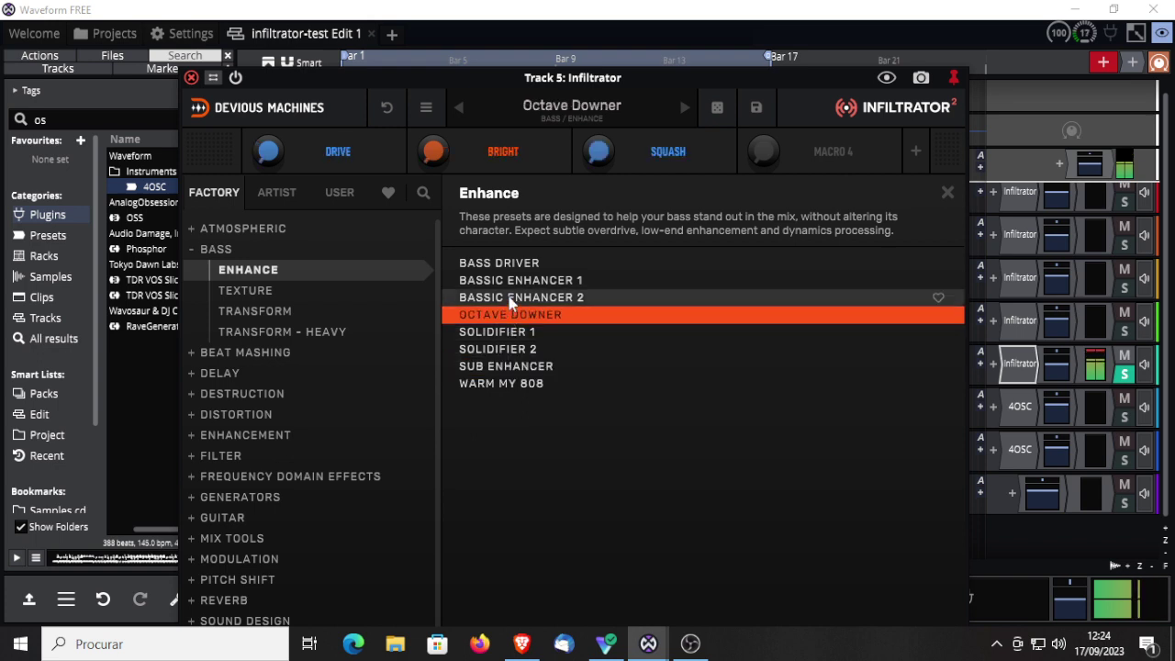
click(511, 298)
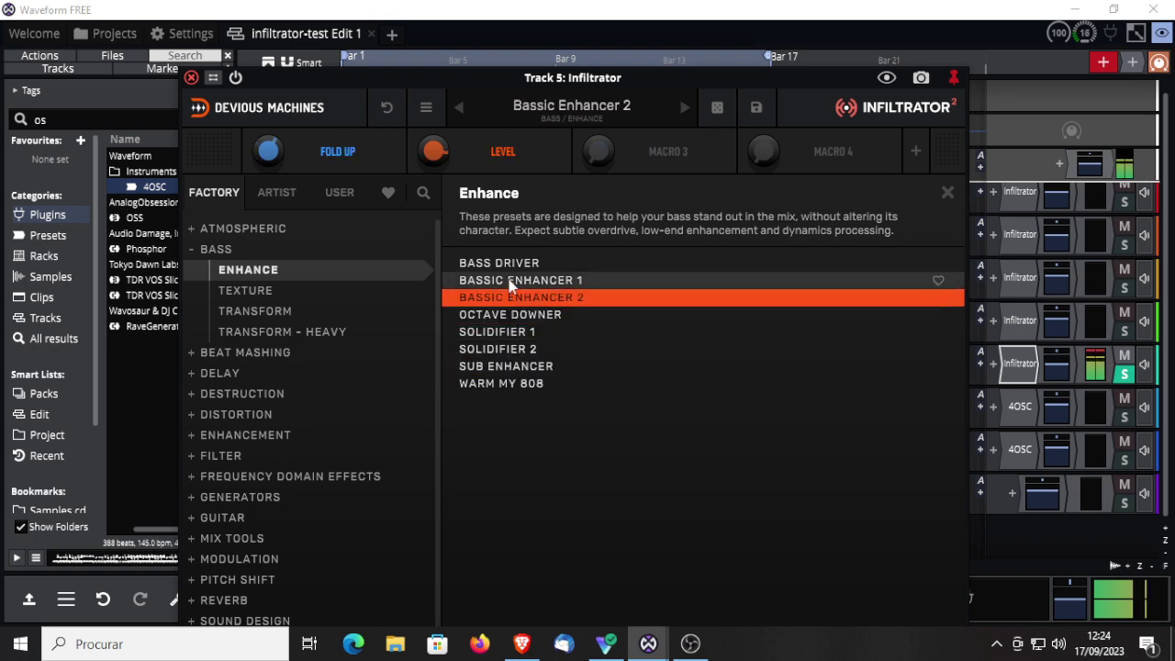
click(512, 281)
Reload the Bass Driver preset and compare it with the dry sound by bypassing and re-enabling Infiltrator
click(511, 265)
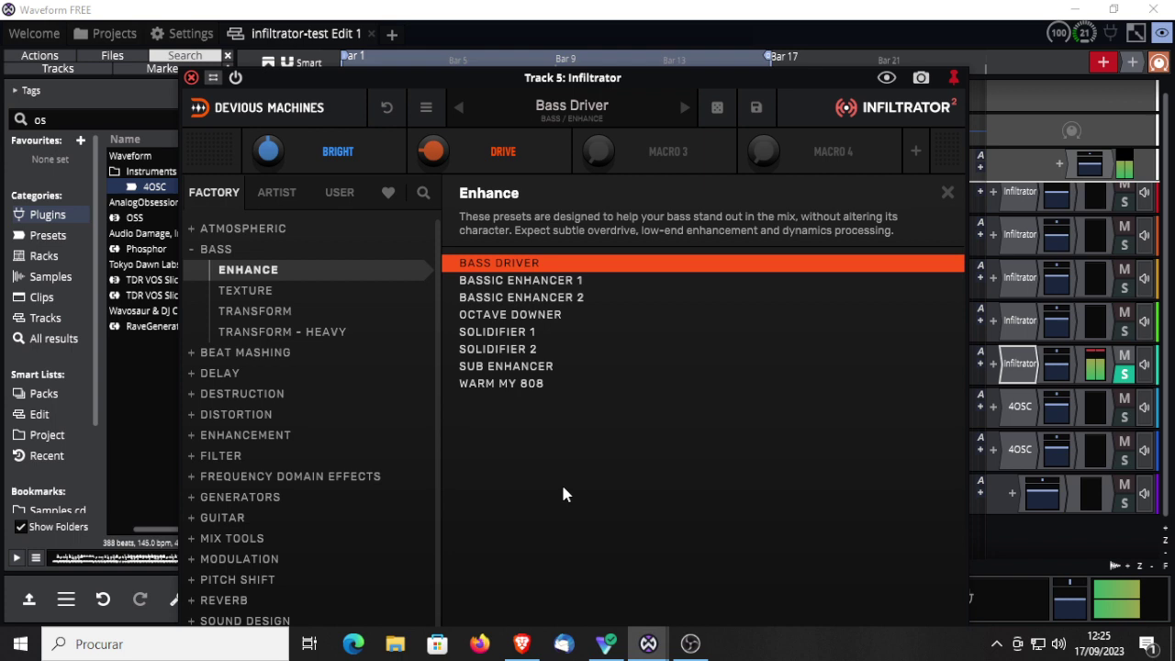
click(236, 78)
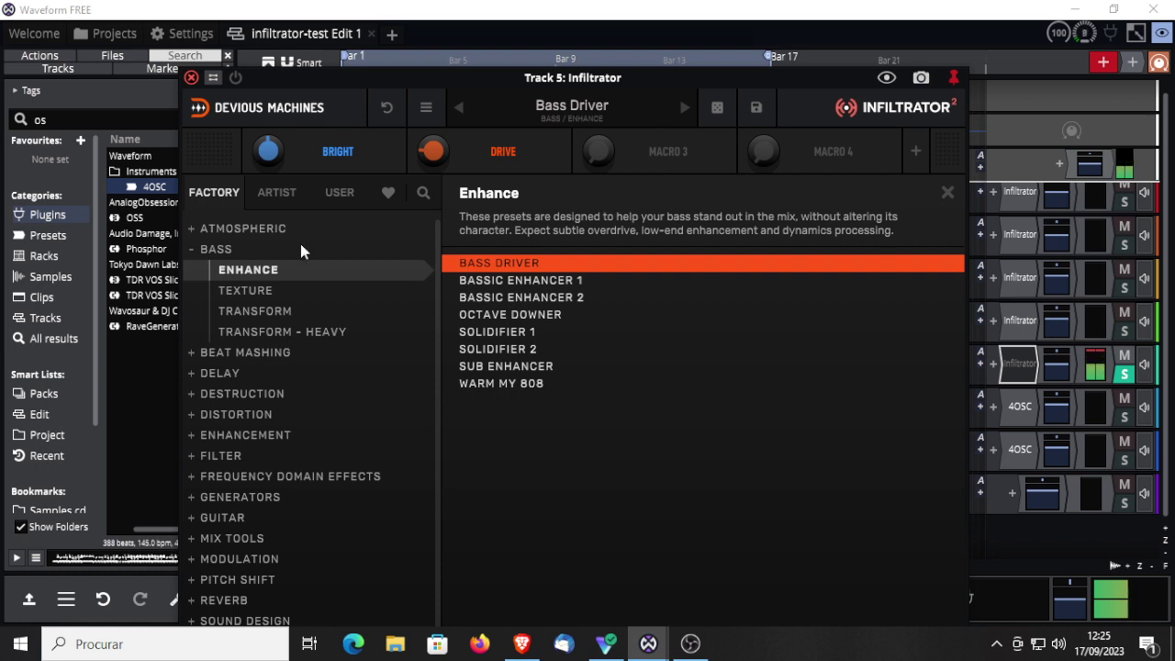
click(236, 78)
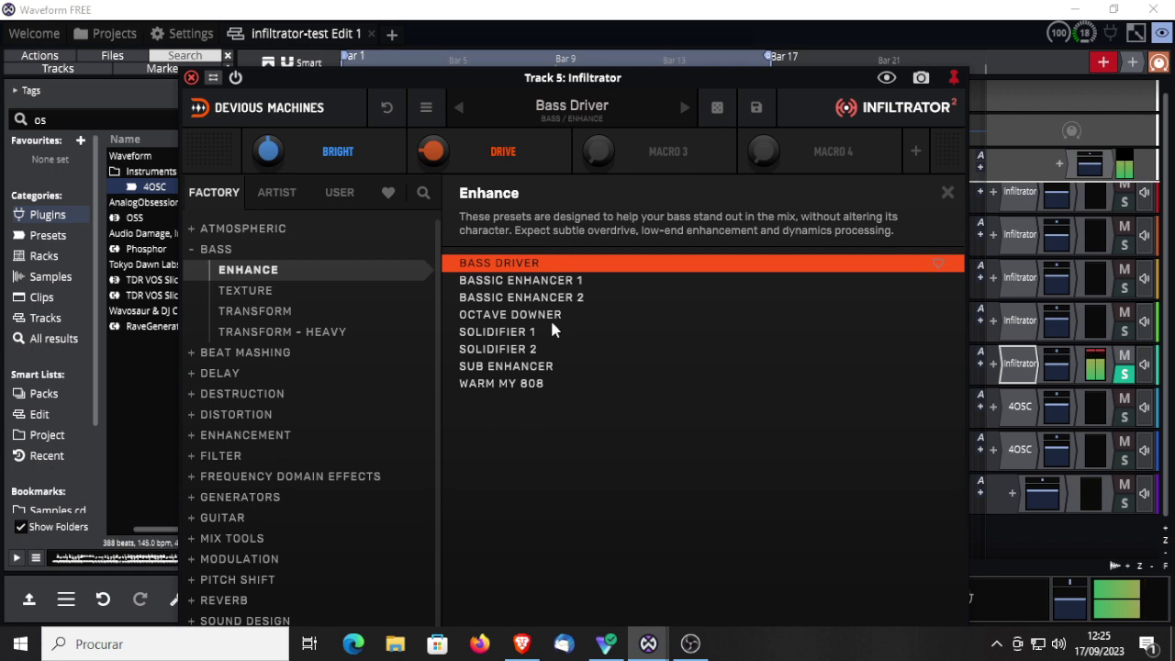
Audition the Bass / Transform - Heavy presets Bassline Writer, Hard Bassline, Neural Contrast, Third Eye Bass and Rotterdam
click(274, 333)
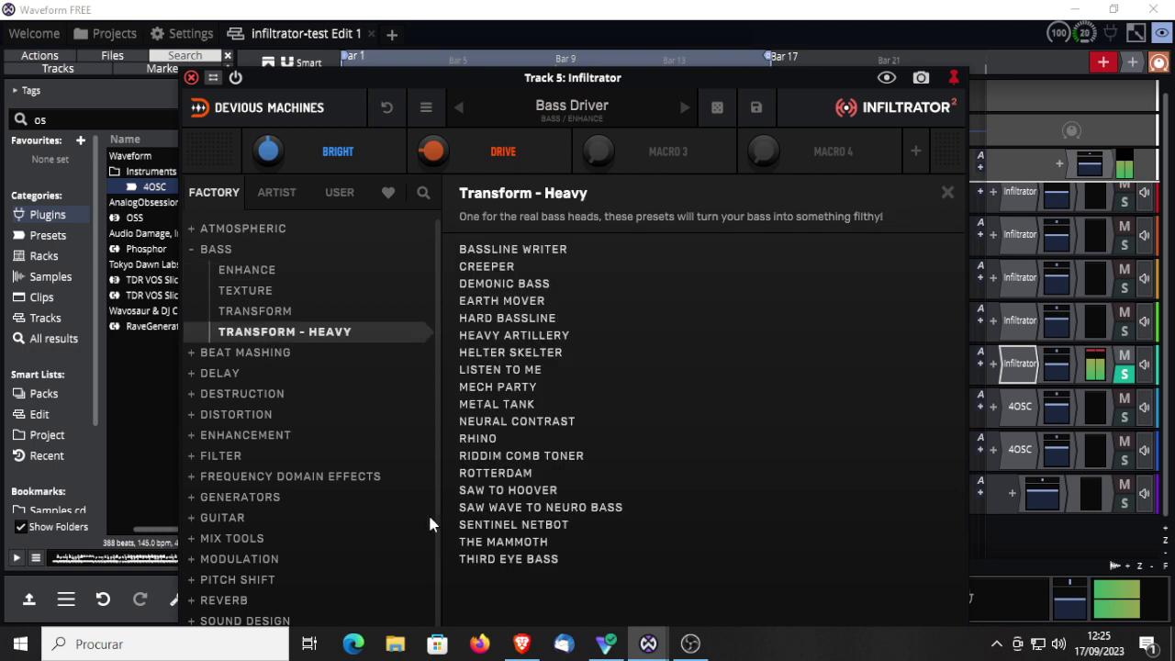
click(519, 248)
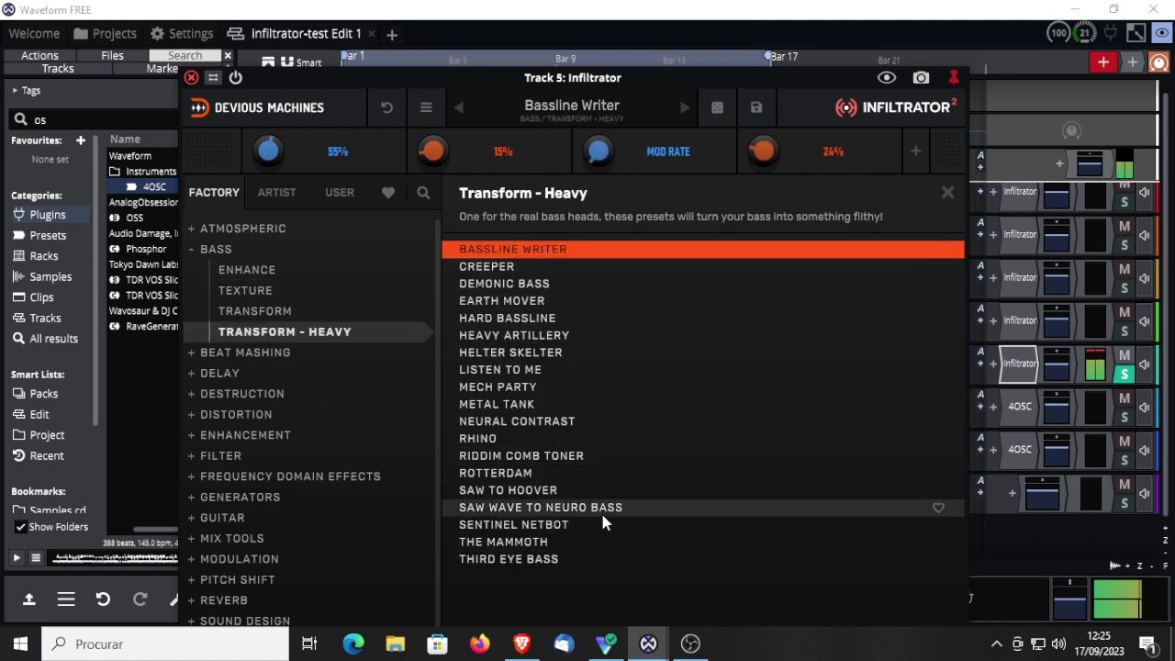
click(511, 321)
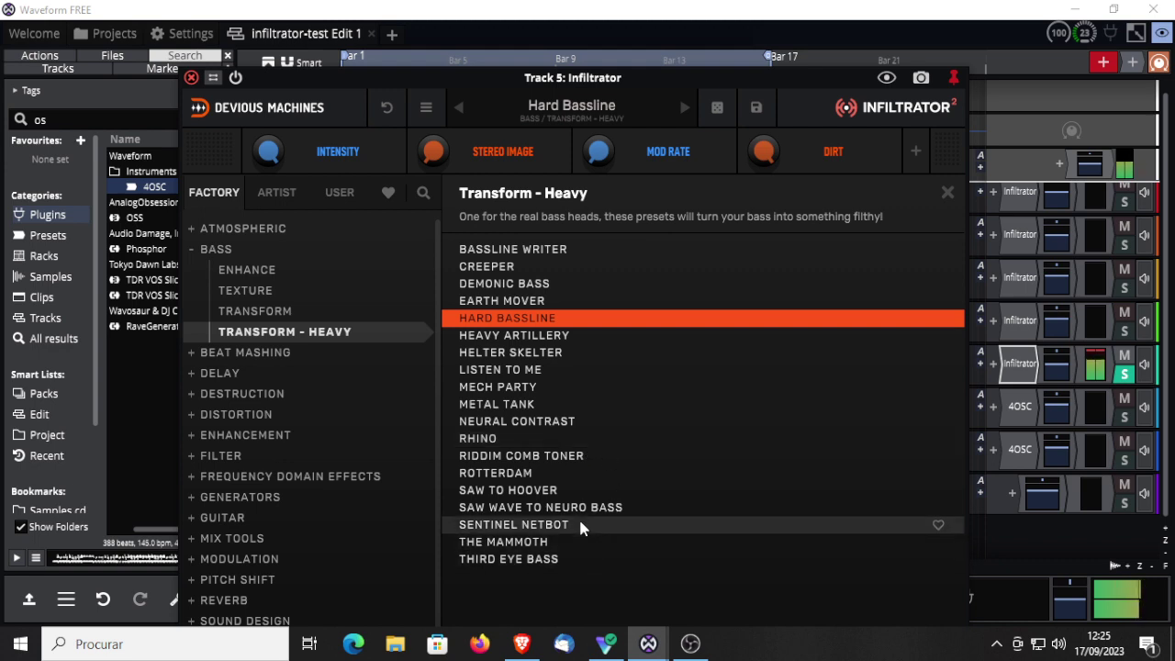
click(523, 424)
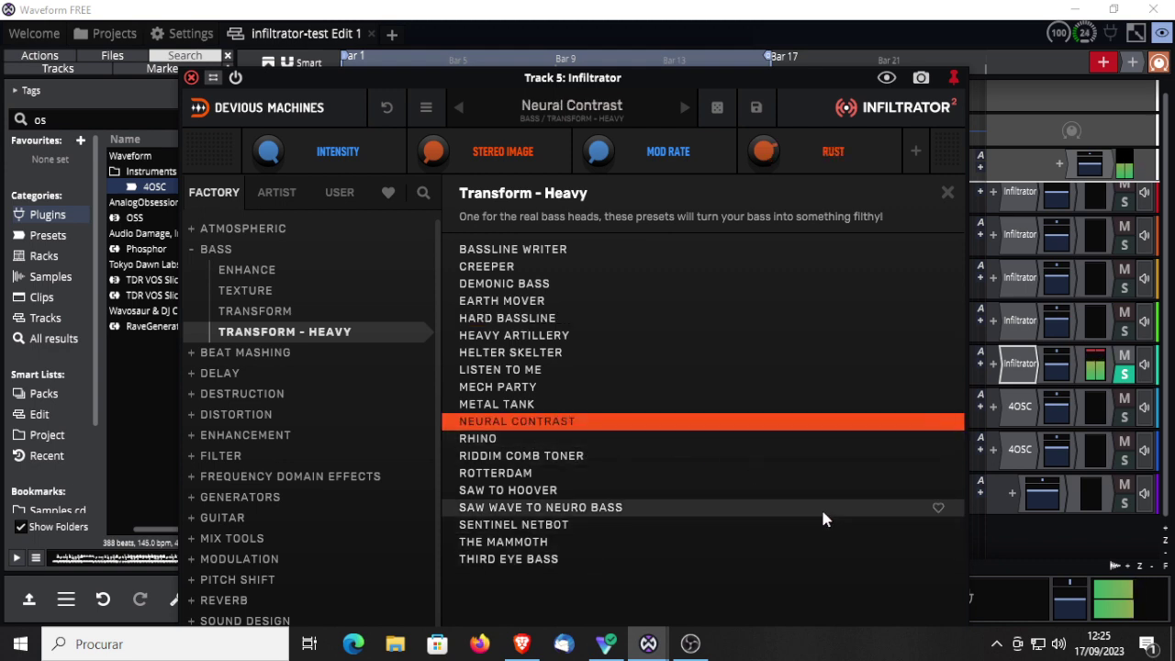
click(502, 561)
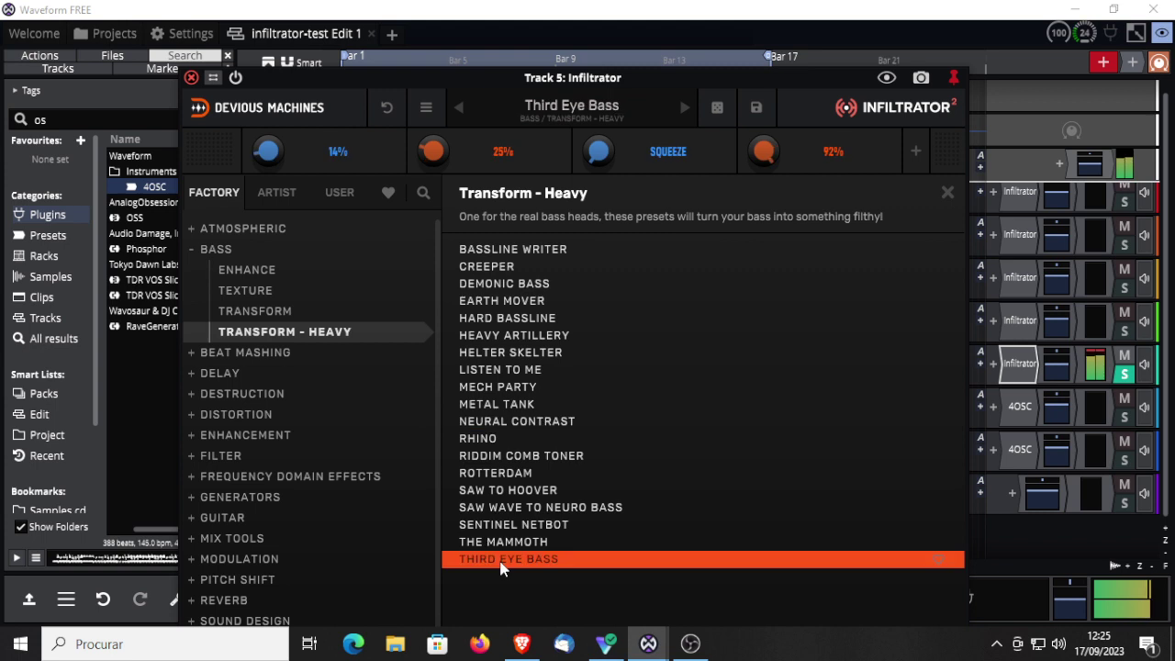
click(509, 474)
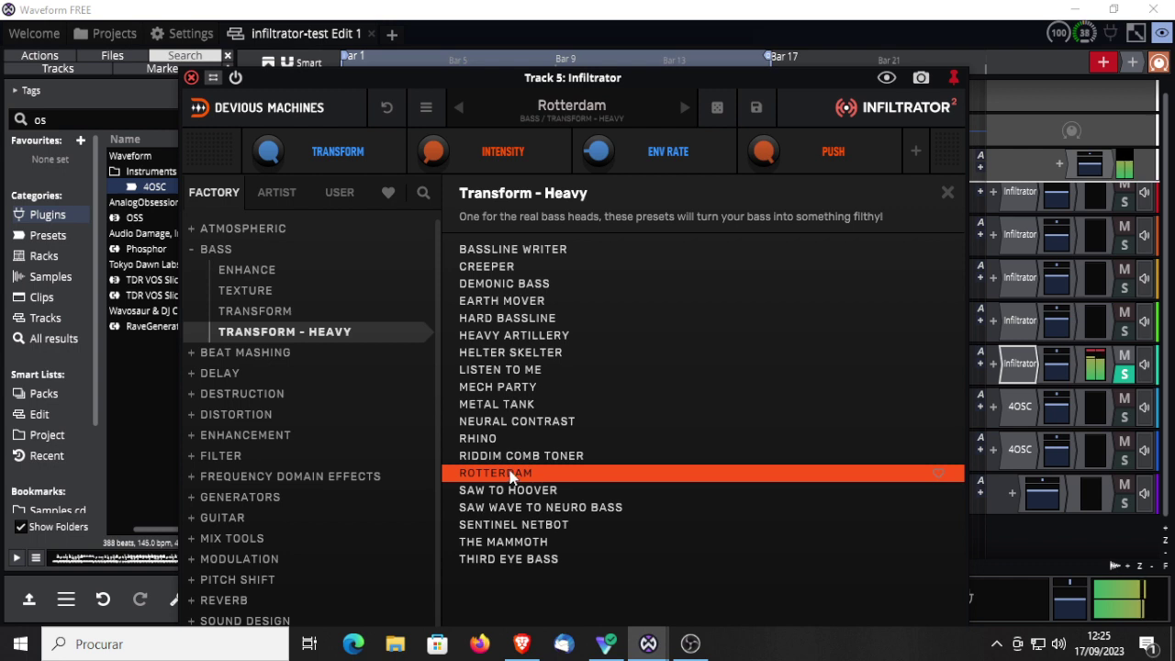
Audition the Beat Mashing / Beat Repeat presets Background Beat Repeat and Build Into Drop
click(196, 352)
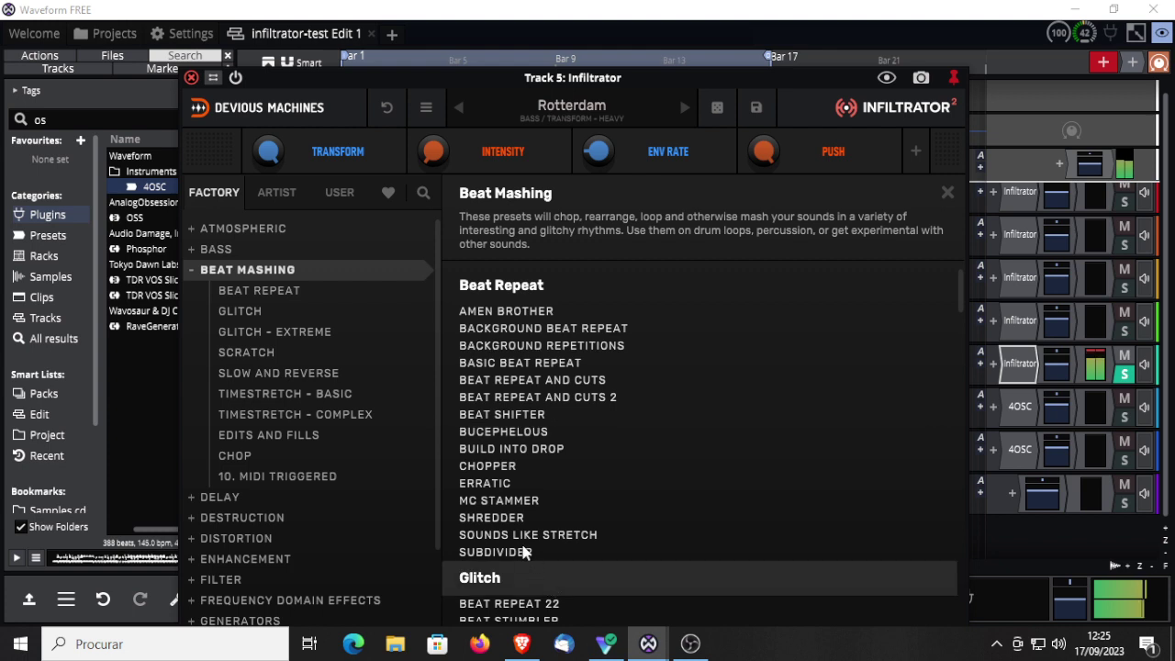
click(515, 332)
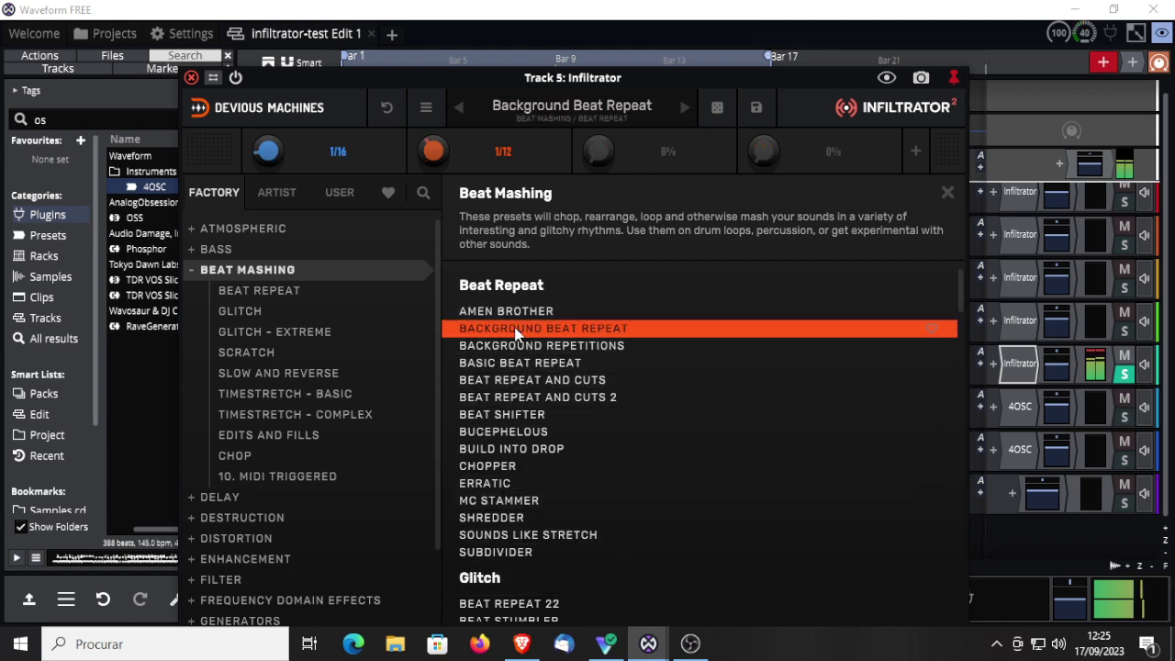
click(503, 450)
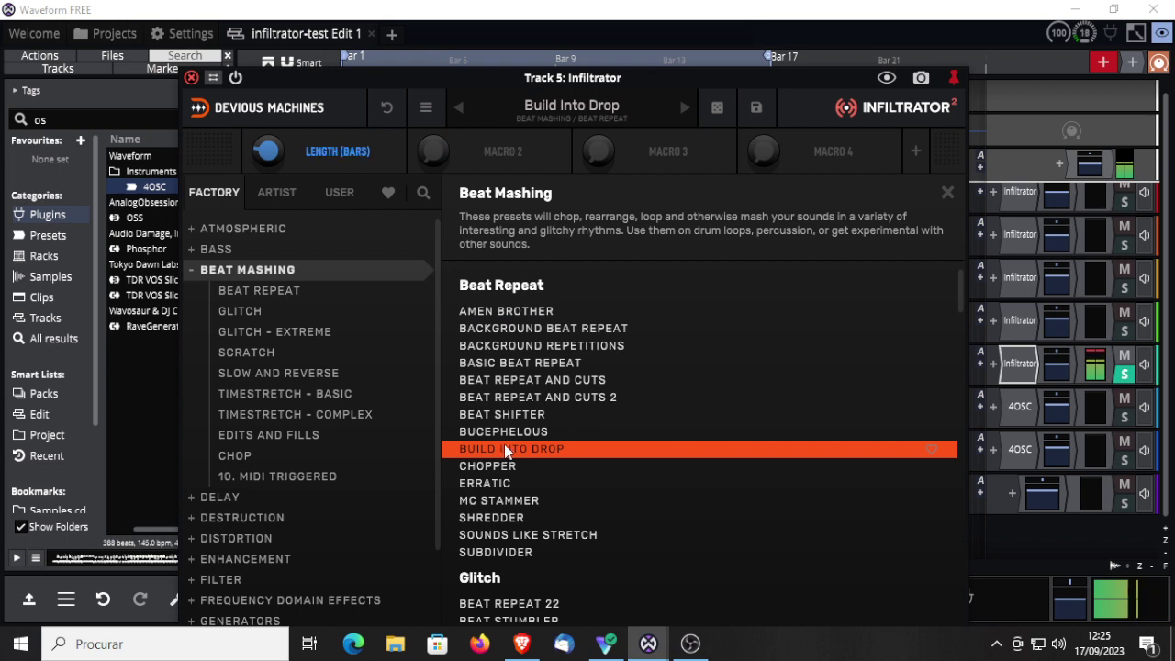
Audition the Glitch presets Terminator Ten and Slip and Slide, plus the Glitch - Extreme presets Breakcore Machine and Crystal Divers
scroll(625, 521, down, 4)
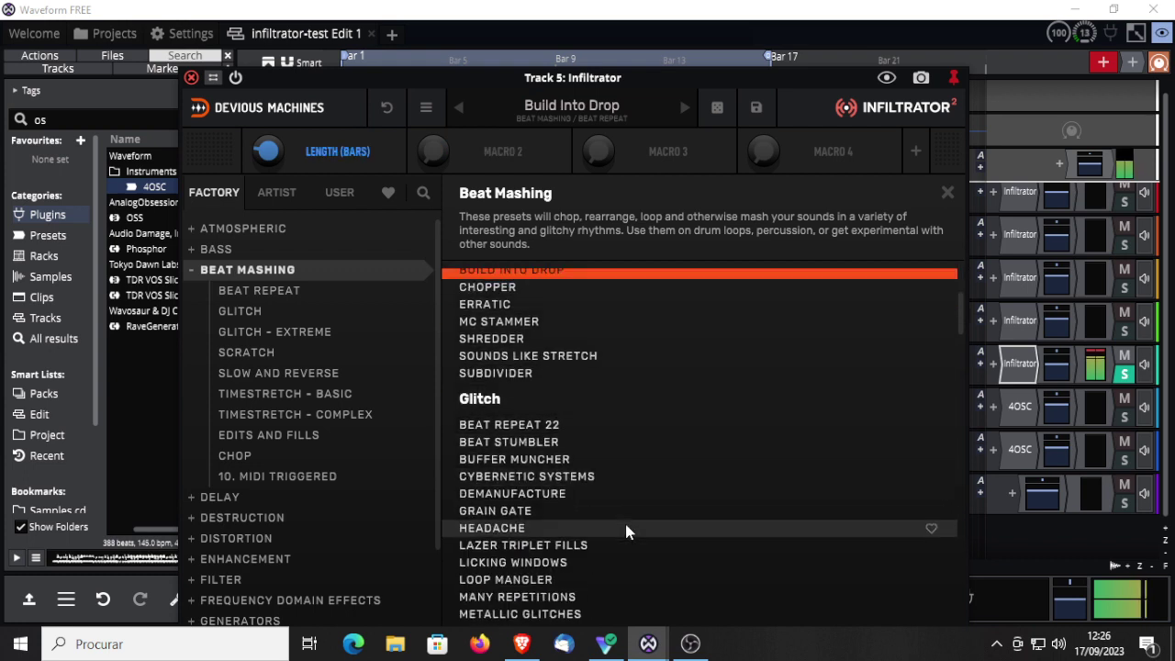
scroll(648, 530, down, 5)
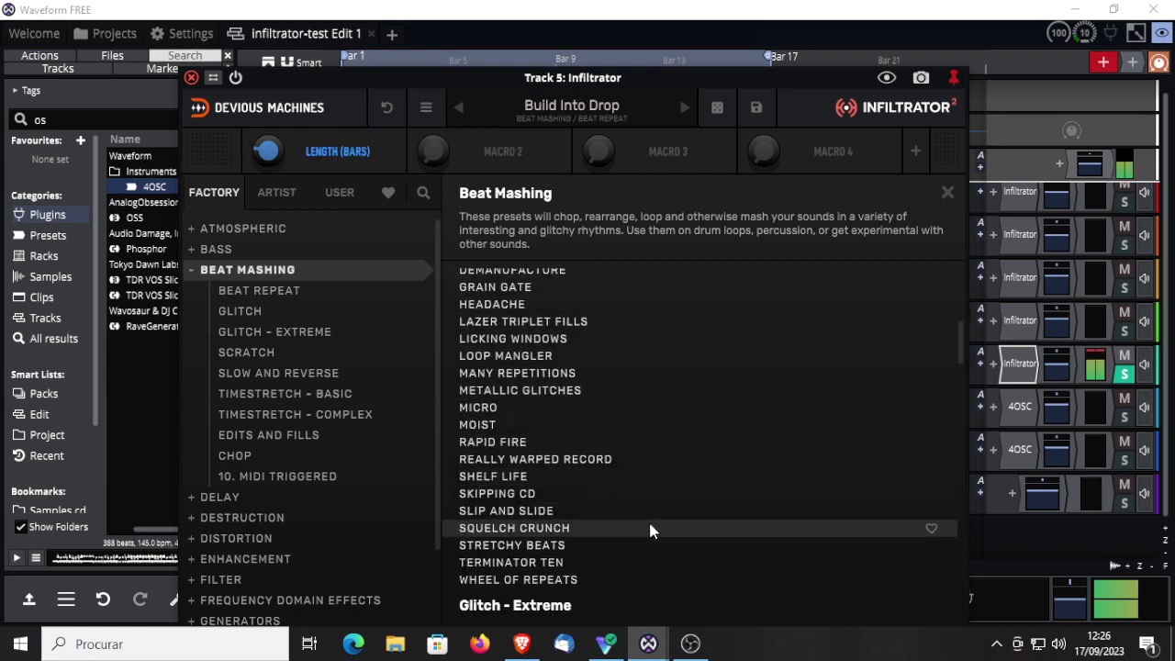
scroll(648, 528, down, 4)
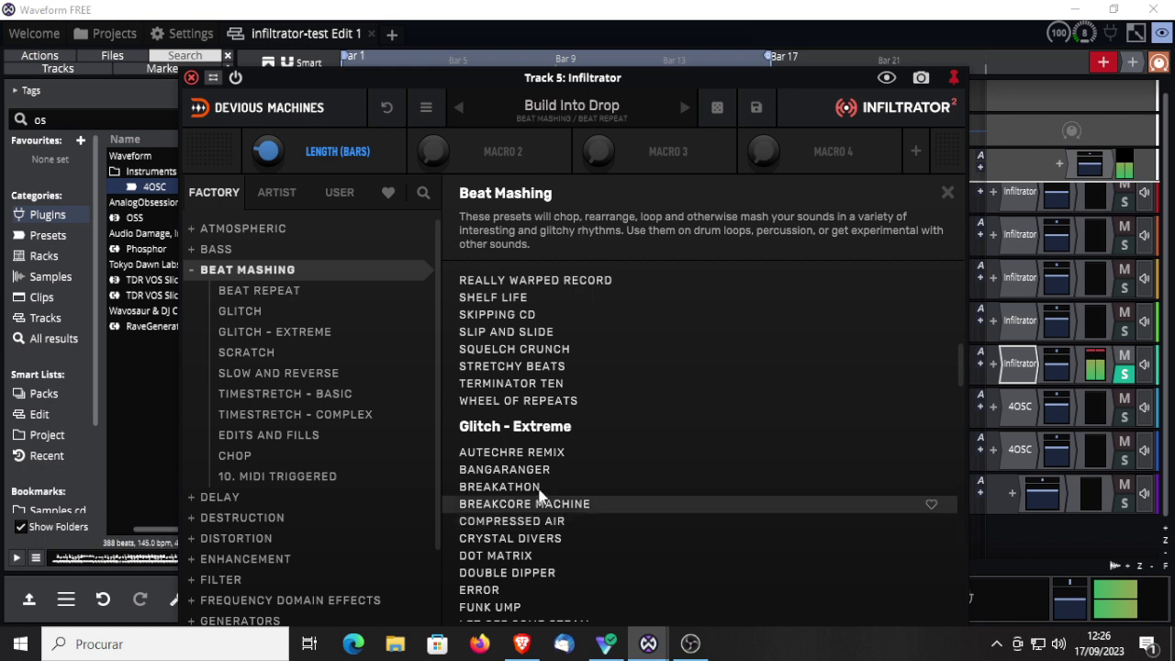
click(523, 385)
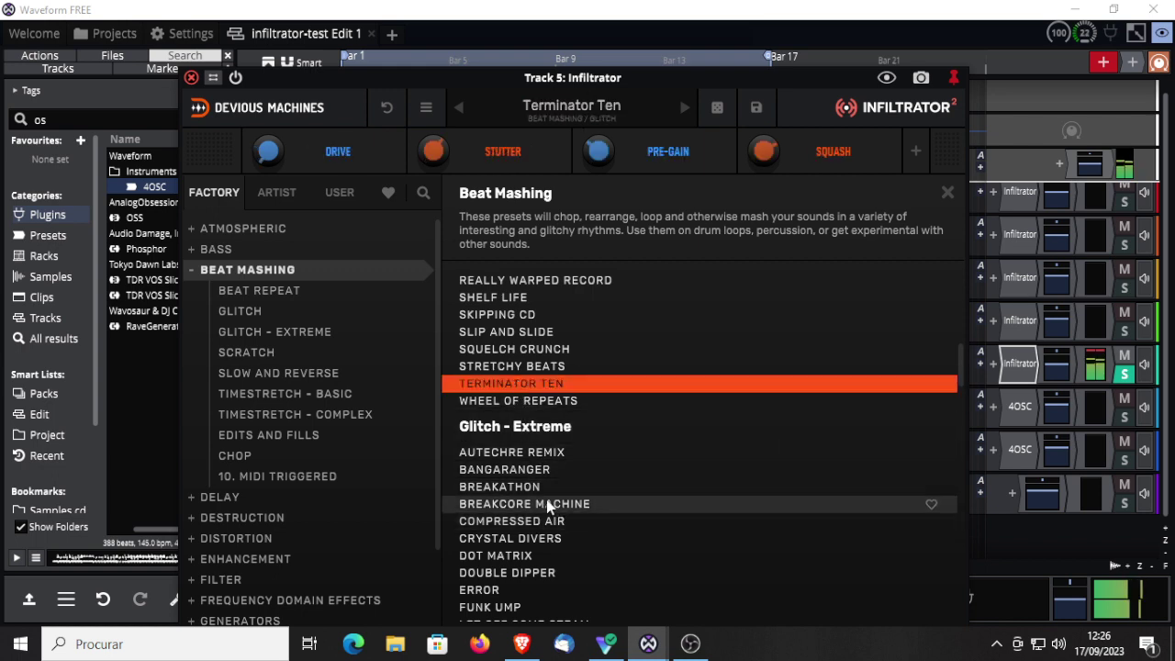
click(495, 336)
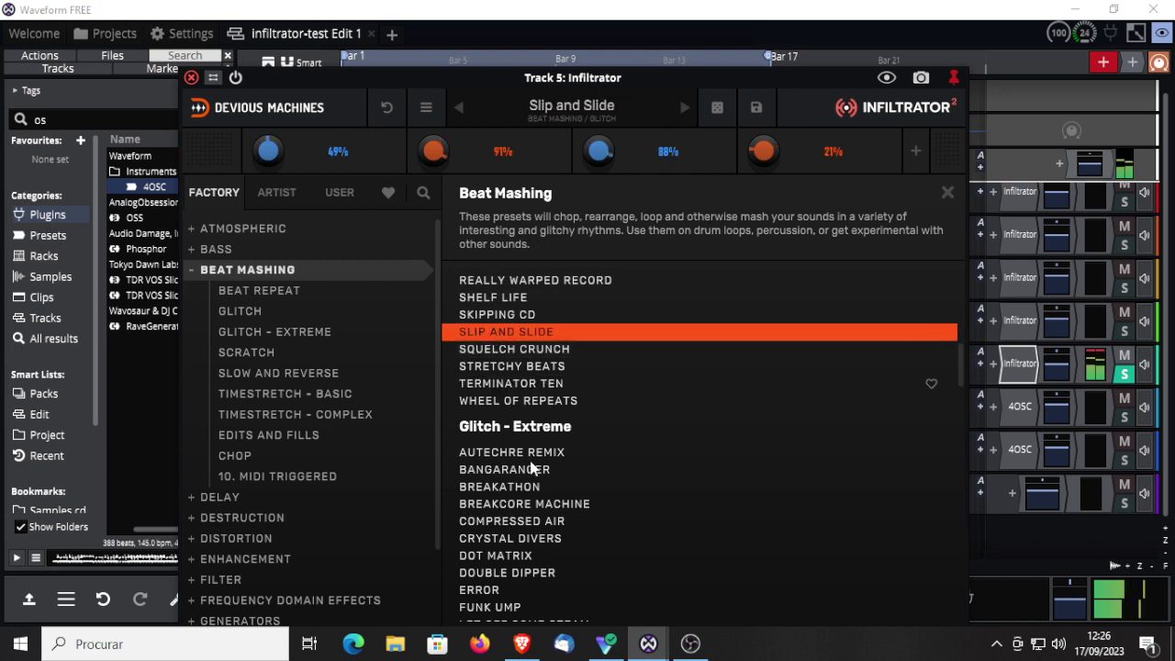
click(503, 503)
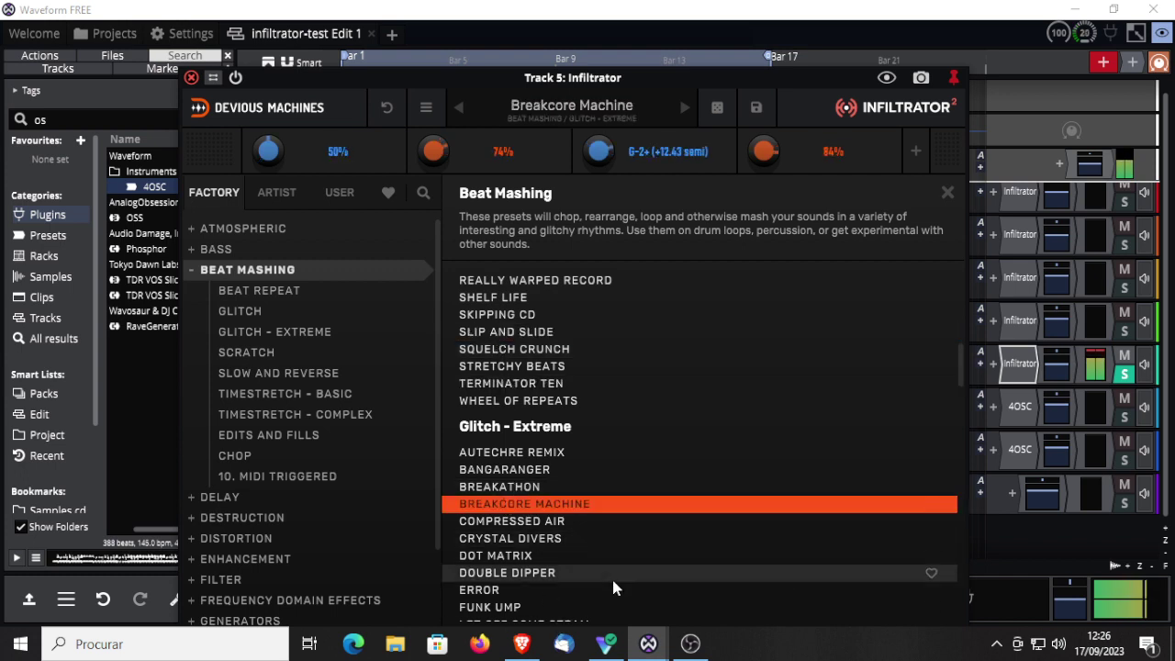
click(519, 537)
Load the Precision preset from the Beat Mashing / Scratch category and bypass Infiltrator on Track 5
scroll(644, 582, down, 3)
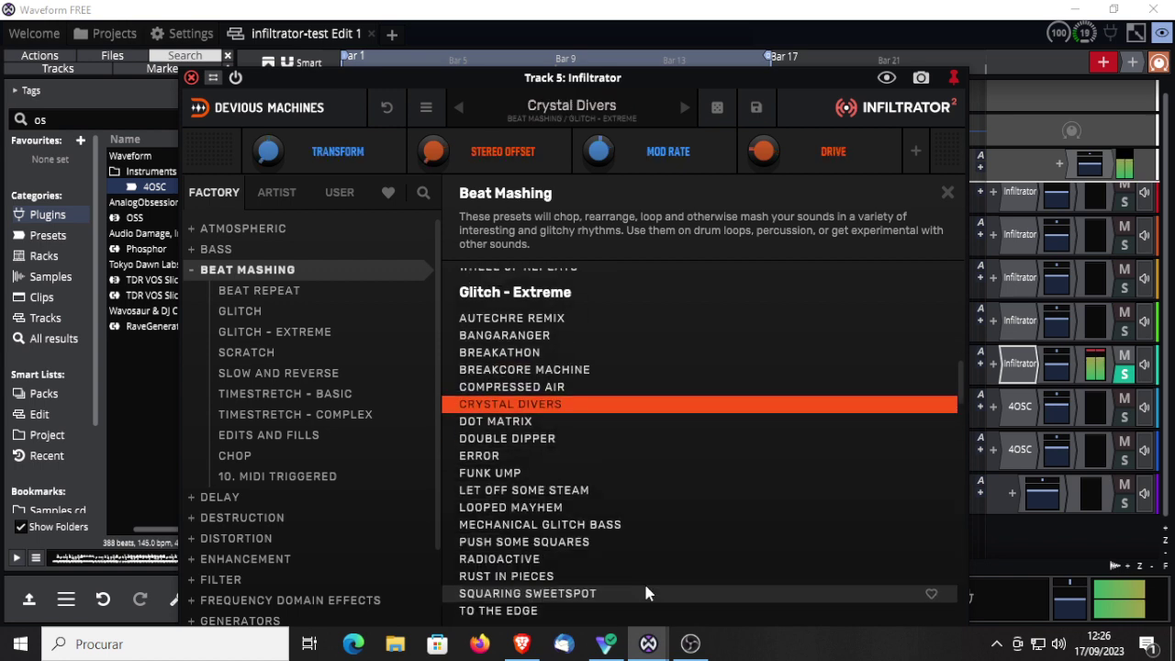
scroll(645, 589, down, 3)
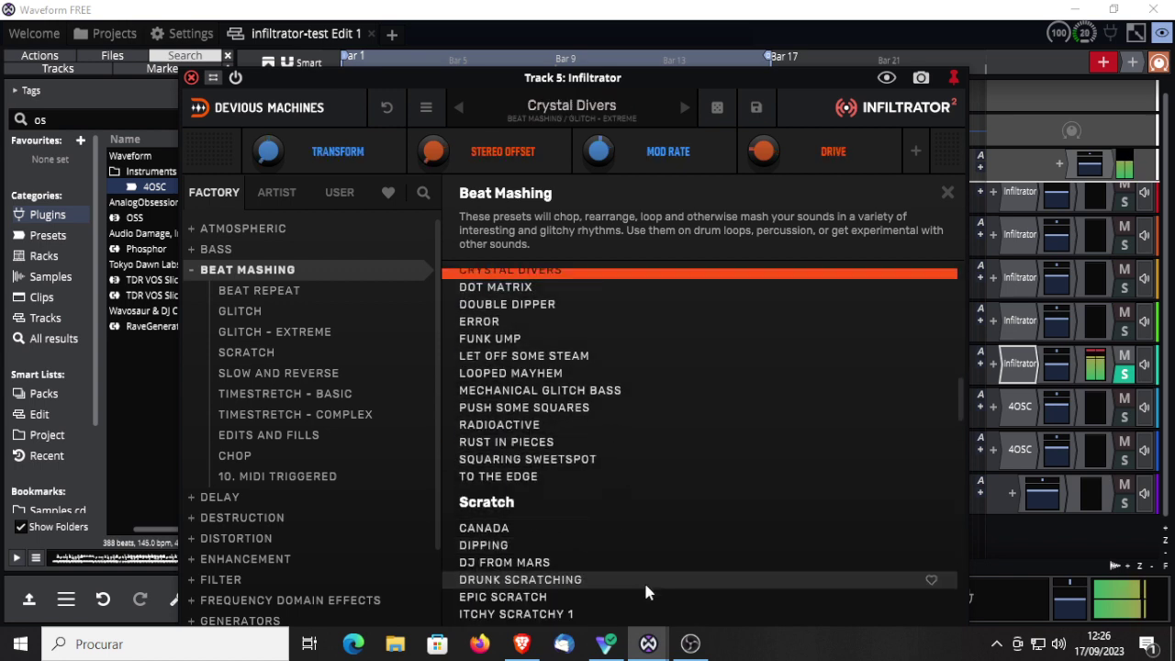
scroll(646, 591, down, 6)
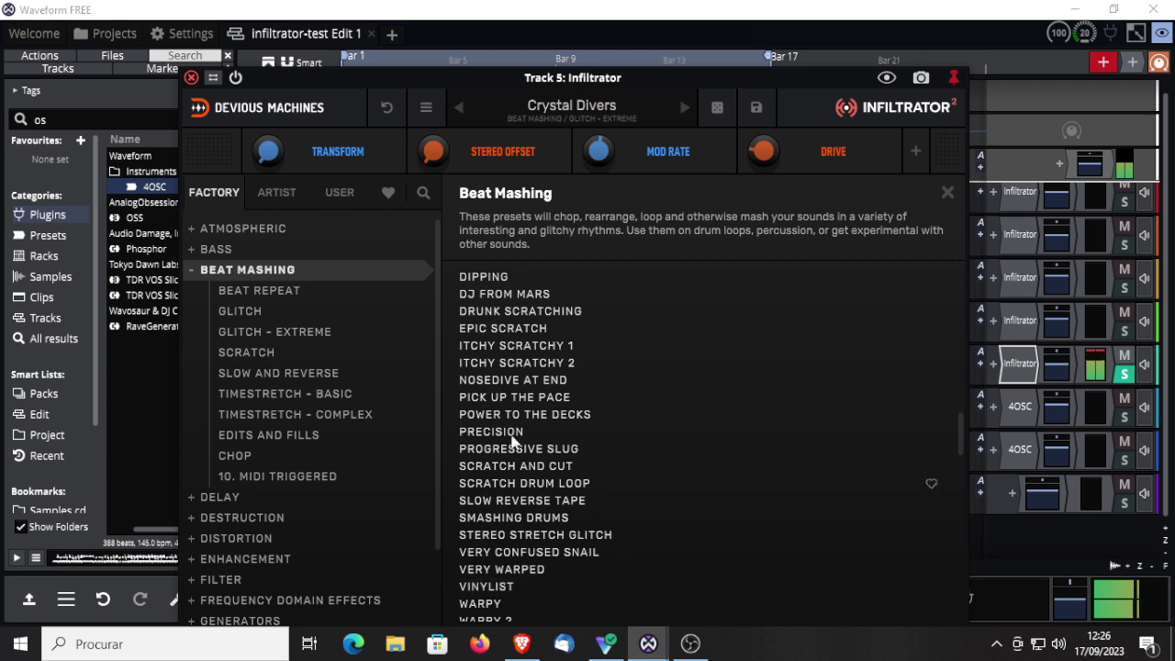
click(642, 432)
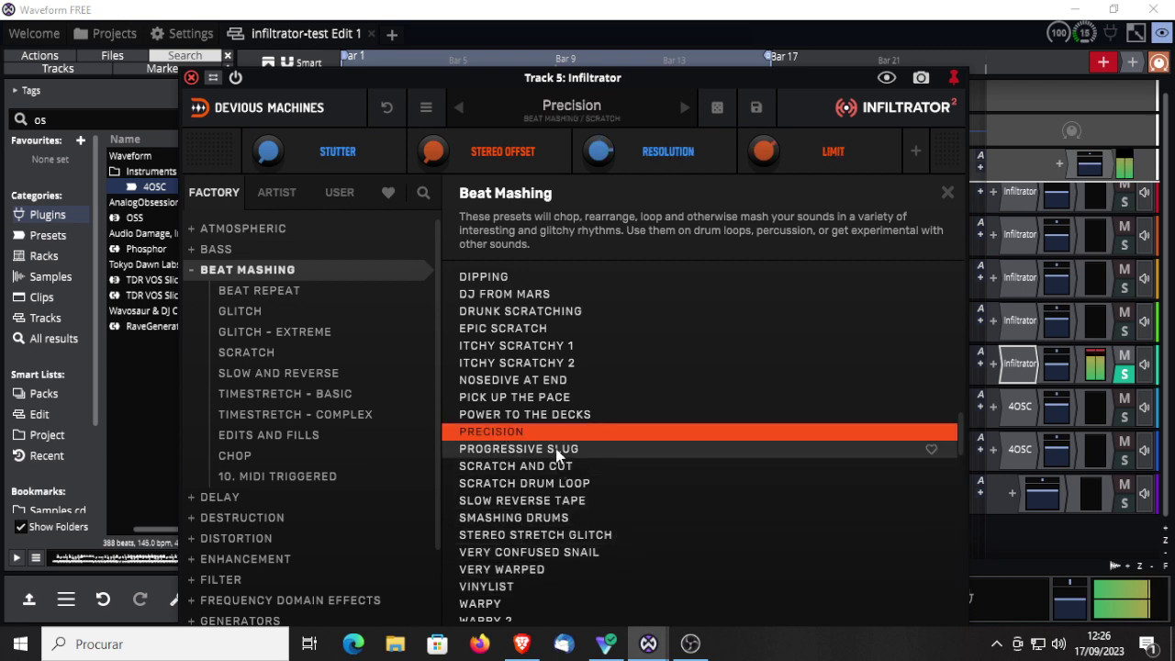
click(235, 78)
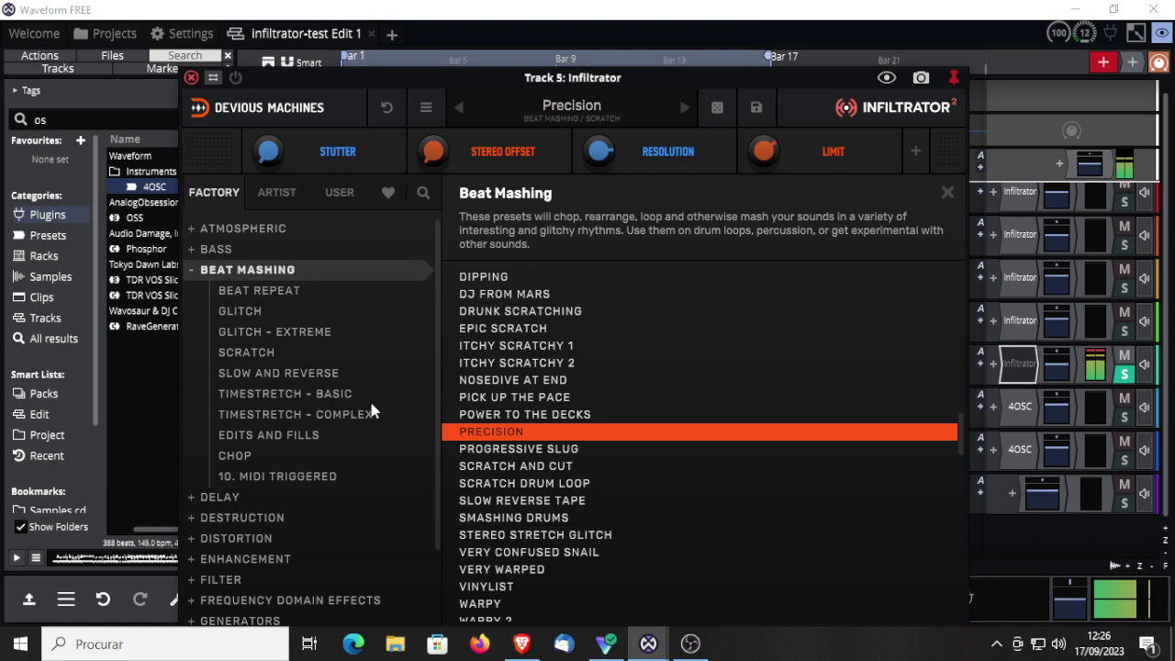
Take Infiltrator out of bypass and audition the Warpy preset from the Beat Mashing / Scratch category
click(235, 77)
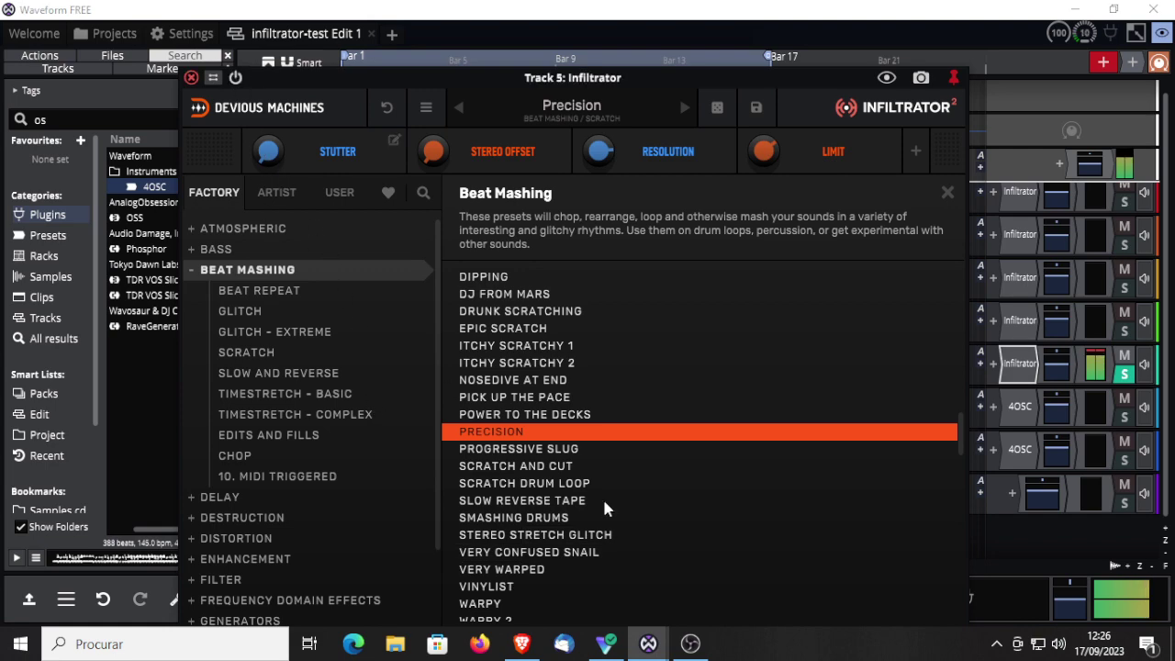
scroll(723, 560, down, 1)
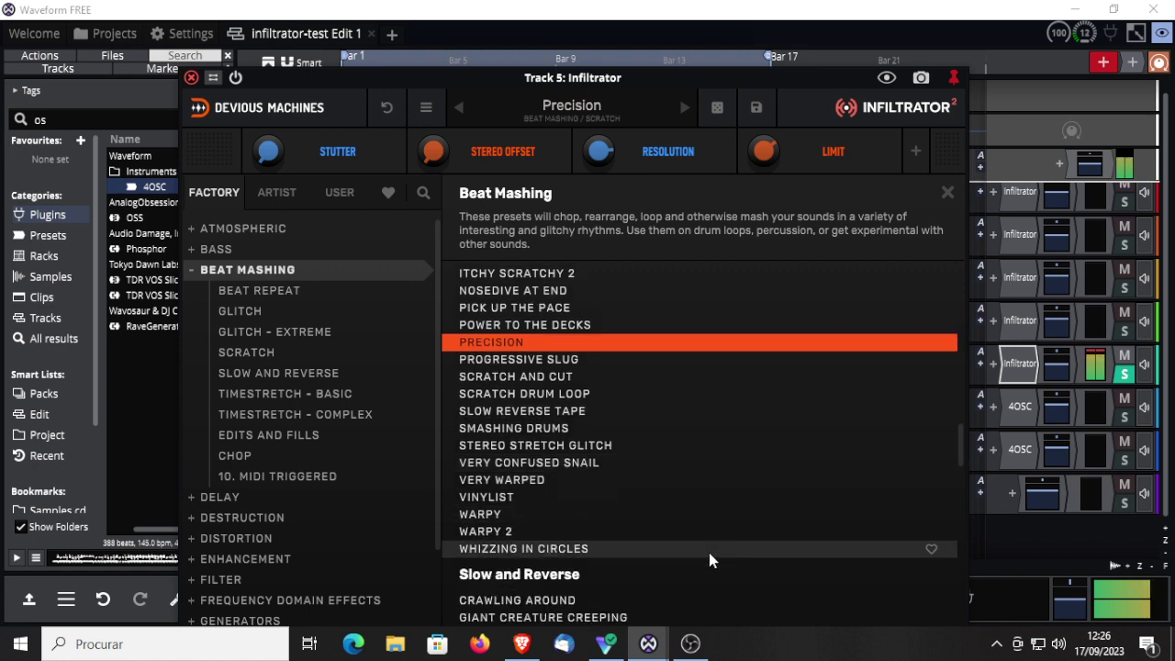
click(483, 516)
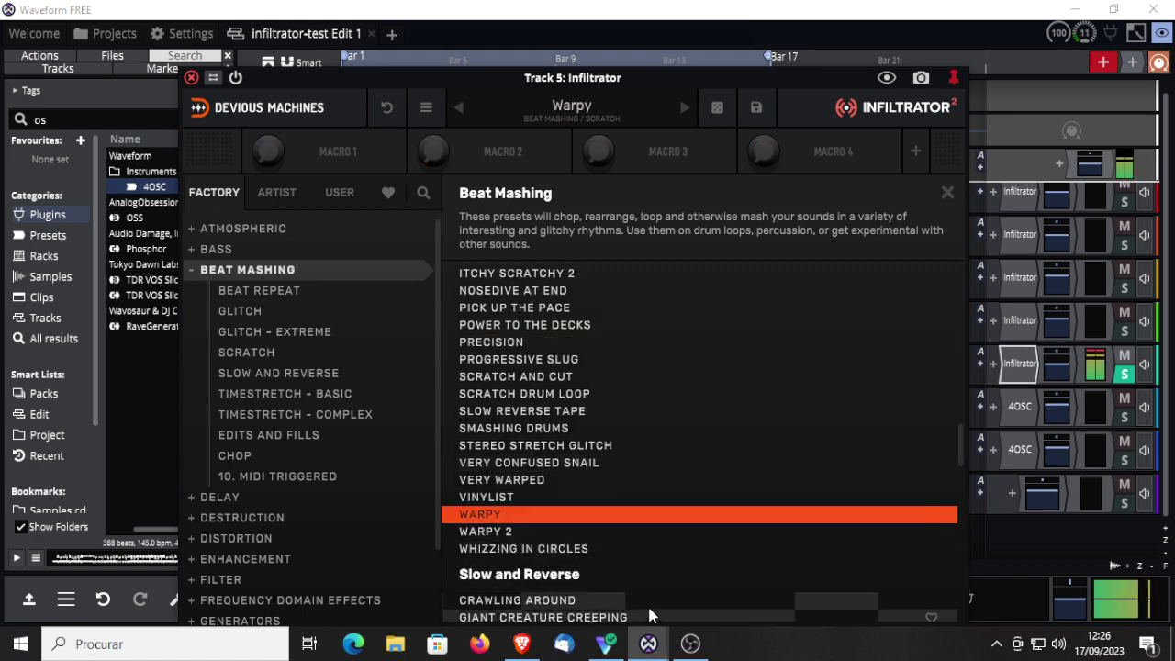
Audition the Beat Mashing / Slow and Reverse presets Reverse Cuts and Subdivision
scroll(647, 602, down, 1)
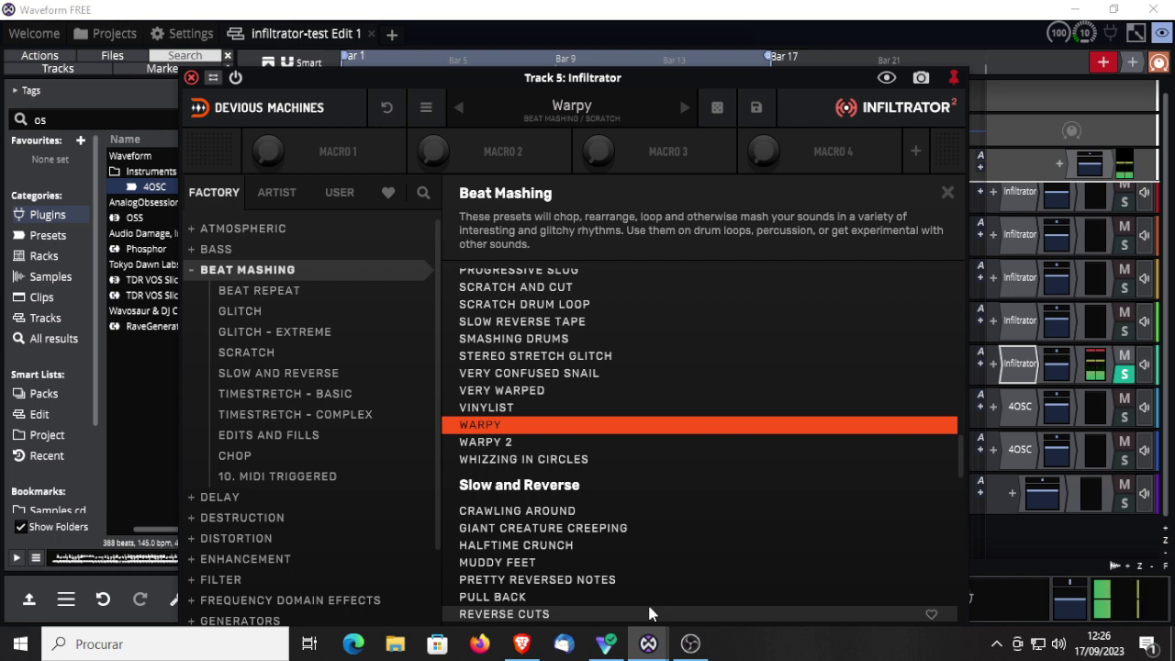
scroll(648, 606, down, 1)
scroll(648, 607, down, 1)
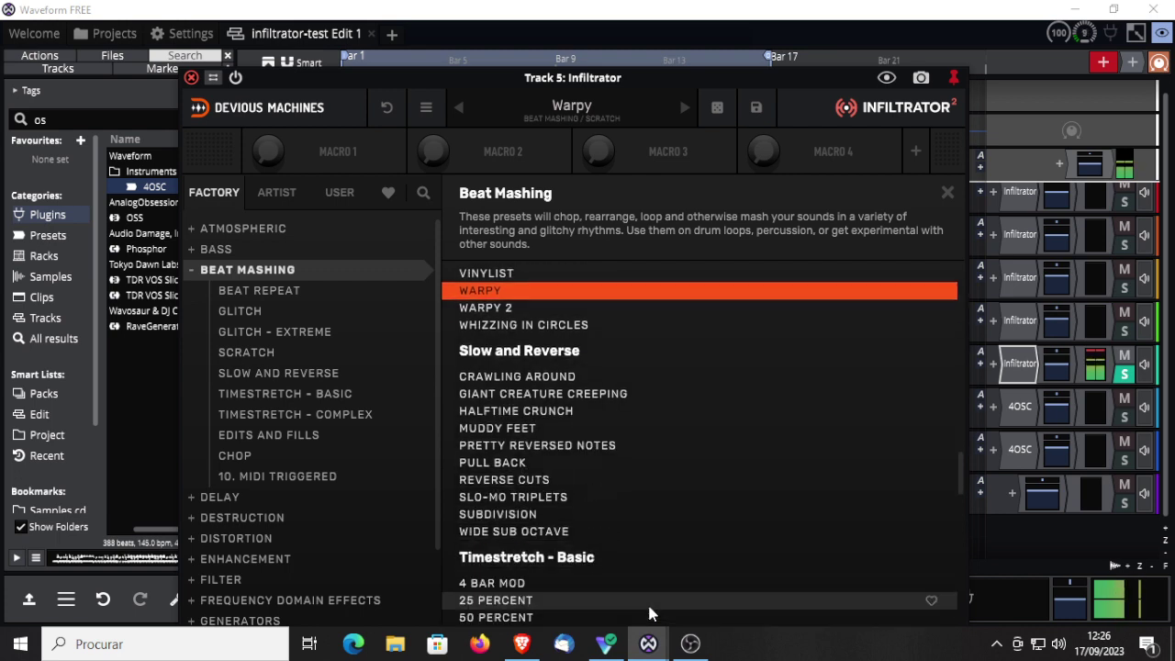
click(511, 481)
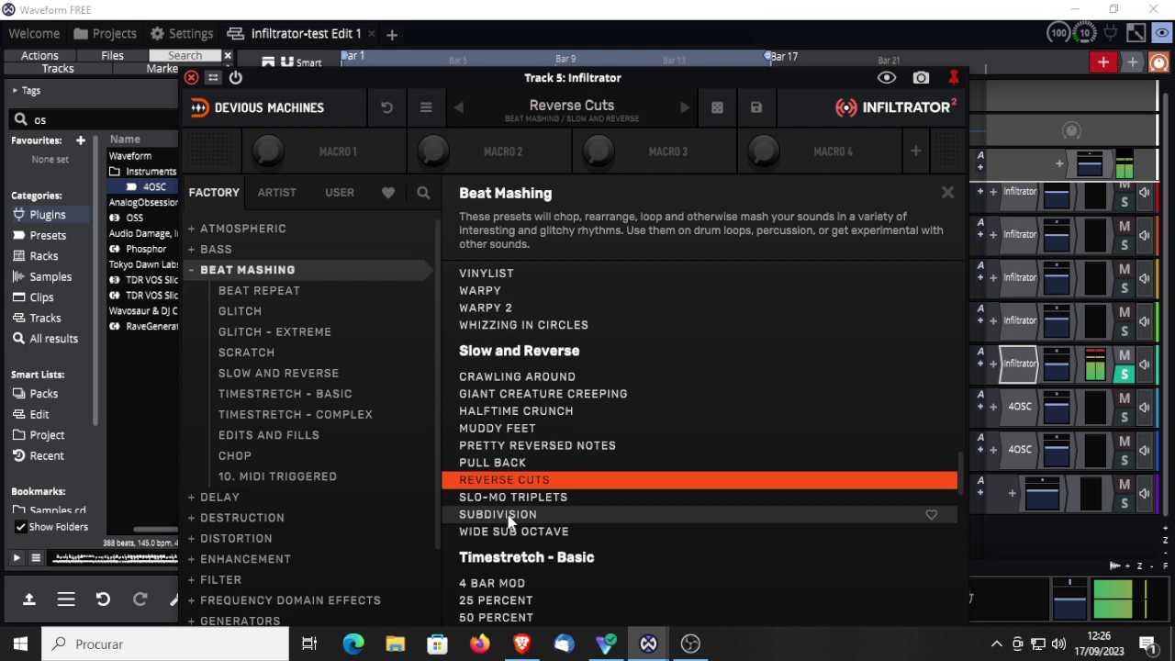
click(509, 519)
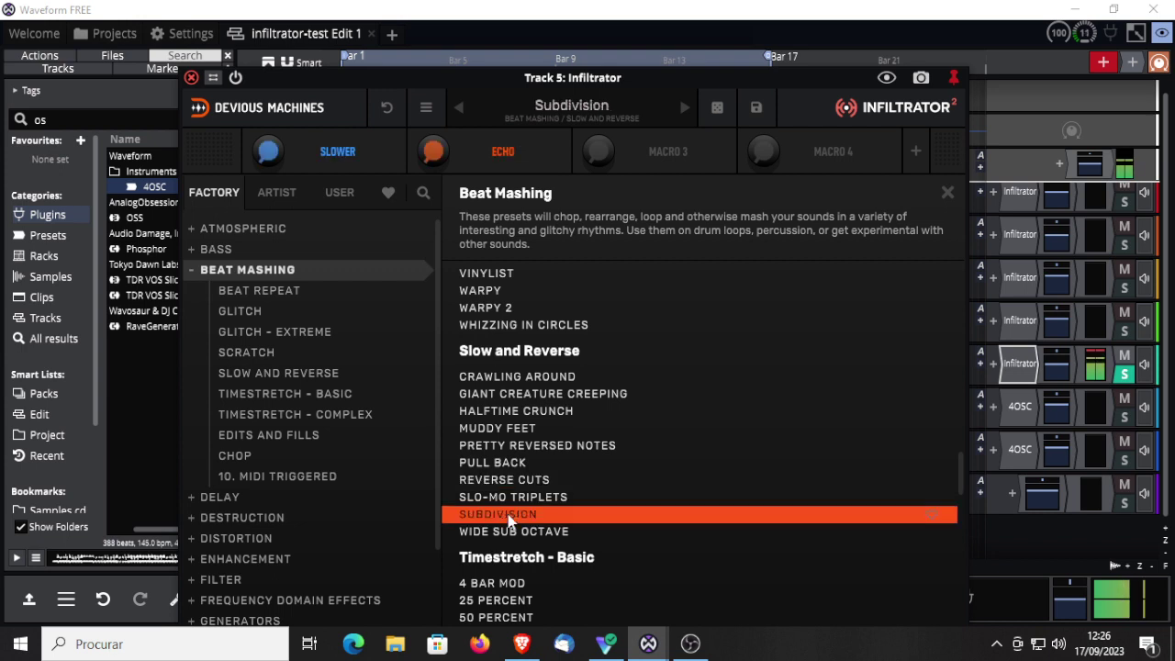
Load the Dub Machine preset from the Delay / Simple category and look through the Complex delay presets
scroll(700, 546, down, 4)
scroll(702, 551, down, 2)
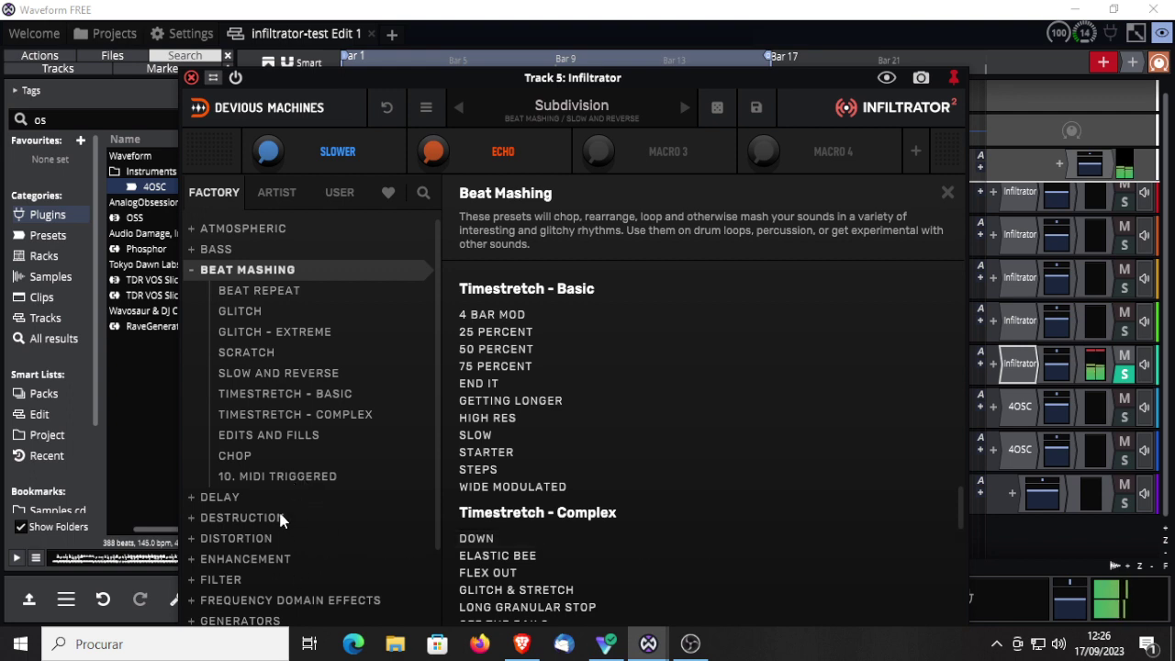
click(193, 497)
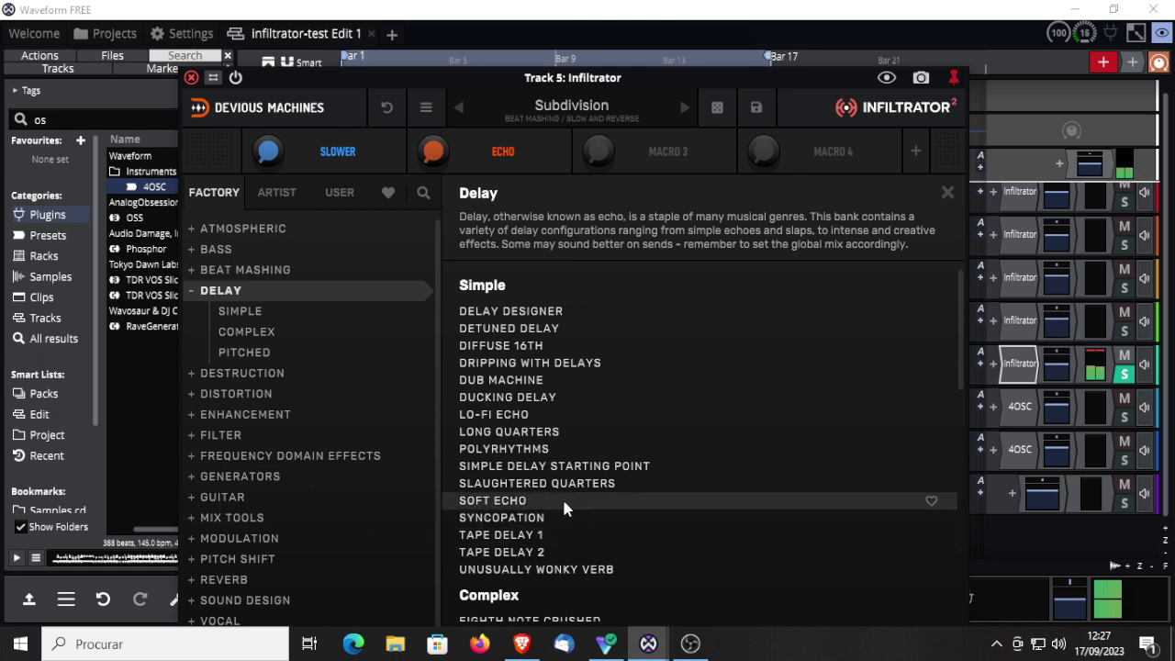
click(507, 380)
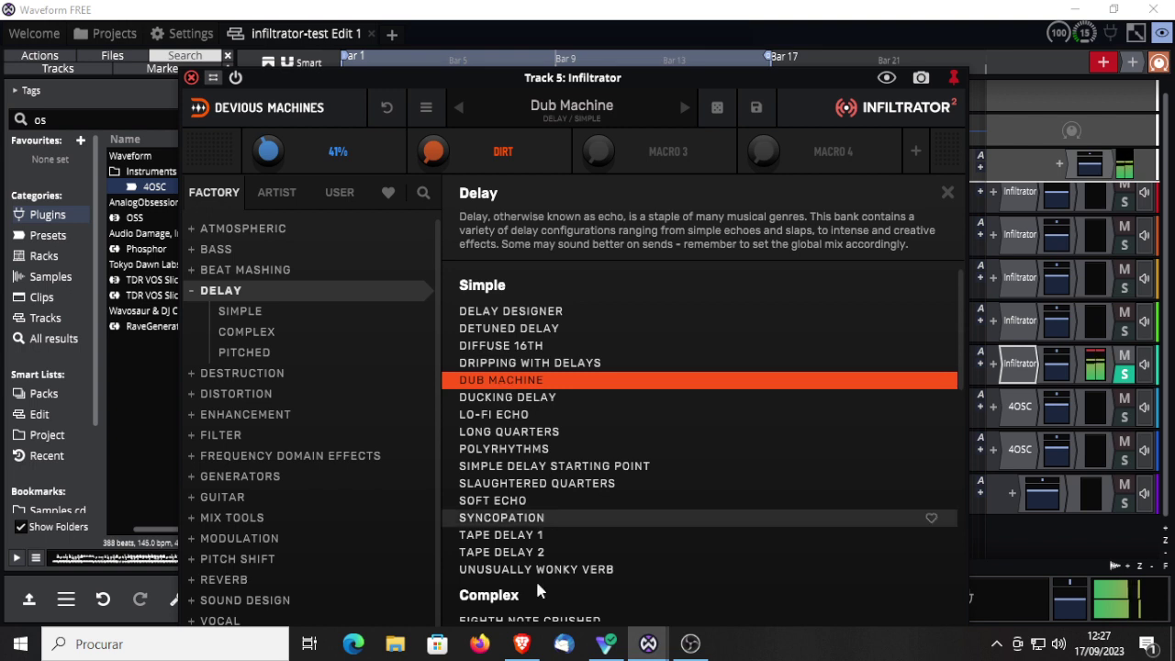
scroll(661, 561, down, 2)
scroll(661, 565, down, 1)
scroll(653, 565, down, 1)
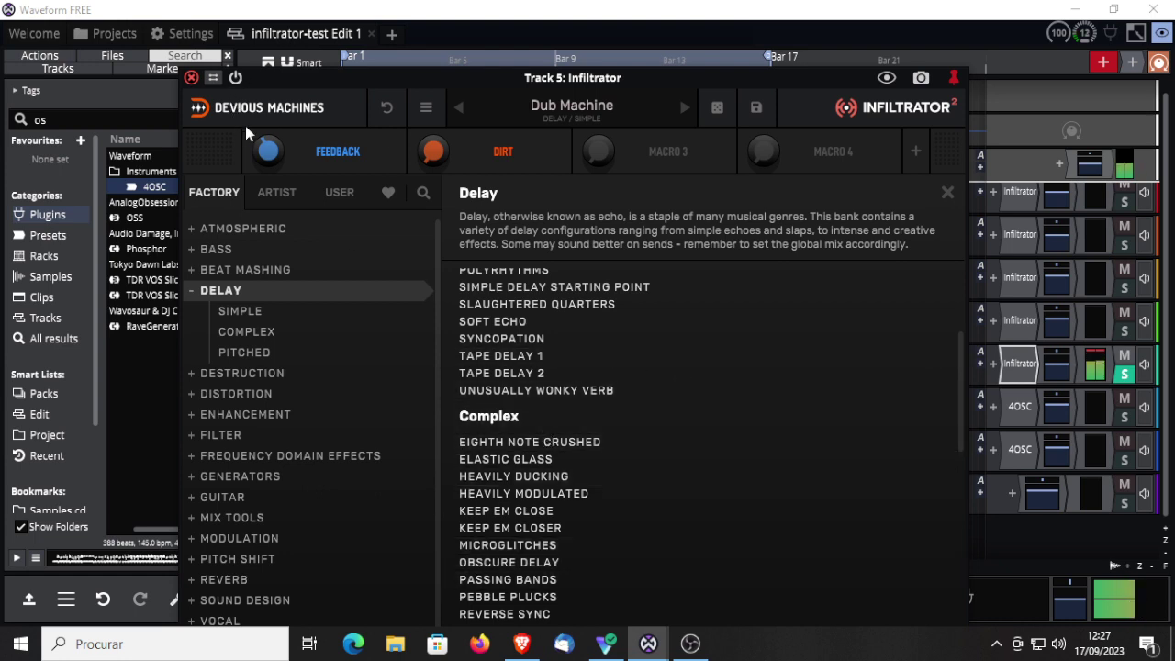
Briefly expand the macro controls to all eight, collapse them again, and close the preset browser
click(915, 151)
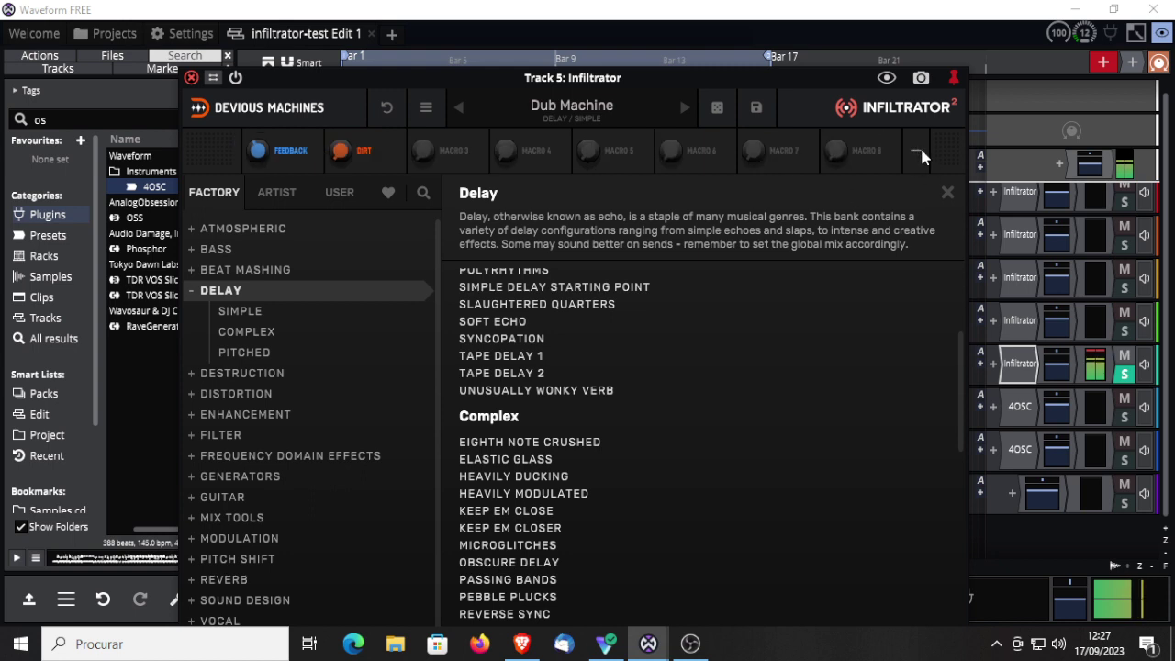
click(915, 153)
click(946, 194)
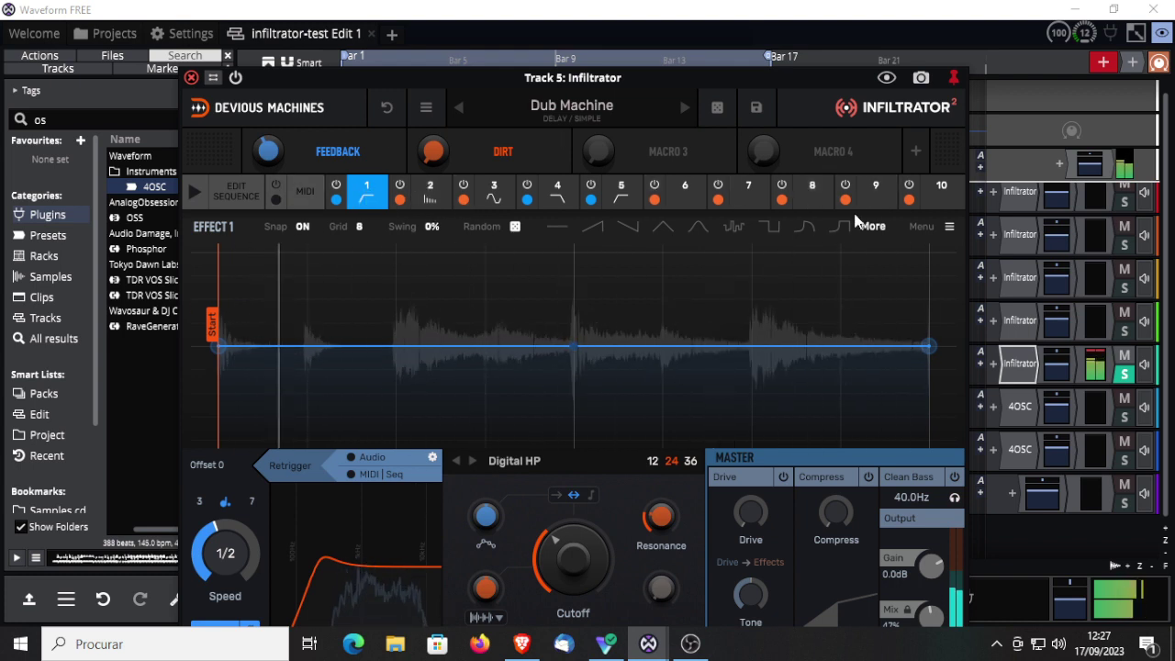
Examine effects 1 to 4 of the Dub Machine preset, including both pages of available effect types
click(366, 189)
click(366, 189)
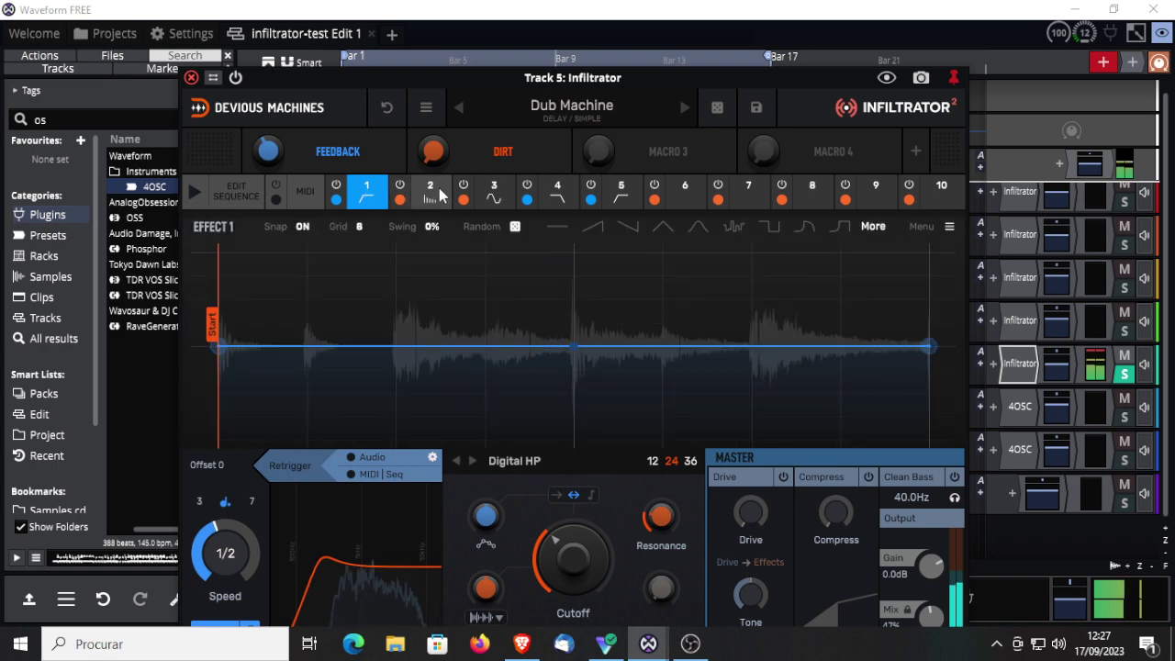
click(431, 189)
click(430, 189)
click(430, 189)
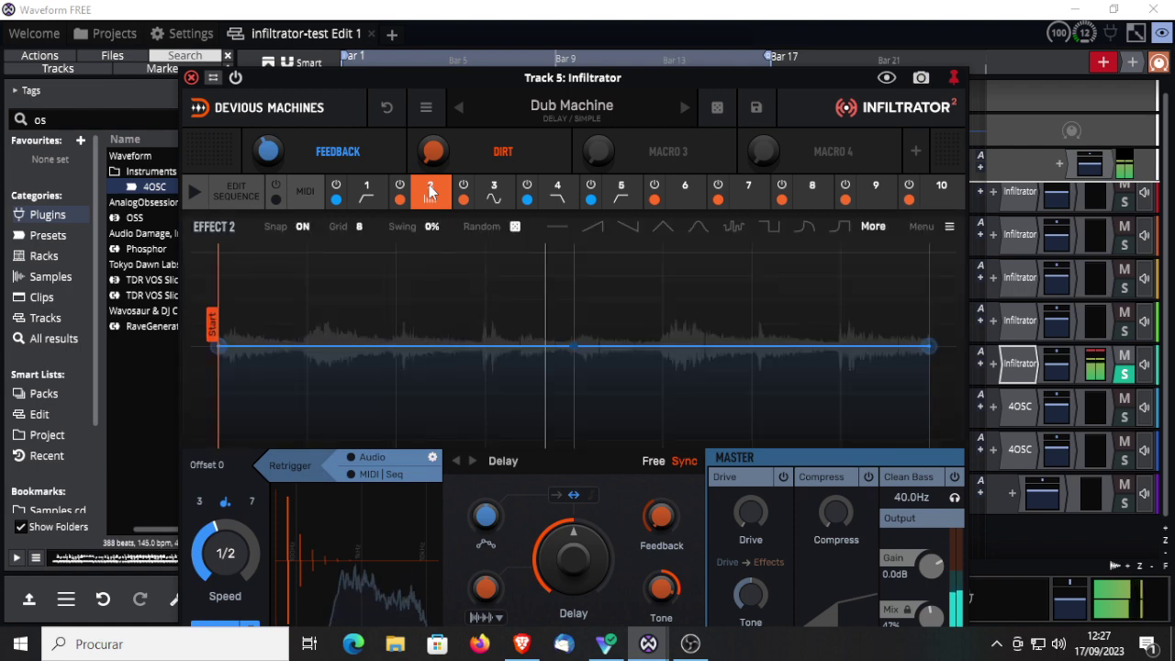
click(496, 189)
click(500, 189)
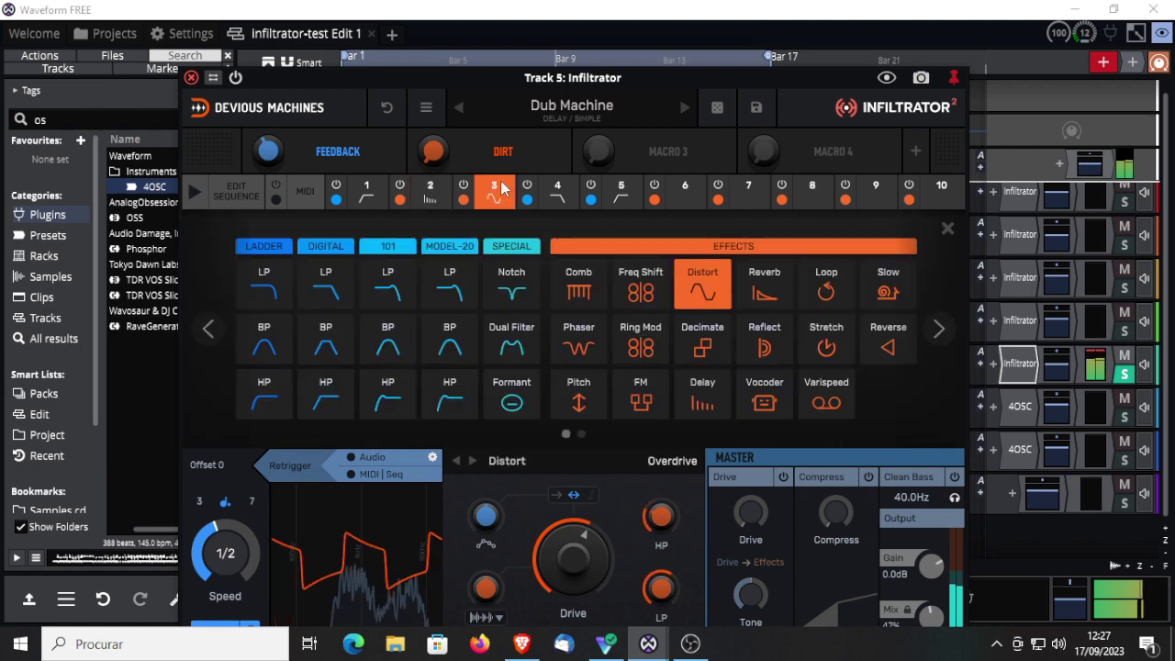
click(938, 328)
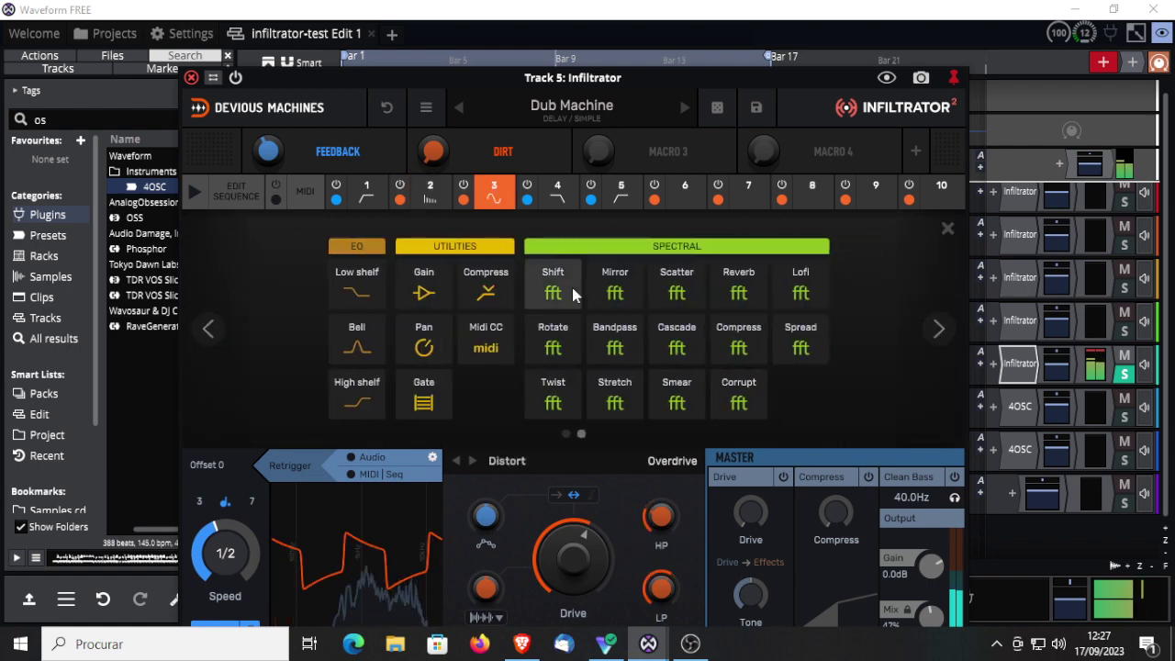
click(558, 189)
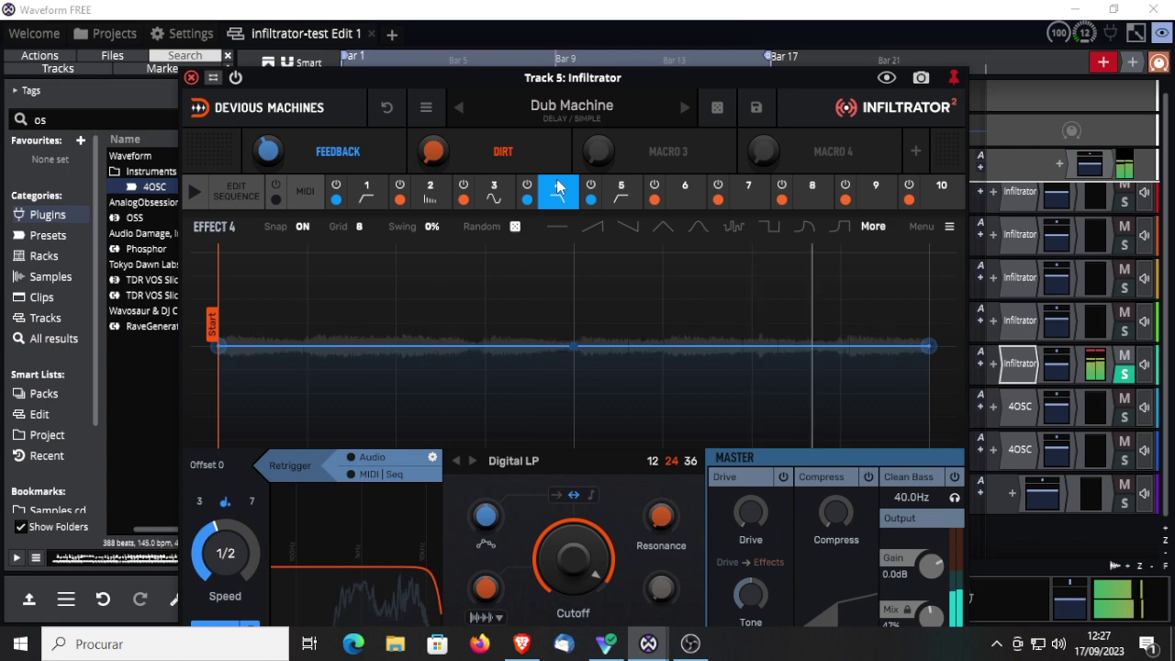
click(558, 189)
click(558, 189)
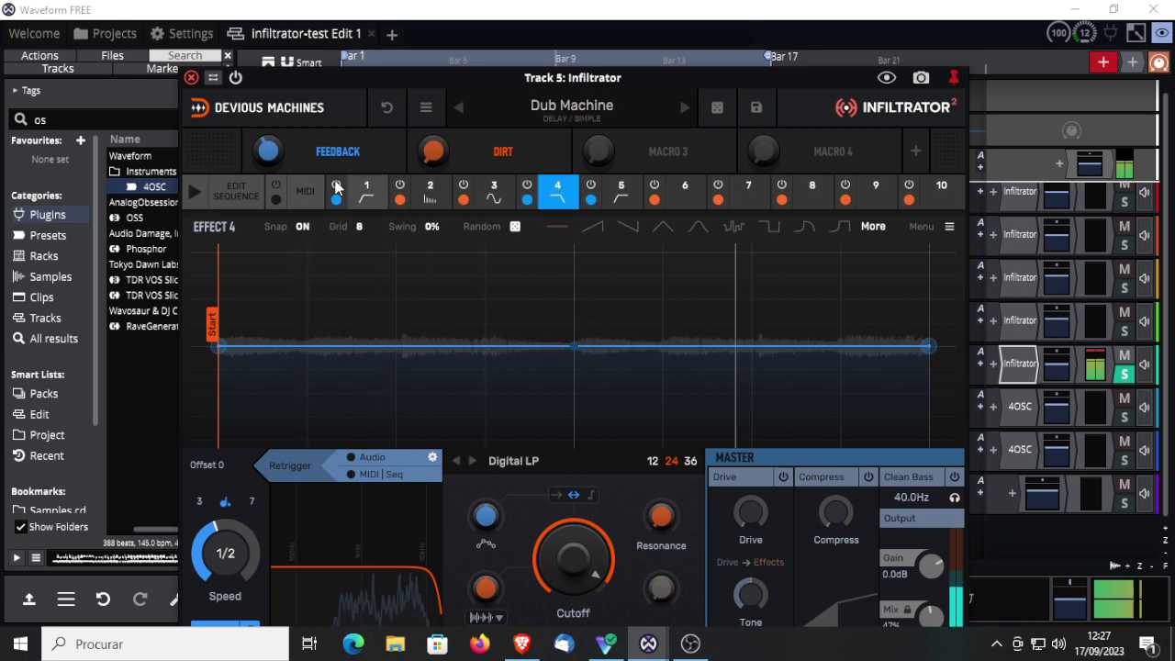
Extend the effect sequence loop to the full length of the sequencer grid and return to the effect 4 view
click(236, 190)
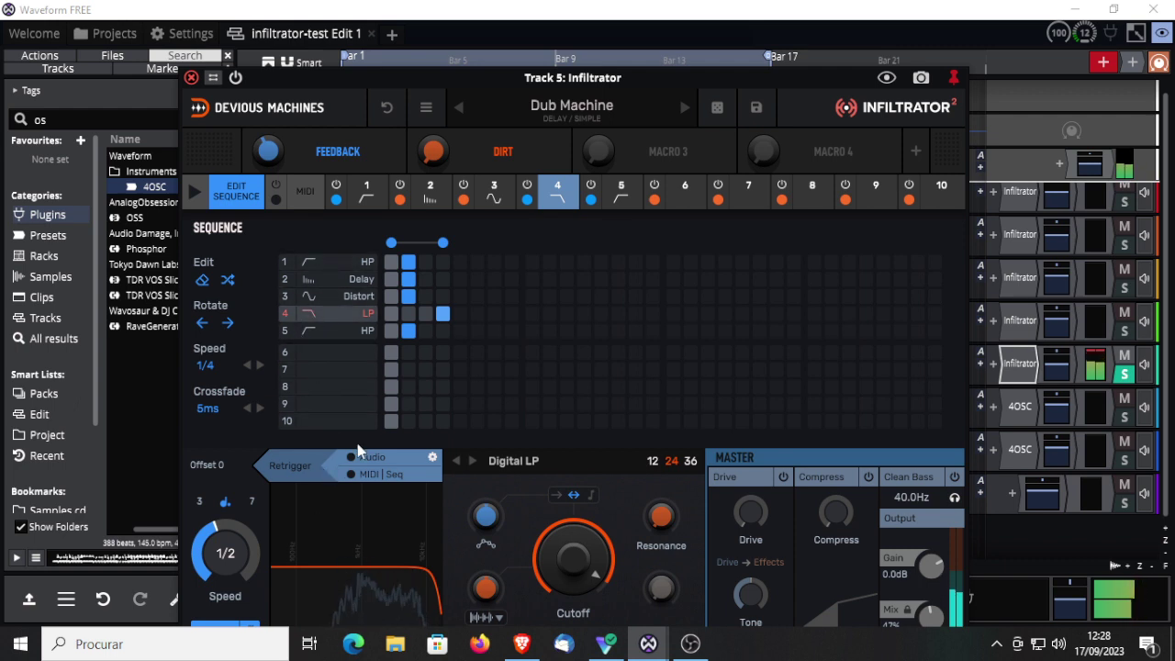
drag(443, 243, 962, 280)
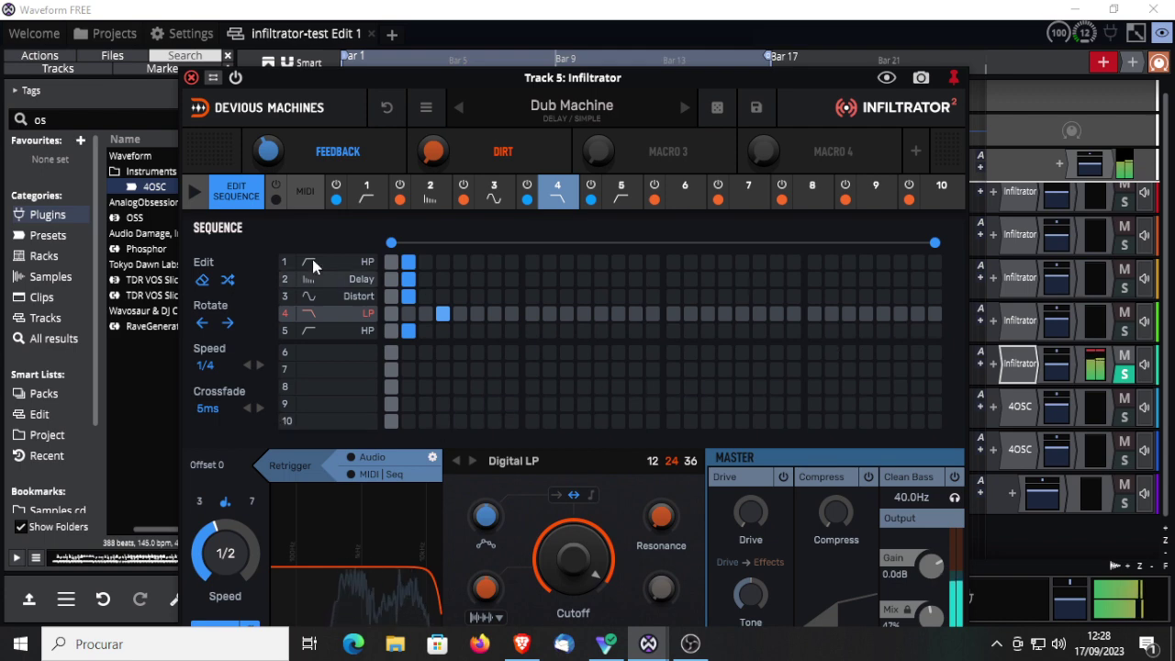
click(230, 197)
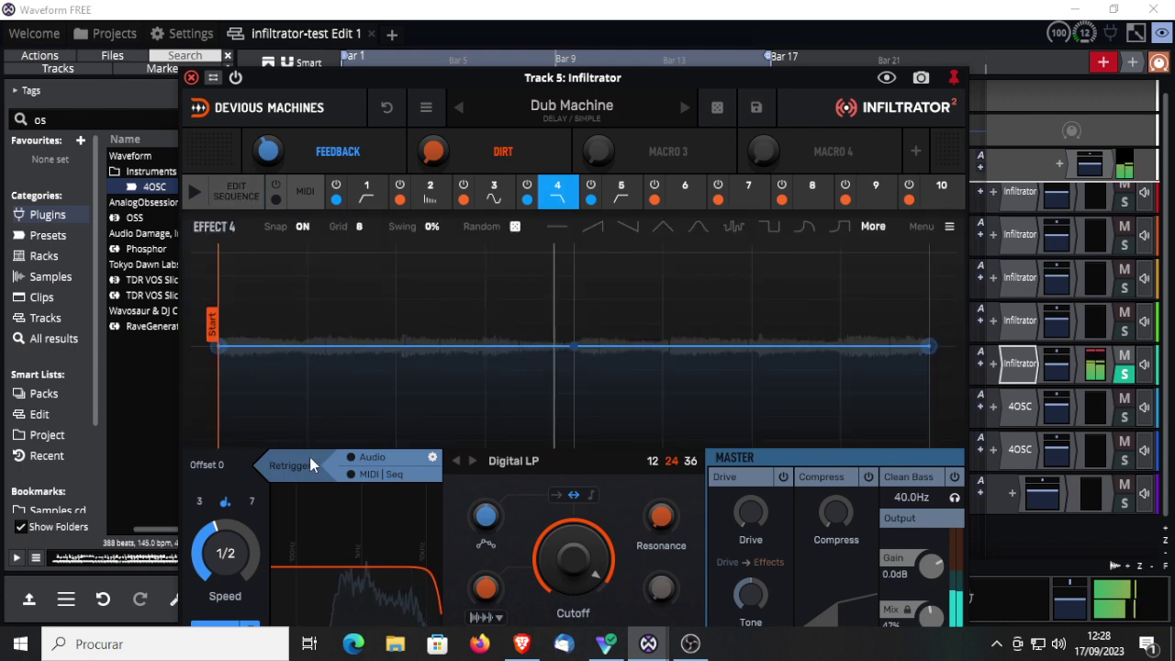
Compare Dub Machine with the sequencer on, the sequencer off and the plugin bypassed, leaving the sequencer enabled
click(194, 192)
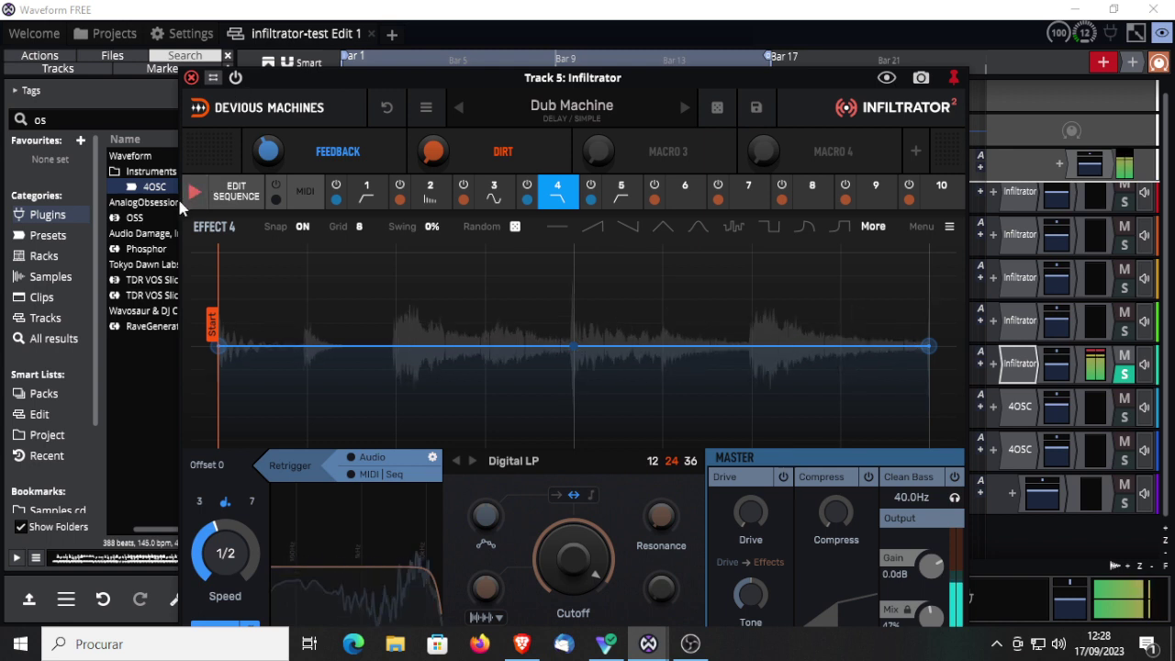
click(196, 195)
click(235, 79)
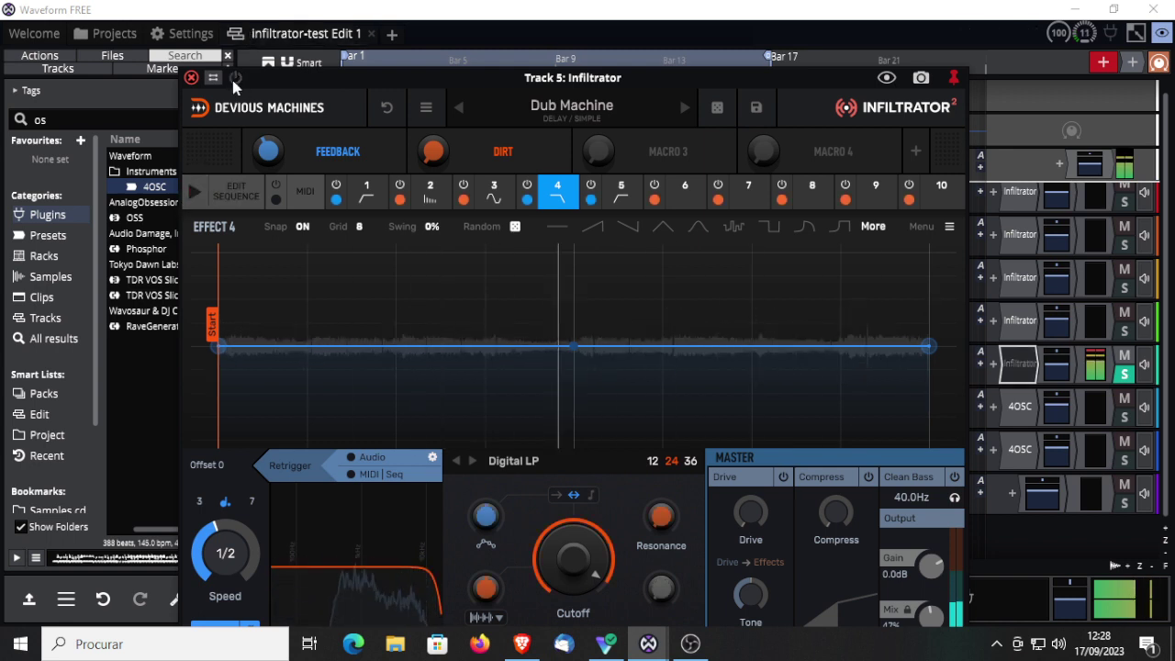
click(235, 79)
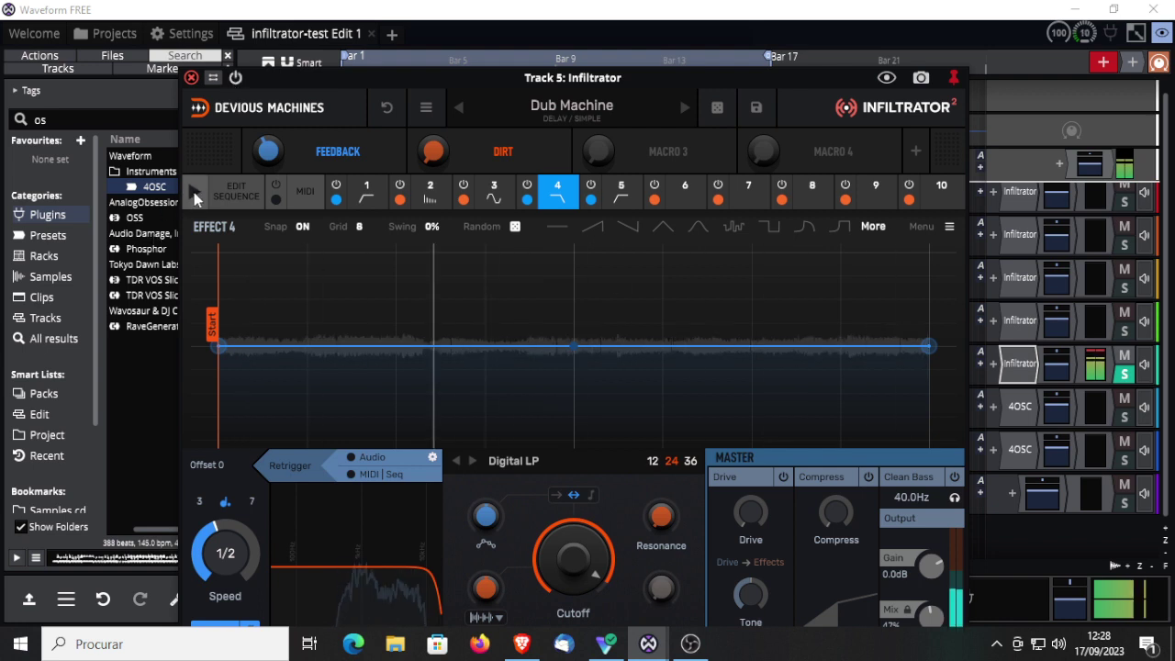
click(194, 192)
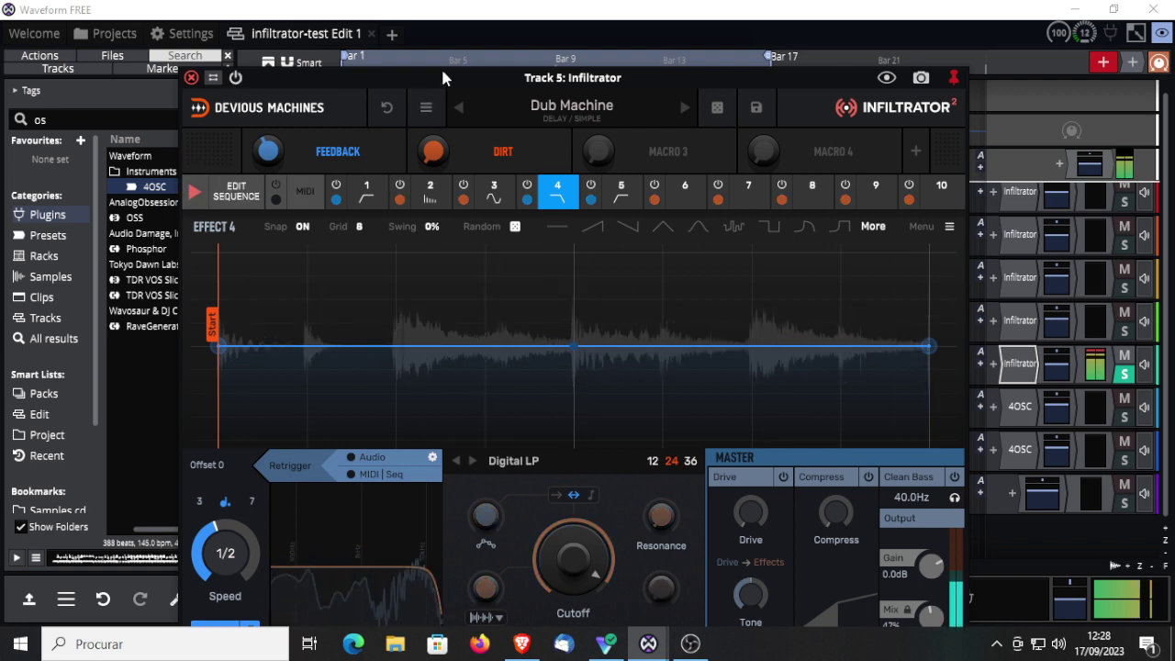
Move the Infiltrator window so it fits fully on screen, and switch the sequencer off and on repeatedly, ending with it enabled
drag(441, 80, 441, 22)
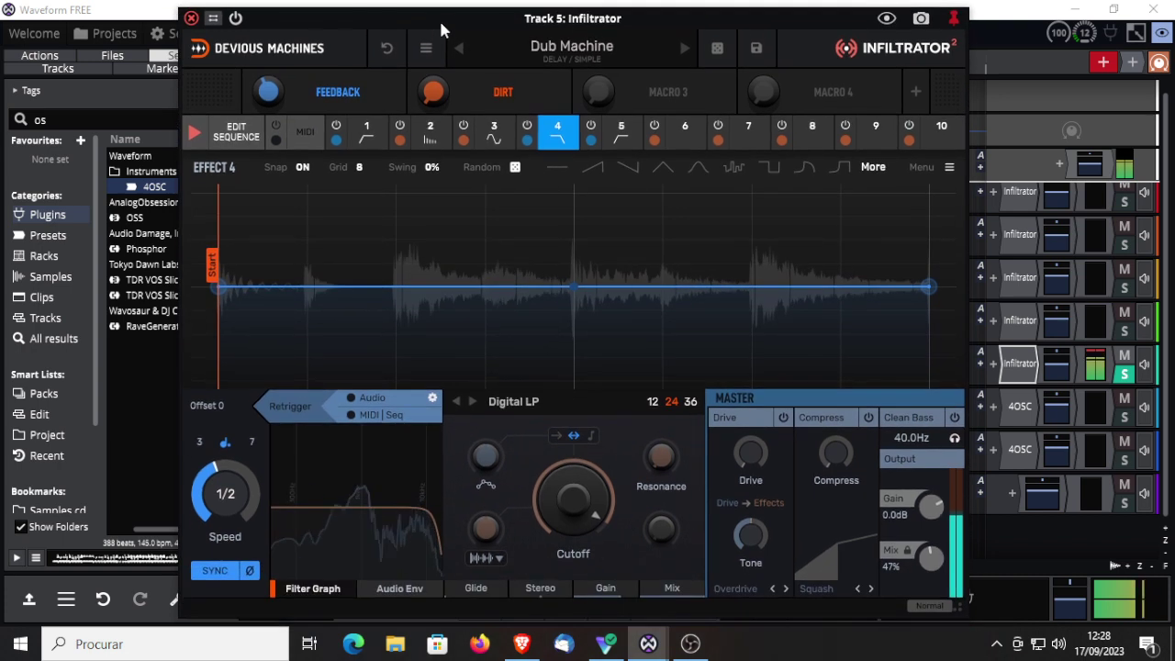
click(194, 135)
click(195, 135)
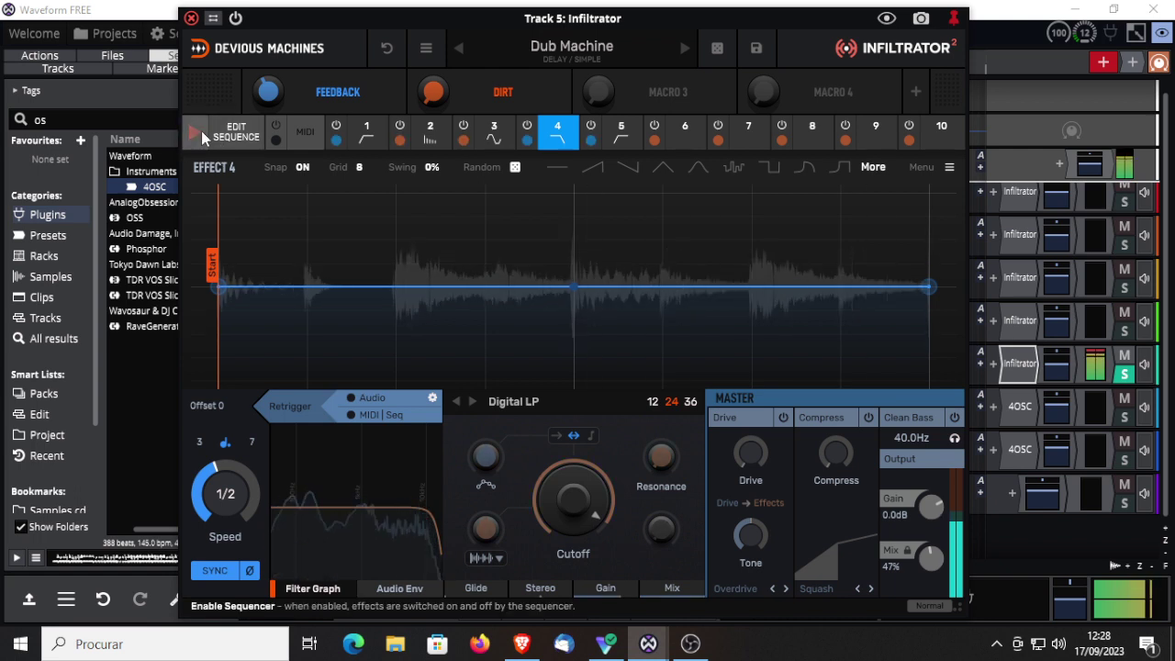
click(201, 130)
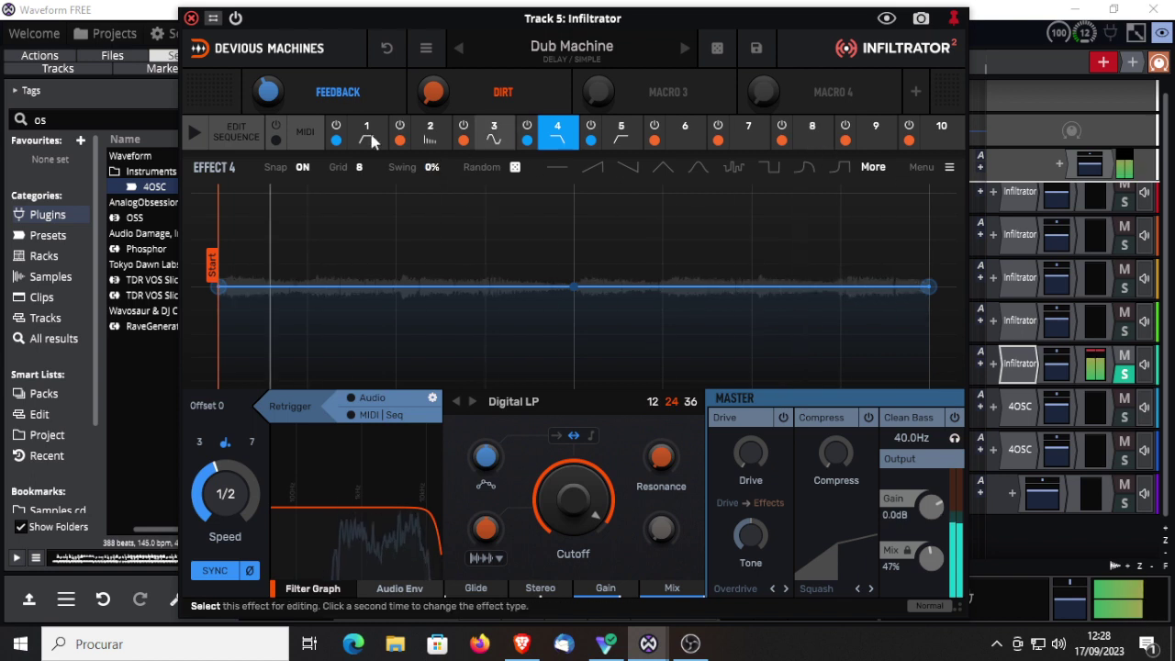
click(196, 137)
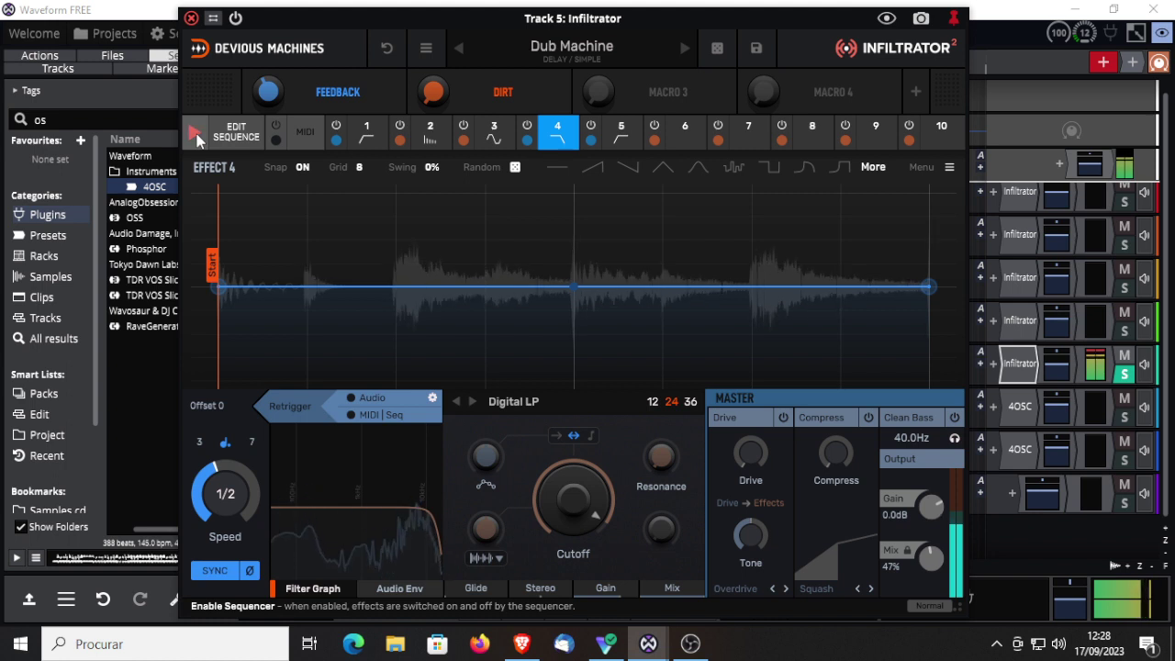
click(197, 138)
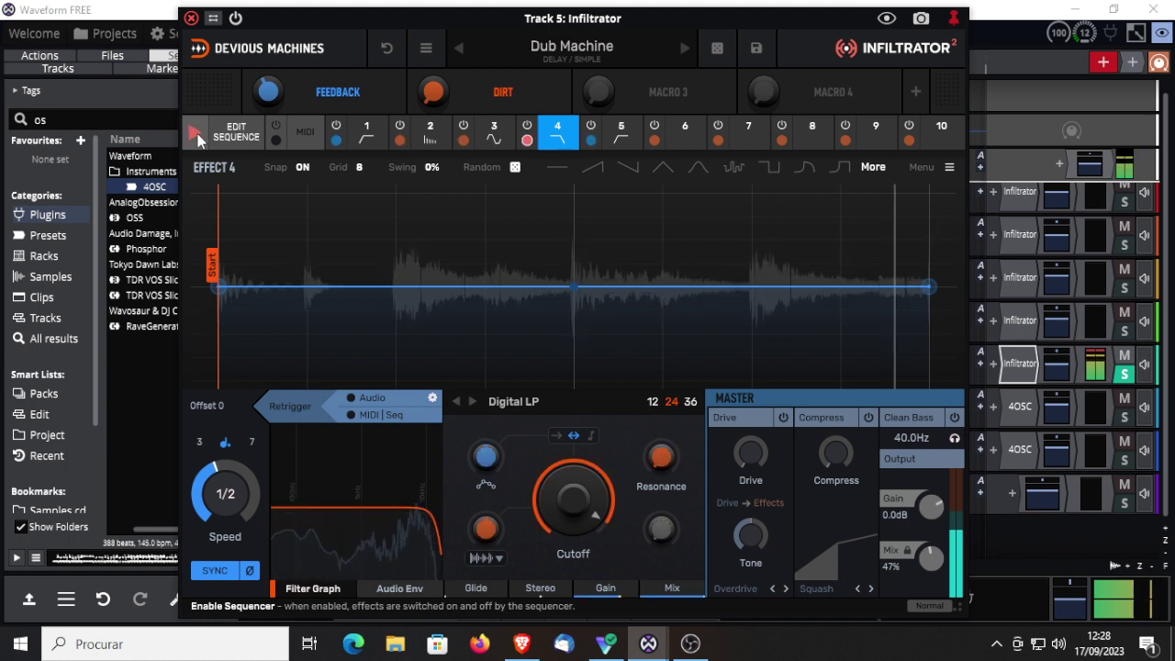
click(196, 138)
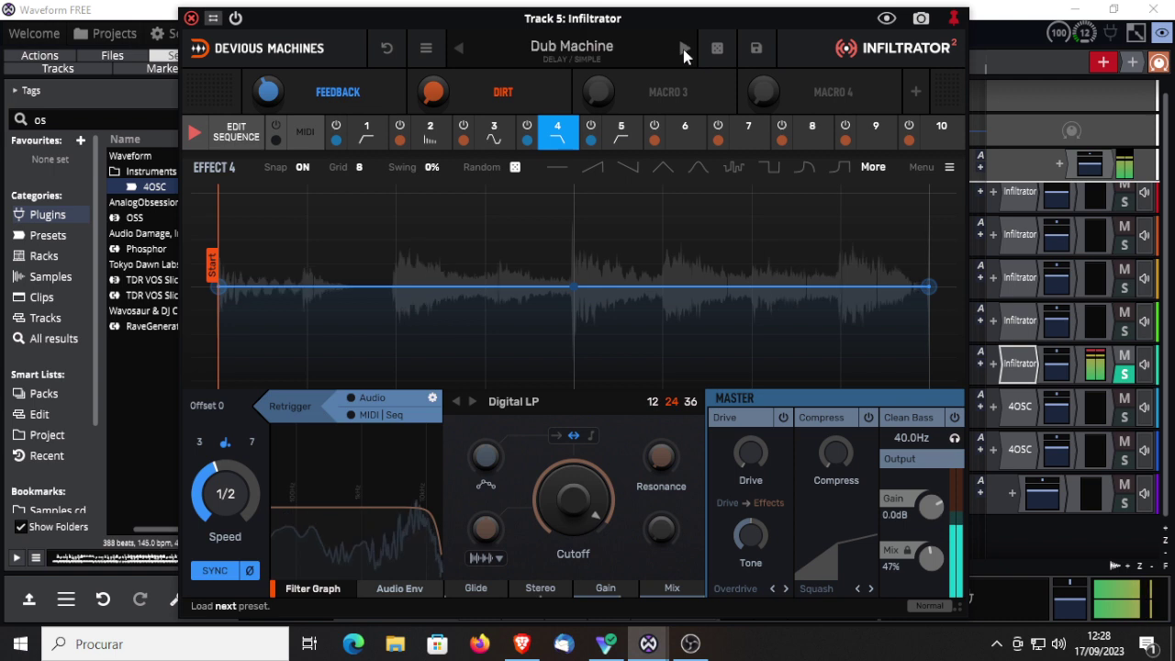
Audition the Delay / Simple presets Lo-fi Echo, Long Quarters with the sequencer enabled, and Polyrhythms
click(683, 51)
click(683, 48)
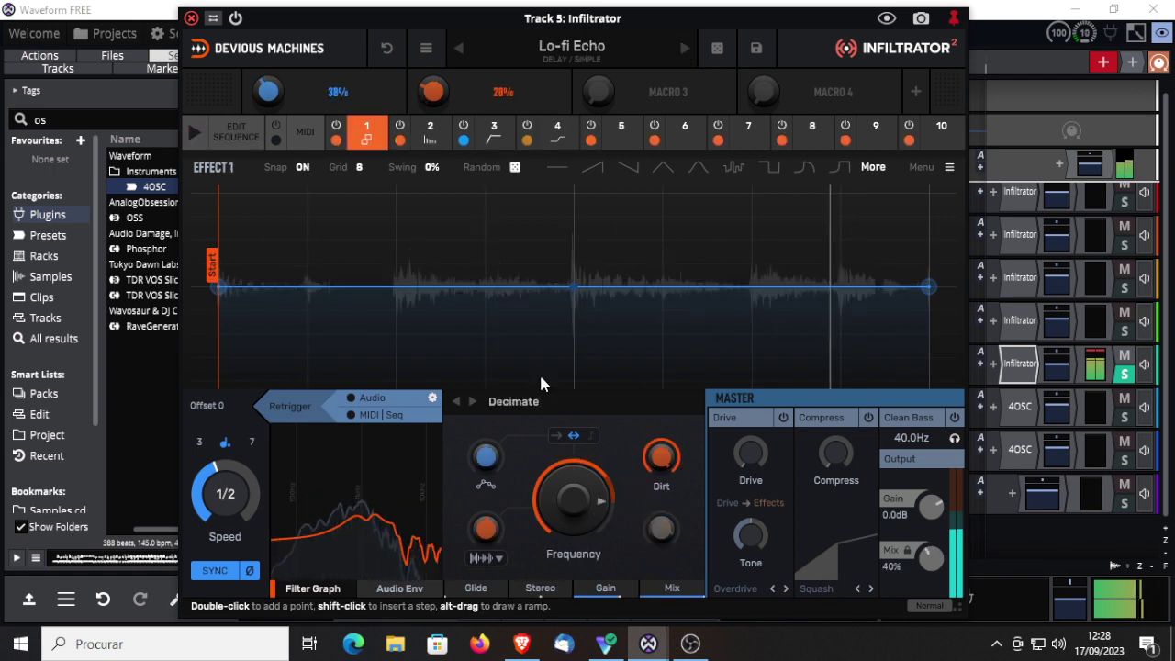
click(685, 48)
click(190, 132)
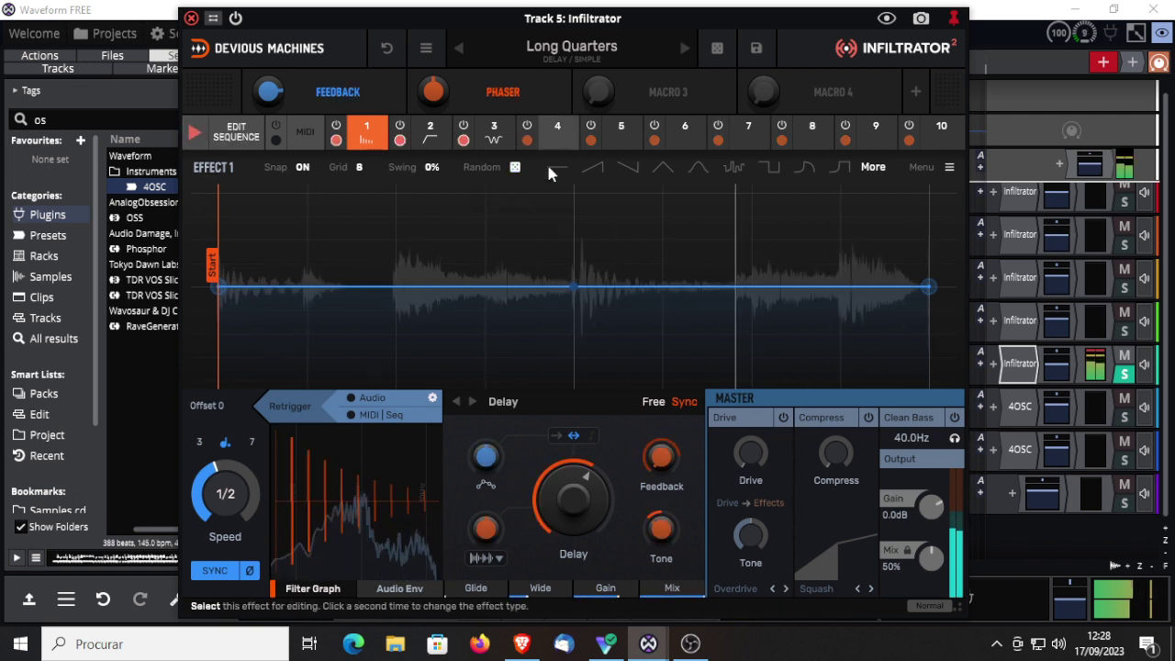
click(684, 47)
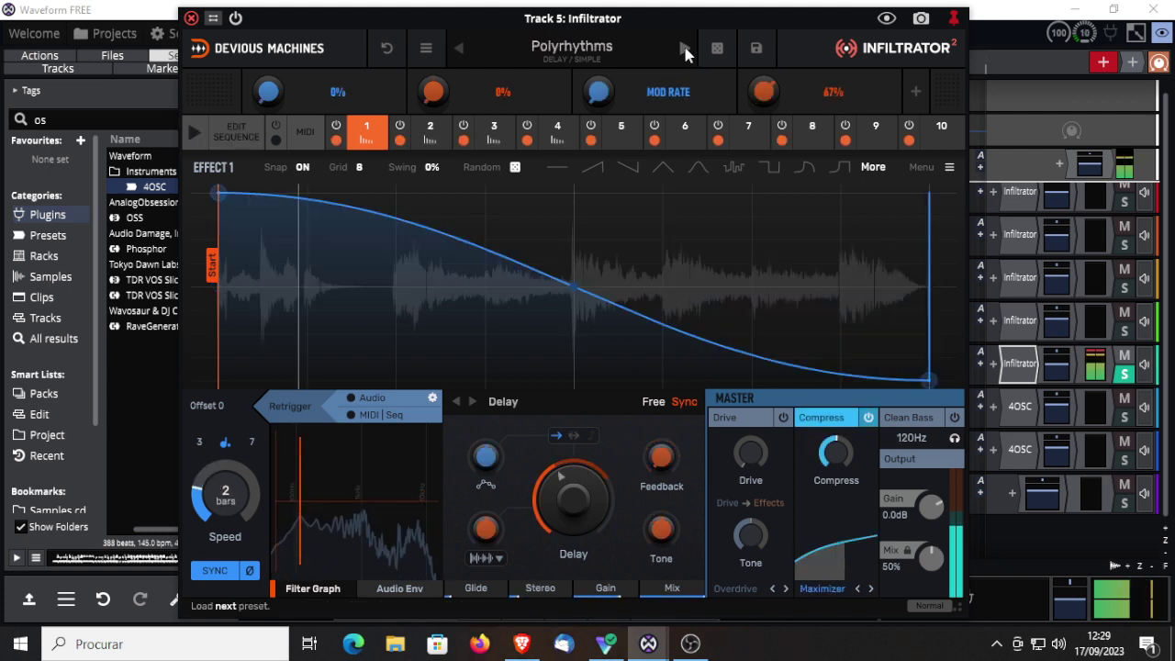
Compare the Polyrhythms preset on Track 5 with the sequencer on, the sequencer off and the plugin bypassed, leaving the plugin active
click(195, 135)
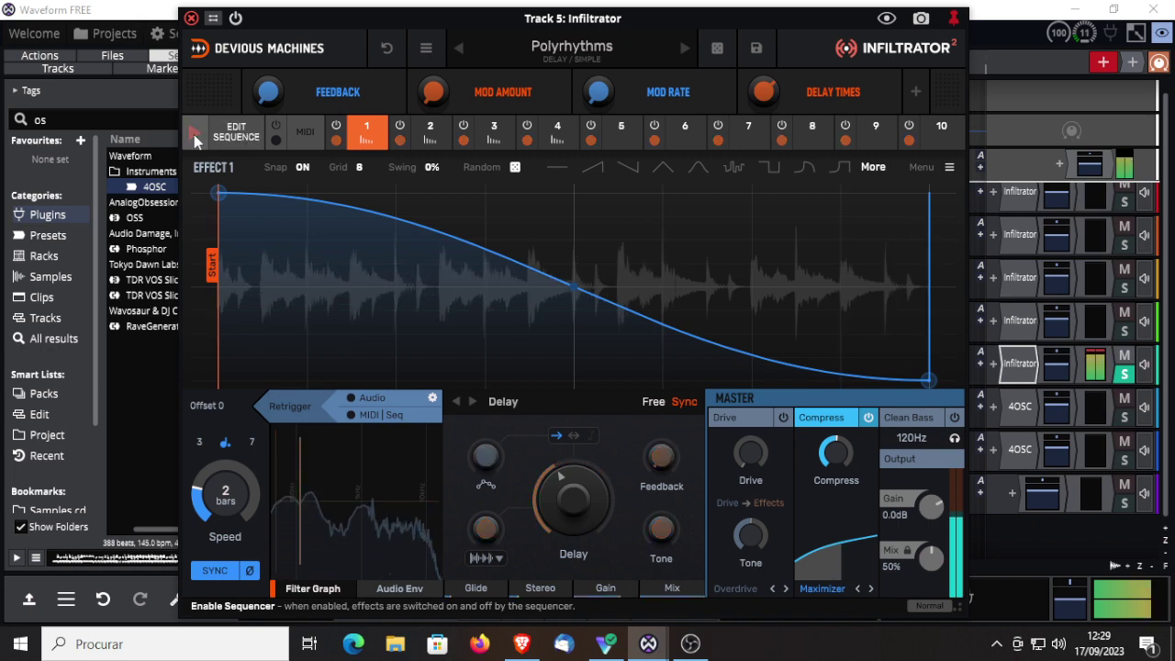
click(194, 135)
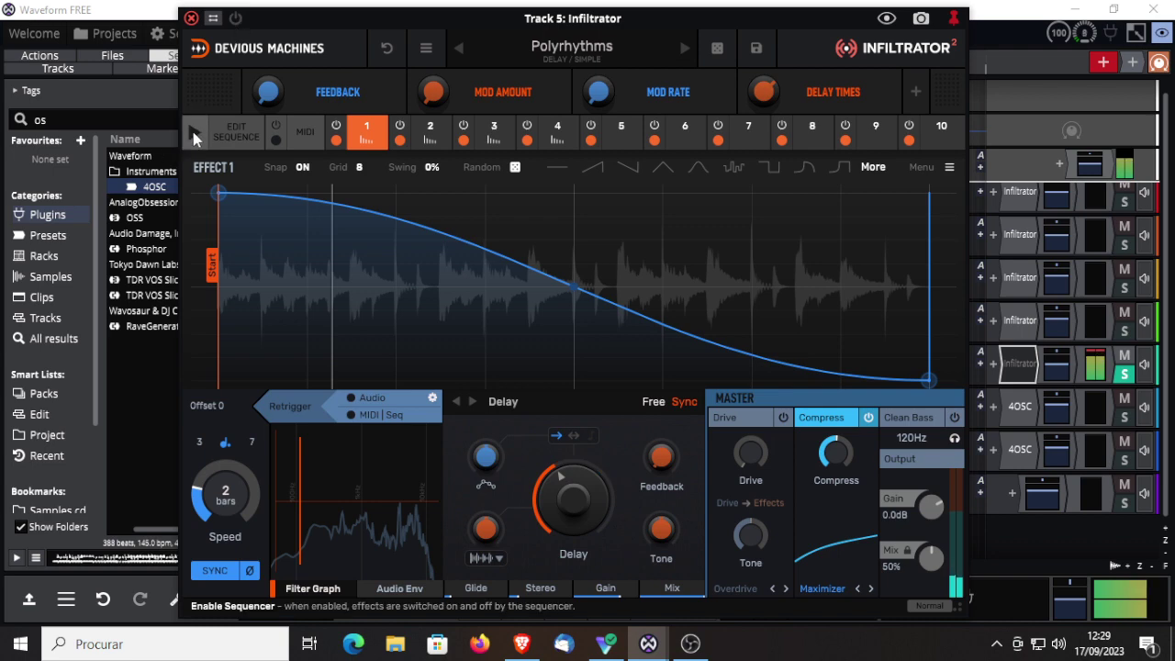
click(237, 18)
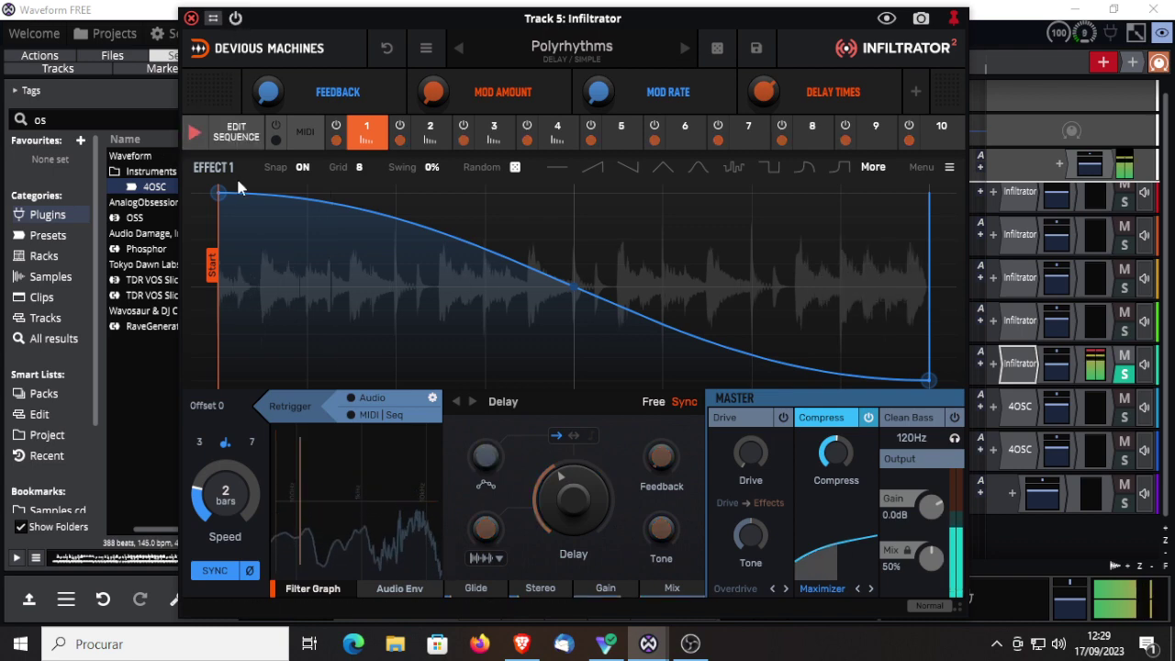
click(192, 135)
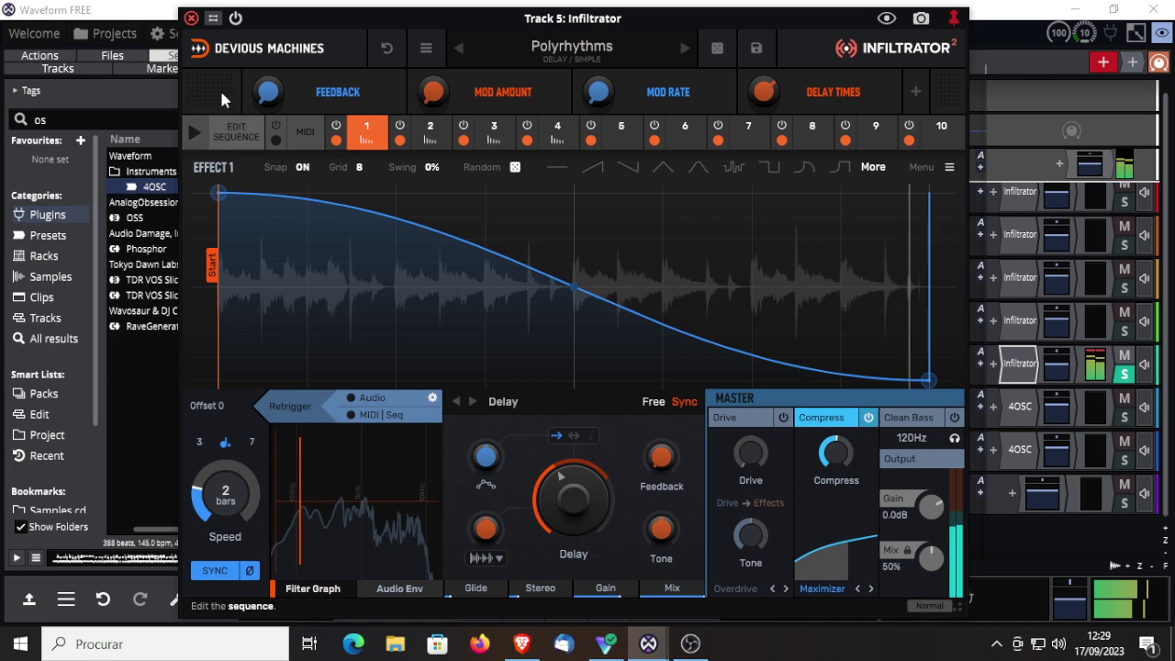
Close the Track 5 Infiltrator window, and stop playback with the playhead returned to the start
click(191, 18)
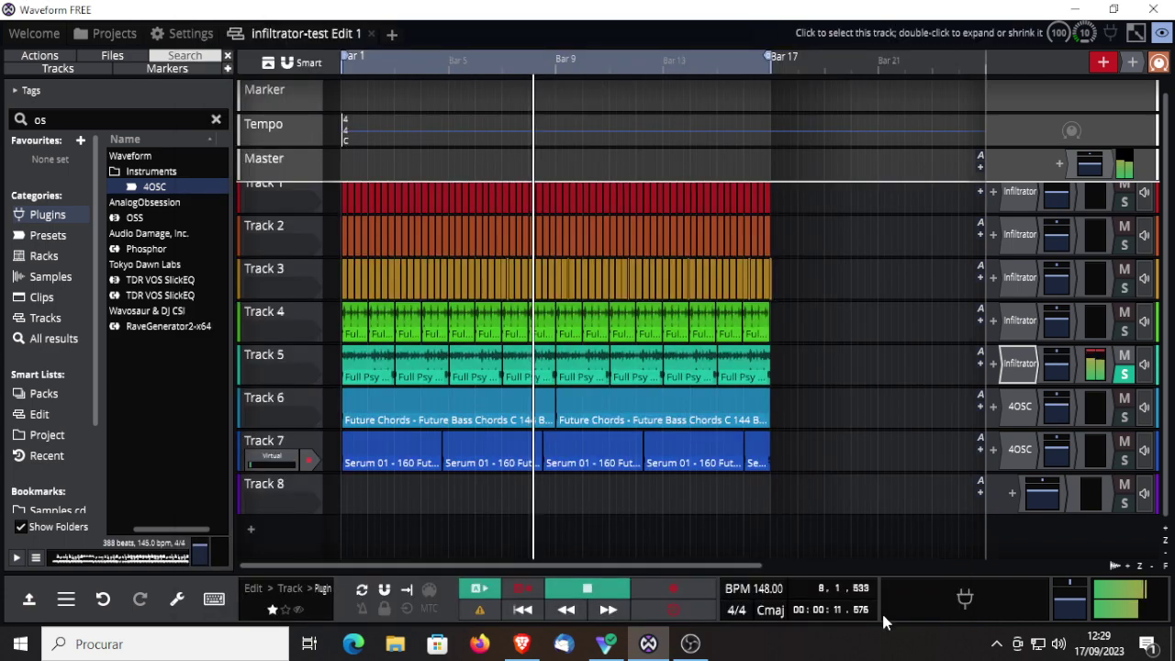
click(615, 597)
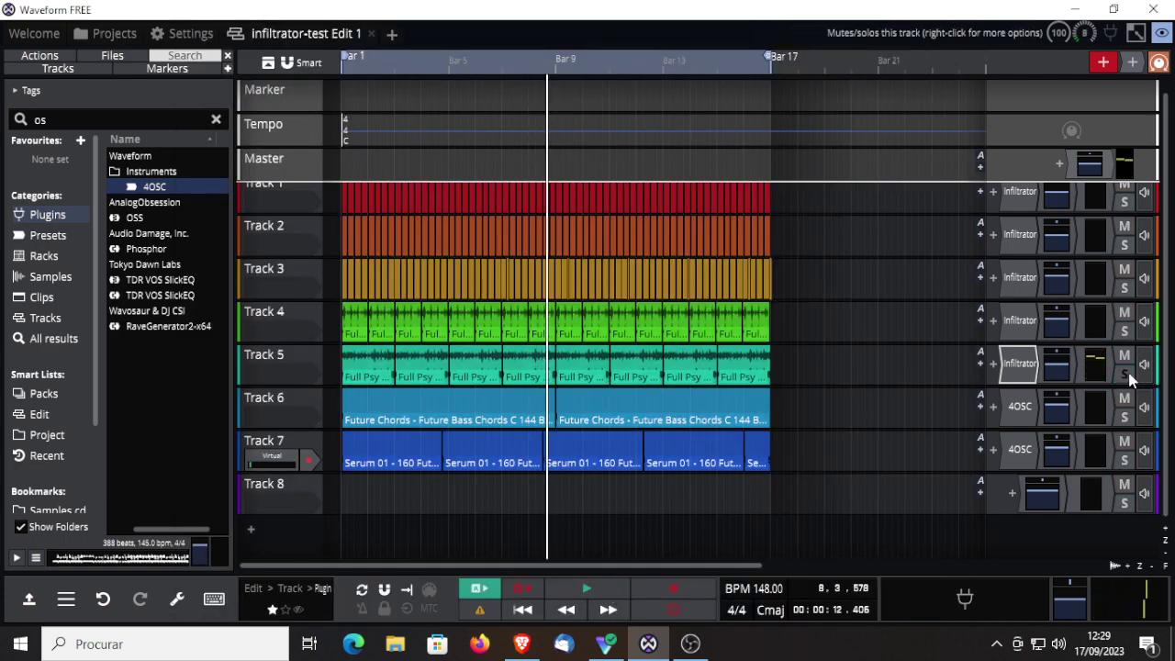
click(531, 611)
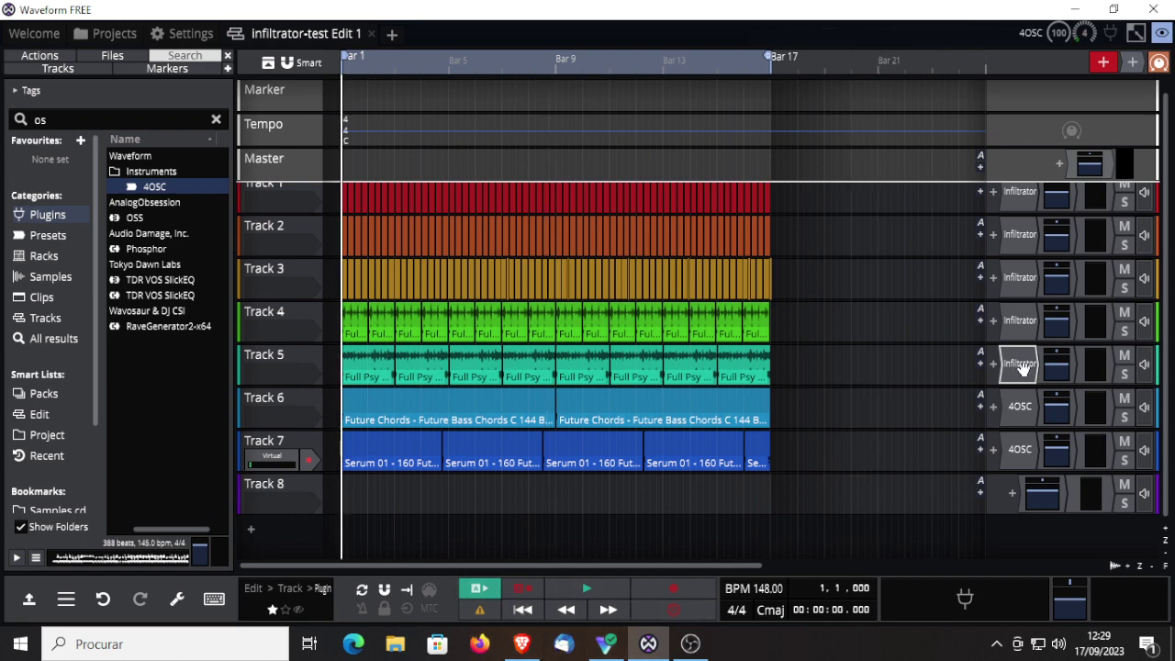
Move the Infiltrator plugin from Track 5 to after the 4OSC on Track 6, and open it during playback
drag(1021, 366, 1035, 413)
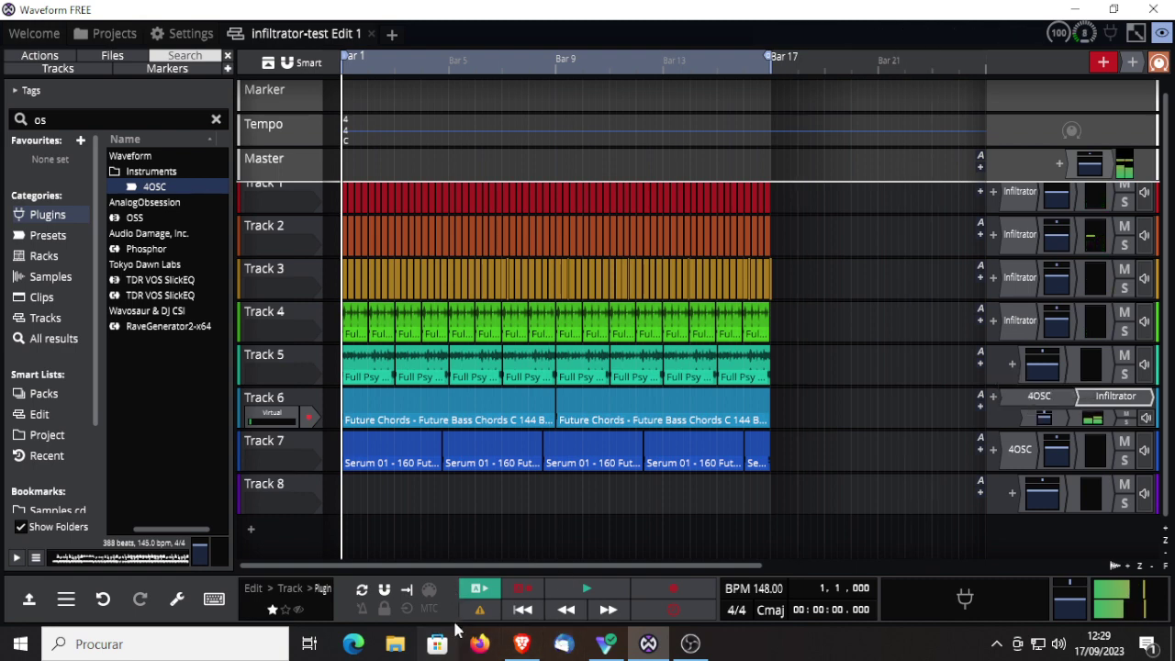
click(586, 588)
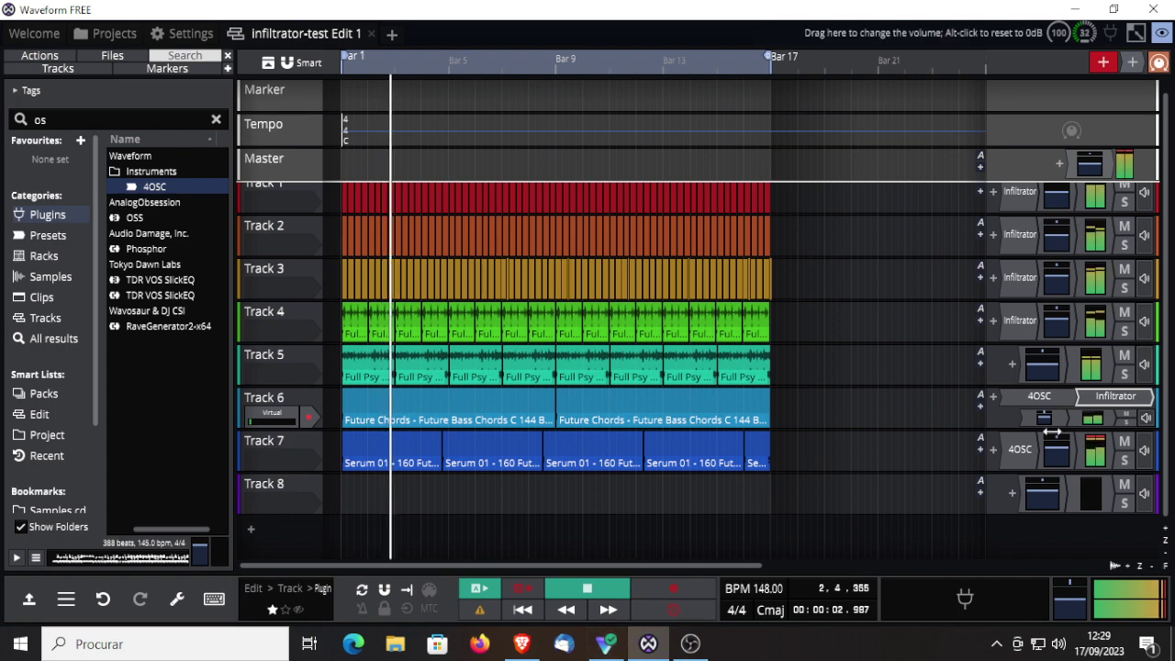
double_click(1110, 396)
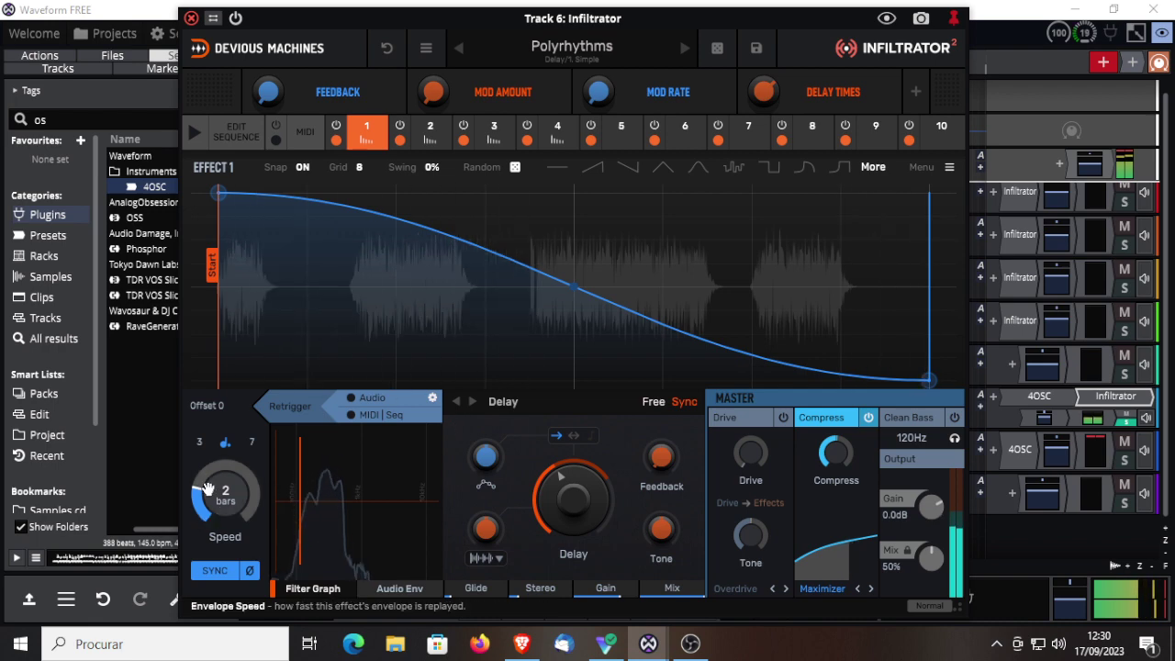
Set the envelope speed of effect 1 in the Polyrhythms preset to 1/128
drag(208, 489, 207, 431)
drag(207, 491, 208, 353)
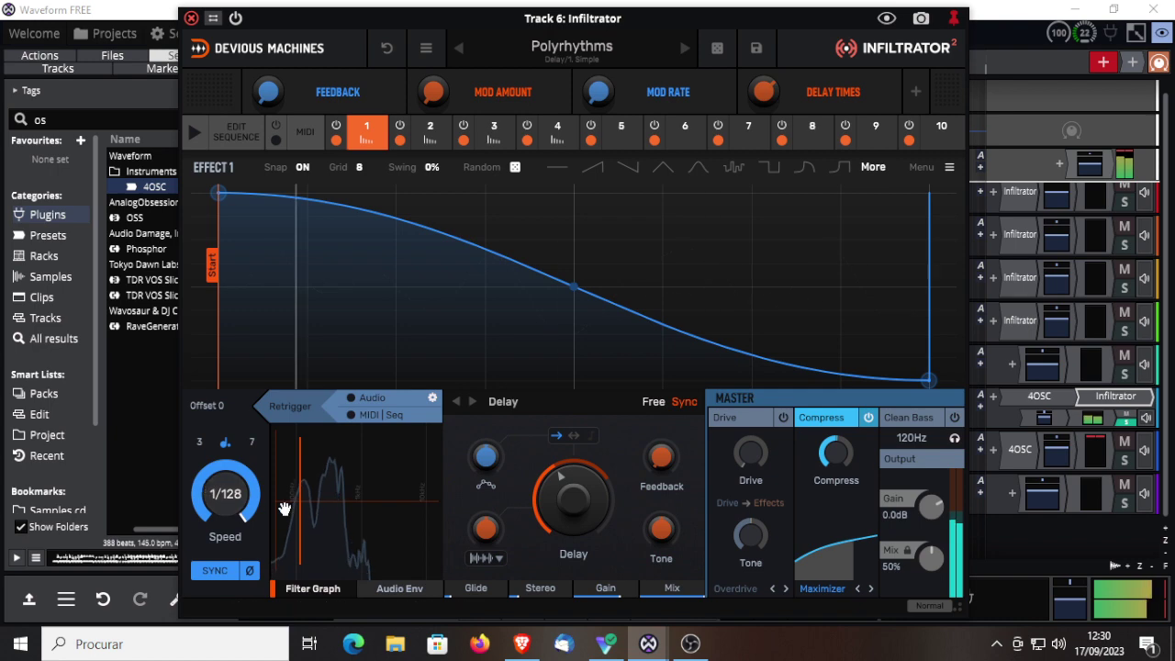
Audition the Delay / Simple presets Simple Delay Starting Point, Slaughtered Quarters, Soft Echo and Syncopation on Track 6
click(684, 50)
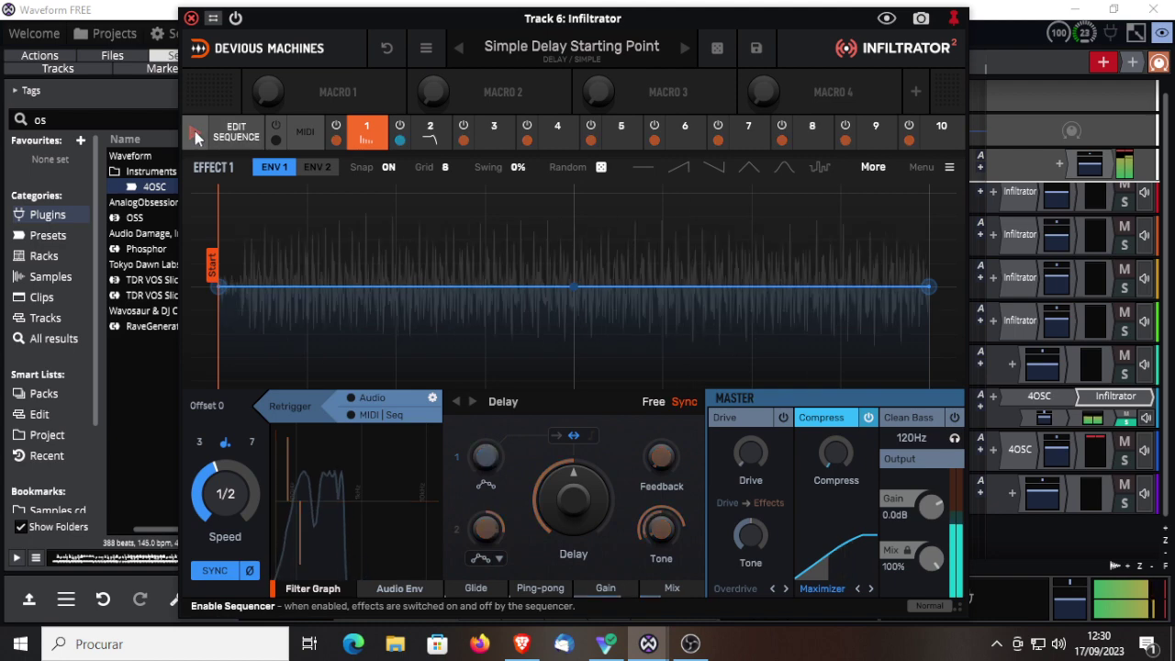
click(684, 47)
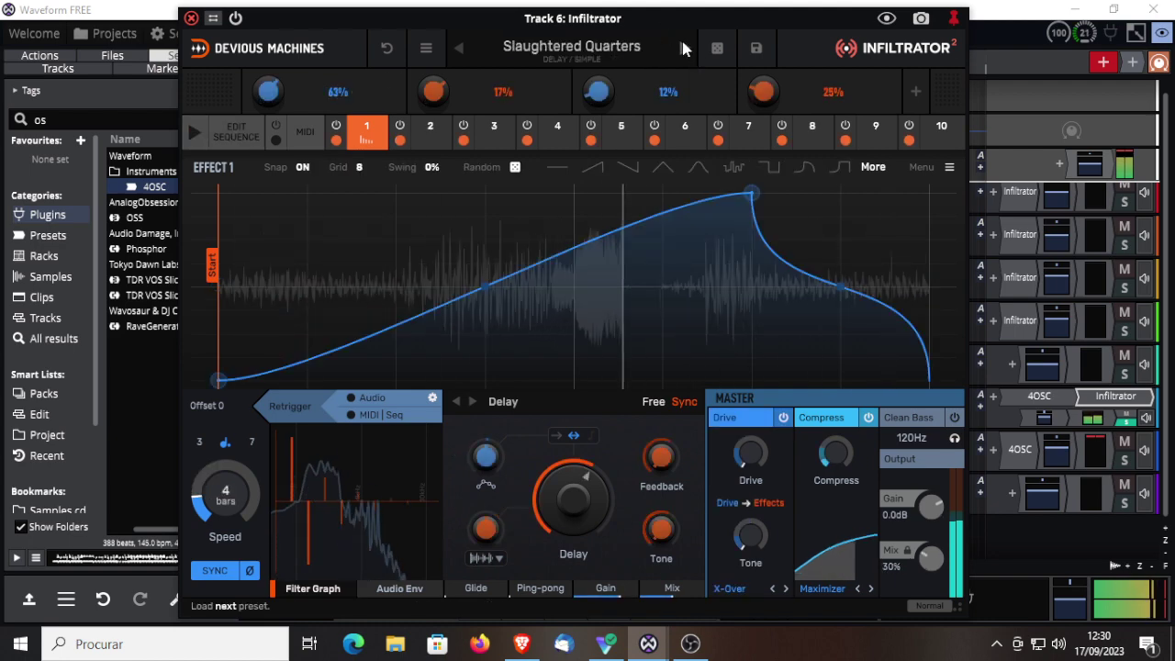
click(684, 48)
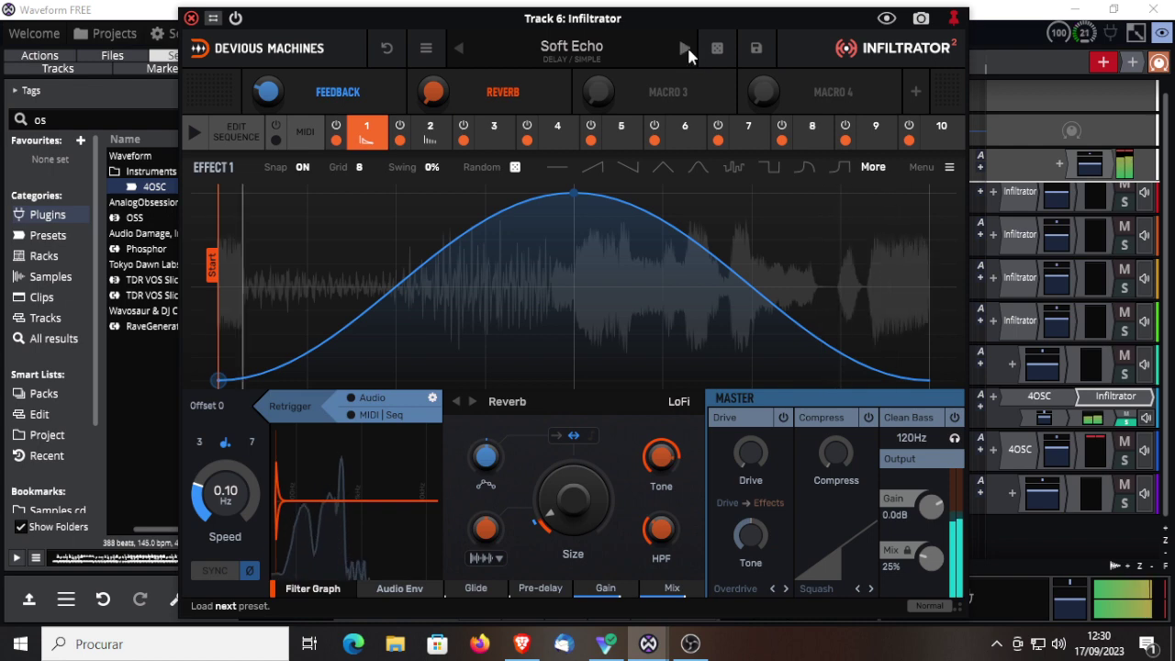
click(682, 42)
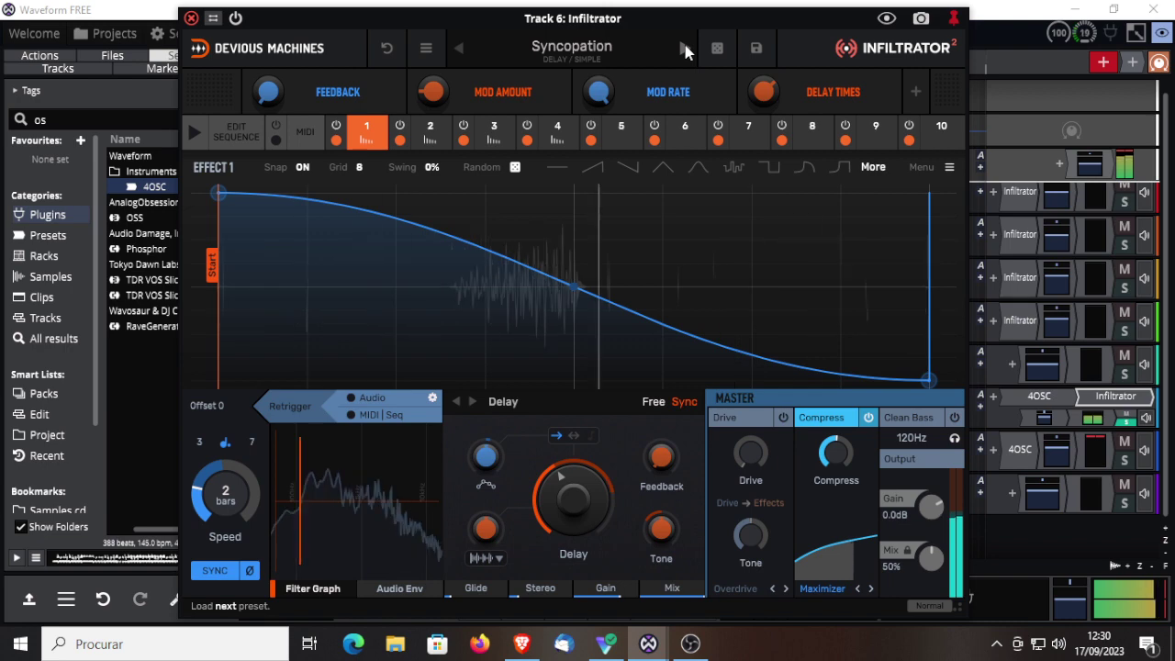
Browse the factory Delay / Complex category and audition Keep Em Closer, Slow Modulation and Time Crushers
click(563, 47)
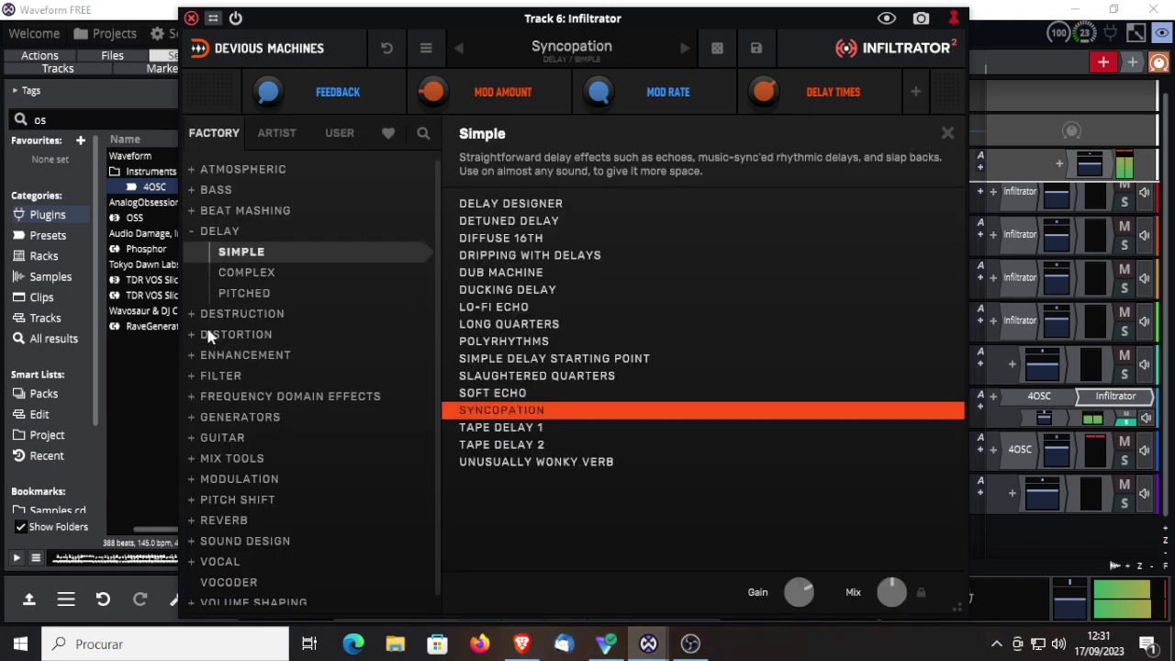
click(240, 273)
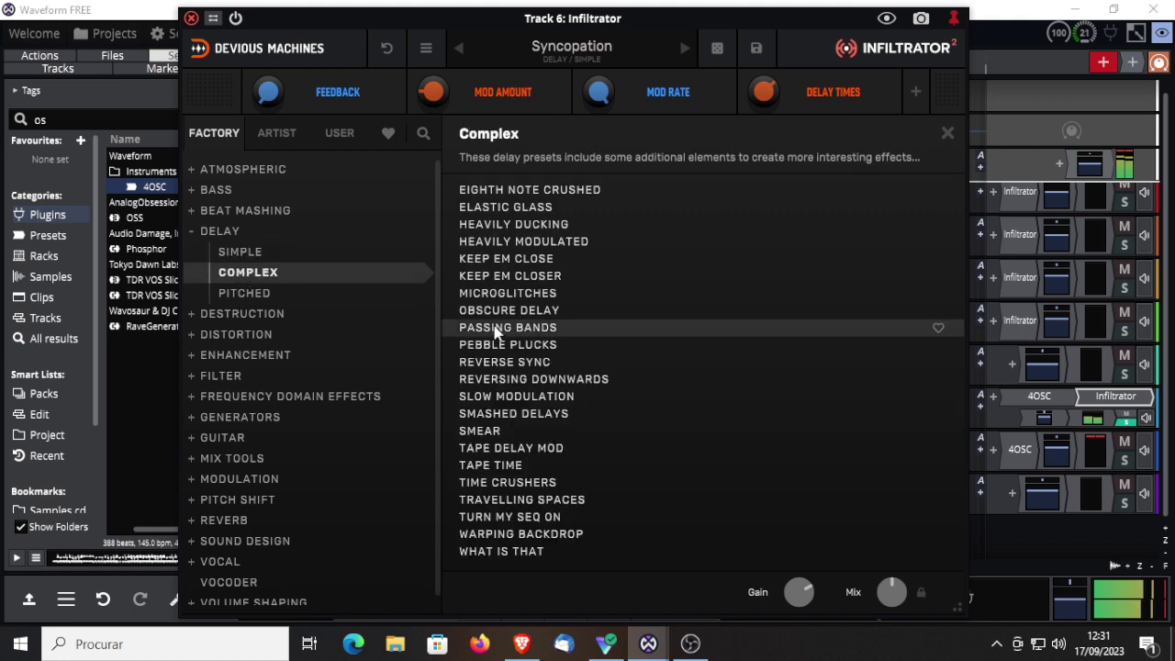
click(502, 276)
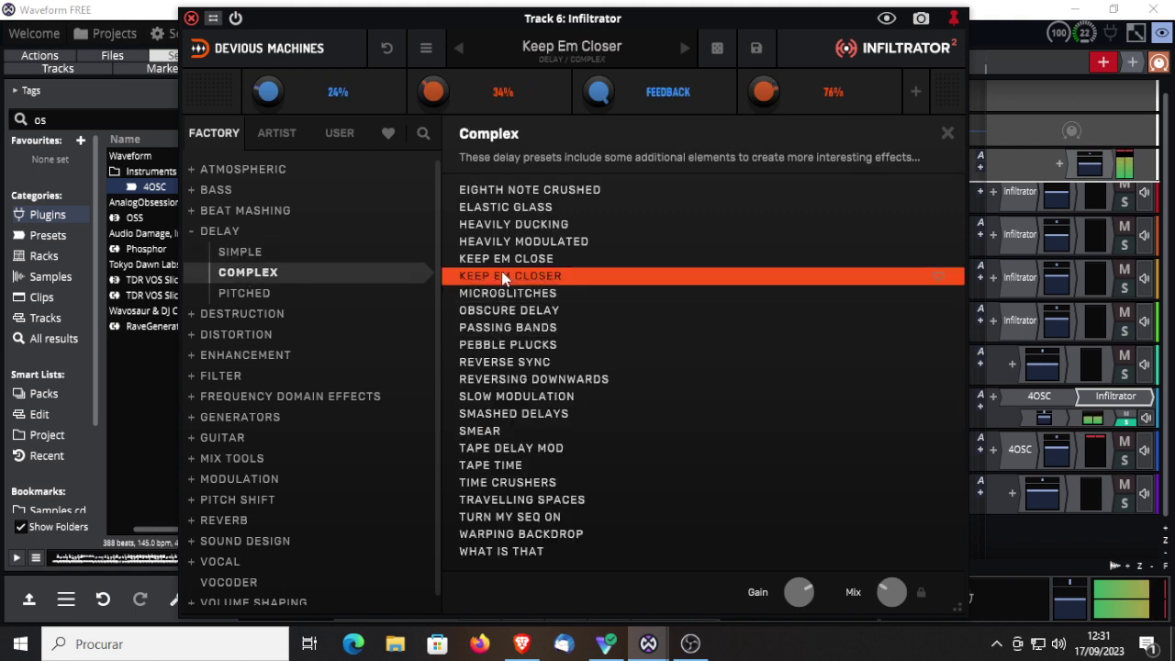
click(512, 398)
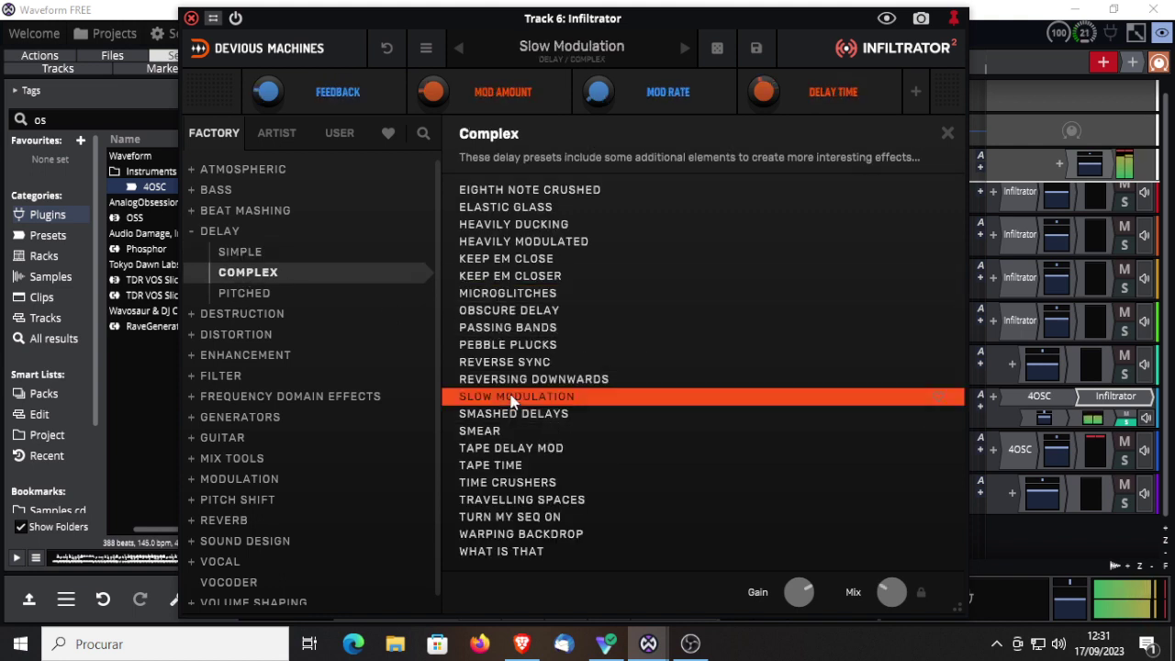
click(497, 484)
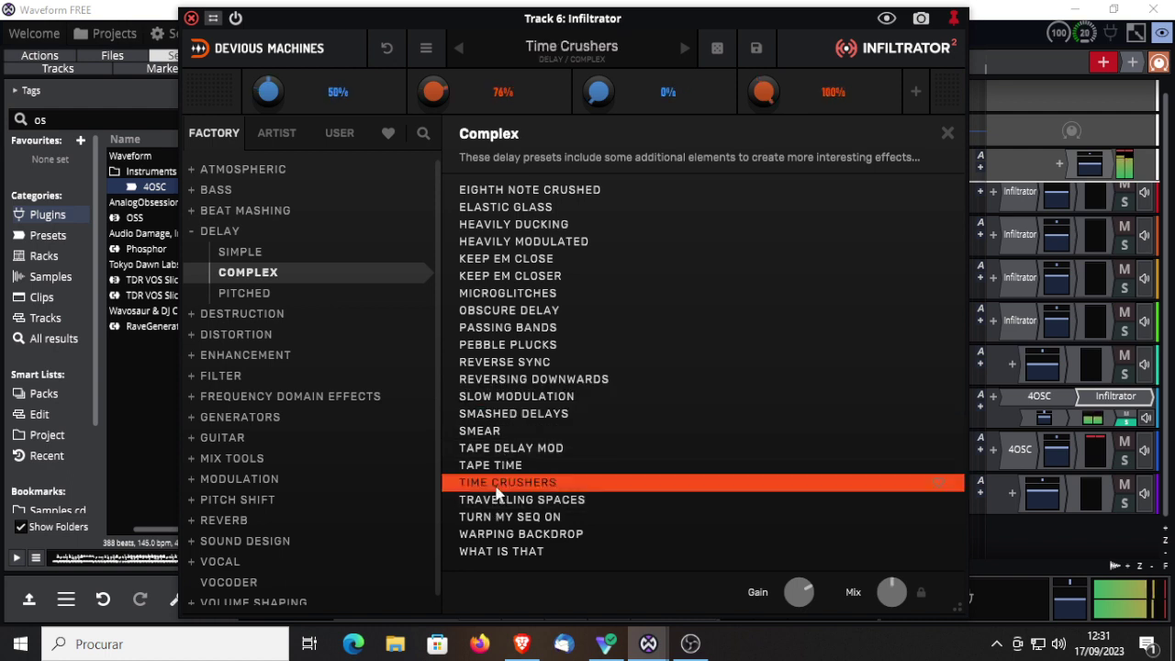
Audition Microglitches, Turn My Seq On and Warping Backdrop, and load the Delay / Complex preset Pebble Plucks
click(504, 296)
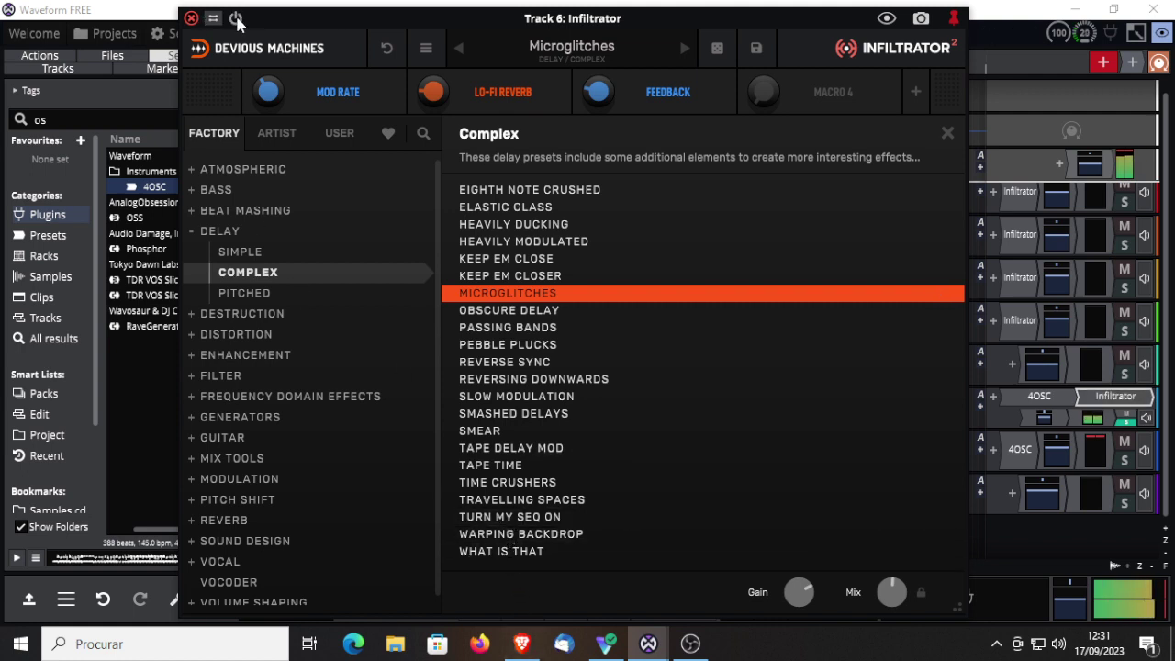
click(528, 519)
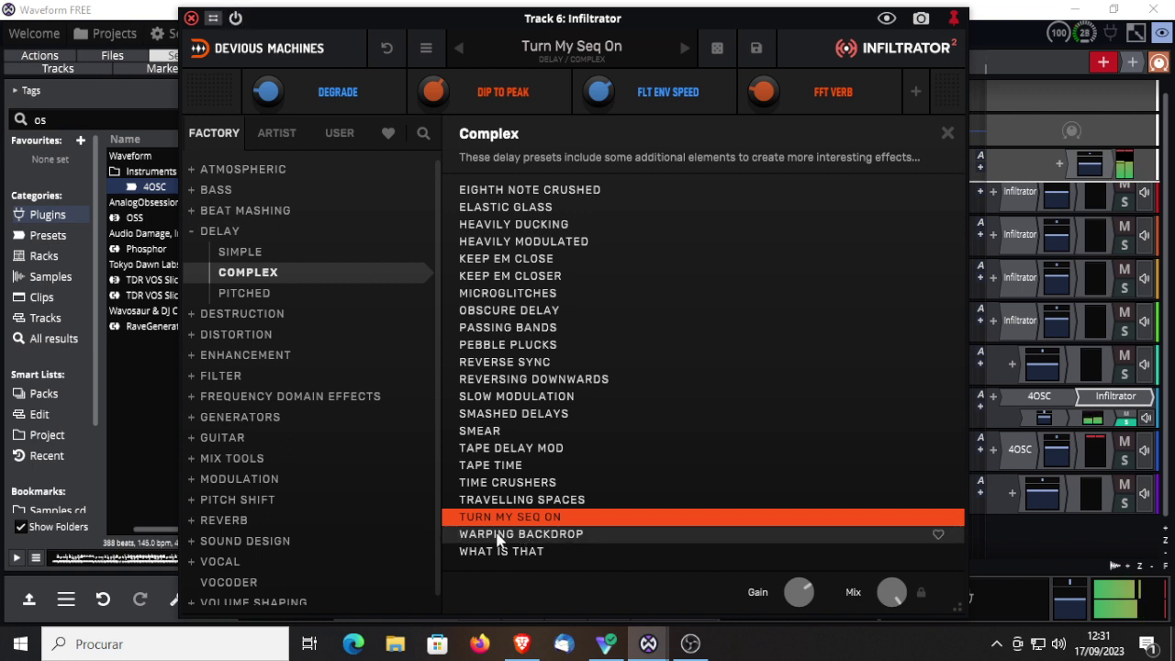
click(499, 537)
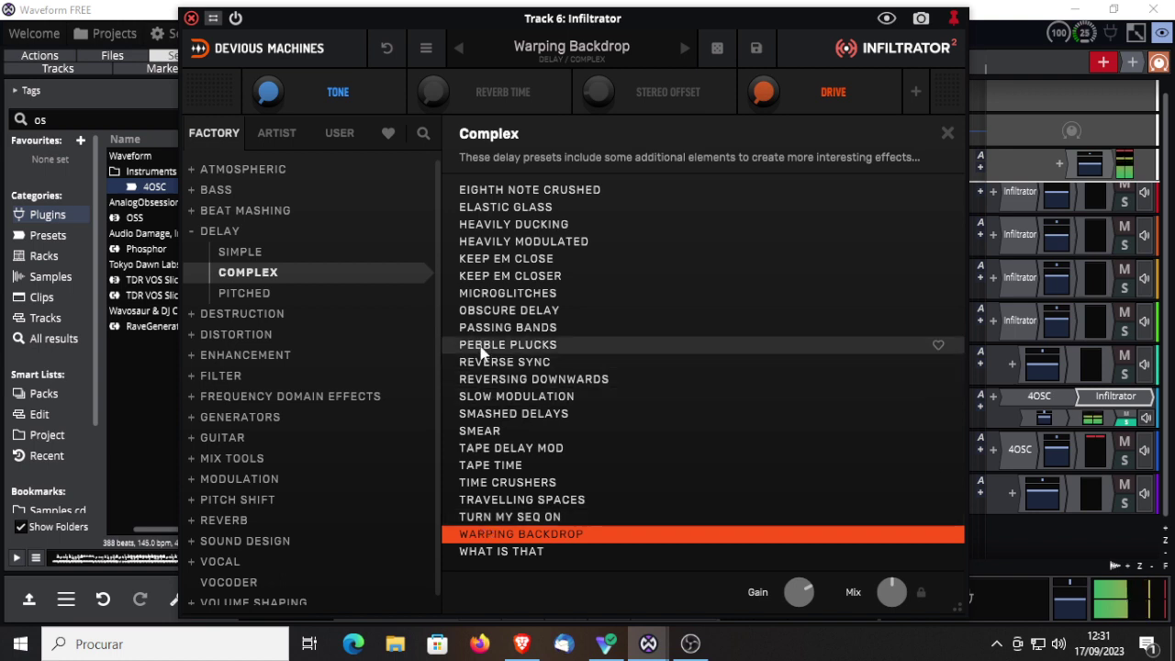
click(484, 346)
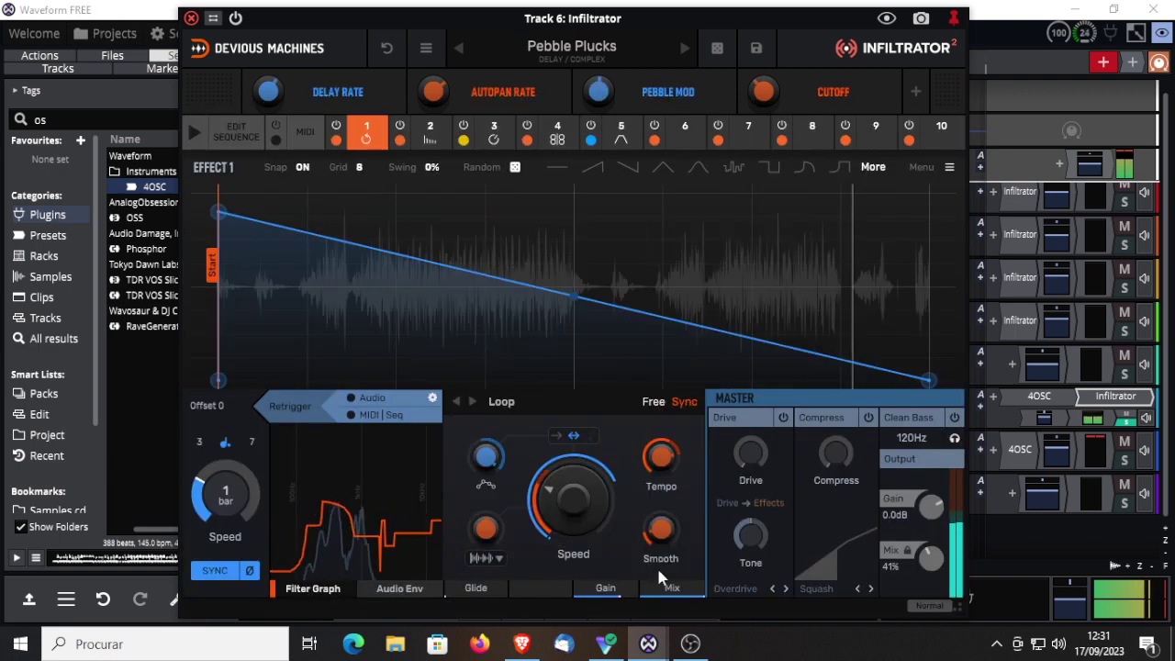
Enable the Pebble Plucks sequencer, and activate Loop on sequence steps 1 and 3 and Delay on steps 2 and 4
click(195, 132)
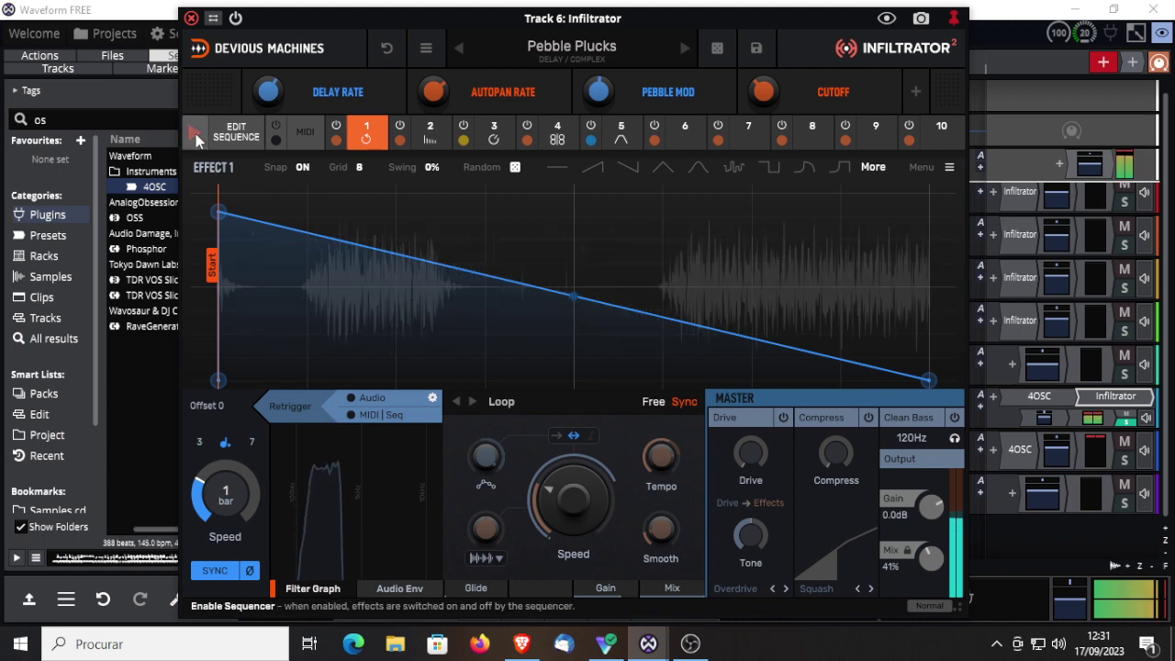
click(256, 140)
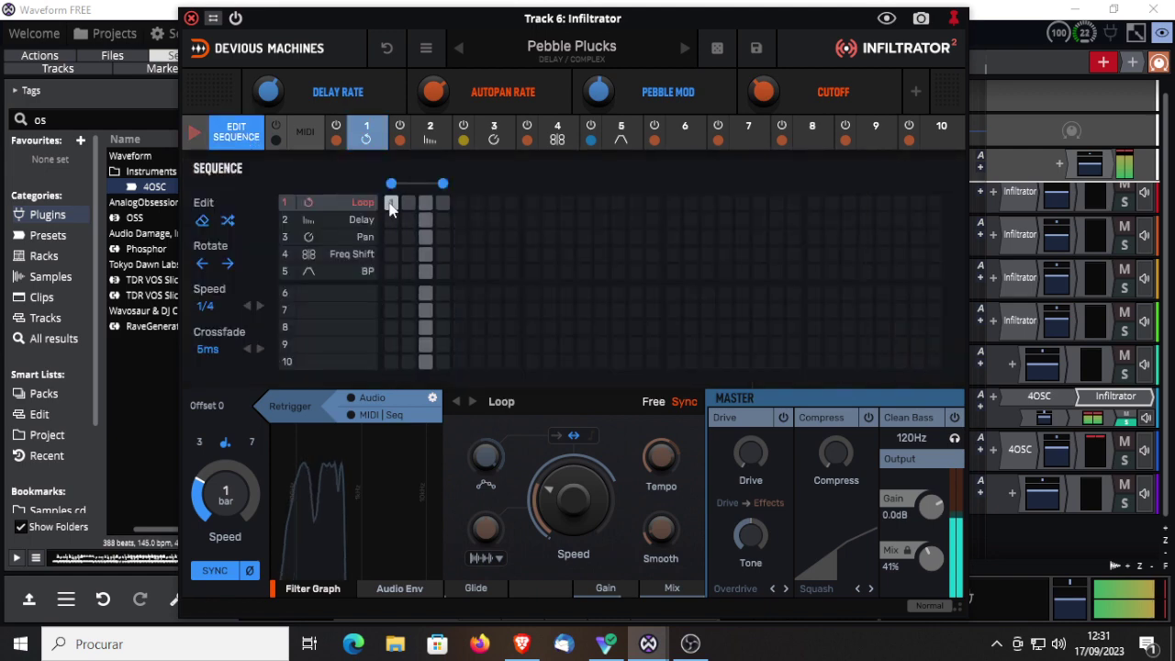
click(391, 203)
click(425, 203)
click(407, 220)
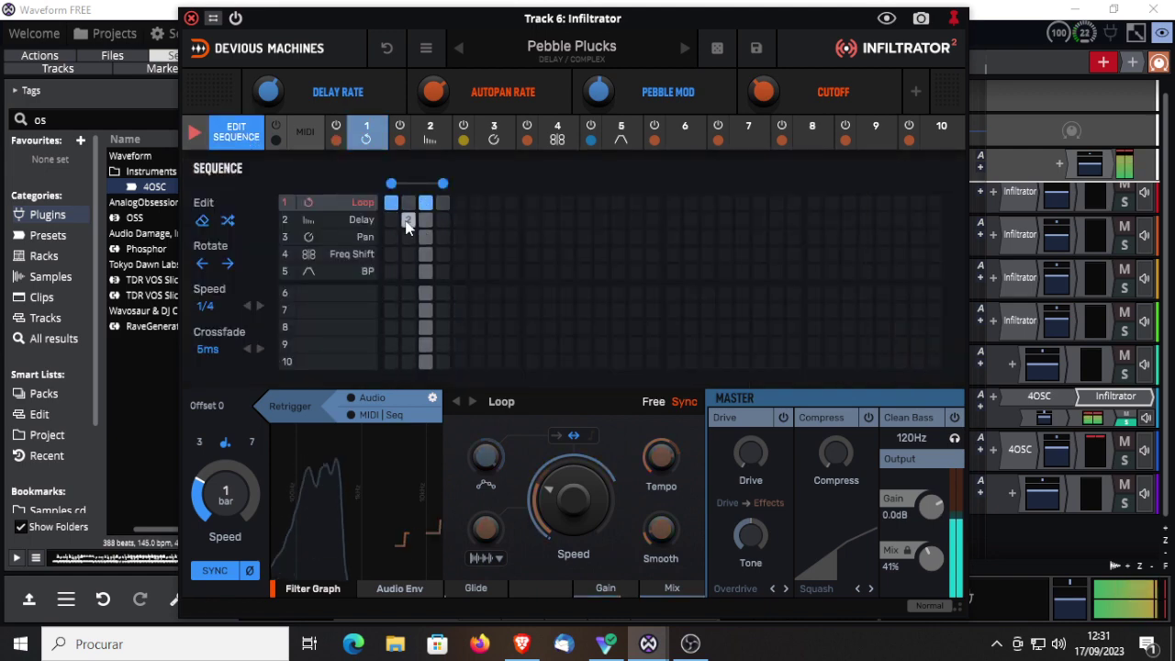
click(443, 220)
Activate Pan on sequence steps 1 and 3, Freq Shift on steps 2 and 4, and BP on steps 1 and 3
click(425, 236)
click(391, 236)
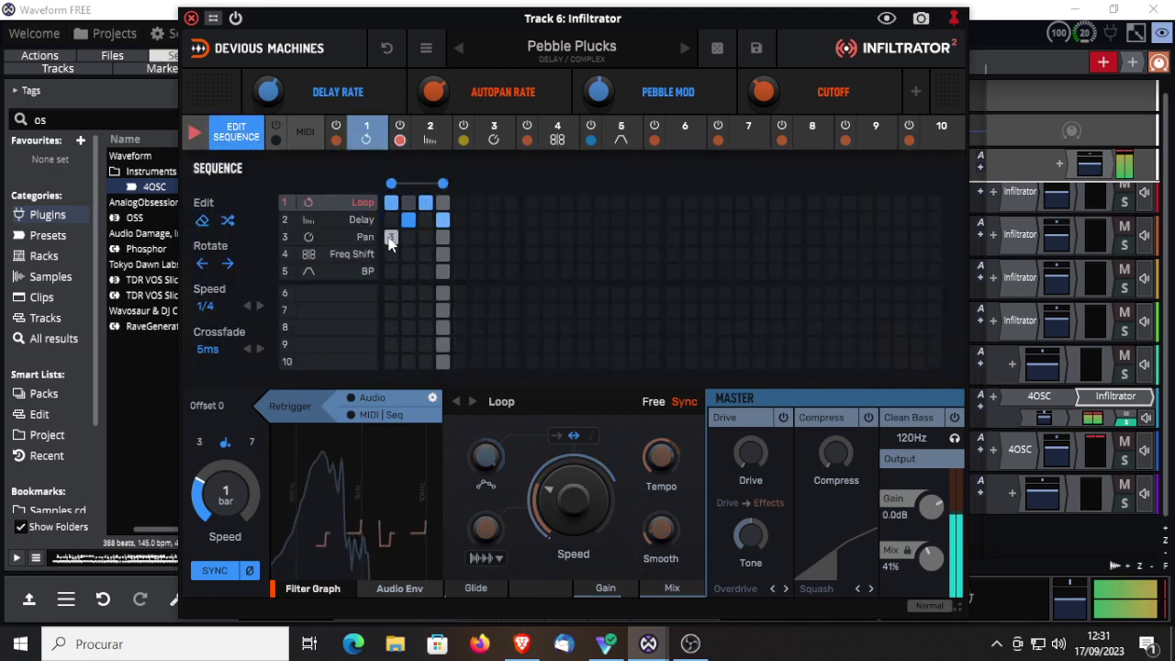
click(407, 254)
click(442, 254)
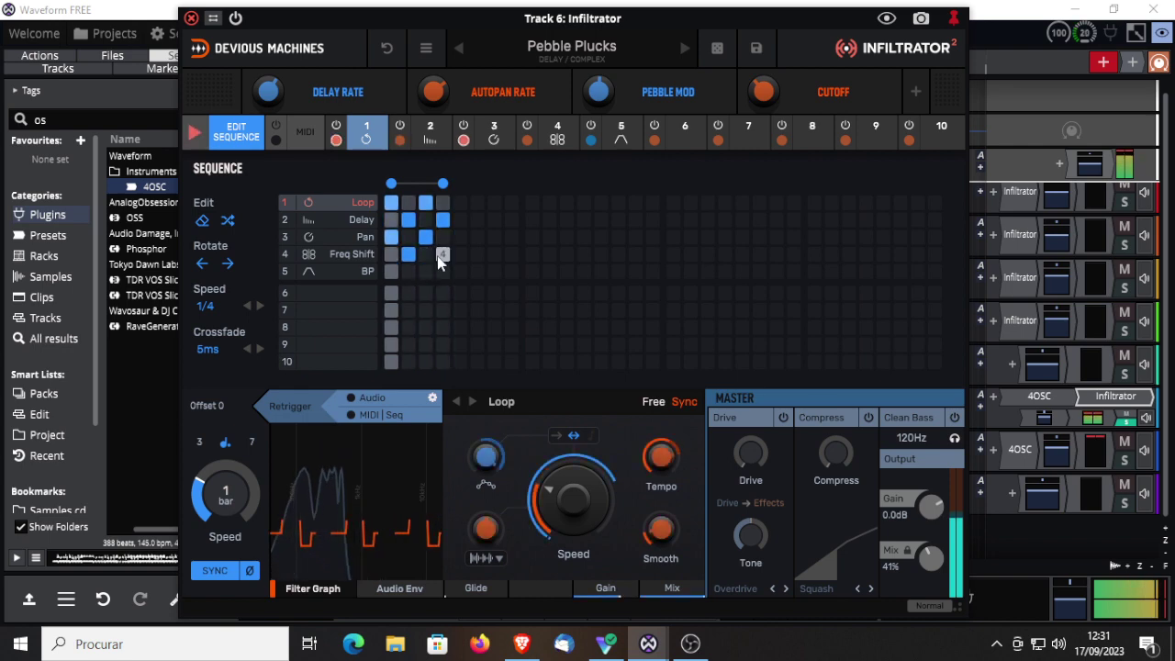
click(391, 271)
click(426, 272)
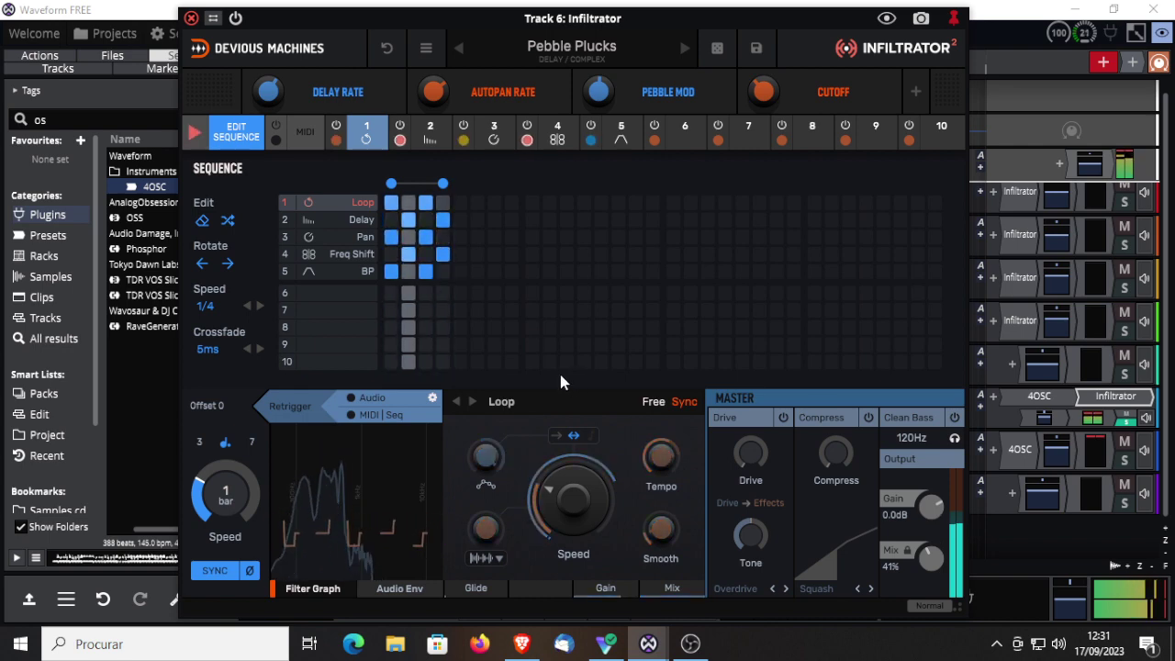
Extend the sequence loop to eight steps, adding Loop on steps 5 and 7 and Delay on steps 6 and 8
drag(442, 184, 511, 183)
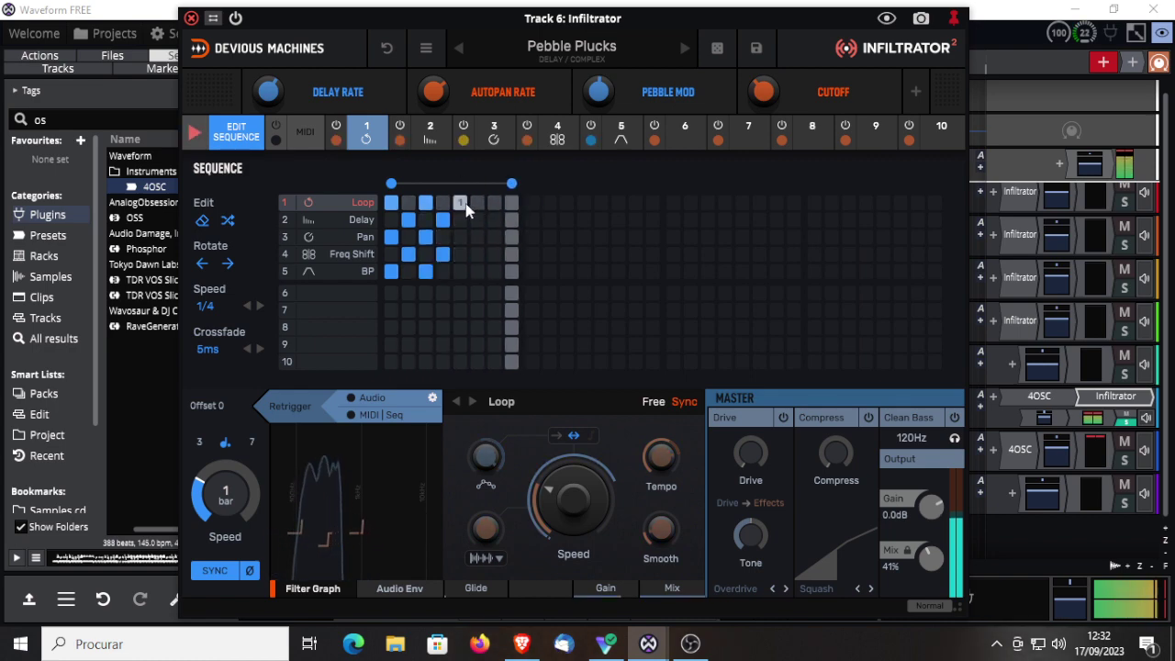
click(460, 202)
click(494, 202)
click(478, 220)
click(511, 220)
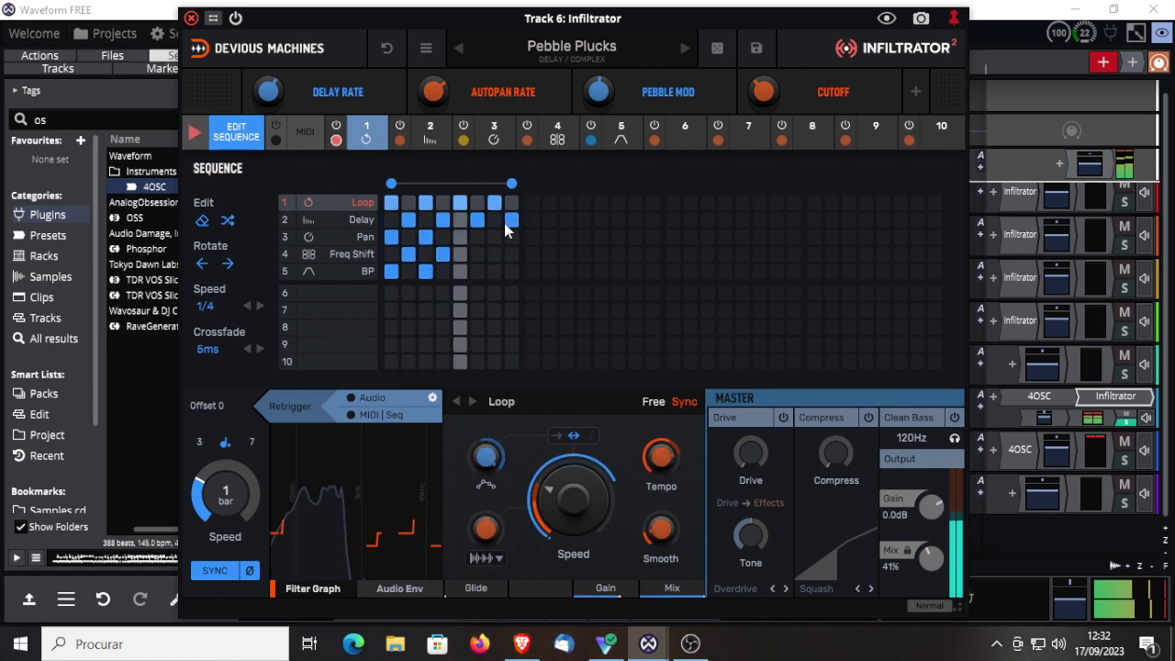
Add Pan on sequence steps 5 and 7, Freq Shift on step 8, and BP on steps 6 and 7
click(494, 237)
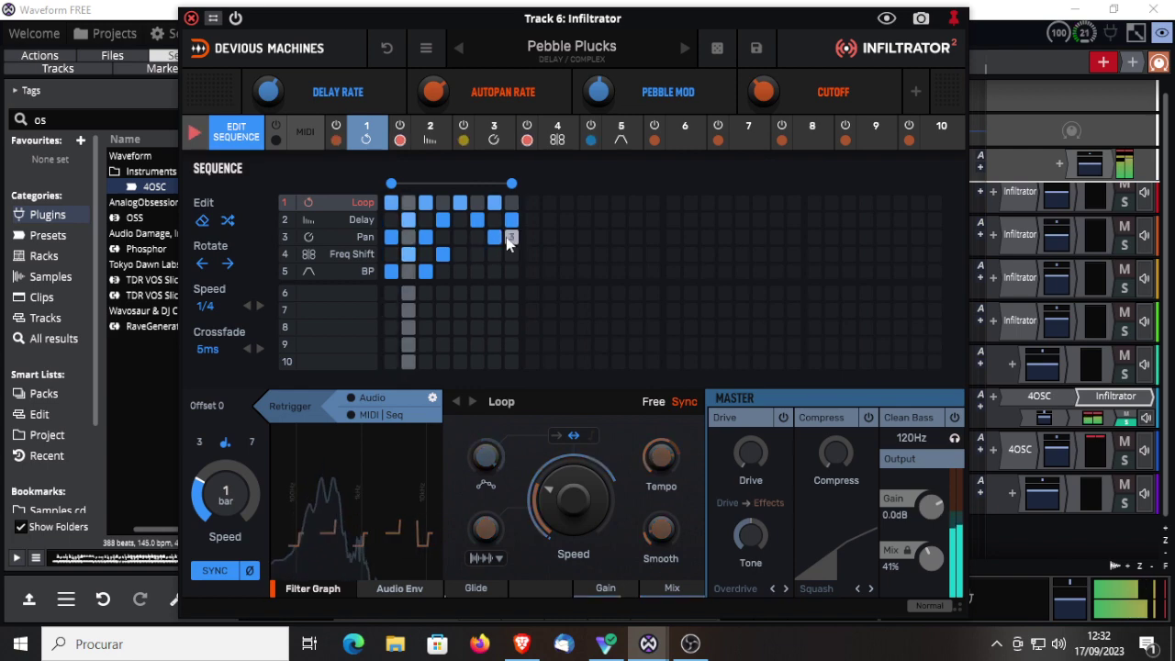
click(511, 255)
click(478, 271)
click(494, 271)
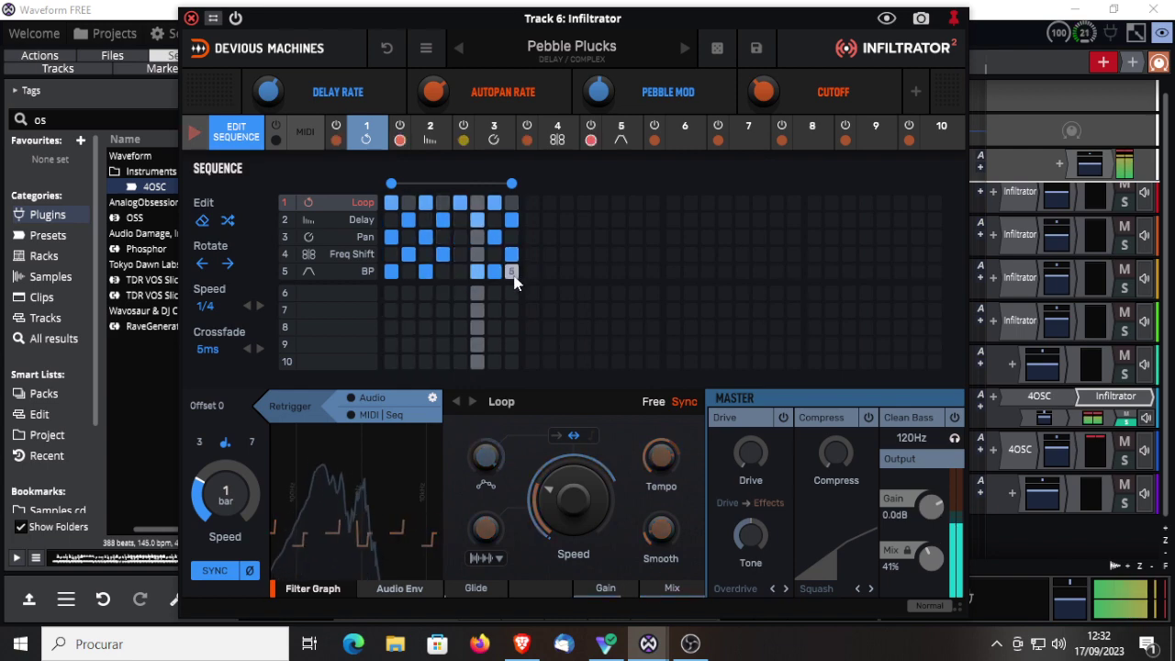
click(460, 238)
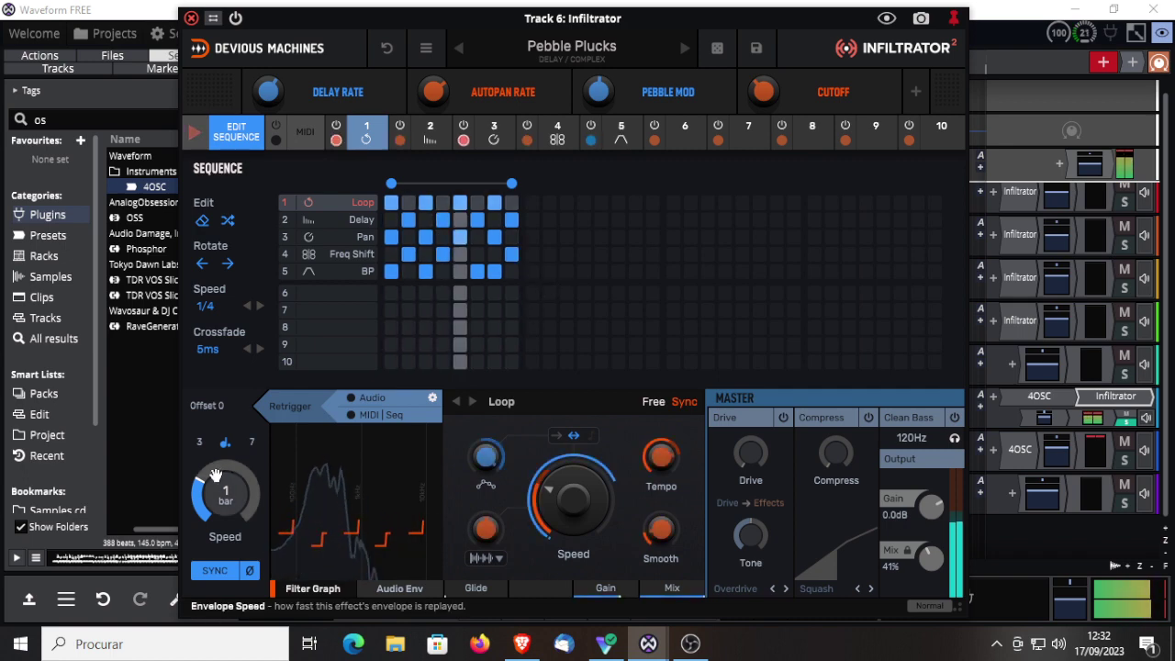
Set the Loop effect's envelope speed to 16 bars, its grid to 16, and its swing to 50%
drag(213, 474, 214, 404)
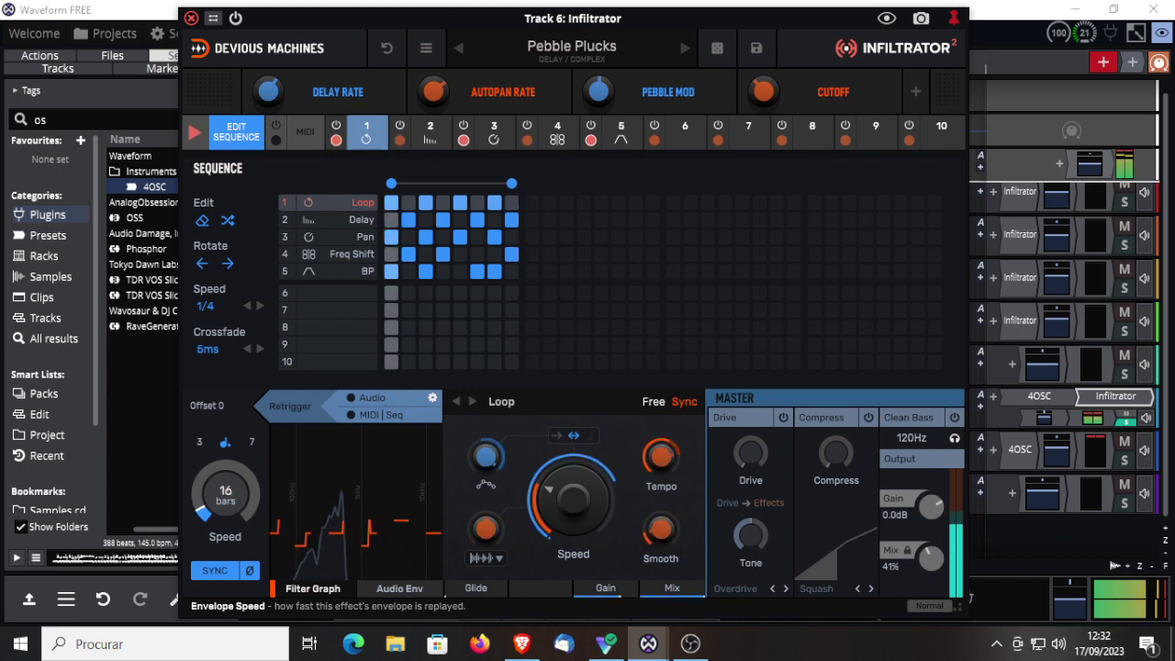
click(237, 136)
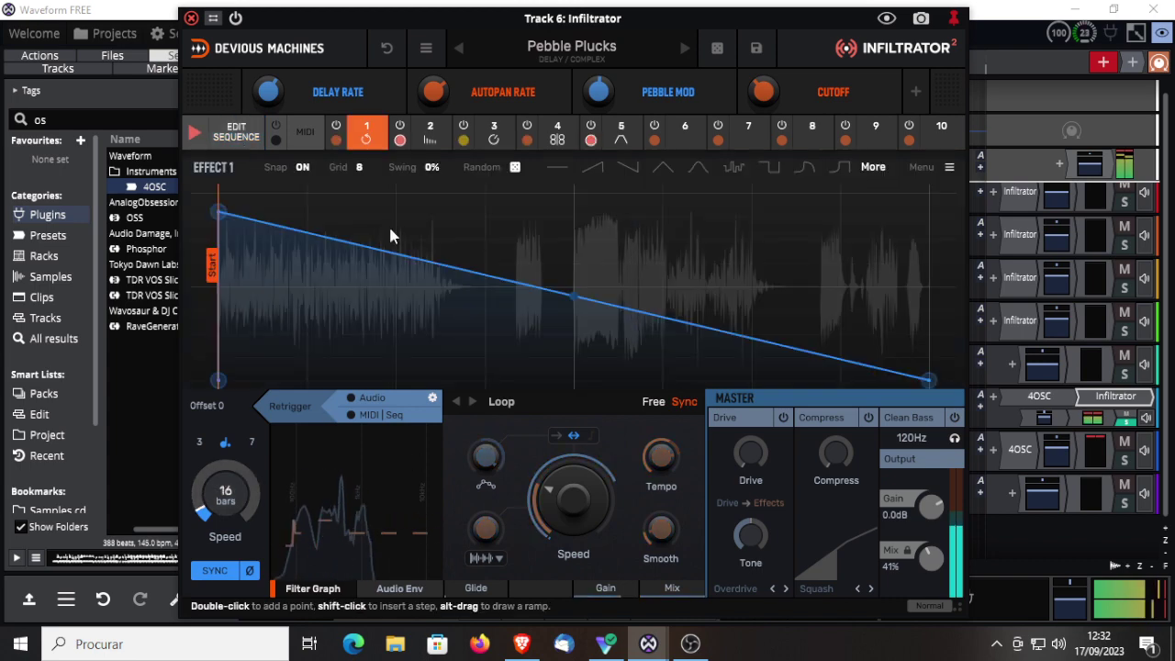
click(361, 168)
click(376, 292)
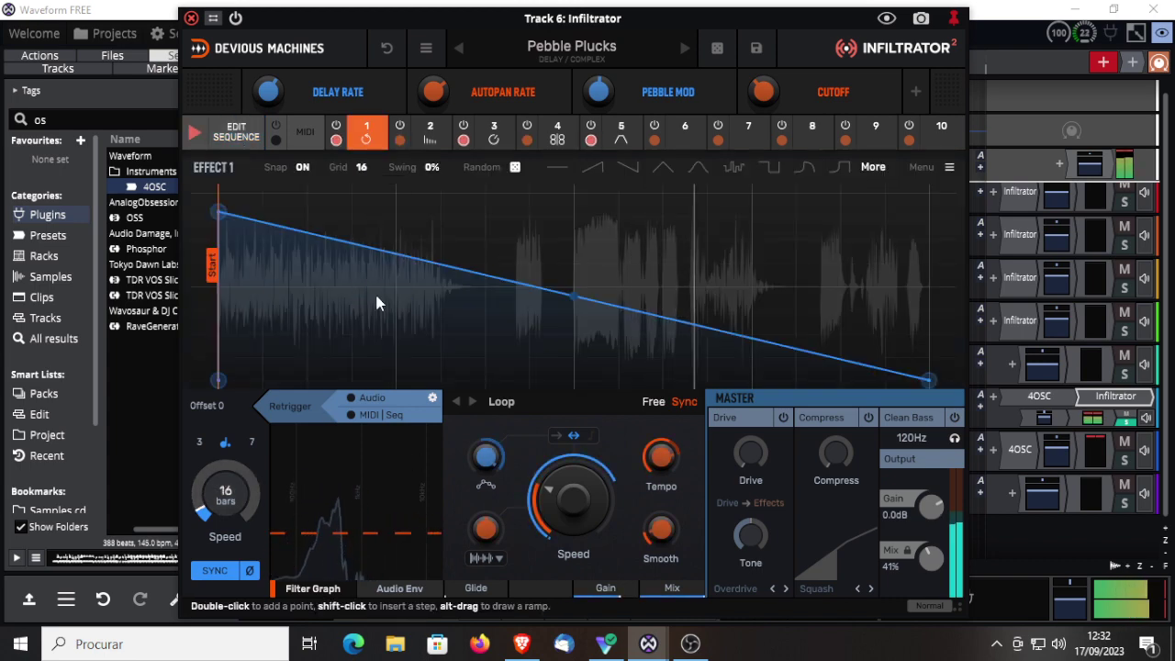
click(427, 134)
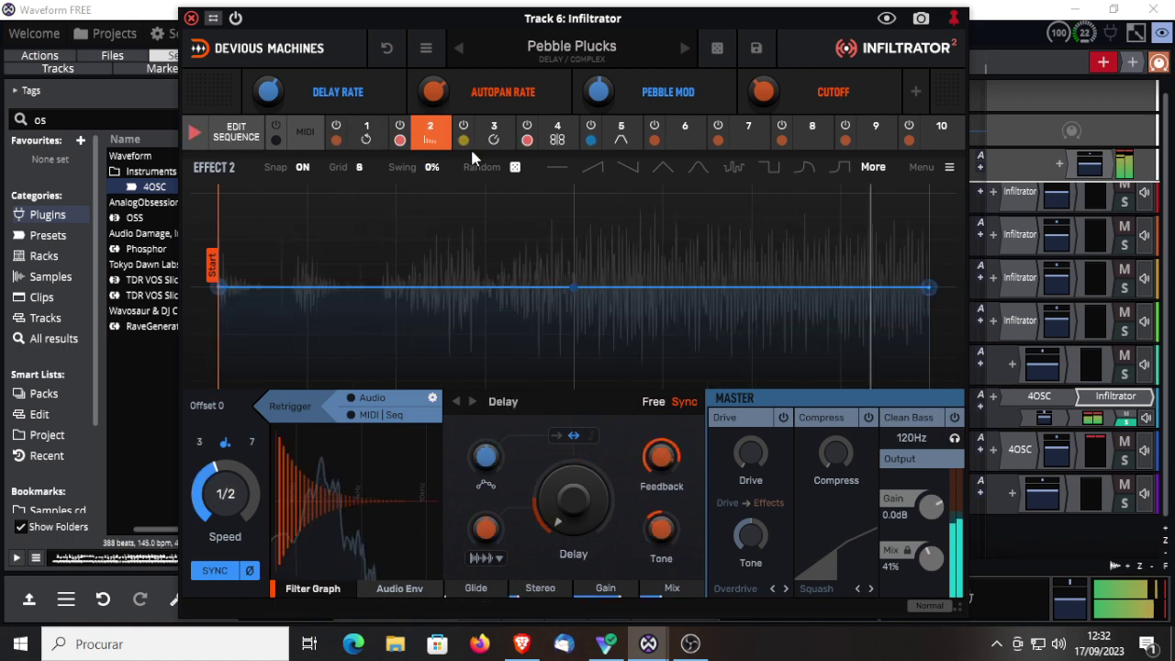
click(368, 130)
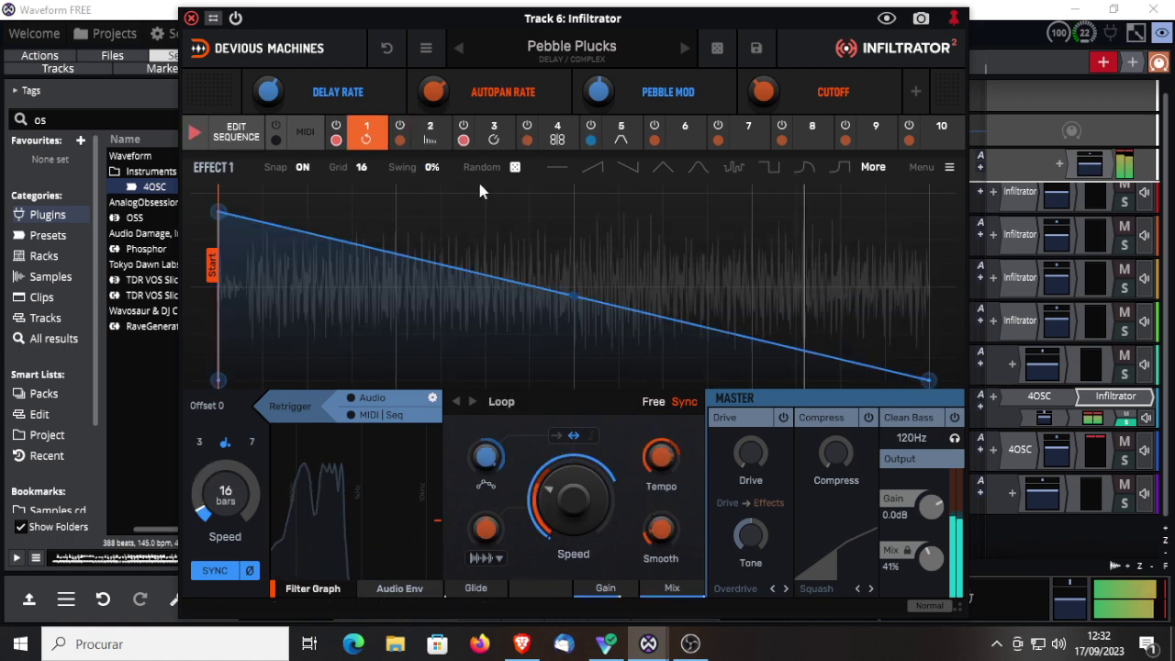
drag(424, 173, 425, 142)
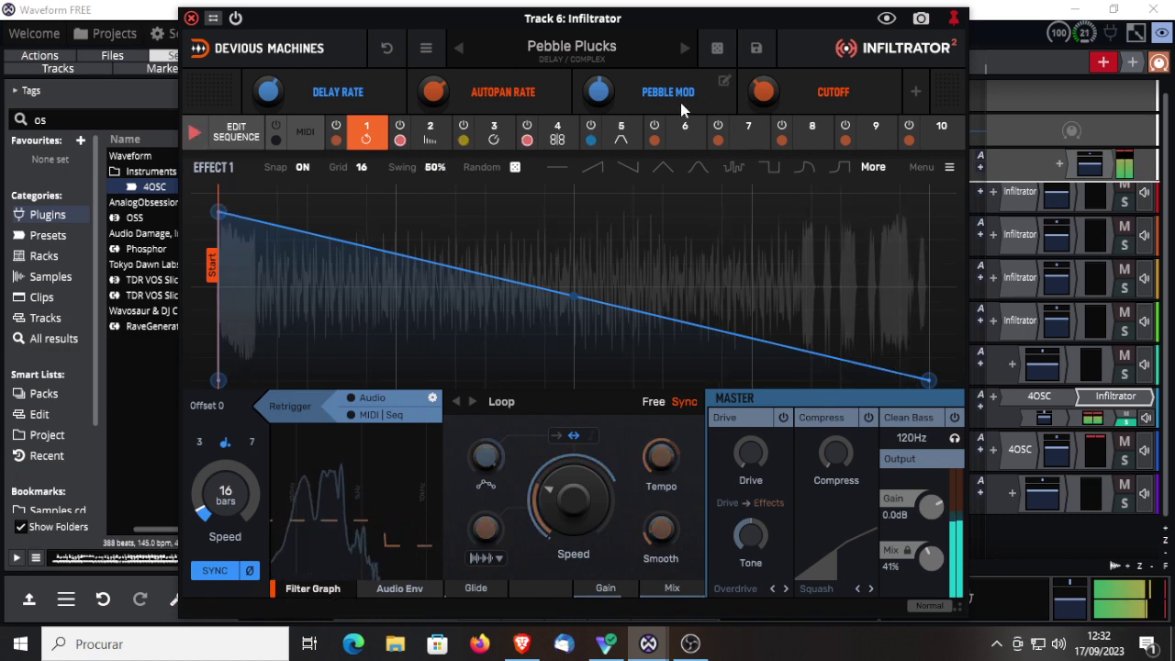
Advance through the Reverse Sync and Reversing Downwards presets to Slow Modulation, and enable its MIDI/Seq retrigger and the sequencer
click(683, 51)
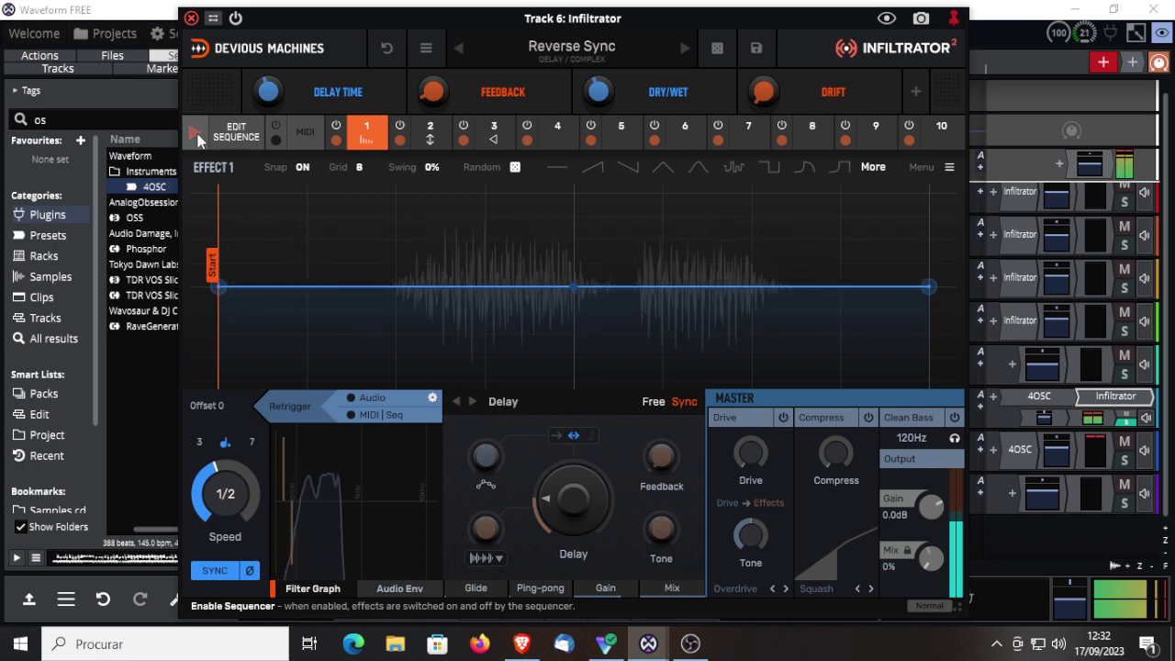
click(682, 48)
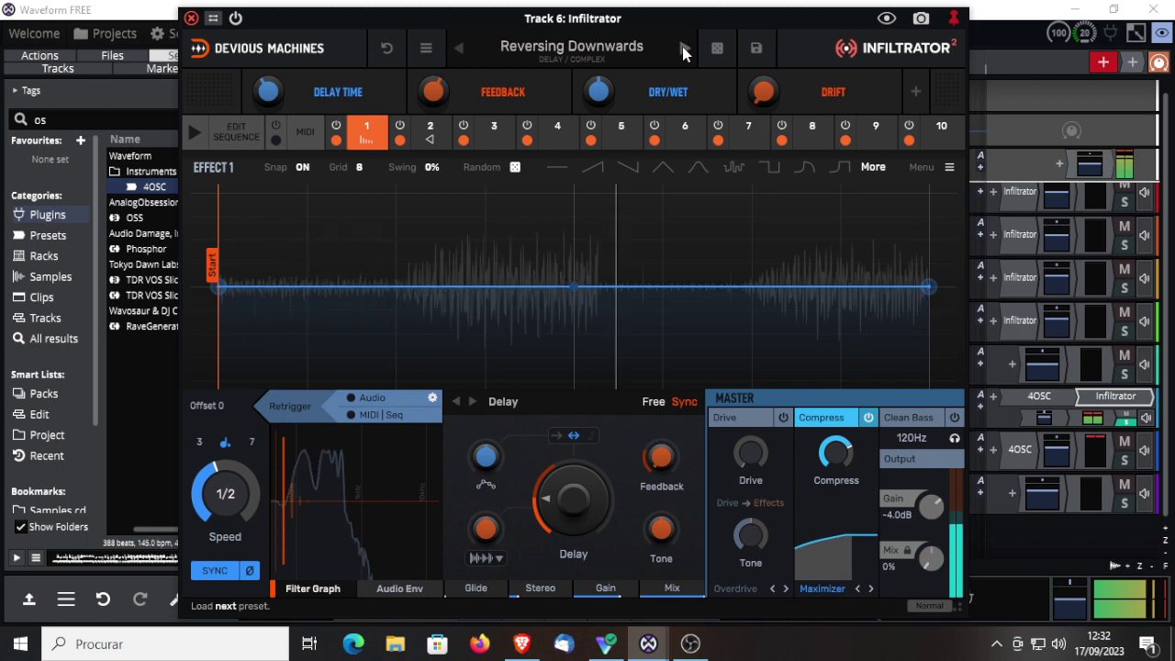
click(683, 49)
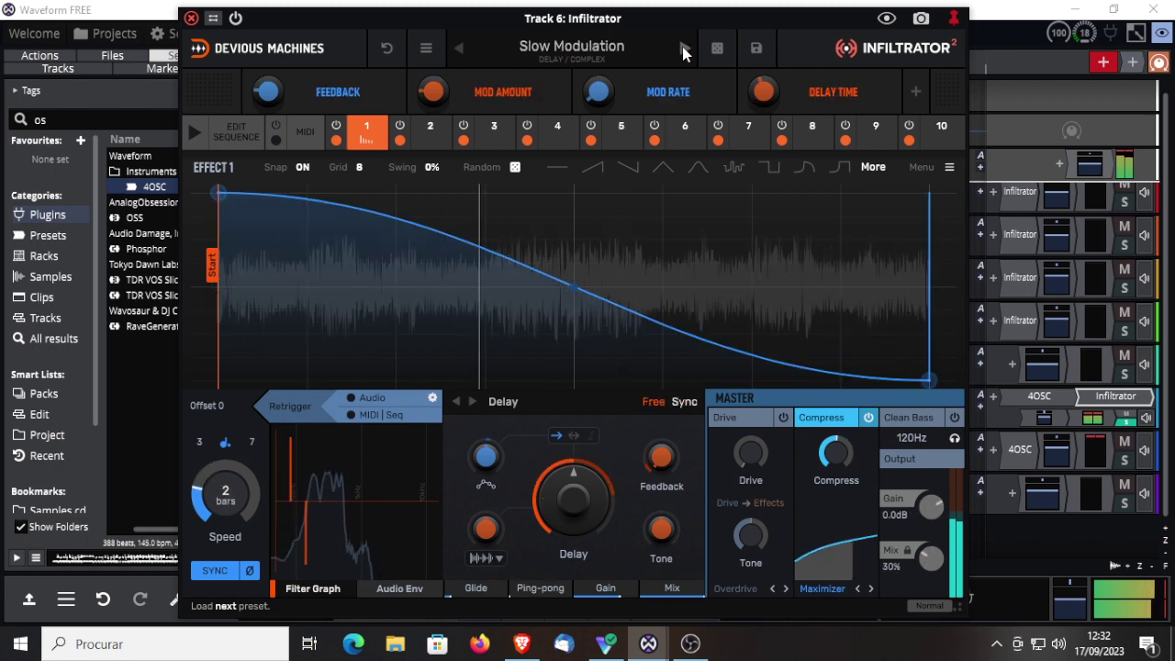
click(372, 417)
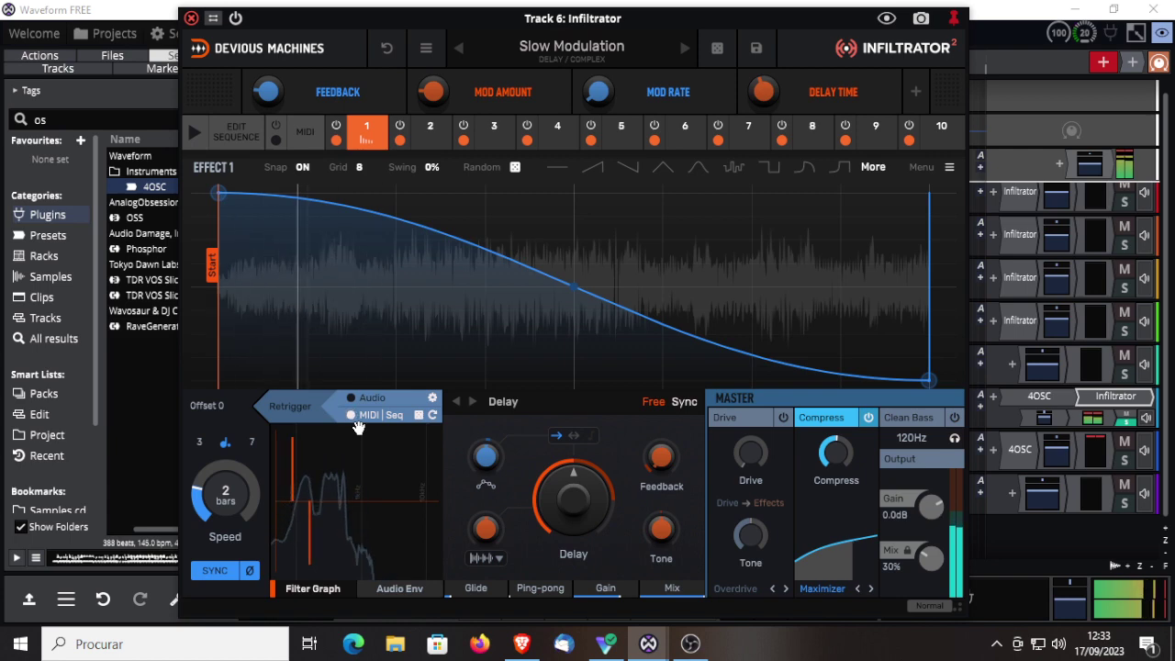
click(194, 131)
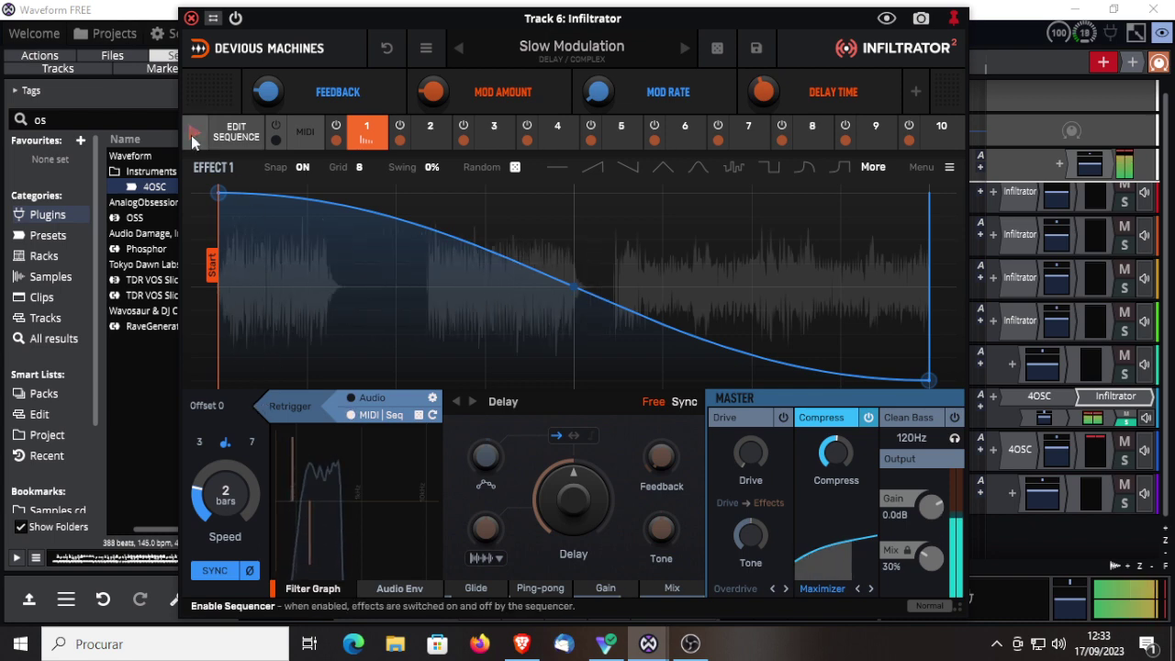
Advance past Smashed Delays to the Smear preset and set its Pitch effect's swing to 50%
click(683, 48)
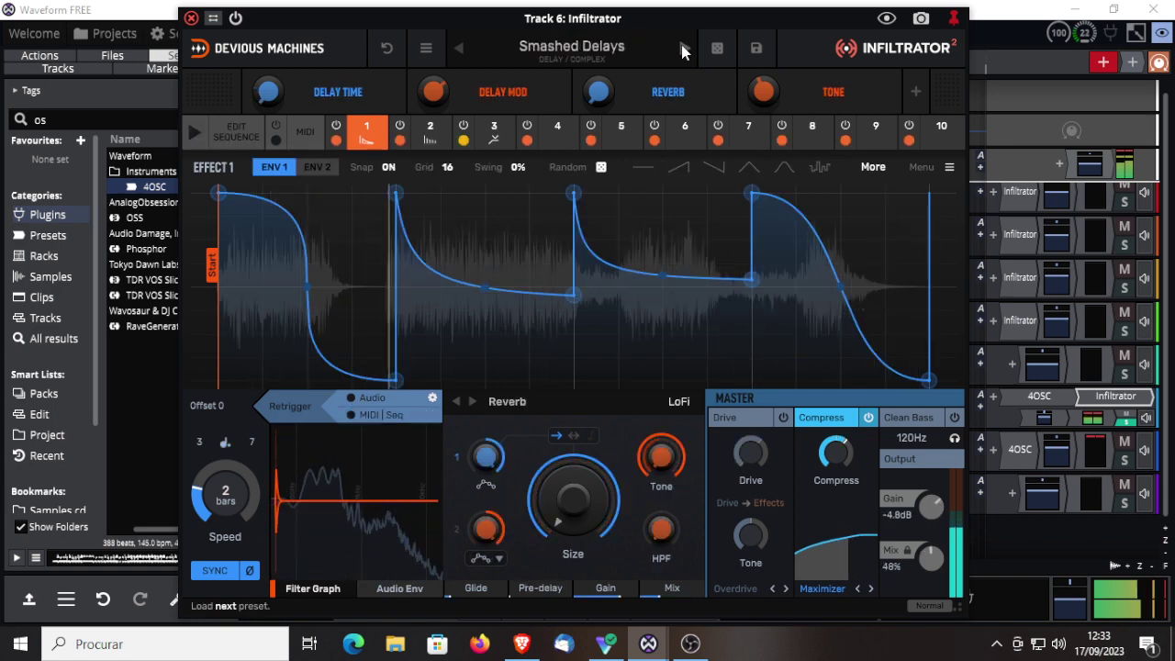
click(683, 48)
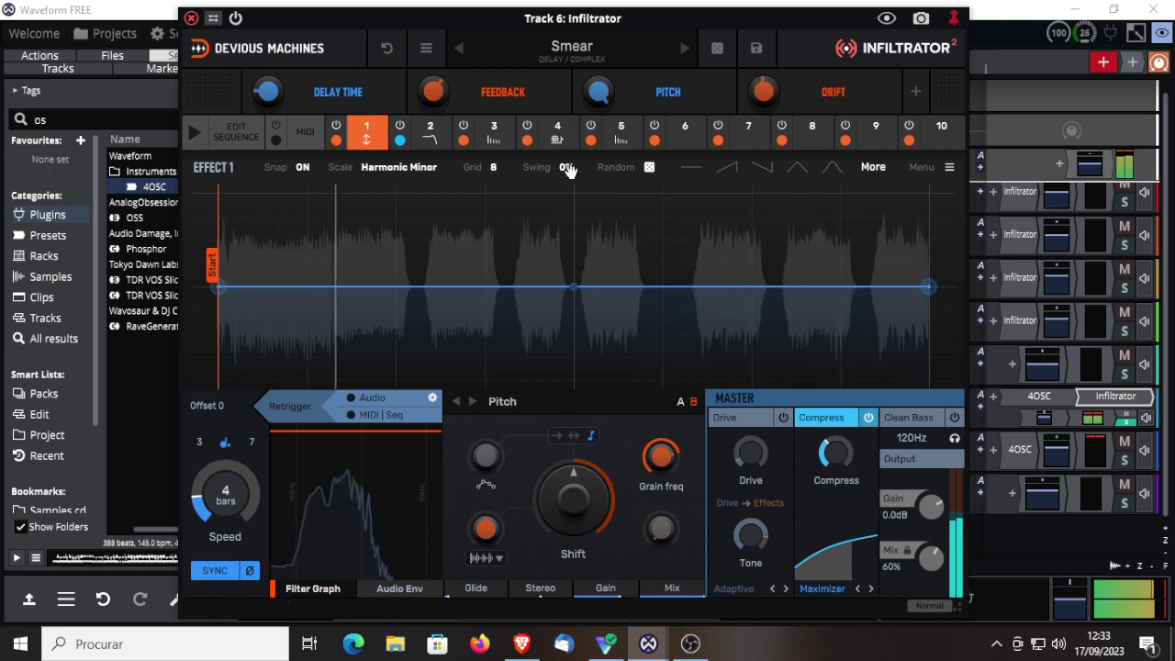
drag(569, 167, 569, 147)
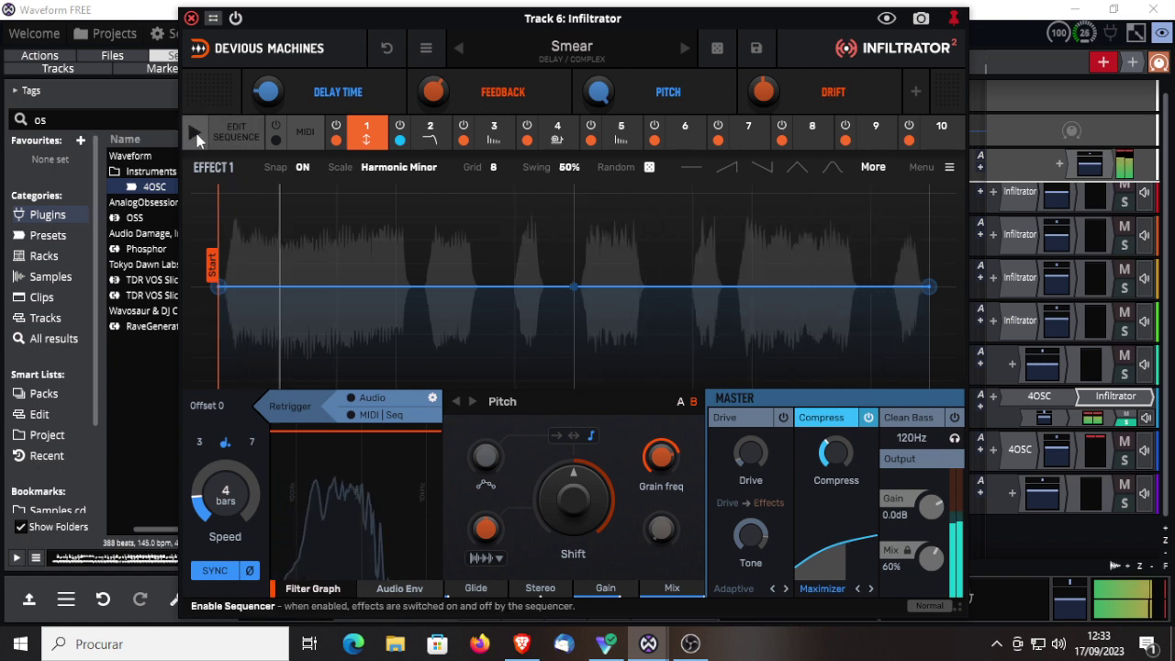
Enable the Smear sequencer, and activate Pitch on sequence steps 1 and 3 and LP on step 2
click(196, 135)
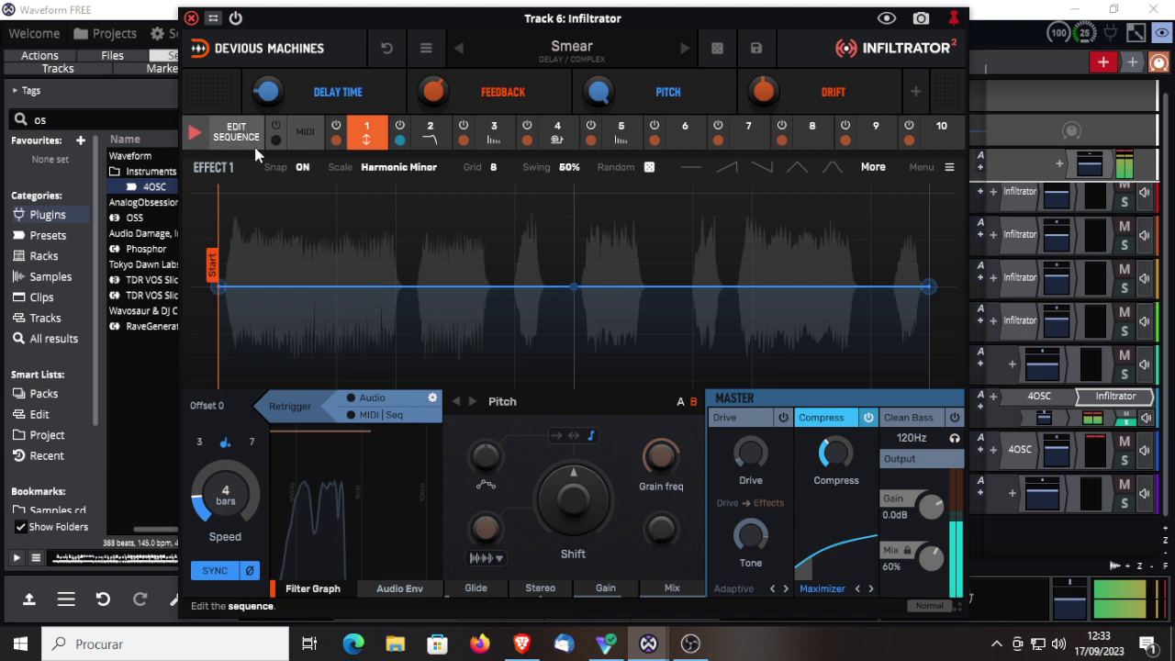
click(237, 134)
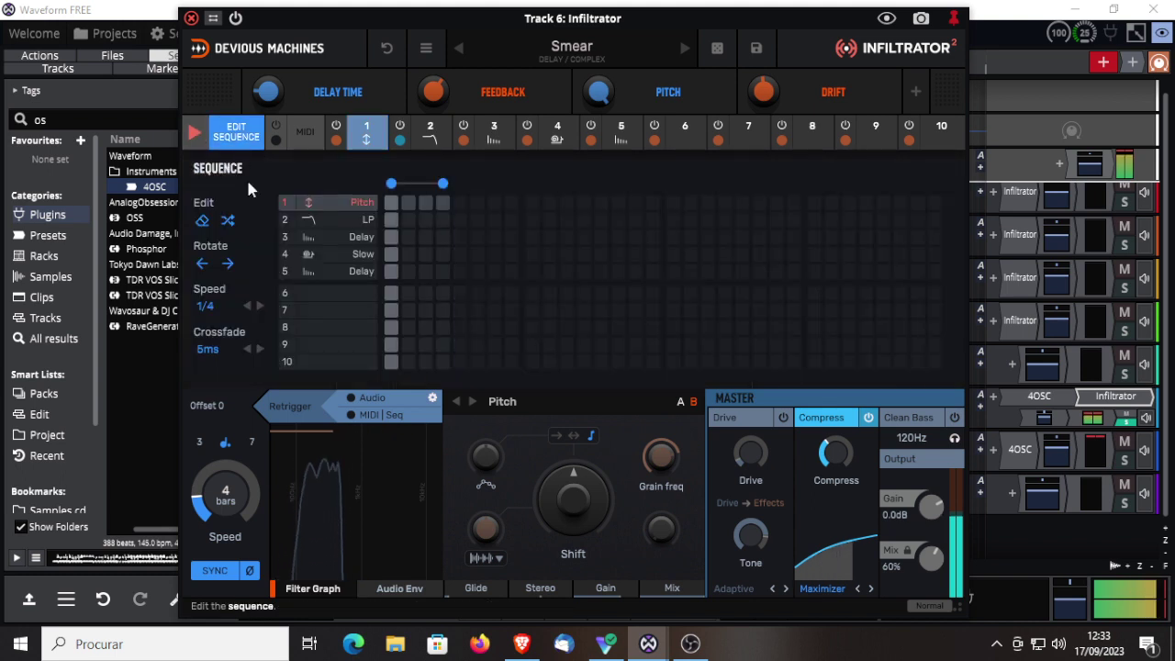
click(426, 202)
click(408, 219)
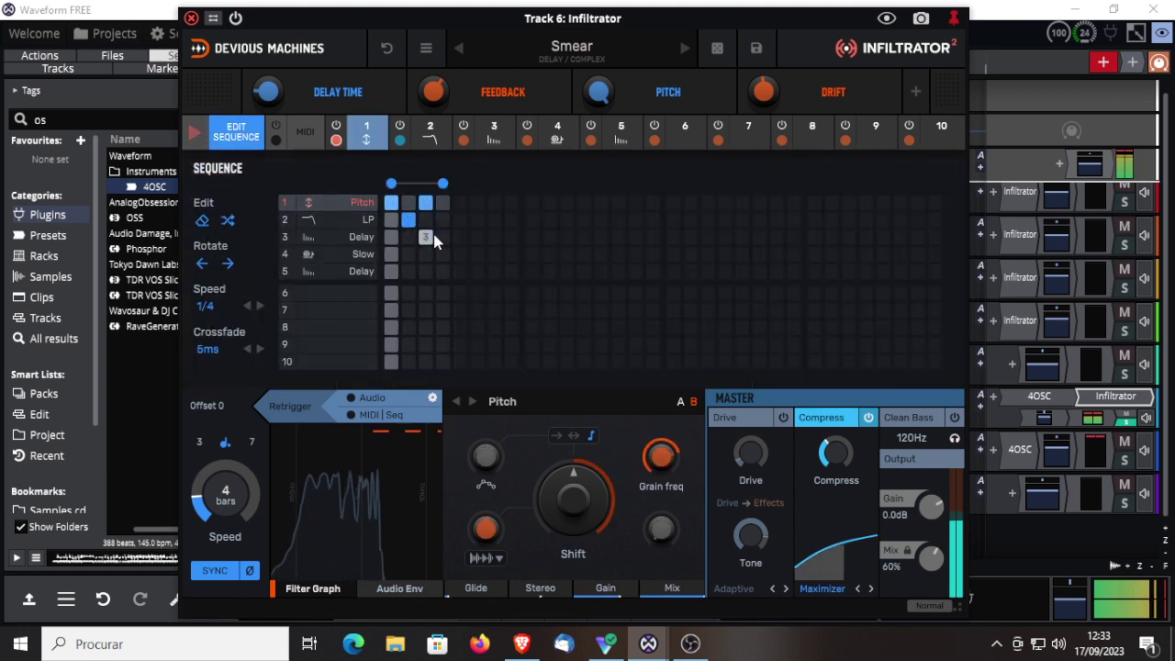
Activate the first Delay on sequence step 4, Slow on step 2, and the second Delay on steps 1 and 3
click(443, 237)
click(407, 254)
click(425, 271)
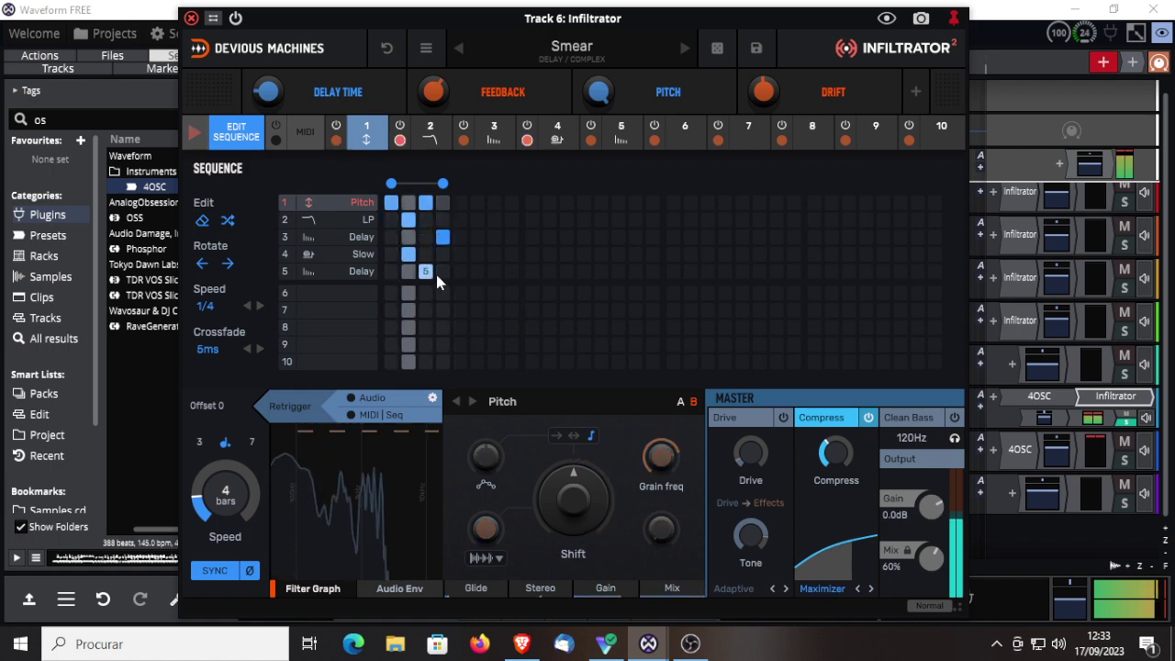
click(392, 272)
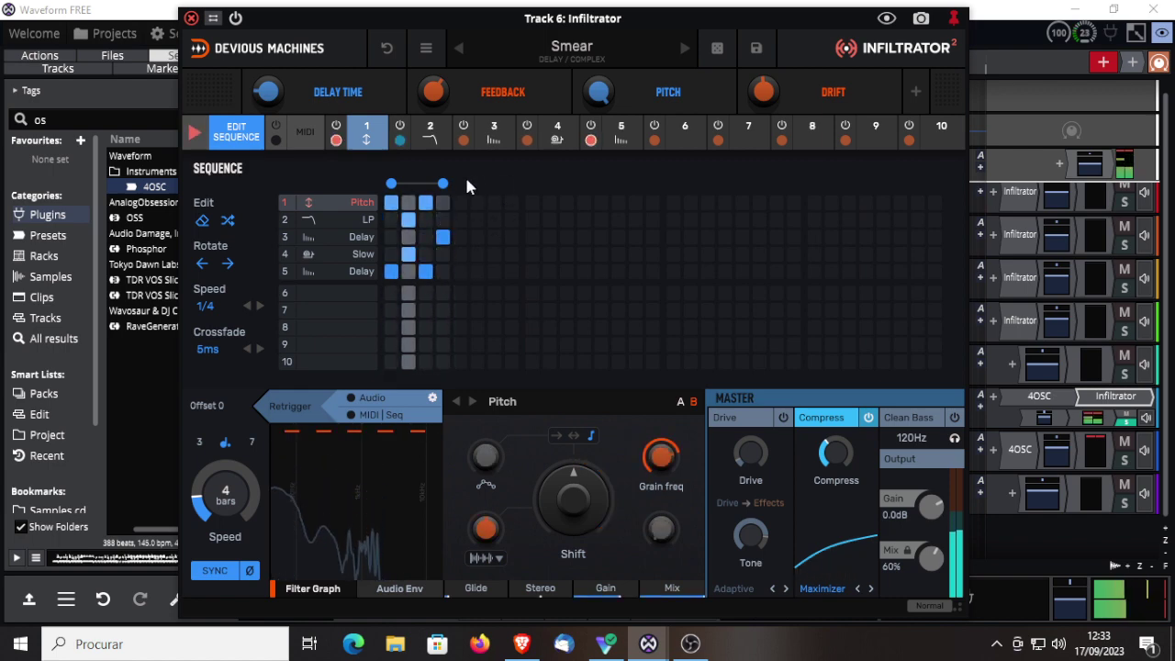
Extend the sequence loop to eight steps, adding Pitch and the first Delay on step 6, and LP and Slow on step 7
drag(445, 186, 518, 190)
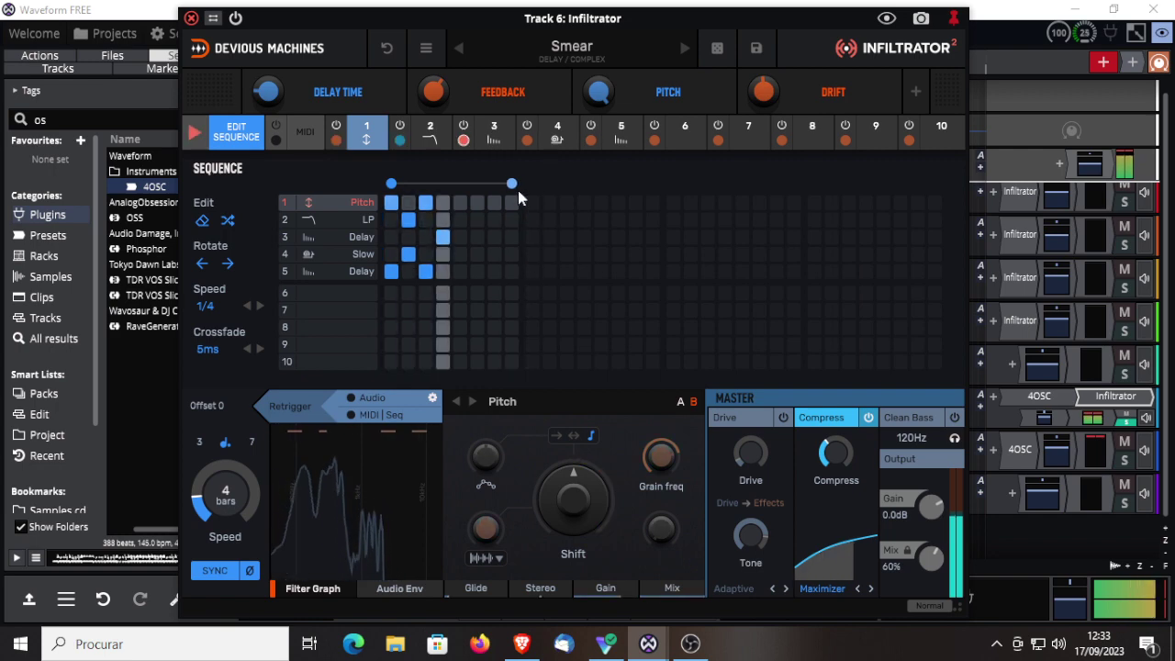
click(477, 203)
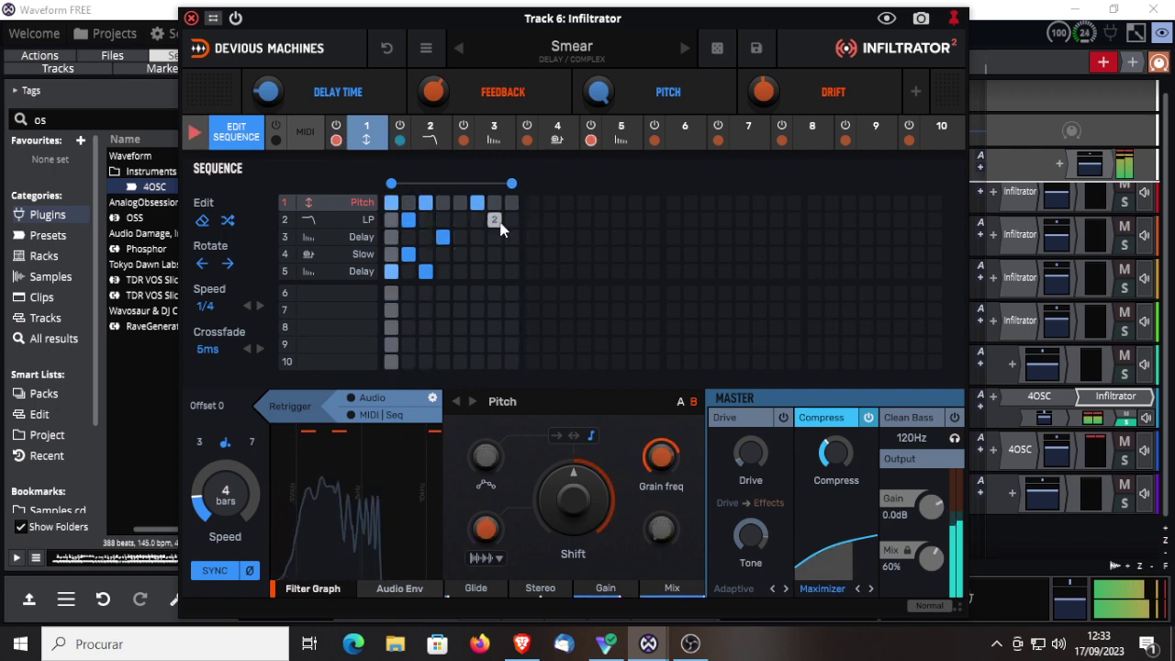
click(493, 223)
click(478, 240)
click(494, 256)
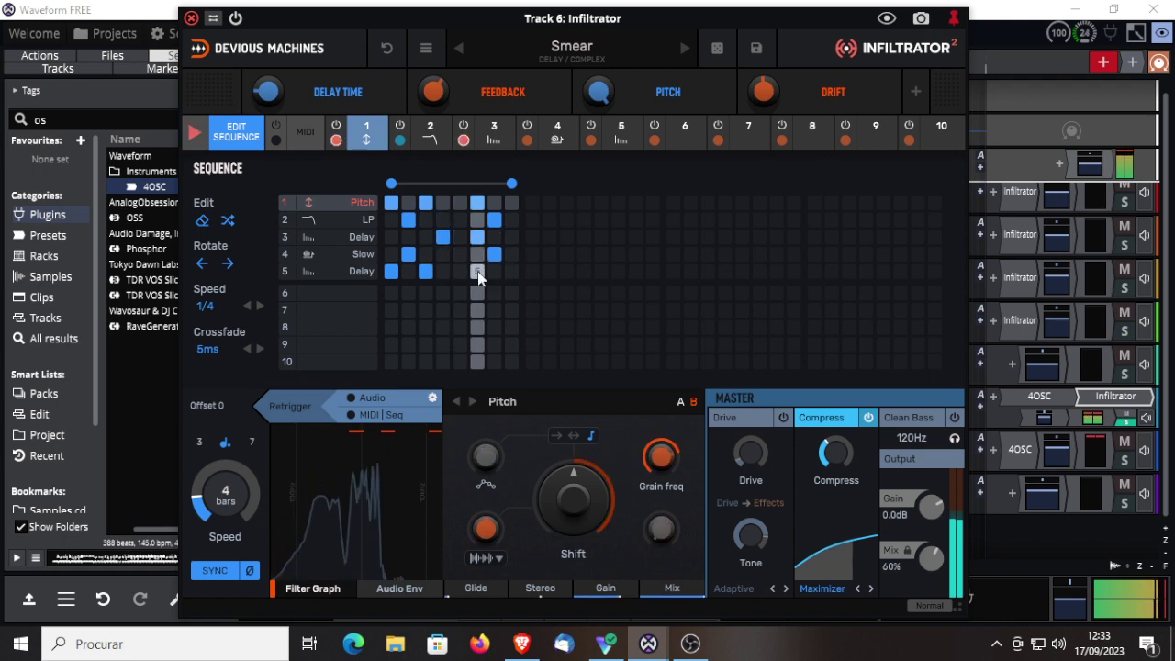
Add the second Delay on sequence steps 6 and 8, and Pitch and the first Delay on step 8
click(477, 272)
click(511, 271)
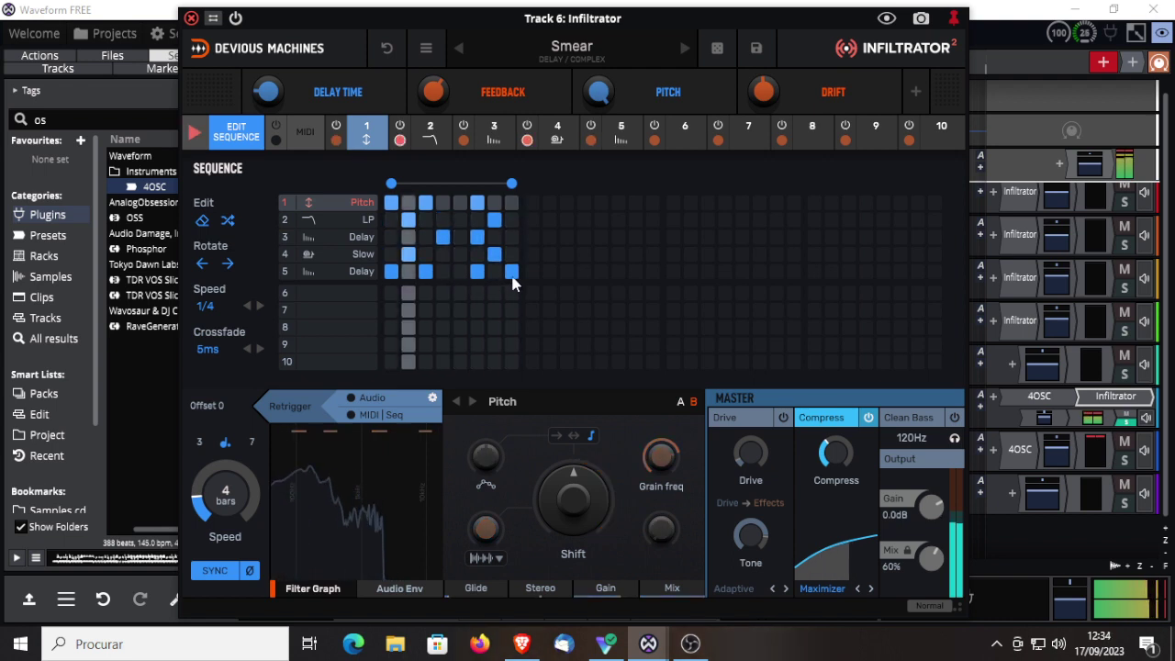
click(512, 206)
click(511, 237)
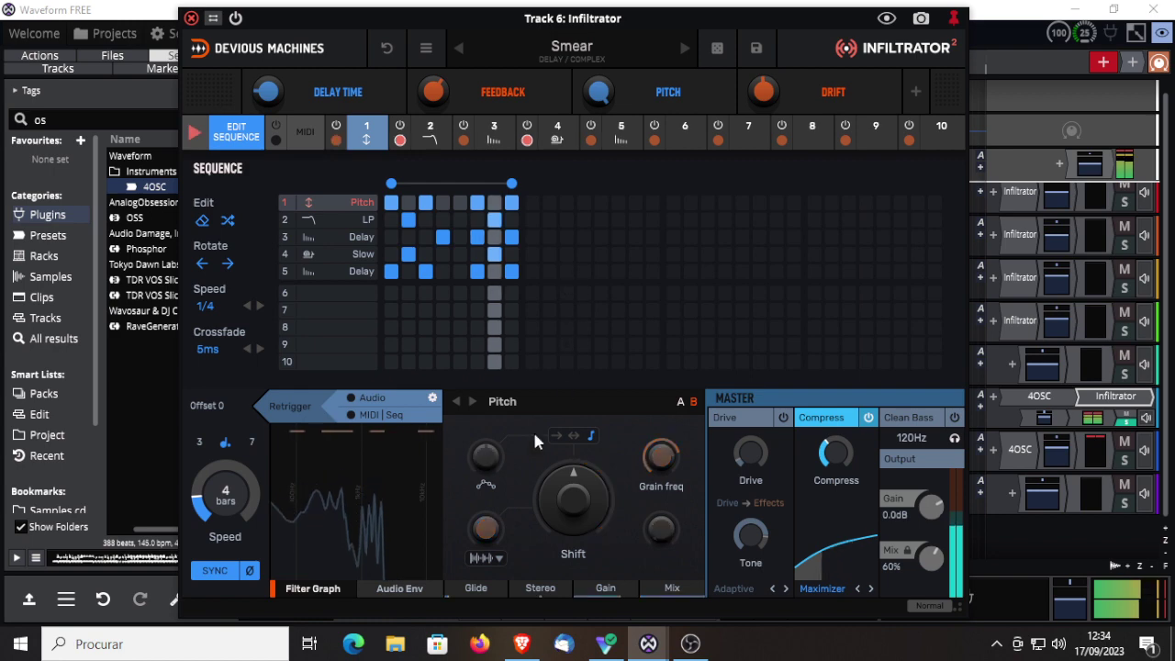
Set the Pitch effect's envelope speed to 8 bars and apply a random stepped envelope shape to the LP effect
mouse_move(207, 512)
mouse_down()
mouse_move(202, 490)
mouse_move(223, 488)
mouse_move(204, 500)
mouse_up()
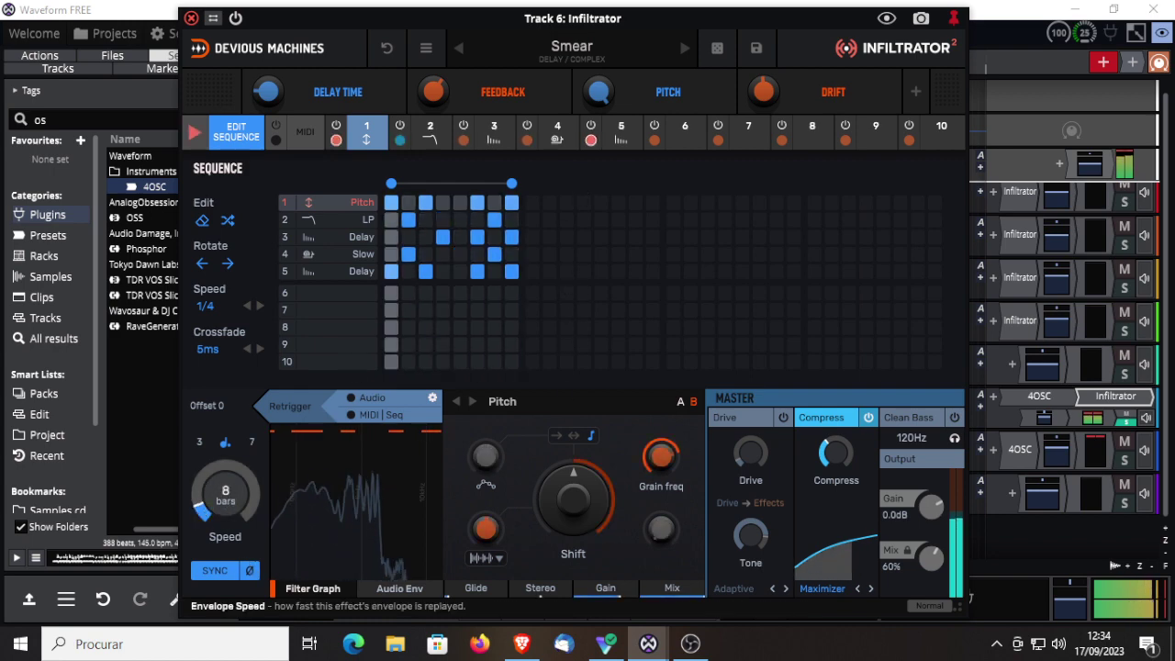
click(438, 137)
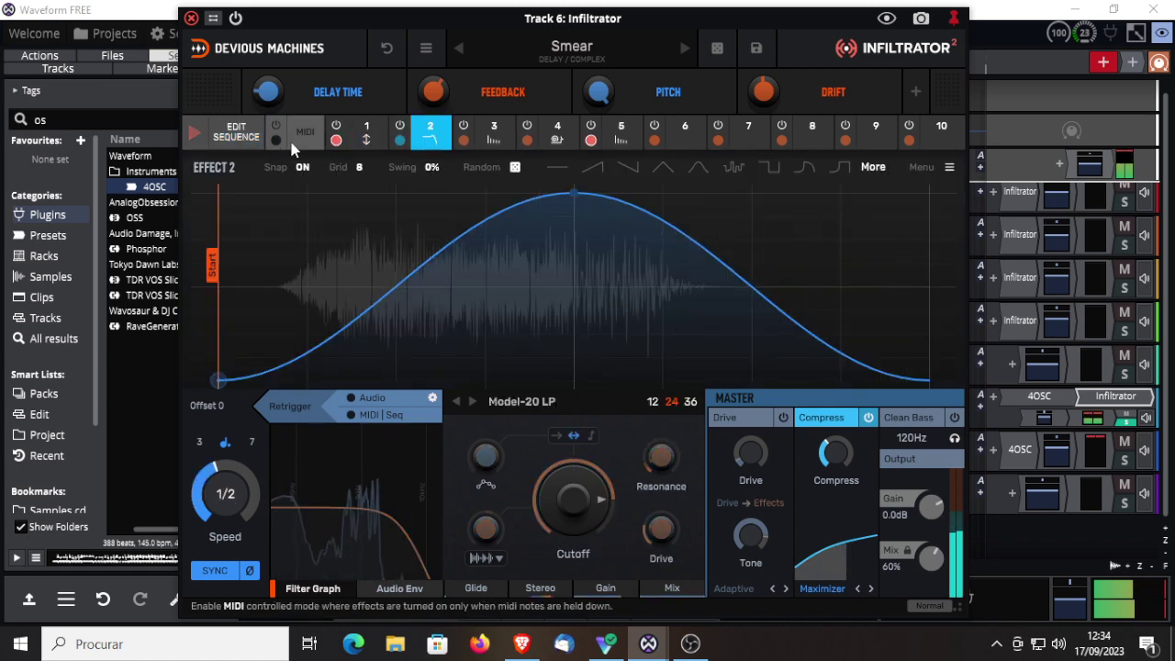
click(233, 136)
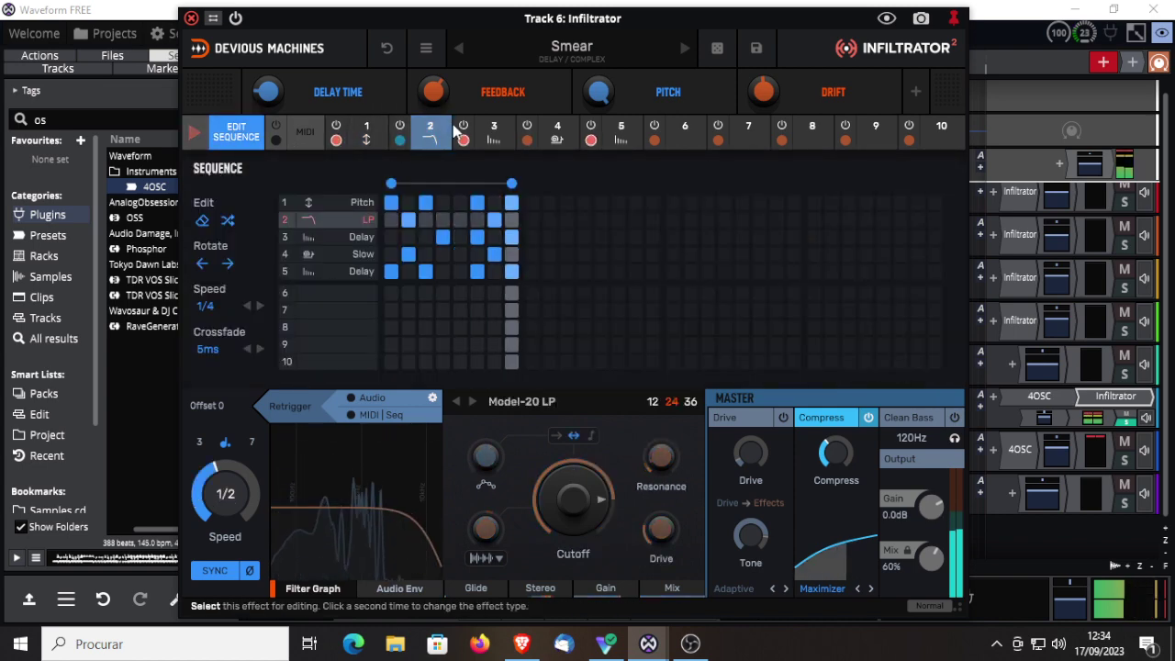
click(240, 134)
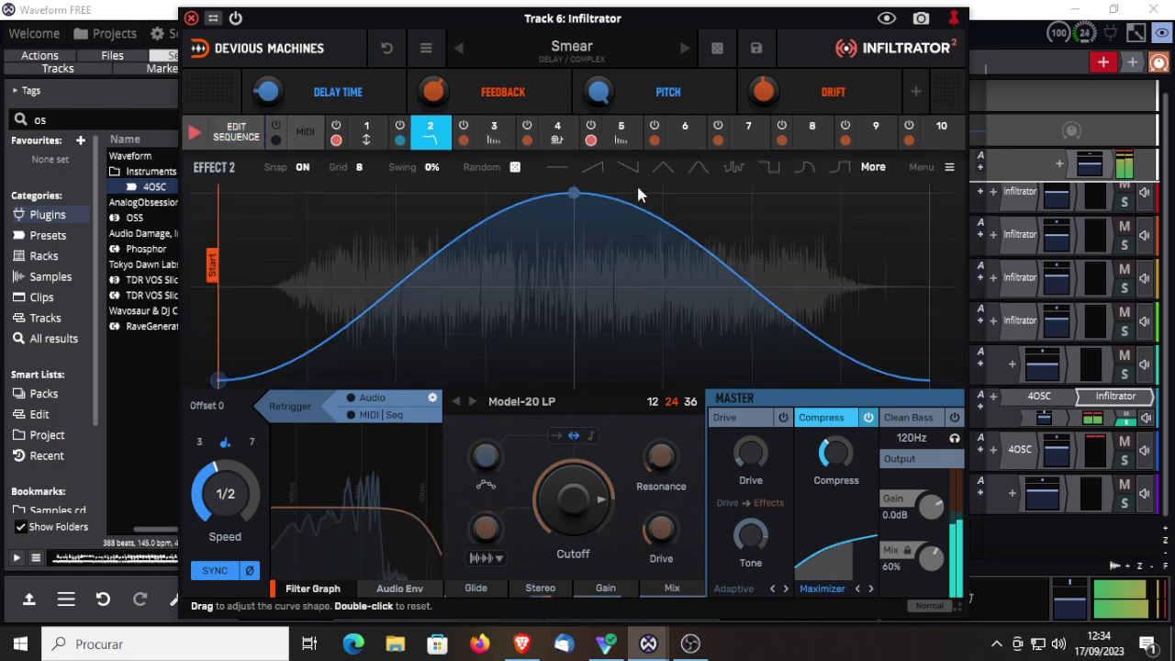
click(736, 165)
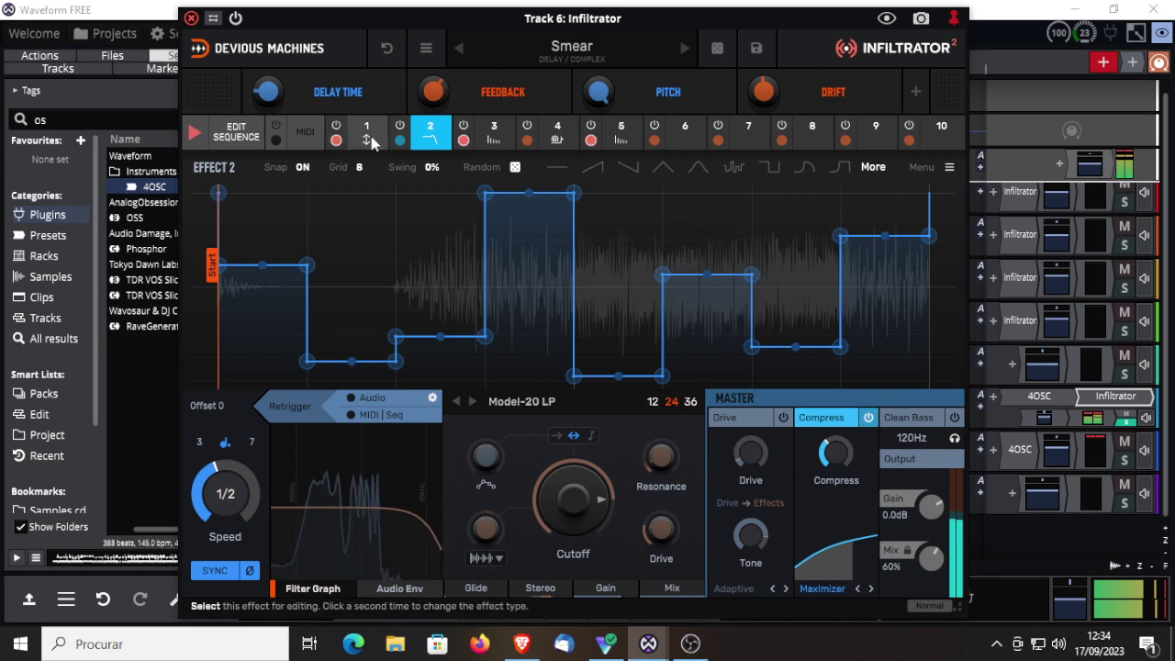
Apply a repeating descending sawtooth envelope to the Pitch effect, enable its MIDI/Seq retrigger, and raise its Shift amount
click(369, 138)
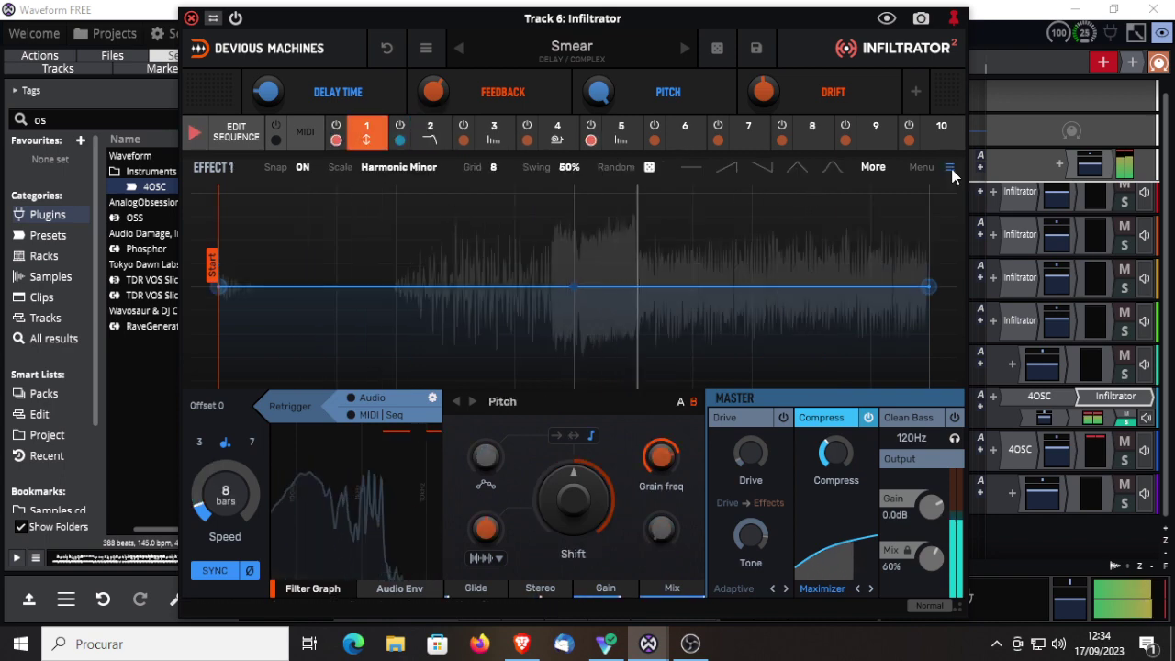
click(873, 167)
click(843, 240)
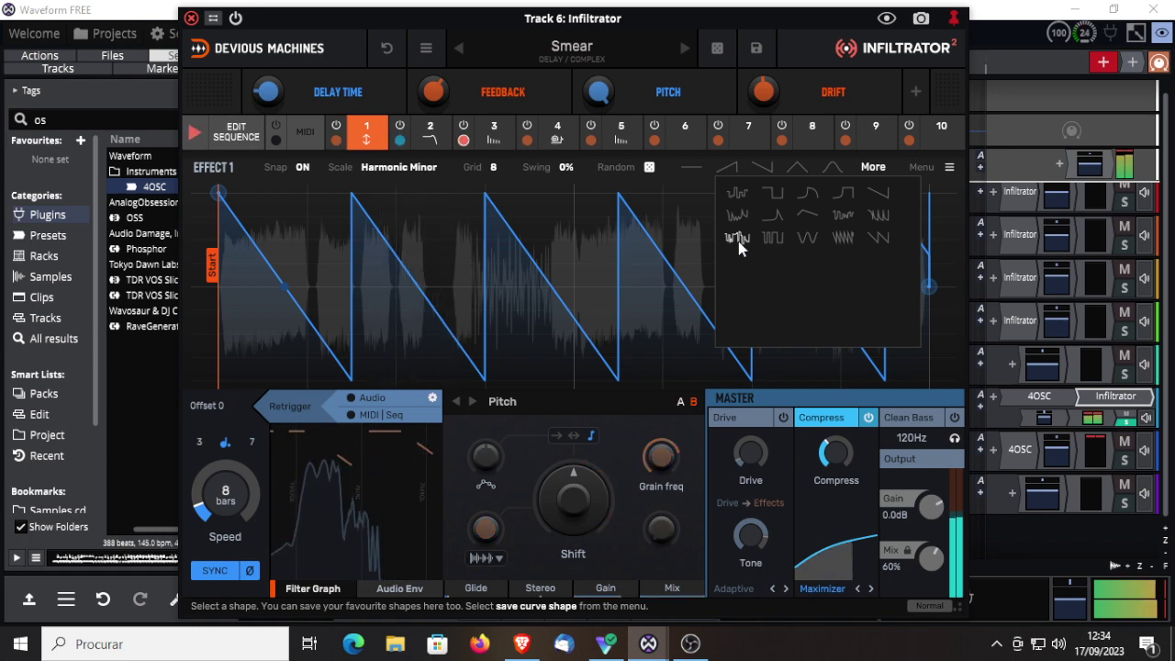
click(352, 416)
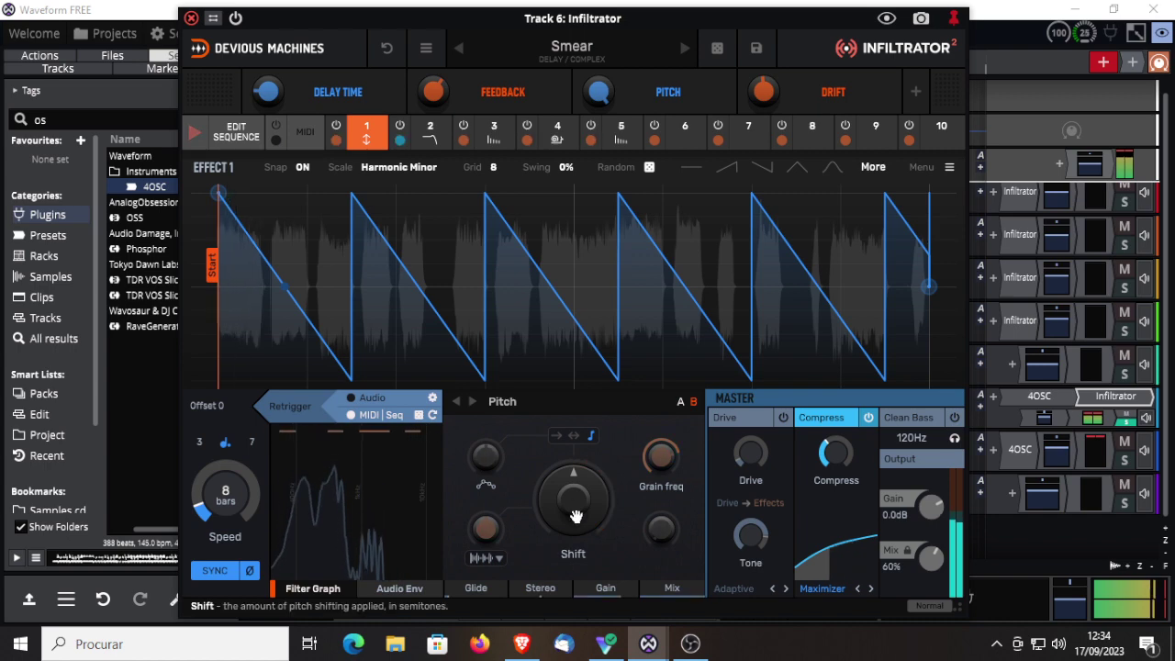
drag(580, 485, 580, 422)
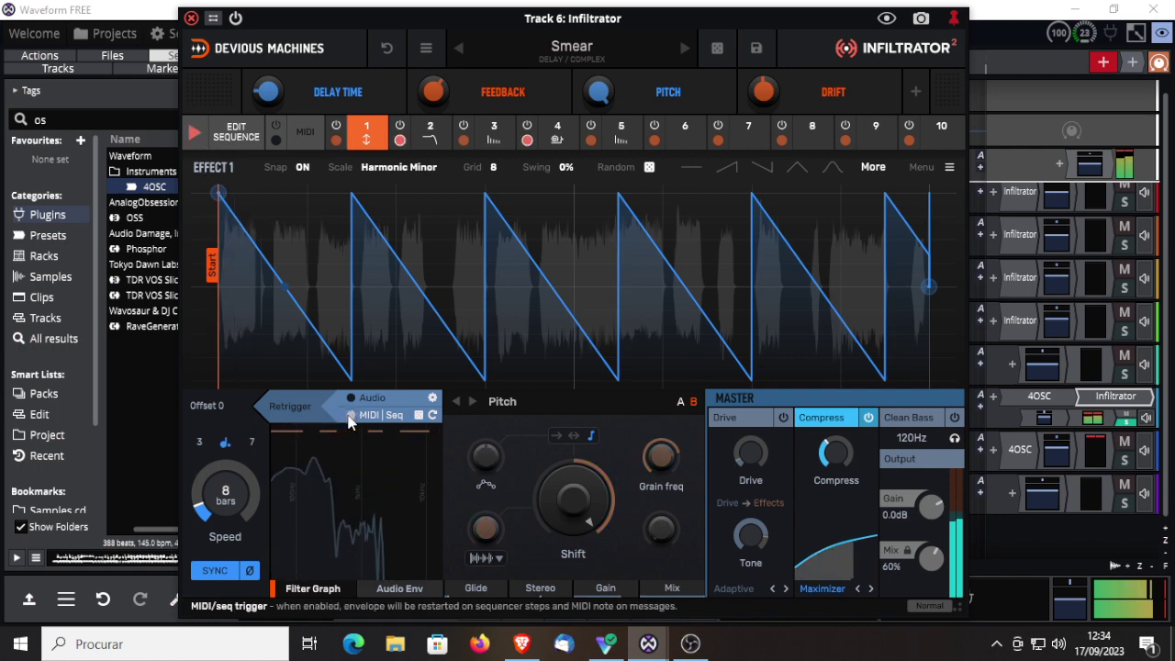
Disable the Smear sequencer and load the Tape Delay Mod preset
click(194, 132)
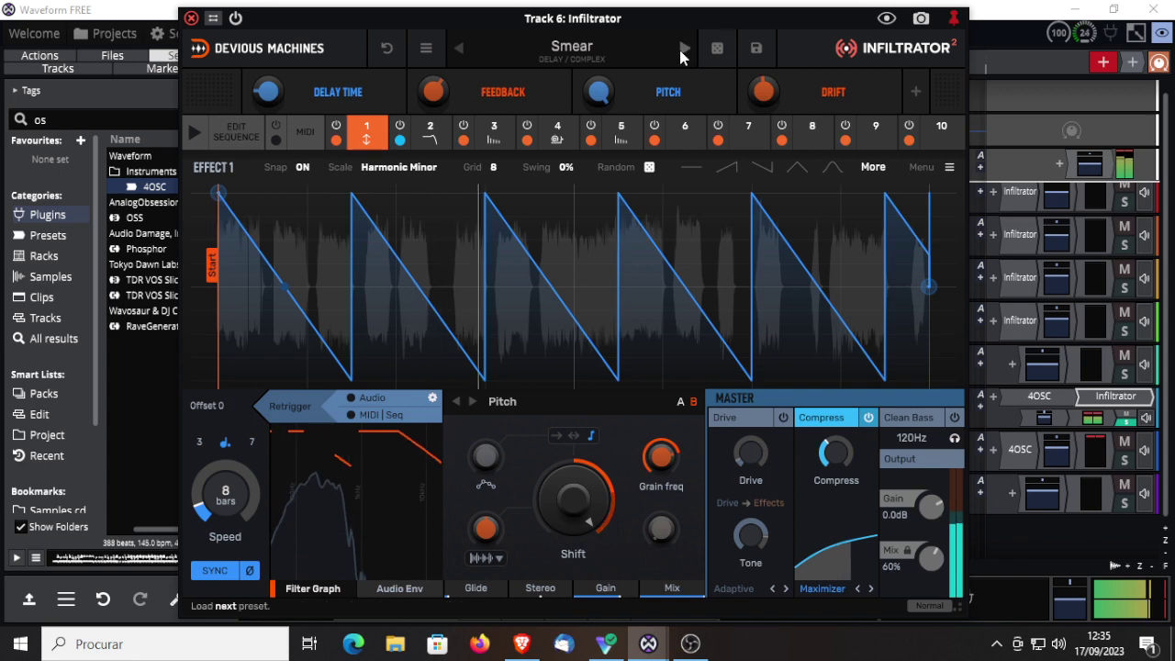
click(685, 51)
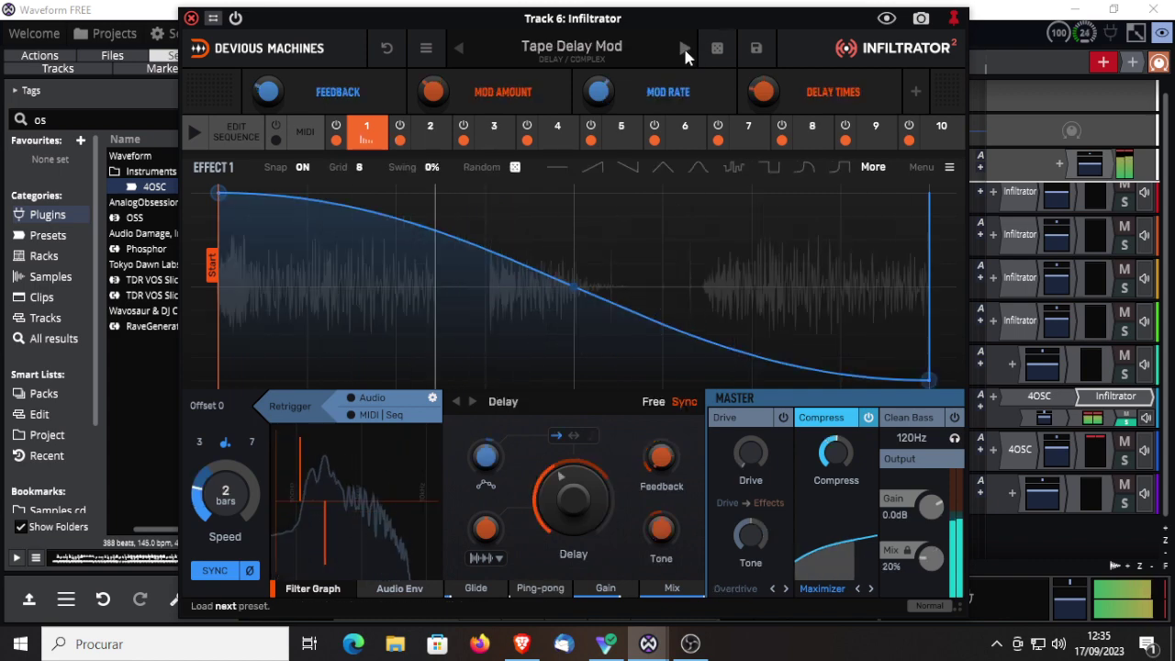
Advance through Tape Time to the Time Crushers preset and set its first Gain effect to MIDI/Seq retrigger with a 16-bar envelope speed
click(684, 53)
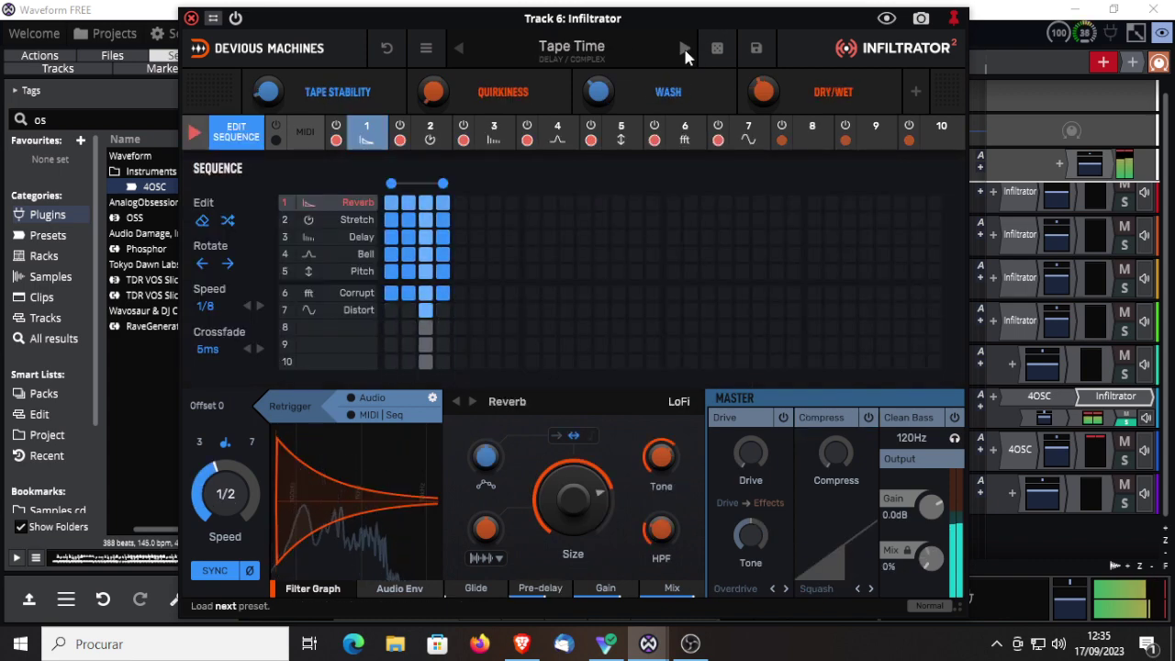
click(684, 52)
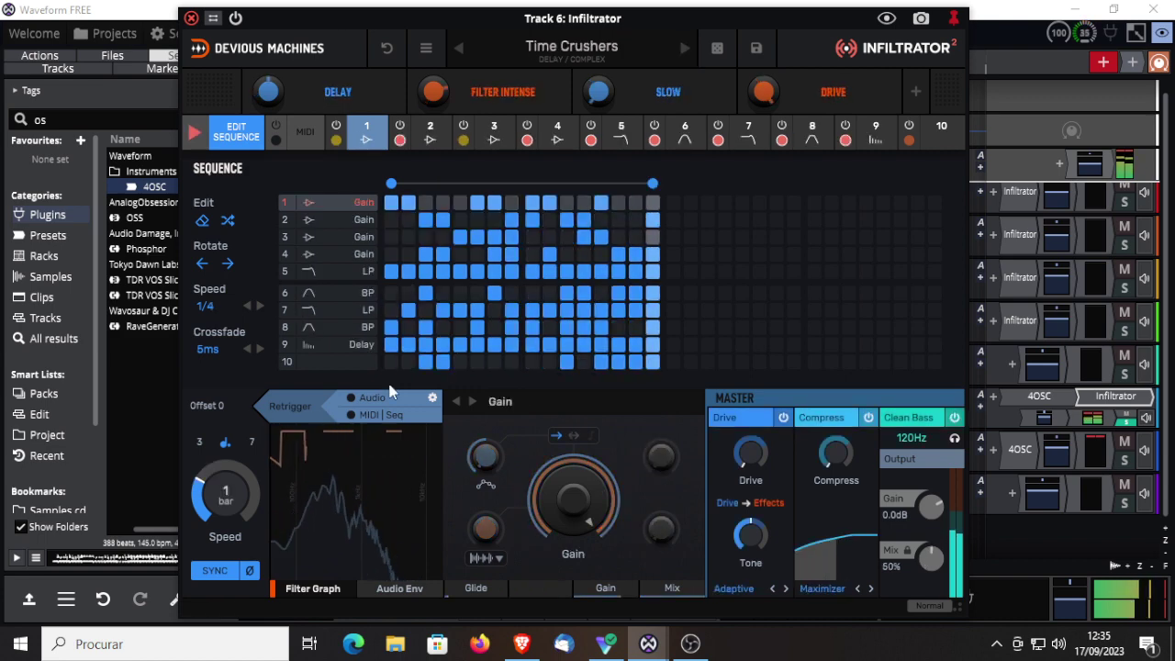
click(352, 417)
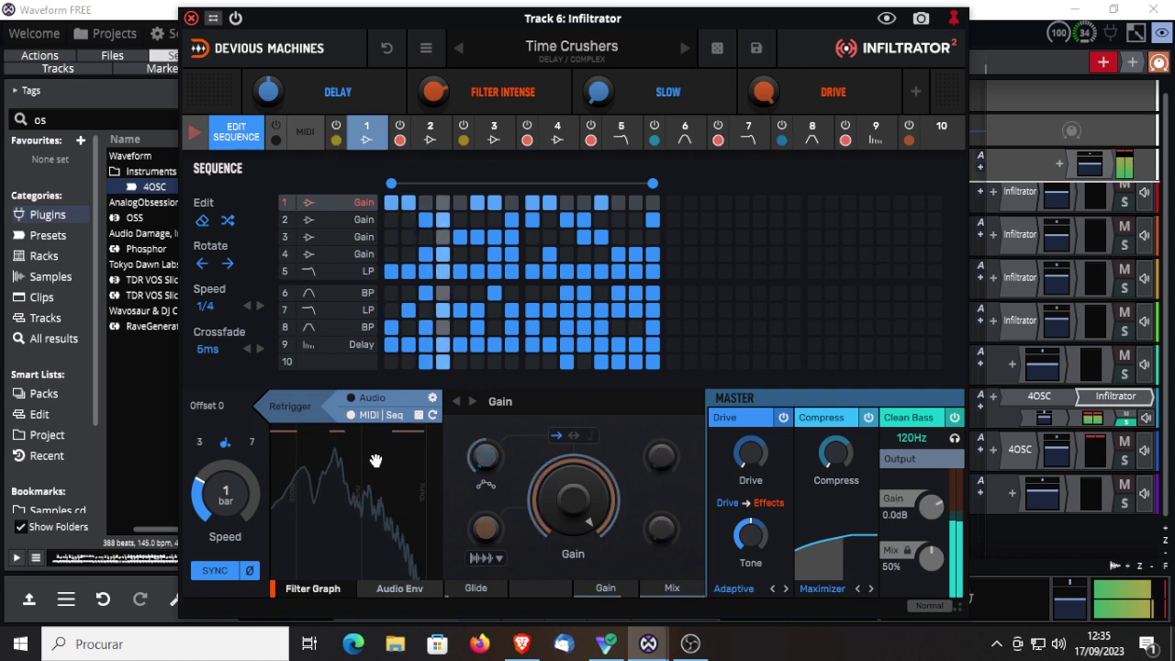
drag(225, 500, 226, 544)
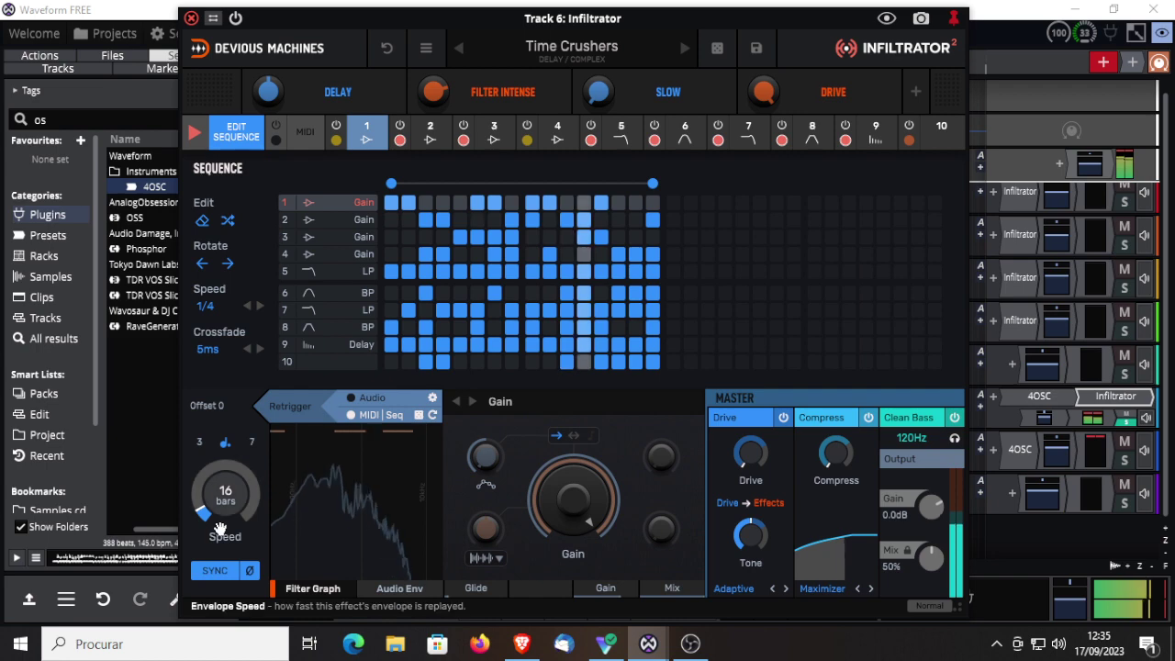
Apply the random stepped envelope shape to the second and first Gain effects, and set the first one's envelope speed to 1/128
click(430, 136)
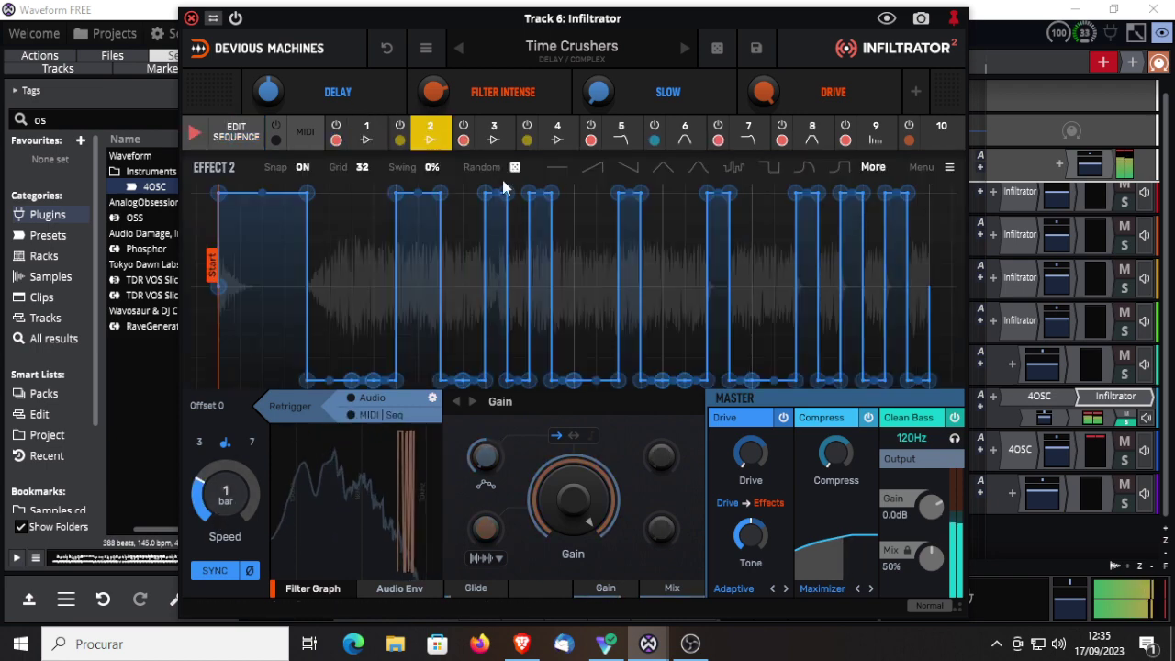
click(734, 166)
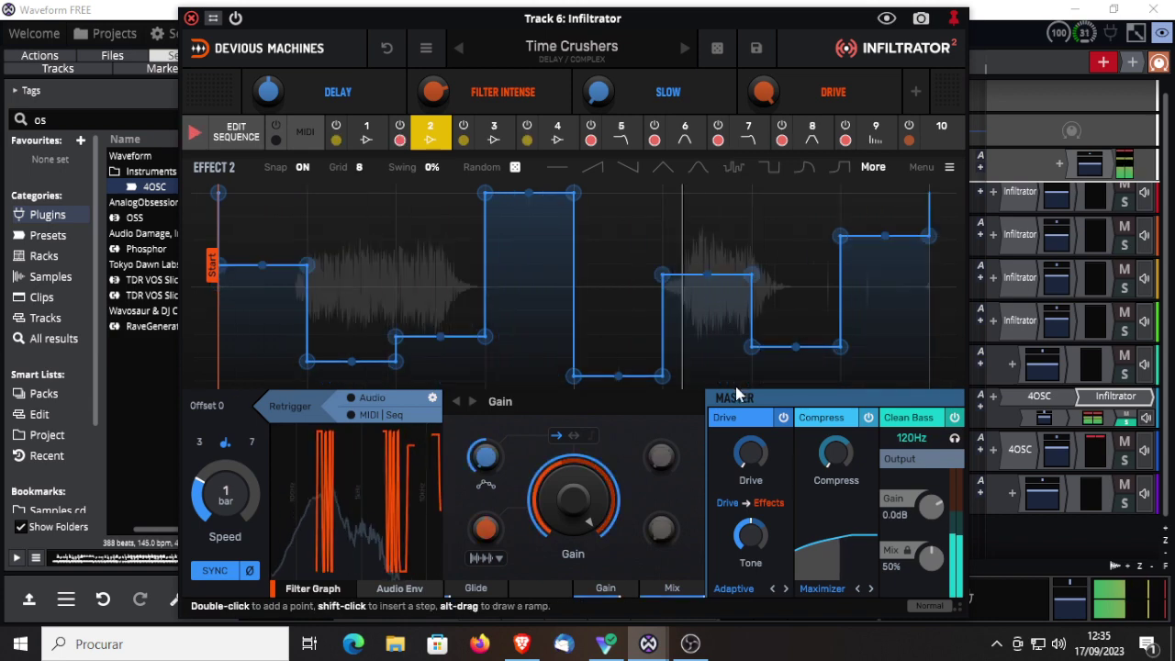
click(372, 135)
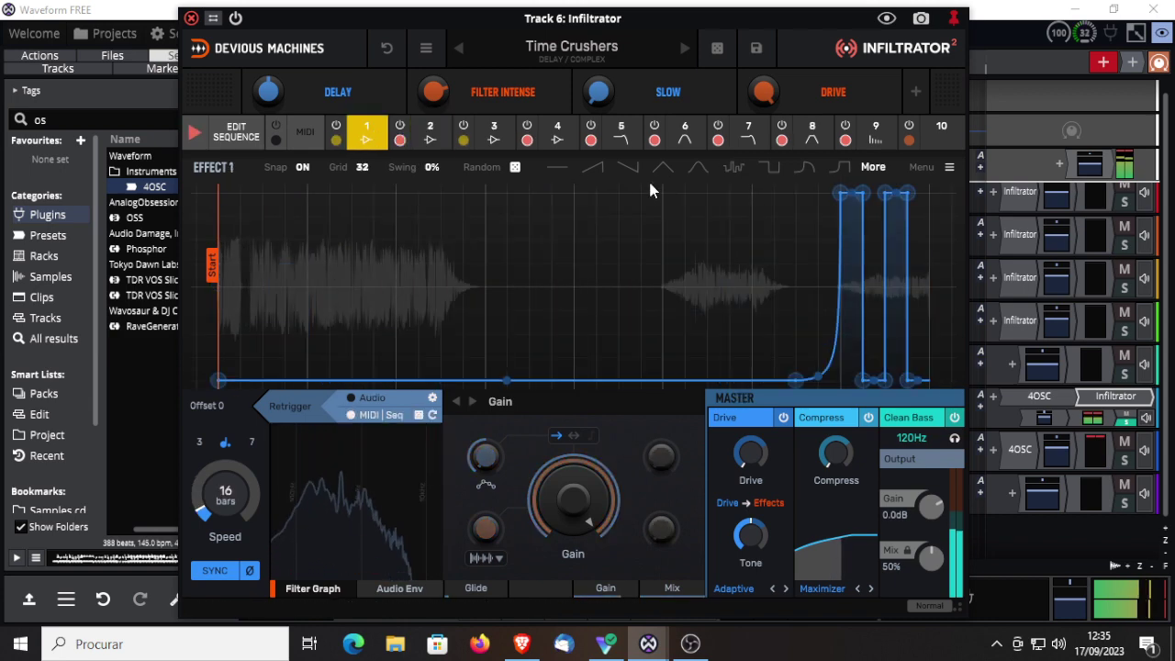
click(733, 166)
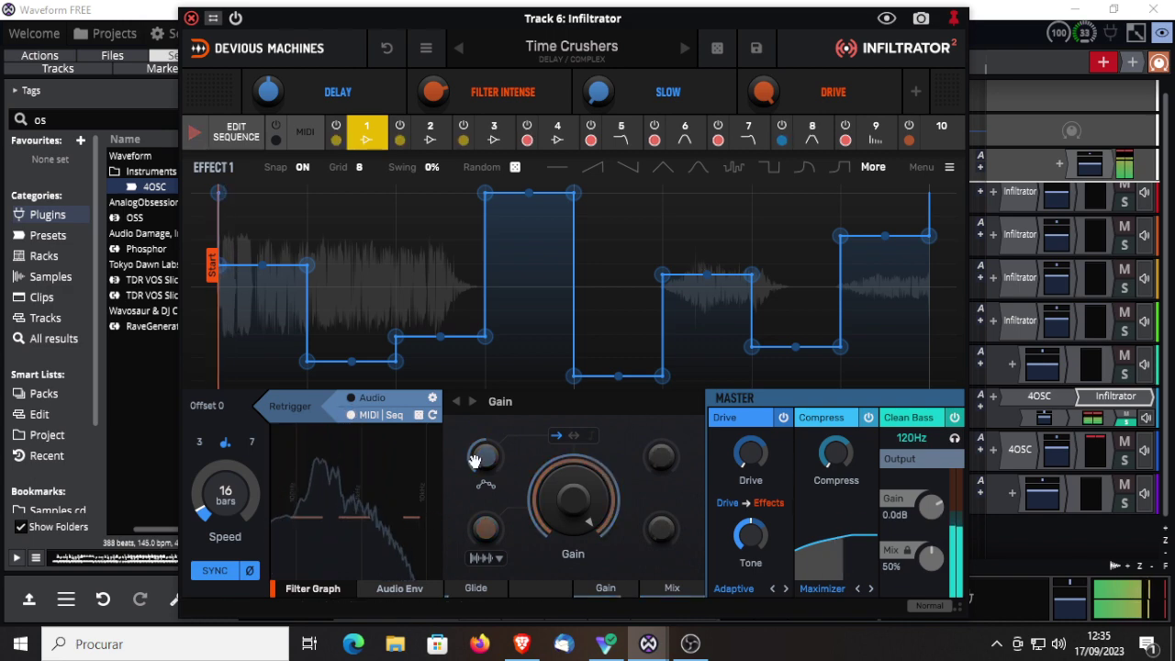
drag(217, 501, 217, 312)
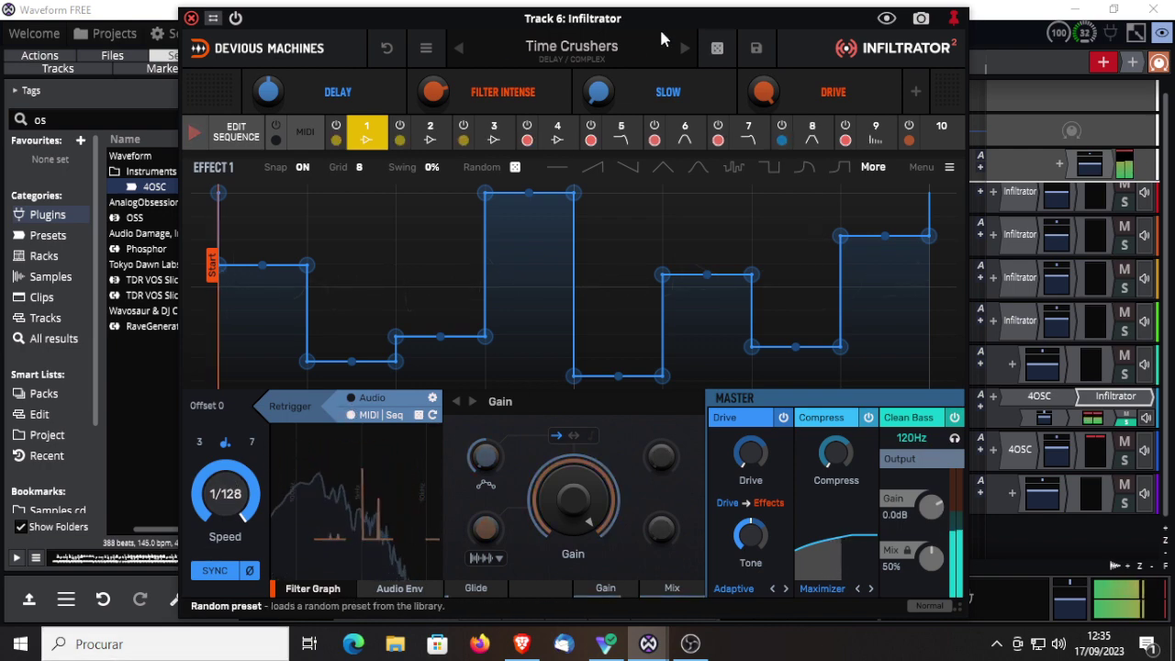
Load Travelling Spaces with its sequencer enabled, placing Compress and LP on step 1, and Pitch and the first Delay on step 2
click(684, 48)
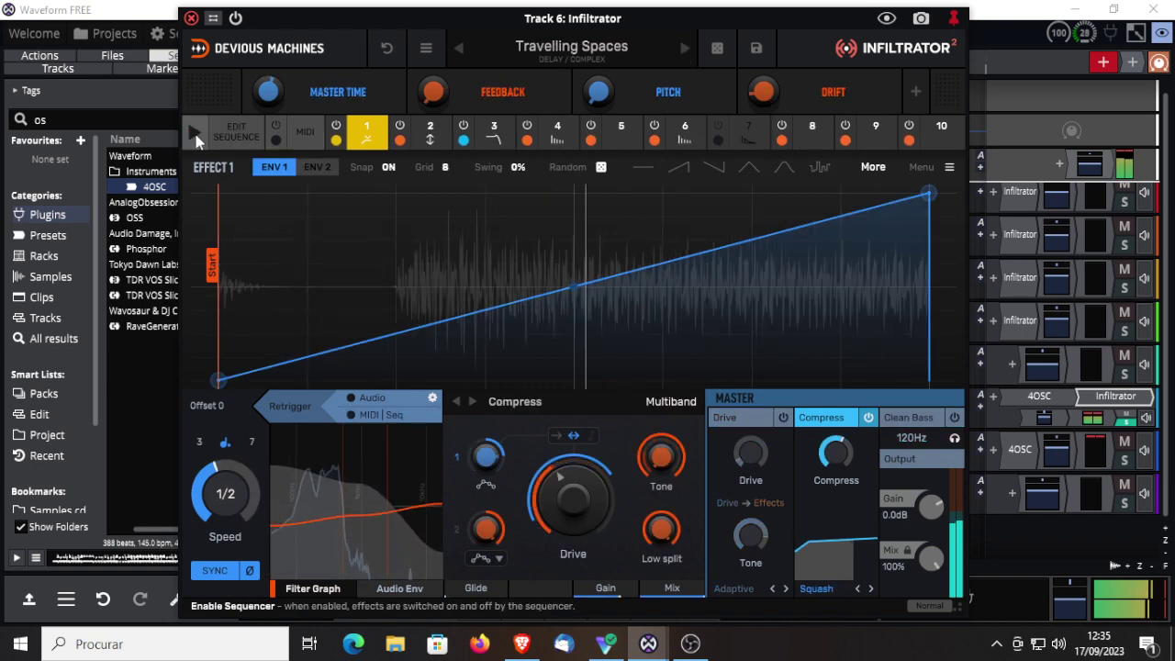
click(236, 131)
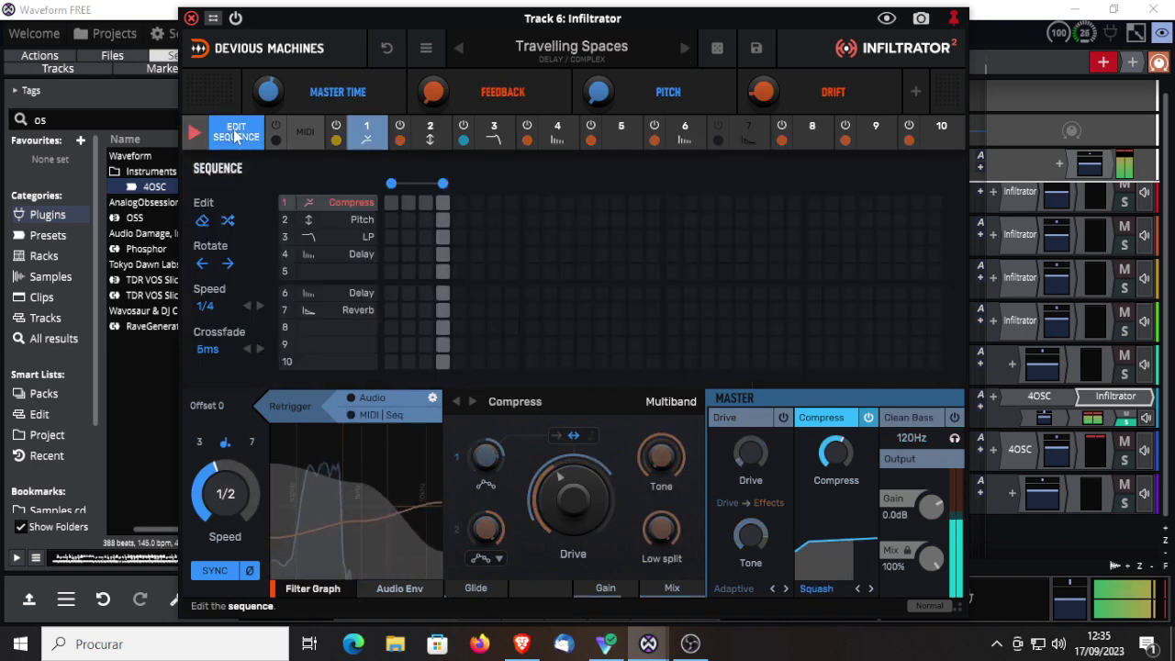
click(391, 202)
click(407, 220)
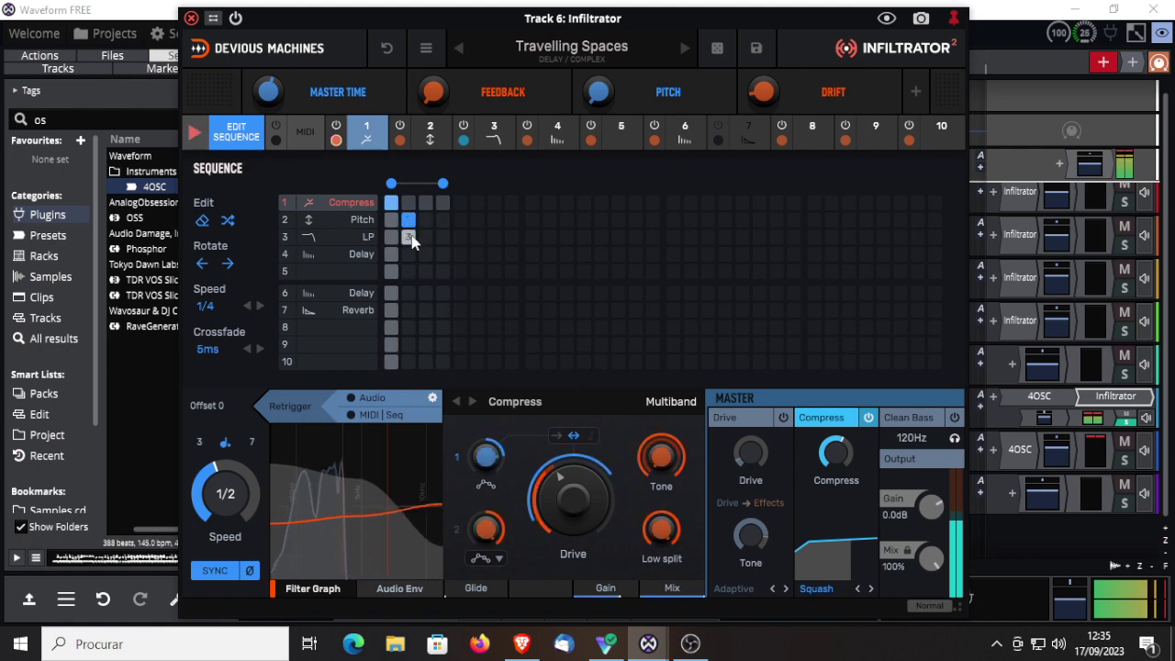
click(407, 254)
click(391, 237)
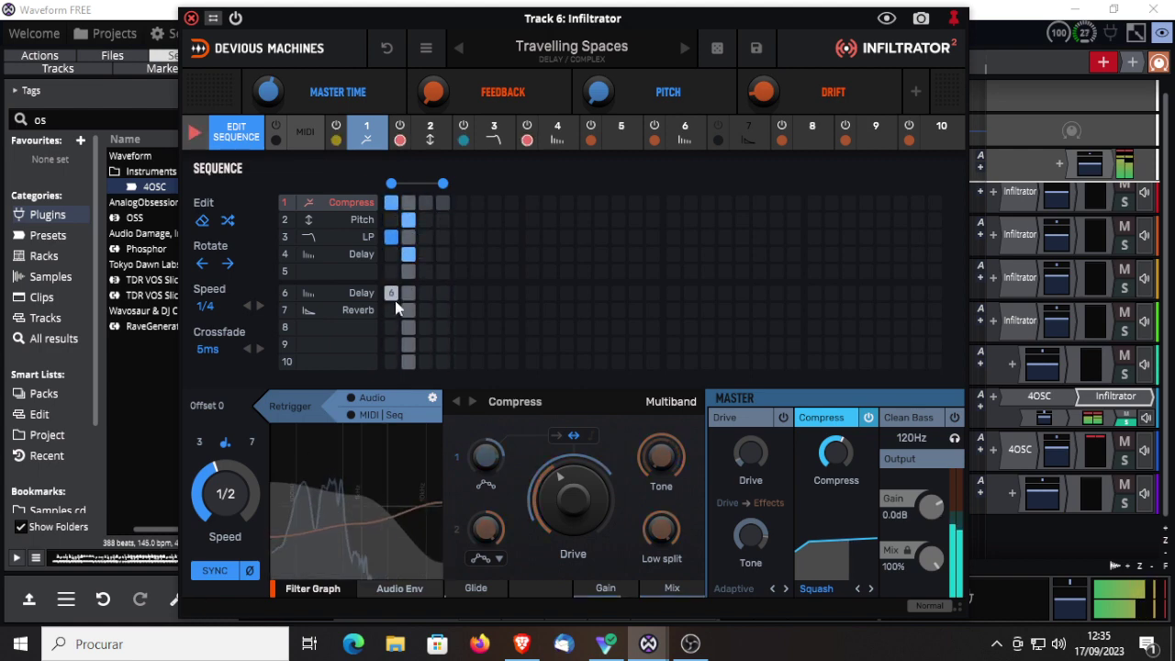
Add the second Delay on sequence steps 1 and 3, Reverb on steps 2 and 4, and Pitch and the first Delay on step 4
click(391, 294)
click(408, 311)
click(425, 293)
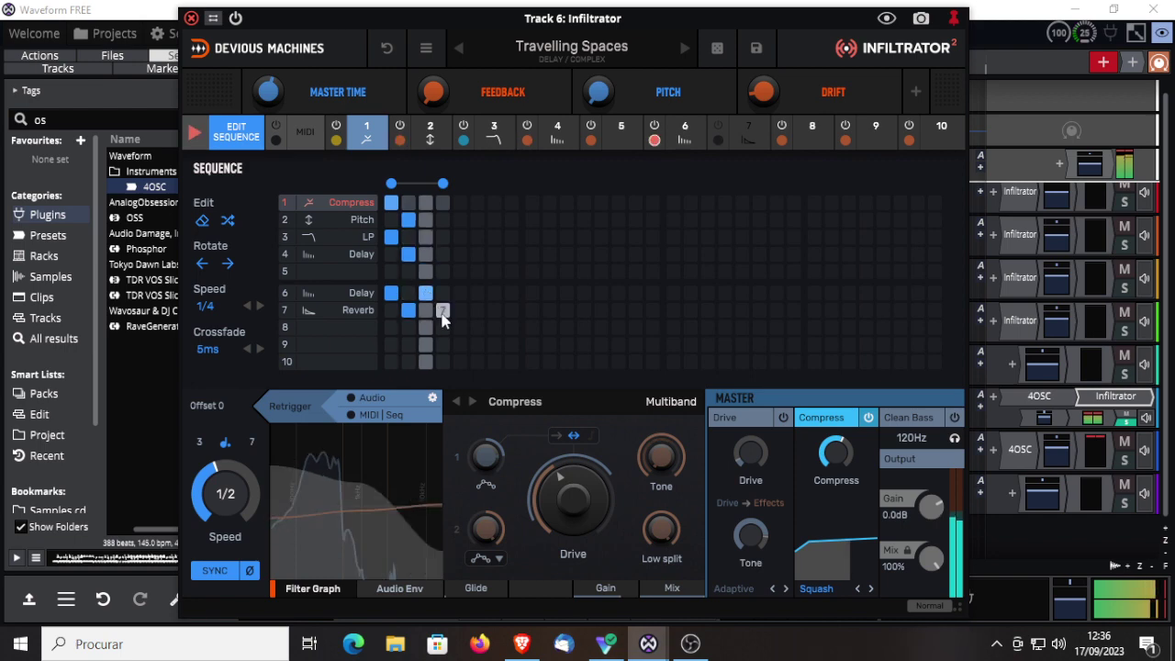
click(442, 310)
click(442, 219)
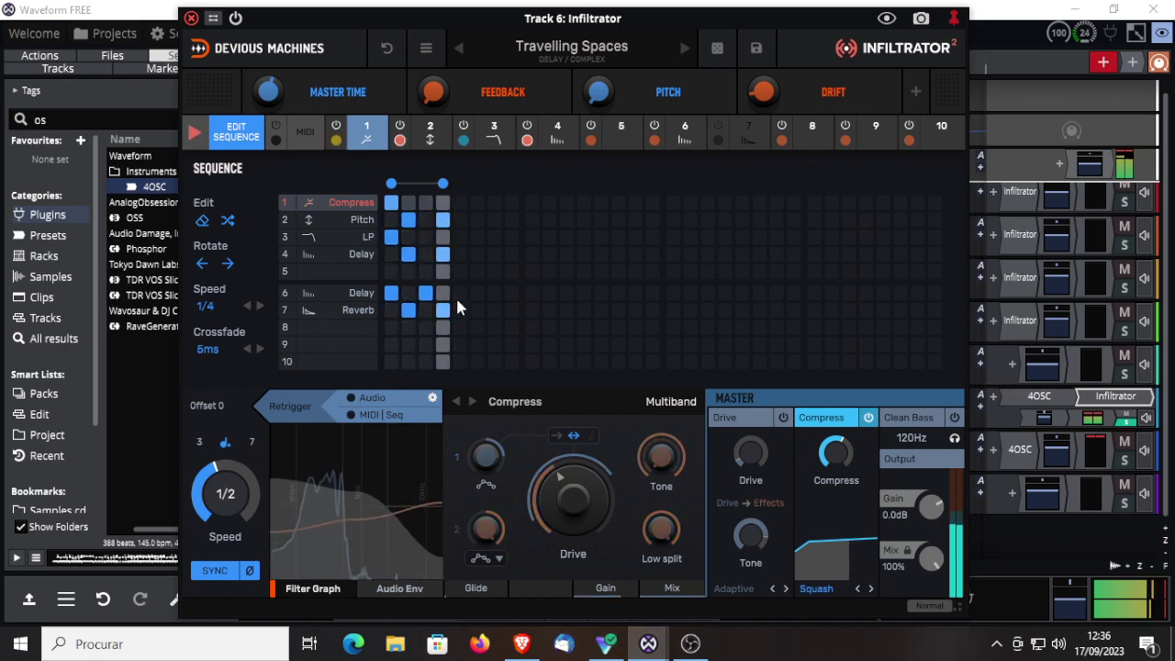
Add Compress on sequence step 3 and enable the Compress effect's MIDI/Seq retrigger
click(425, 202)
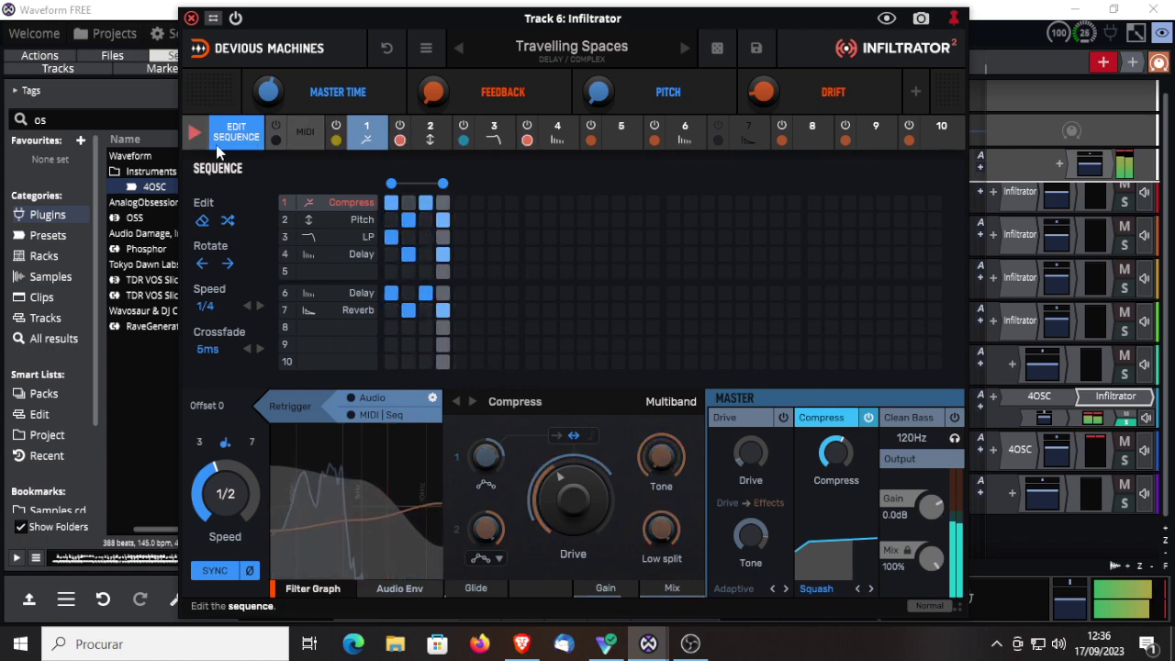
click(352, 414)
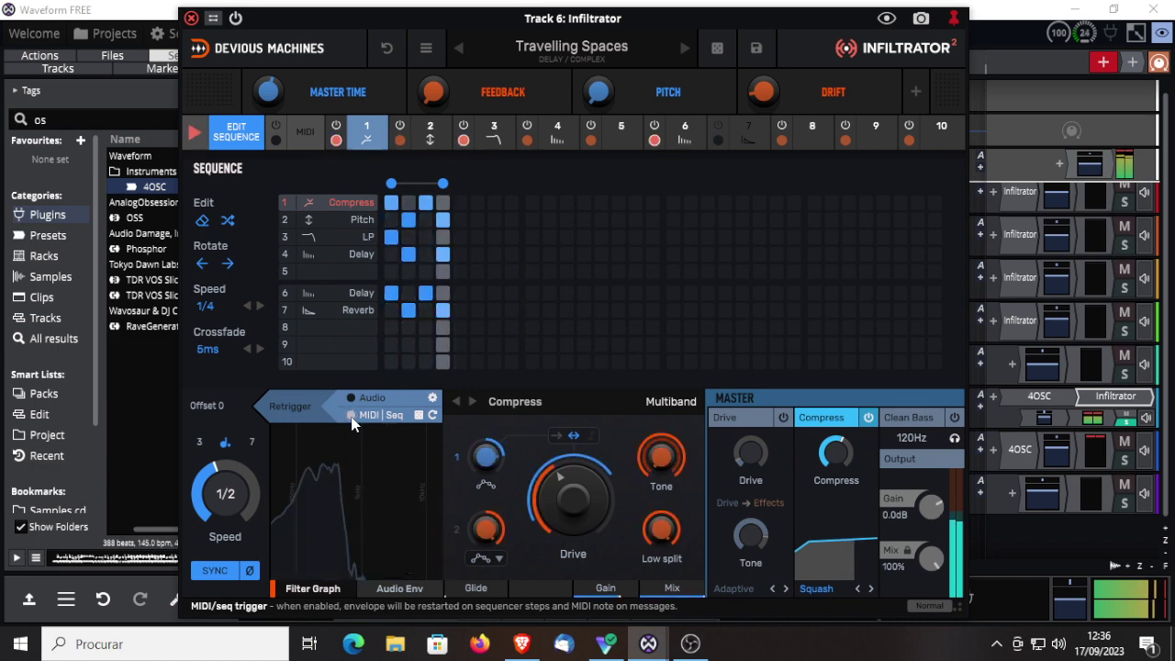
click(352, 418)
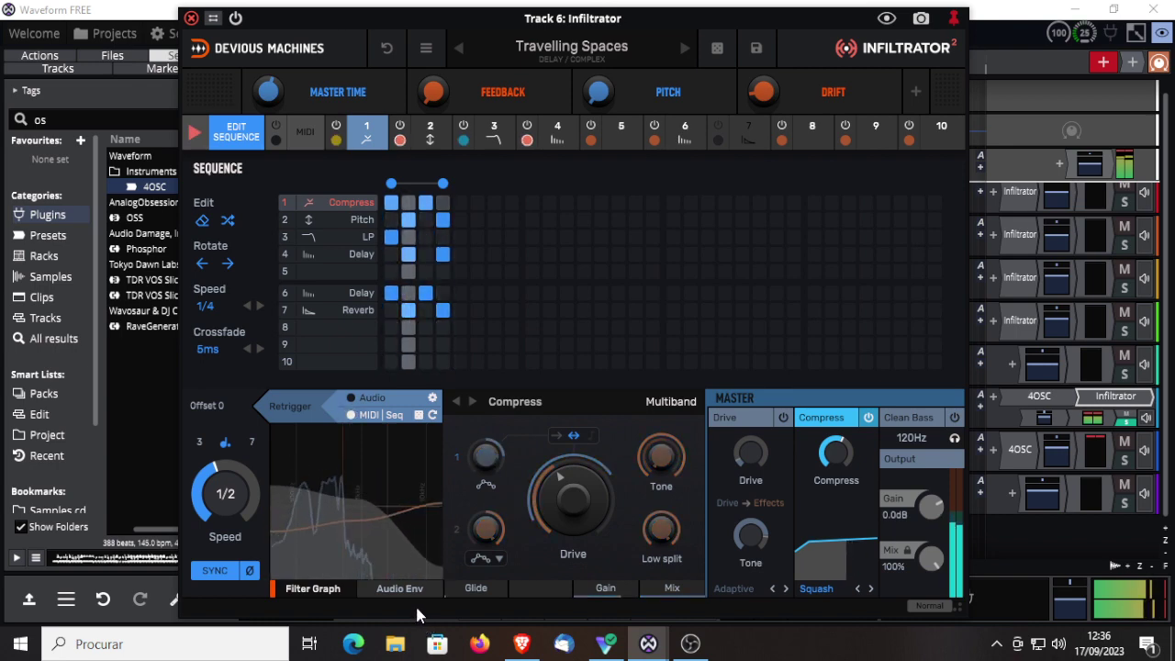
Audition the Turn My Seq On, Warping Backdrop and What Is That presets, comparing the last one with the plugin bypassed
click(681, 49)
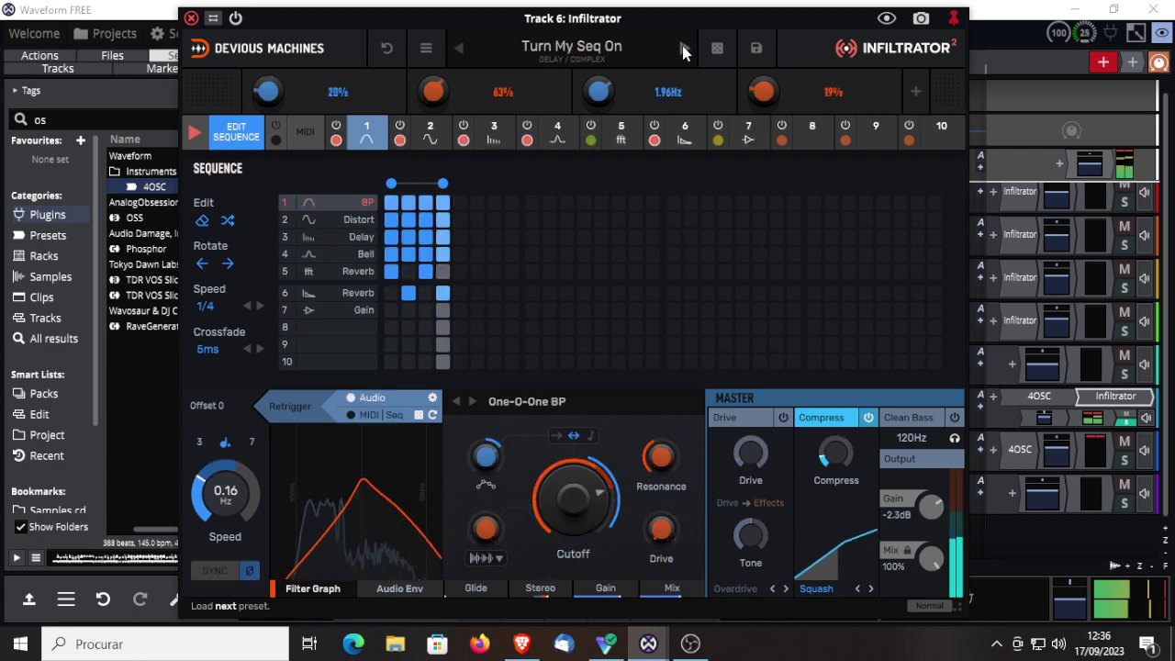
click(681, 50)
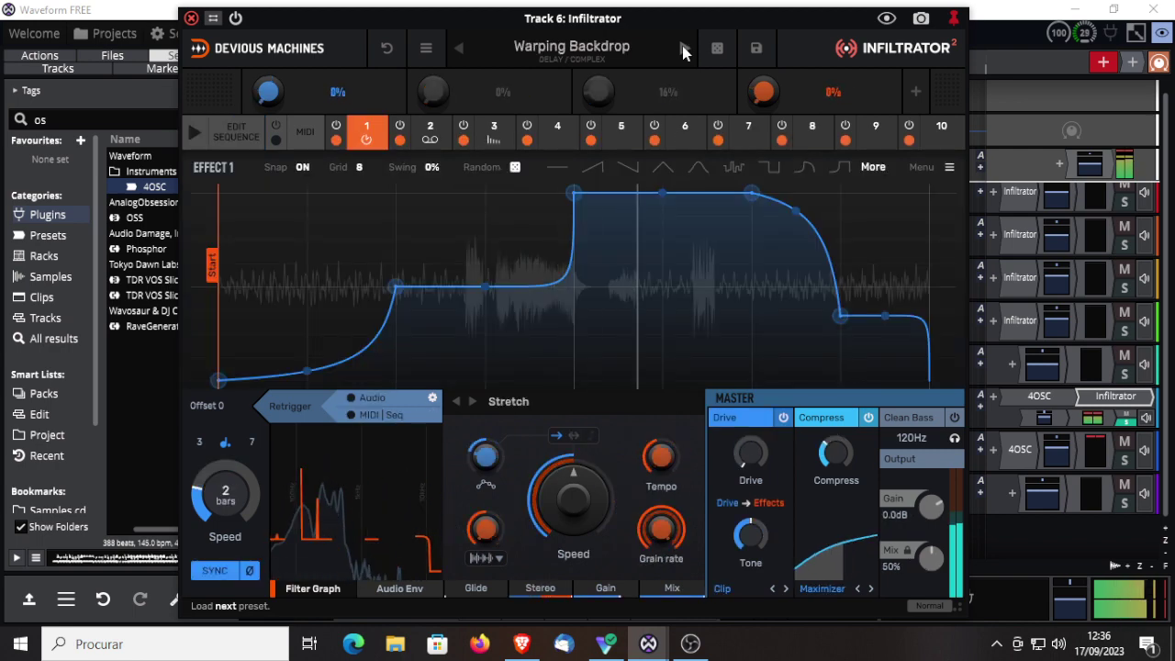
click(682, 49)
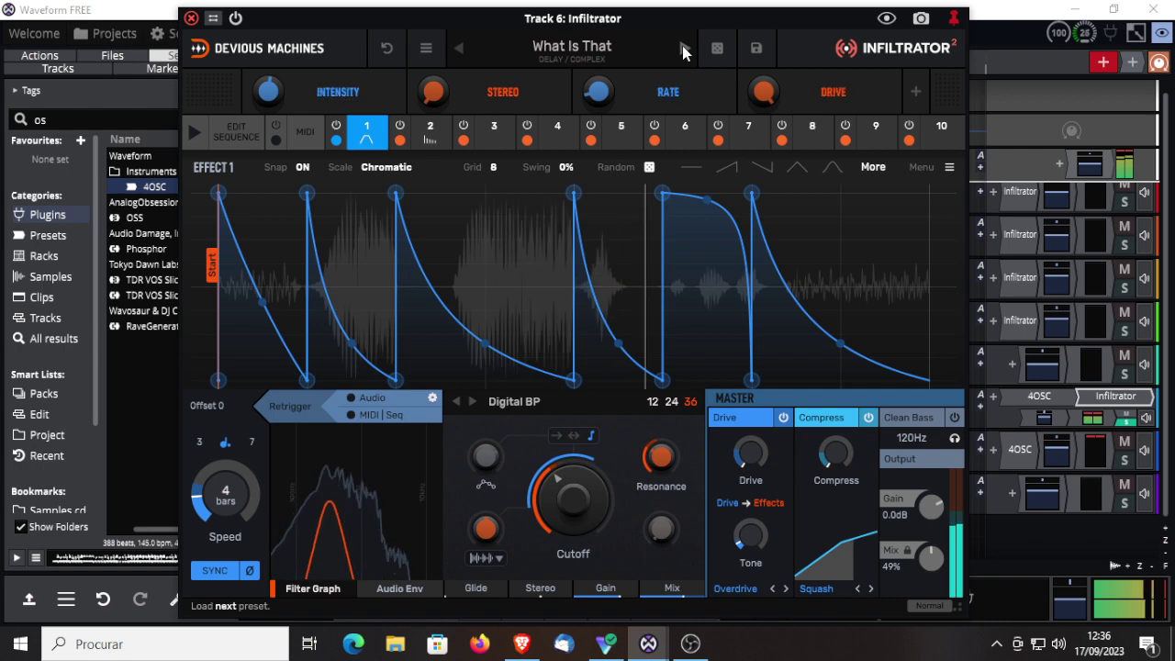
click(236, 18)
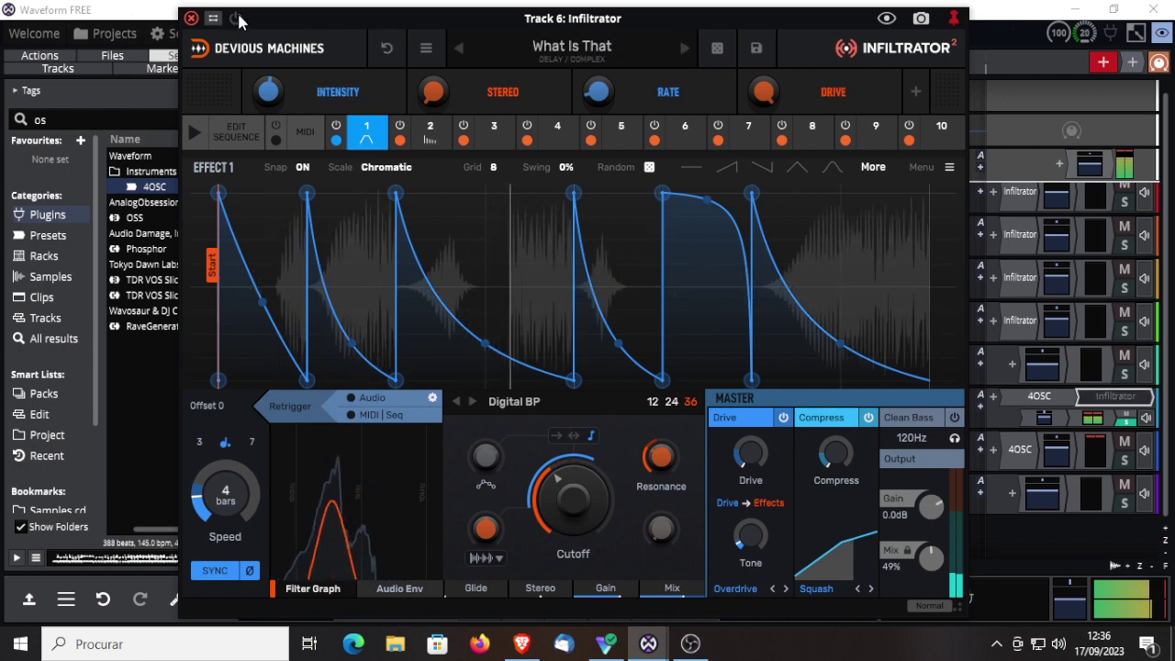
click(238, 19)
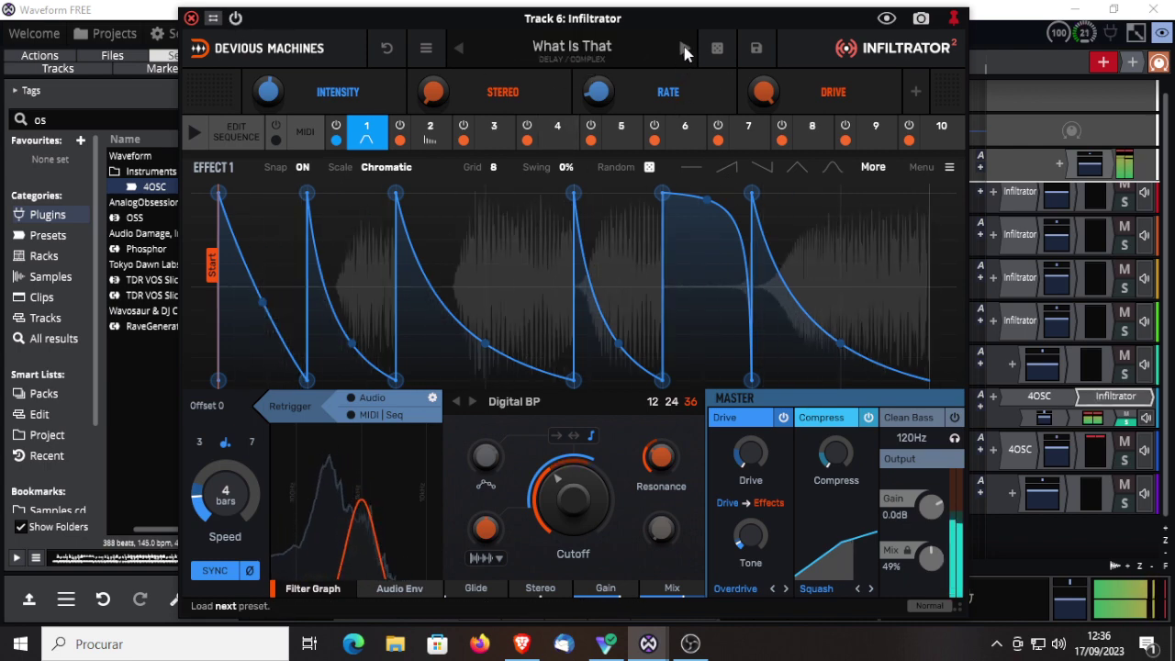
Audition the pitched delay presets Com-Plex and Delays Major Key, and load Drum Circle Dynamics
click(684, 48)
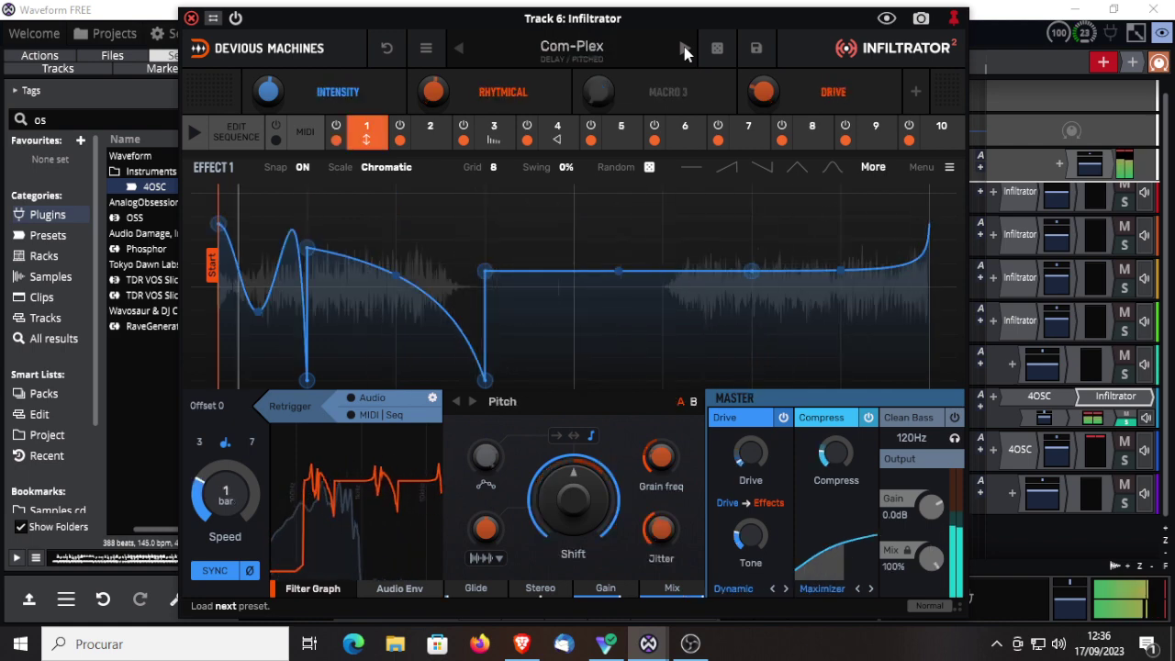
click(684, 49)
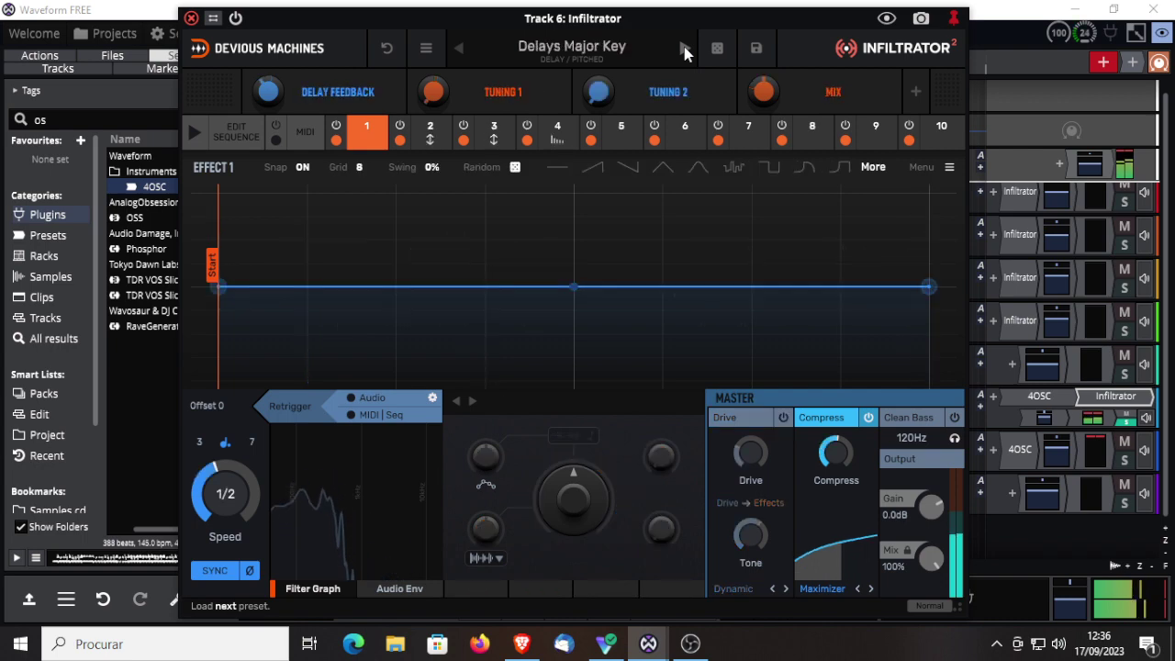
click(684, 48)
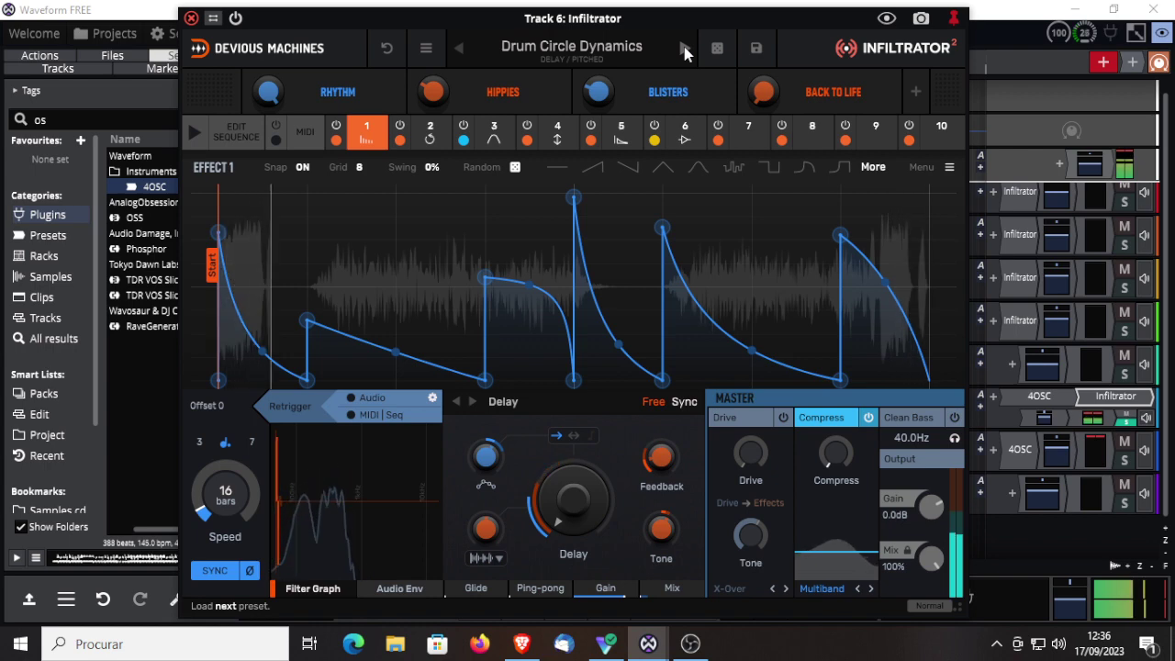
Close the Track 6 Infiltrator window, stop playback, solo Track 7 and play the edit from the start
click(191, 19)
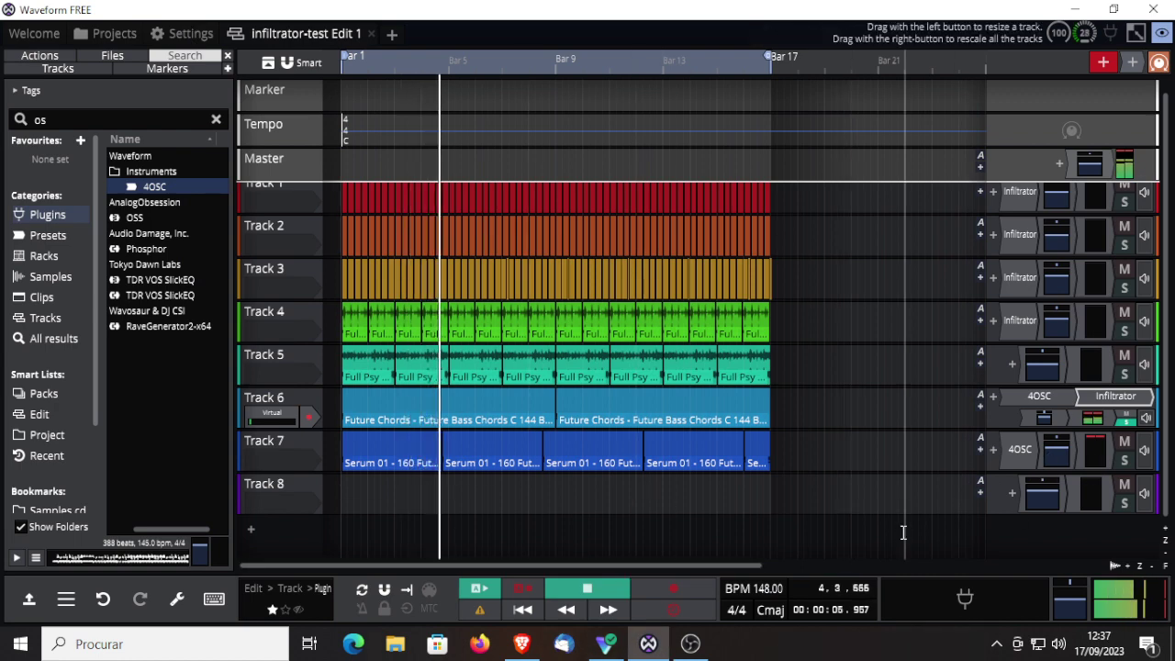
key(space)
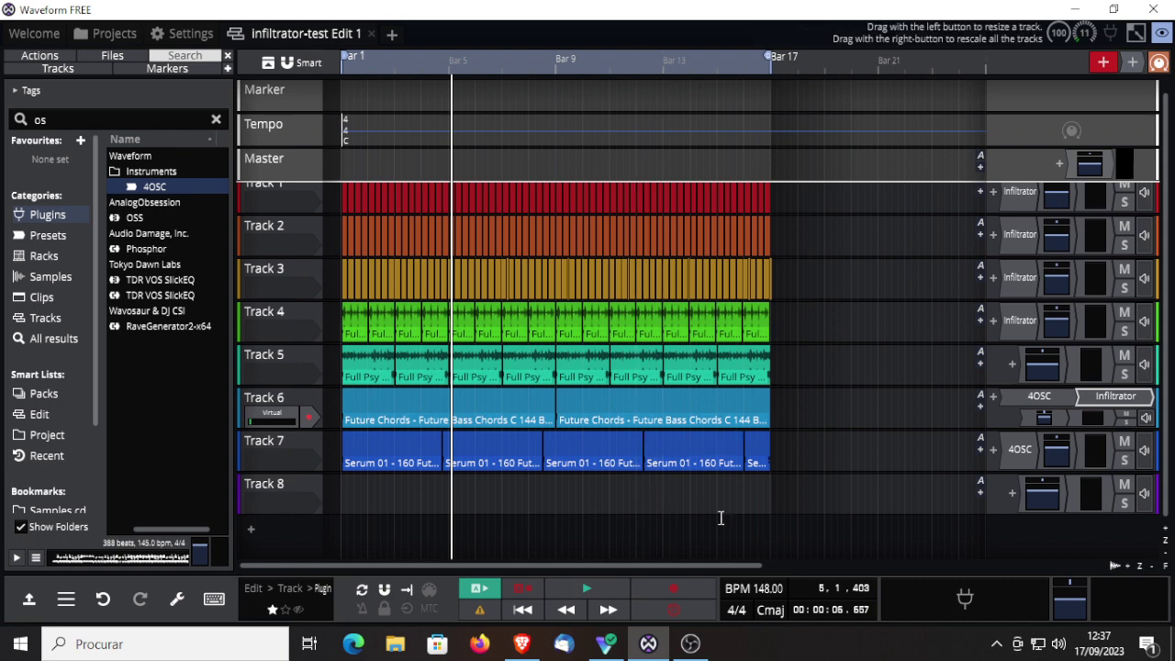
click(1125, 461)
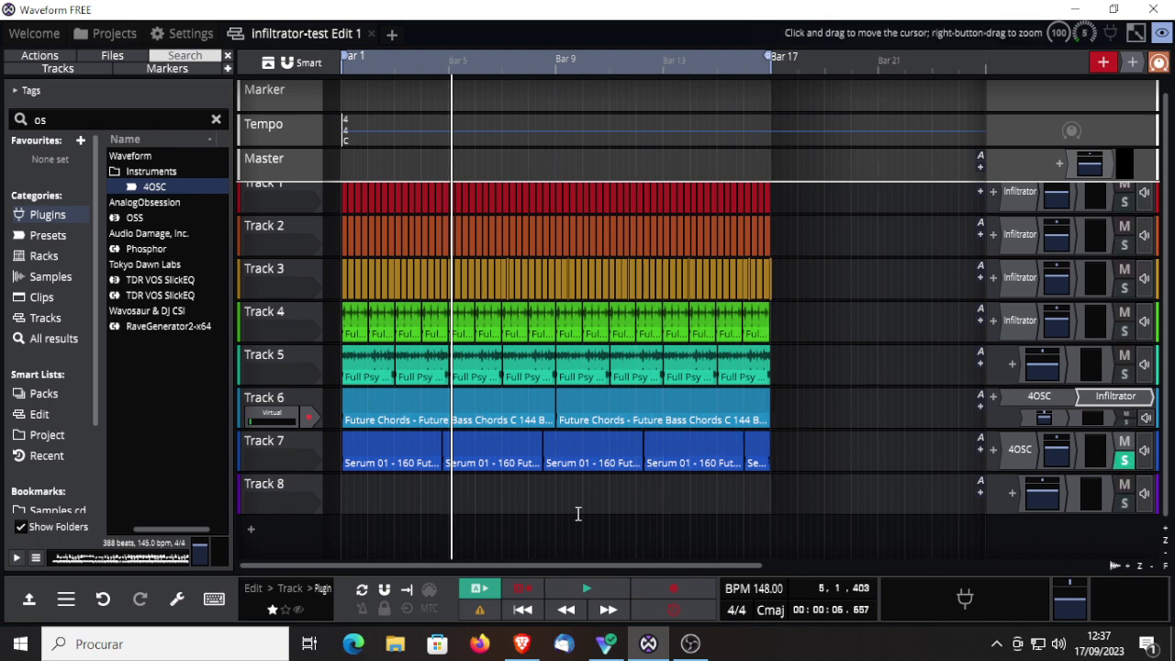
click(522, 609)
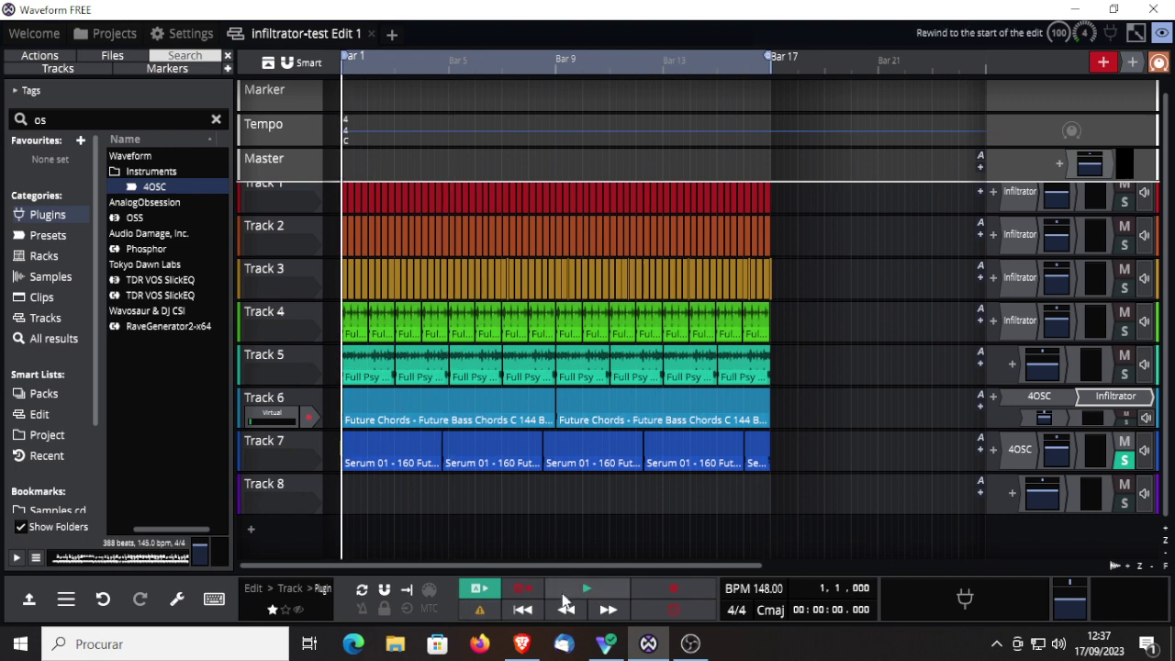
click(580, 592)
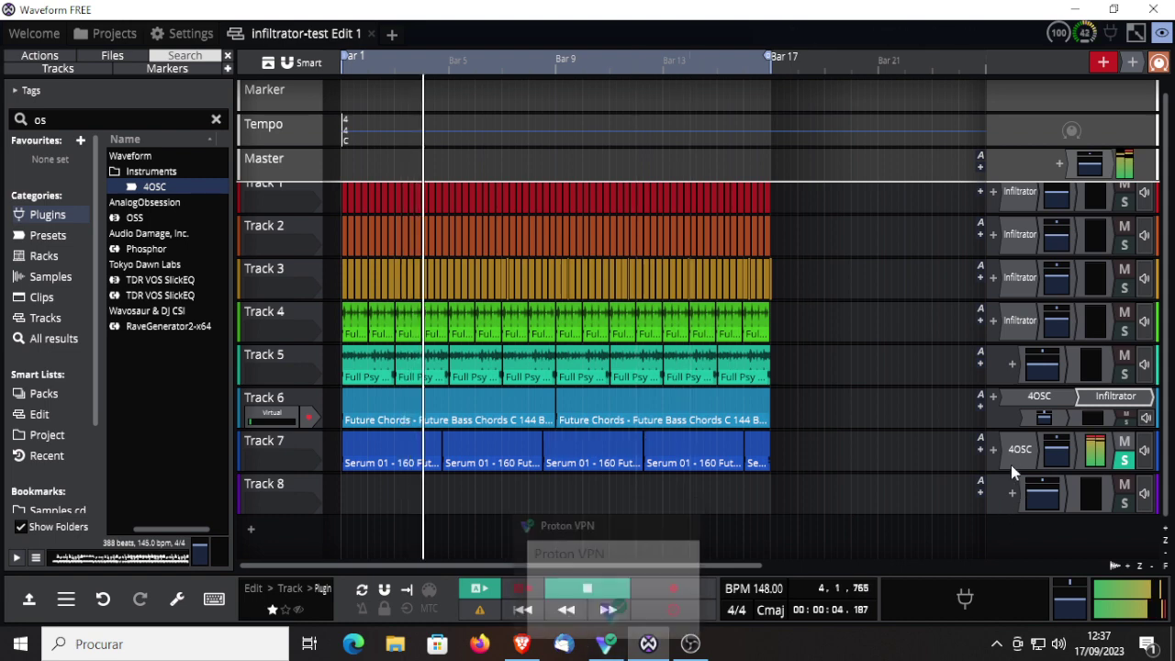
Move Infiltrator from Track 6 to Track 7 after the 4OSC, open it there and enable its sequencer
double_click(1094, 401)
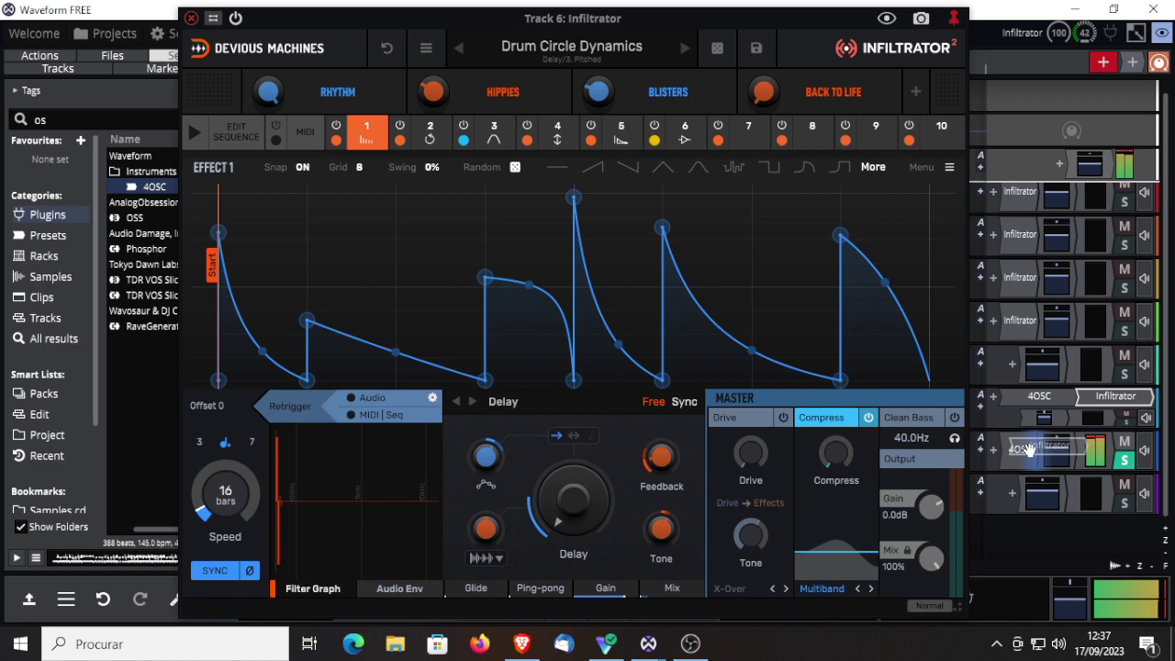
drag(1028, 451, 1031, 457)
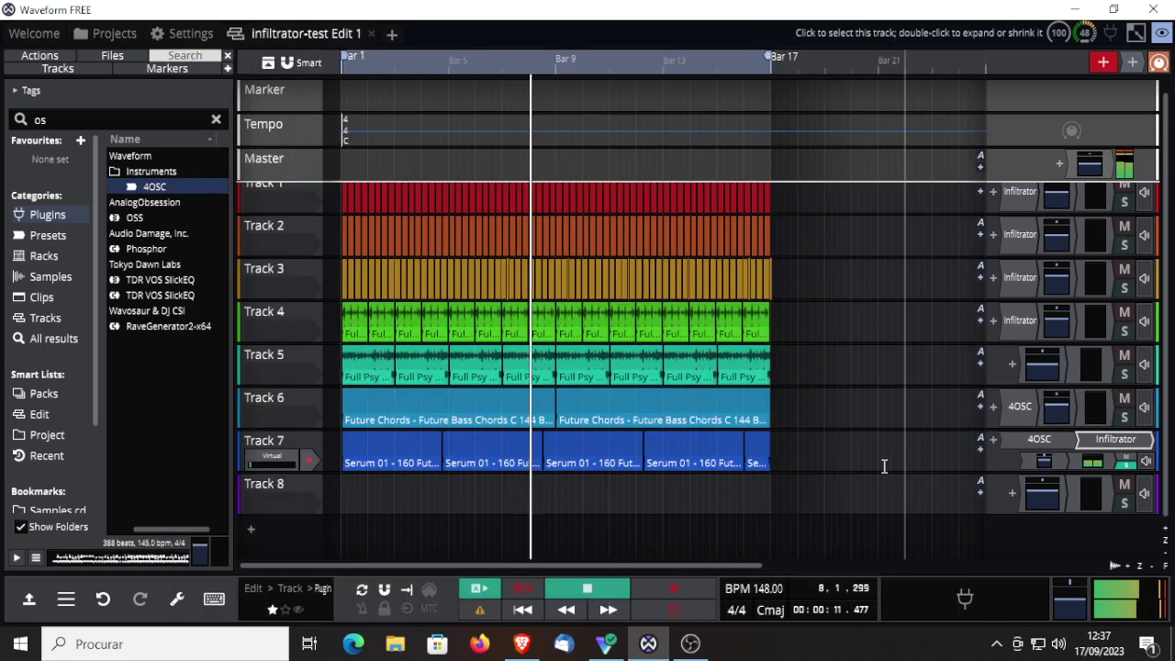
double_click(1114, 439)
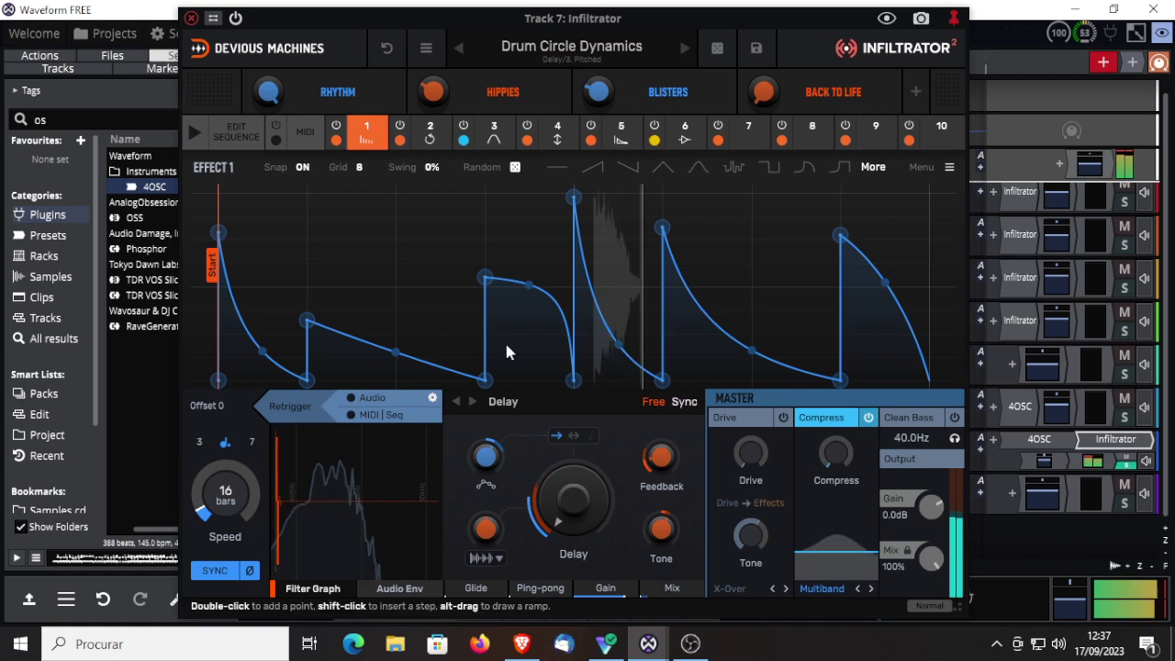
click(196, 136)
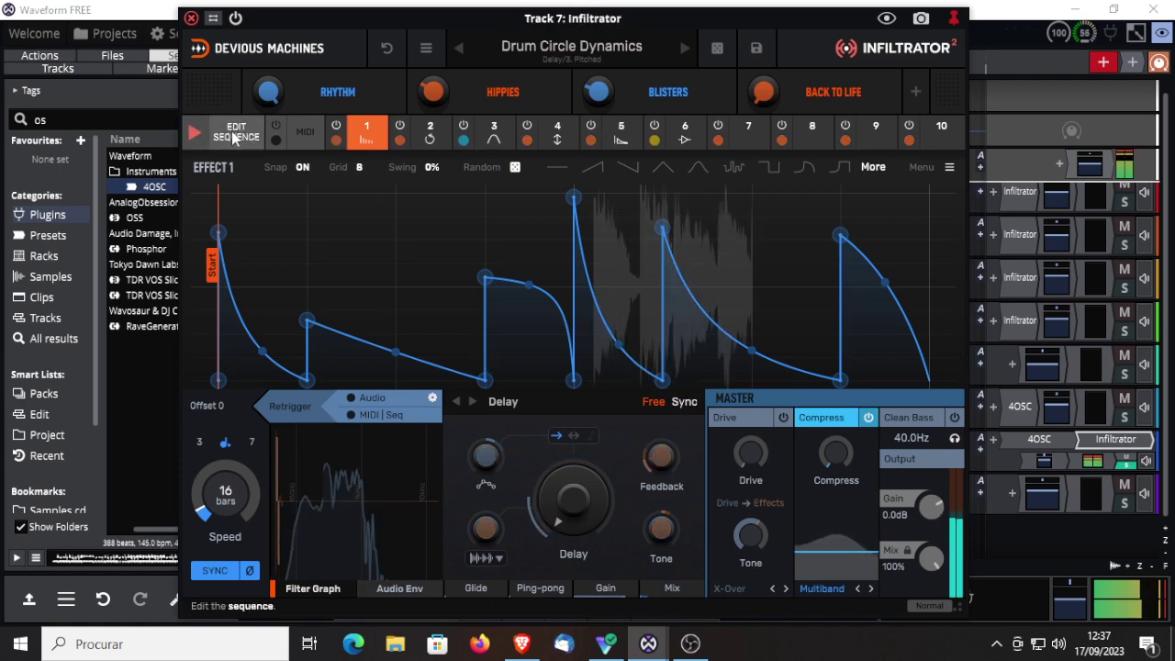
Inspect the Drum Circle Dynamics sequence, disable its sequencer and load the Hidden Harmony preset
click(234, 136)
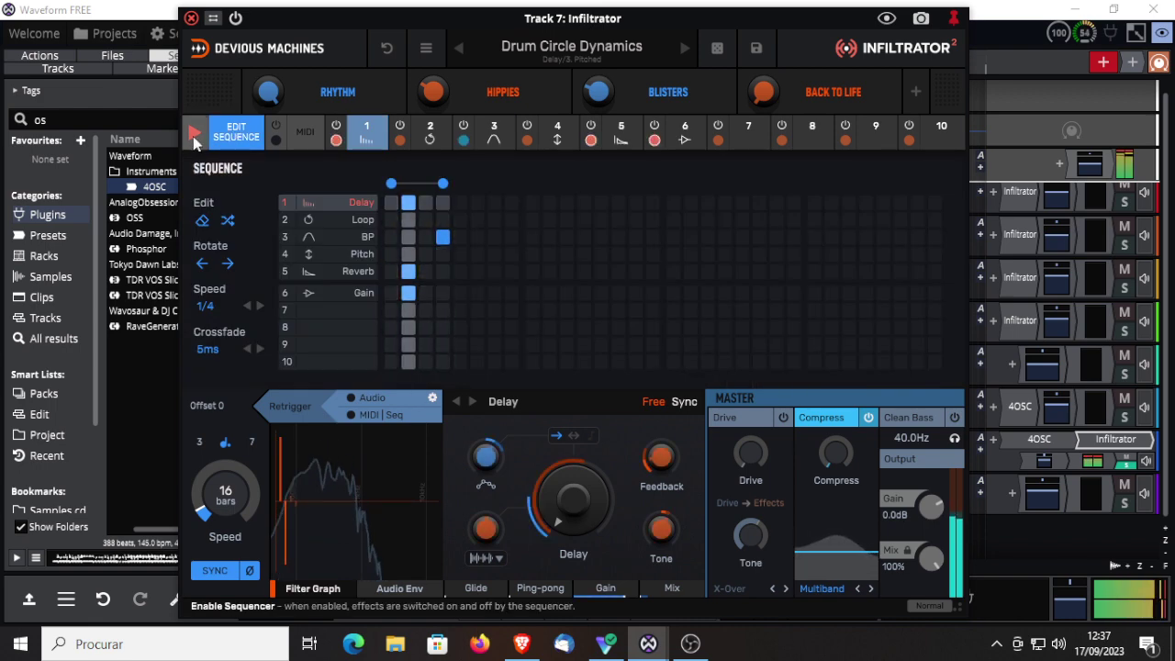
click(195, 141)
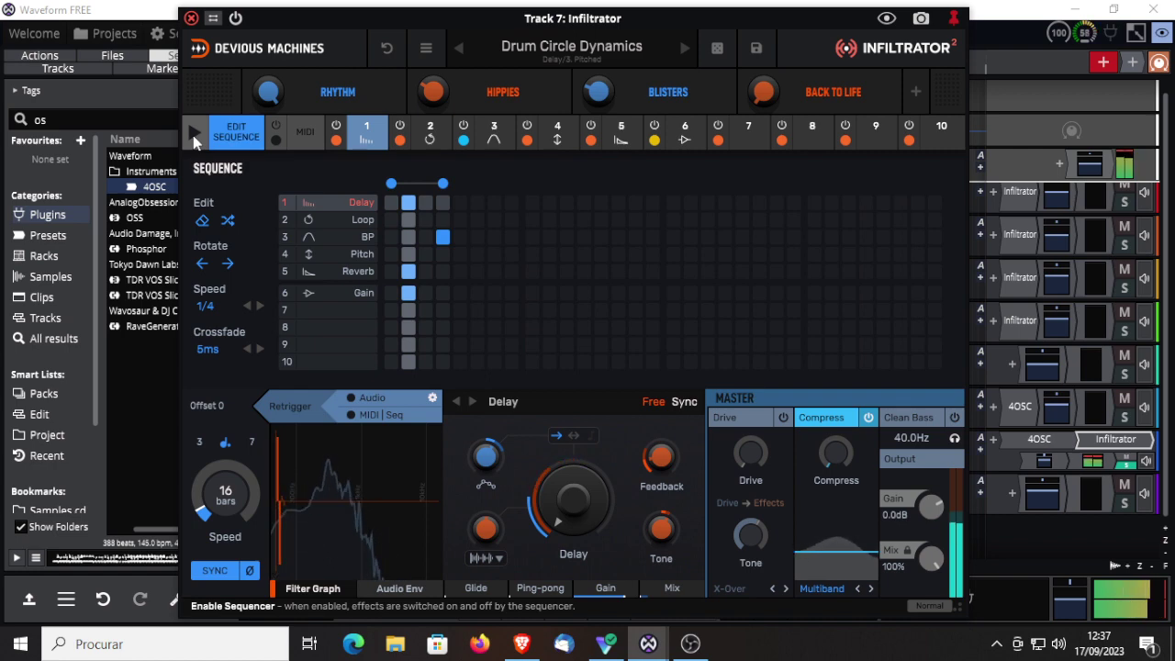
click(683, 46)
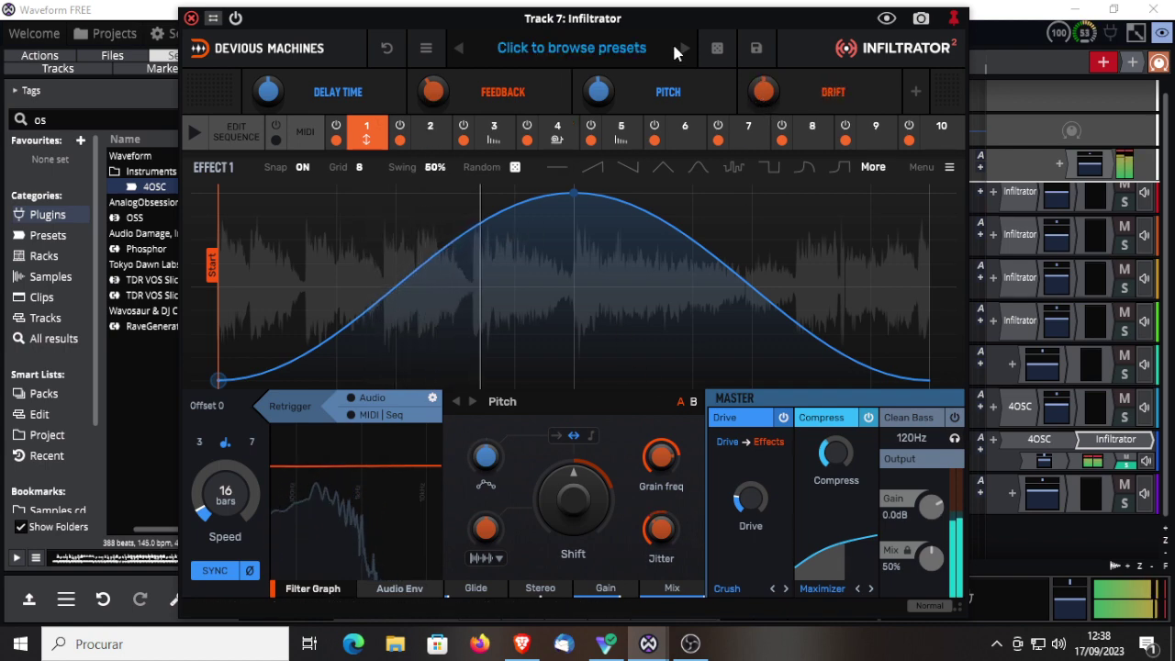
Enable MIDI | Seq retriggering for the Pitch effect in slot 1, and switch on the sequencer with its step grid open
click(353, 415)
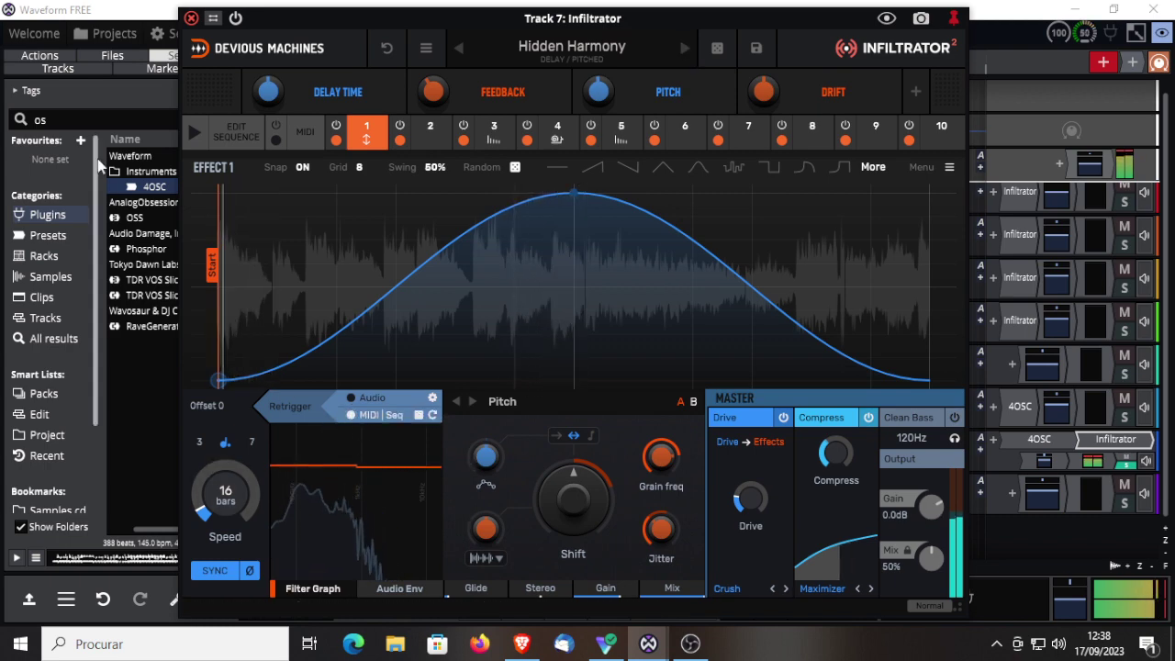
click(193, 133)
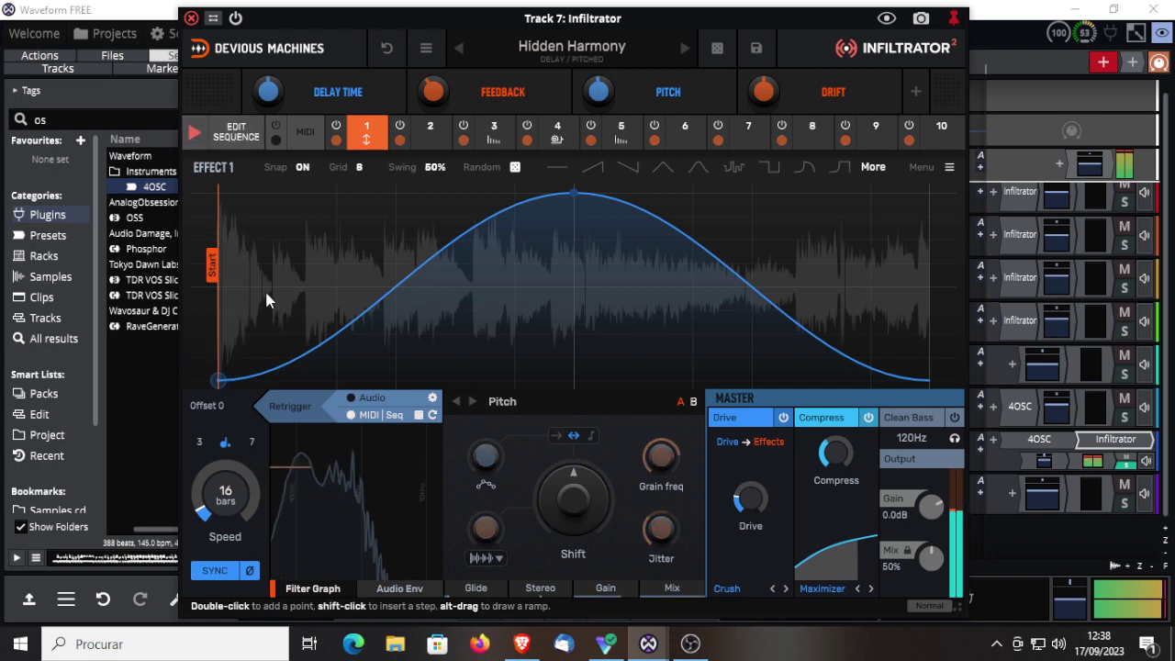
click(241, 142)
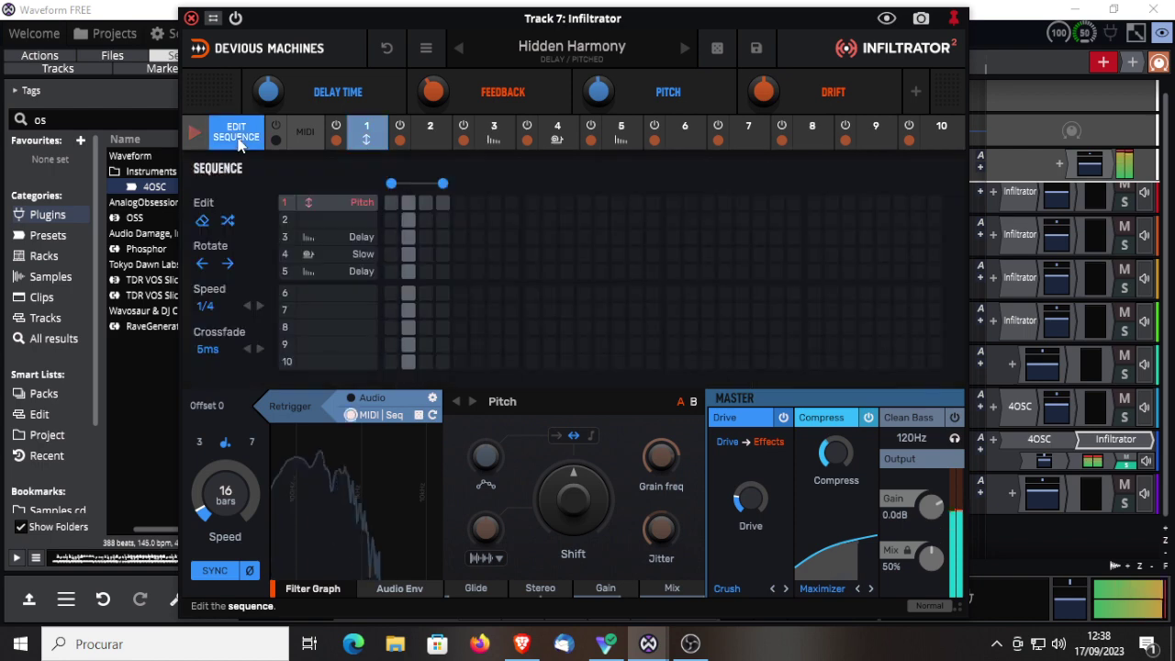
Program the four-step sequence with Pitch and both Delay effects on steps 1 and 3, and Slow on steps 2 and 4
click(392, 203)
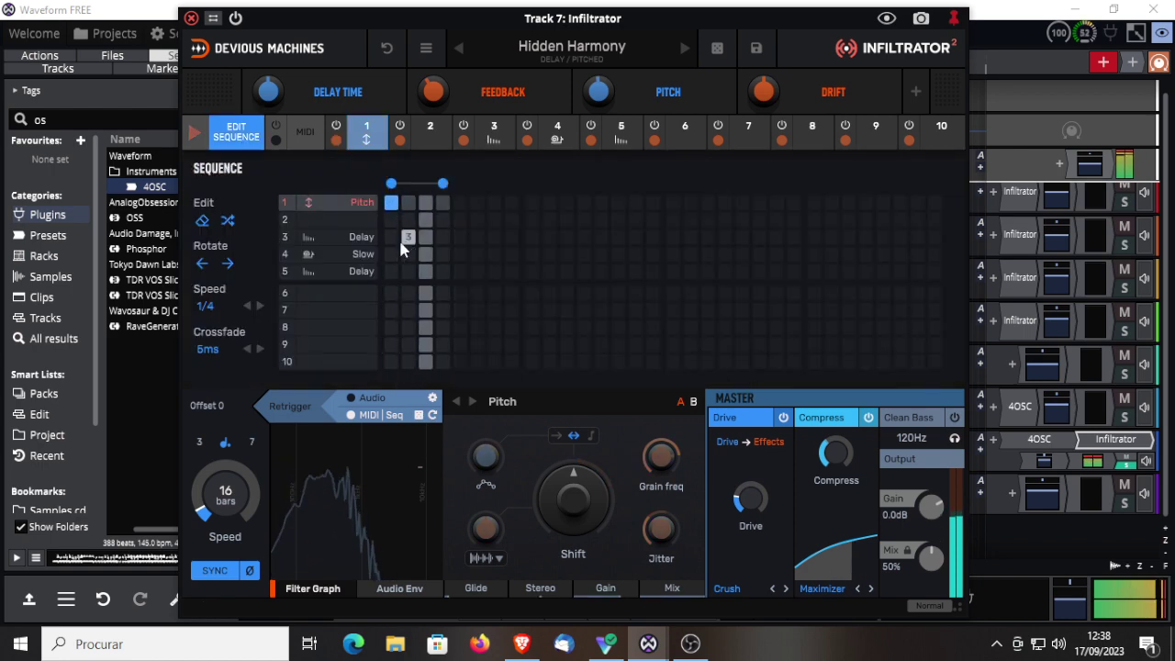
click(391, 236)
click(408, 254)
click(391, 272)
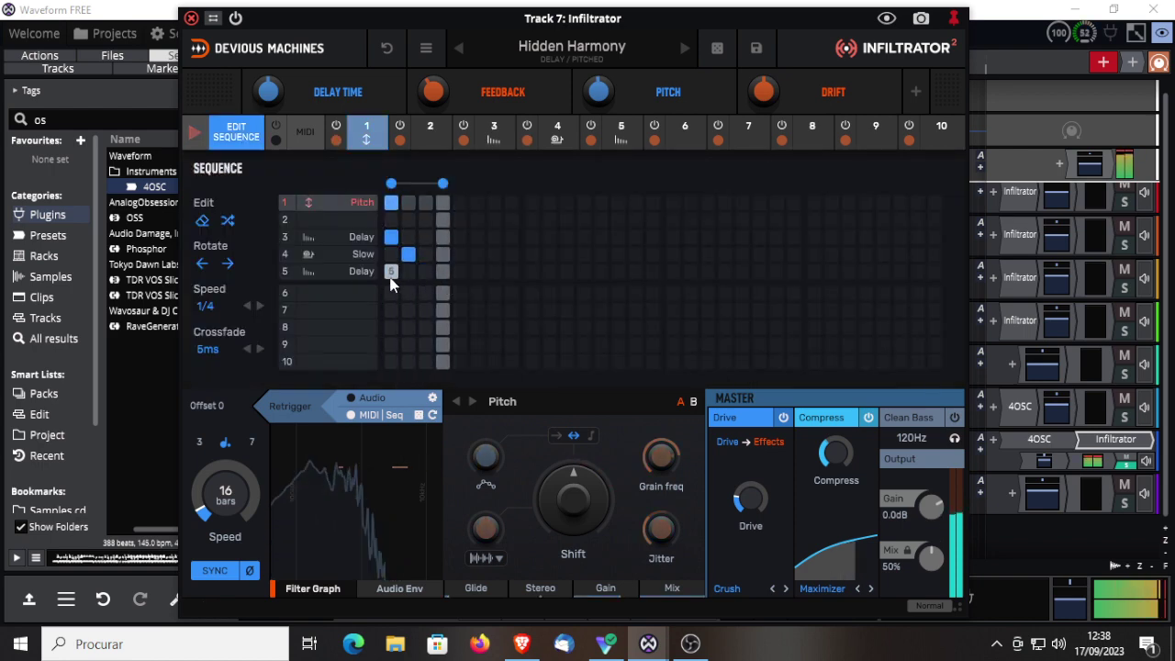
click(426, 238)
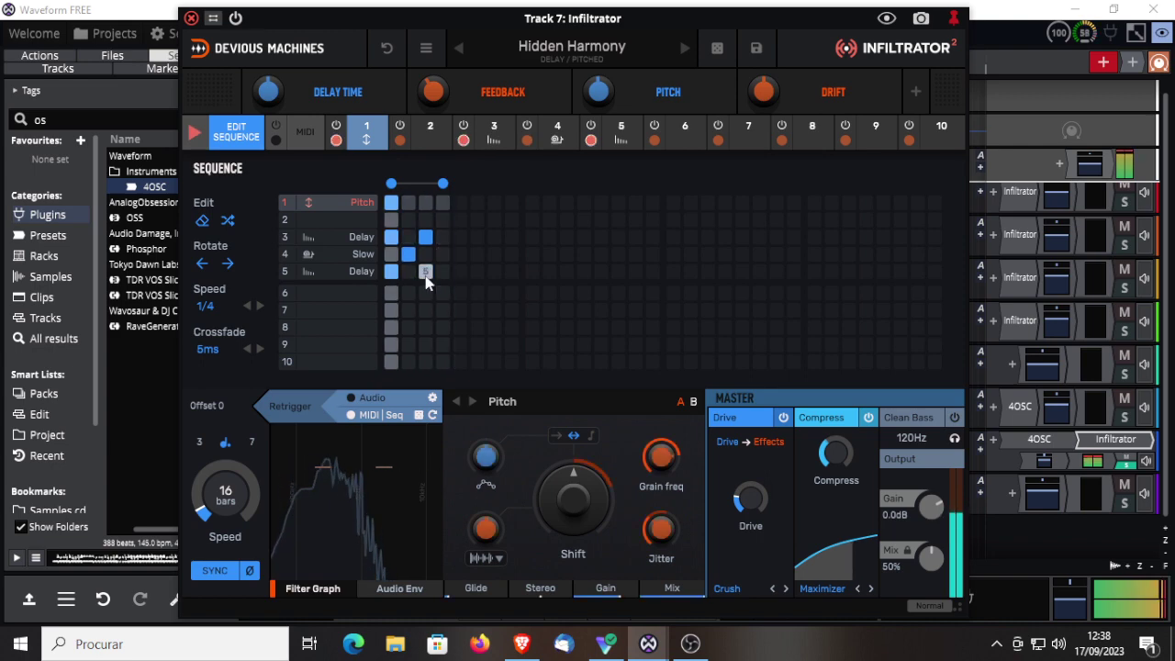
click(426, 272)
click(442, 254)
click(426, 204)
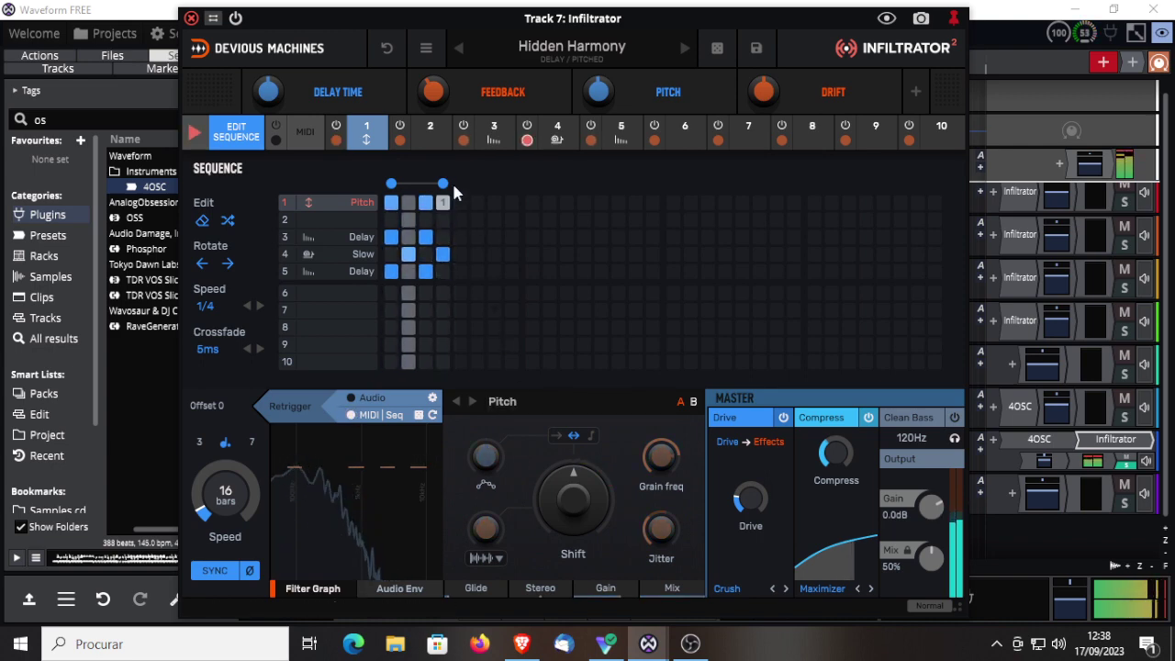
Extend the sequence to eight steps, adding Pitch and effect 5 Delay on 5 and 7, effect 3 Delay on 5–7, Slow on 6 and 8
drag(443, 184, 514, 188)
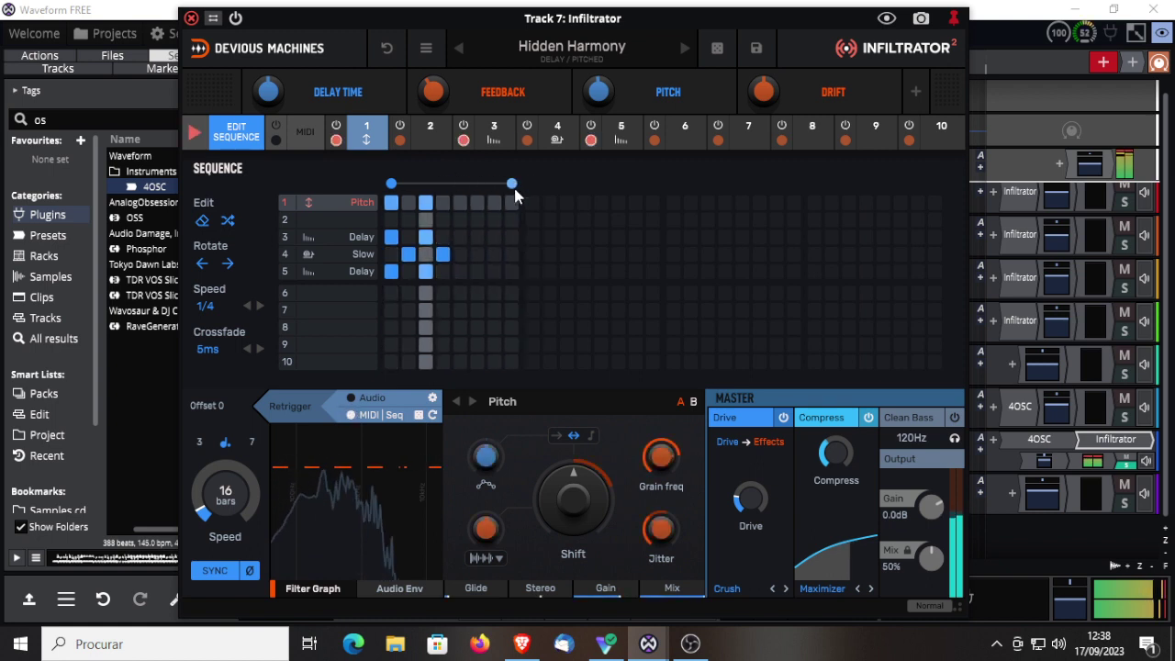
click(460, 203)
click(492, 205)
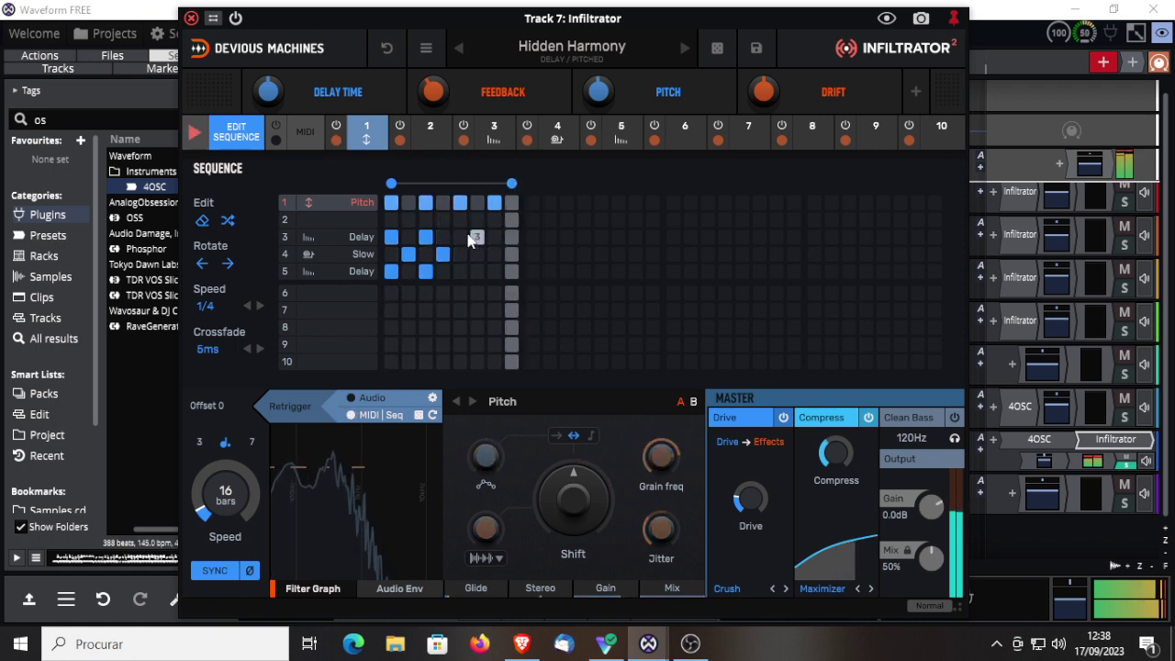
drag(465, 236, 492, 239)
click(460, 271)
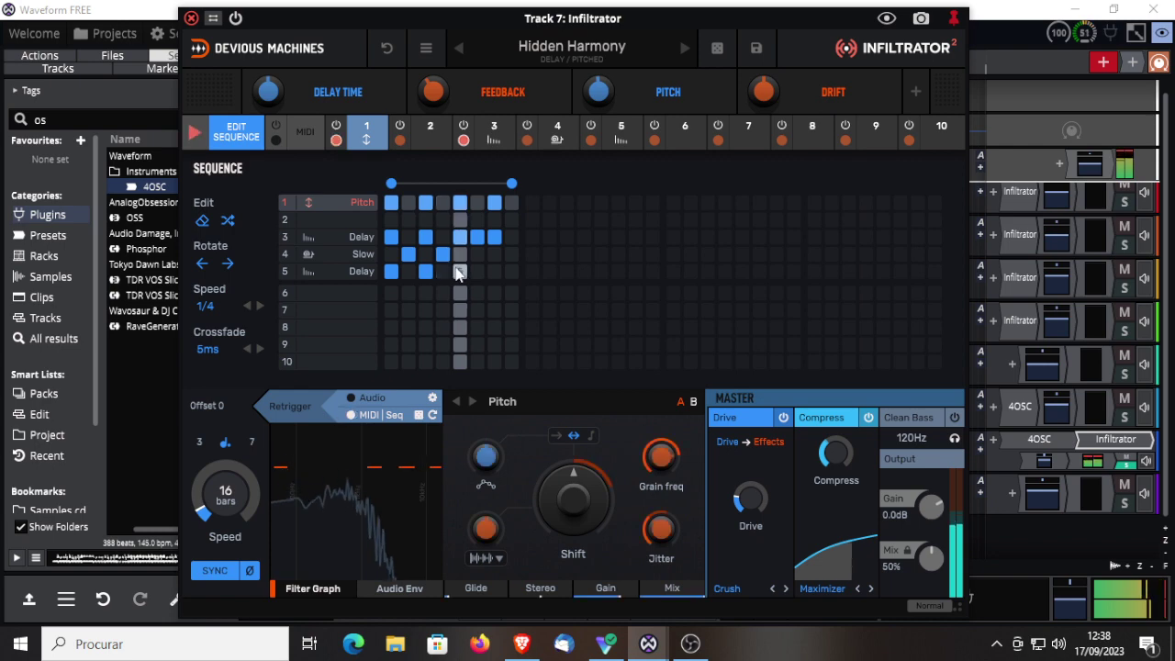
click(494, 271)
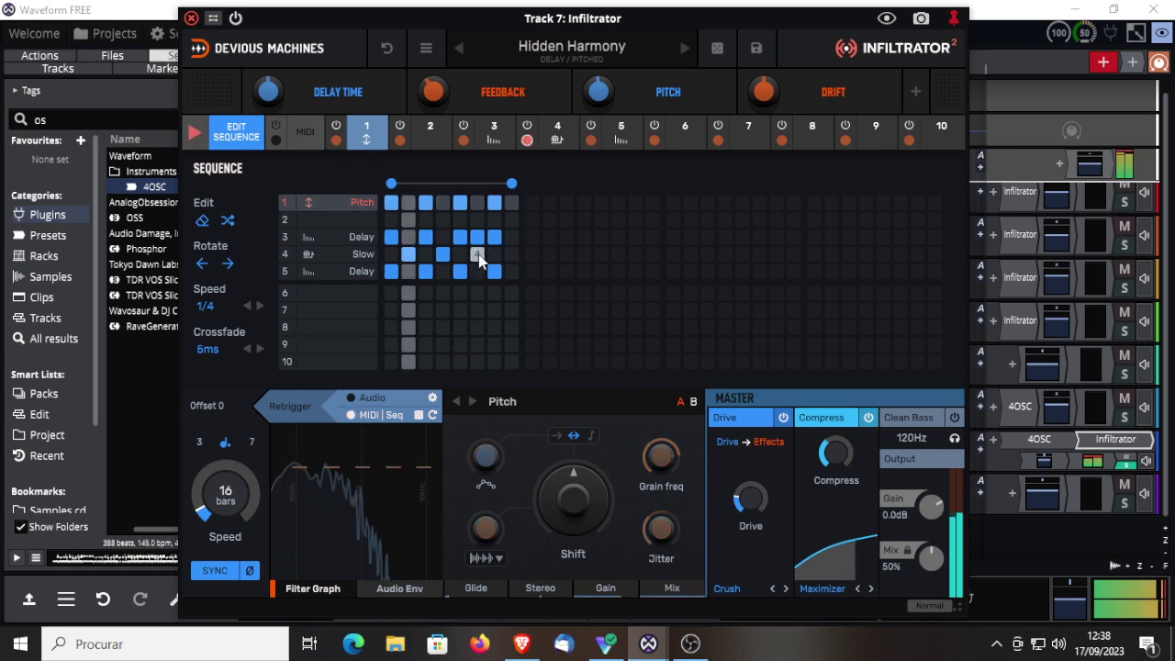
click(512, 255)
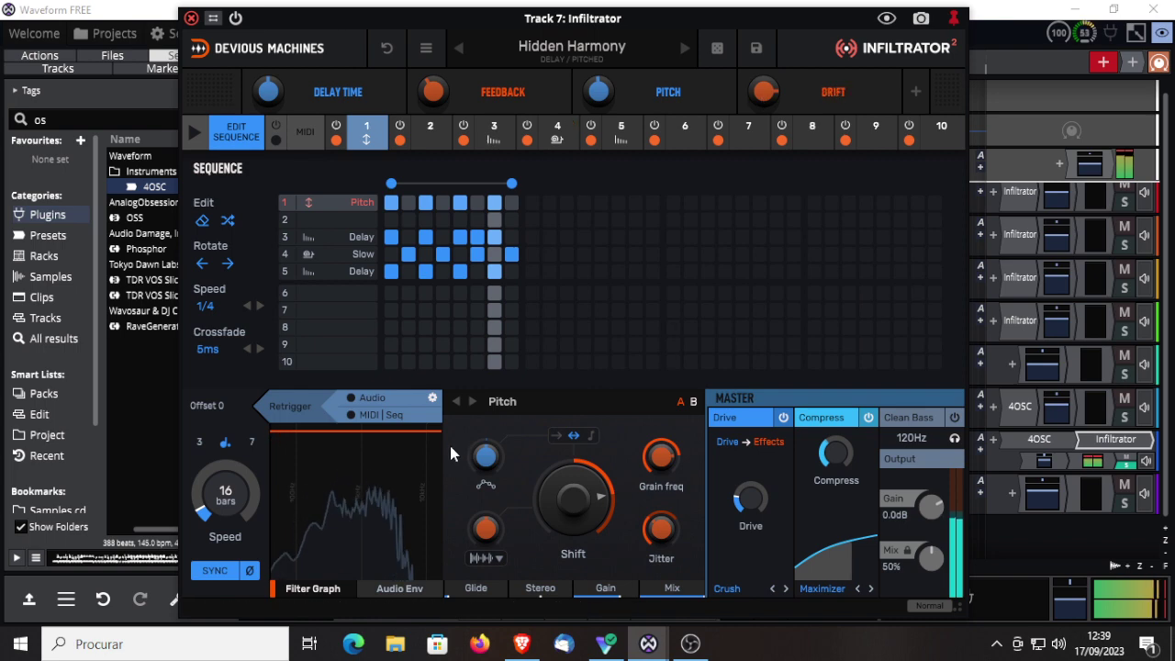
Leave the sequence editor and set the envelope grid to 3 for effect 1, 6 for effect 3 and 3 for effect 4
click(230, 136)
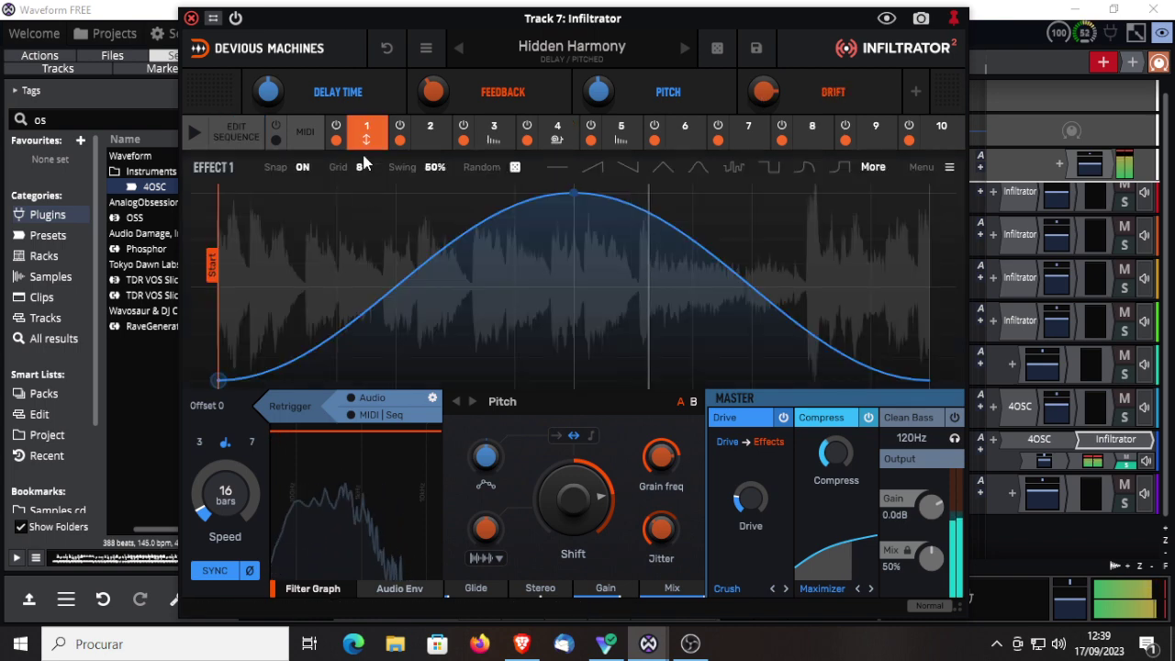
click(359, 171)
click(371, 217)
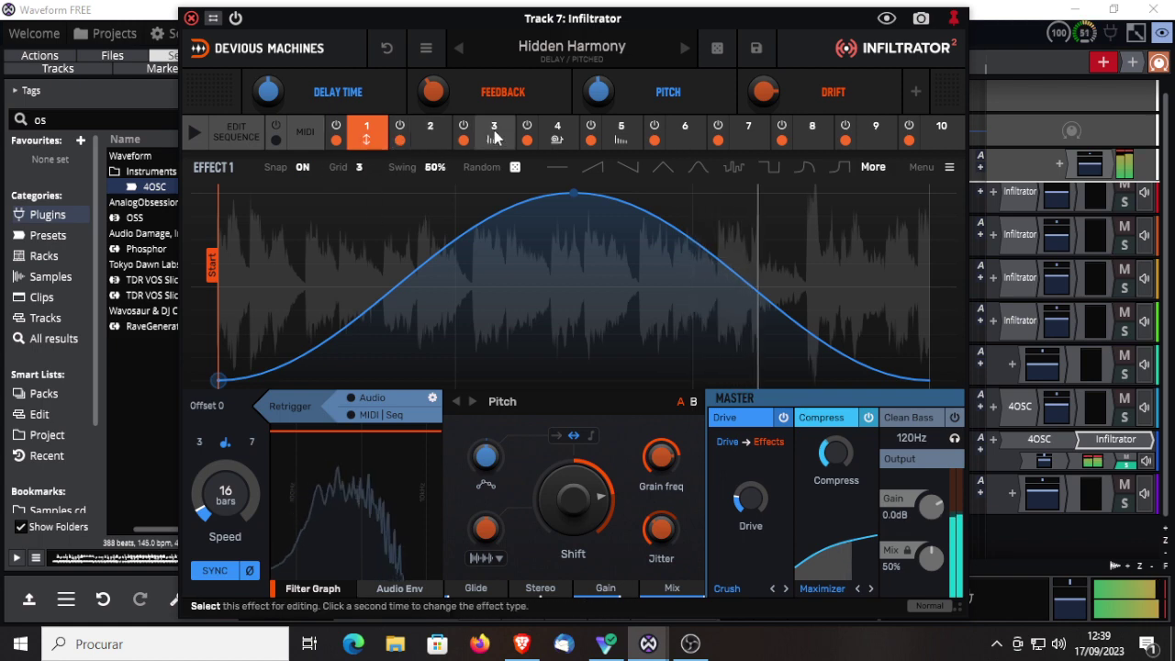
click(494, 133)
click(360, 167)
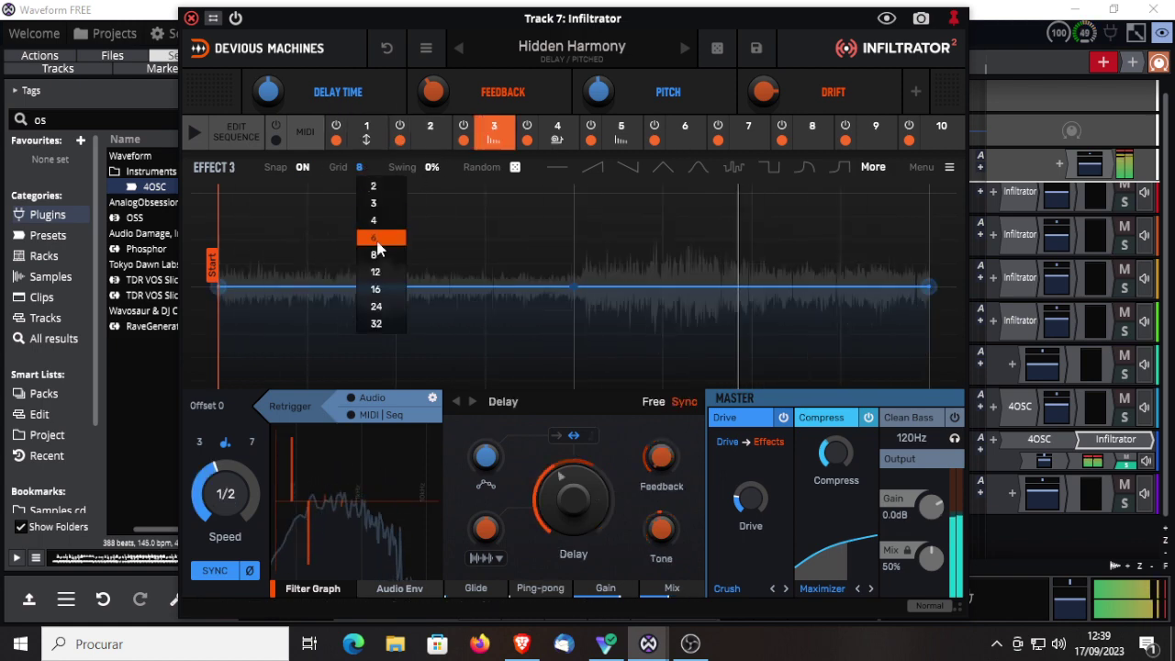
click(372, 233)
click(558, 133)
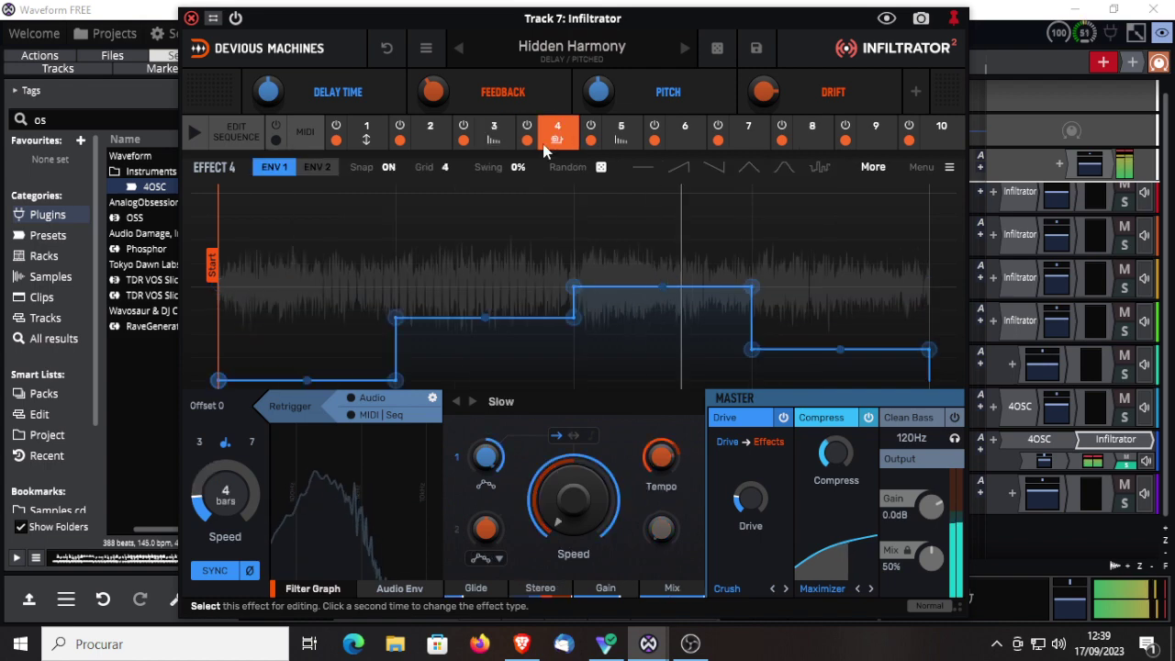
click(444, 168)
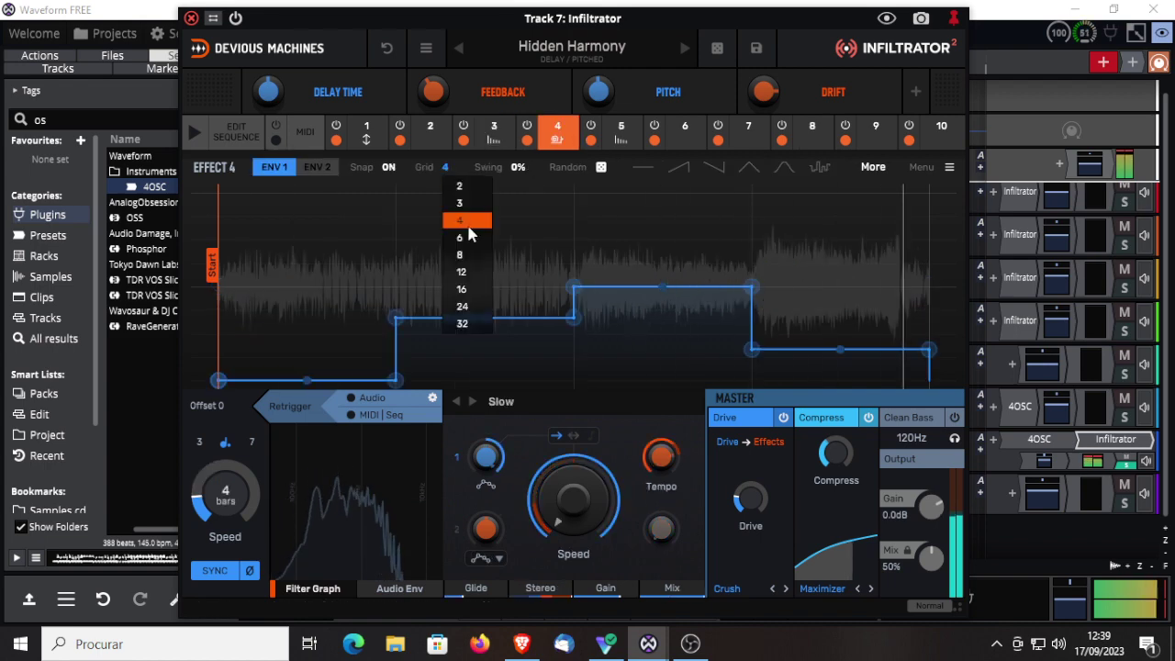
click(468, 204)
Set effect 5's envelope grid to 6 and speed to 16 bars, and enable its MIDI | Seq retrigger
click(624, 135)
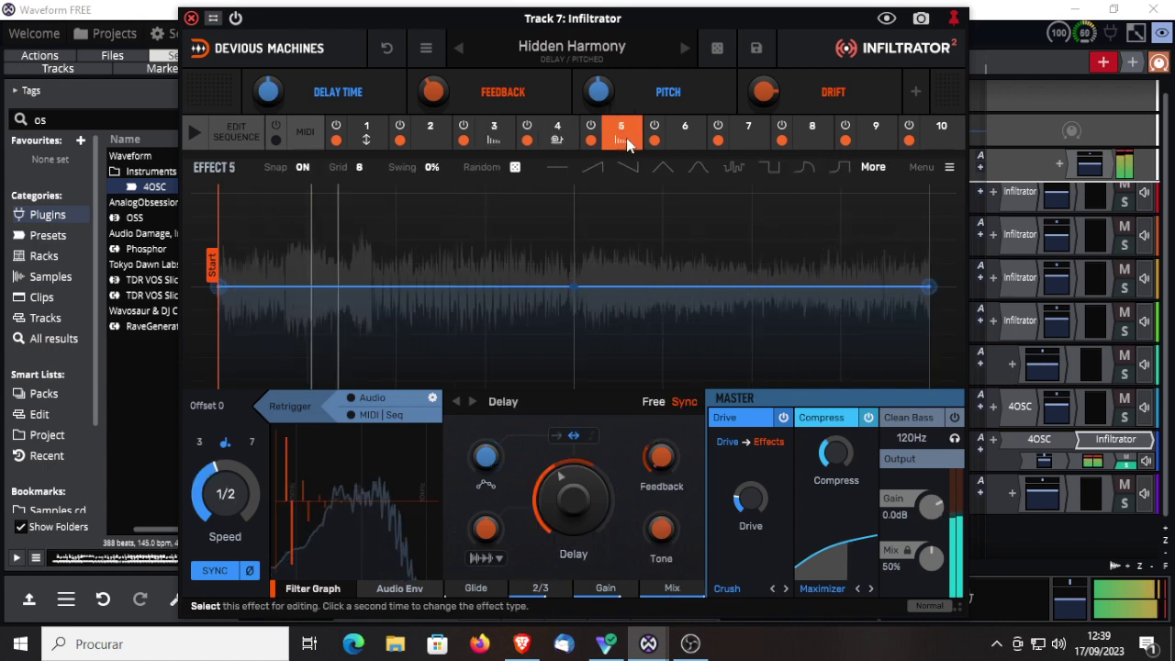
click(359, 167)
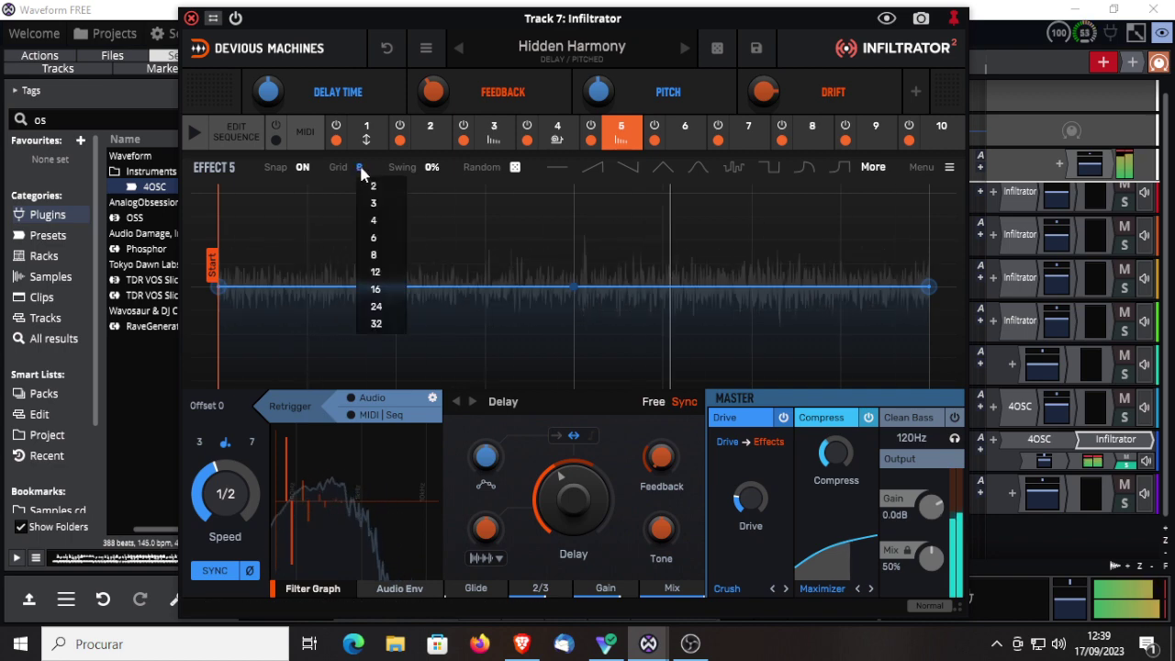
click(375, 235)
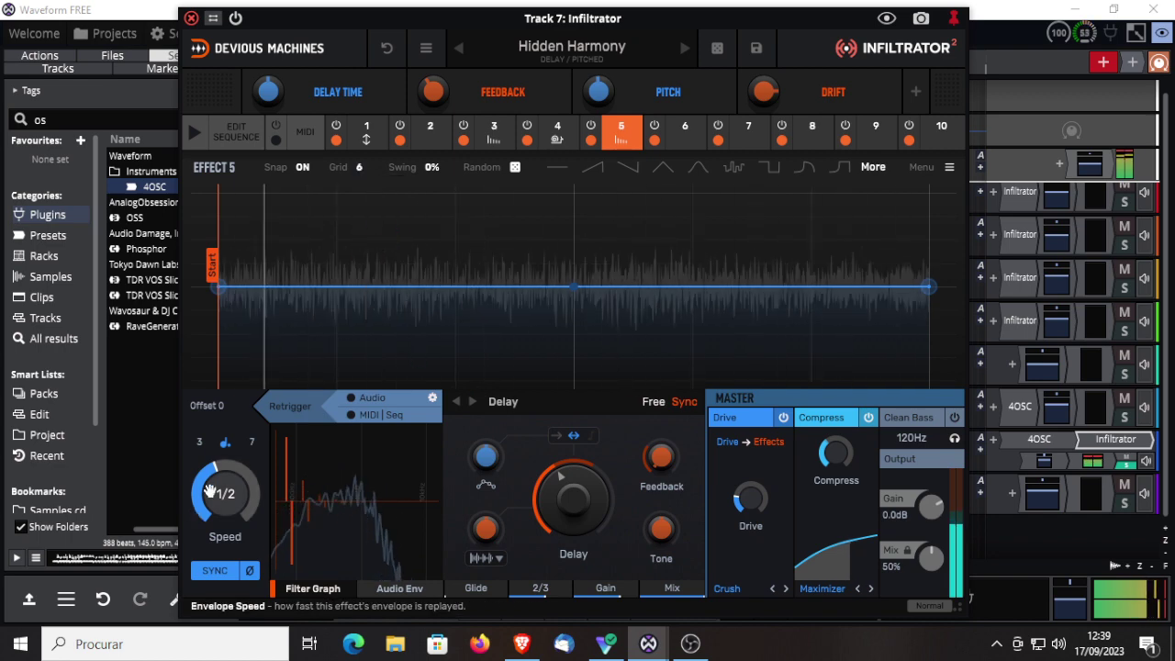
drag(225, 494, 225, 543)
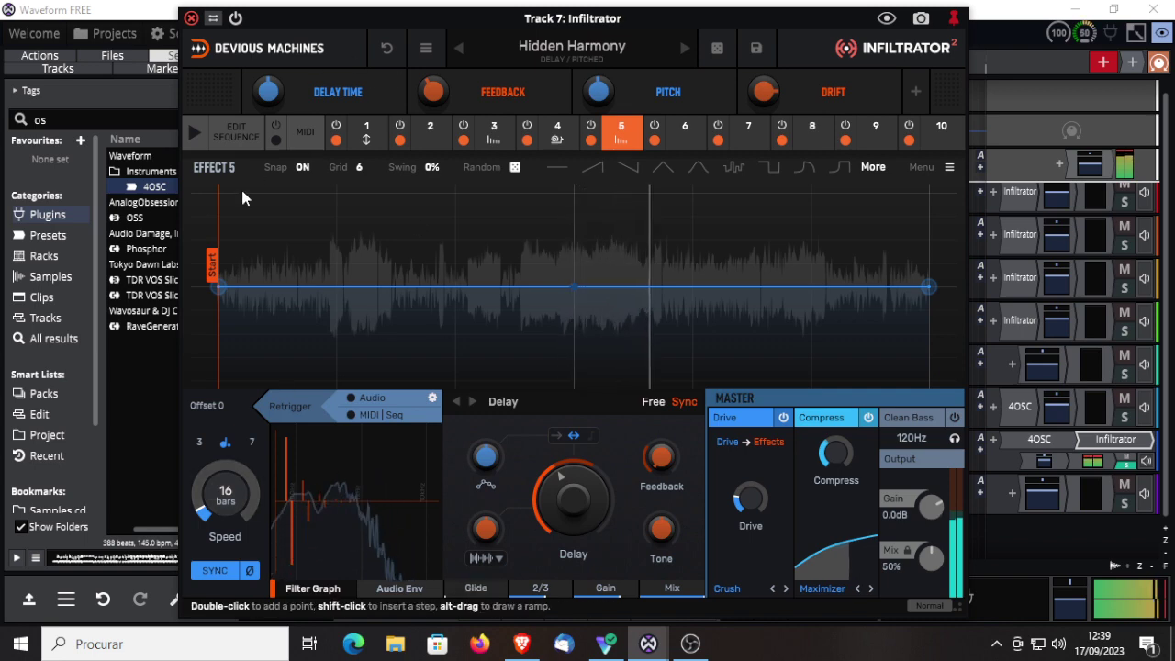
click(350, 415)
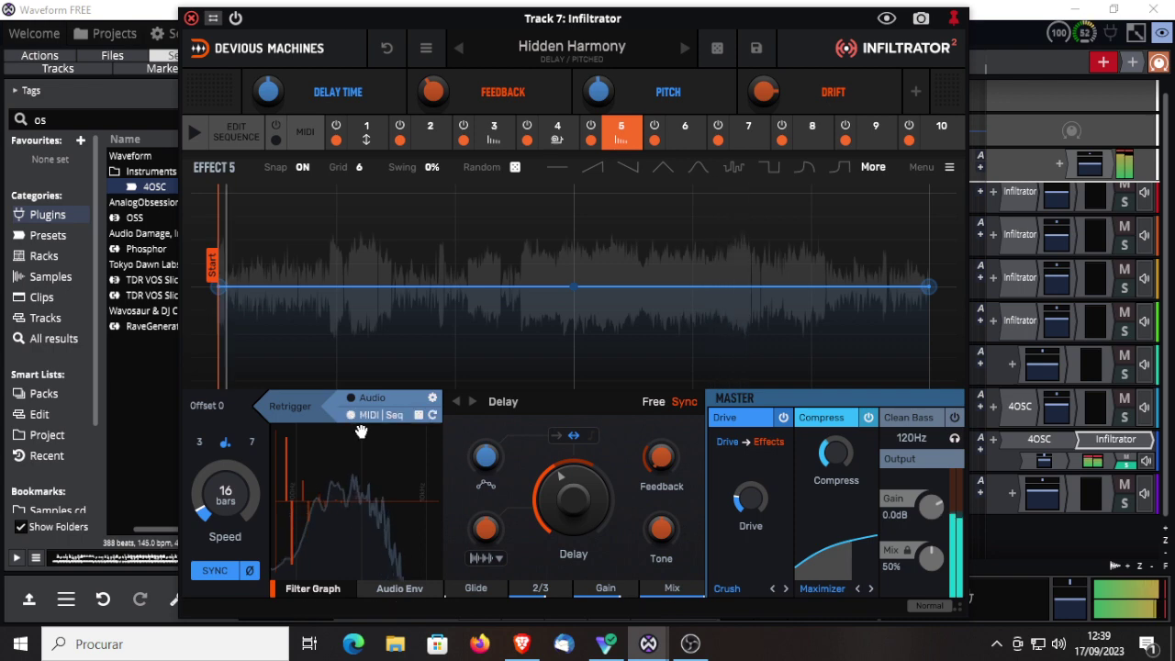
Switch the sequencer back on with its sequence displayed, and compare Hidden Harmony with the plugin bypassed
click(196, 136)
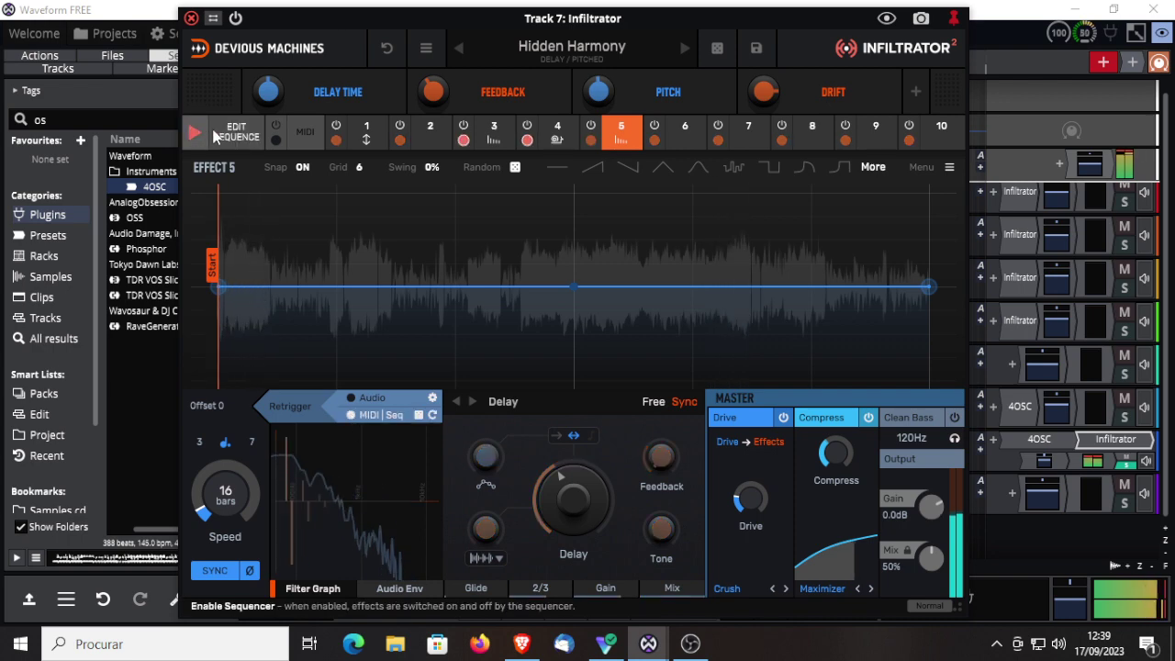
click(237, 133)
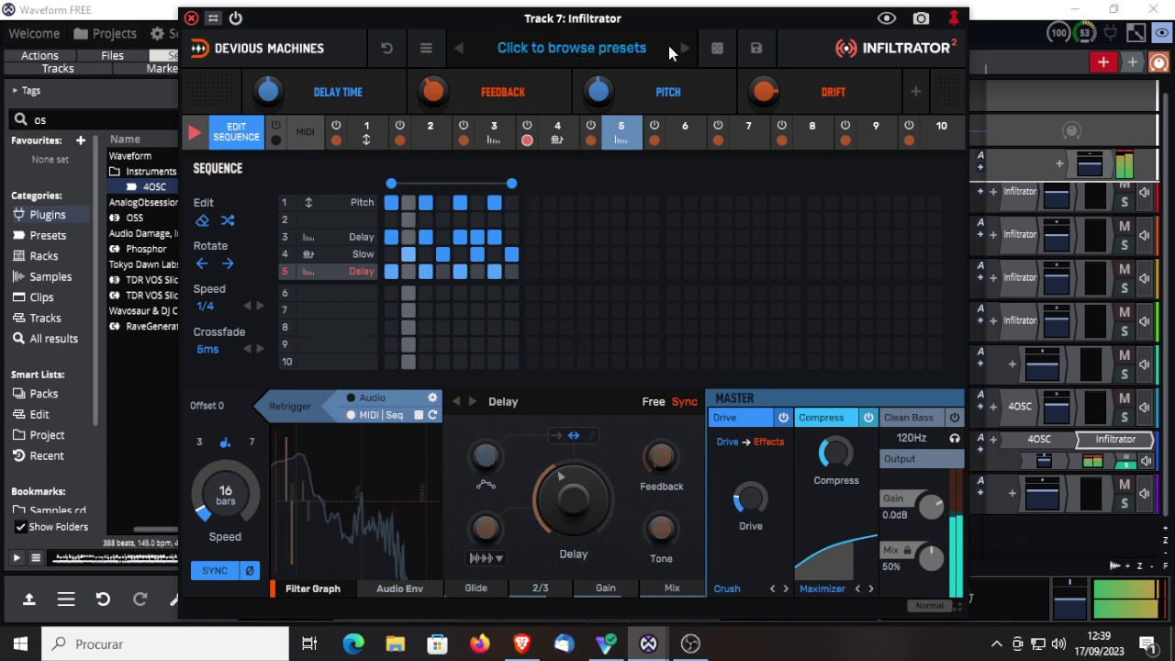
click(234, 19)
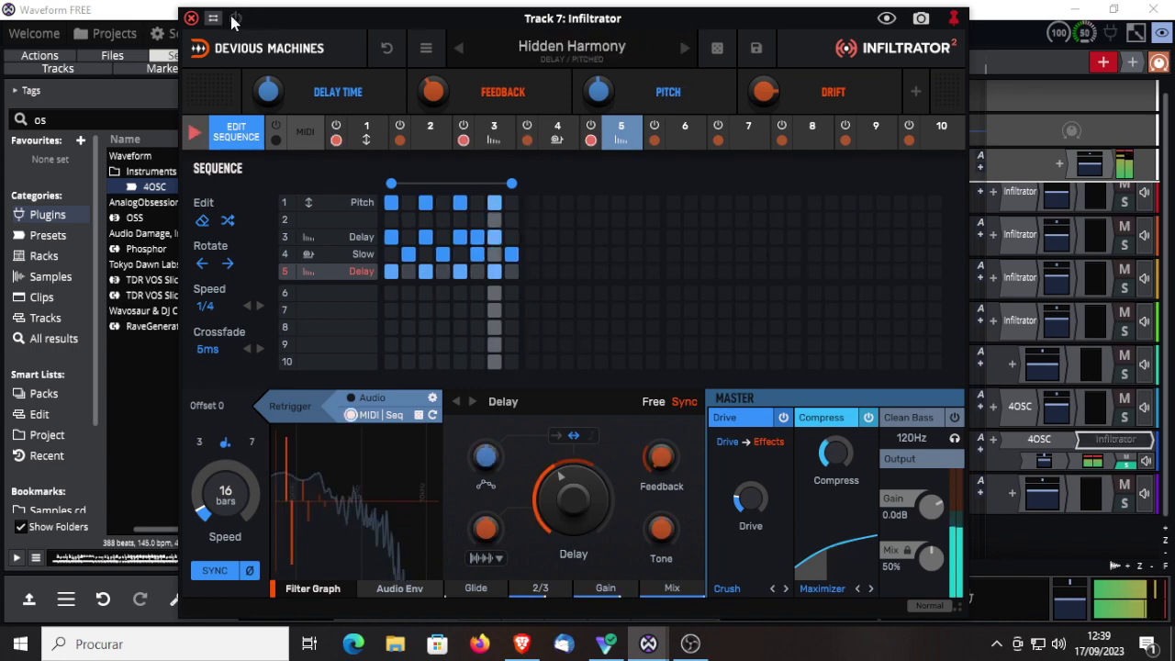
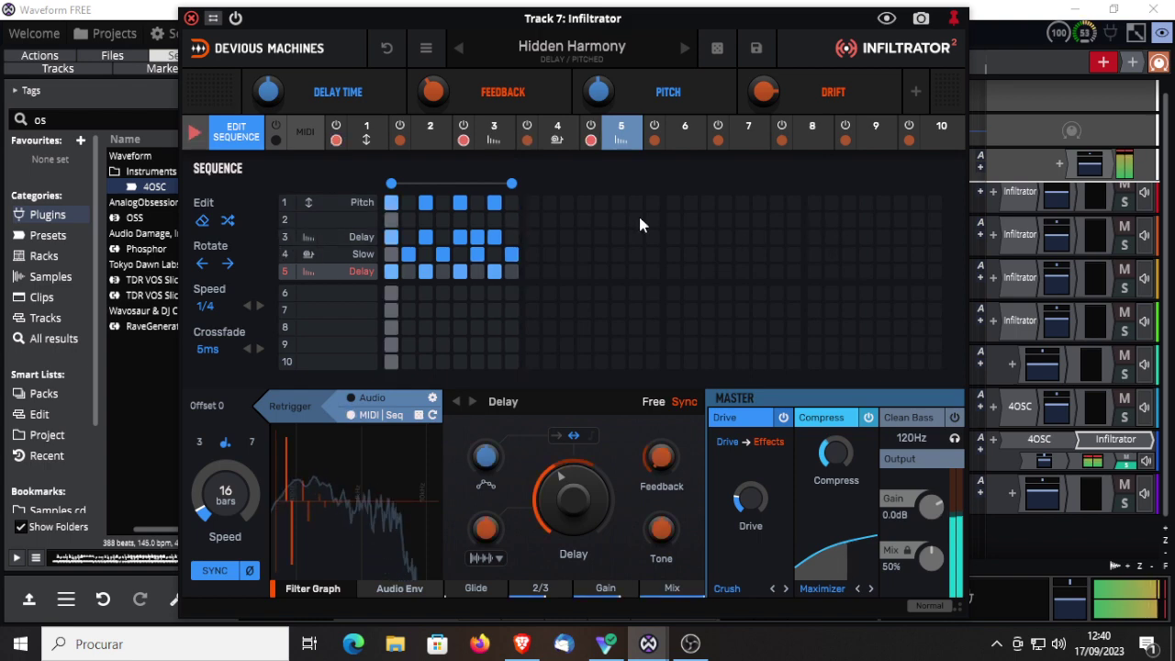
Audition the Horror Sides, Magic, Mysterious Octave and Octave Down Delay presets, comparing Magic with the plugin bypassed
click(683, 48)
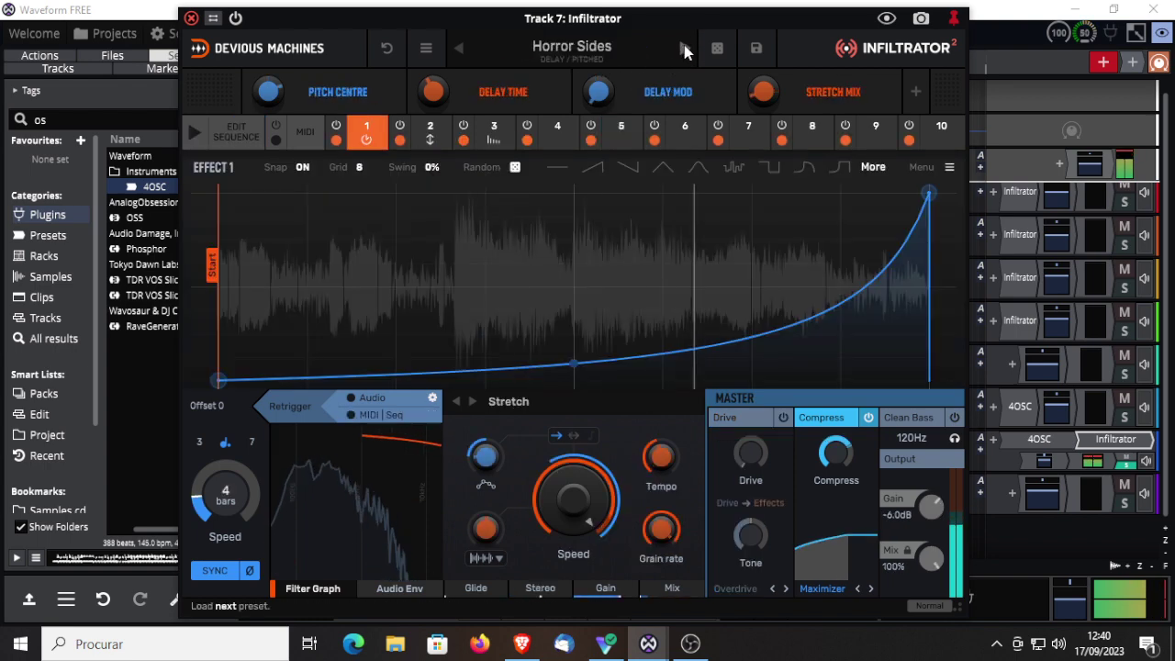
click(683, 49)
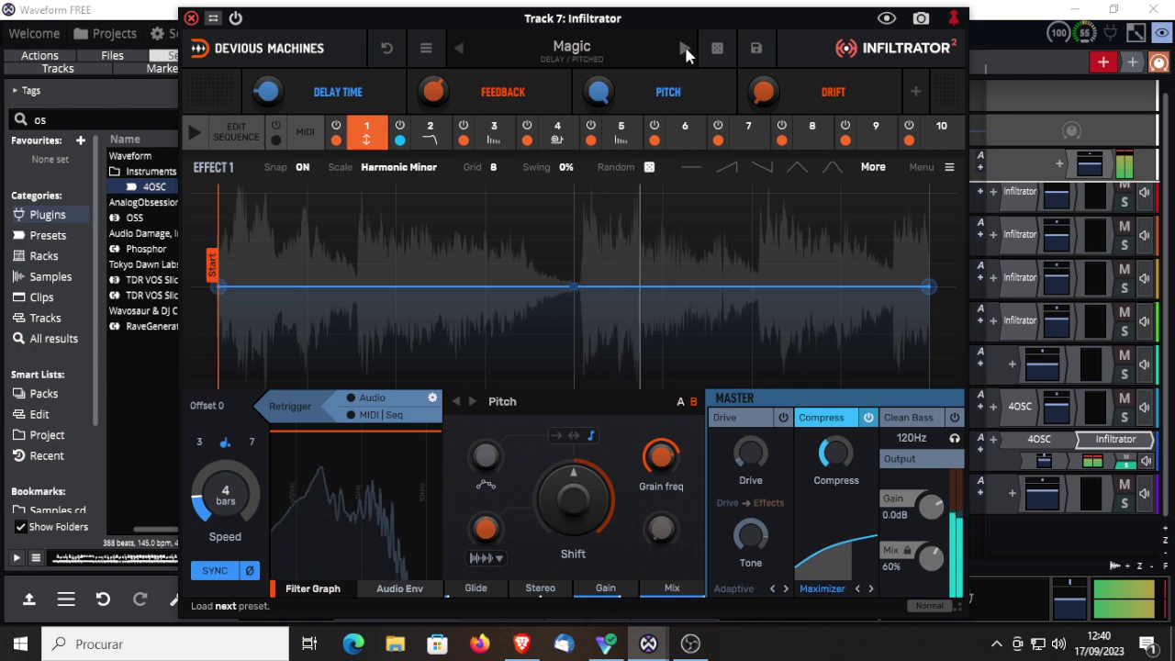
click(234, 22)
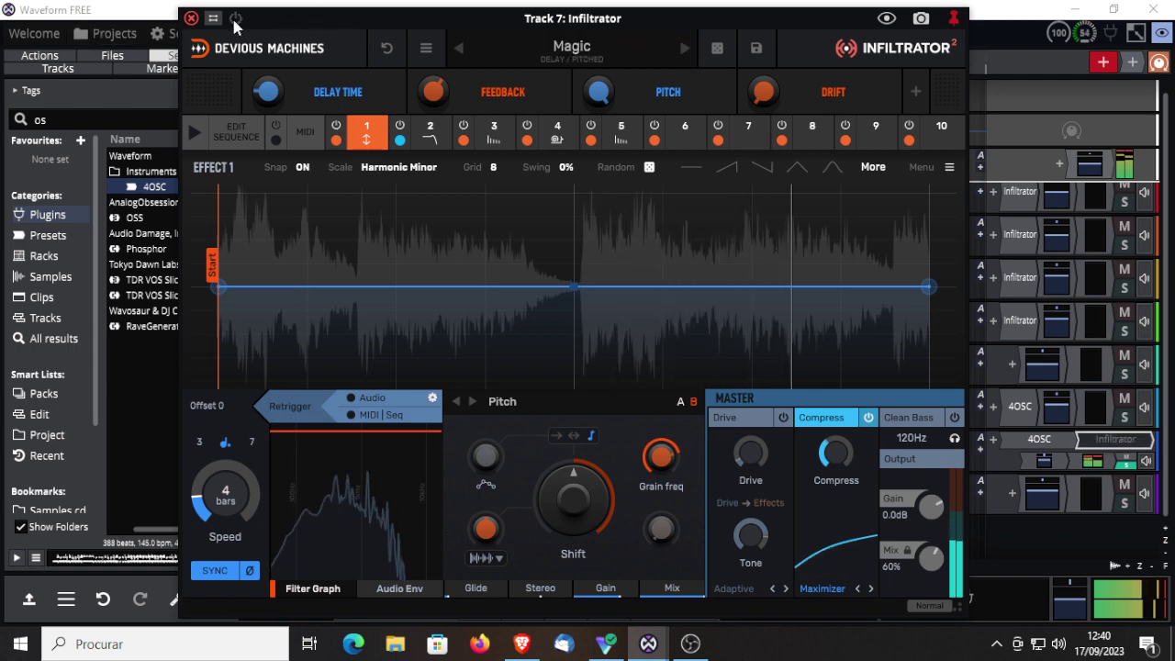
click(236, 22)
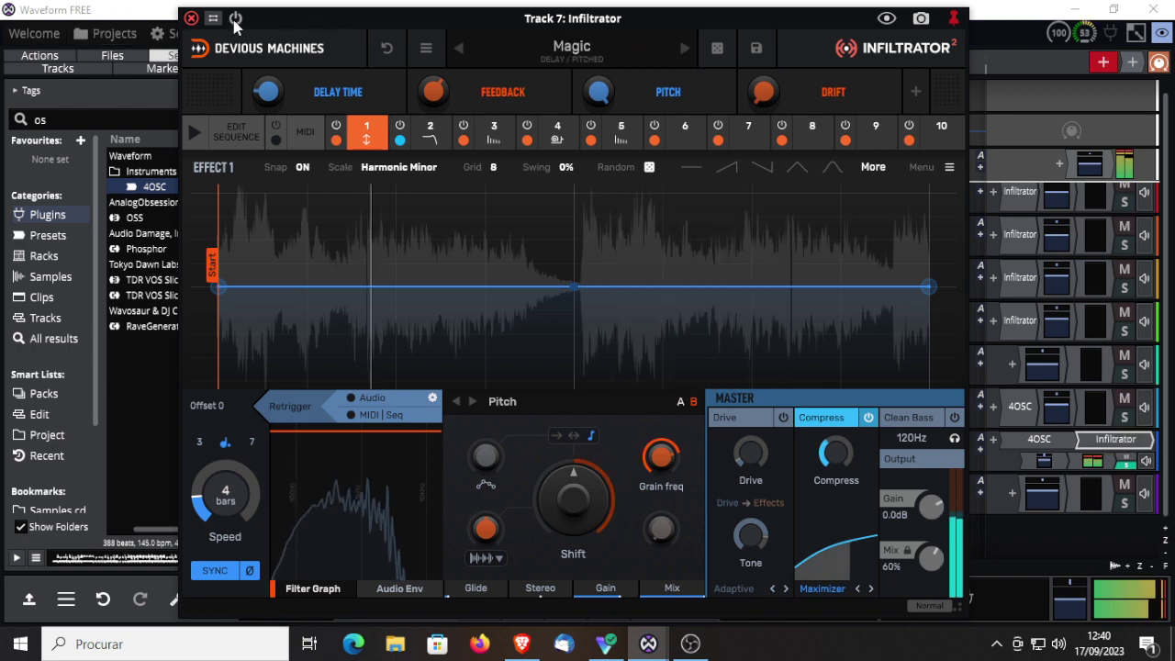
click(684, 48)
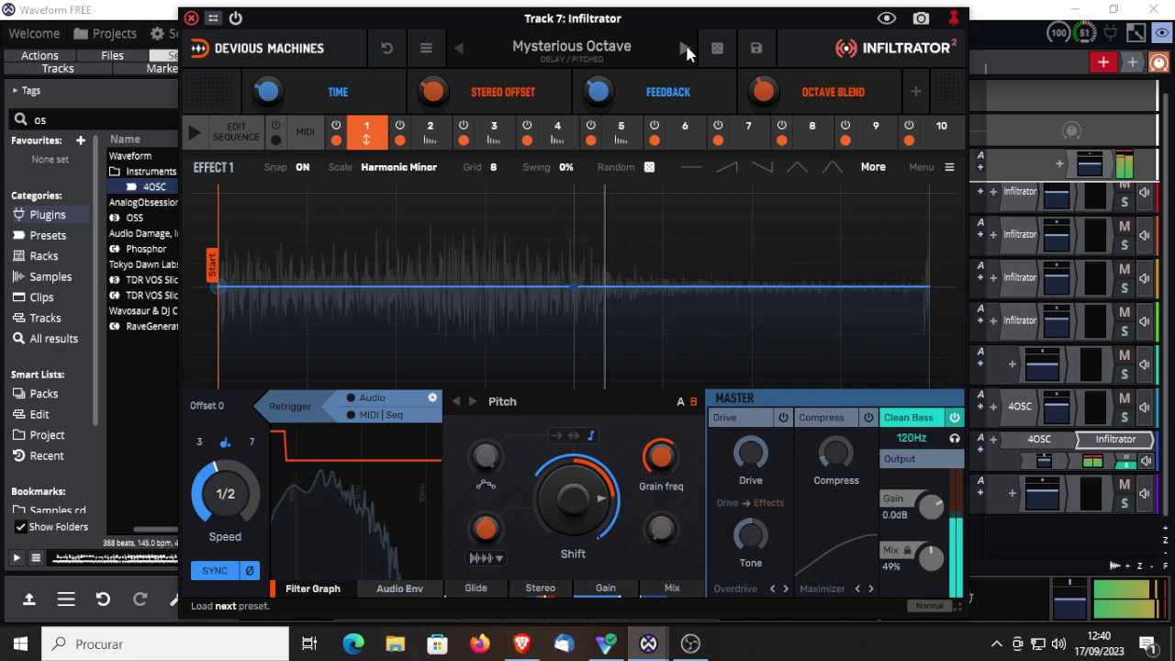
click(686, 48)
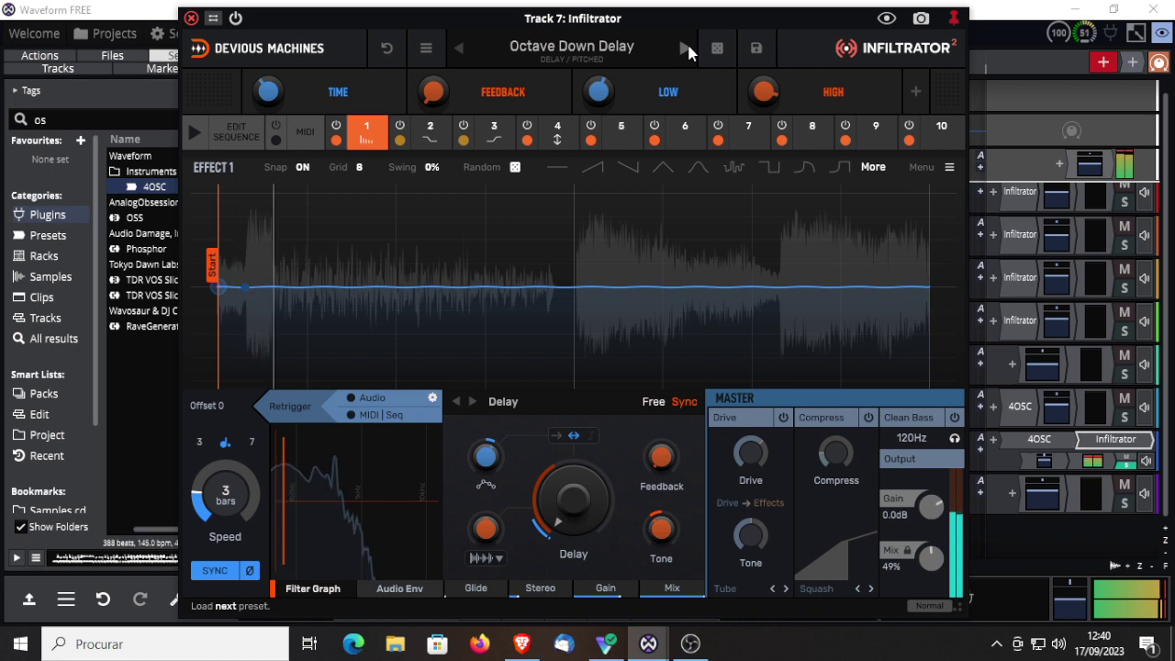
Load the One Octave Above preset, enable its sequencer and turn on effect 1's MIDI | Seq retrigger
click(687, 43)
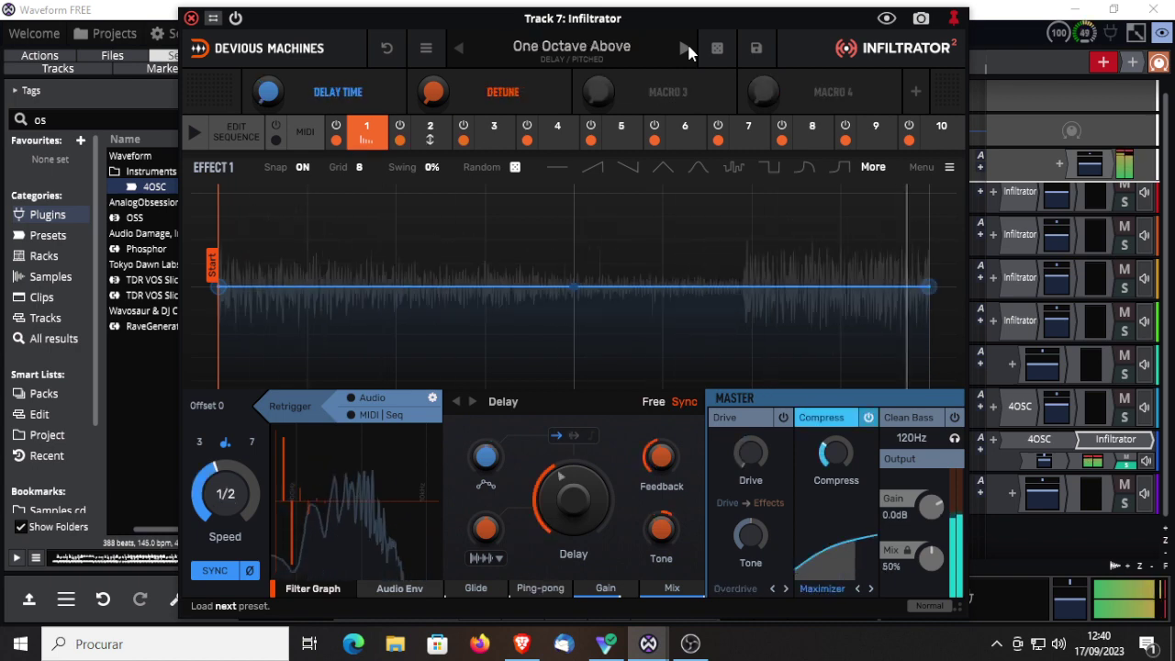
click(191, 136)
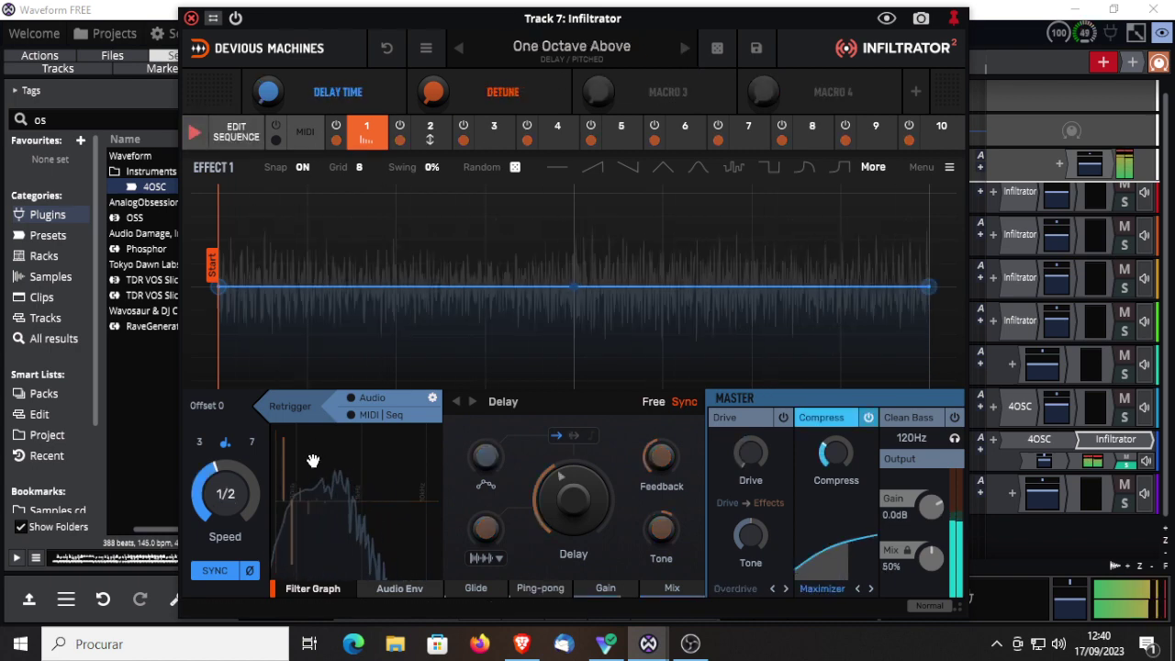
click(352, 417)
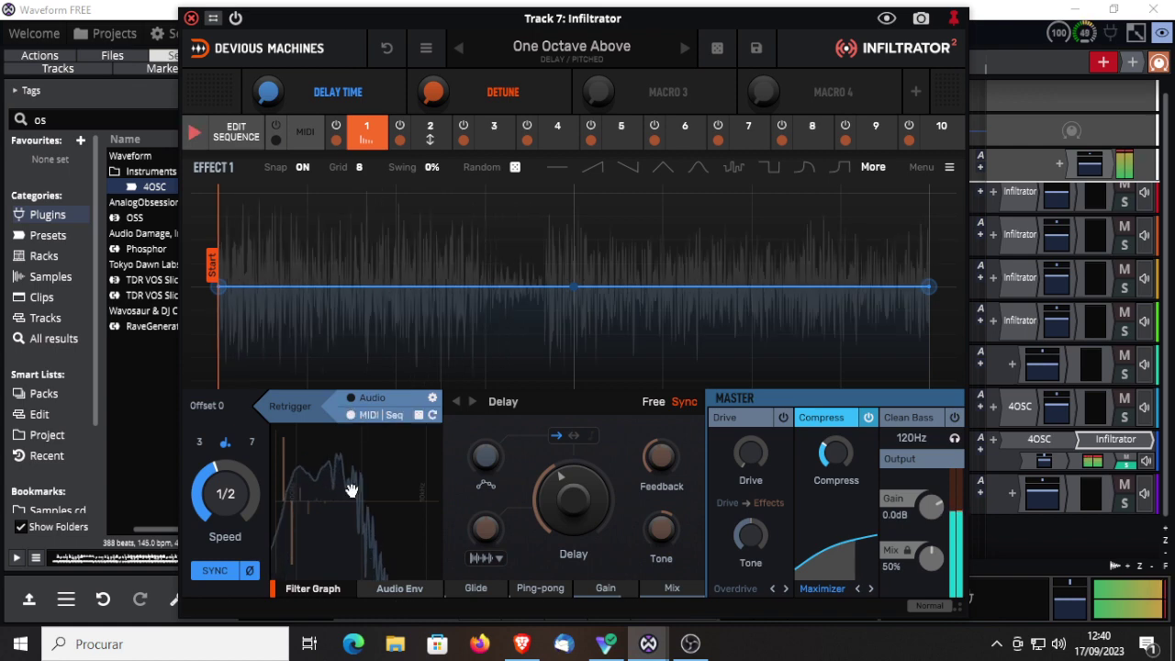
Program the four-step sequence with Delay on steps 1 and 3 and Pitch on all four steps
click(234, 136)
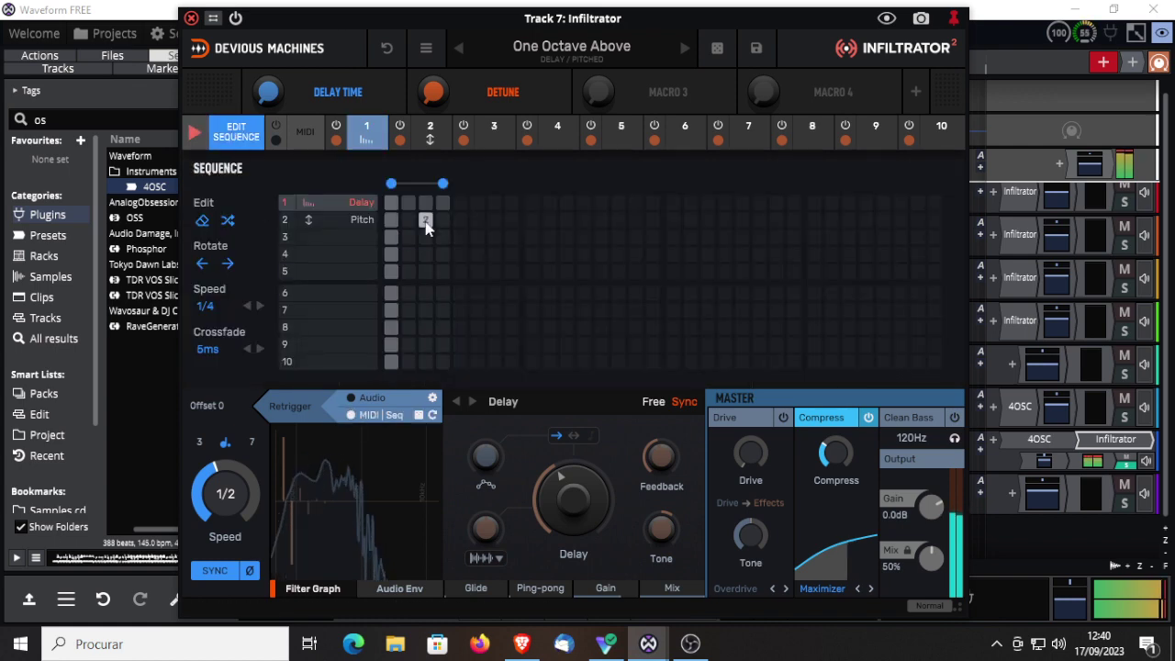
click(391, 202)
click(425, 203)
click(391, 220)
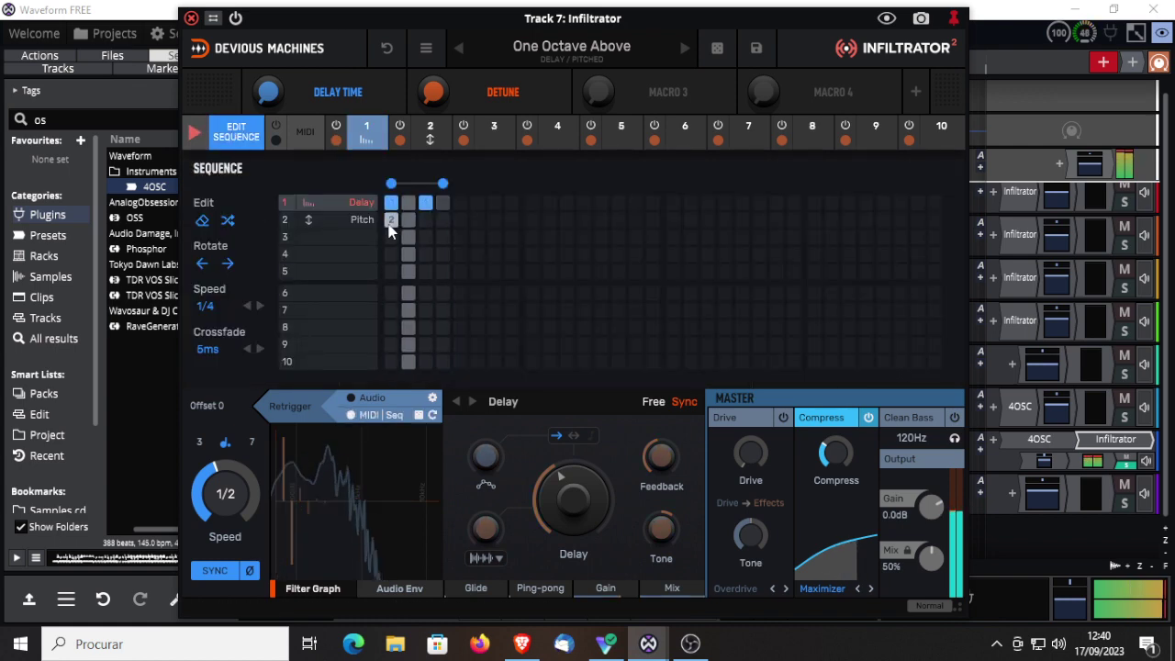
click(409, 220)
click(425, 220)
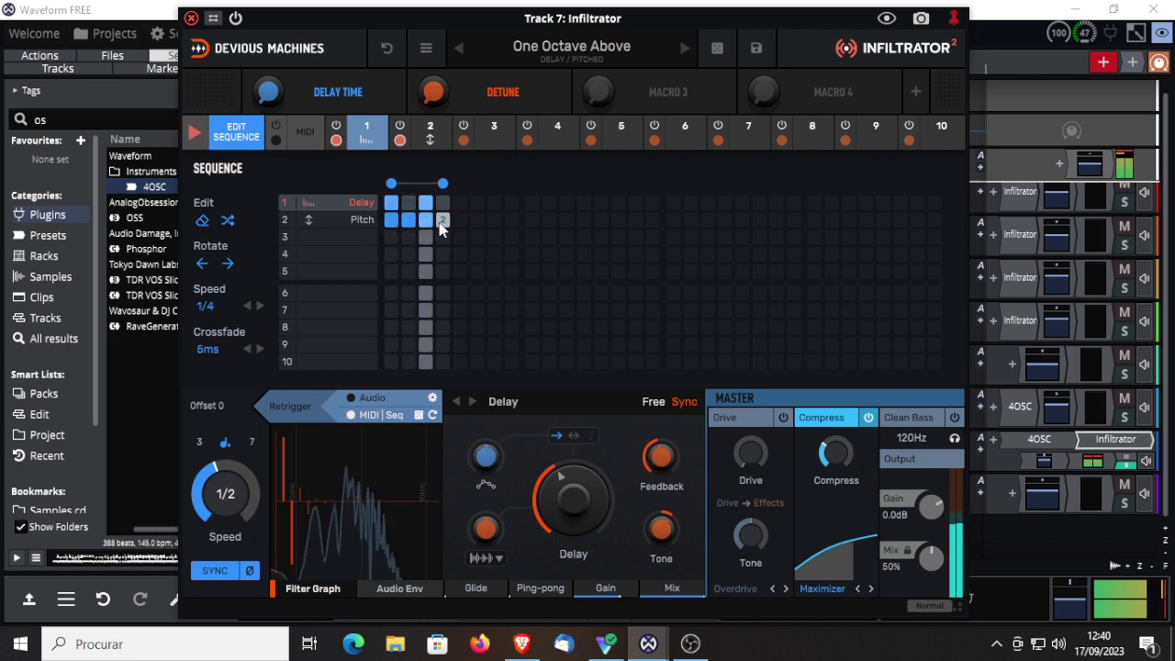
click(442, 221)
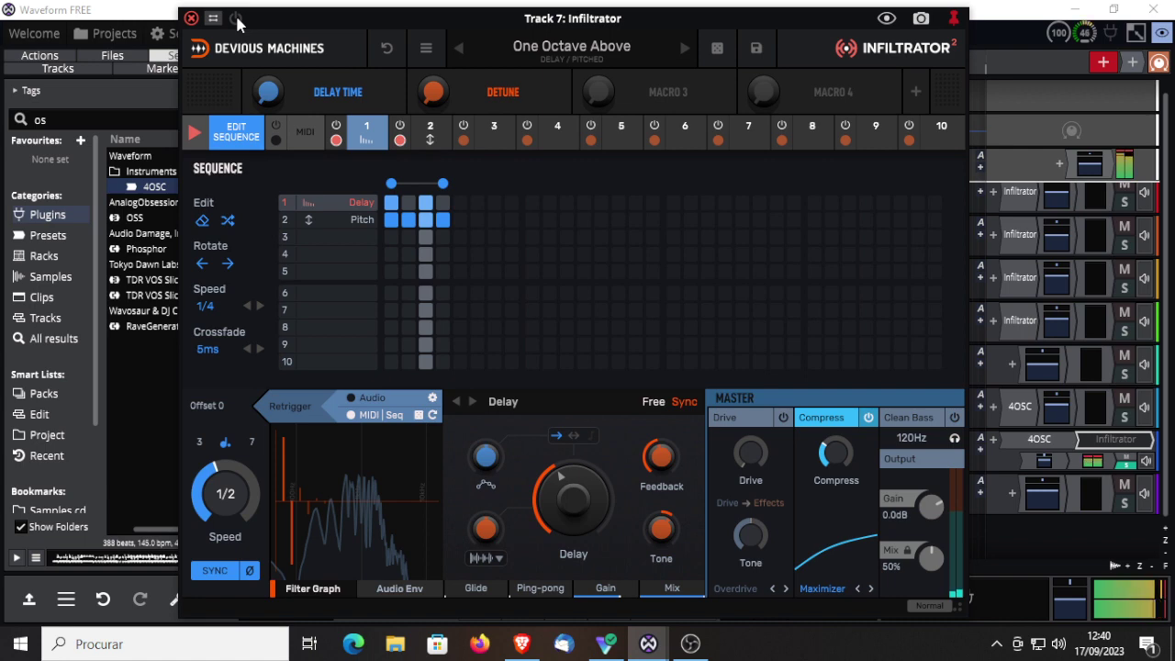
Audition the Out Of Sync Pre Delay, Pitch Slides and Psychedelic Worlds pitched delay presets
click(684, 49)
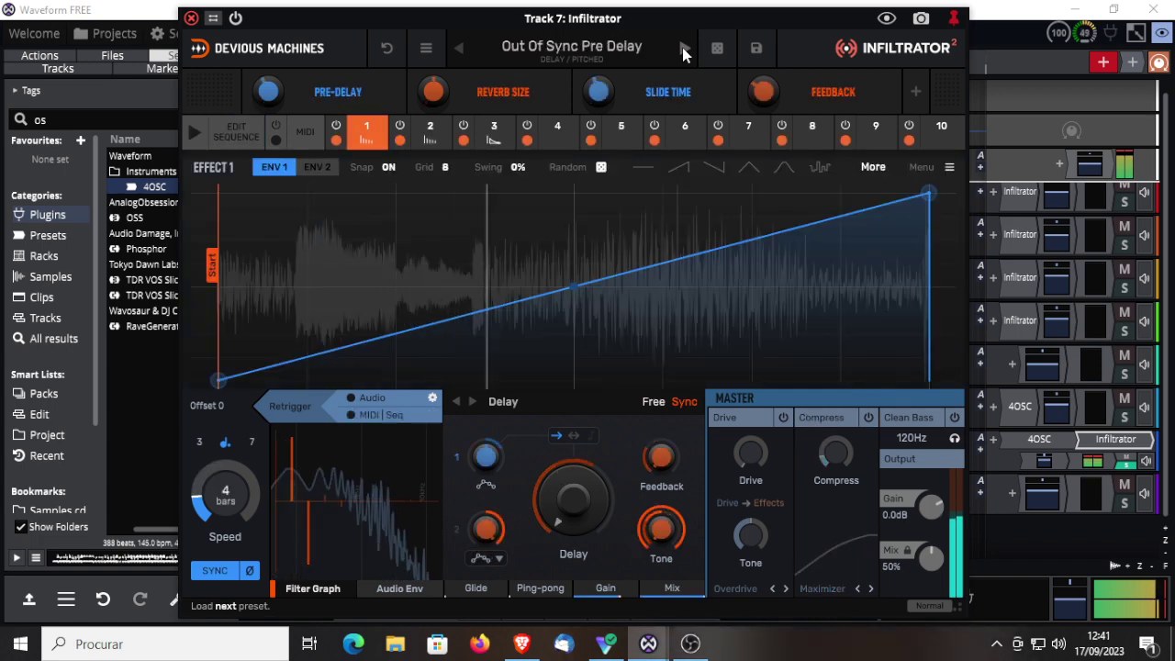
click(682, 52)
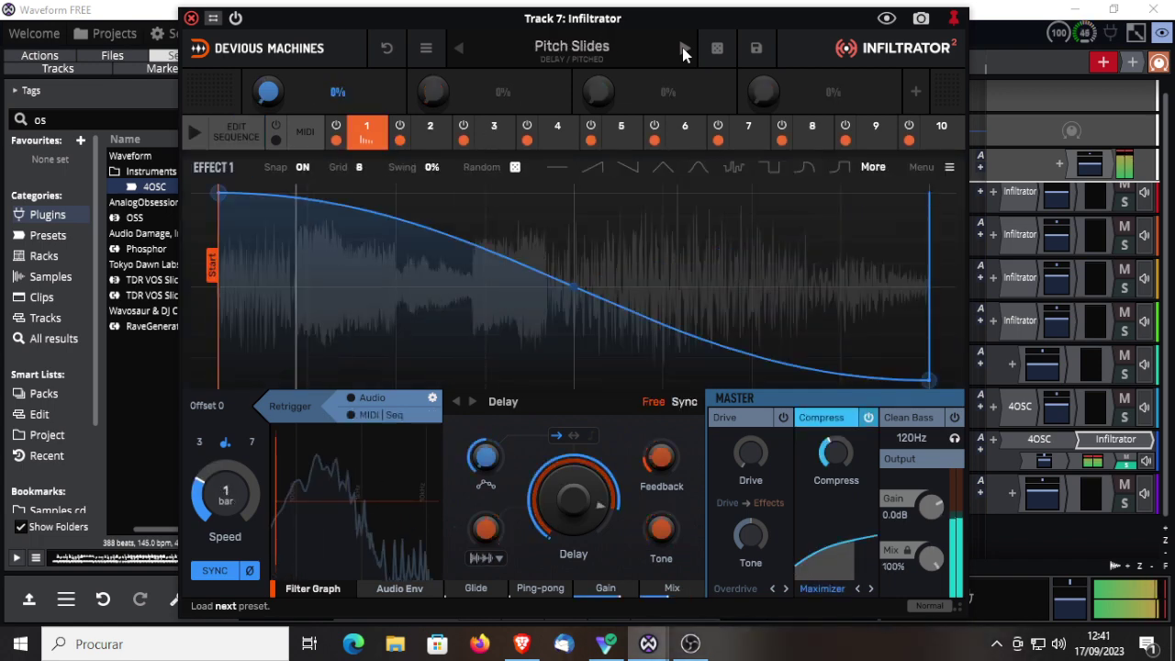
click(581, 41)
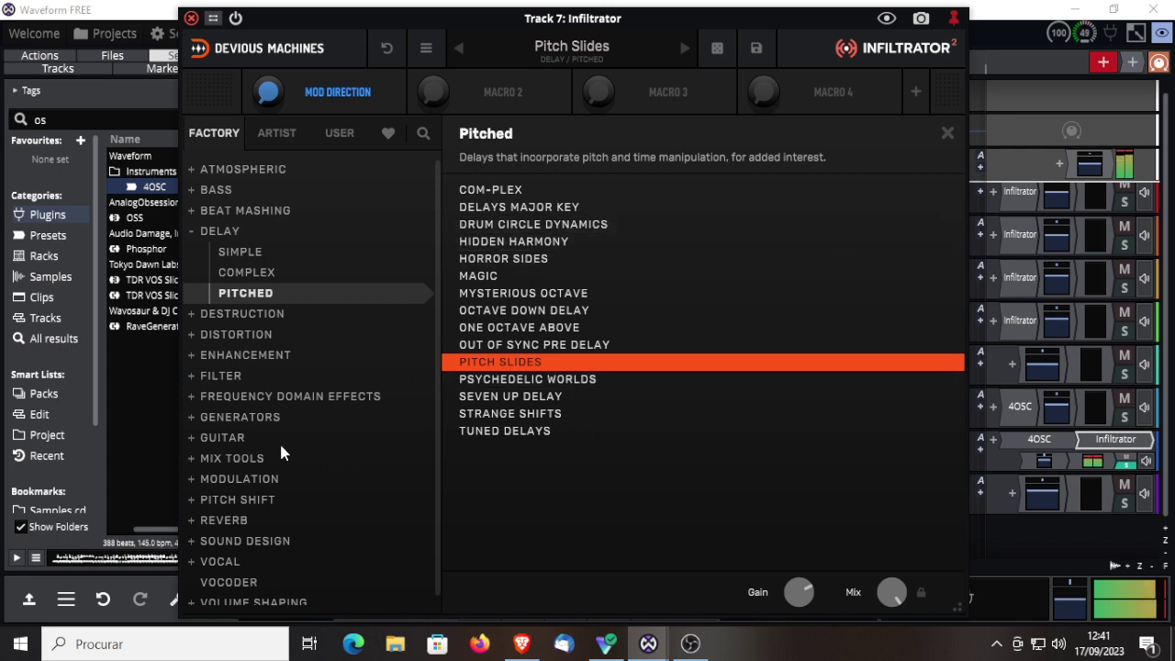
click(510, 382)
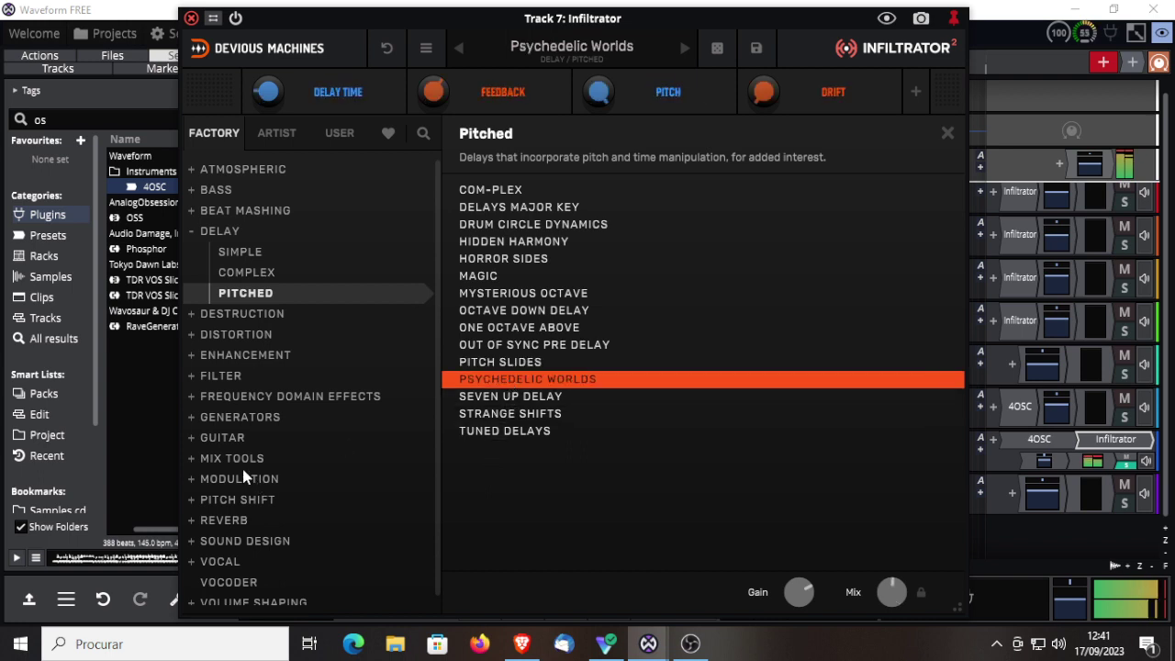
click(946, 135)
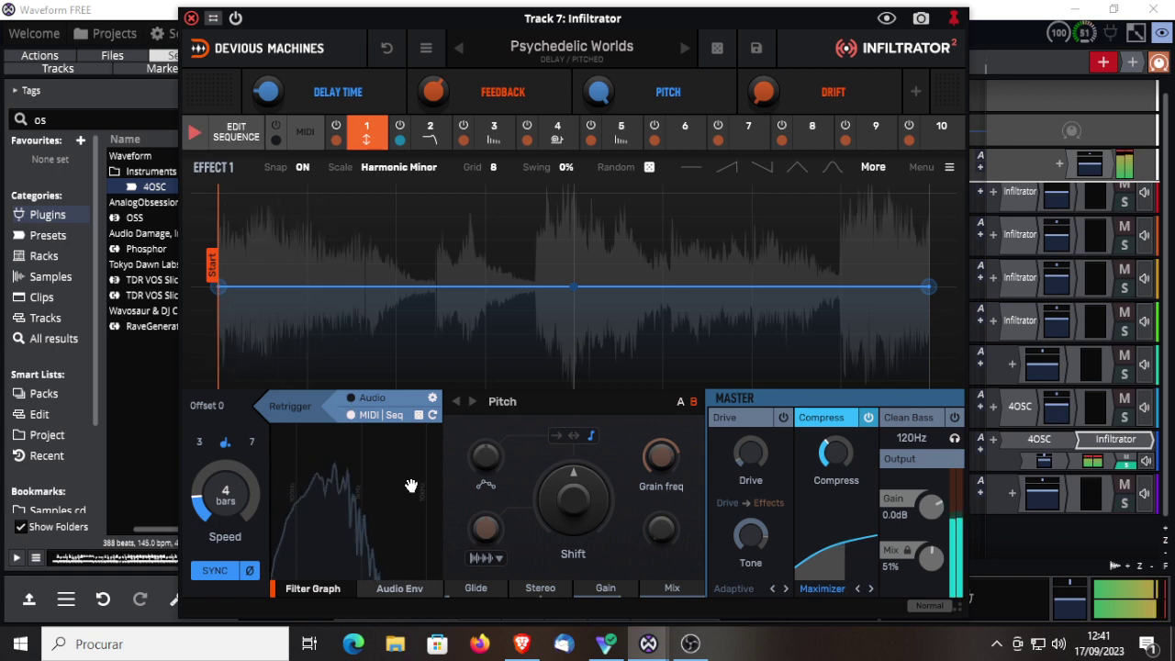
Load Acid Breath from the Venus Theory artist presets and return to its sequence view
click(571, 50)
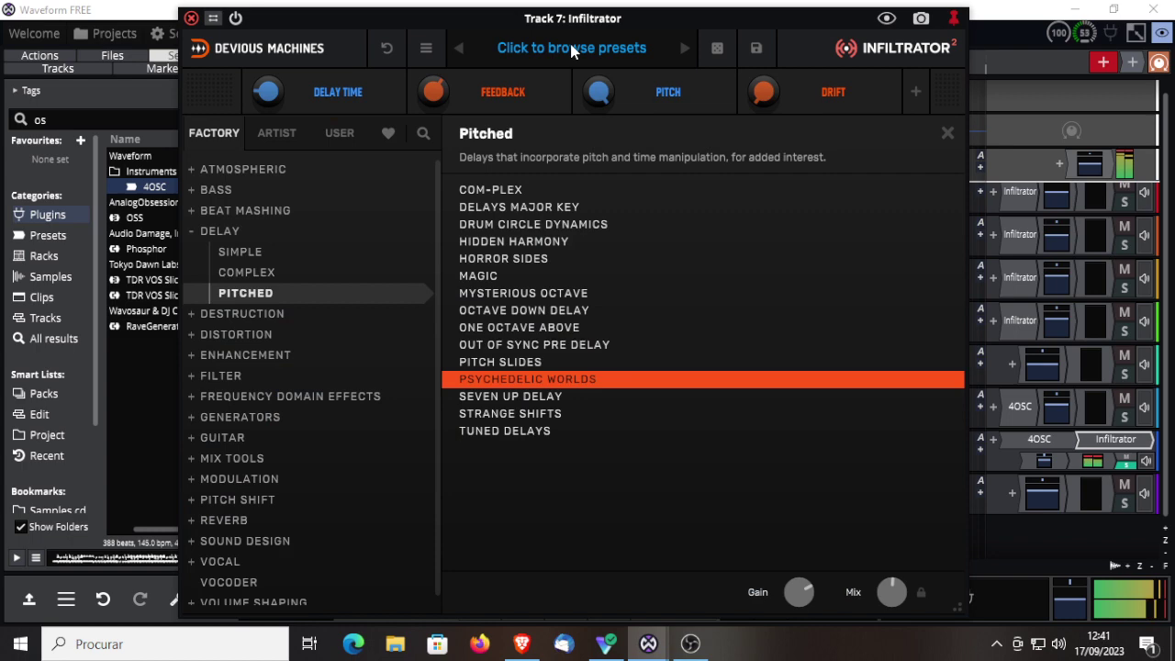
click(290, 135)
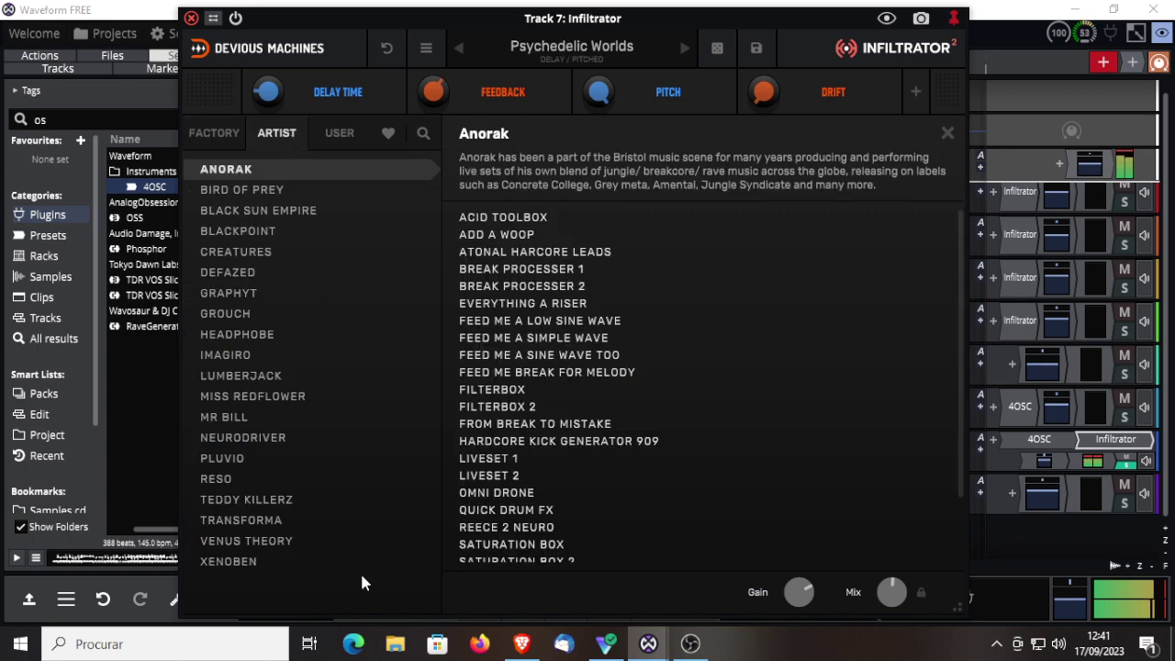
click(227, 541)
click(508, 246)
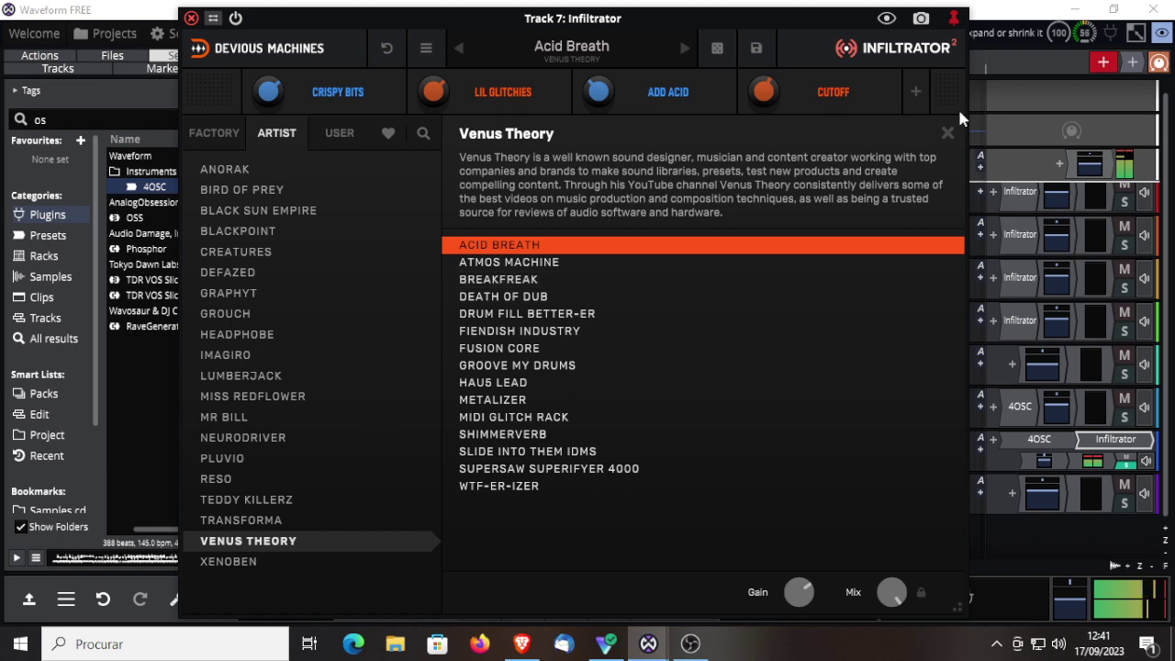
click(946, 135)
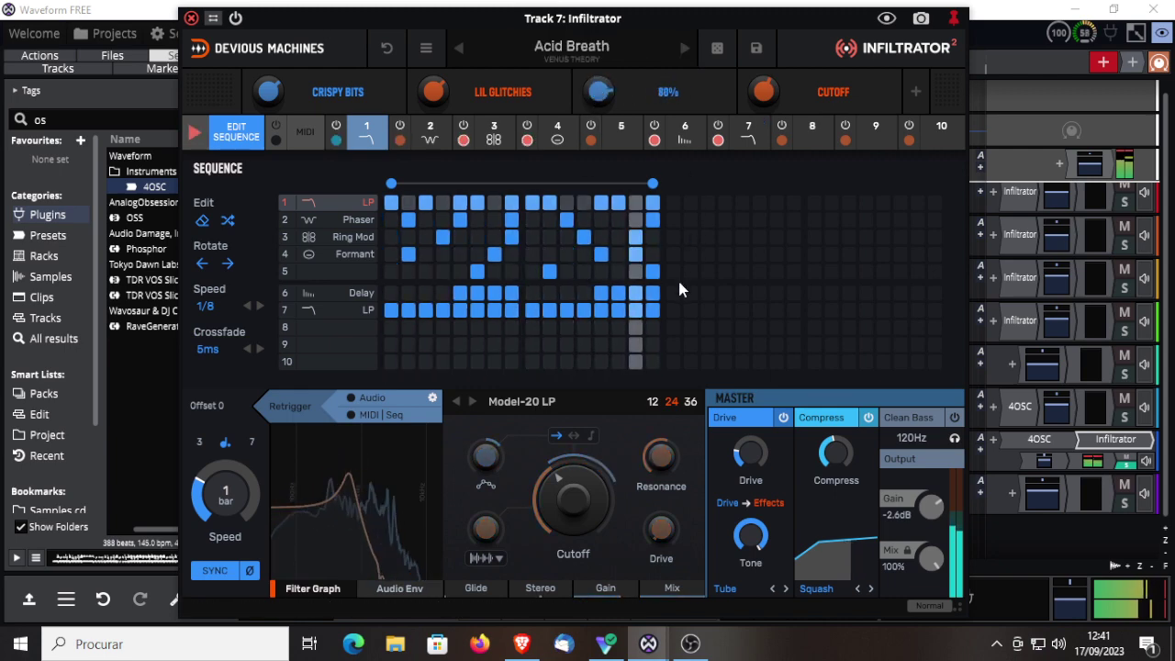
Audition the Venus Theory presets Atmos Machine, BreakFreak and Death Of Dub
click(683, 51)
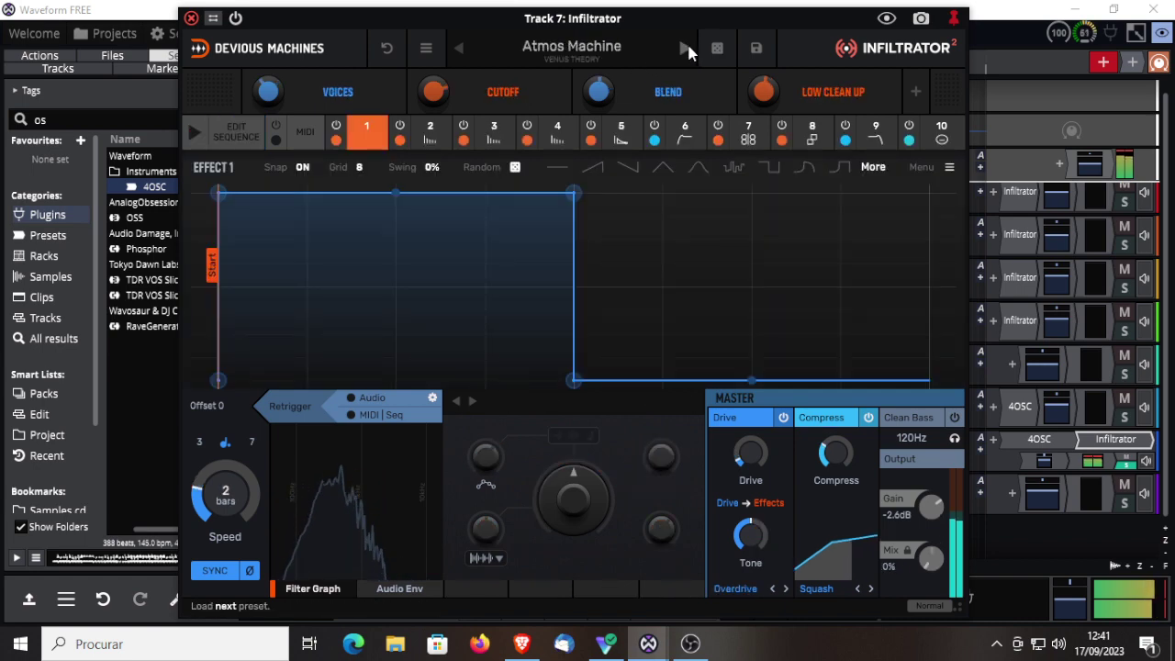
click(684, 50)
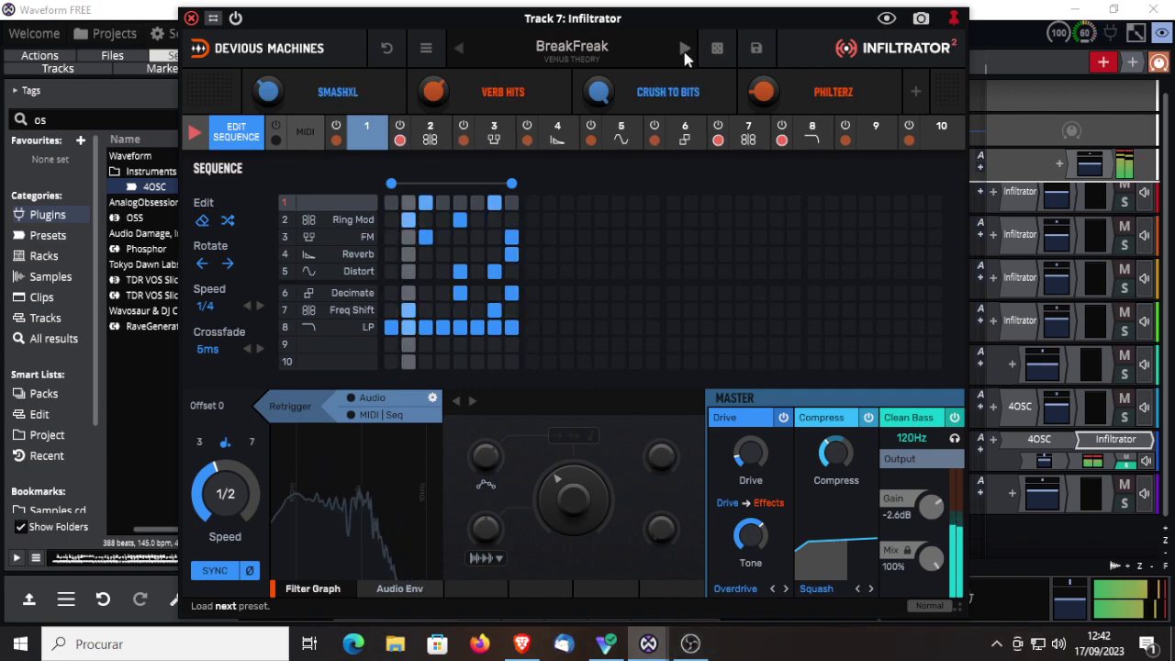
click(683, 50)
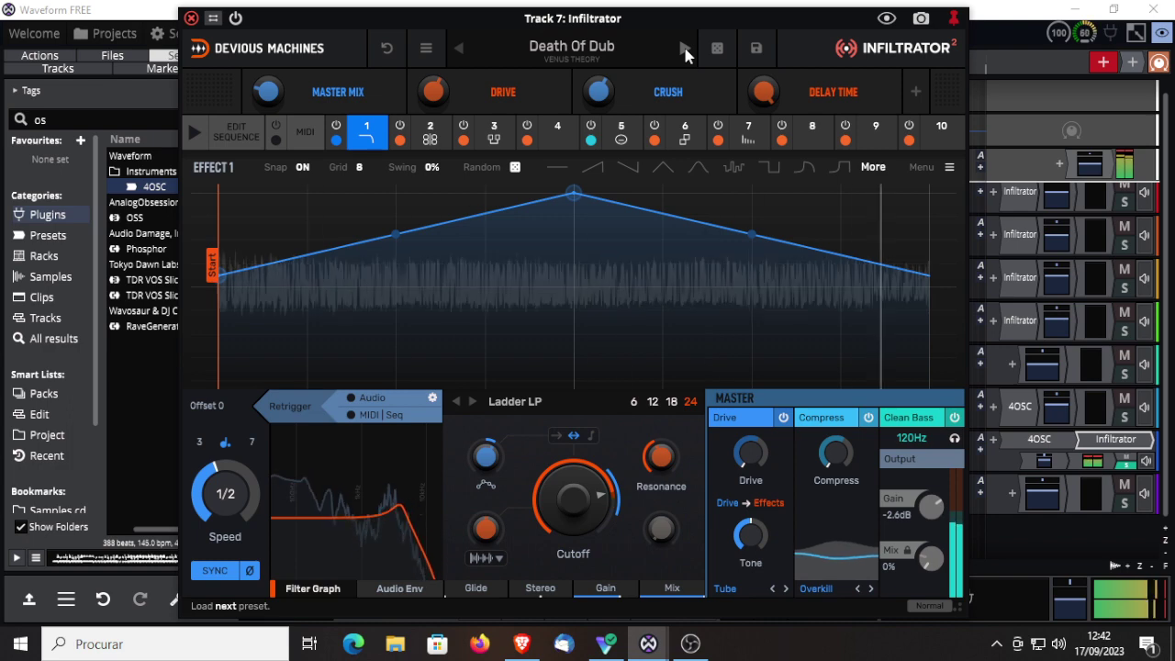
Load the Drum Fill Better-er preset and move effect 1's envelope start point to about three-eighths of the envelope
click(684, 49)
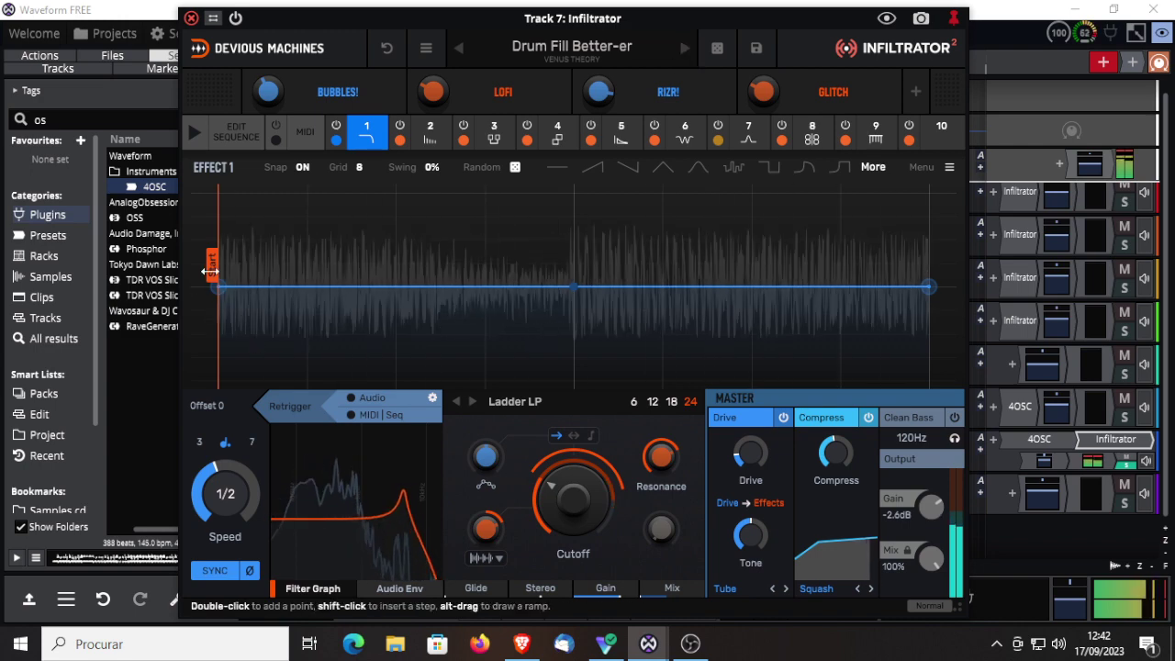
mouse_move(213, 265)
mouse_down()
mouse_move(347, 296)
mouse_move(291, 295)
mouse_move(475, 298)
mouse_move(435, 301)
mouse_move(495, 279)
mouse_up()
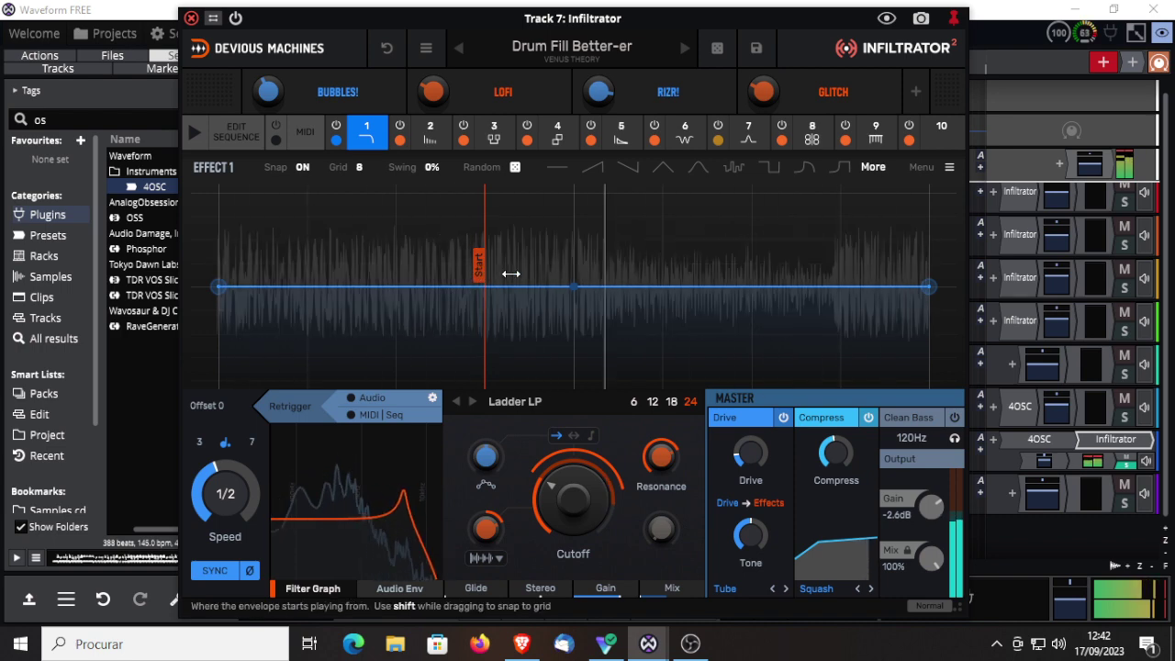
mouse_move(509, 269)
mouse_down()
mouse_move(566, 272)
mouse_move(491, 273)
mouse_up()
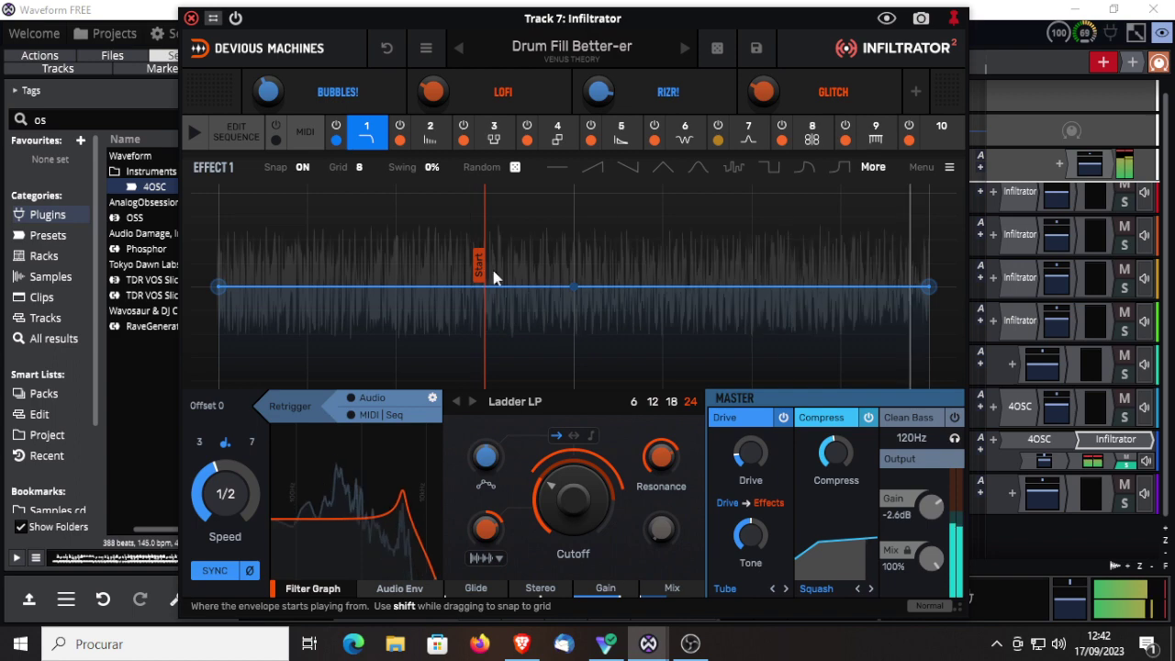
Audition the Fiendish Industry, Fusion Core, Groove My Drums, Hau5 Lead and Metalizer presets
click(683, 51)
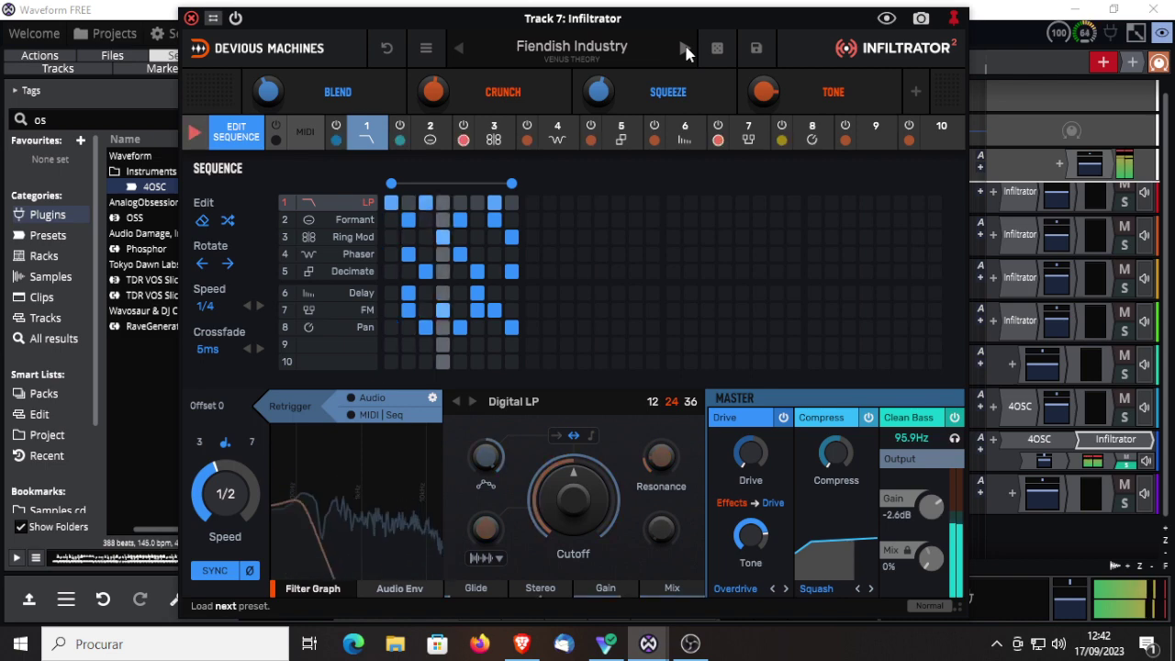
click(684, 51)
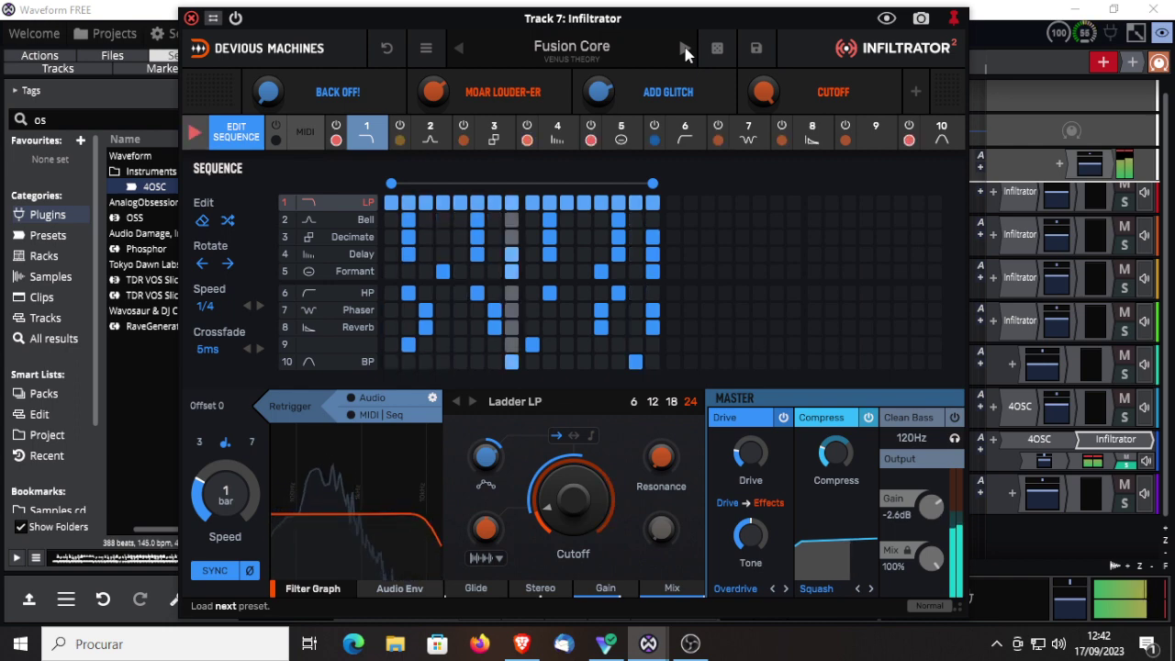
click(684, 50)
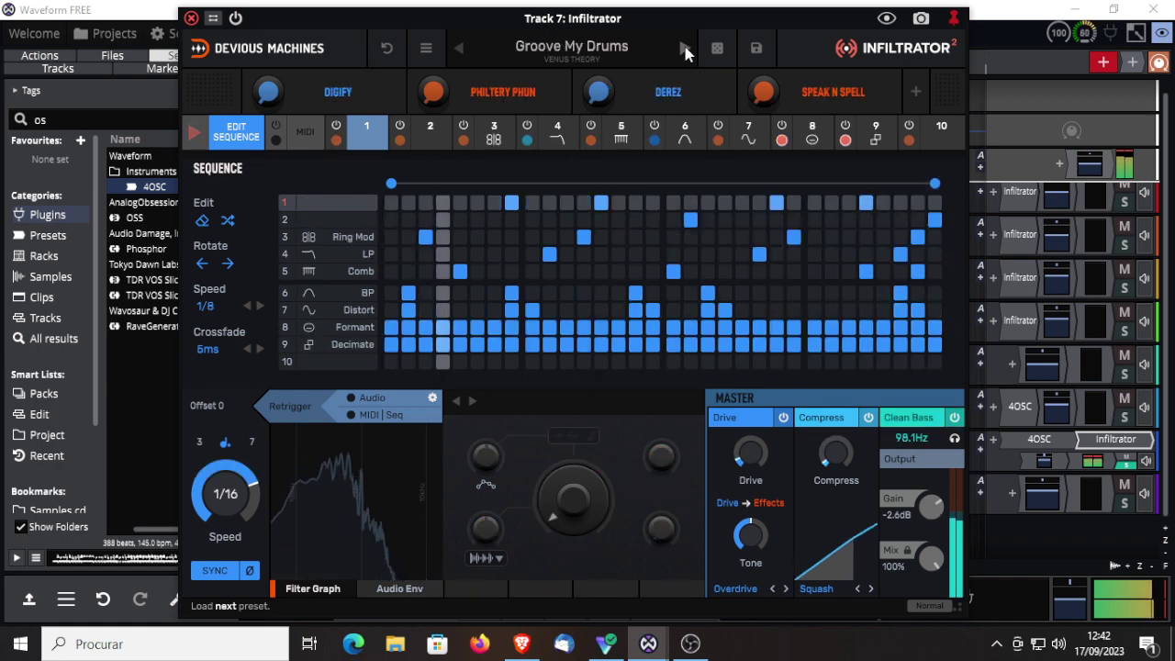
click(684, 50)
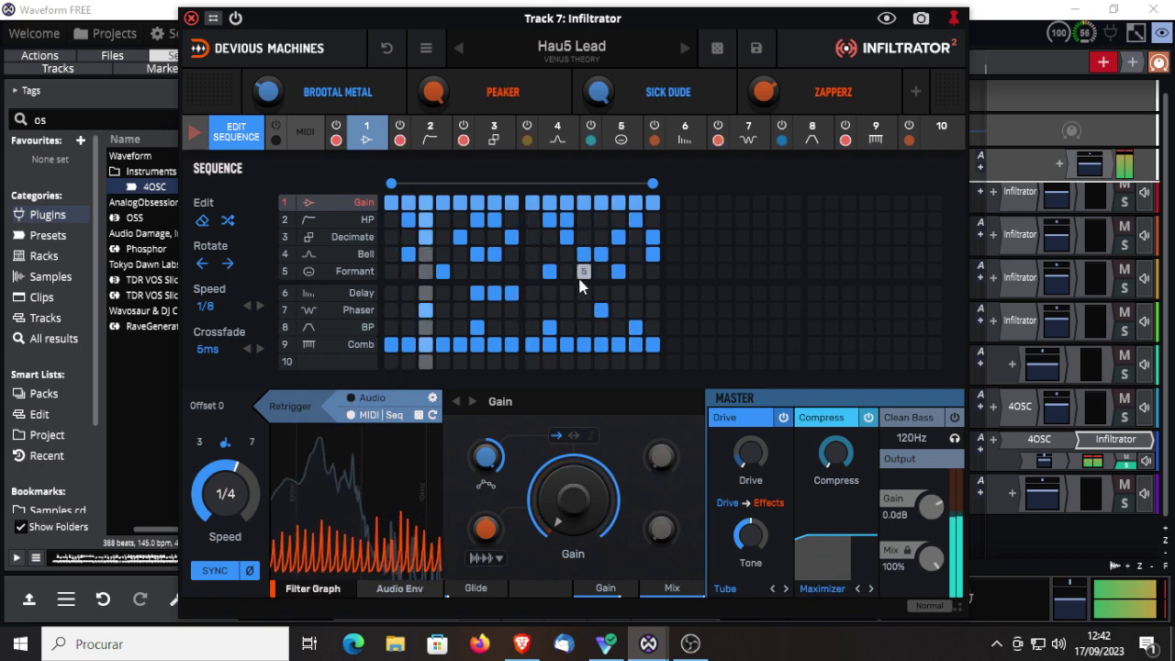
click(684, 51)
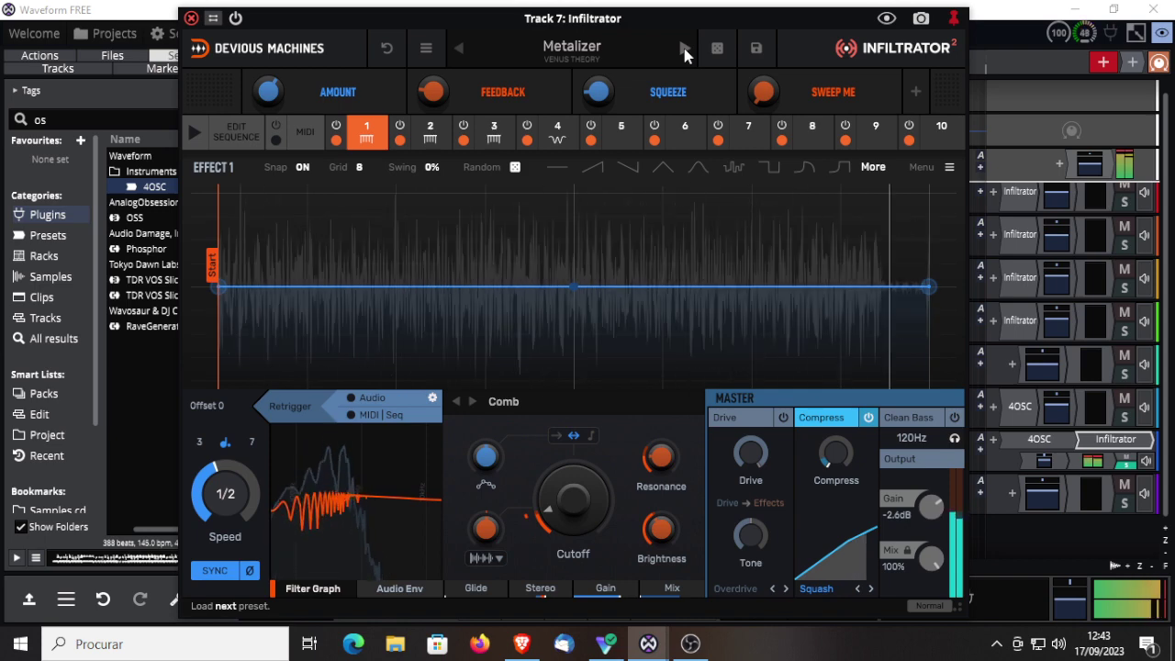
Load MIDI Glitch Rack with its sequencer enabled, extend the sequence to eight steps and turn on effect 1's MIDI | Seq retrigger
click(684, 50)
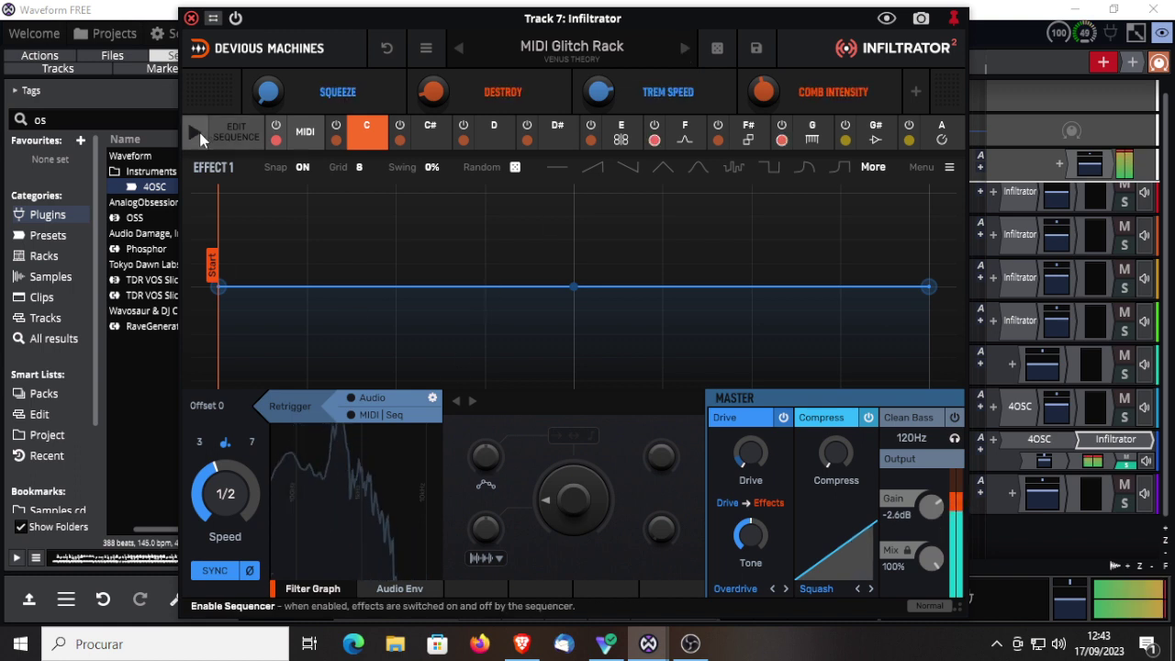
click(236, 132)
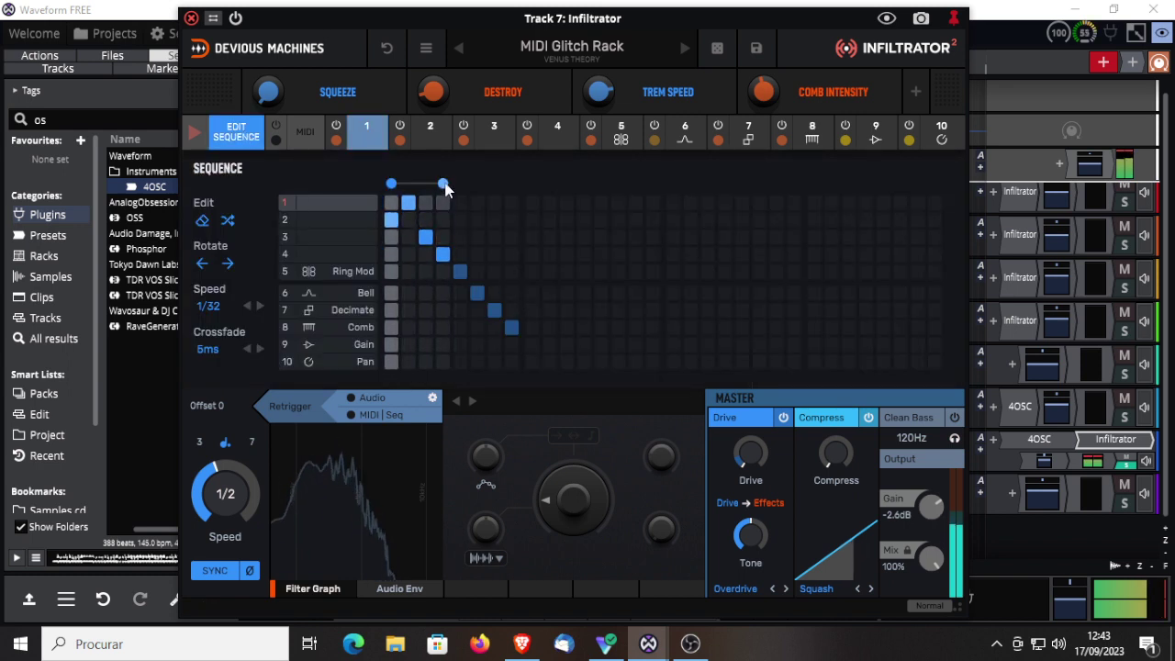
drag(443, 185, 511, 185)
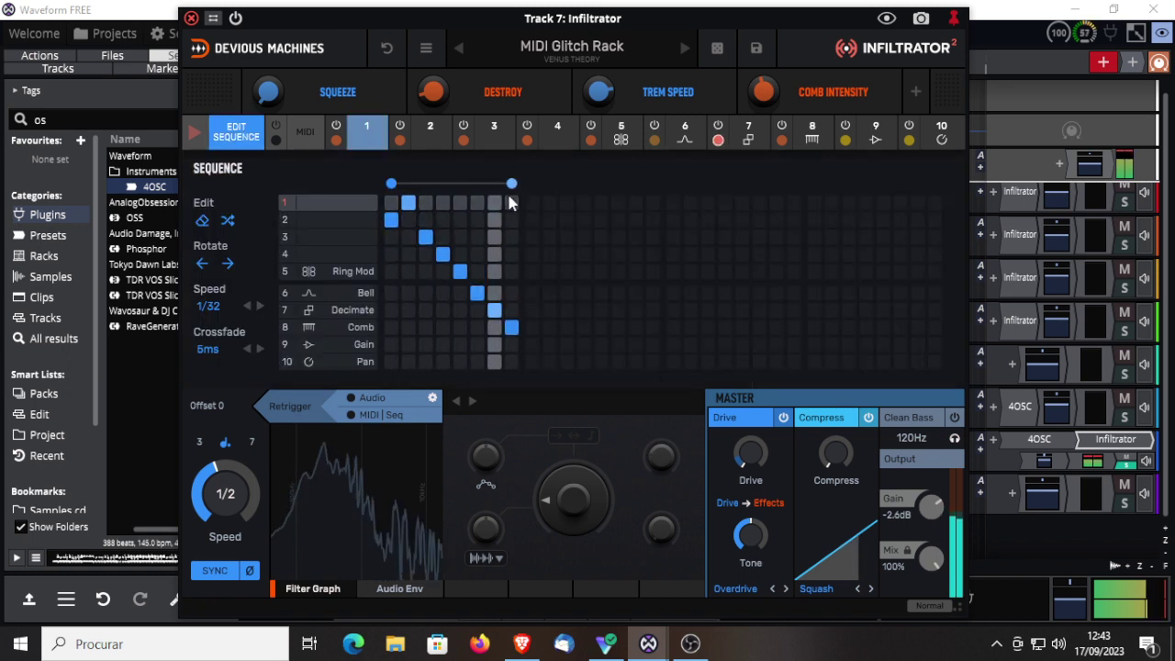
click(357, 419)
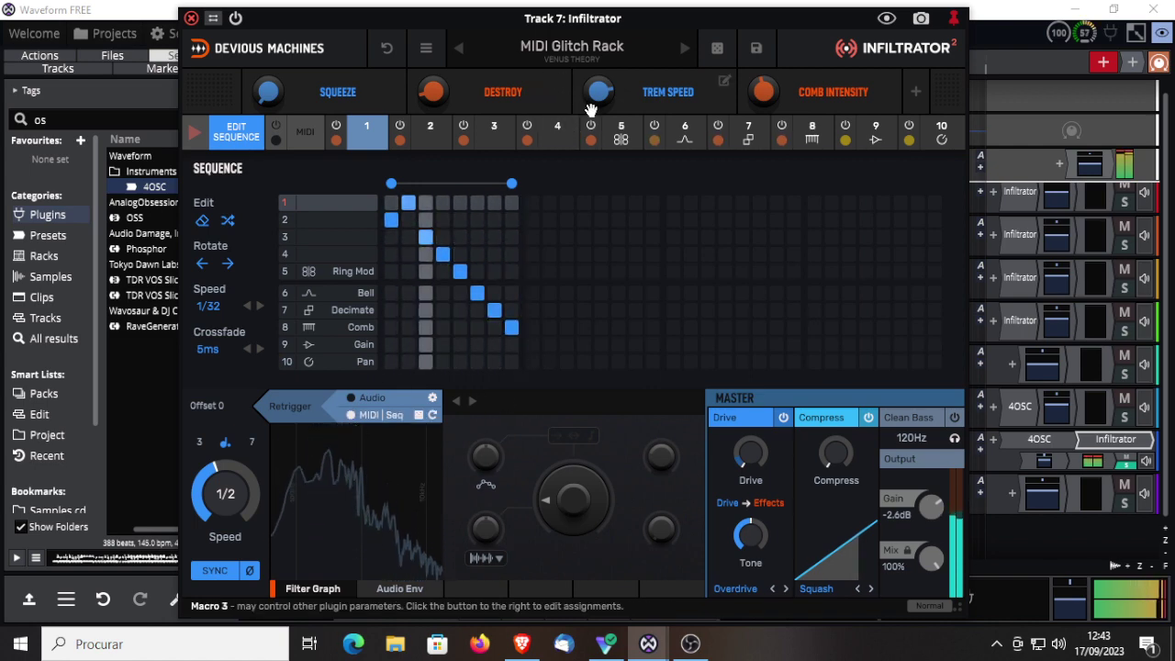
Audition Shimmerverb, Slide Into Them IDMs and Supersaw Superifyer 4000, enabling effect 1's MIDI | Seq retrigger in Slide Into Them IDMs
click(684, 49)
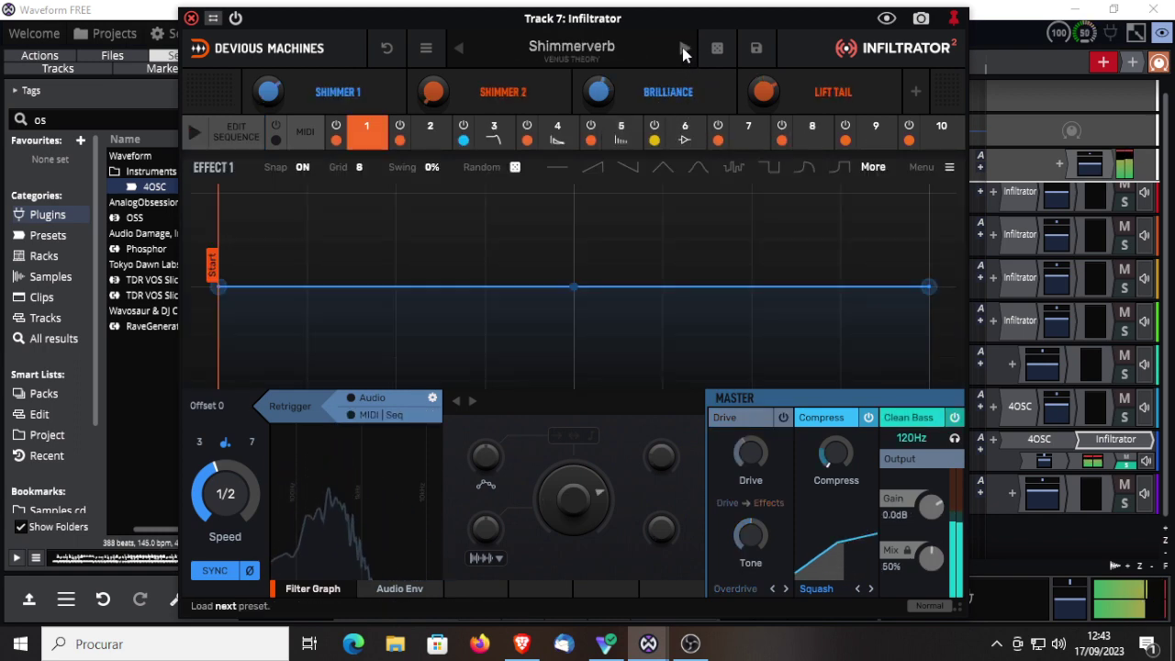
click(684, 49)
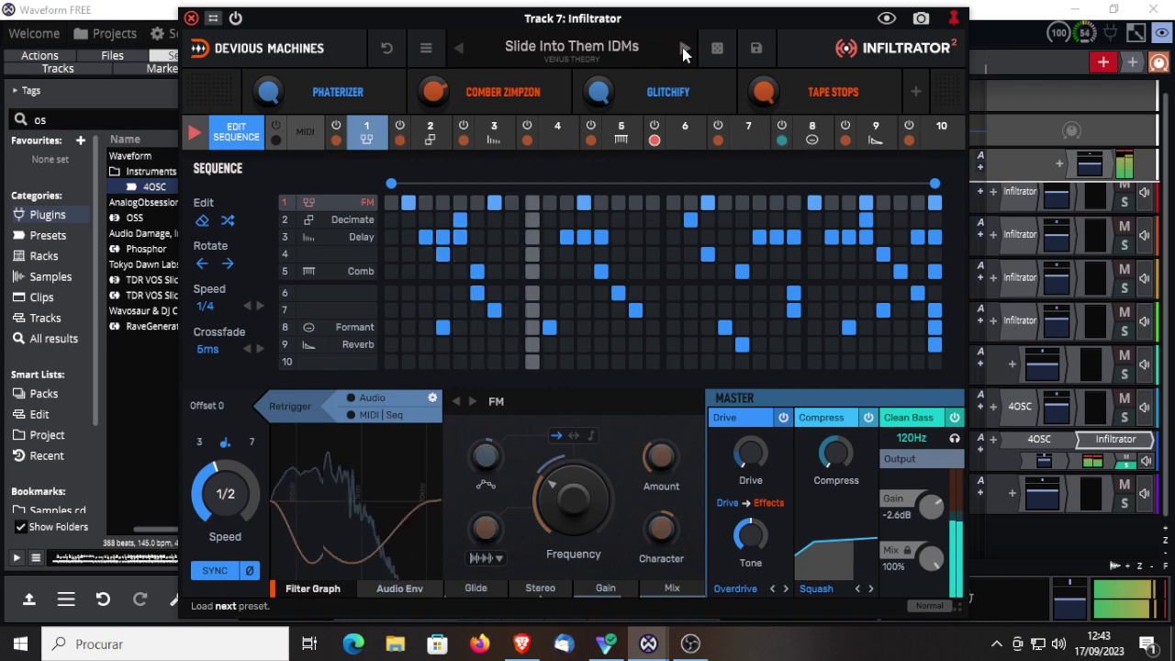
click(351, 414)
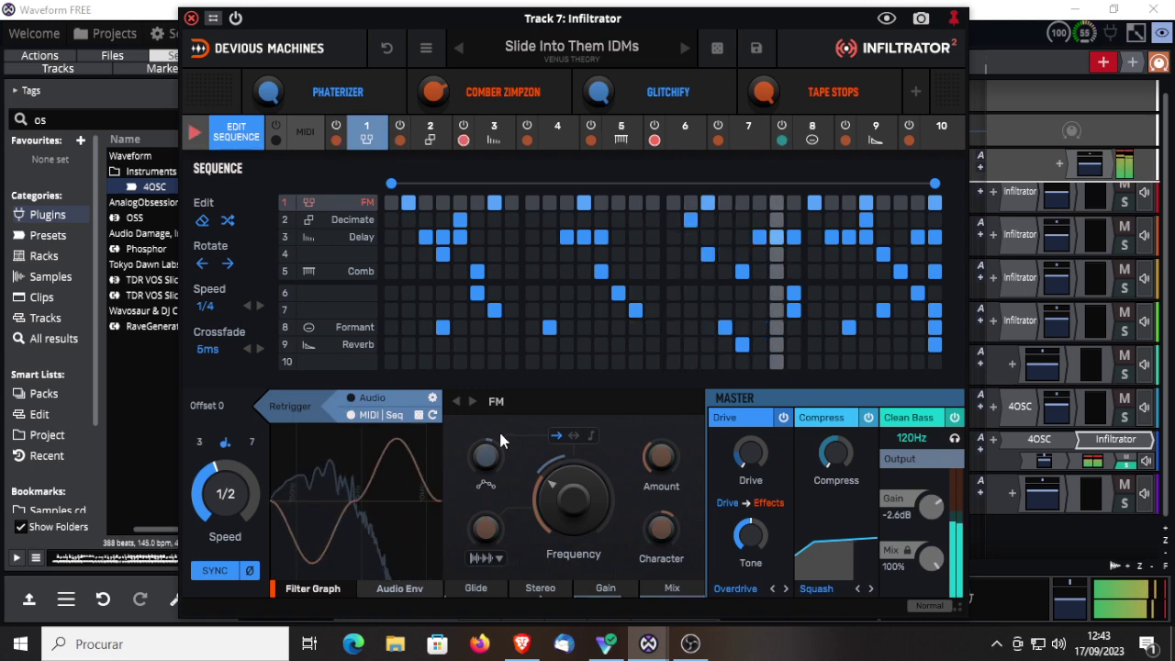
click(683, 51)
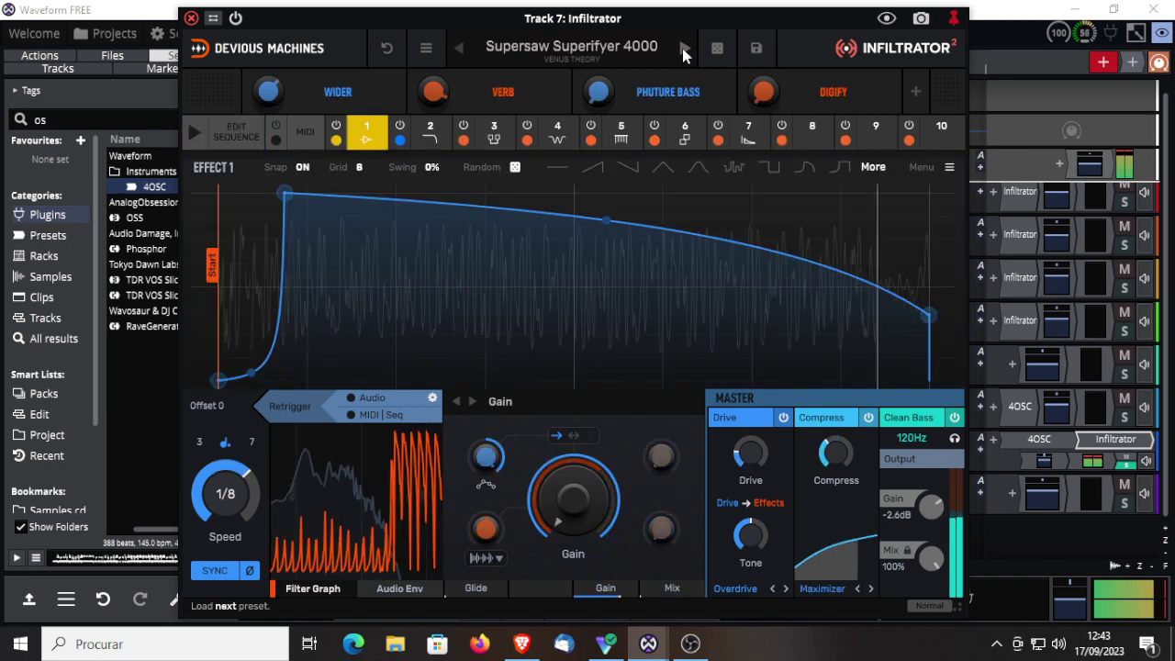
Audition the WTF-er-izer, Bendy Bass Processor and Broadband Connection presets
click(683, 51)
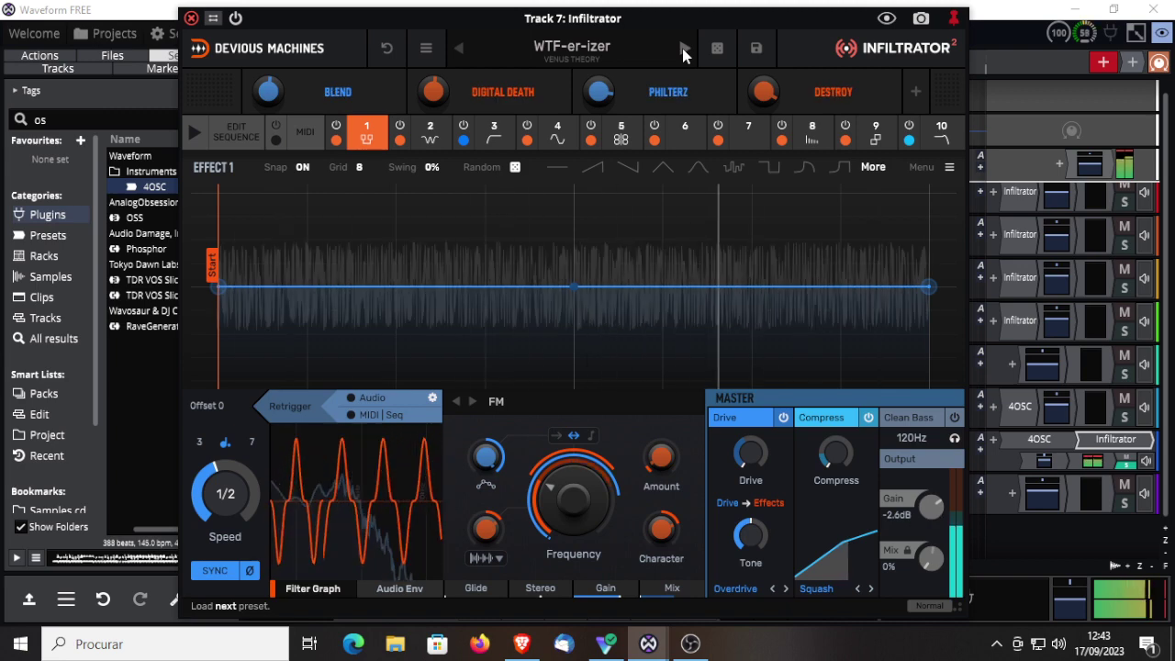
click(683, 52)
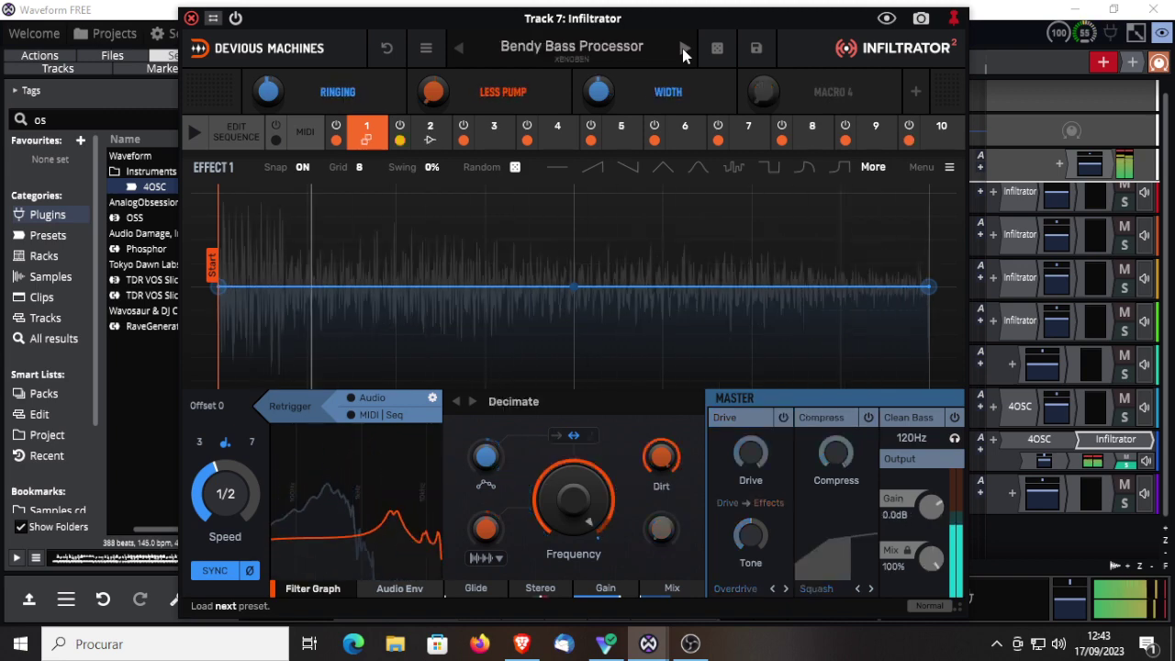
click(683, 52)
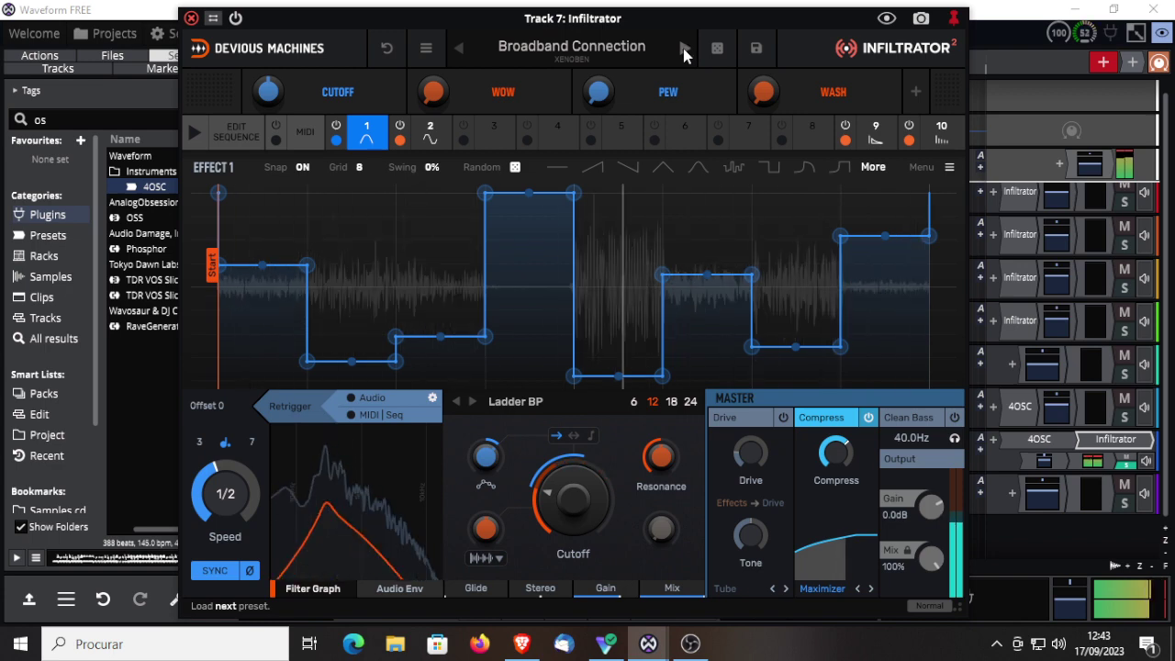
Enable Broadband Connection's sequencer, show its sequence grid and activate effects 1, 2 and 3 on step 4
click(198, 136)
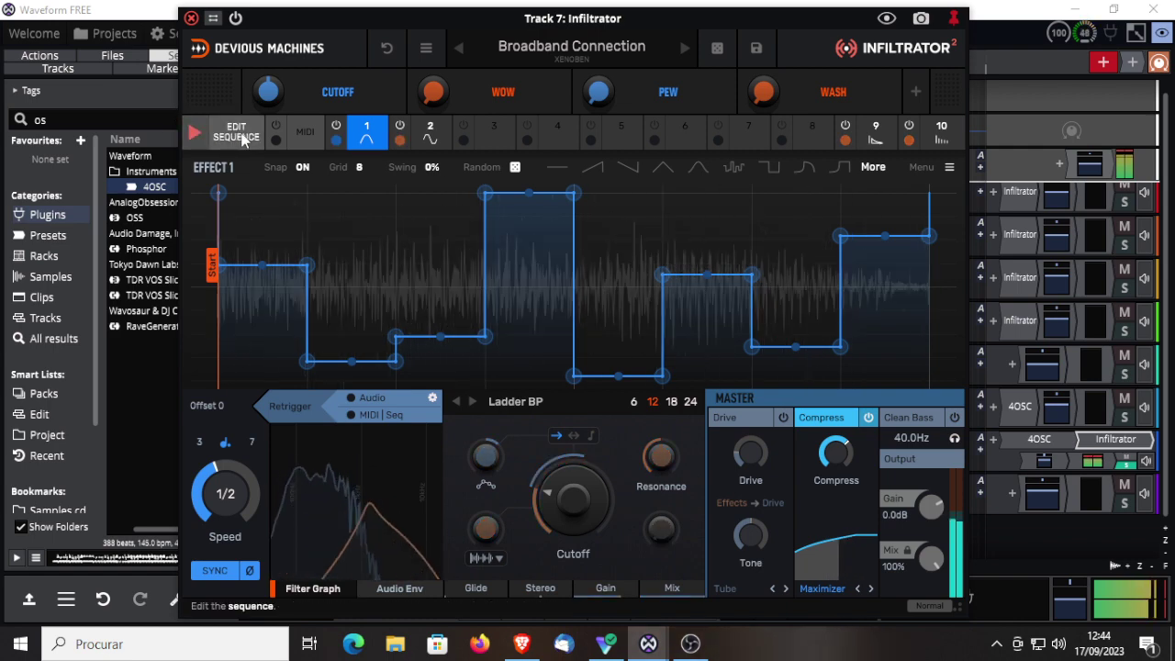
click(239, 133)
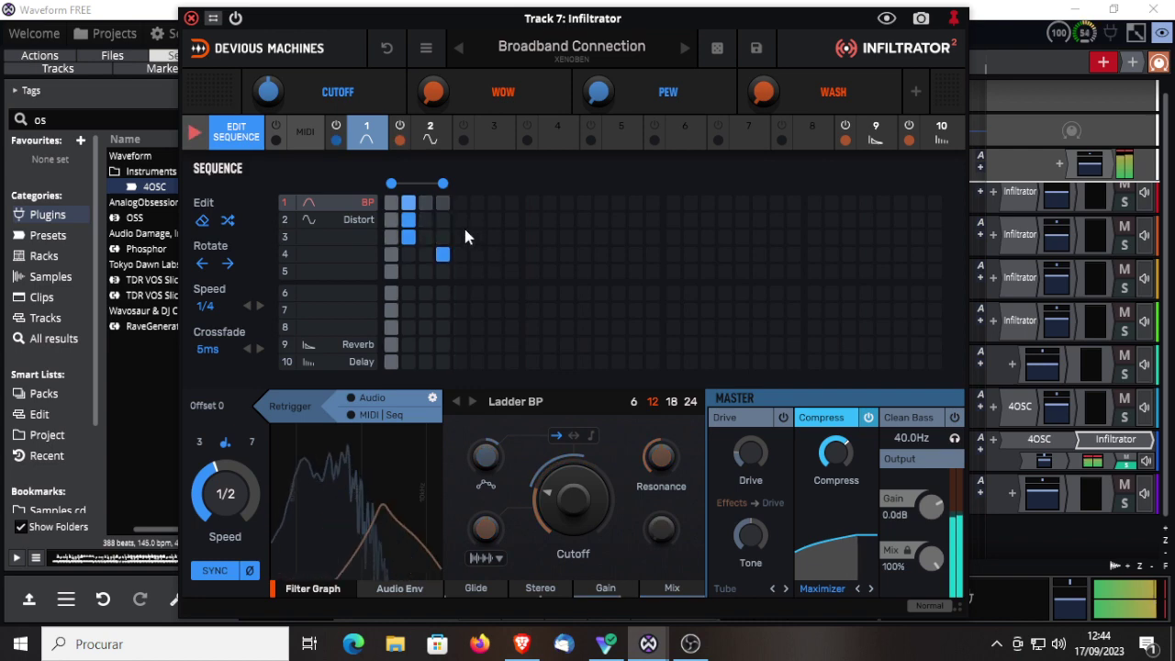
click(442, 205)
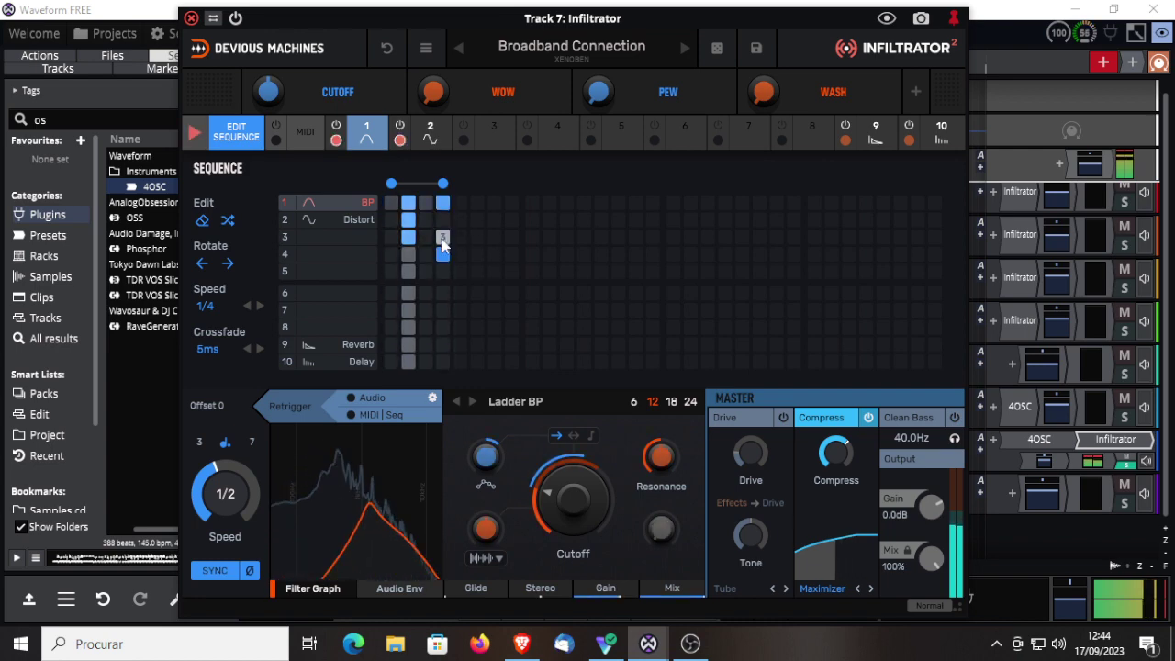
click(443, 221)
click(441, 241)
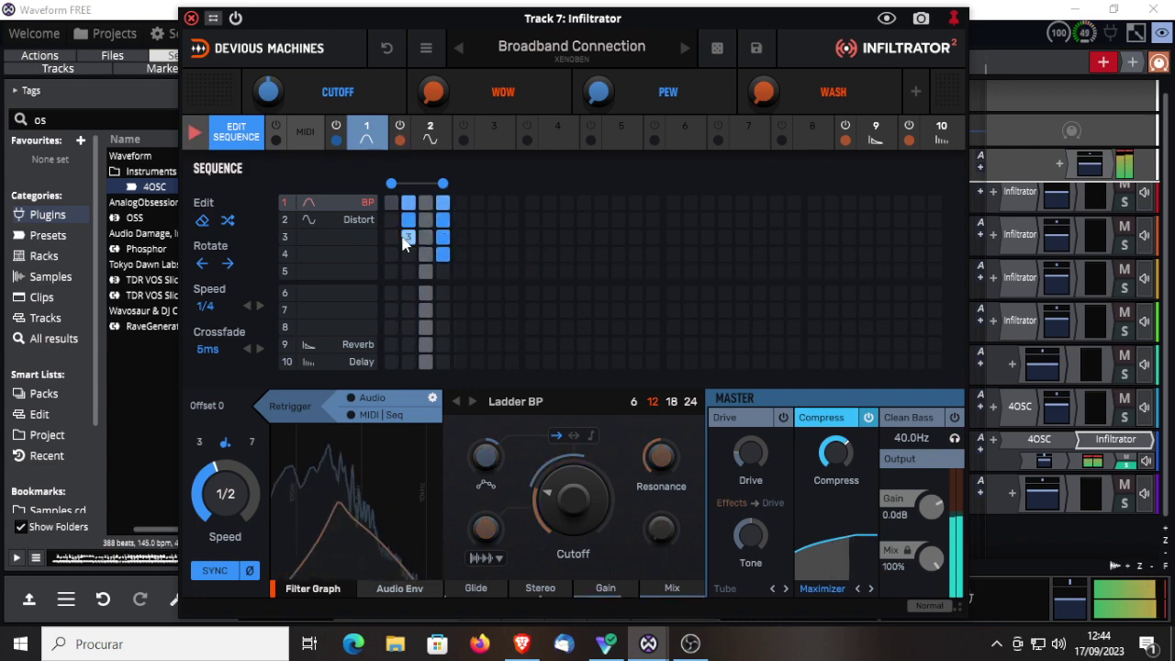
Activate effect 4 on sequence step 2, effects 2 and 4 on step 3, and effects 1 and 3 on step 1
click(406, 254)
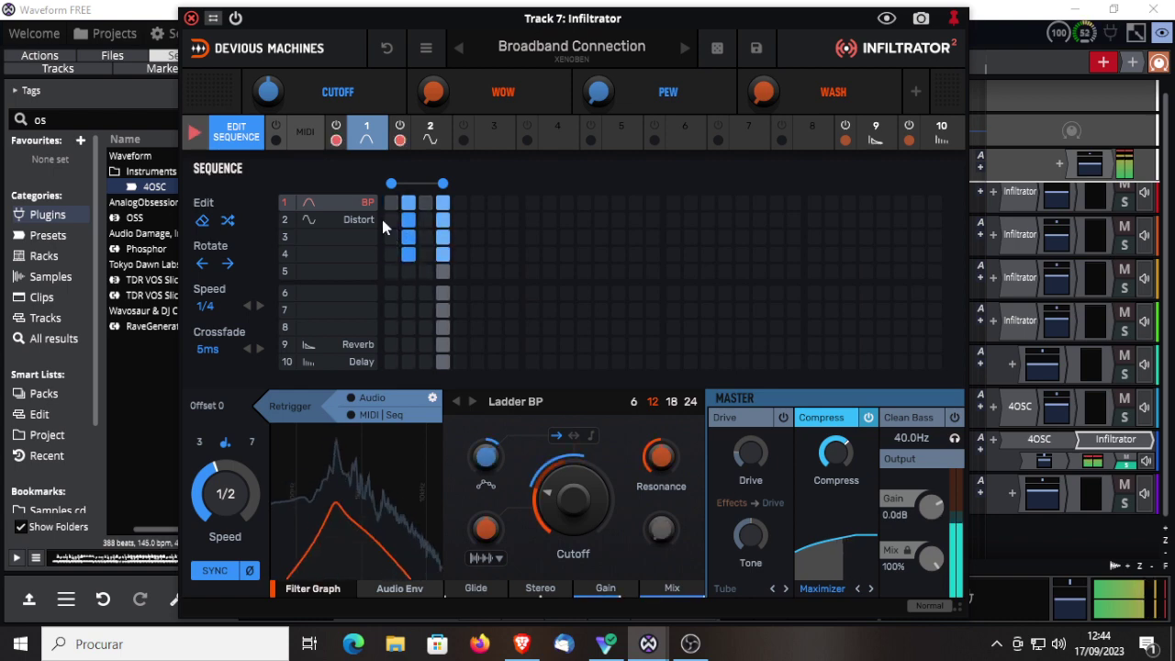
click(425, 220)
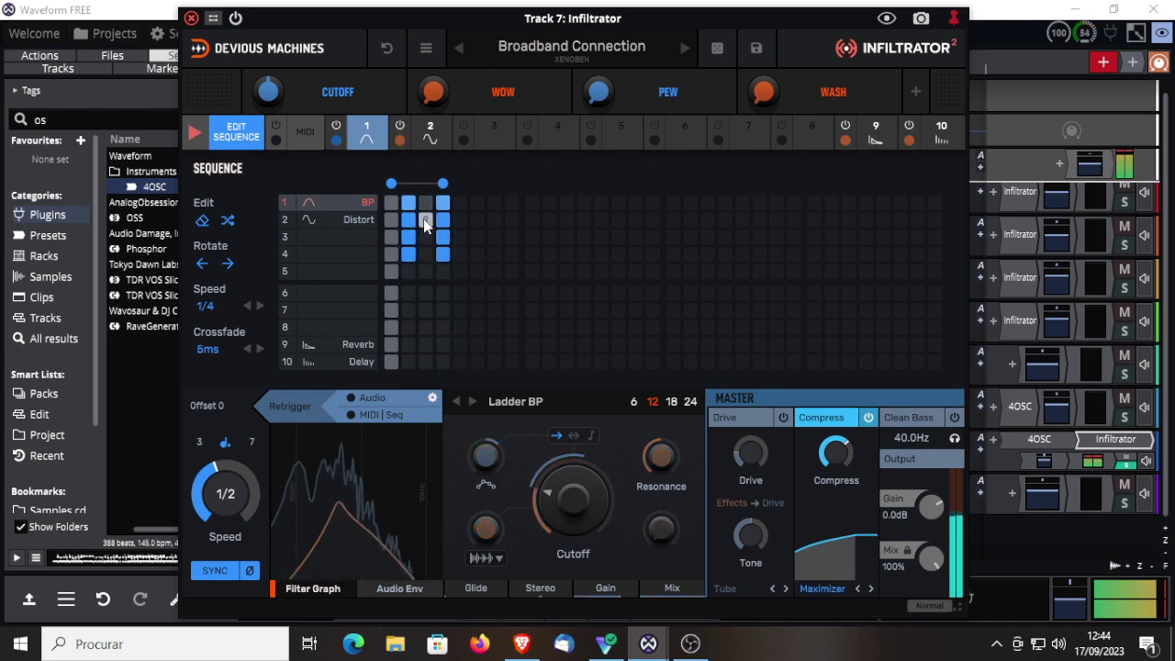
click(425, 254)
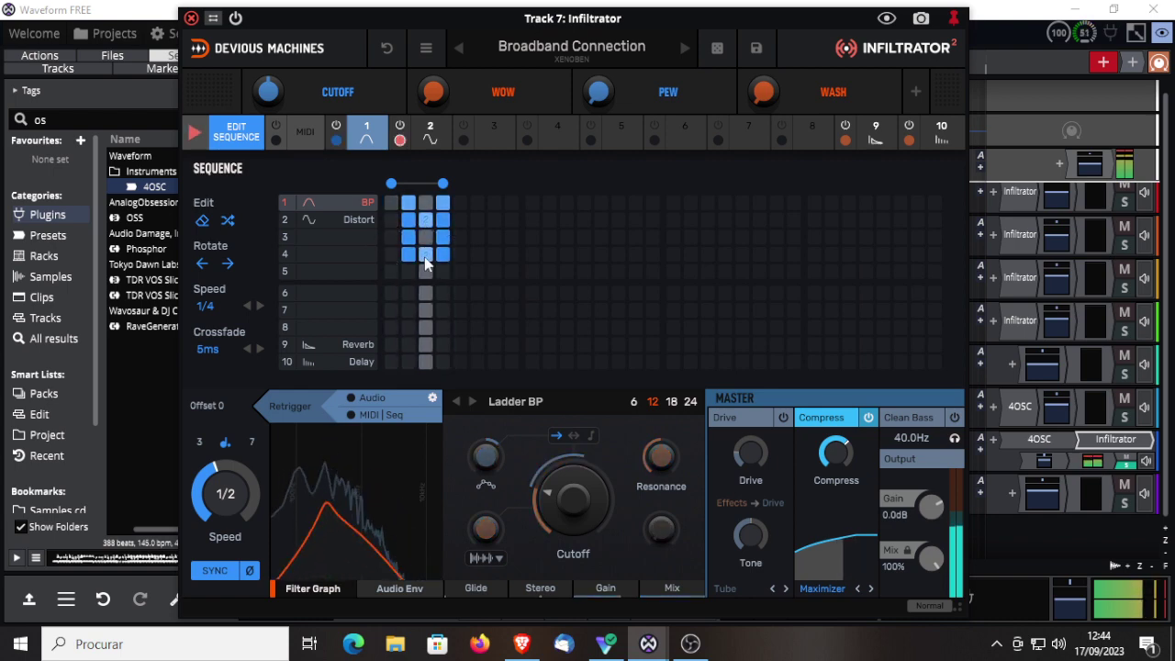
click(390, 203)
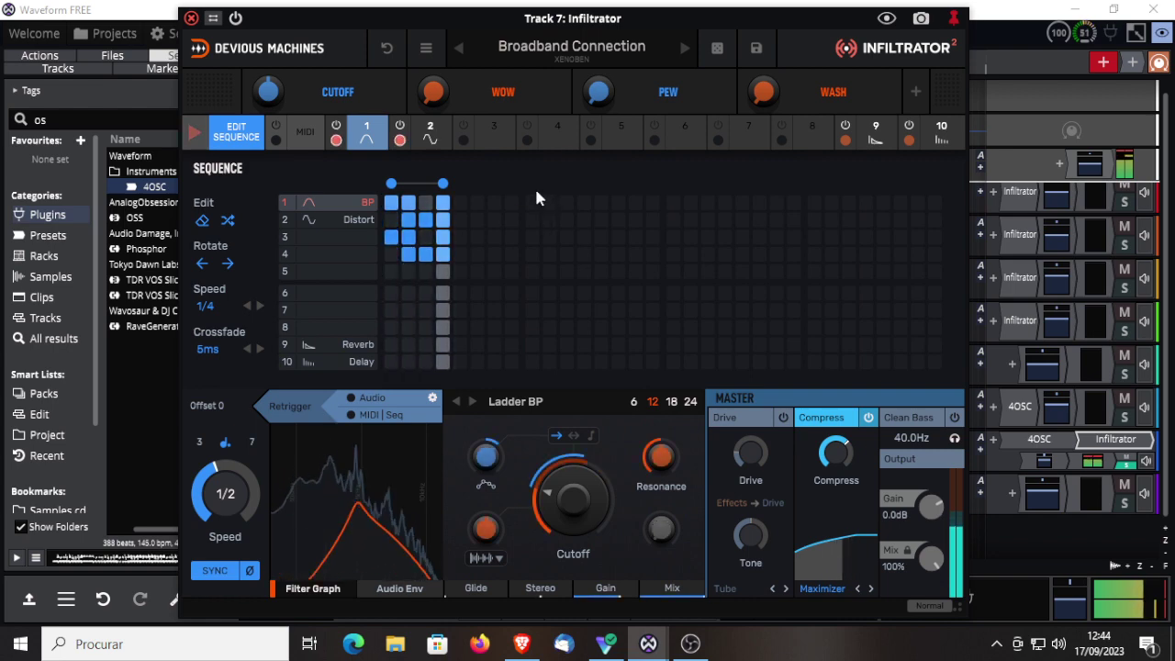
Audition the Circuit City, Easy Builder, Easy Builder 2 and Eternal Trancer presets
click(684, 49)
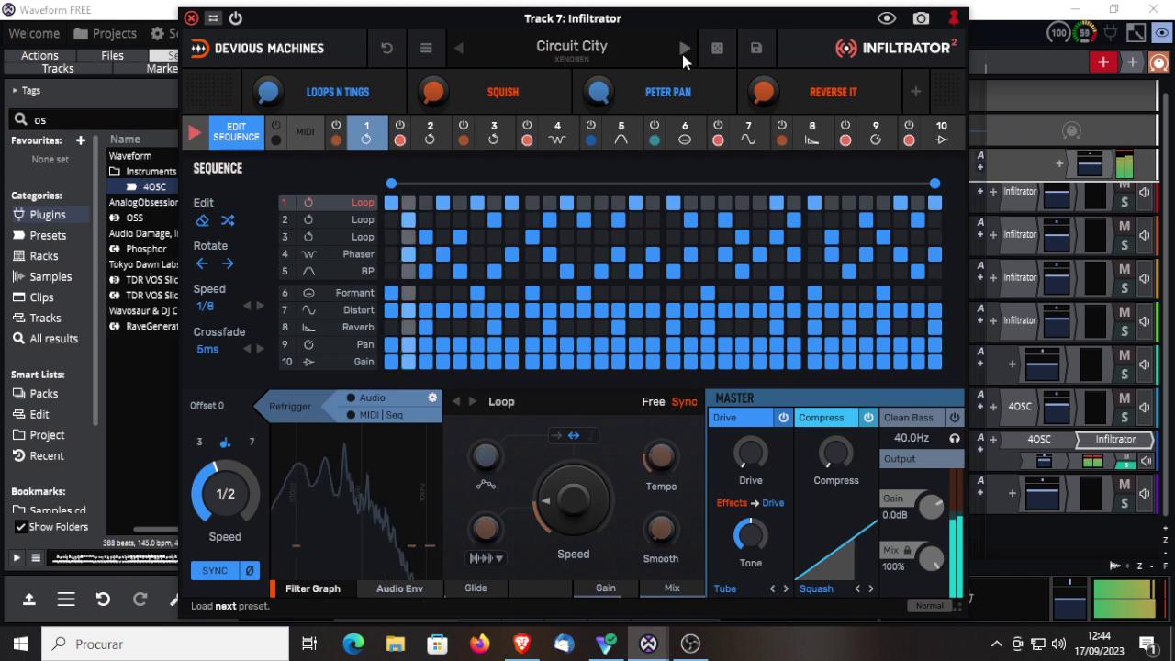
click(684, 52)
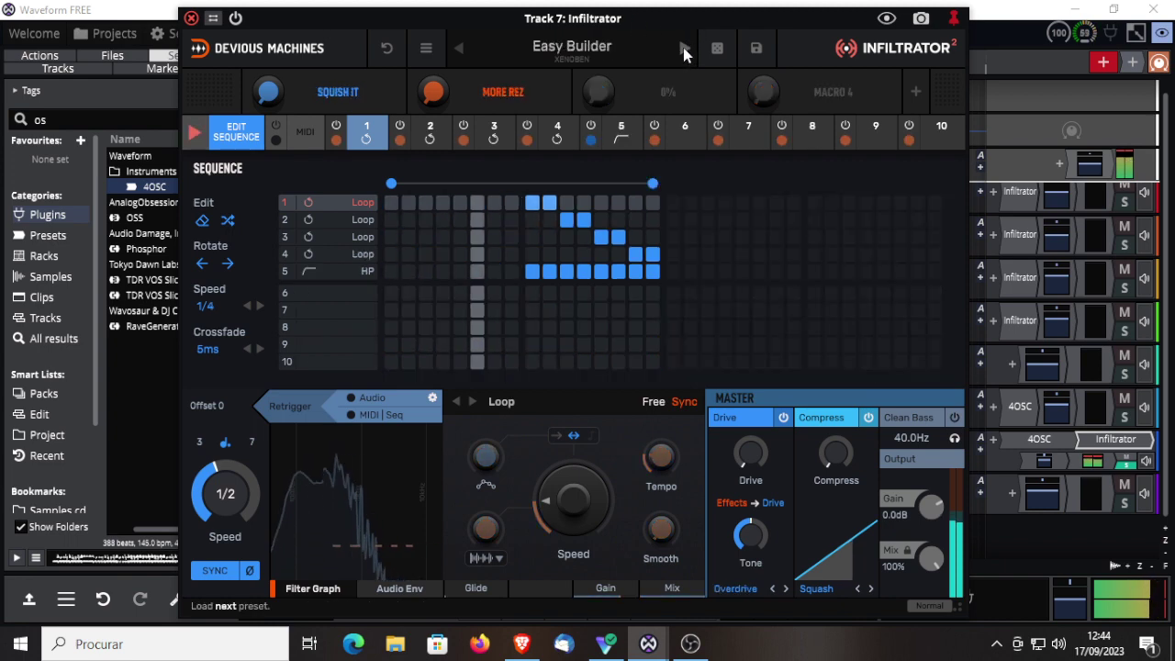
click(684, 52)
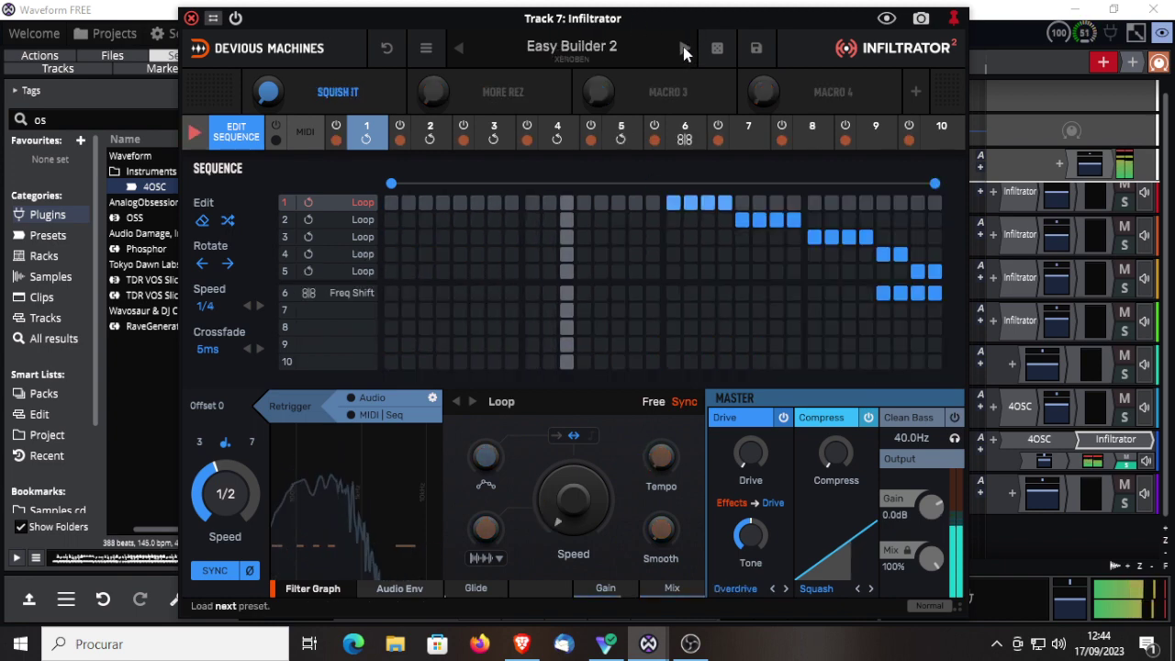
click(684, 52)
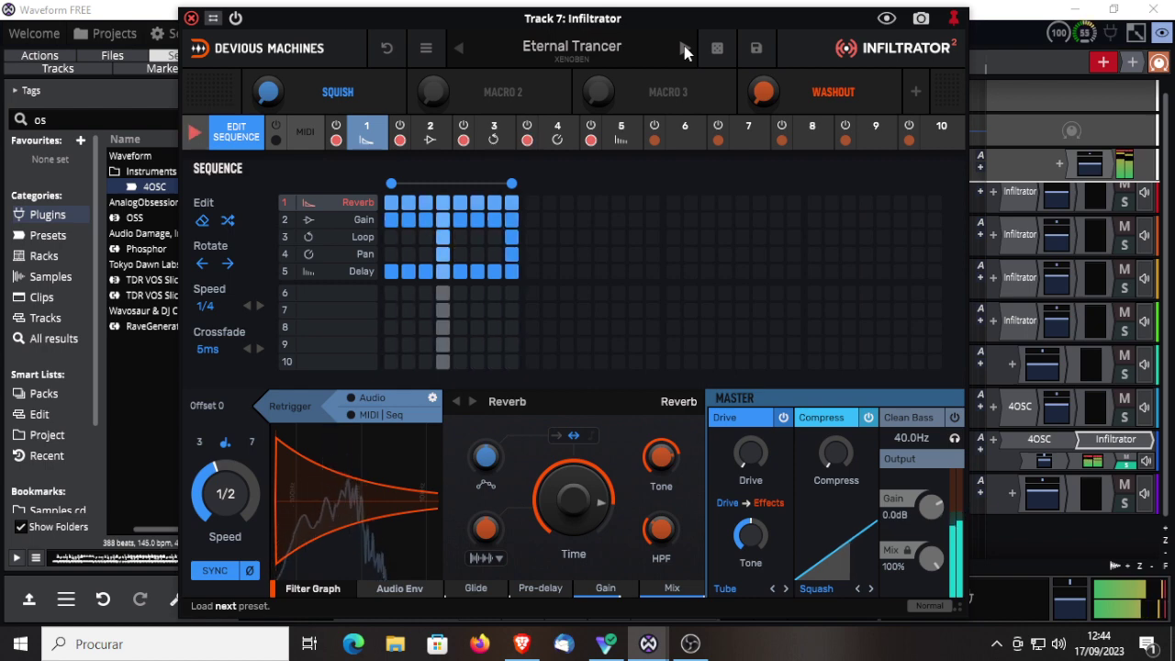
Load the Flange Monster preset, extend its sequence to eight steps with the sequencer running, and switch the sequencer off
click(683, 51)
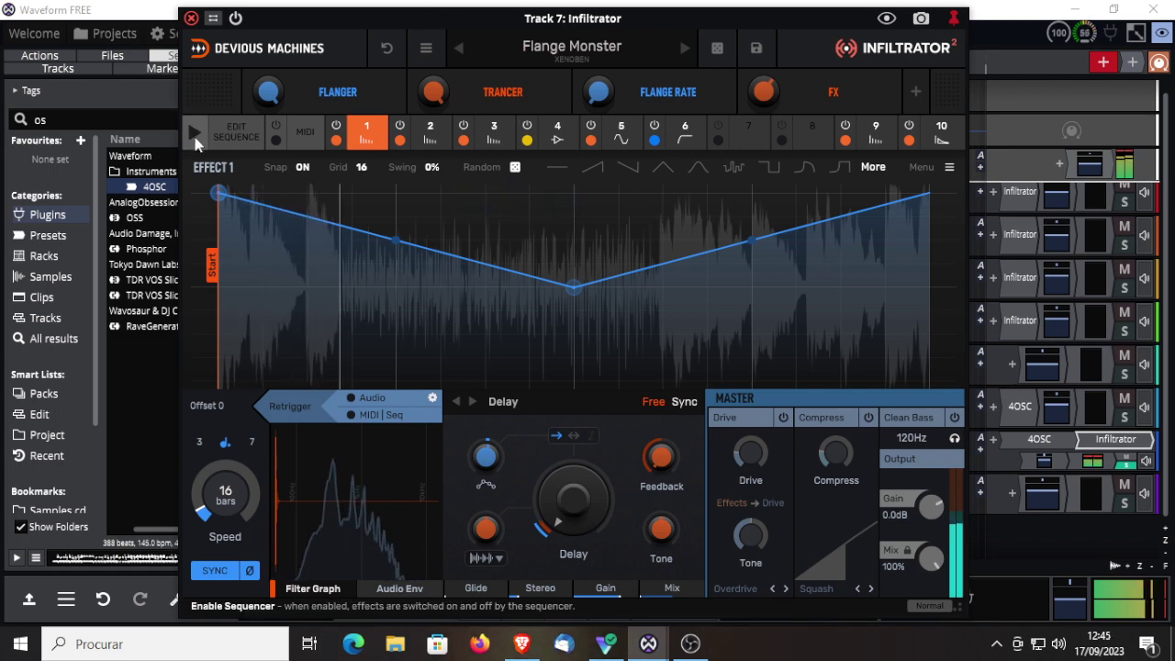
click(238, 132)
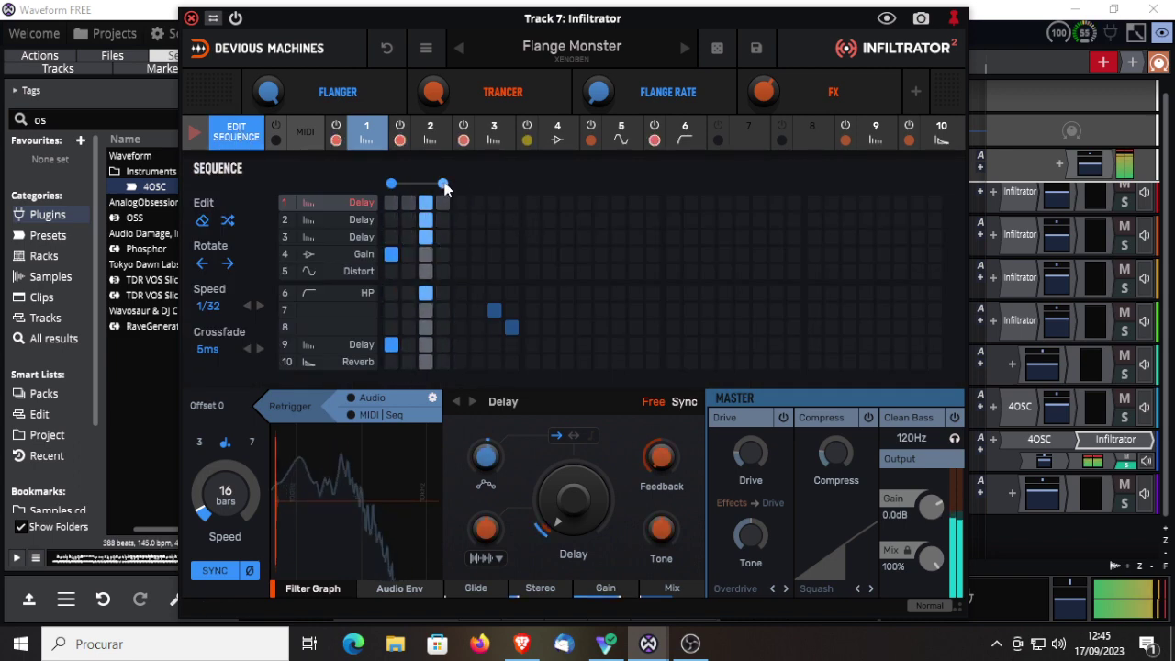
drag(442, 183, 511, 184)
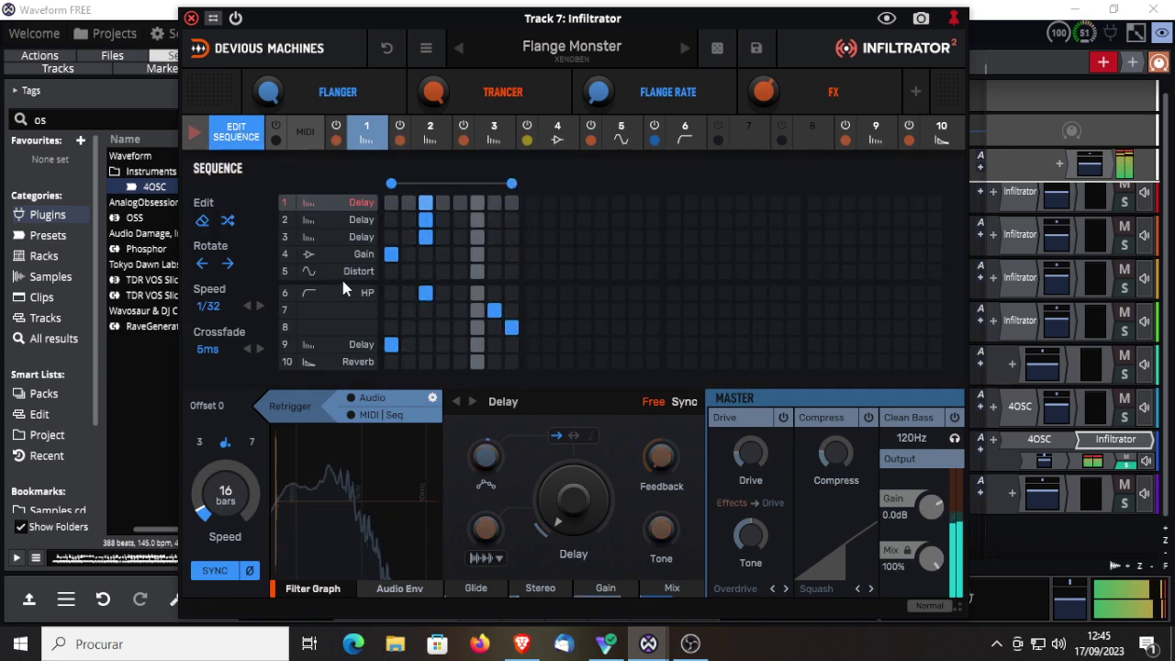
click(196, 138)
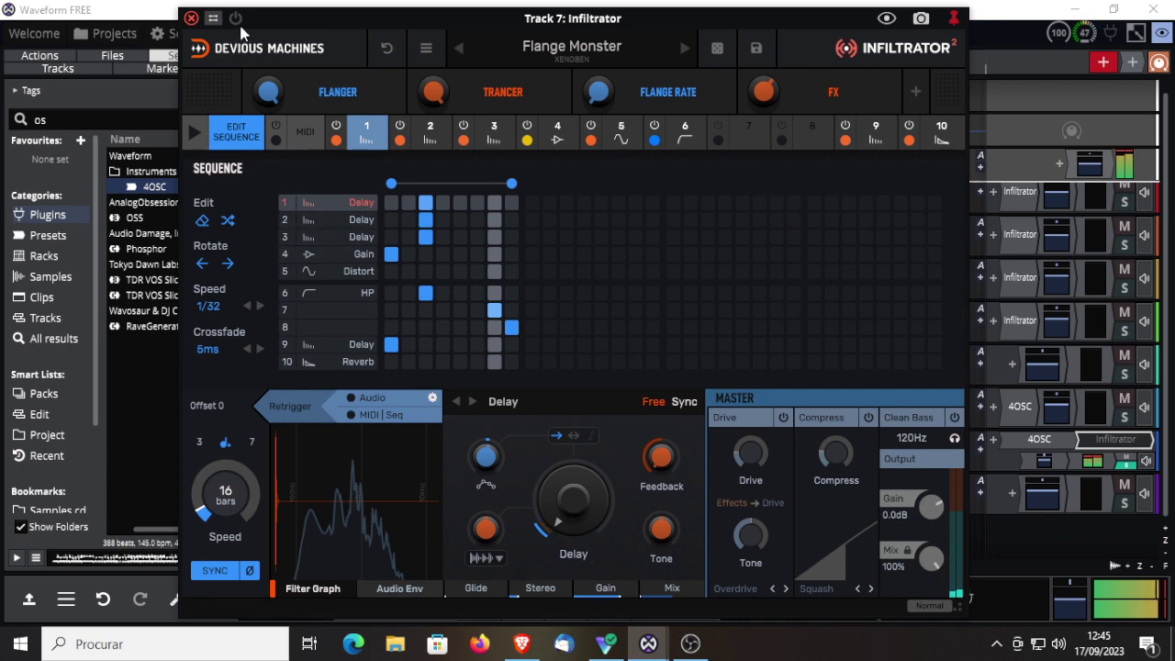
Turn on effect 1's MIDI | Seq retrigger, adjust the Flange Rate macro, and raise the Delay amount with its timing set to Sync
click(350, 417)
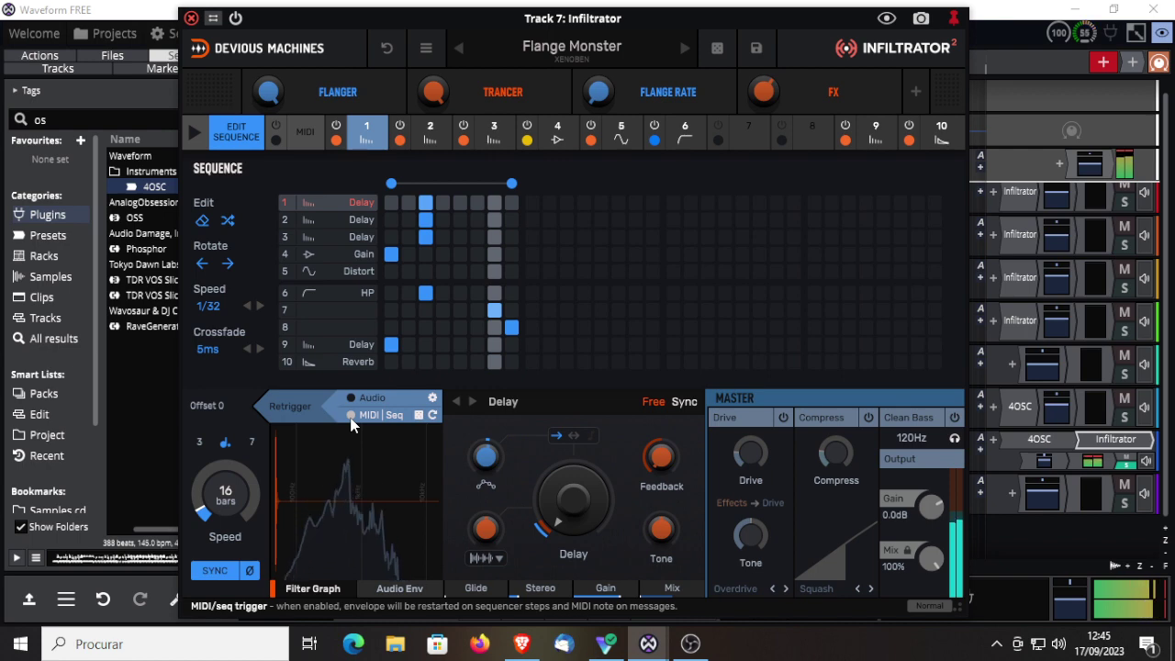
drag(599, 92, 599, 51)
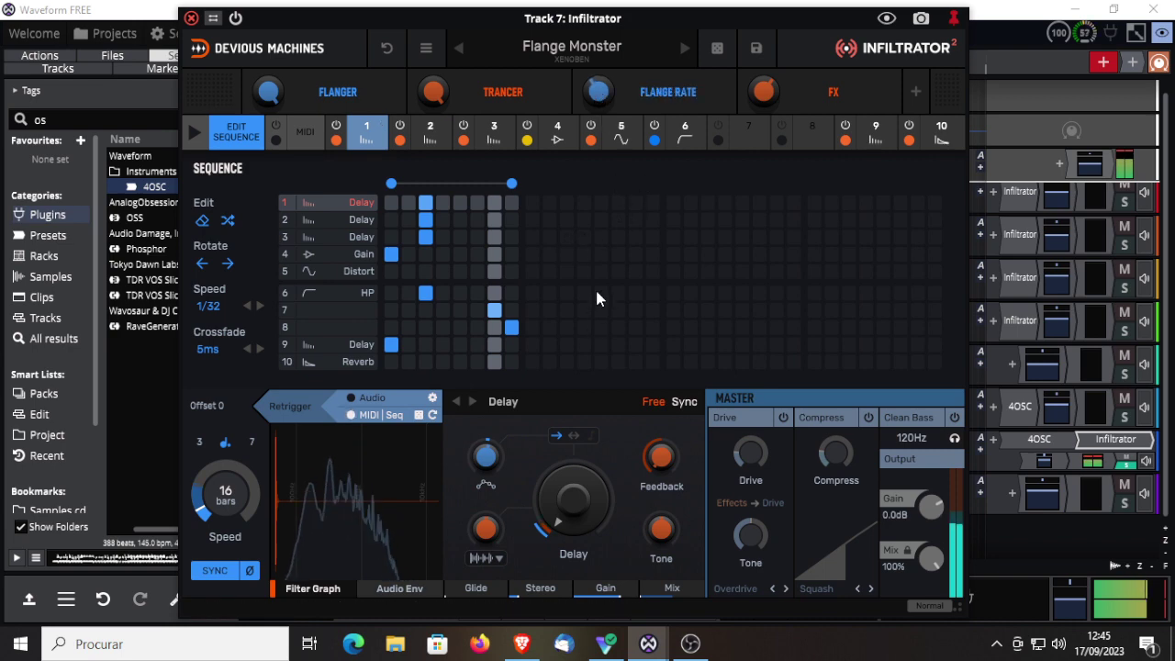
drag(569, 505, 569, 450)
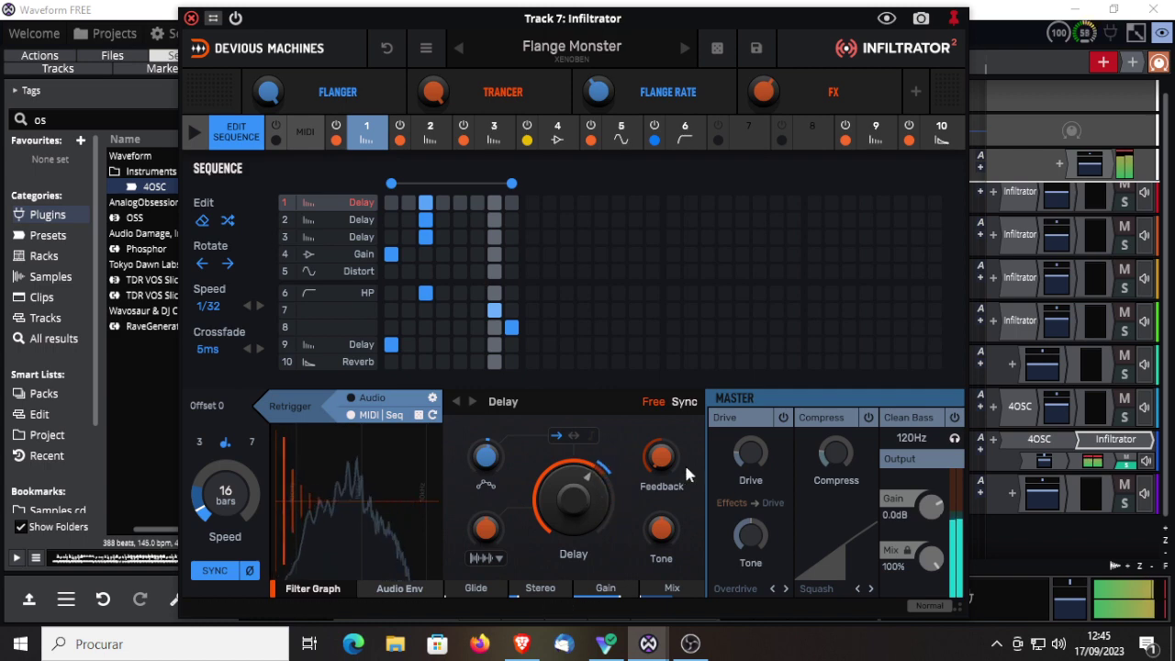
click(684, 403)
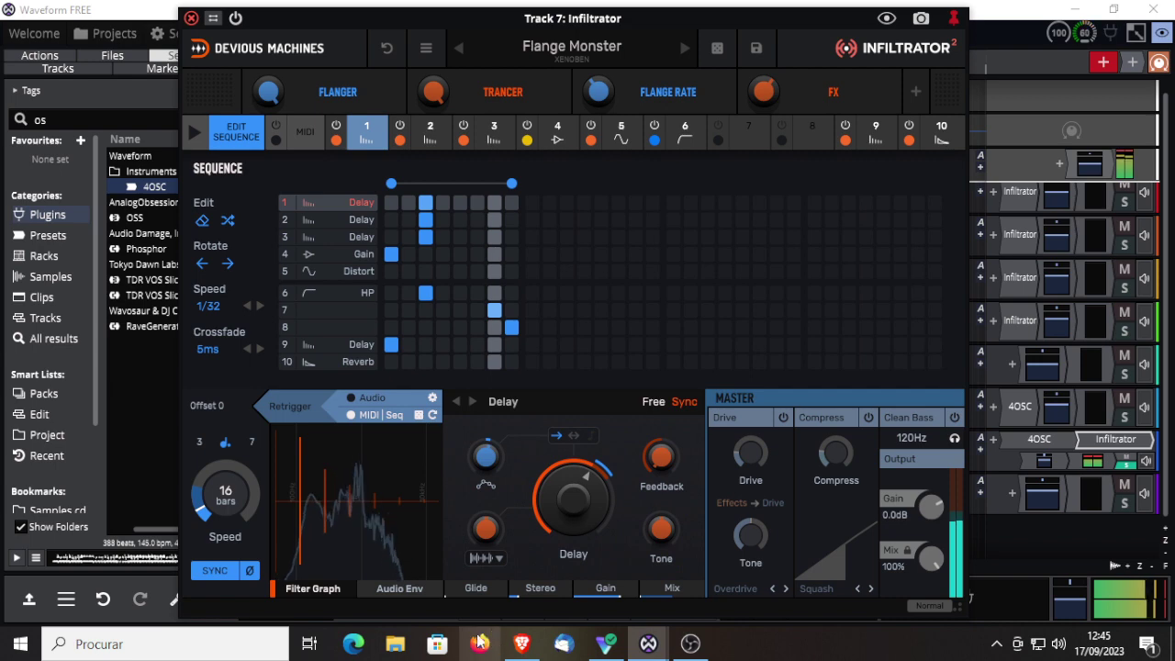
Raise the audio envelope's attack, hold and gate for effect 1 and enable the envelope filter
click(399, 588)
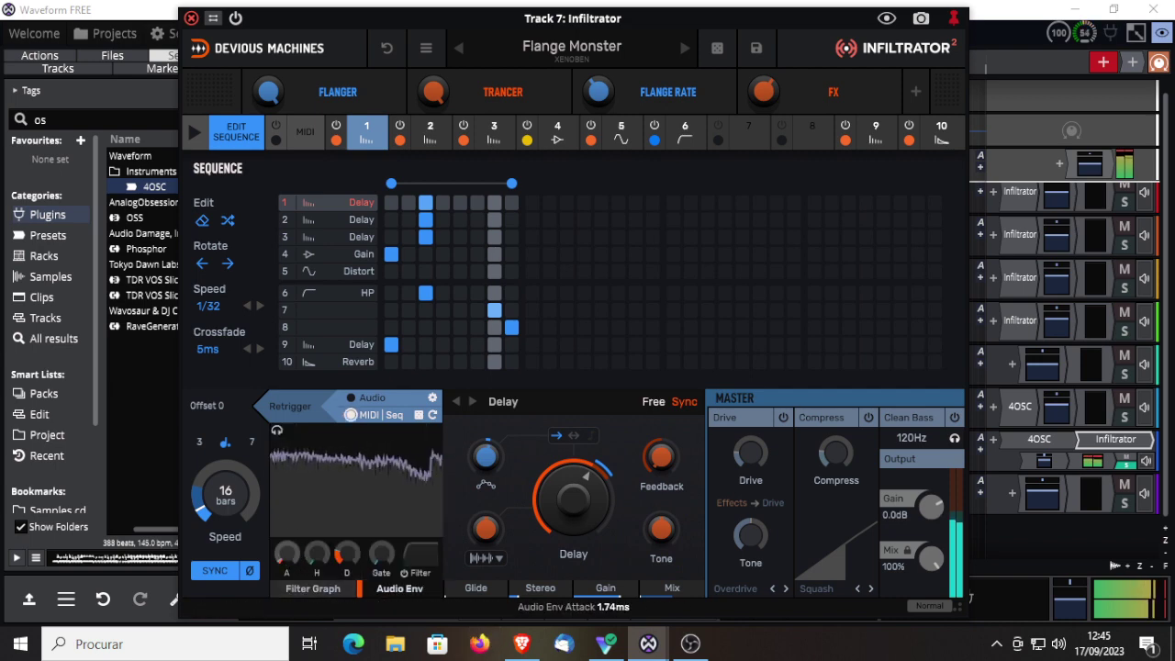
drag(286, 554, 314, 520)
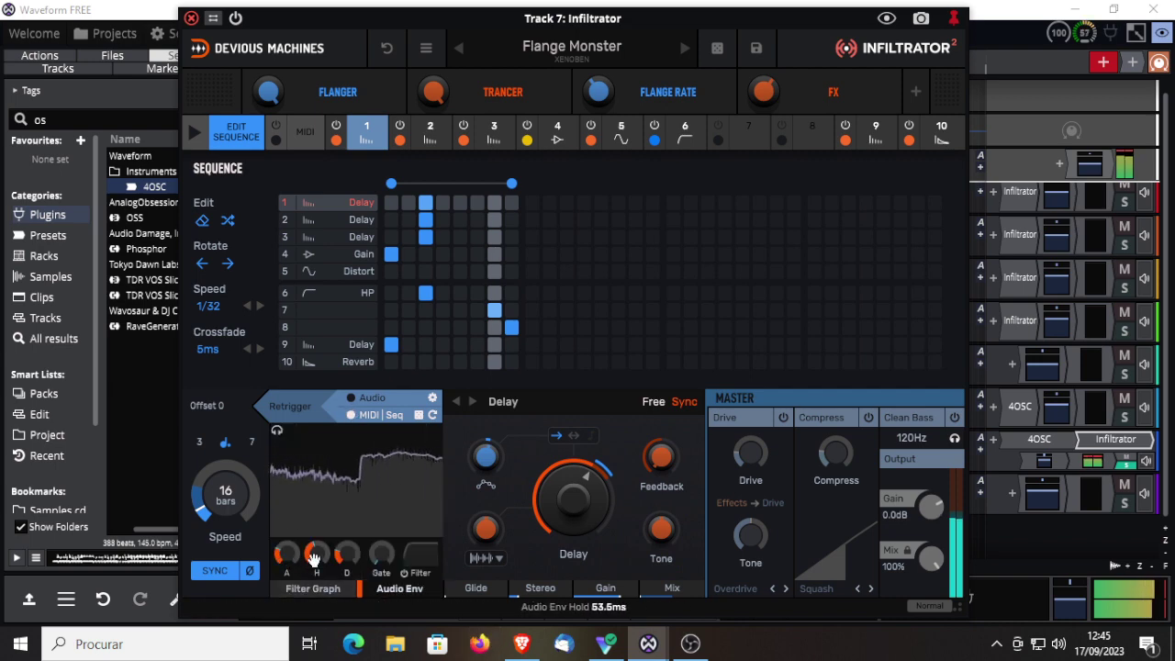
drag(381, 556, 381, 523)
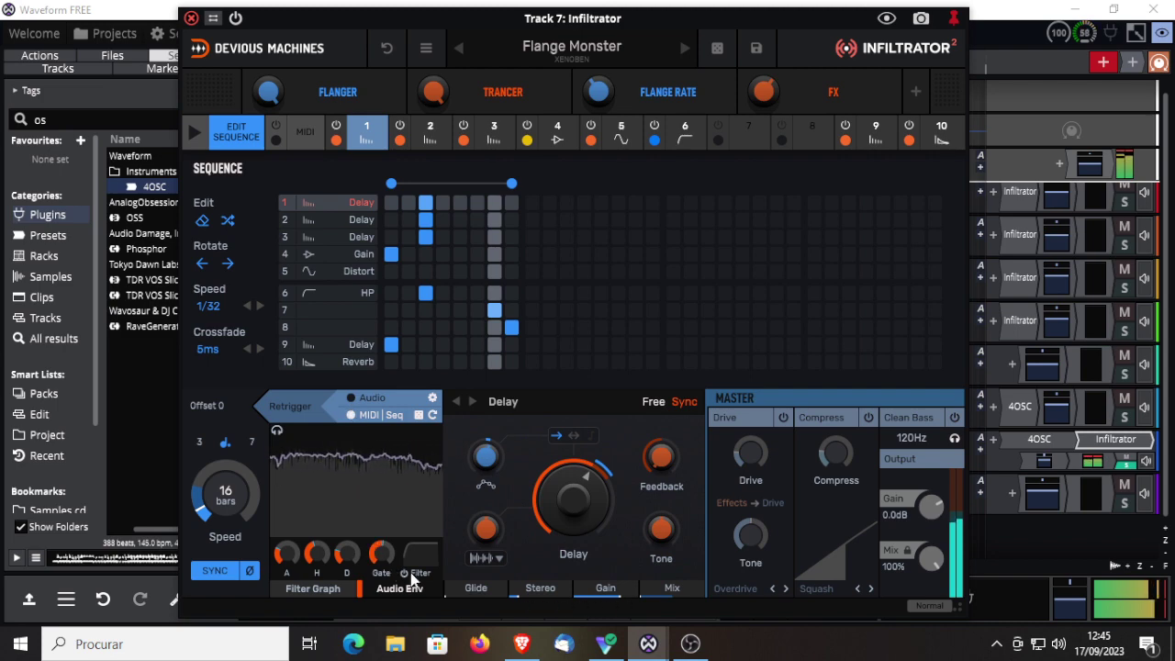
click(408, 572)
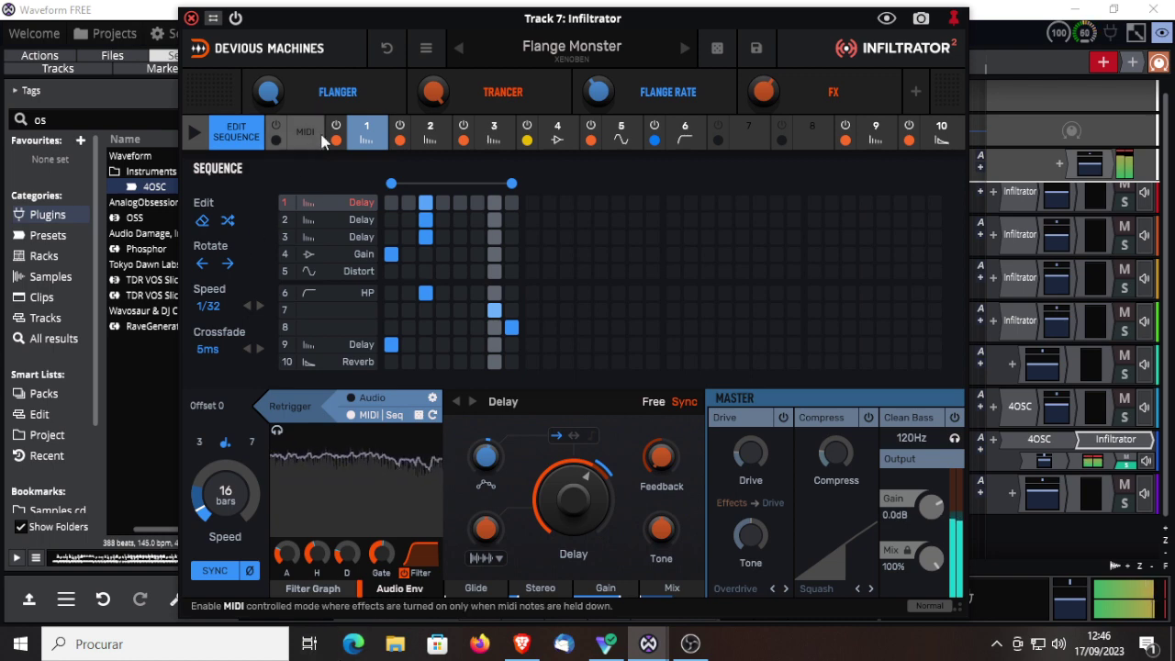
Audition the Grid Glitcher, Mobius Pluck and Mushroom Maker presets
click(686, 48)
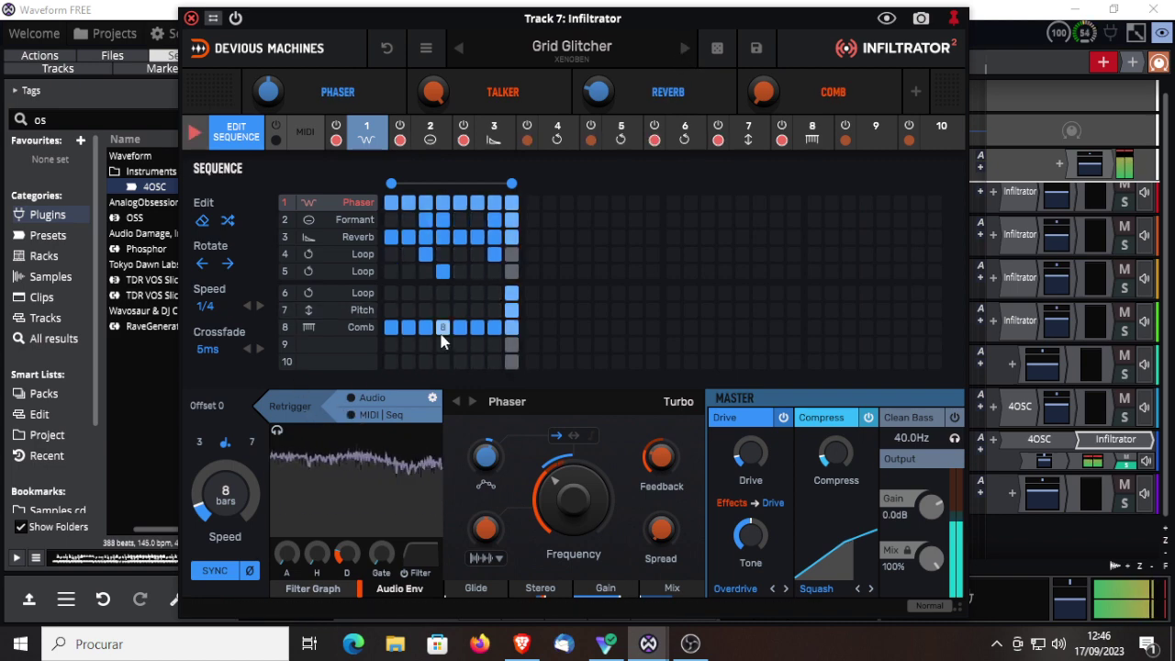
click(683, 52)
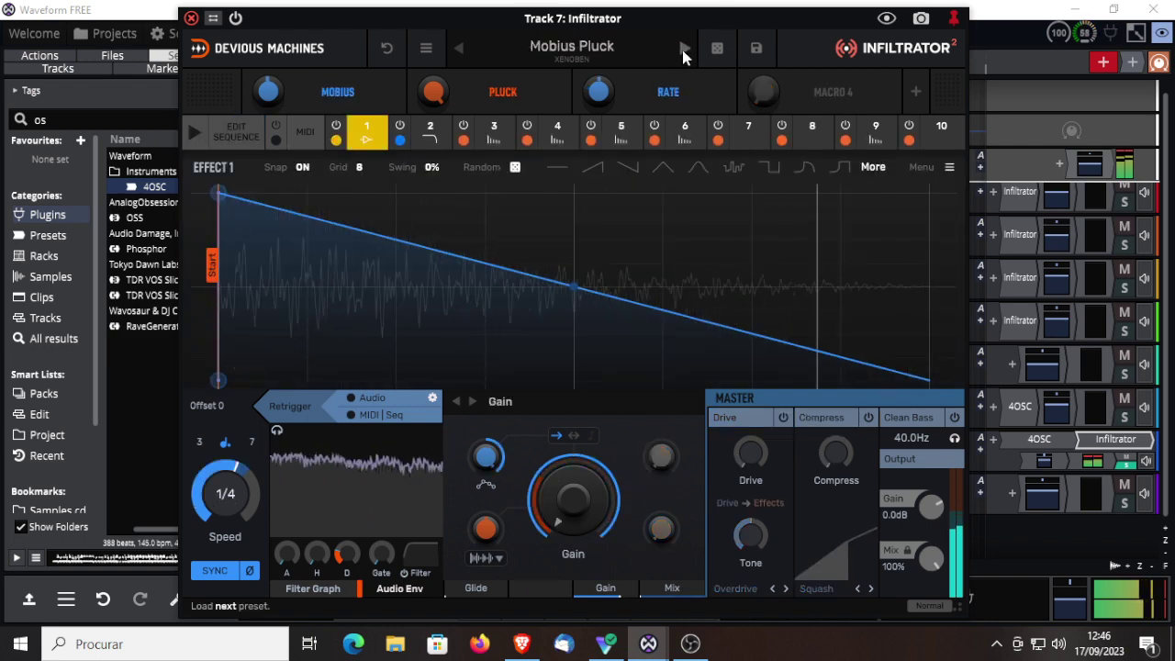
click(191, 131)
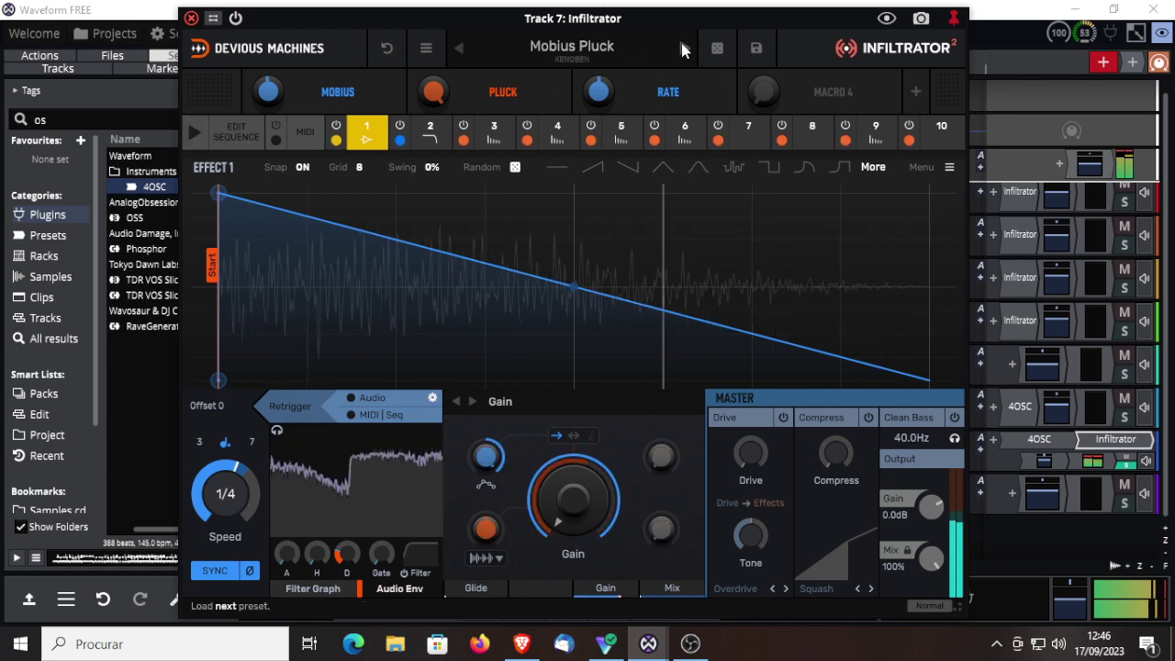
click(681, 48)
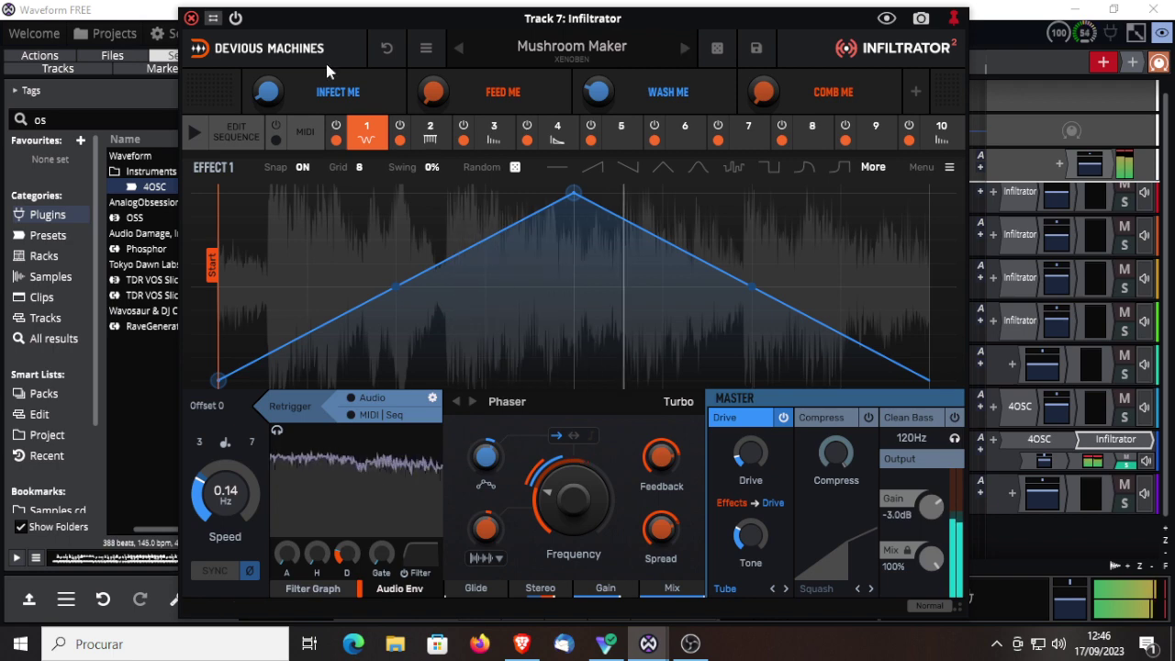
Go back through the presets to Flange Monster and close Track 7's Infiltrator window
click(460, 49)
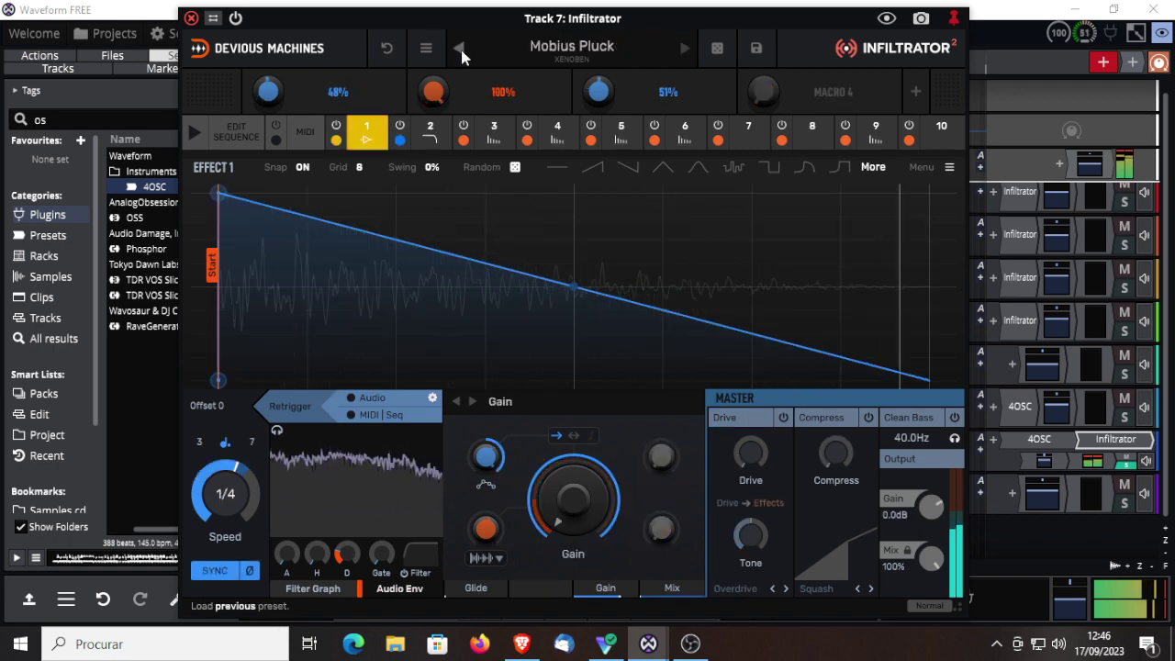
click(460, 49)
click(460, 50)
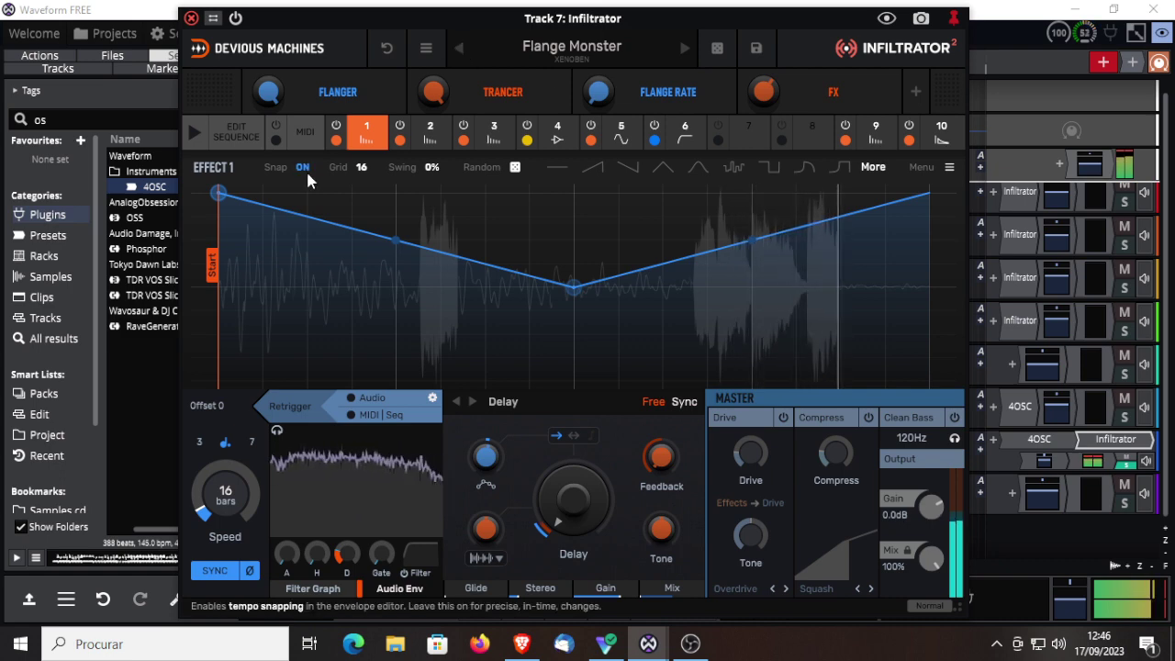
click(191, 20)
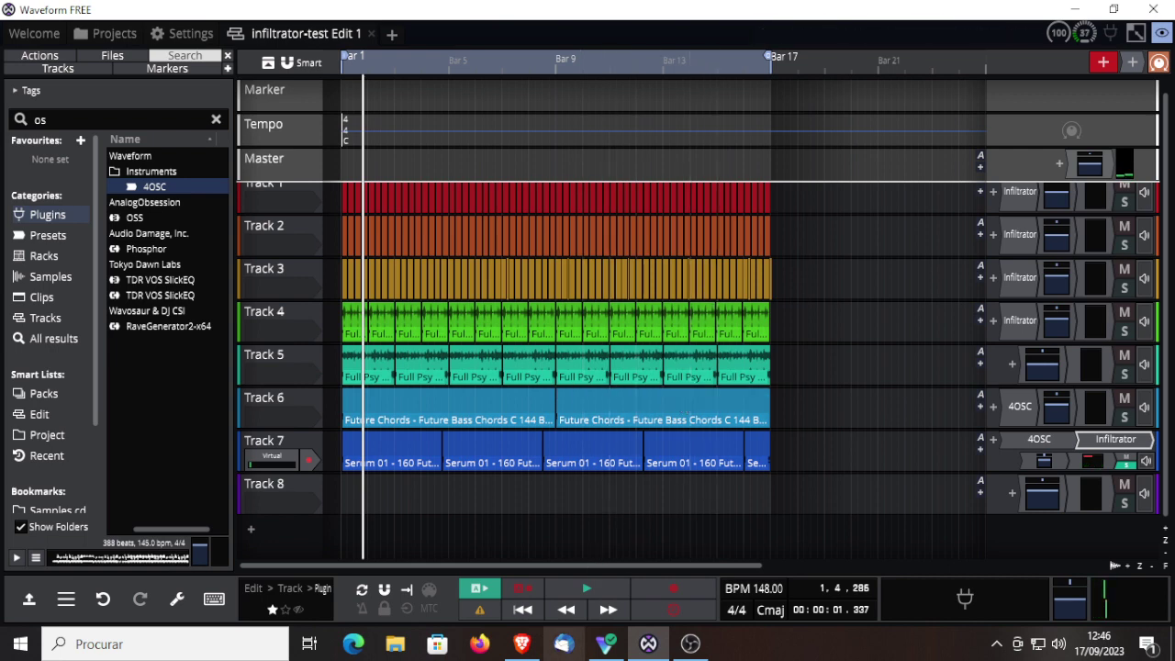
Switch to the Brave browser and review the price and system requirements at the start of the Infiltrator 2 product page
mouse_move(610, 638)
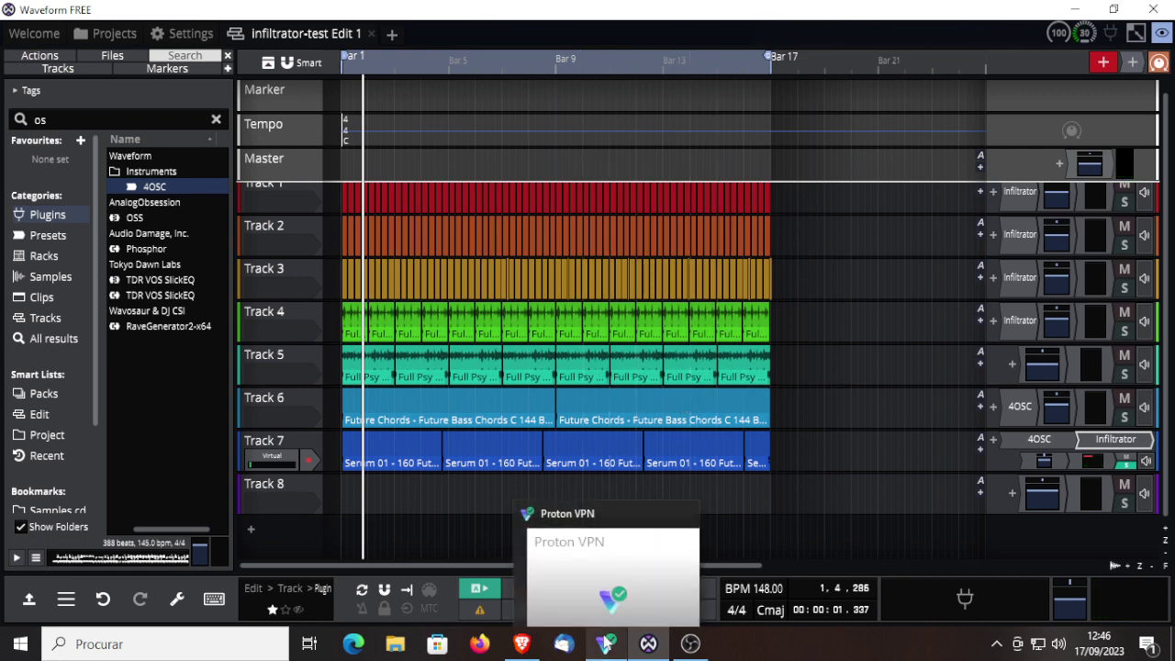
click(521, 643)
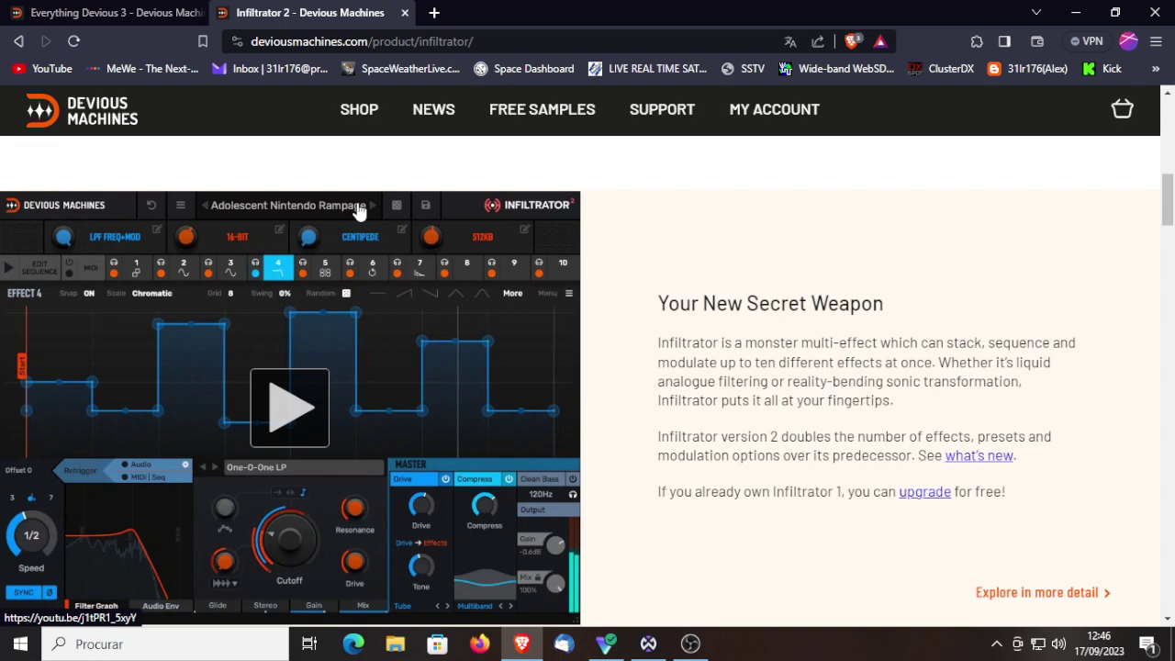
drag(1167, 197, 1167, 119)
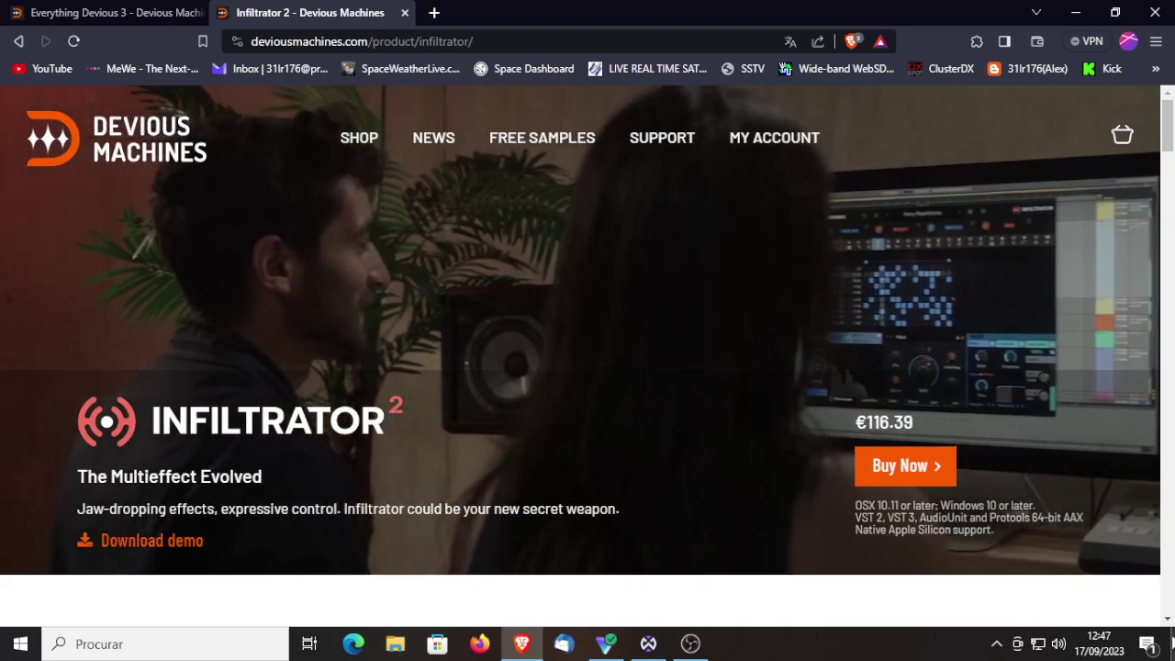
Switch back to the infiltrator-test project in Waveform
click(648, 643)
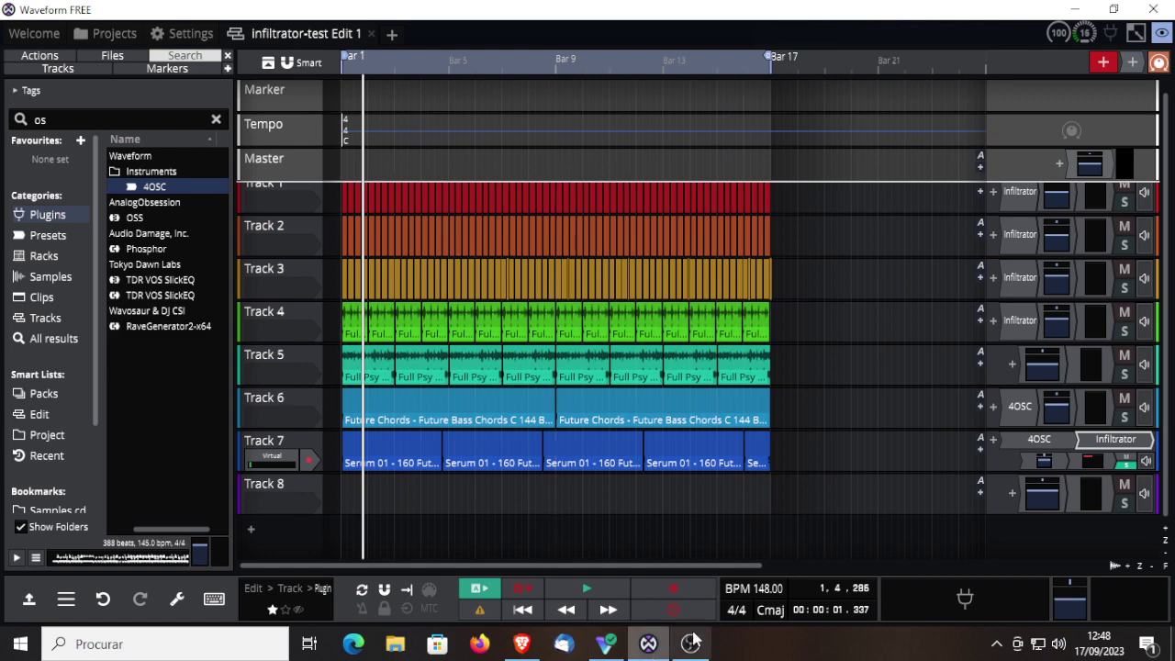
mouse_move(691, 641)
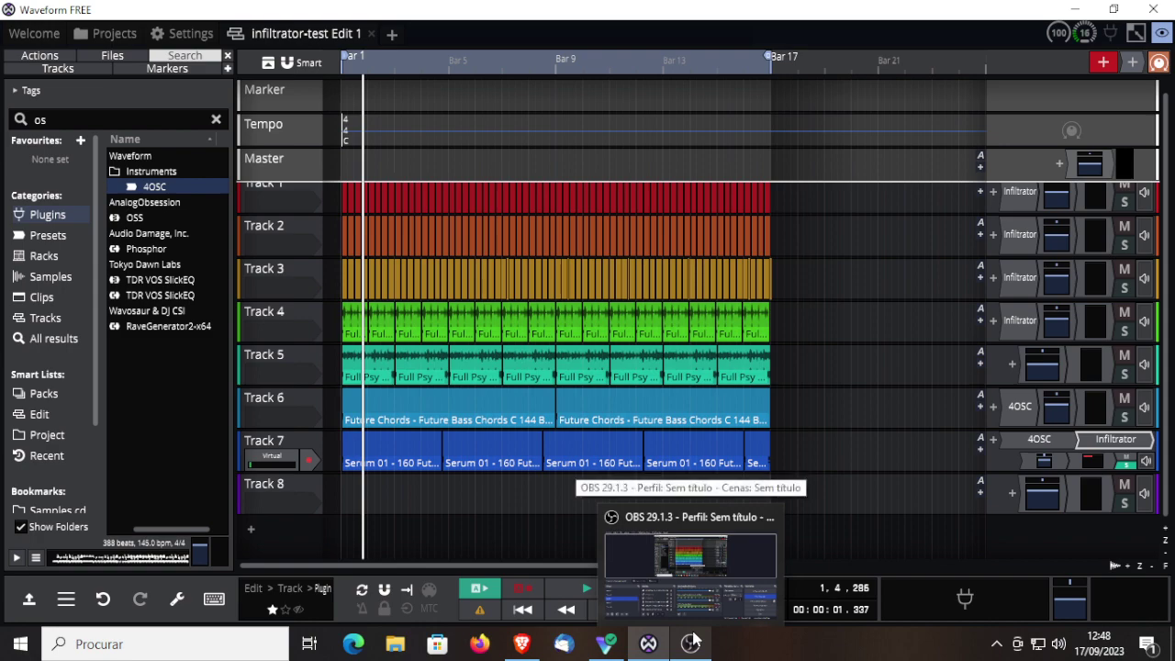